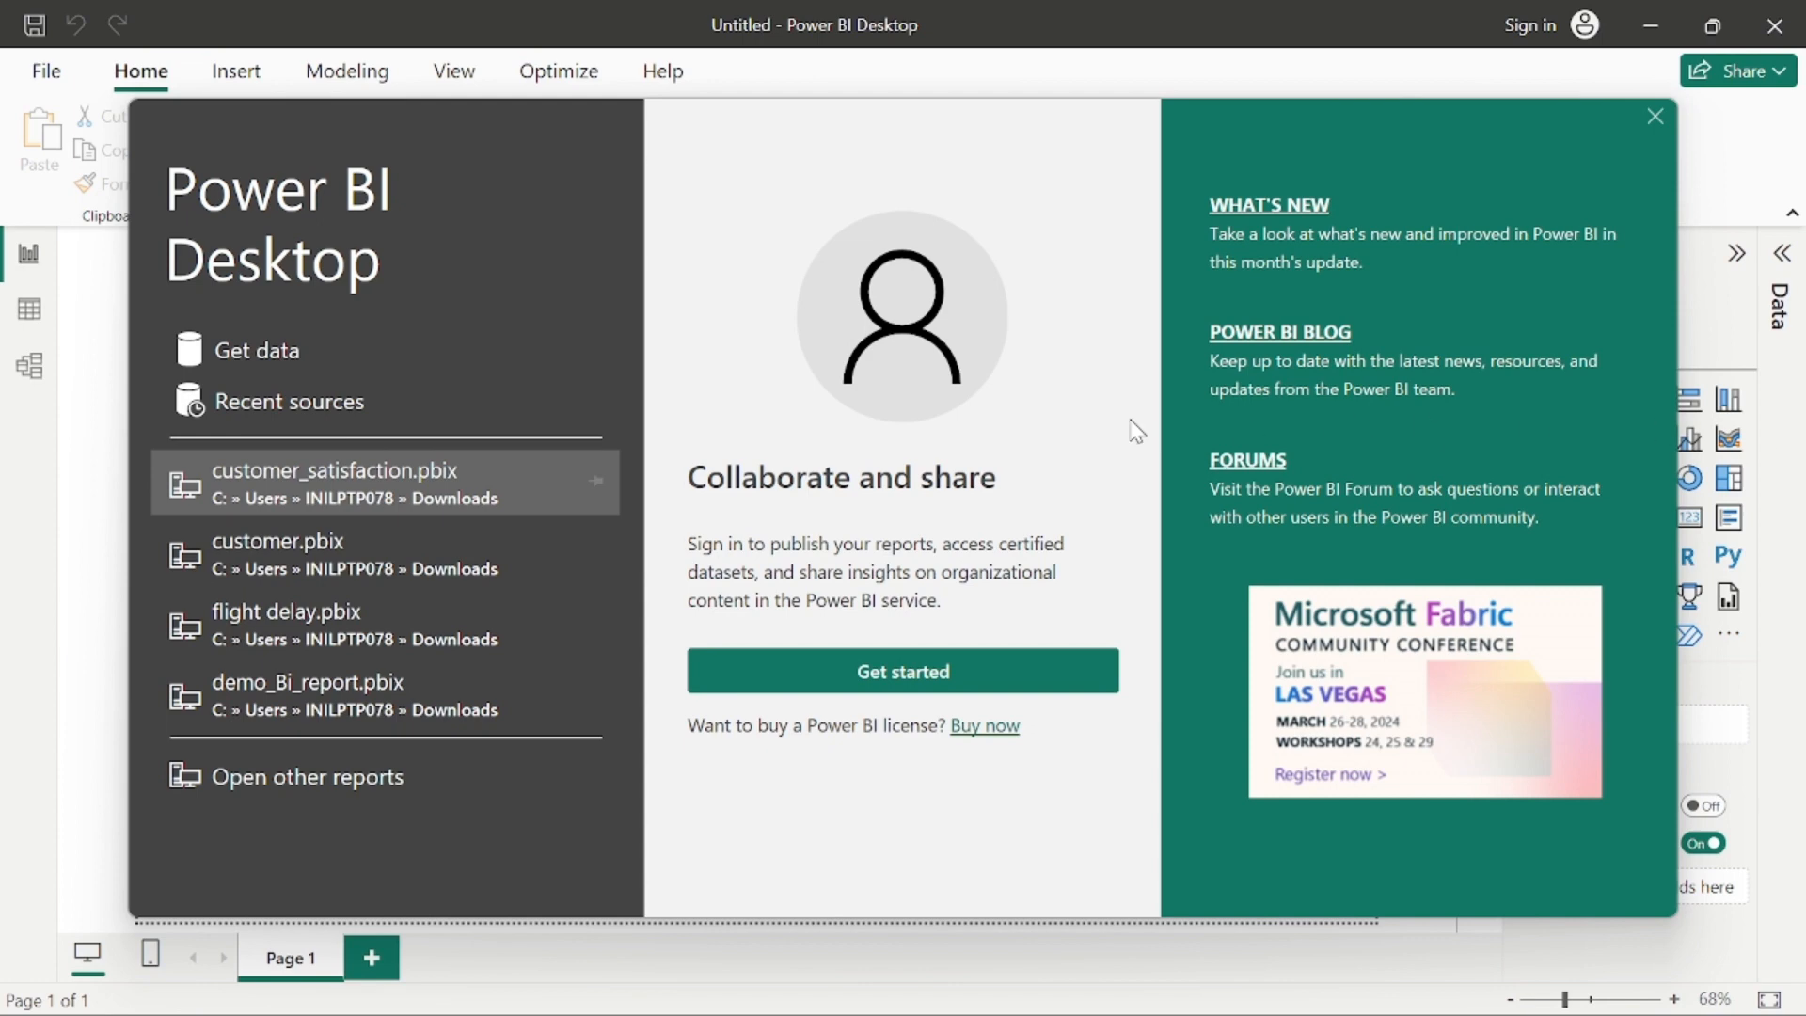
Step: Start a data import with the Web connector, searching the available data sources for "web"
click(247, 349)
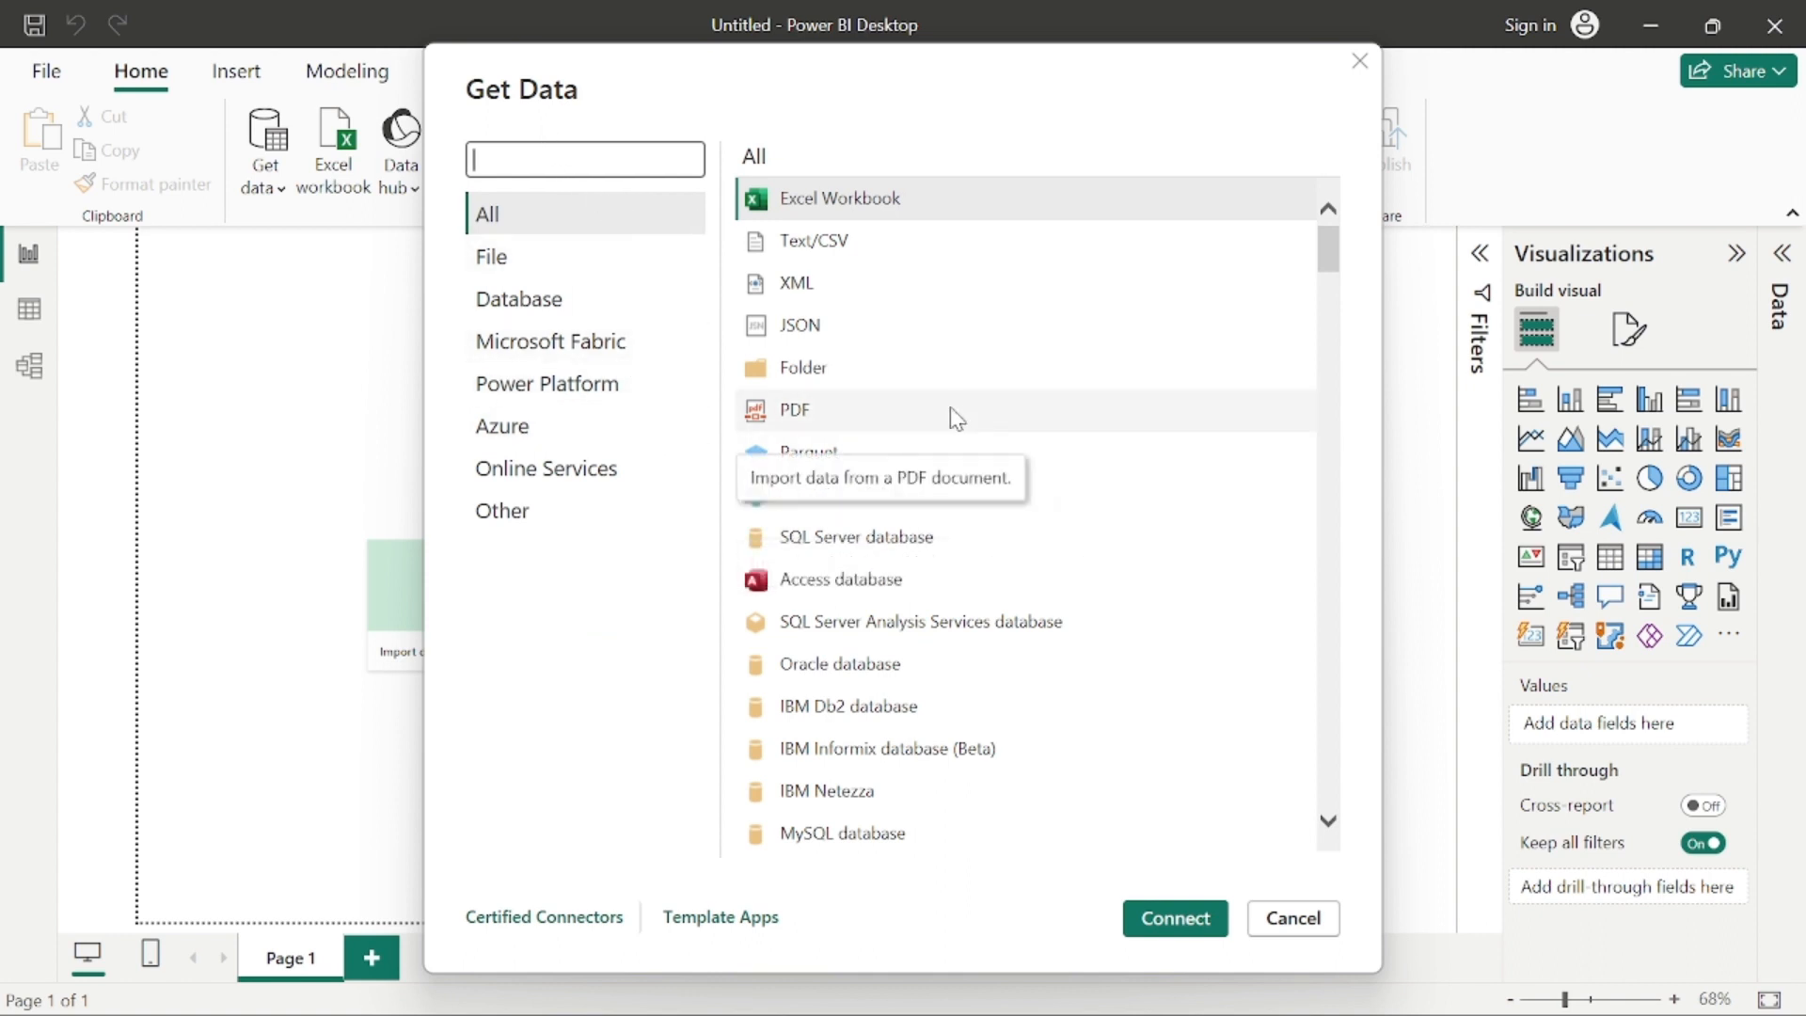
scroll(957, 419, down, 4)
scroll(951, 443, up, 4)
scroll(955, 447, down, 15)
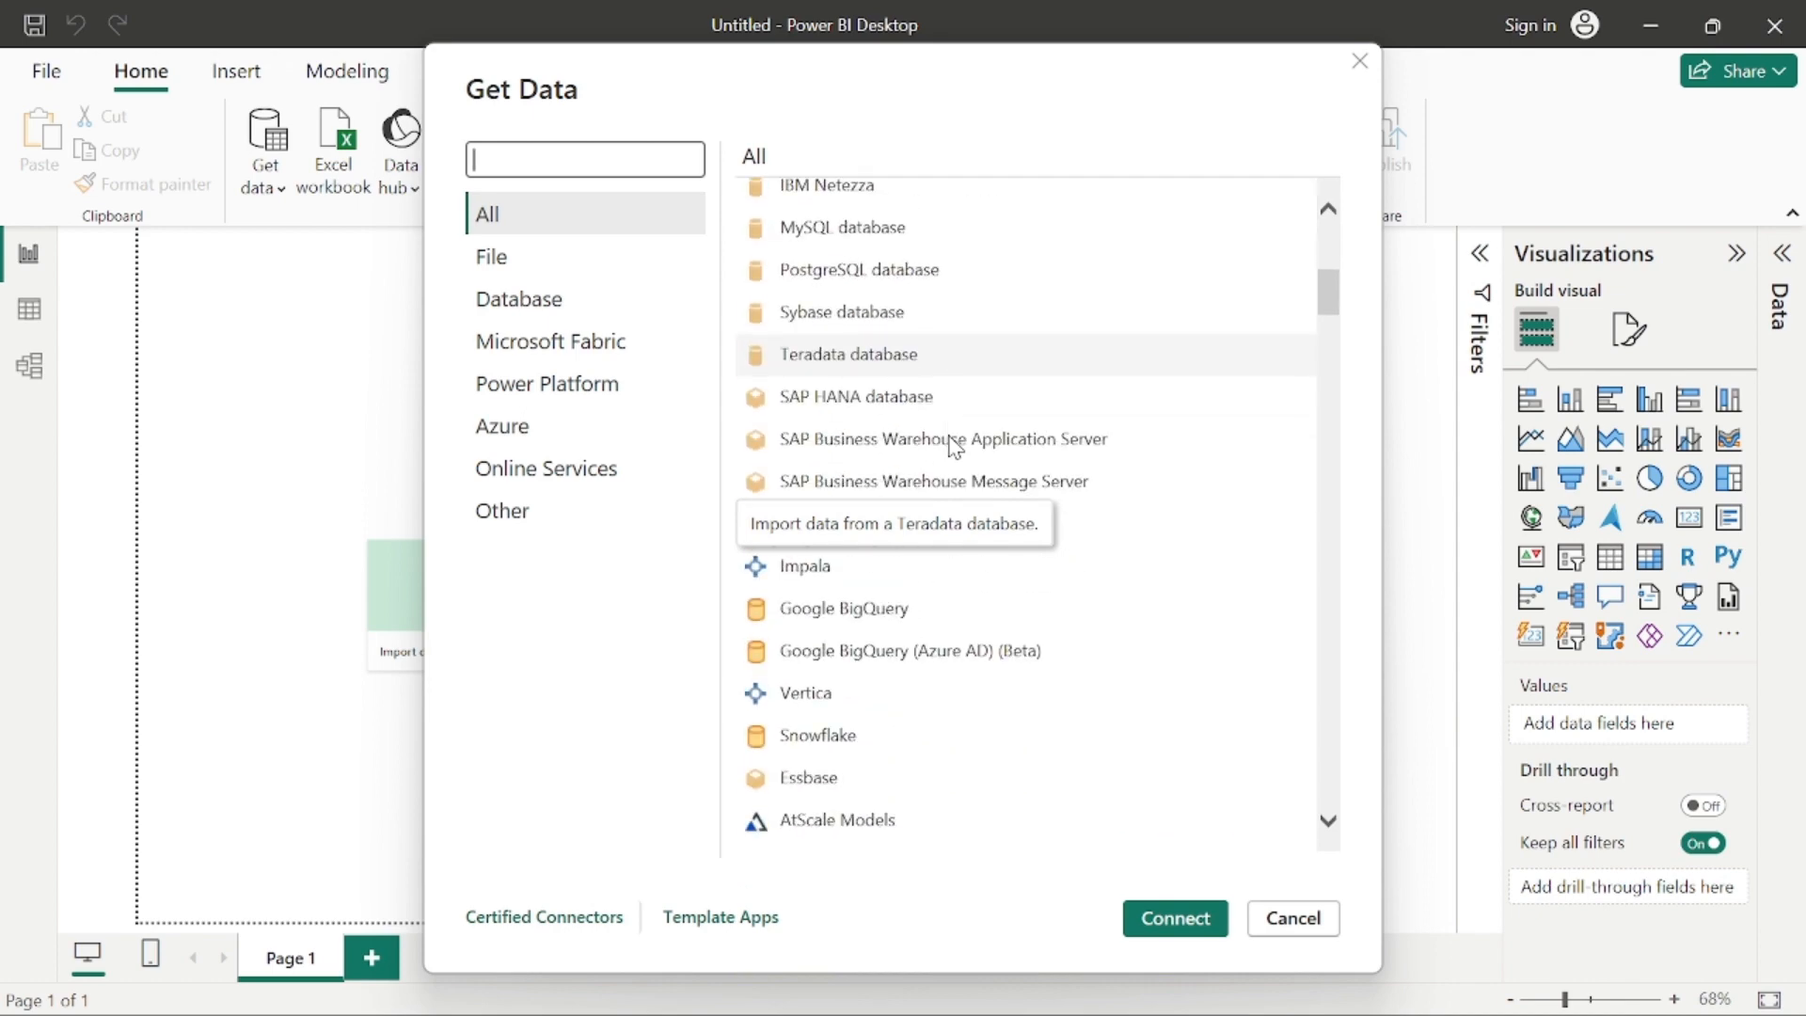
scroll(952, 449, up, 5)
scroll(951, 447, up, 10)
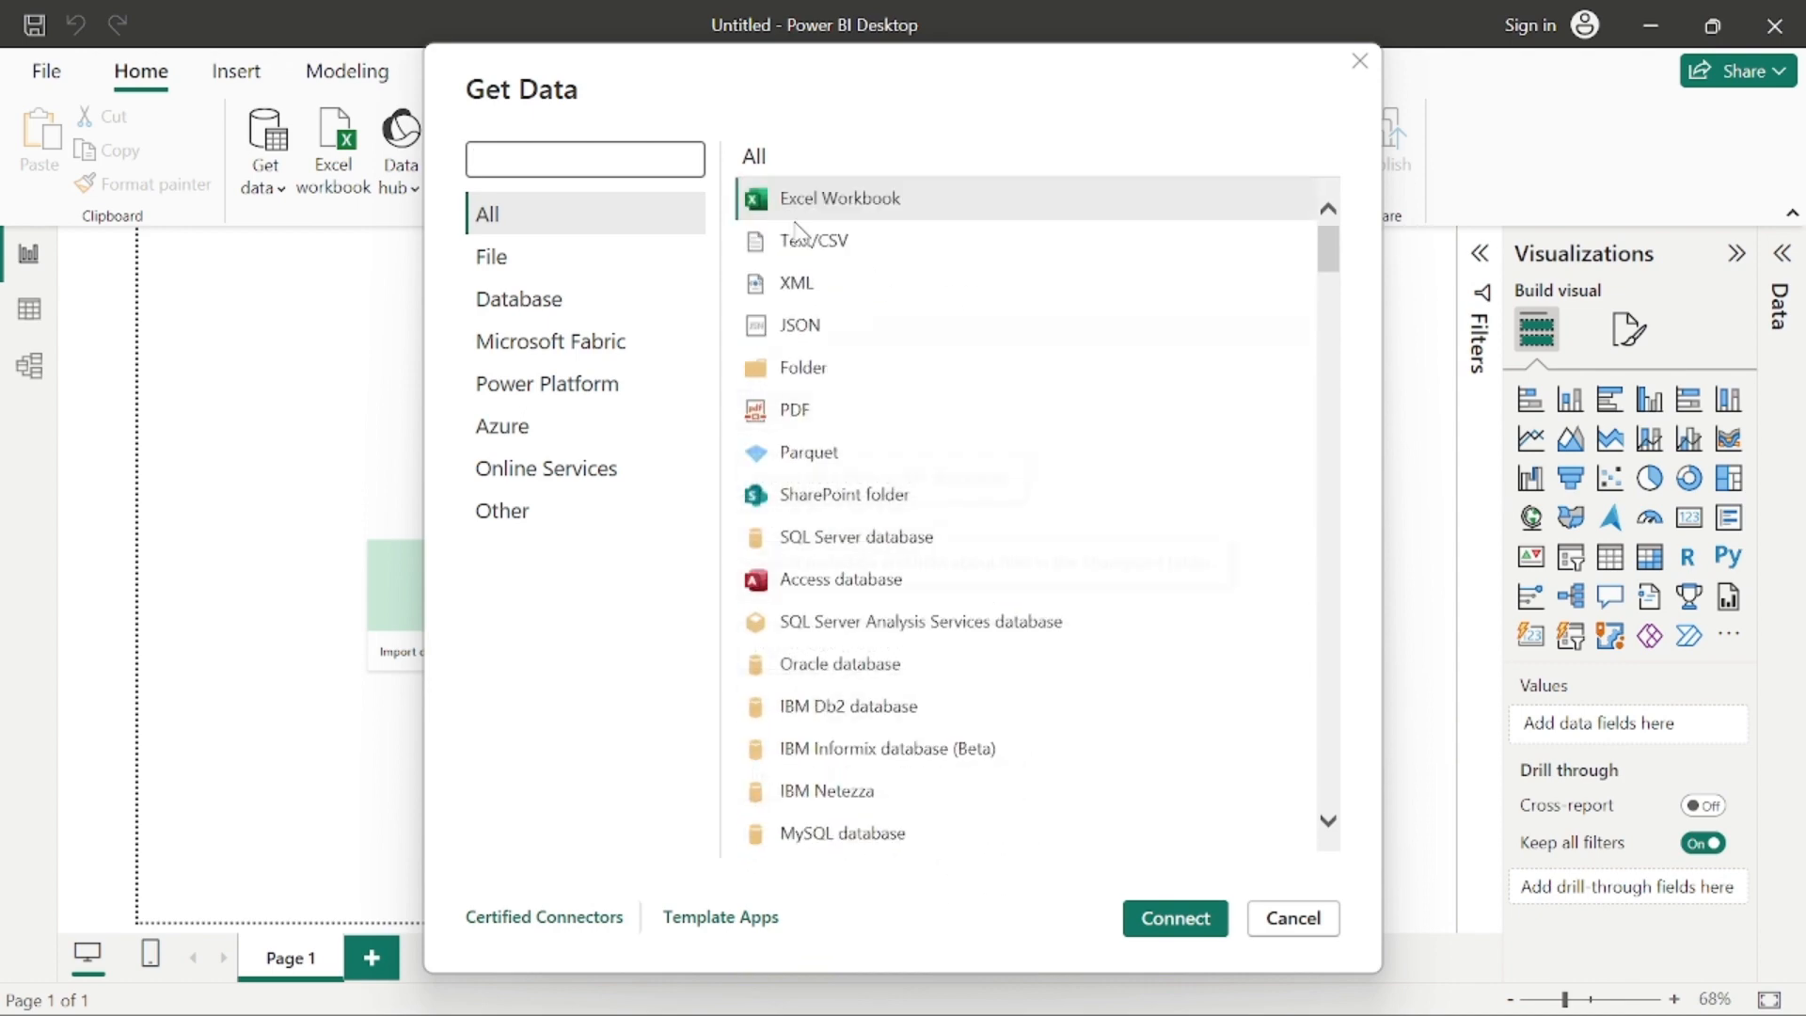
click(524, 157)
text(web)
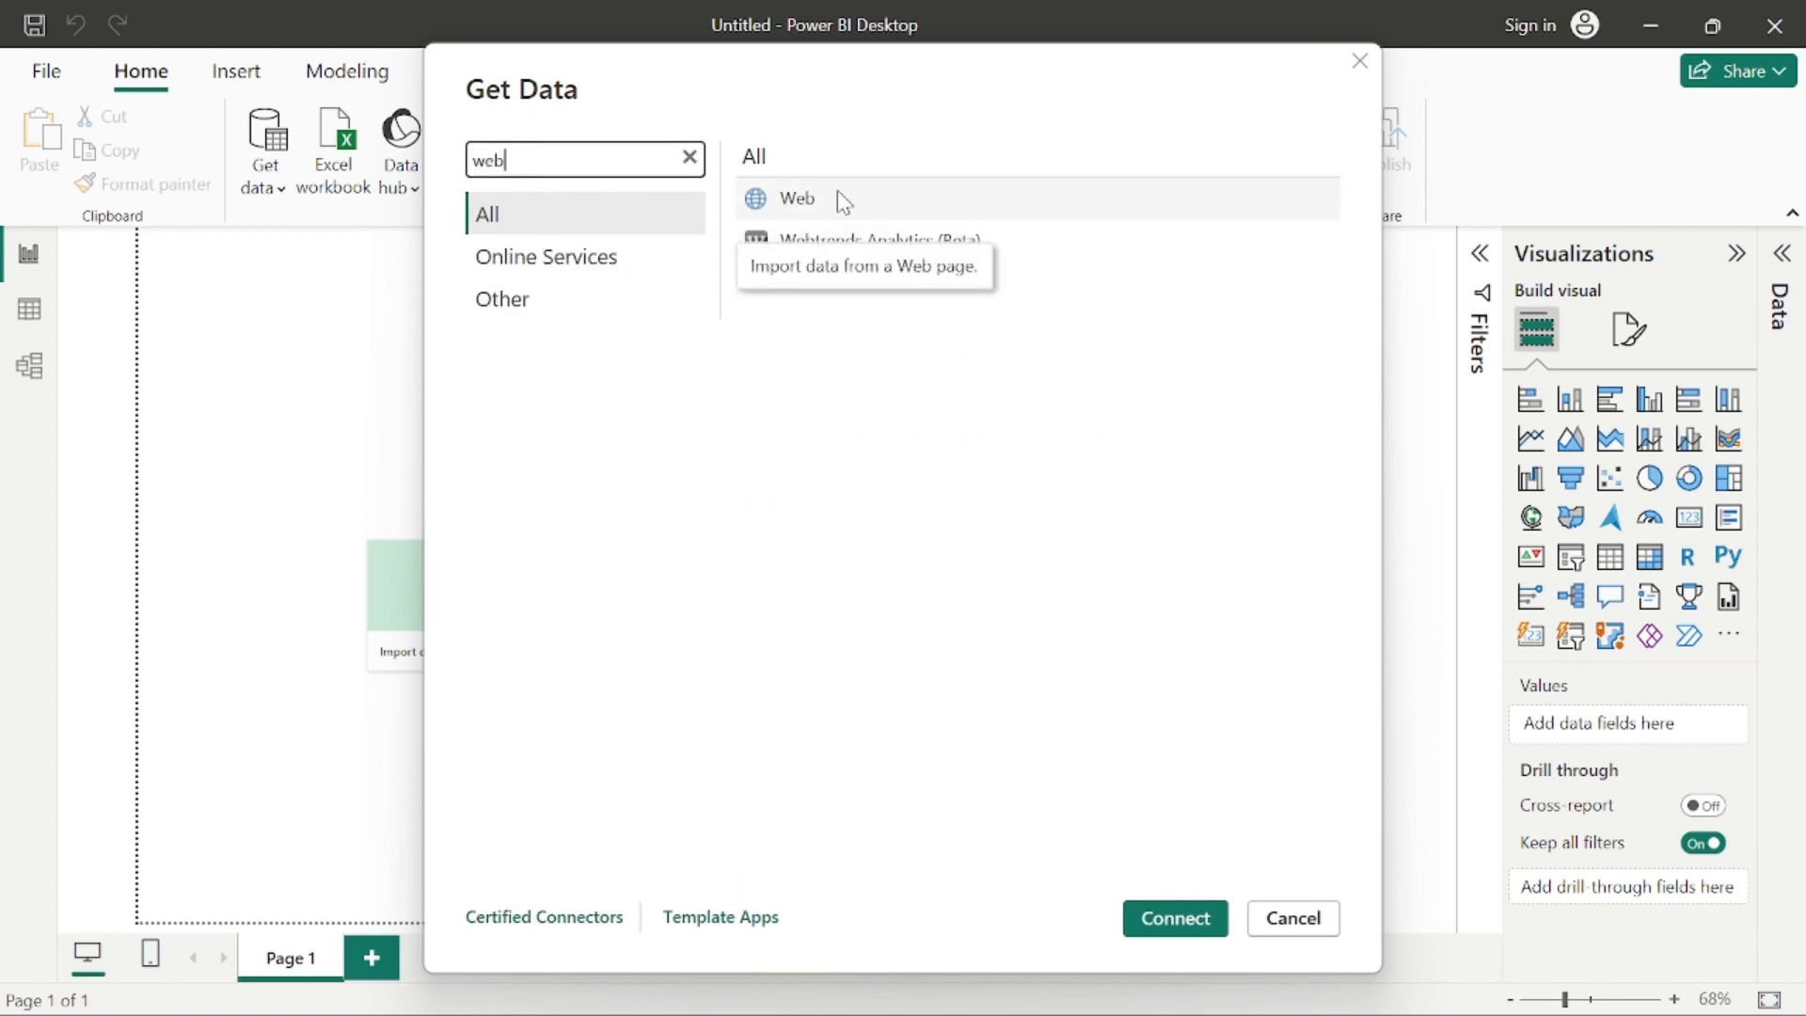
click(840, 198)
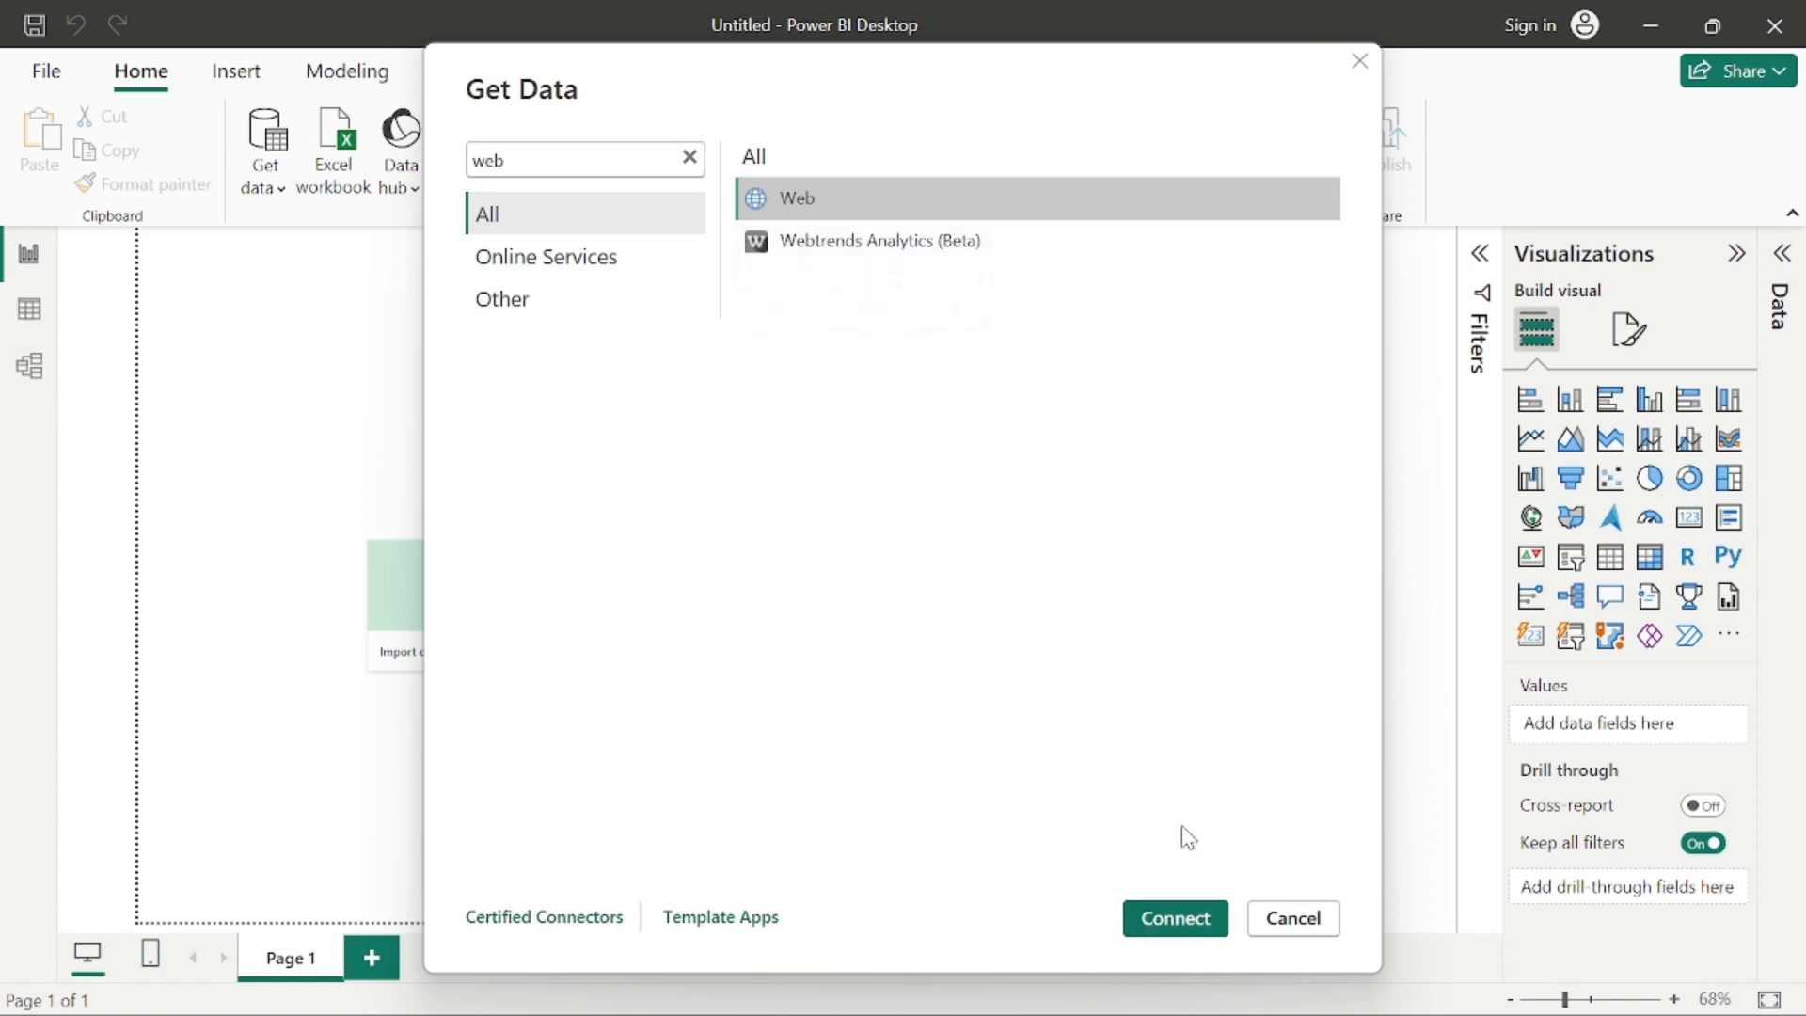
click(1176, 921)
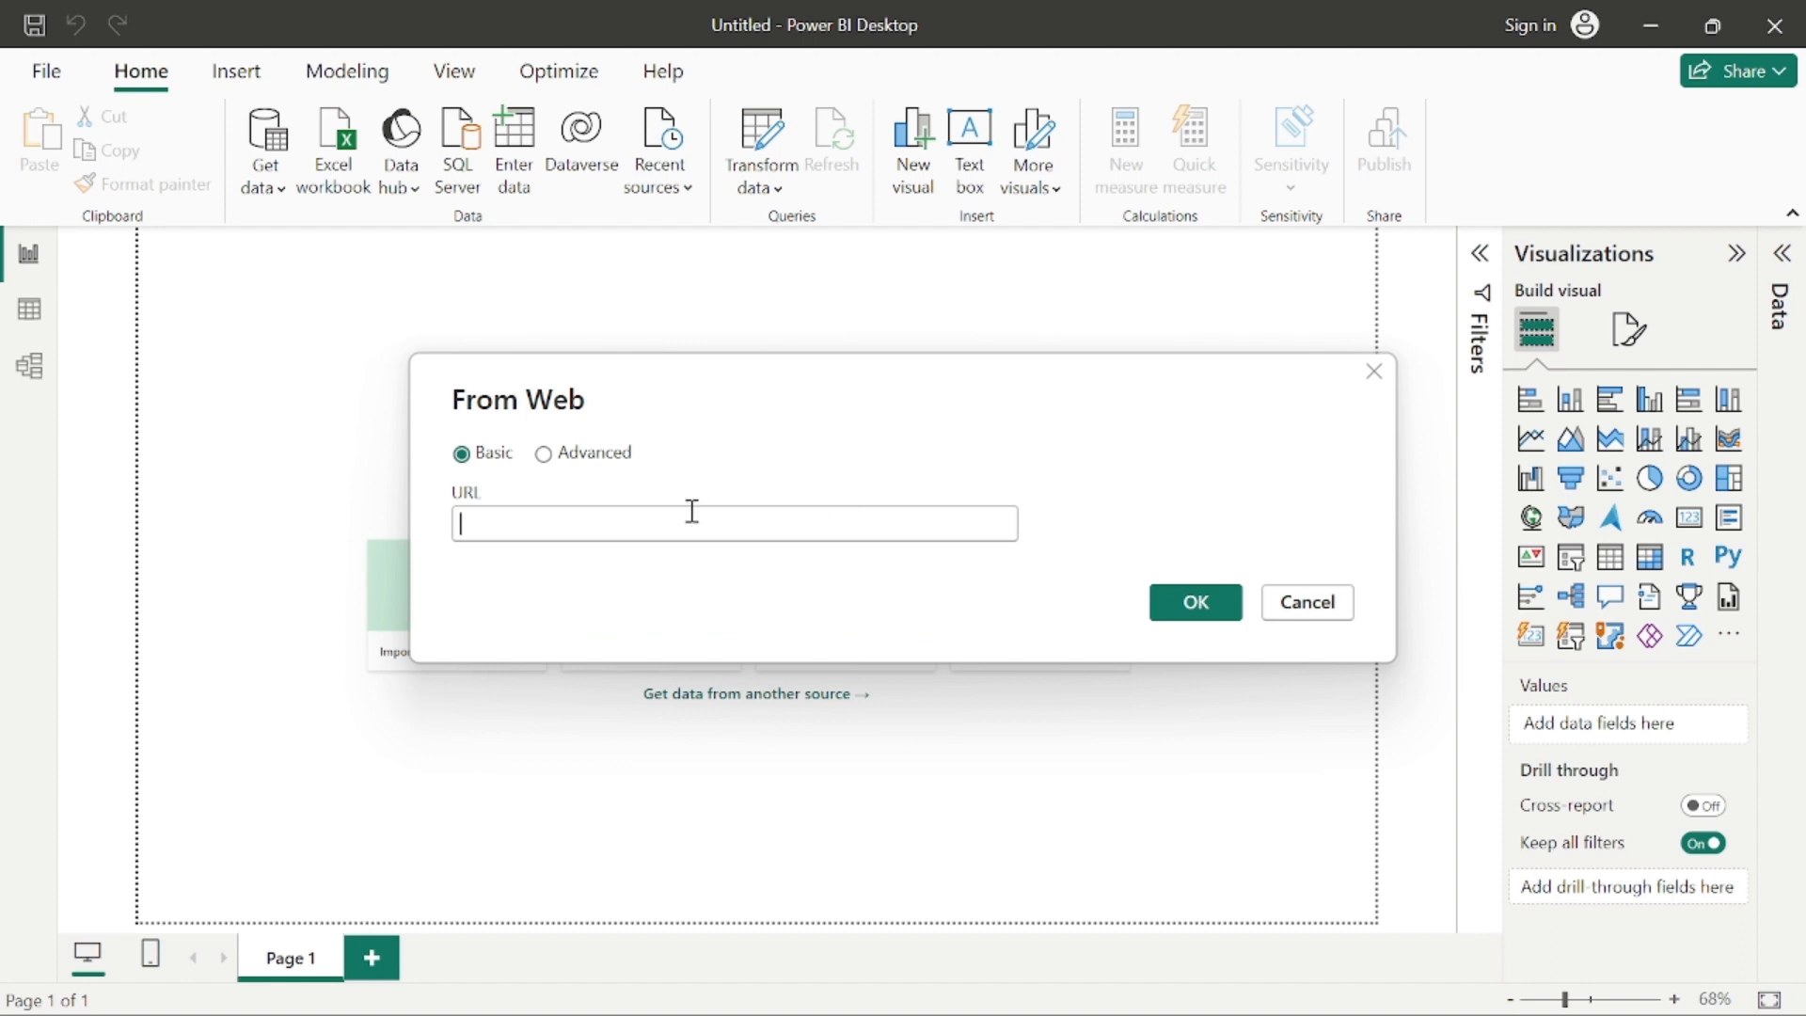
text(https://github.com/MicrosoftLearning/DP-900T00A-Azure-Data-Fundamentals/raw/master/power-bi/customers.csv)
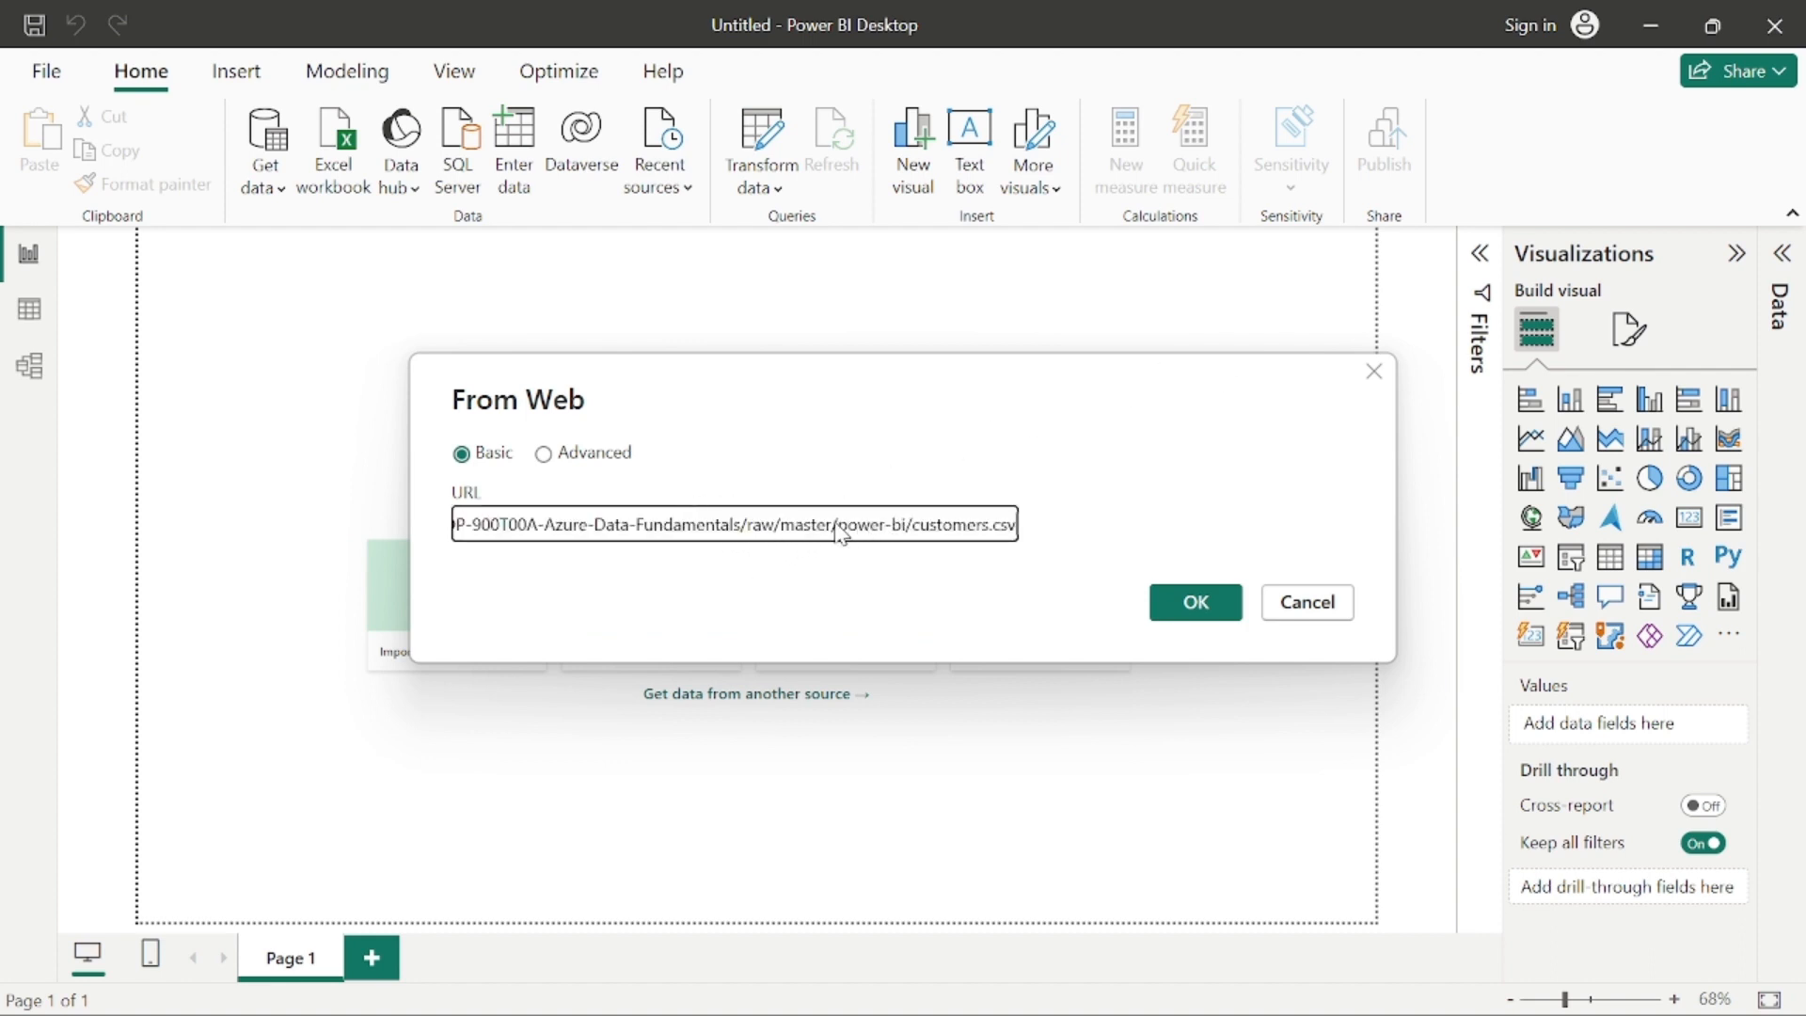
drag(842, 534, 404, 532)
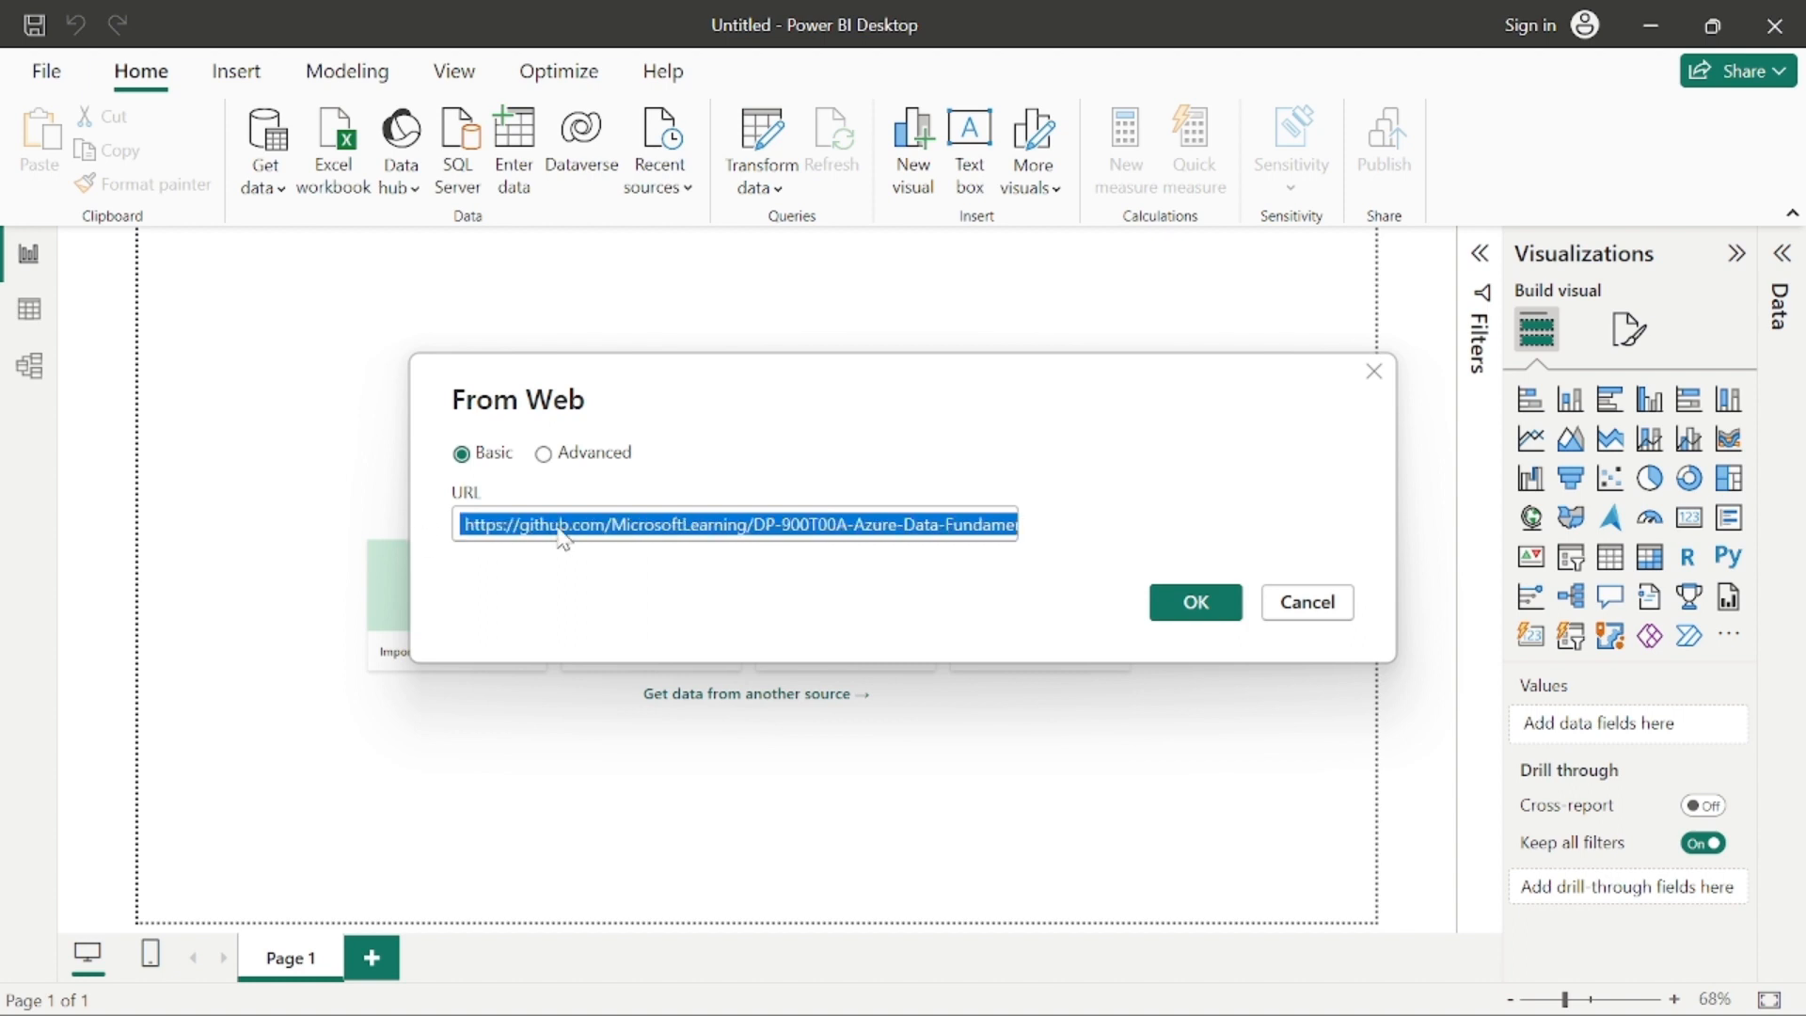
drag(612, 524, 1116, 559)
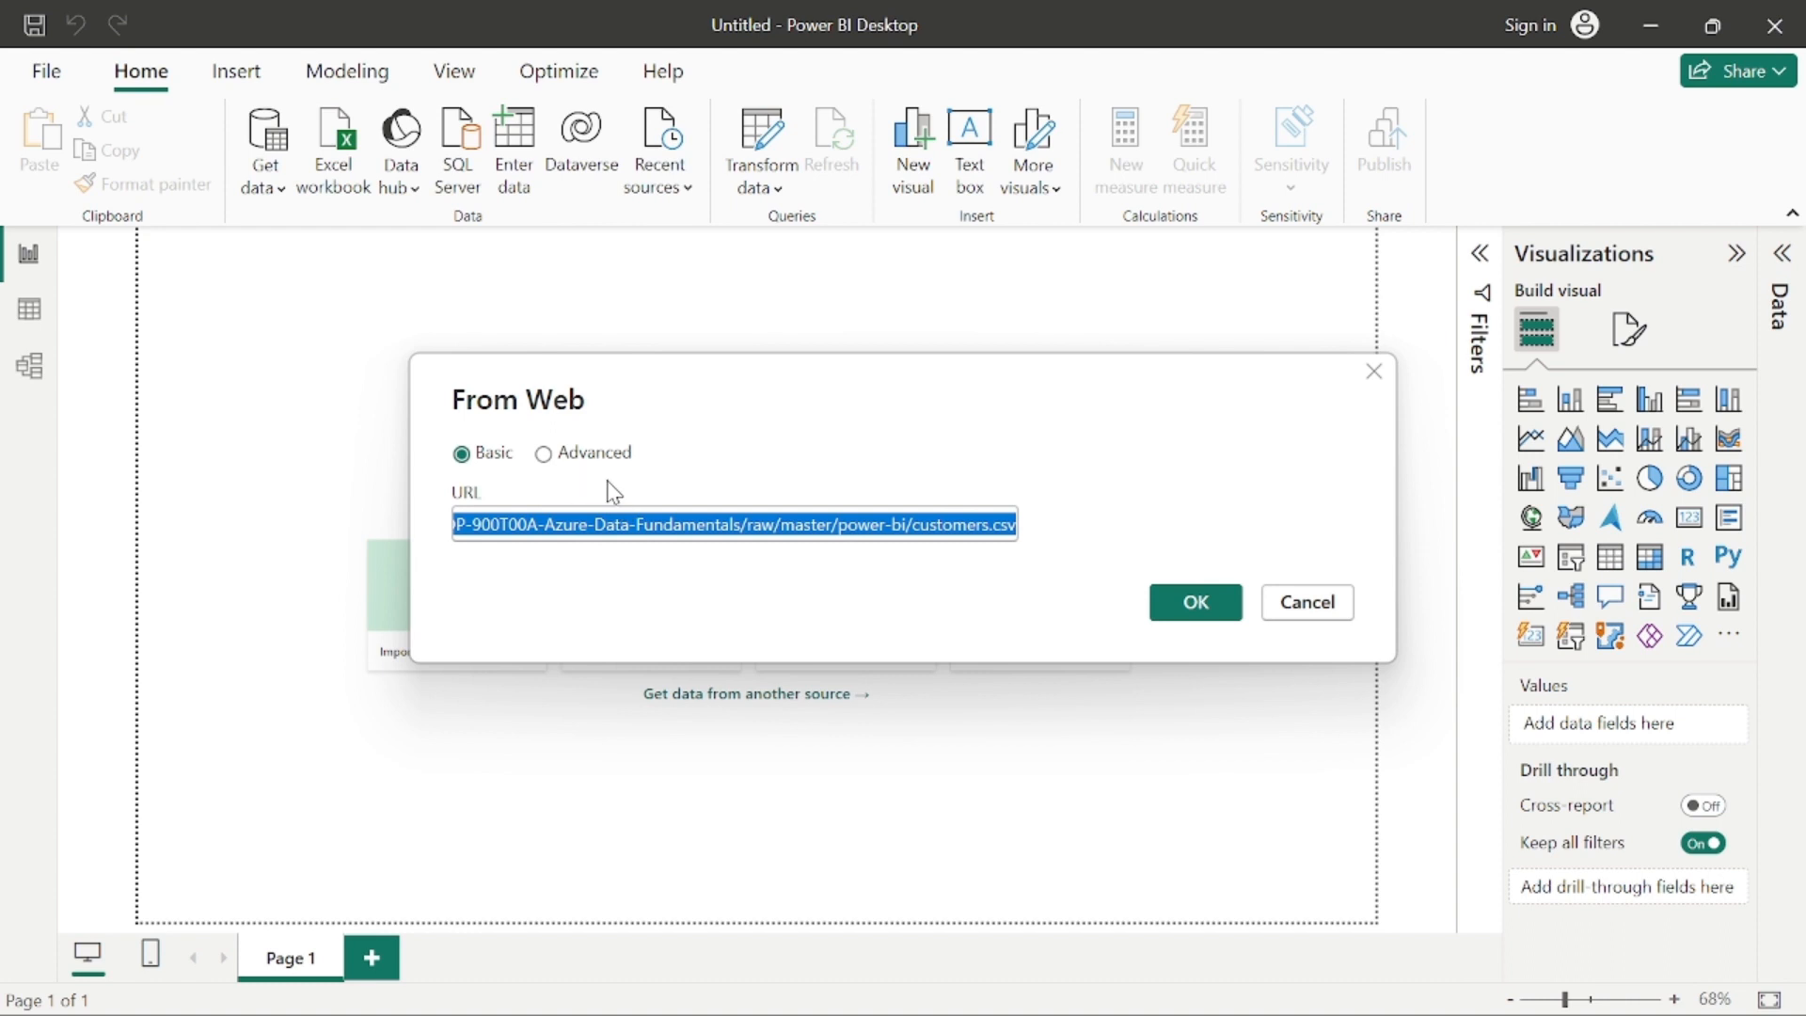
click(1182, 612)
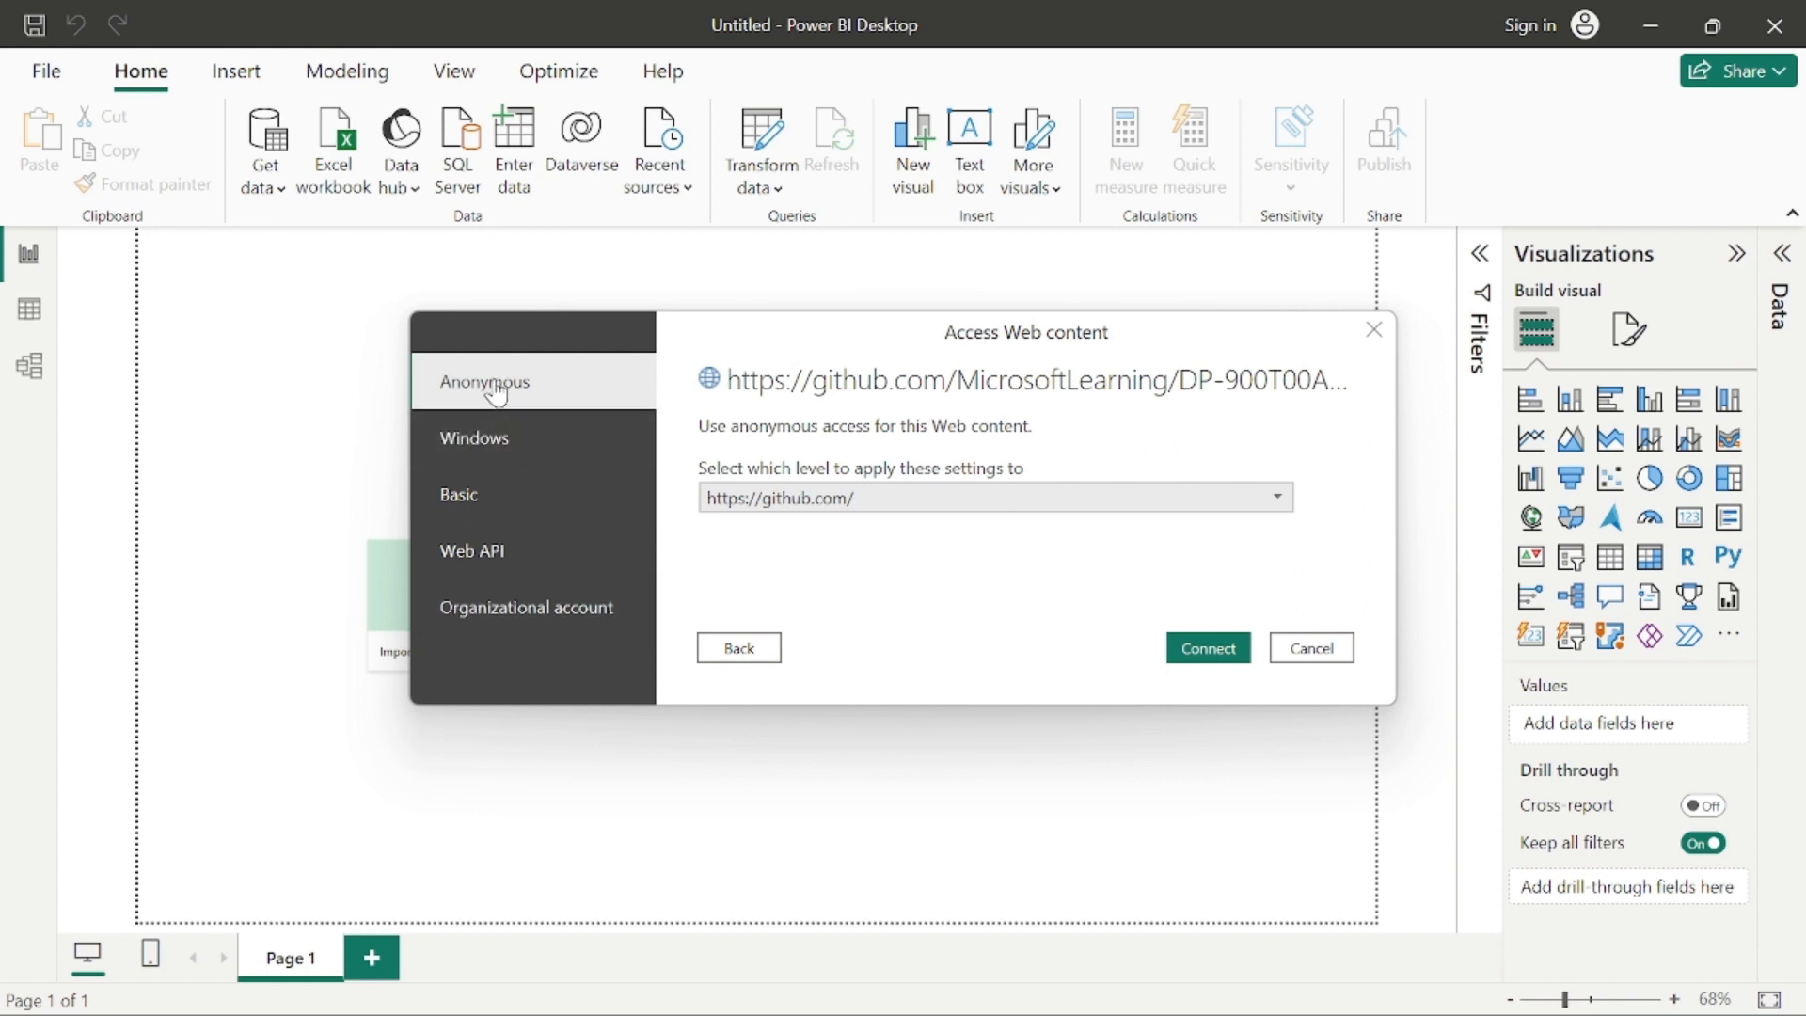
click(1232, 657)
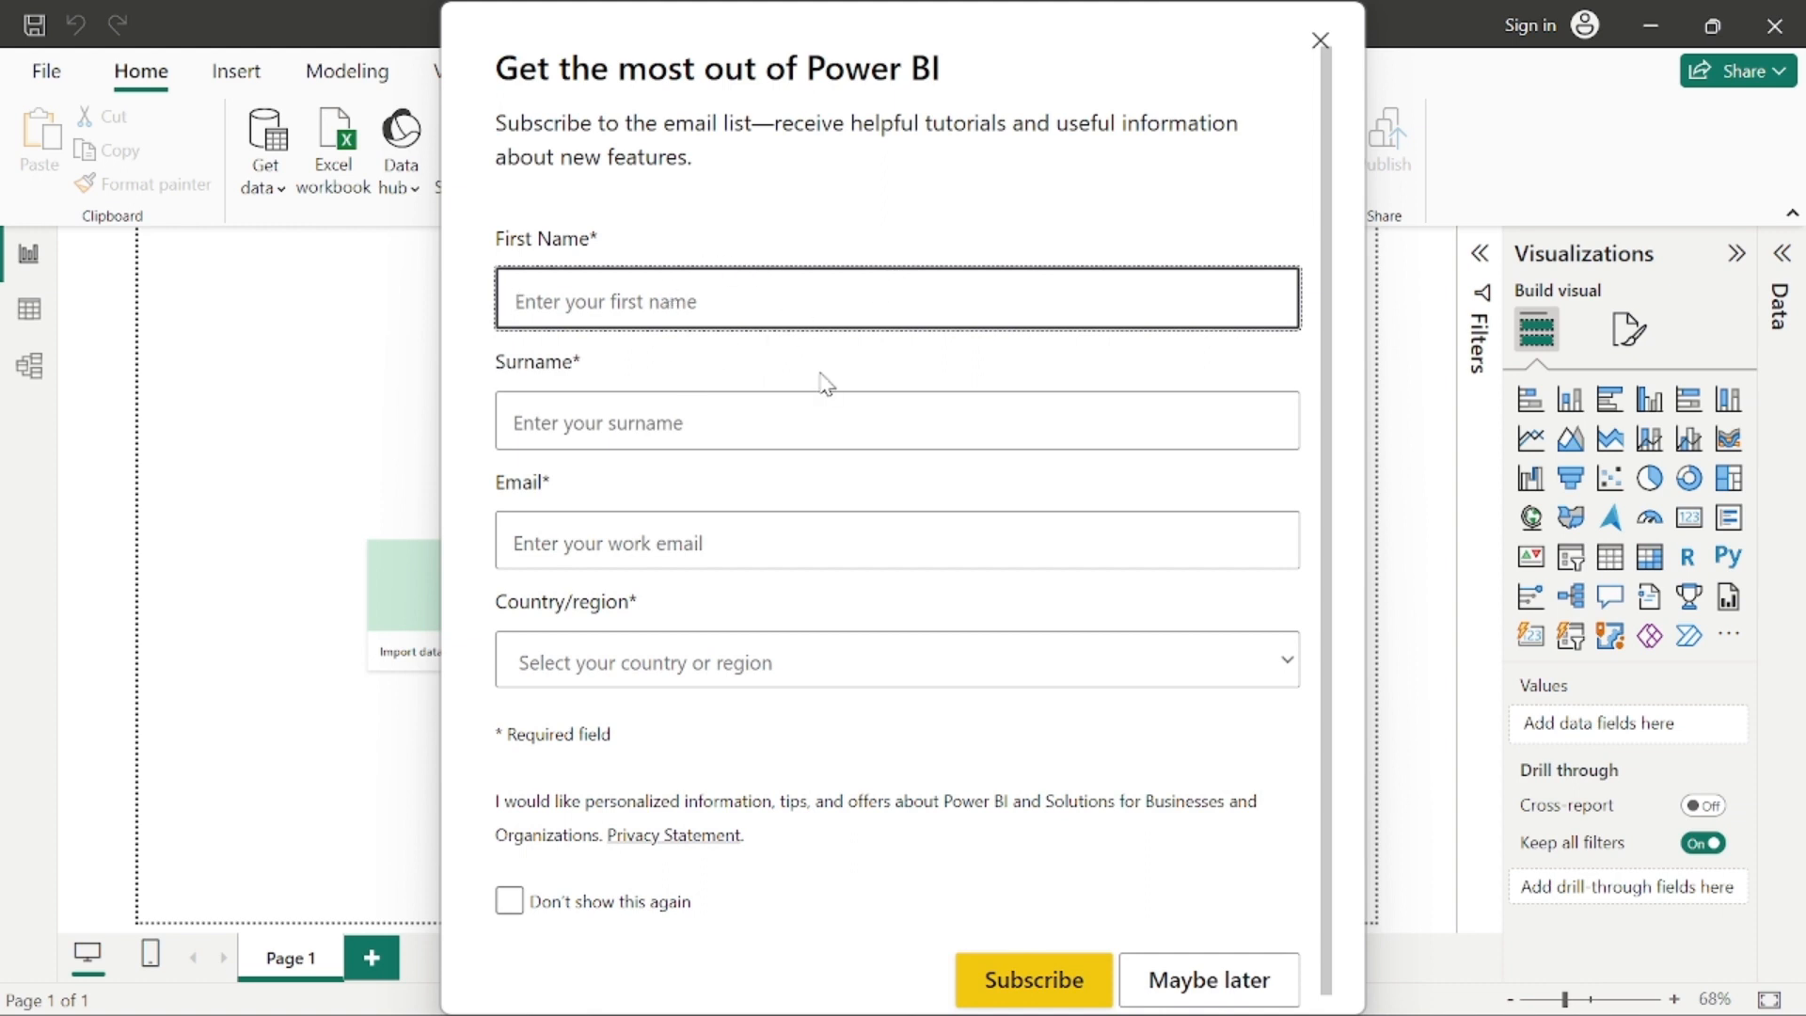
Step: Postpone the email list subscription without filling in the form and close its reminder notice
scroll(822, 383, down, 1)
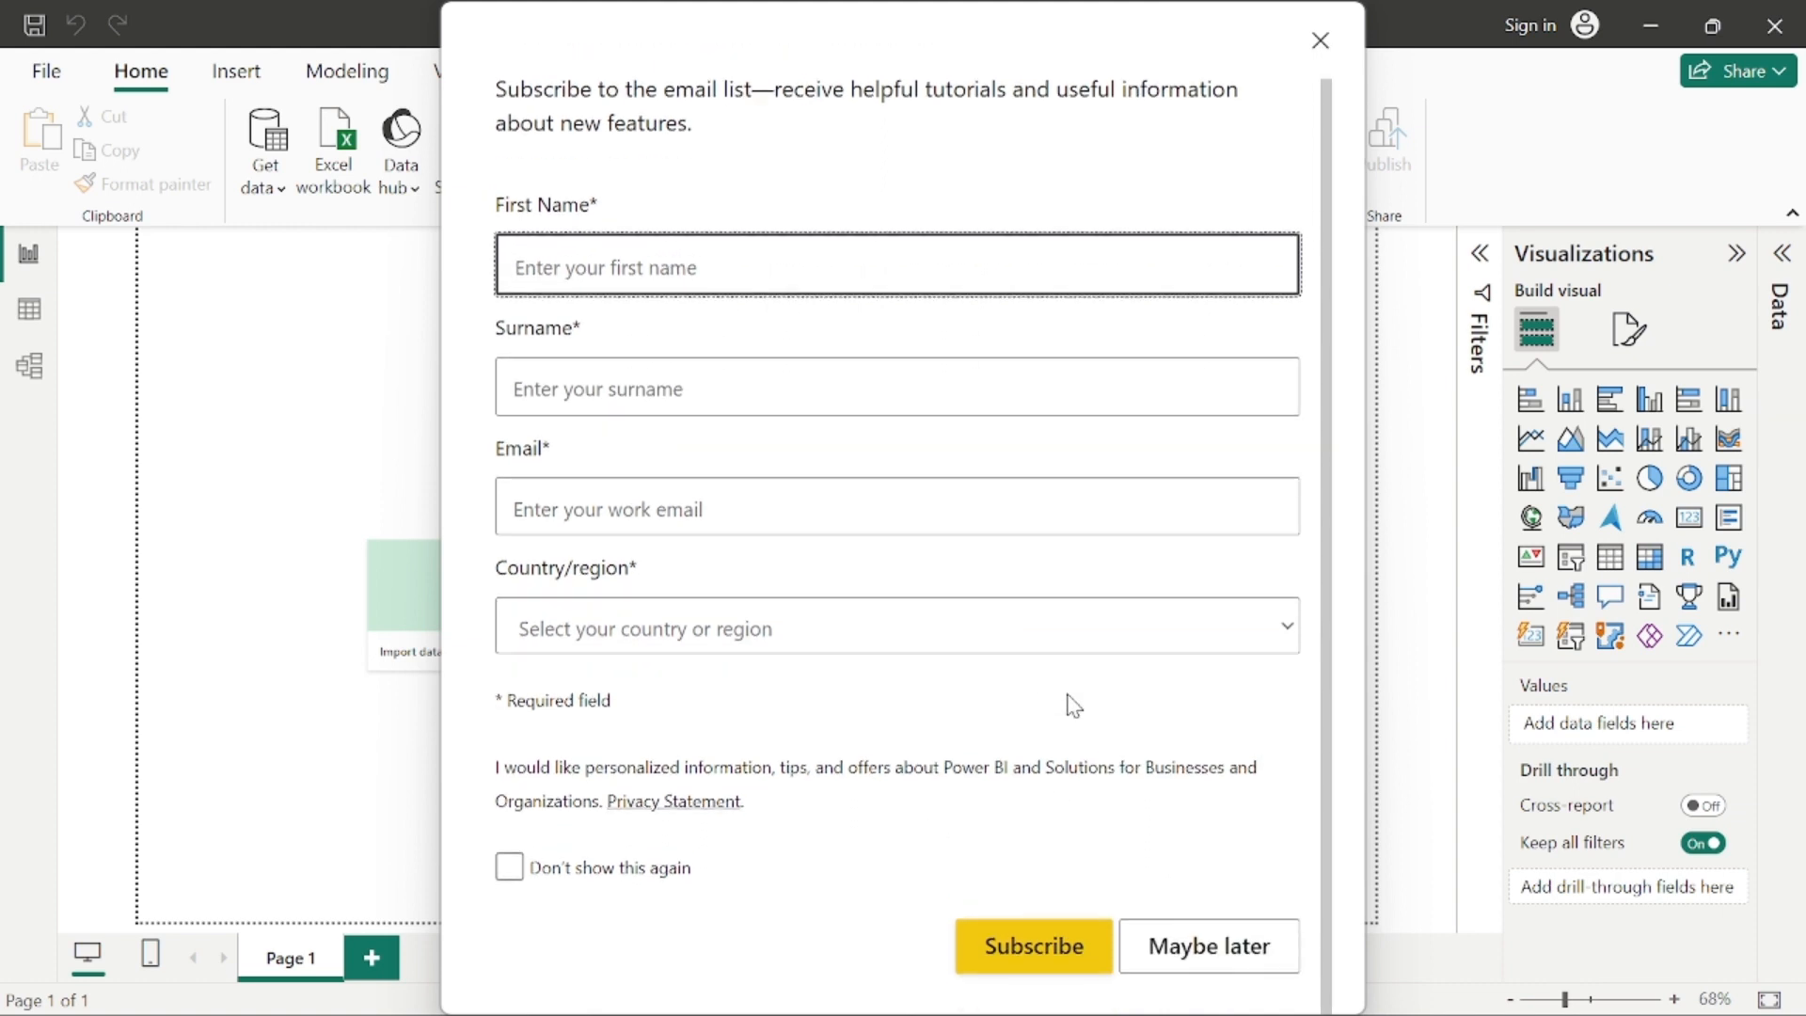
click(1188, 946)
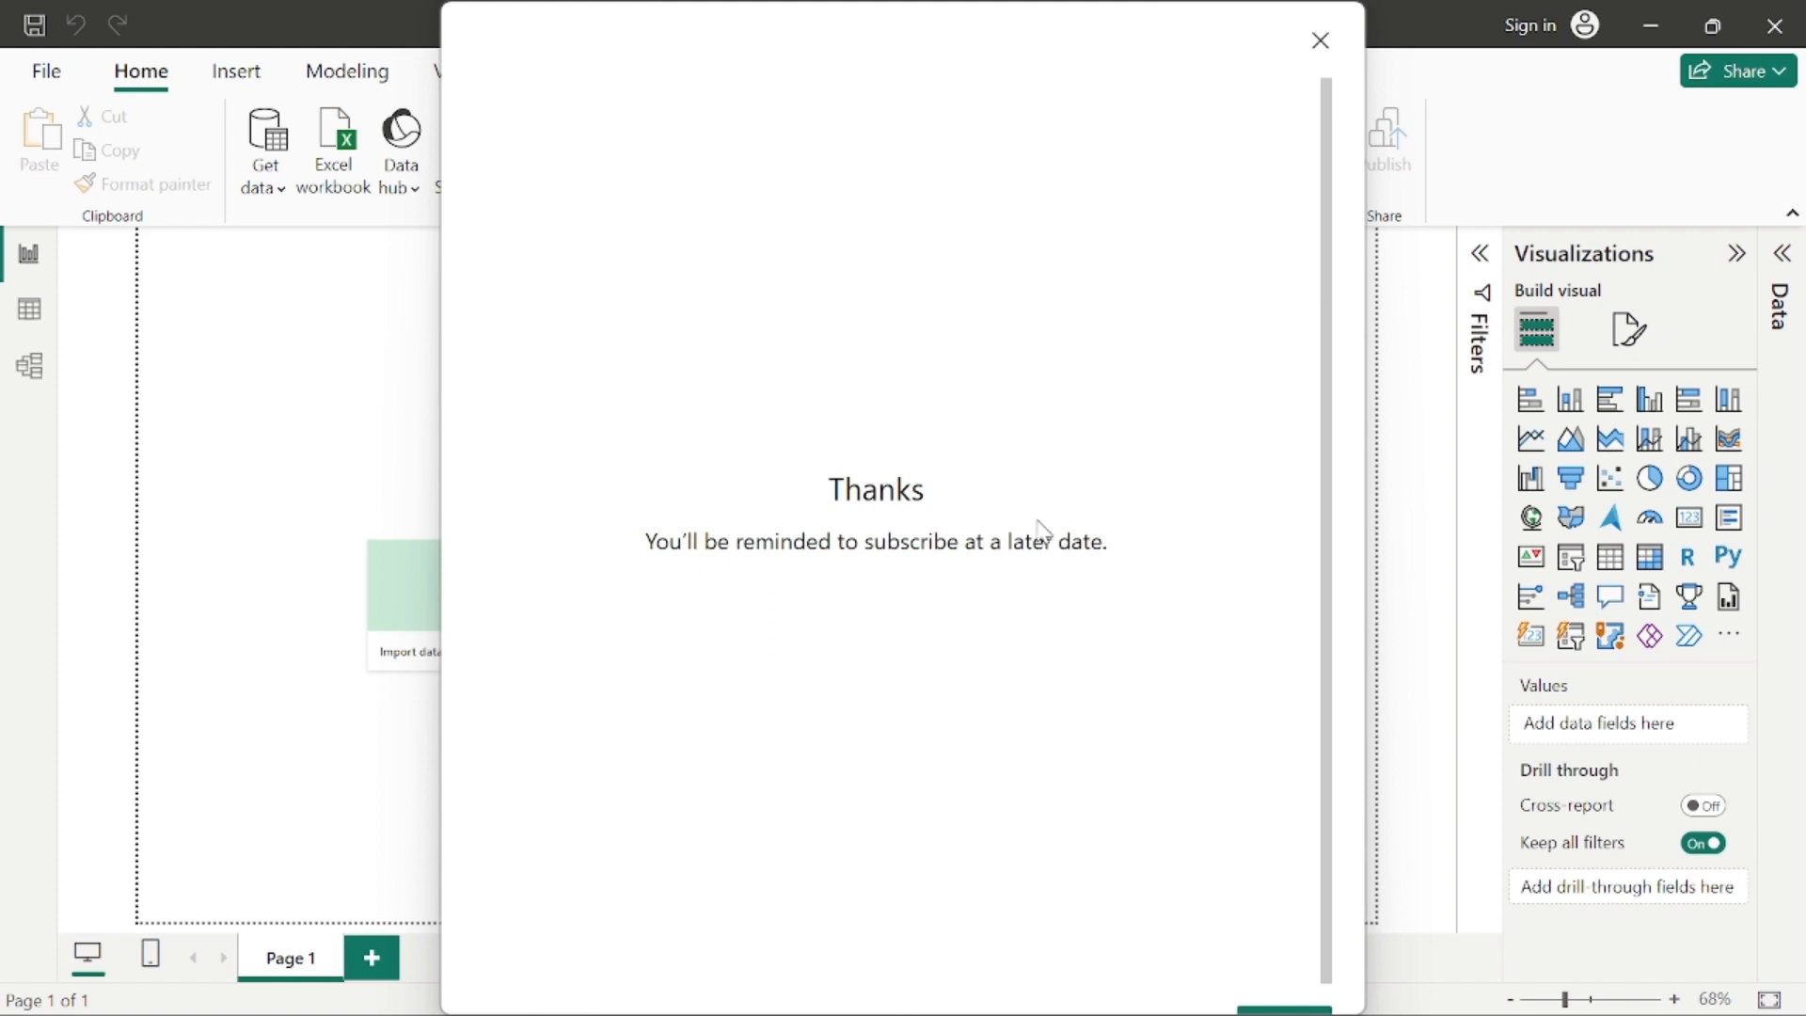
scroll(1138, 755, down, 1)
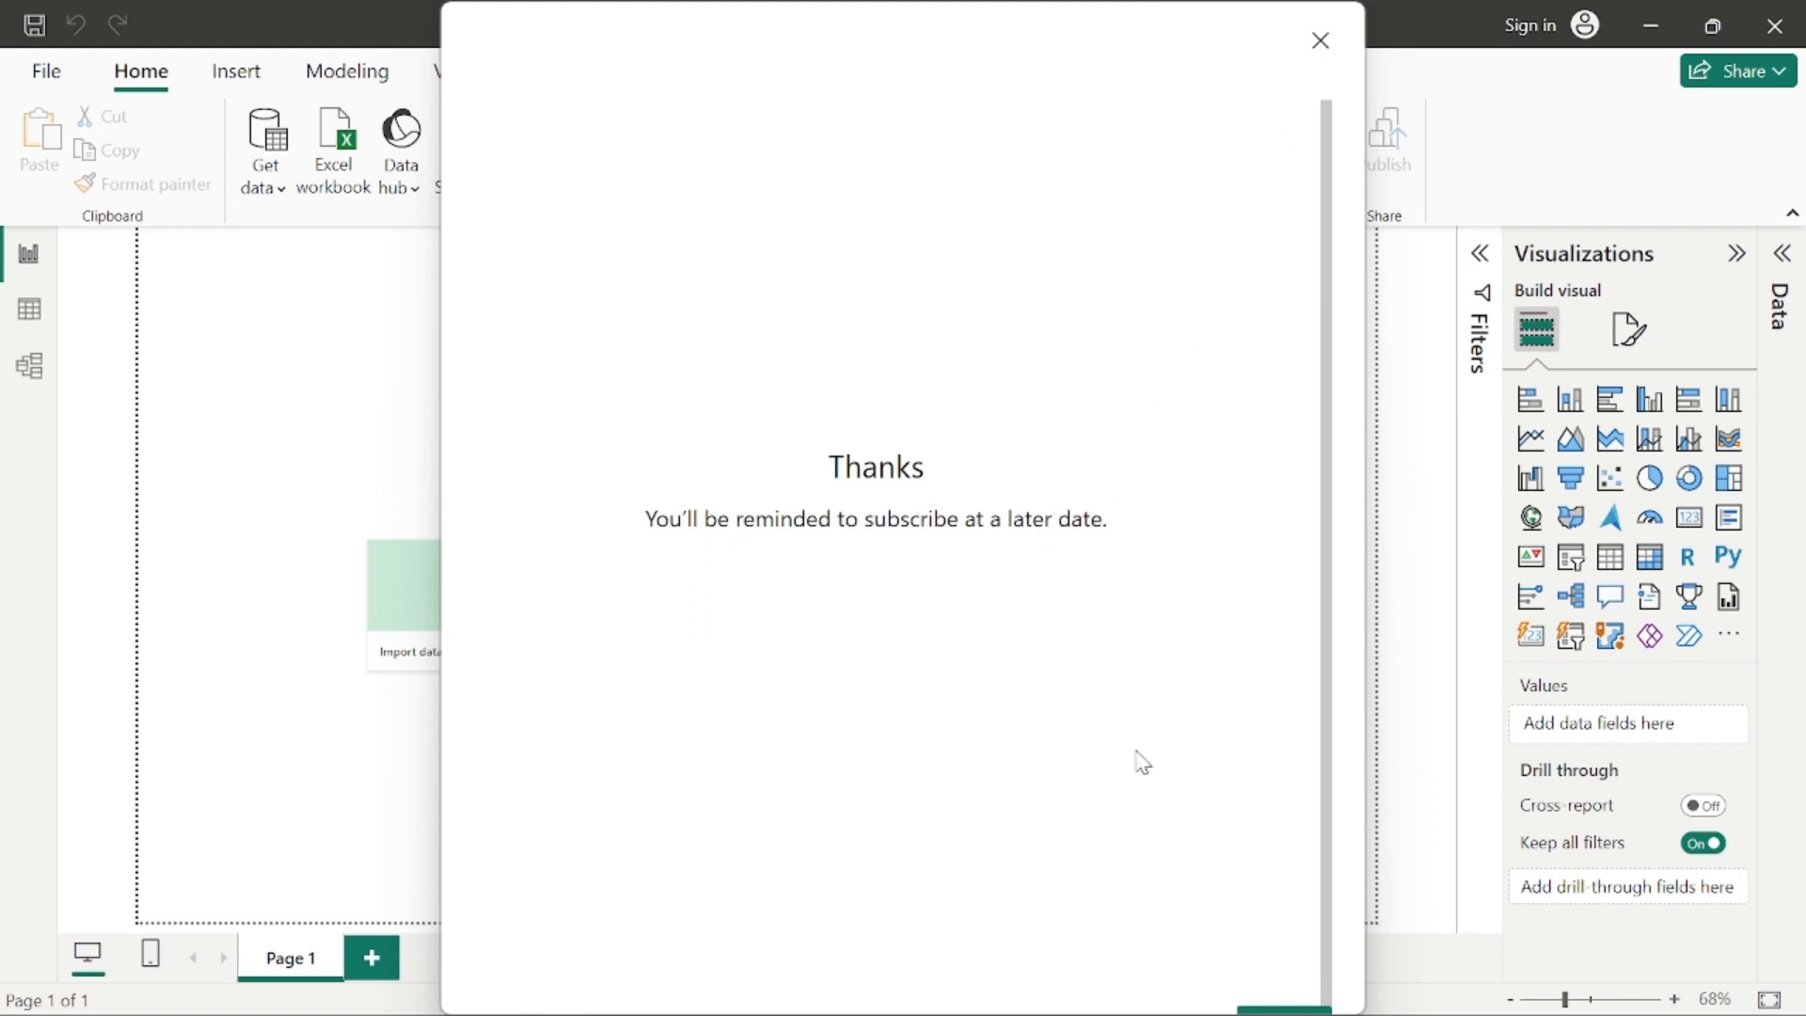
click(1259, 1010)
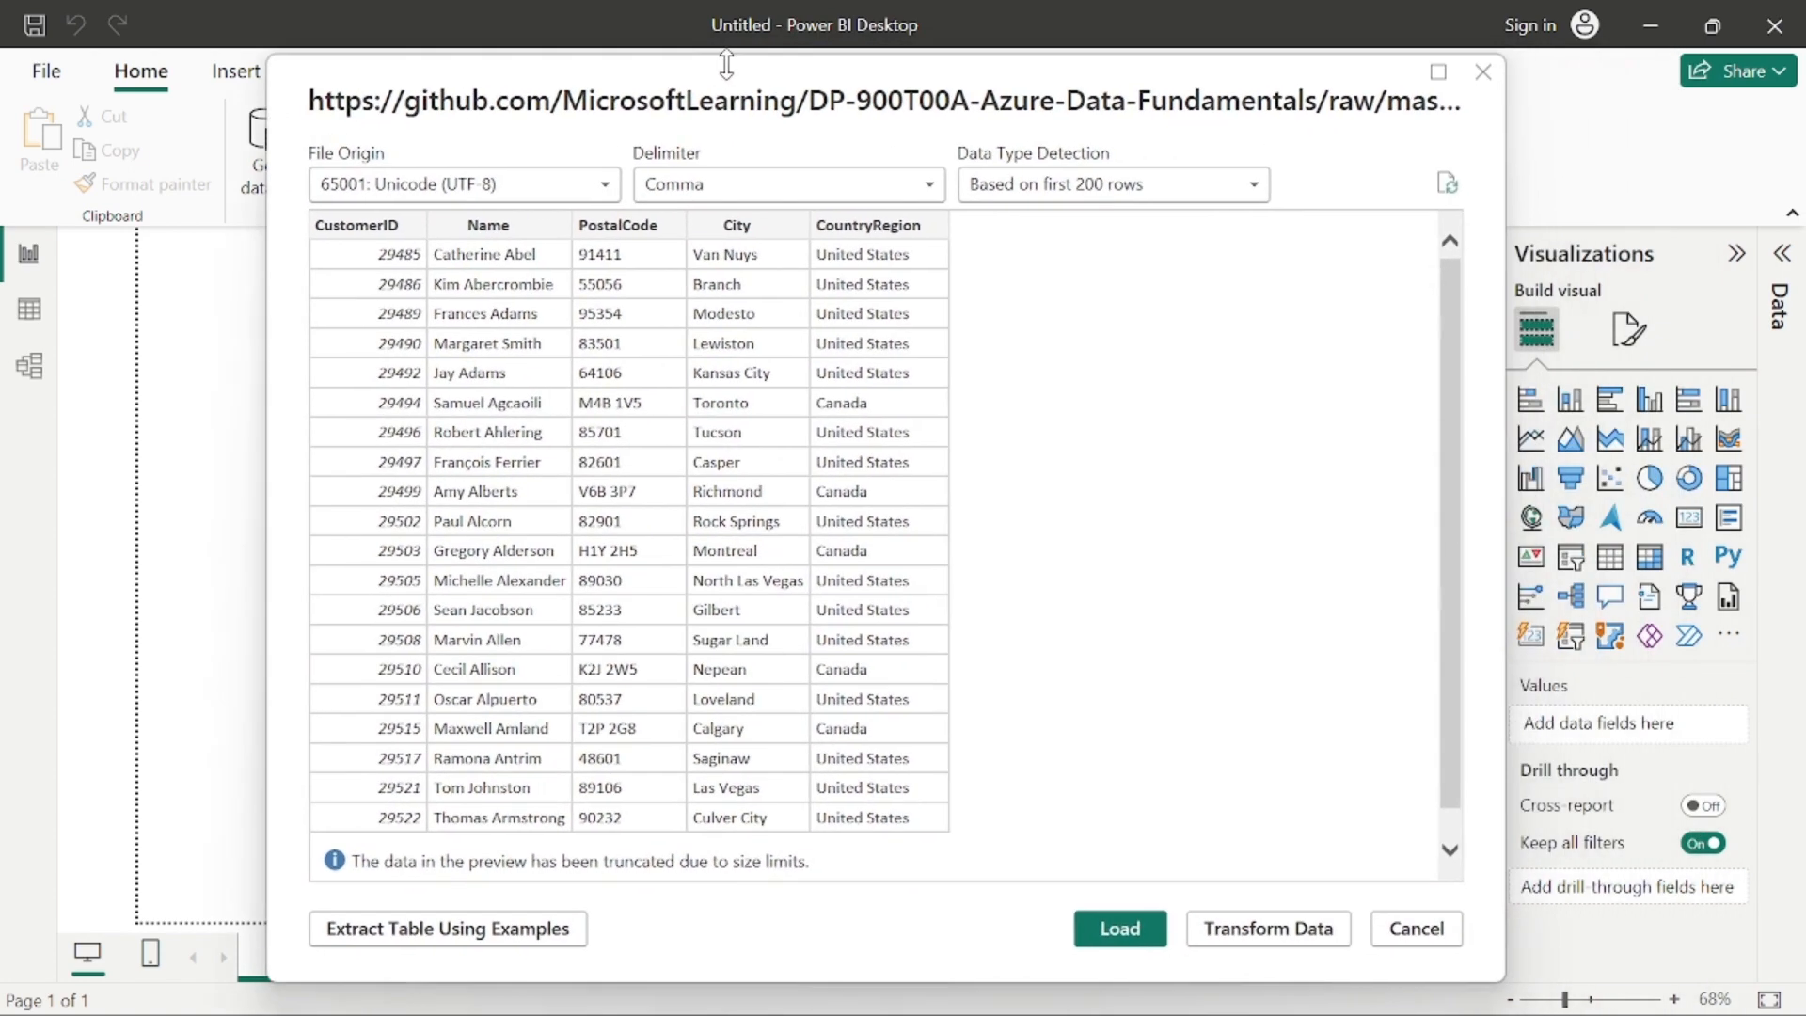
Step: Review the customers.csv preview and load it as a table with its existing import settings
scroll(742, 470, up, 1)
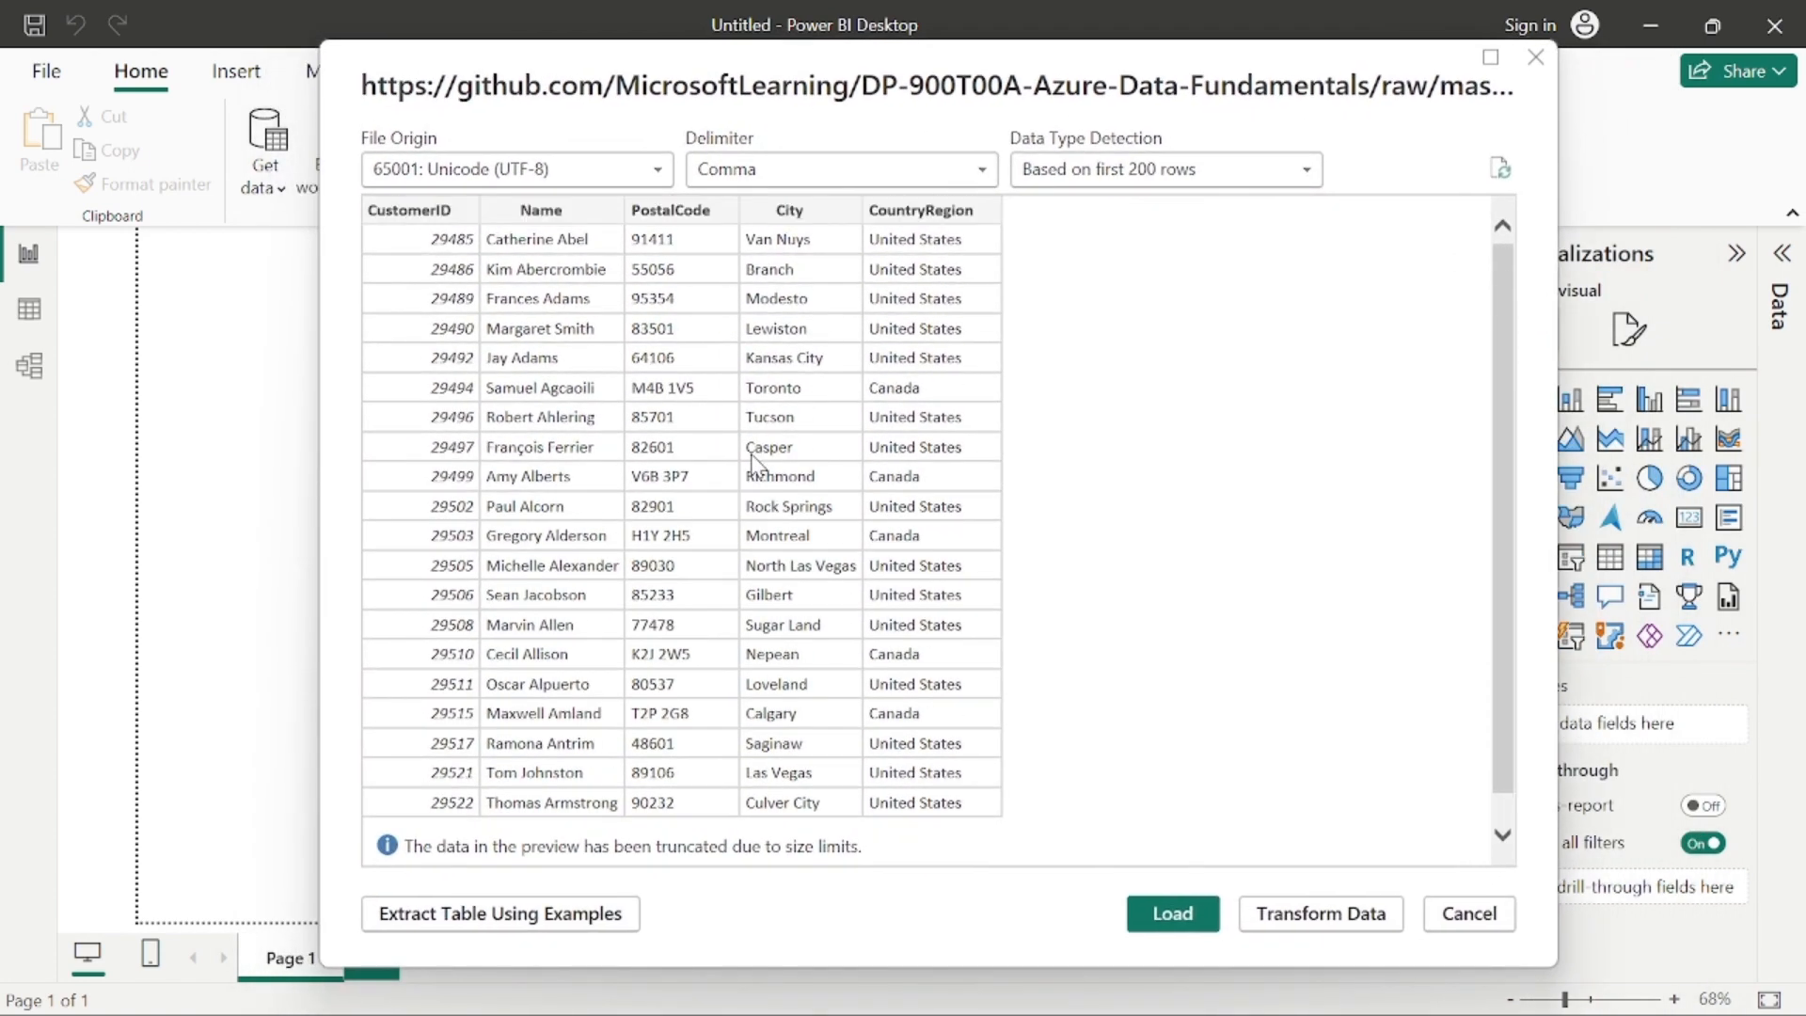
scroll(833, 555, down, 1)
scroll(836, 581, up, 1)
click(1146, 927)
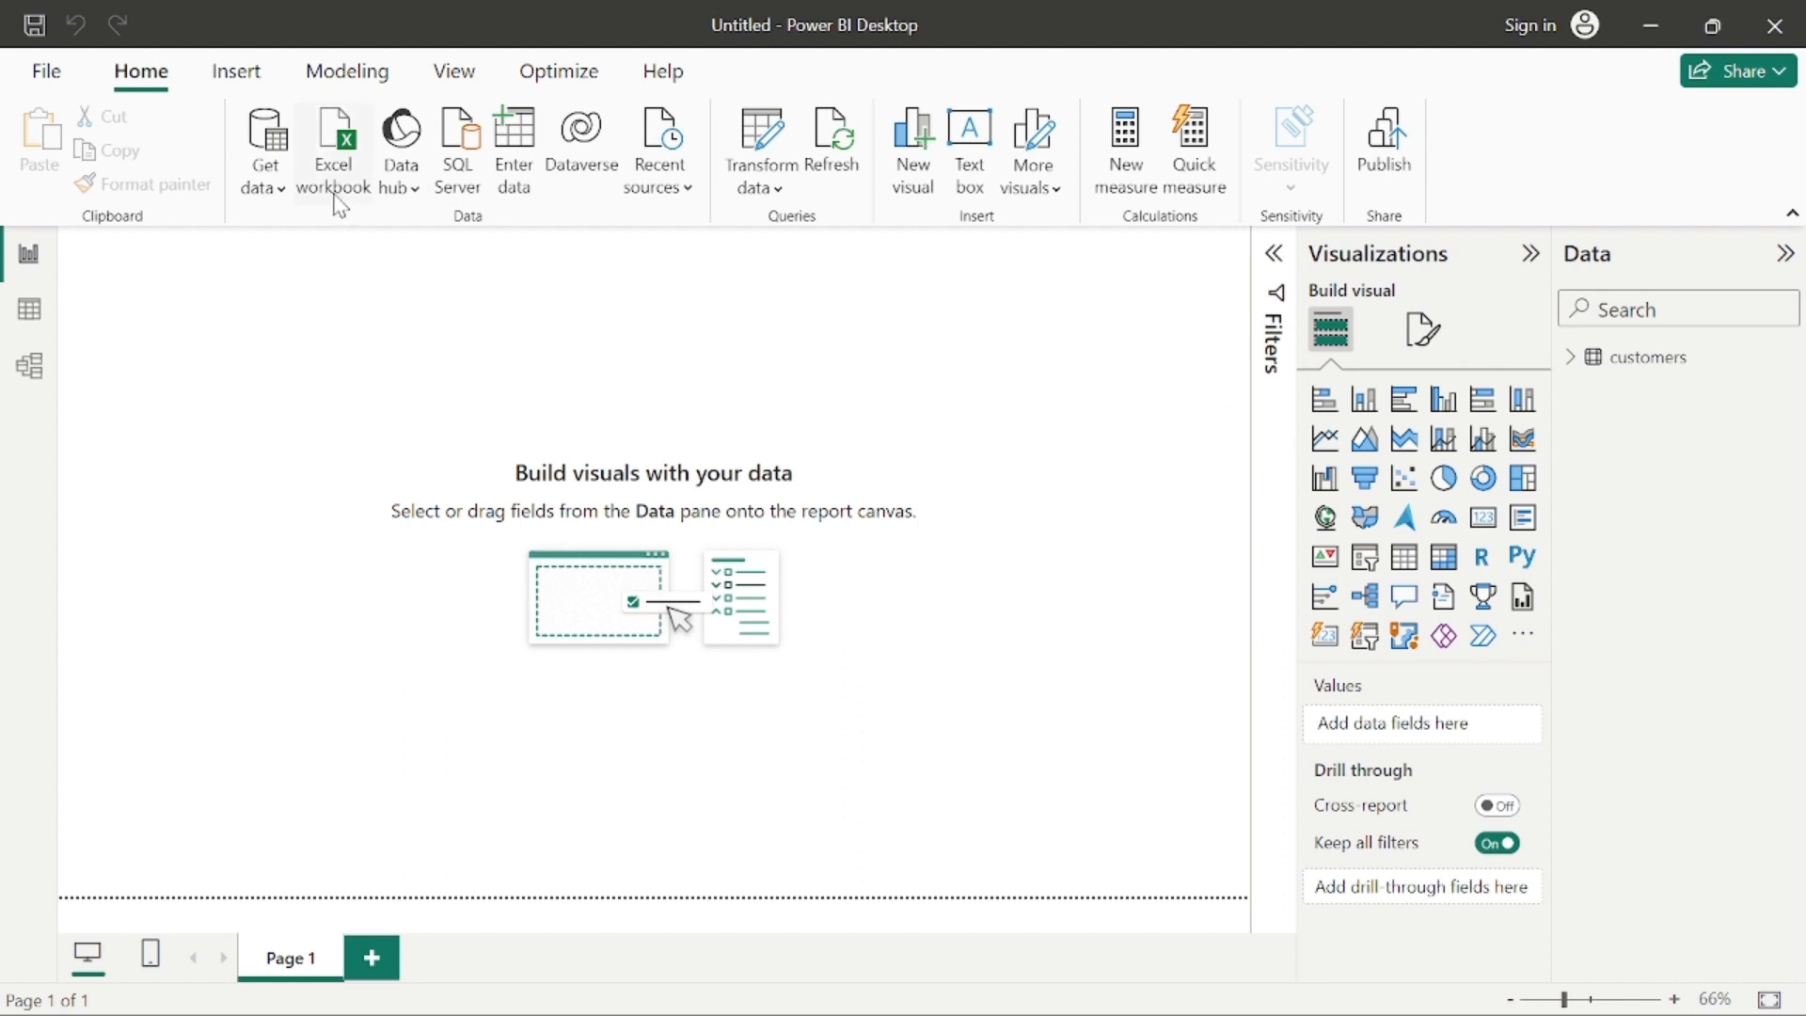
Step: Import the products data through the Web connector from its URL in the DP-900T00A-Azure-Data-Fundamentals GitHub repository and load it
click(264, 185)
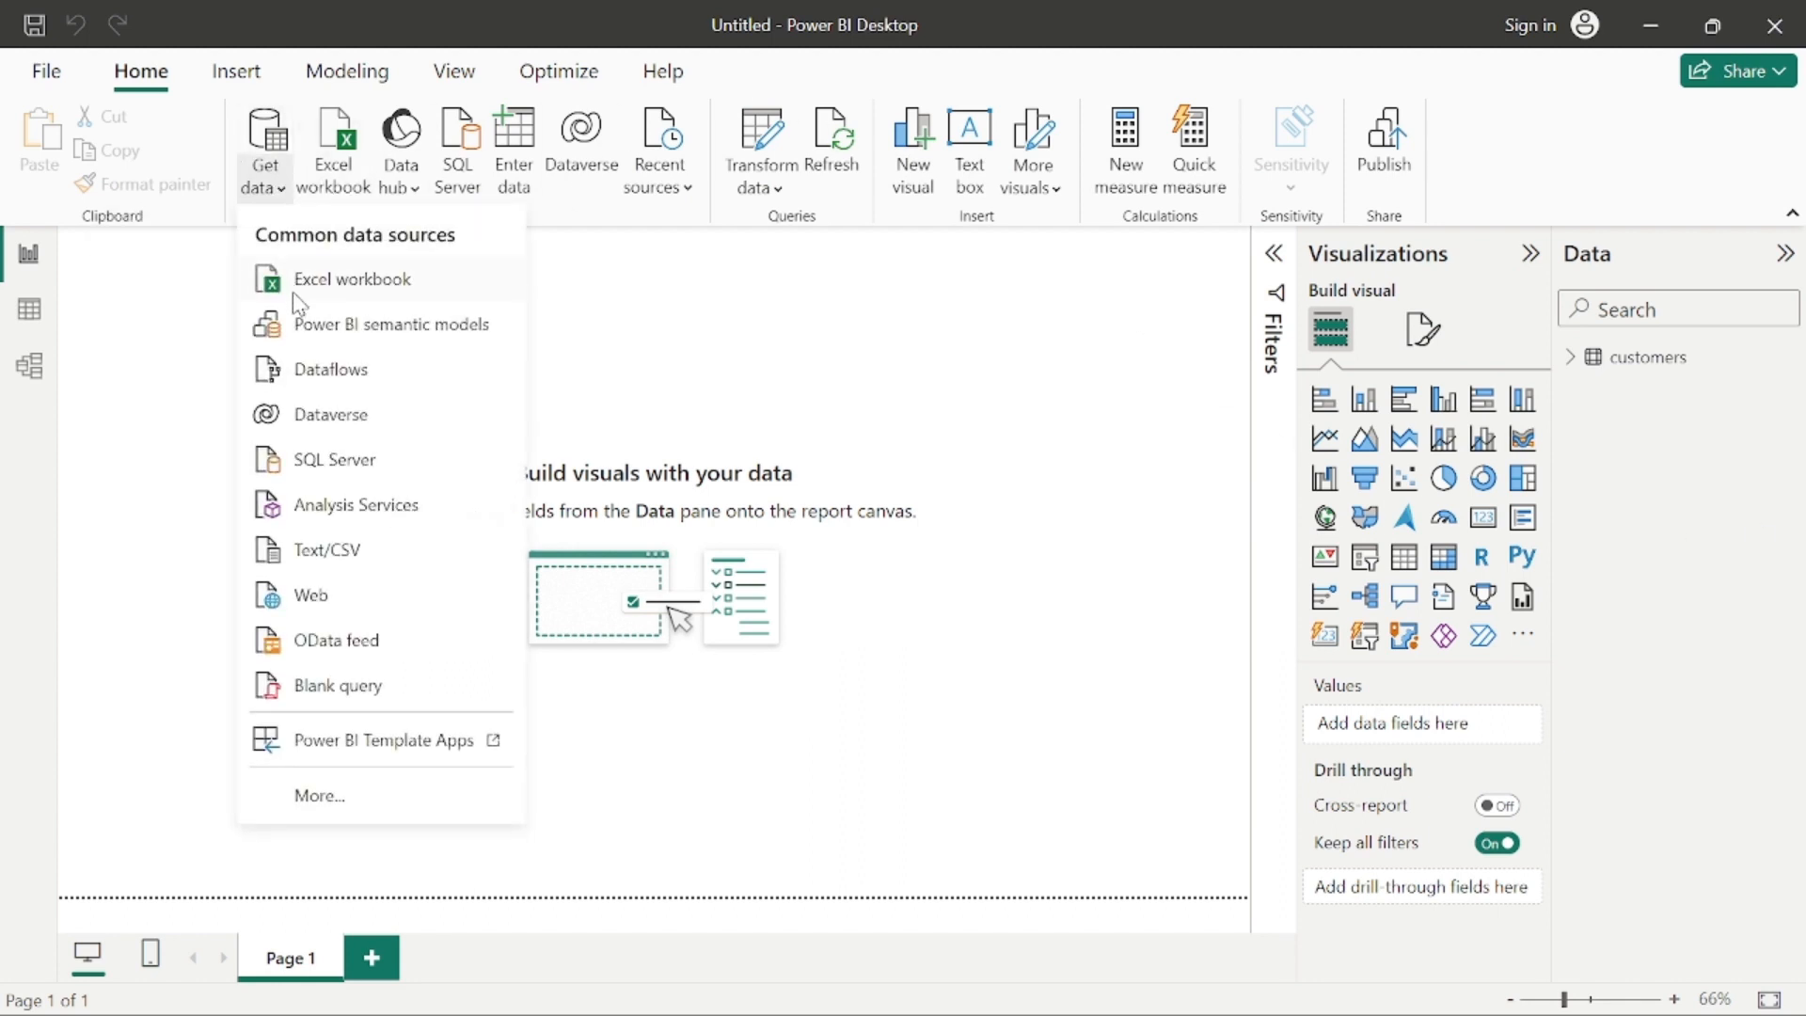
click(340, 602)
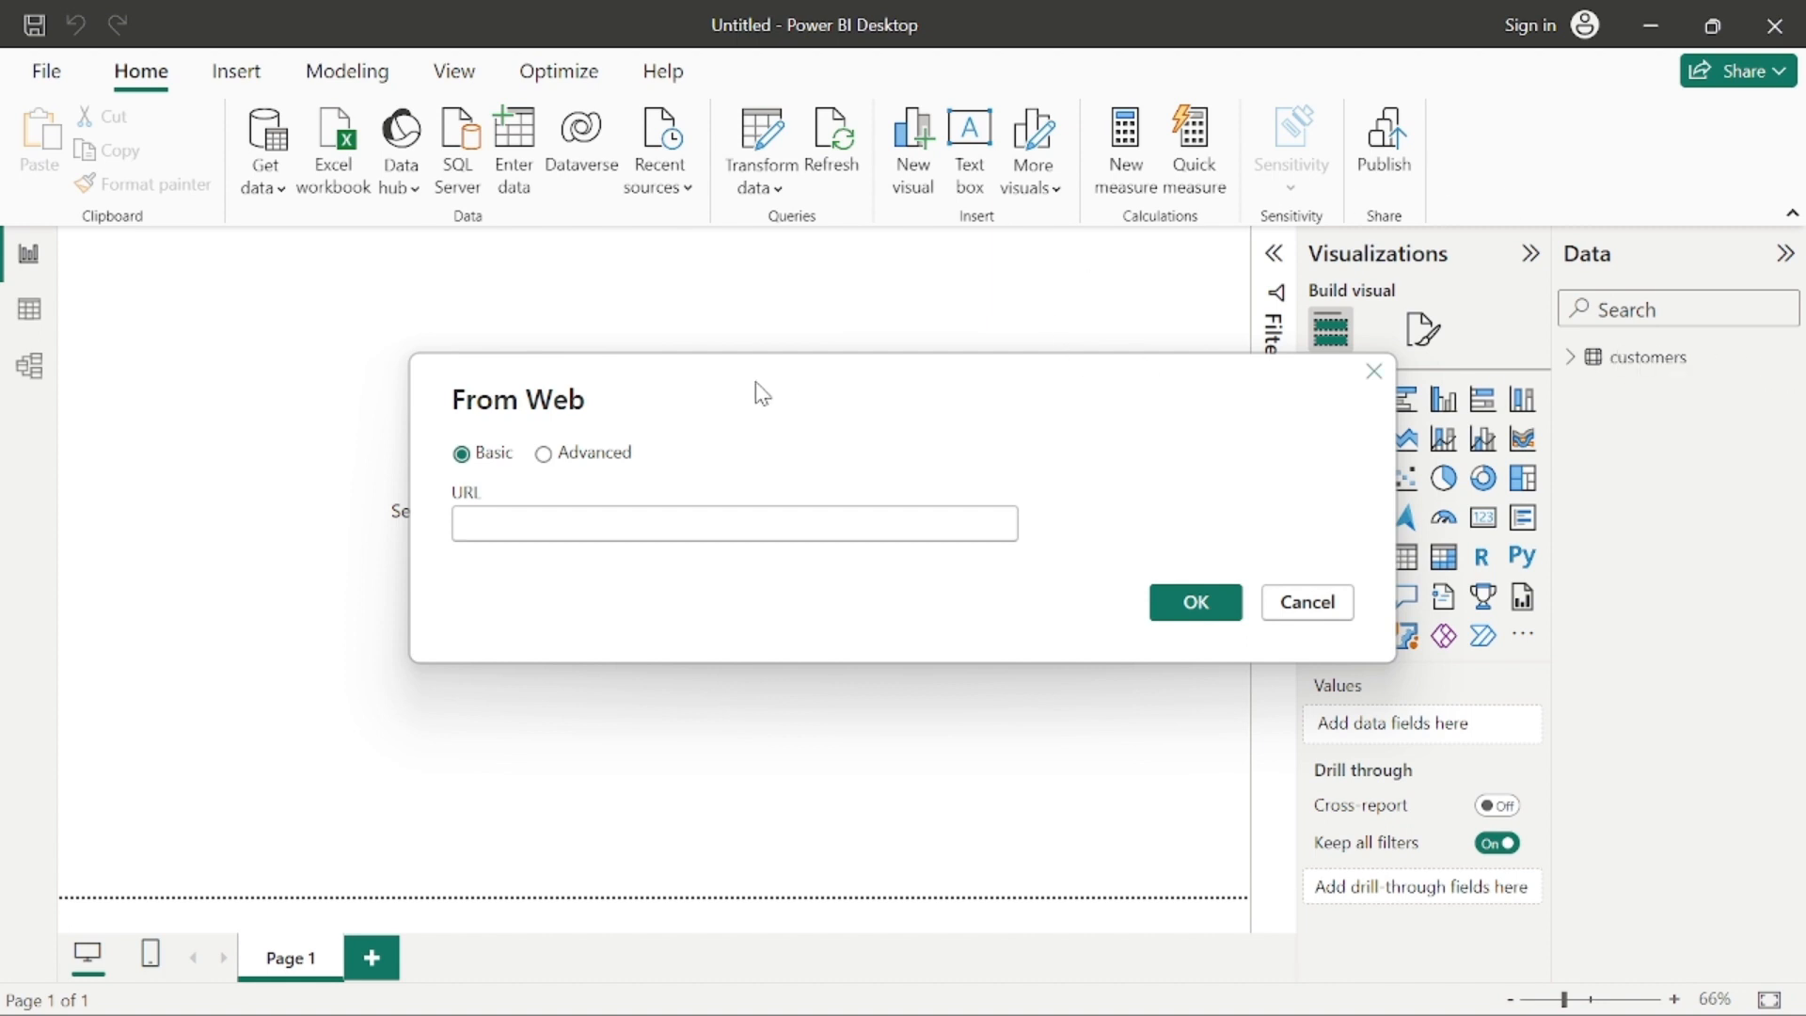
key(ctrl+v)
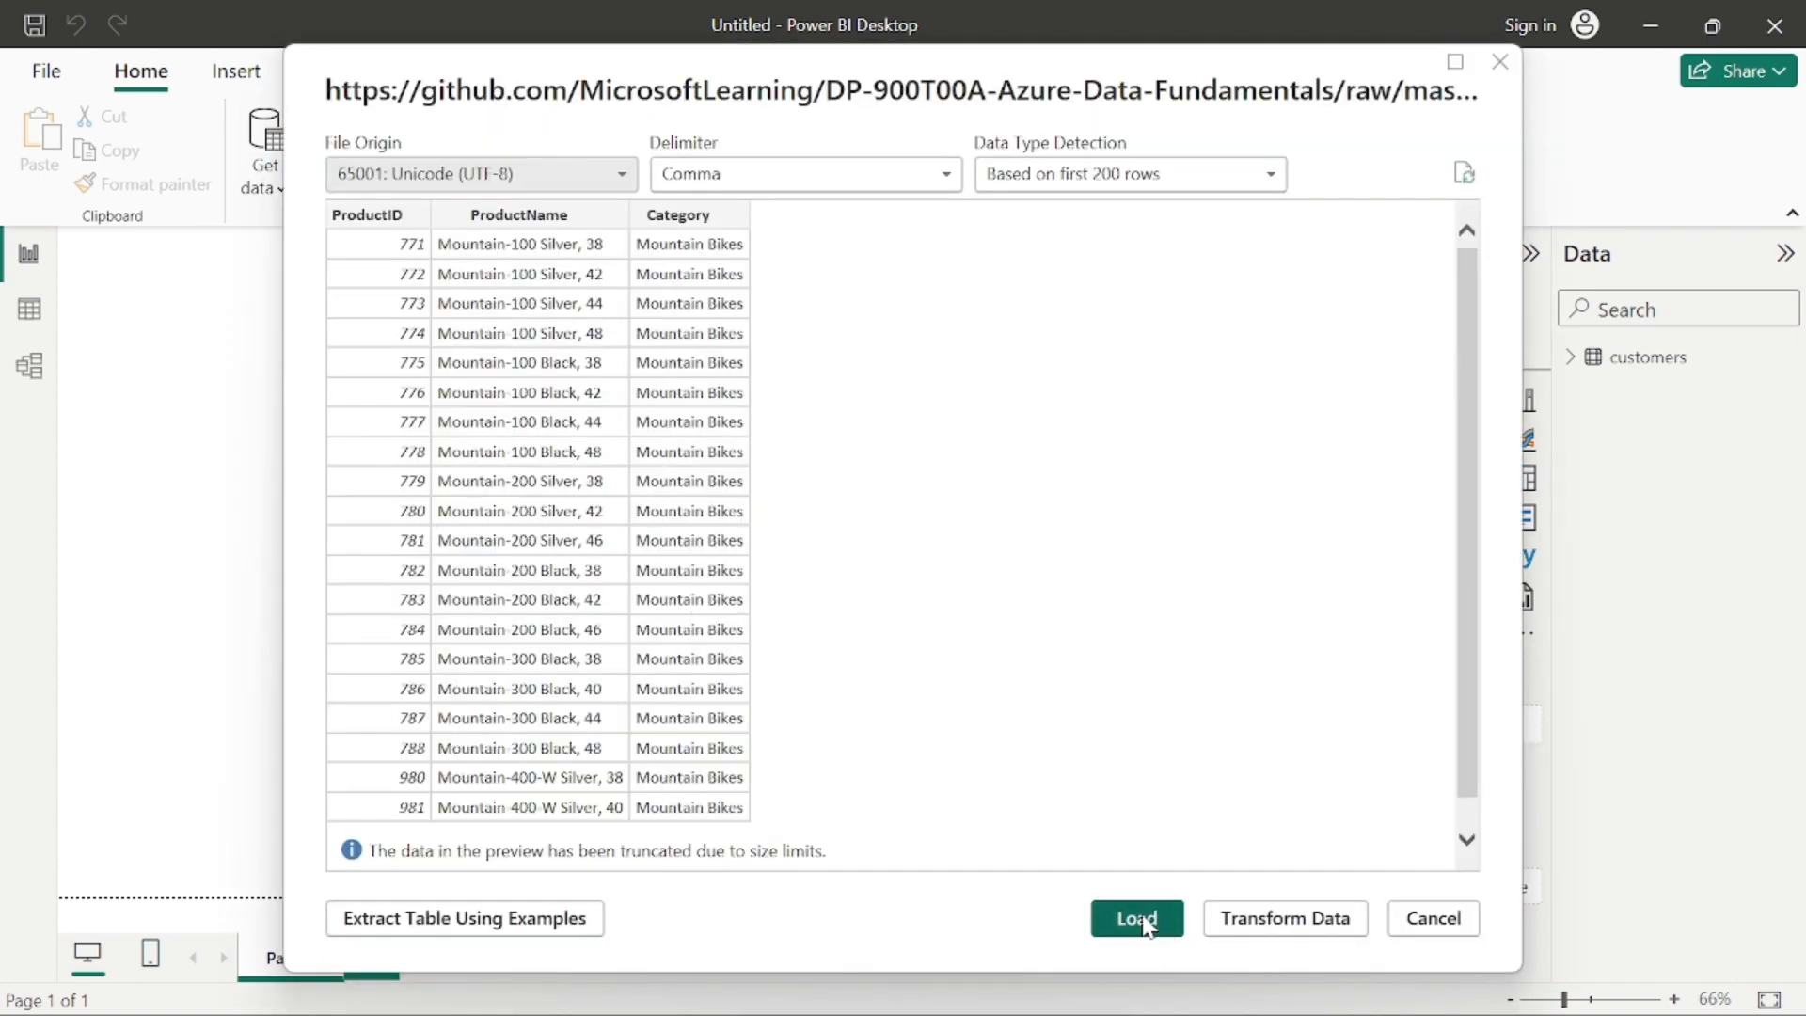
click(1141, 919)
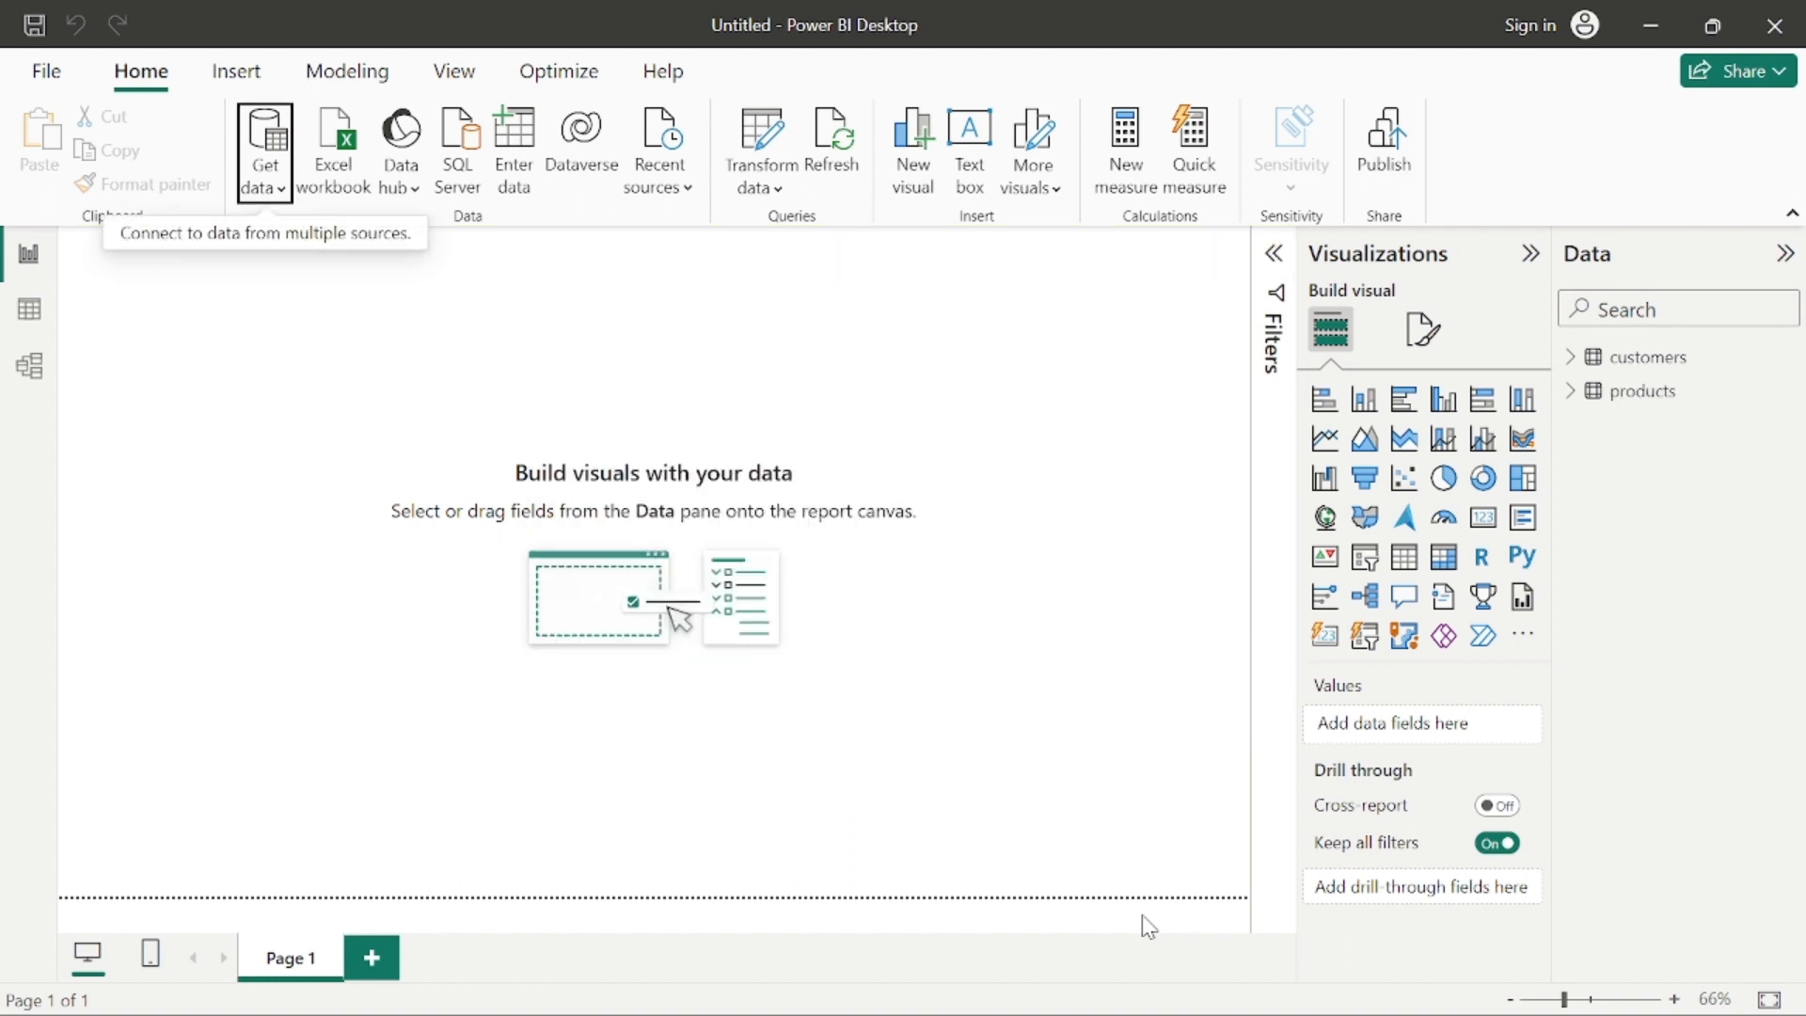
click(1571, 358)
click(1571, 358)
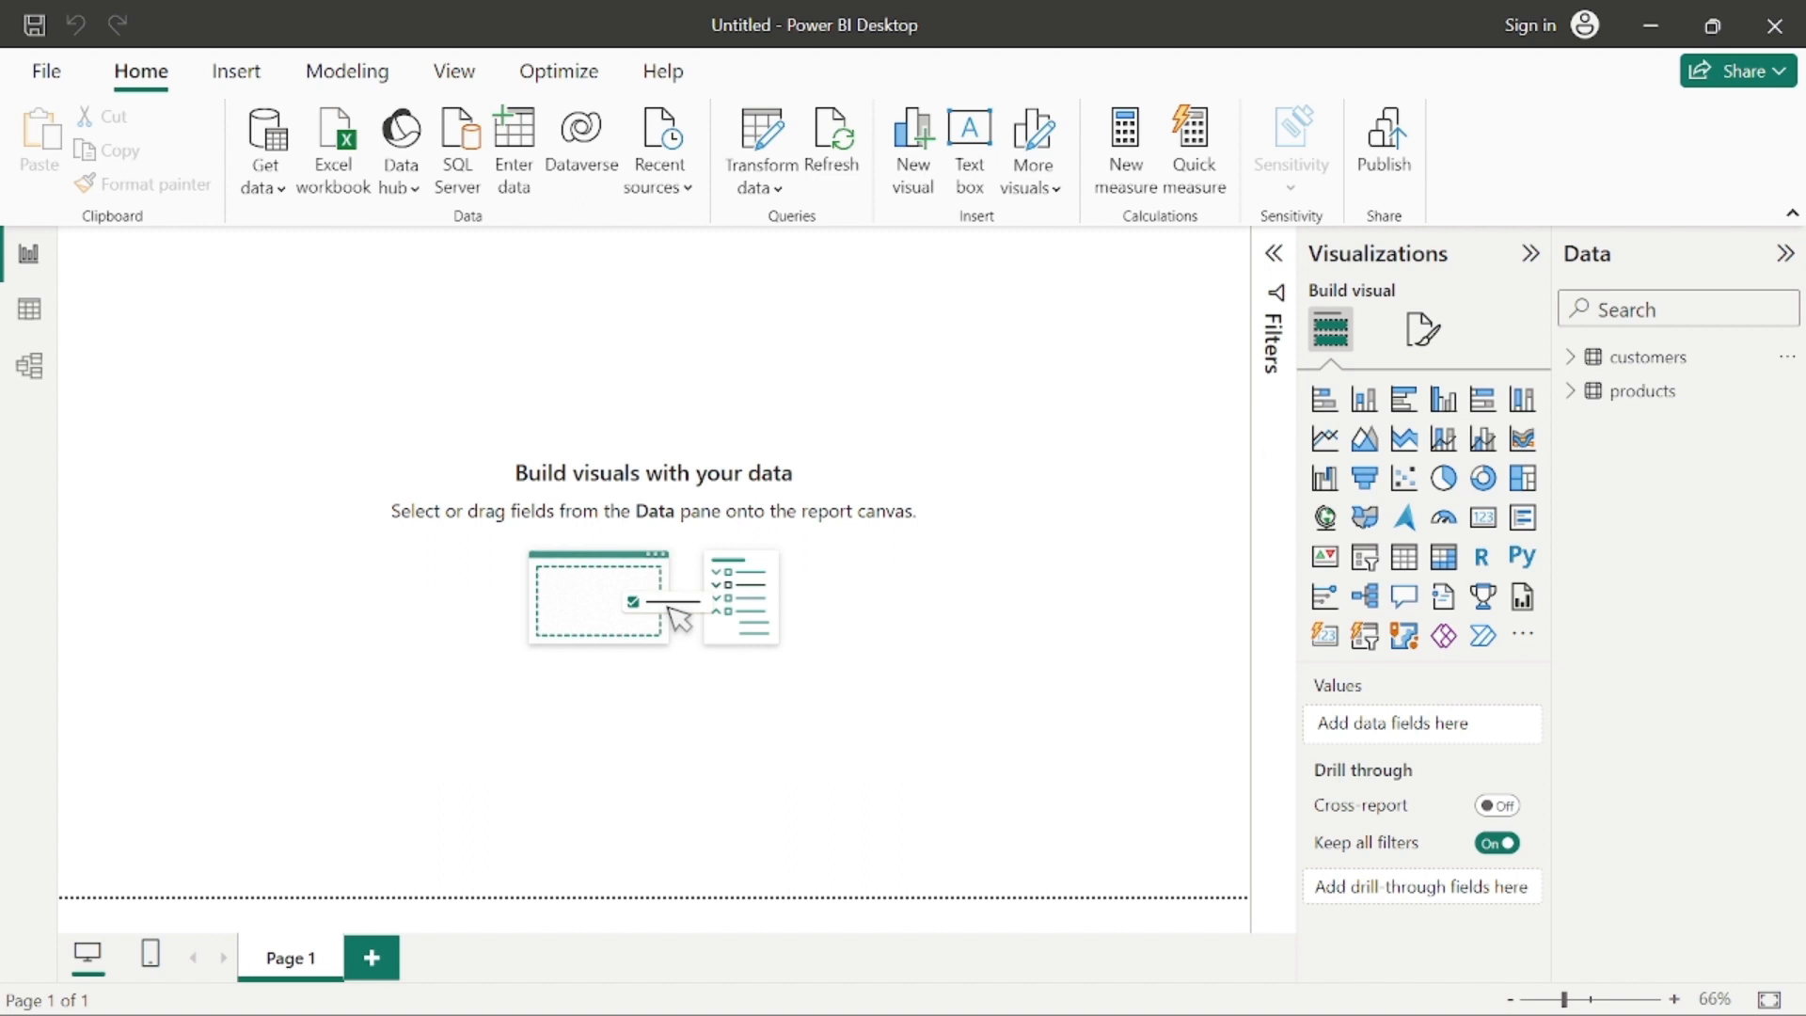
Step: Import the orders data through the Web connector from its URL in the same GitHub repository and load it
click(264, 183)
click(333, 603)
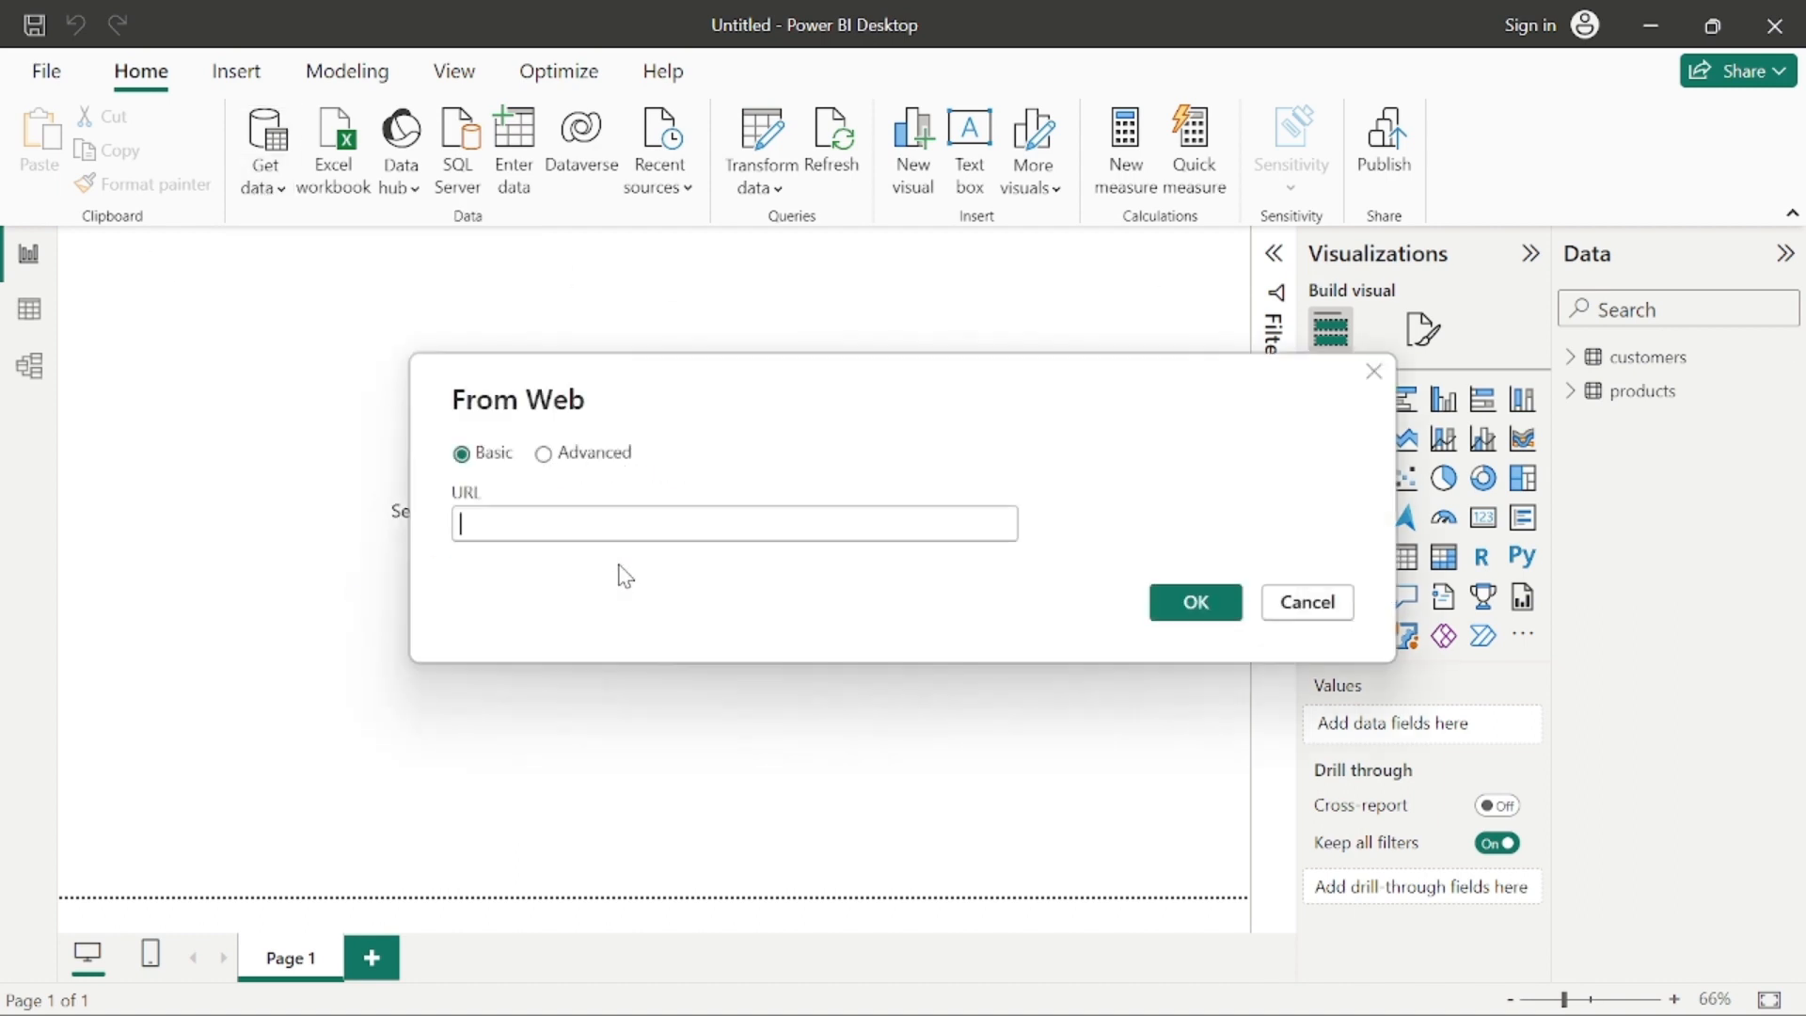
text(https://github.com/MicrosoftLearning/DP-900T00A-Azure-Data-Fundamentals/raw/master/power-bi/orders.csv)
click(1209, 605)
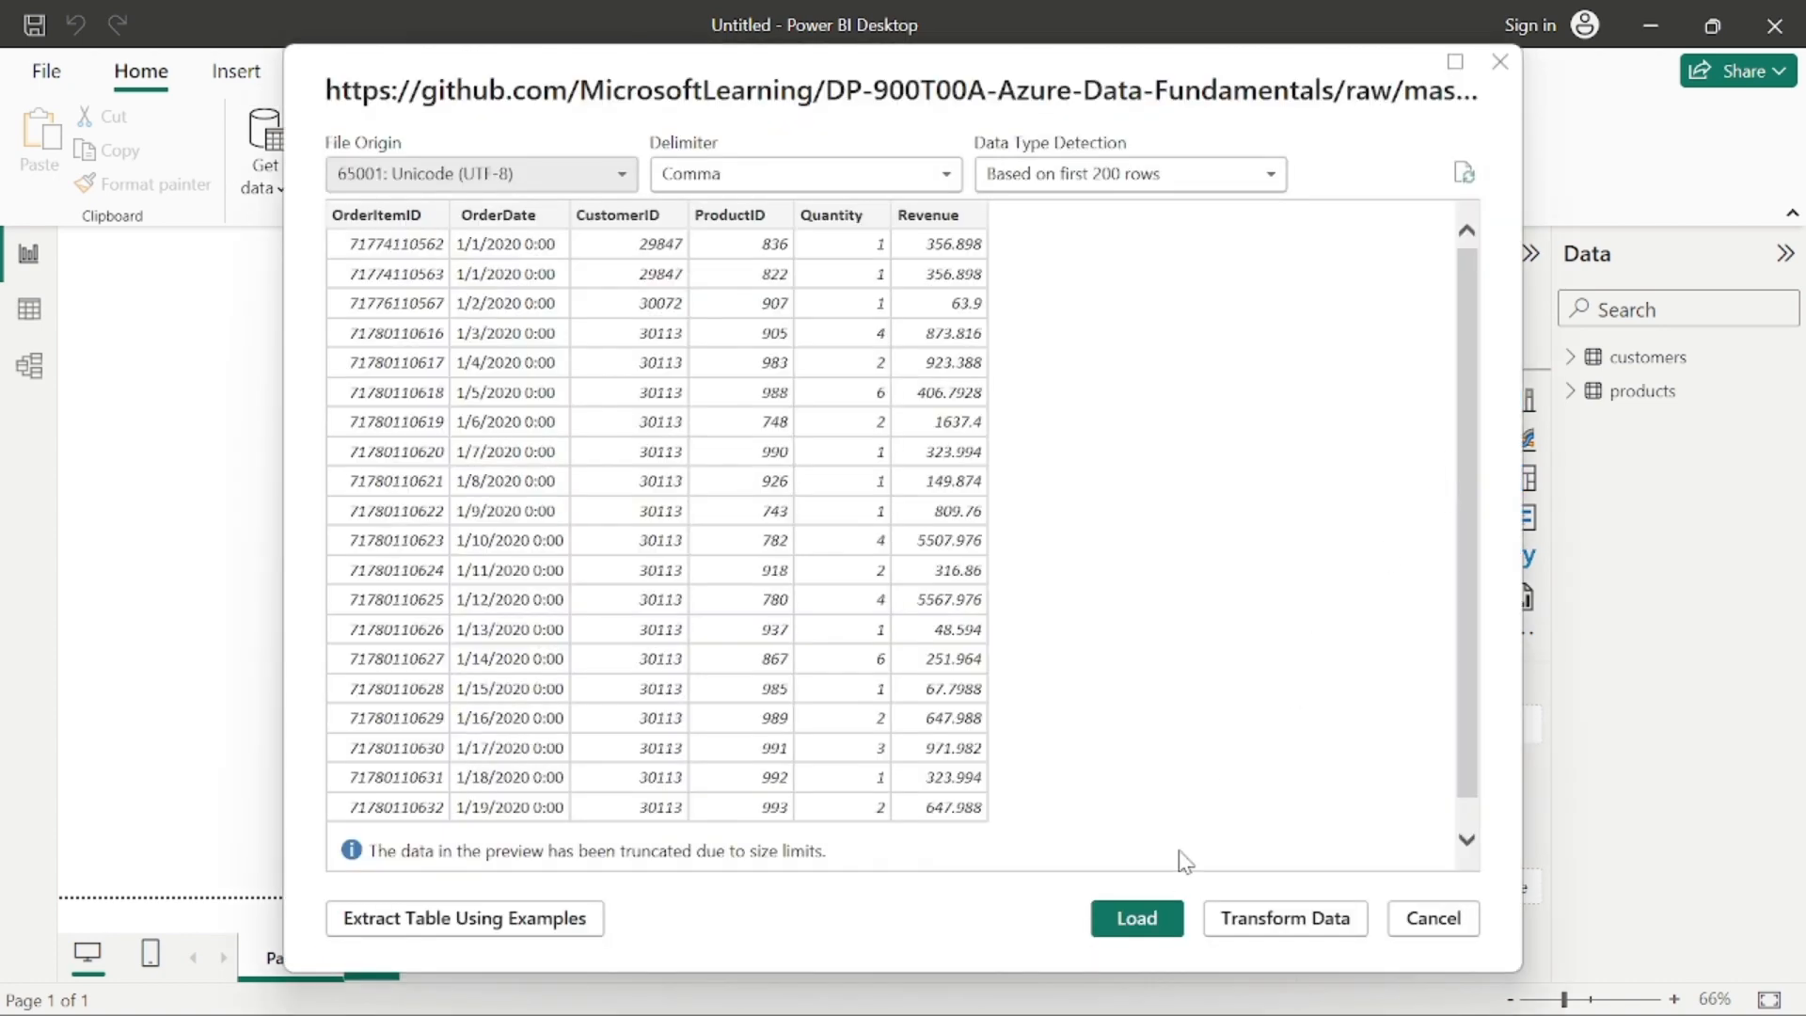
click(1141, 914)
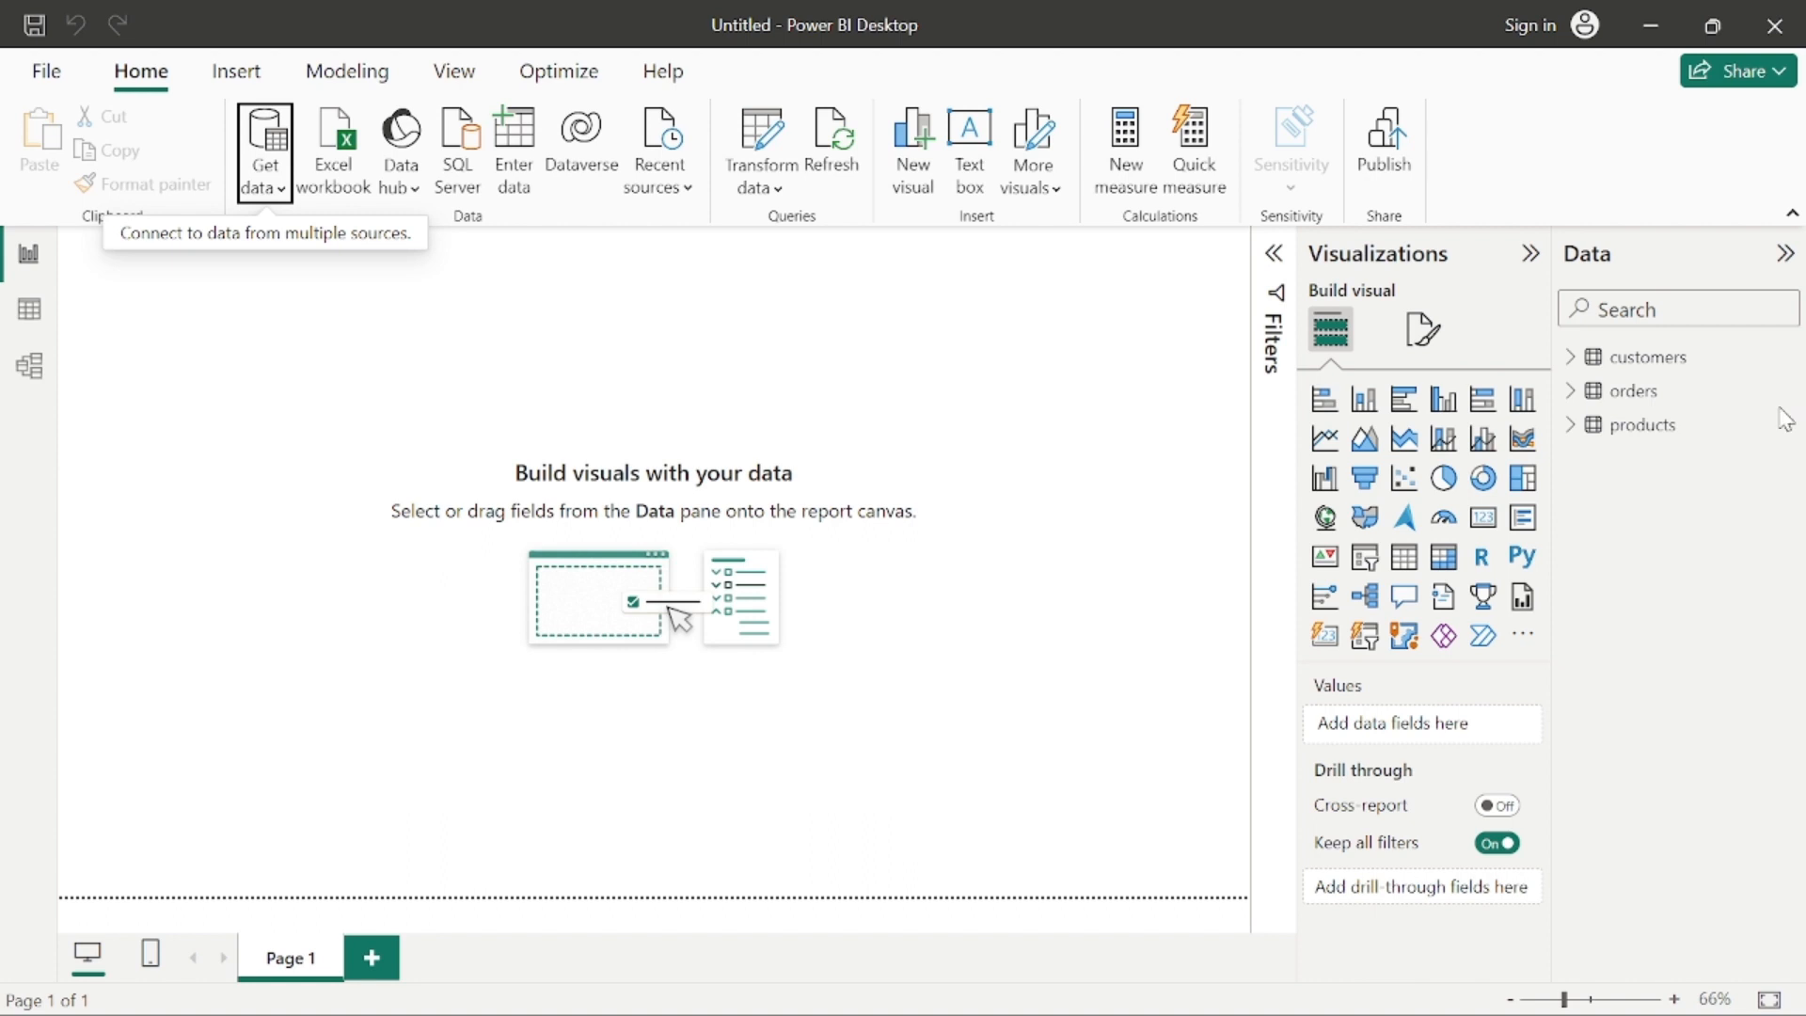
click(1585, 367)
click(1574, 367)
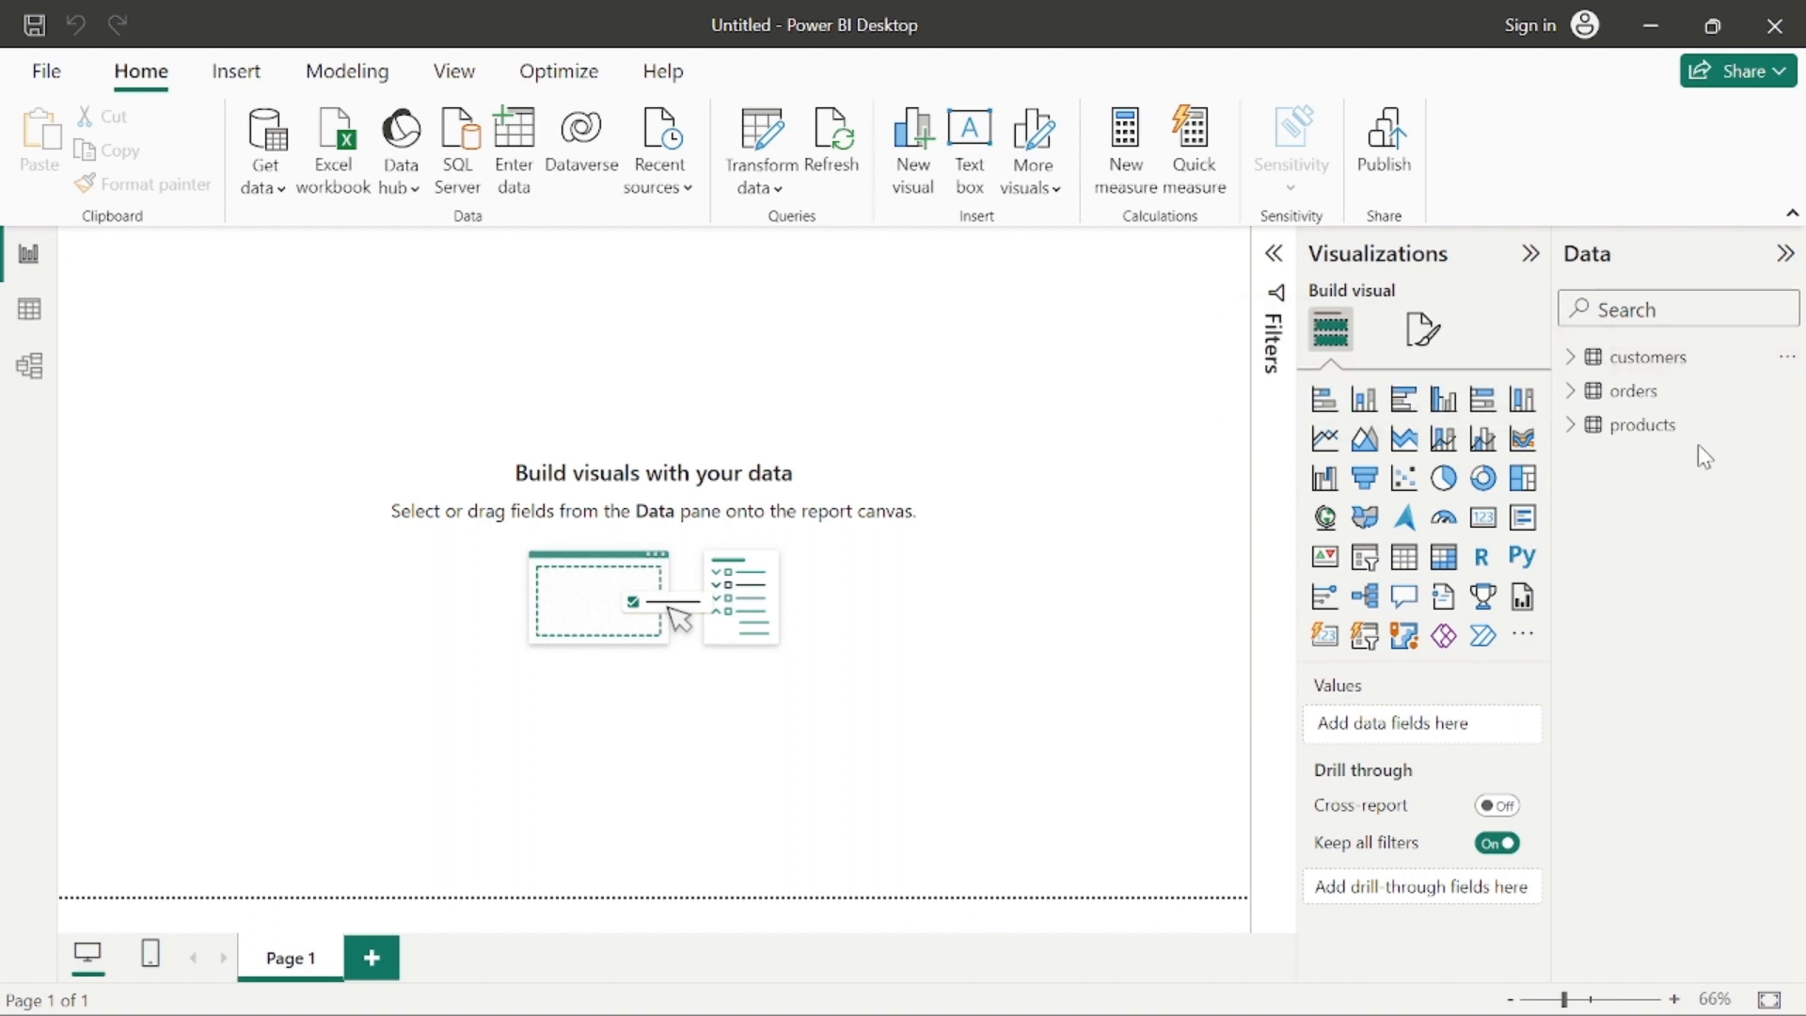
Step: Open the Model view, collapse the Properties pane, and arrange the tables with orders below and between customers and products
mouse_move(1710, 450)
mouse_move(1642, 442)
click(31, 369)
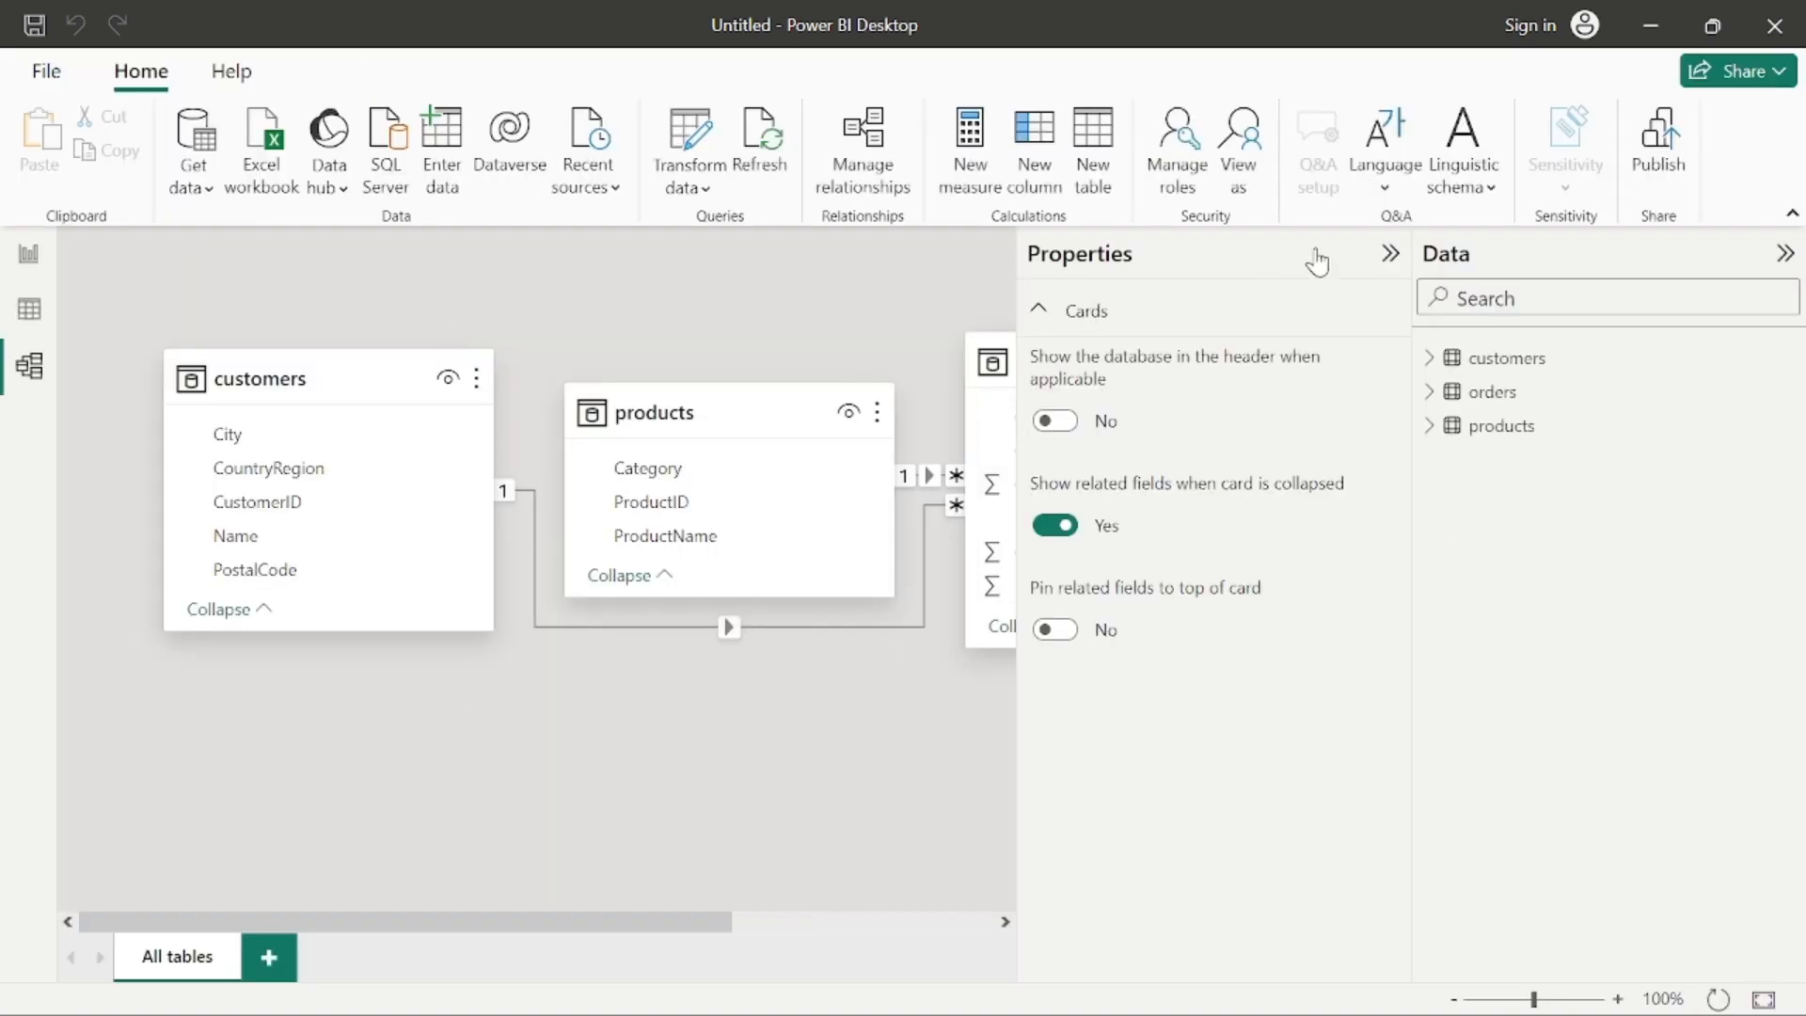
click(1391, 255)
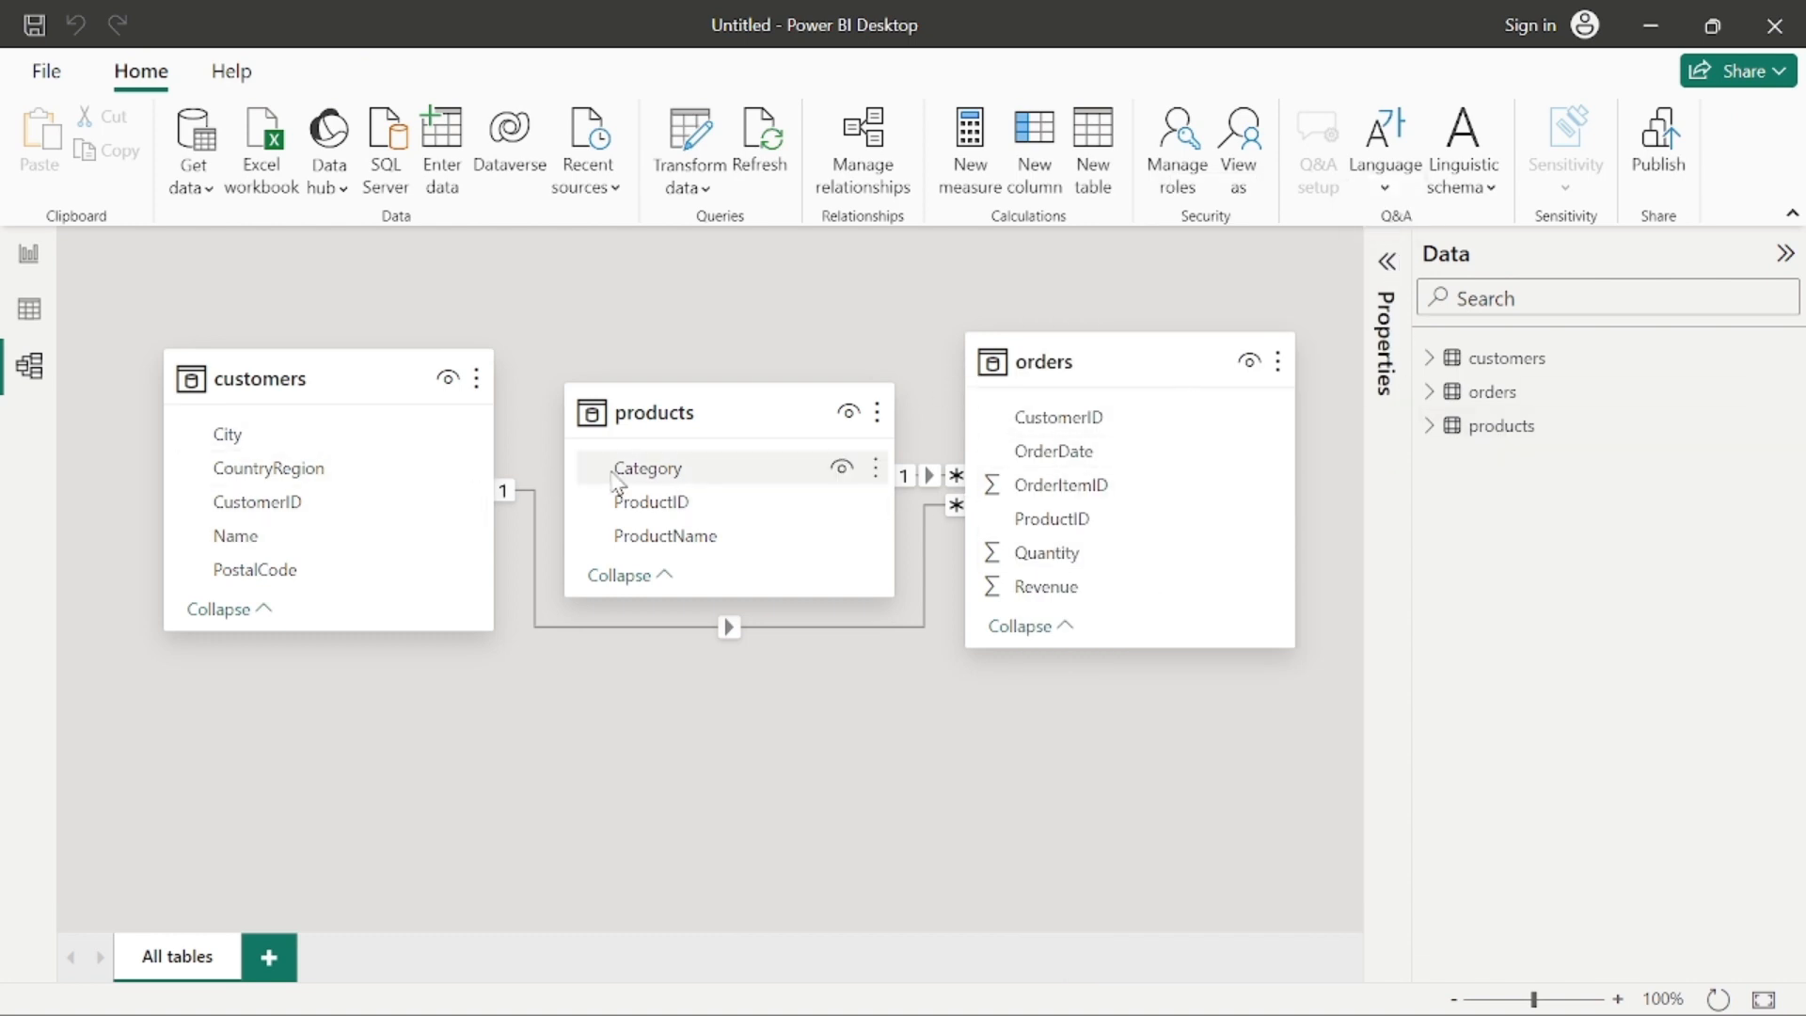
mouse_move(763, 502)
mouse_down()
mouse_move(766, 435)
mouse_move(750, 499)
mouse_up()
drag(739, 406, 764, 299)
drag(1117, 360, 658, 688)
drag(736, 361, 997, 364)
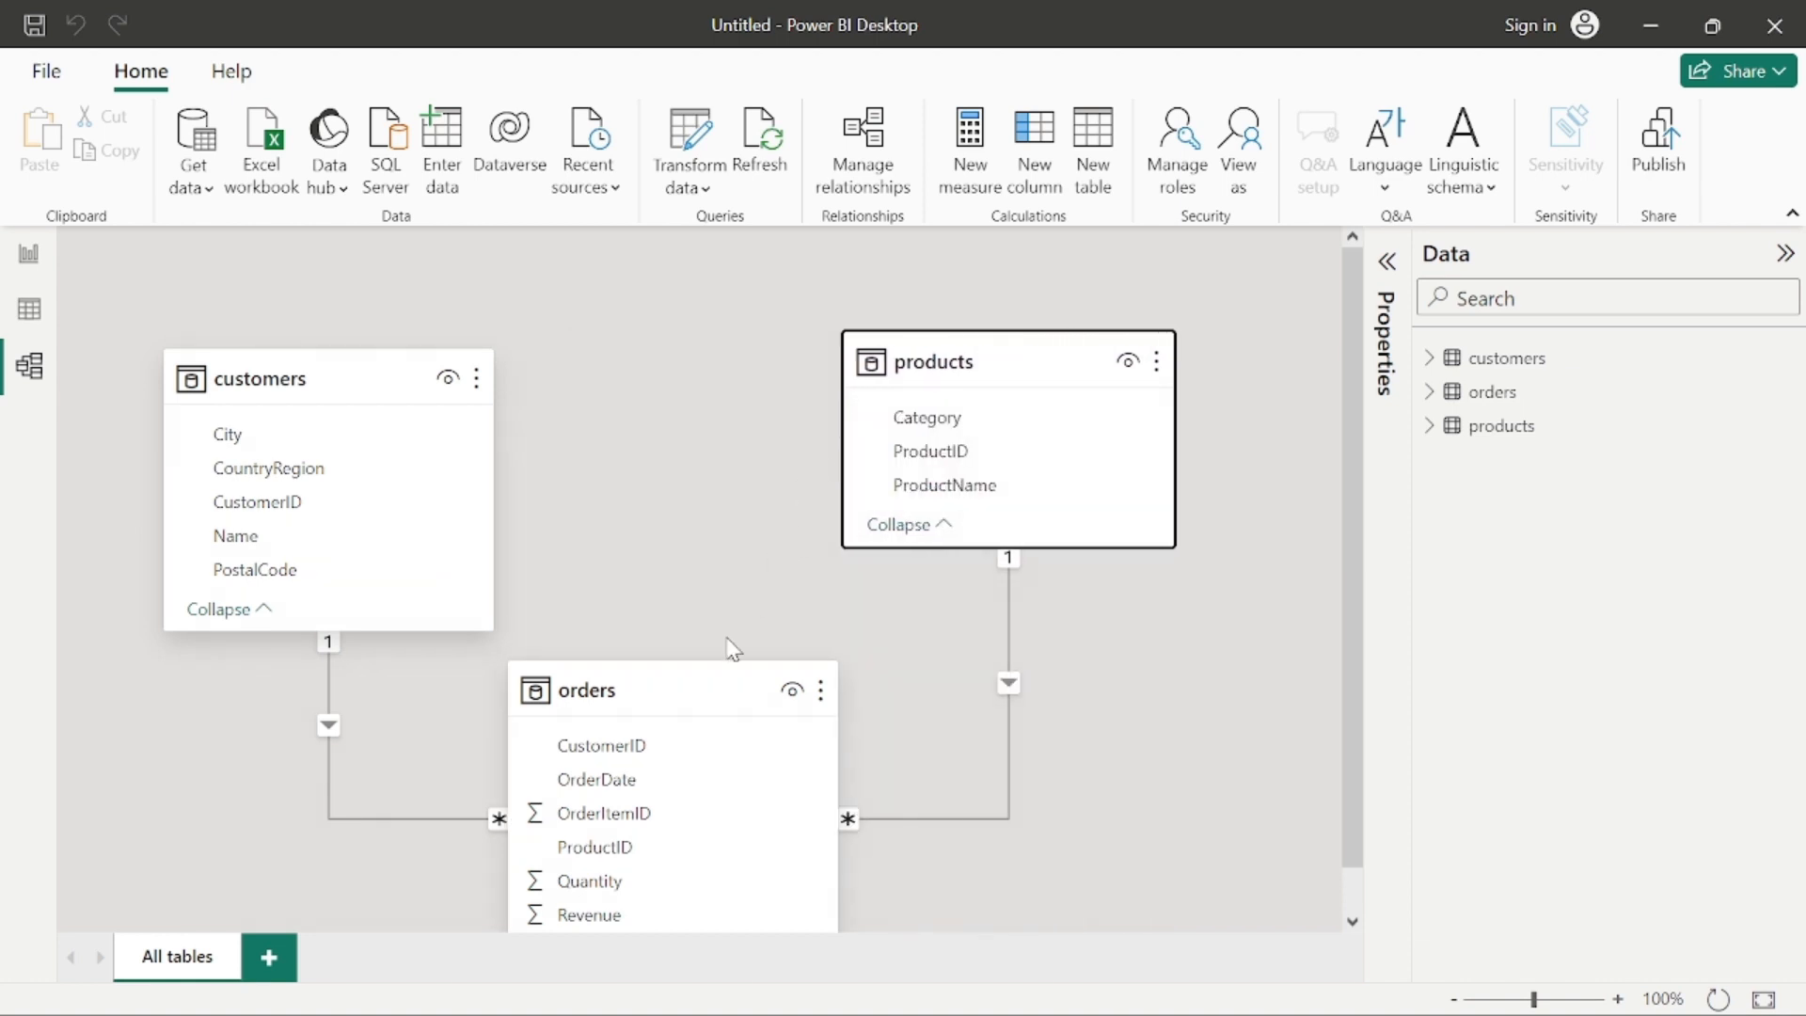
drag(698, 690, 729, 625)
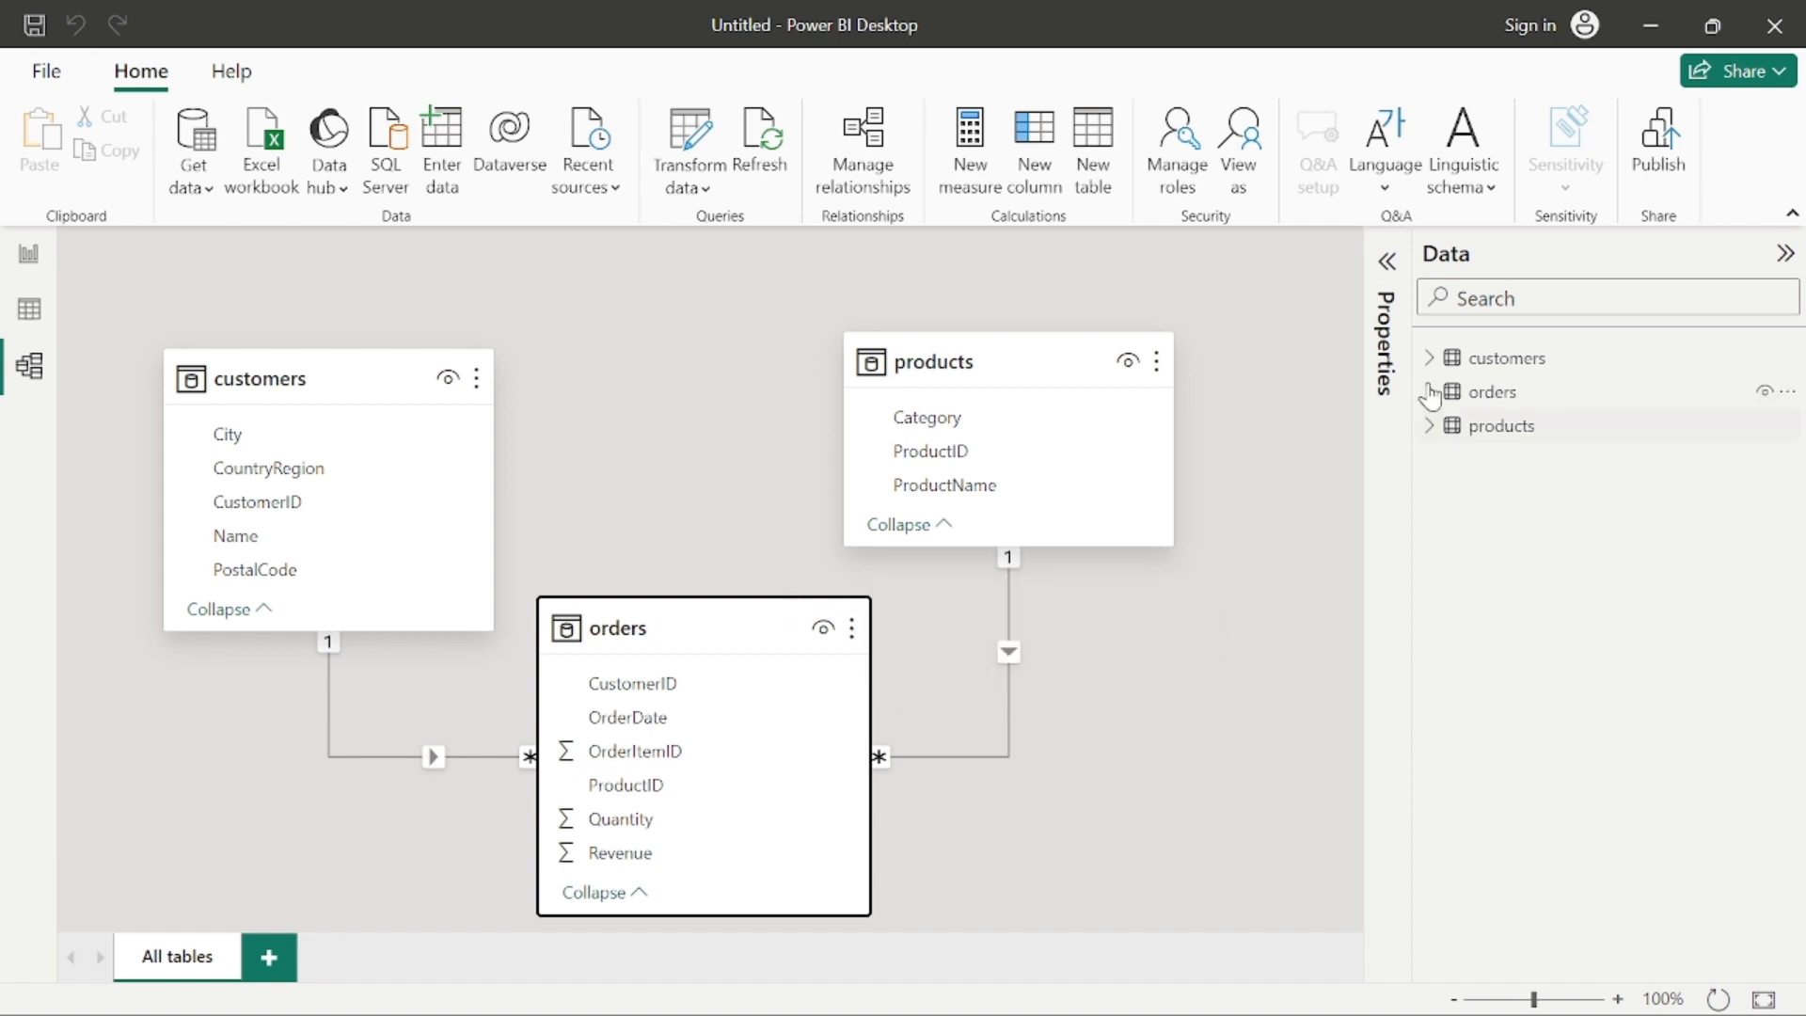
click(1386, 262)
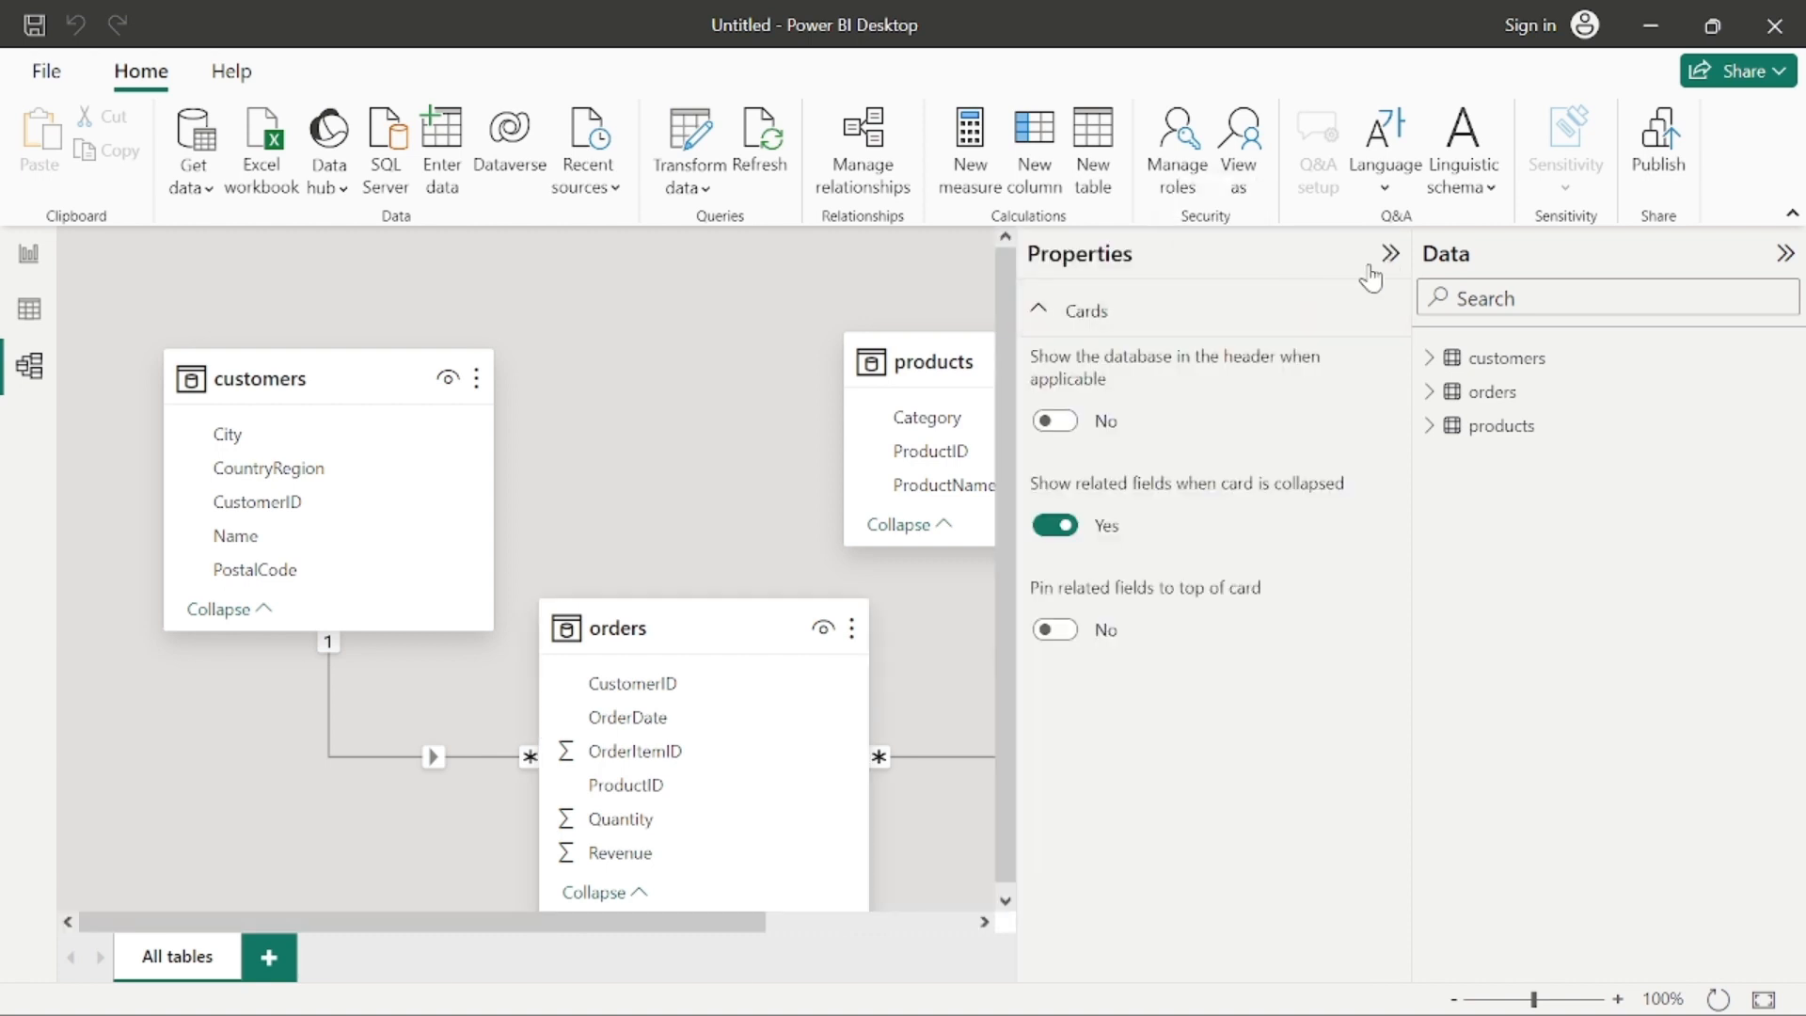
click(1390, 254)
click(1786, 254)
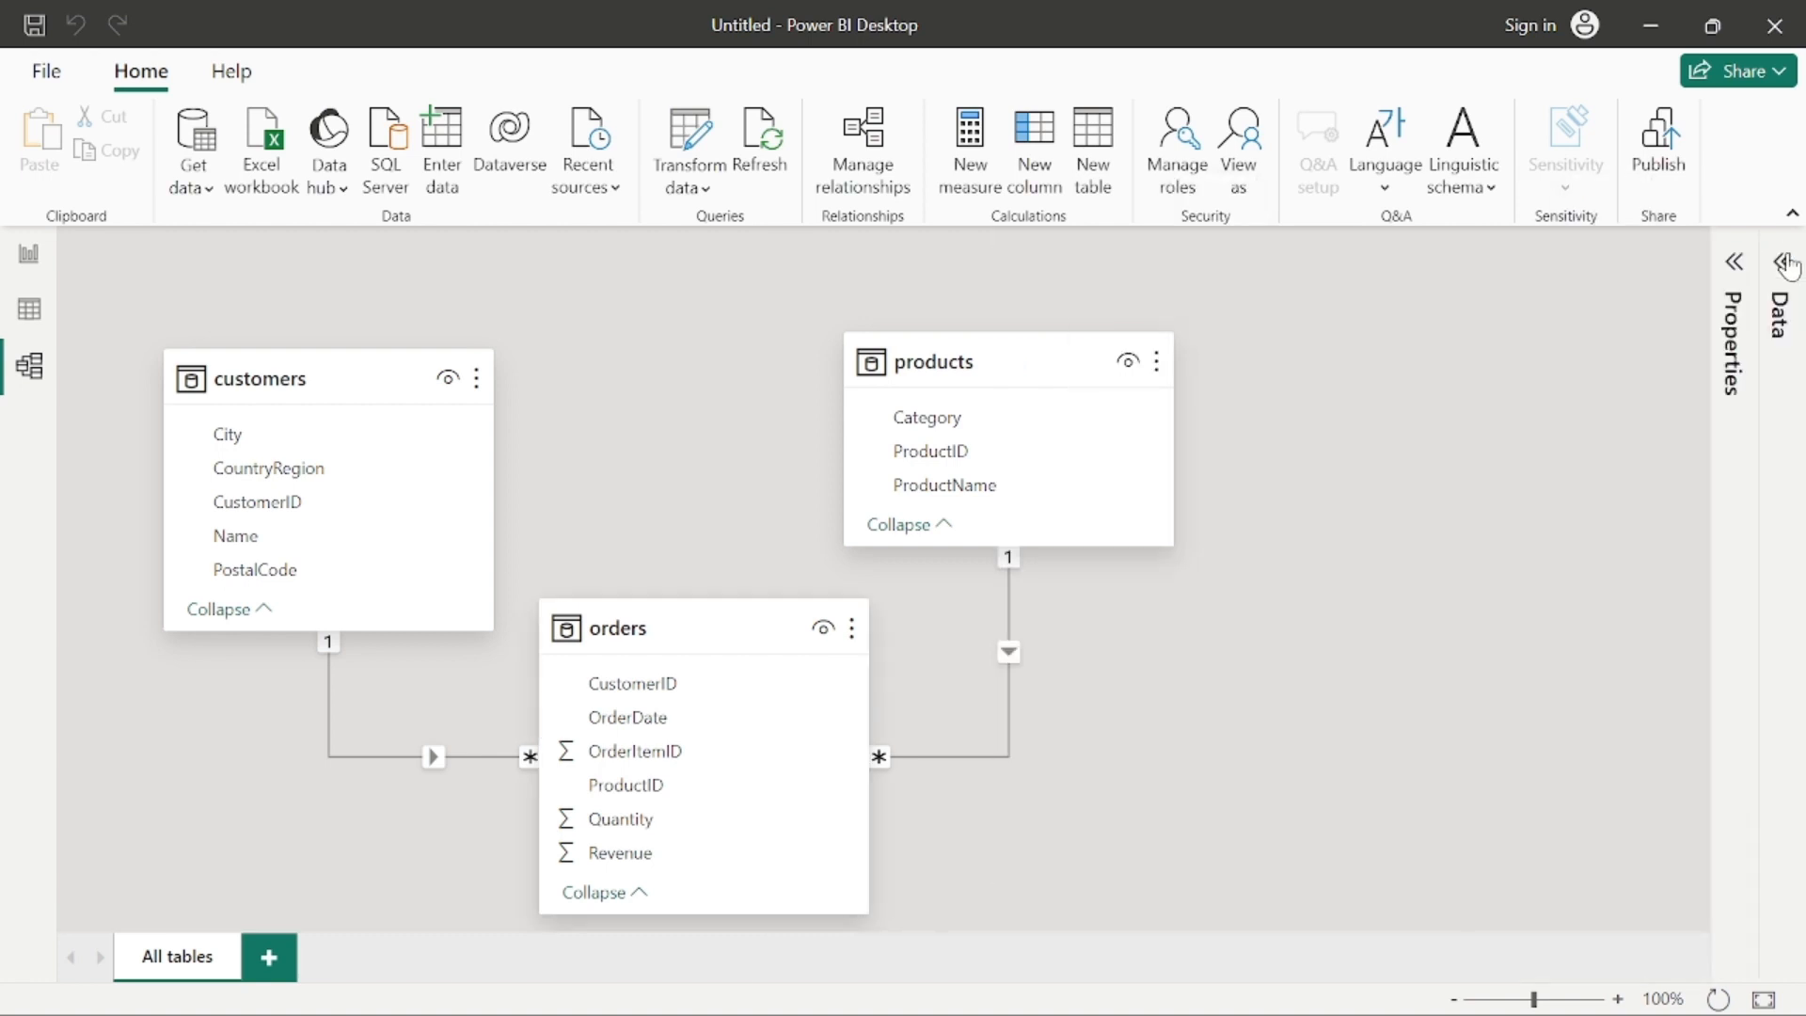
click(1733, 263)
click(1779, 263)
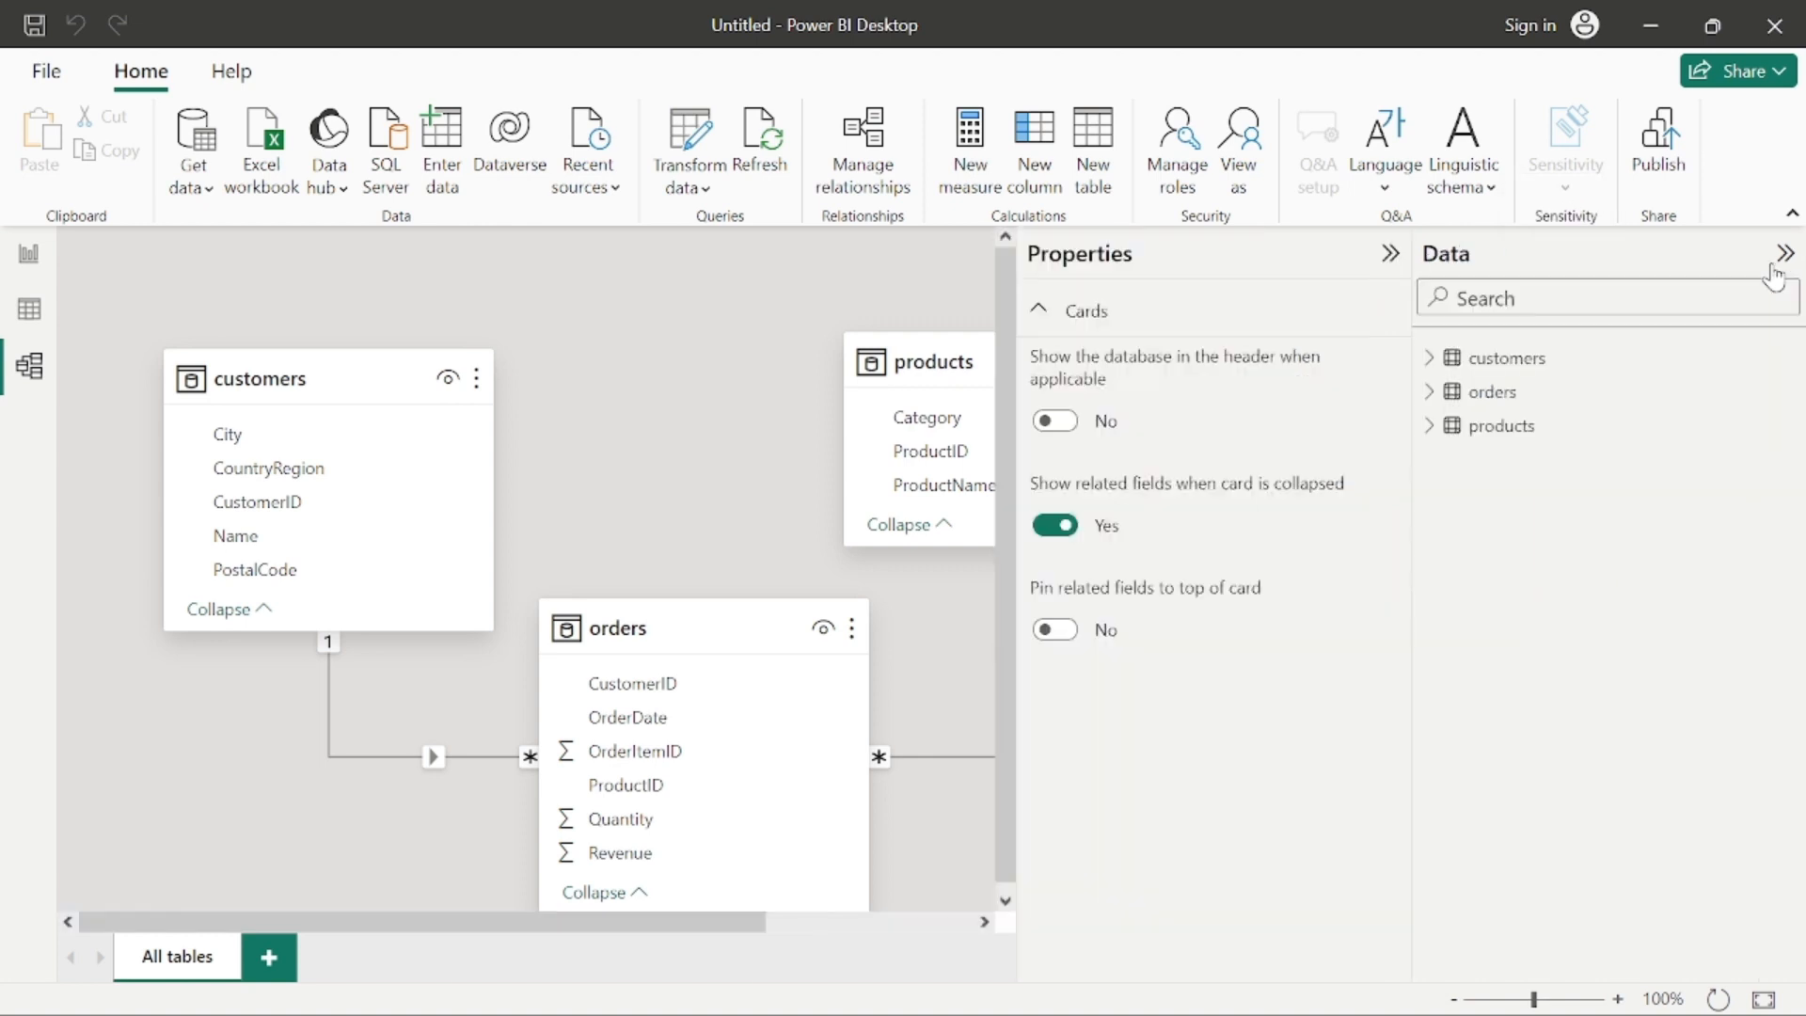
click(1388, 256)
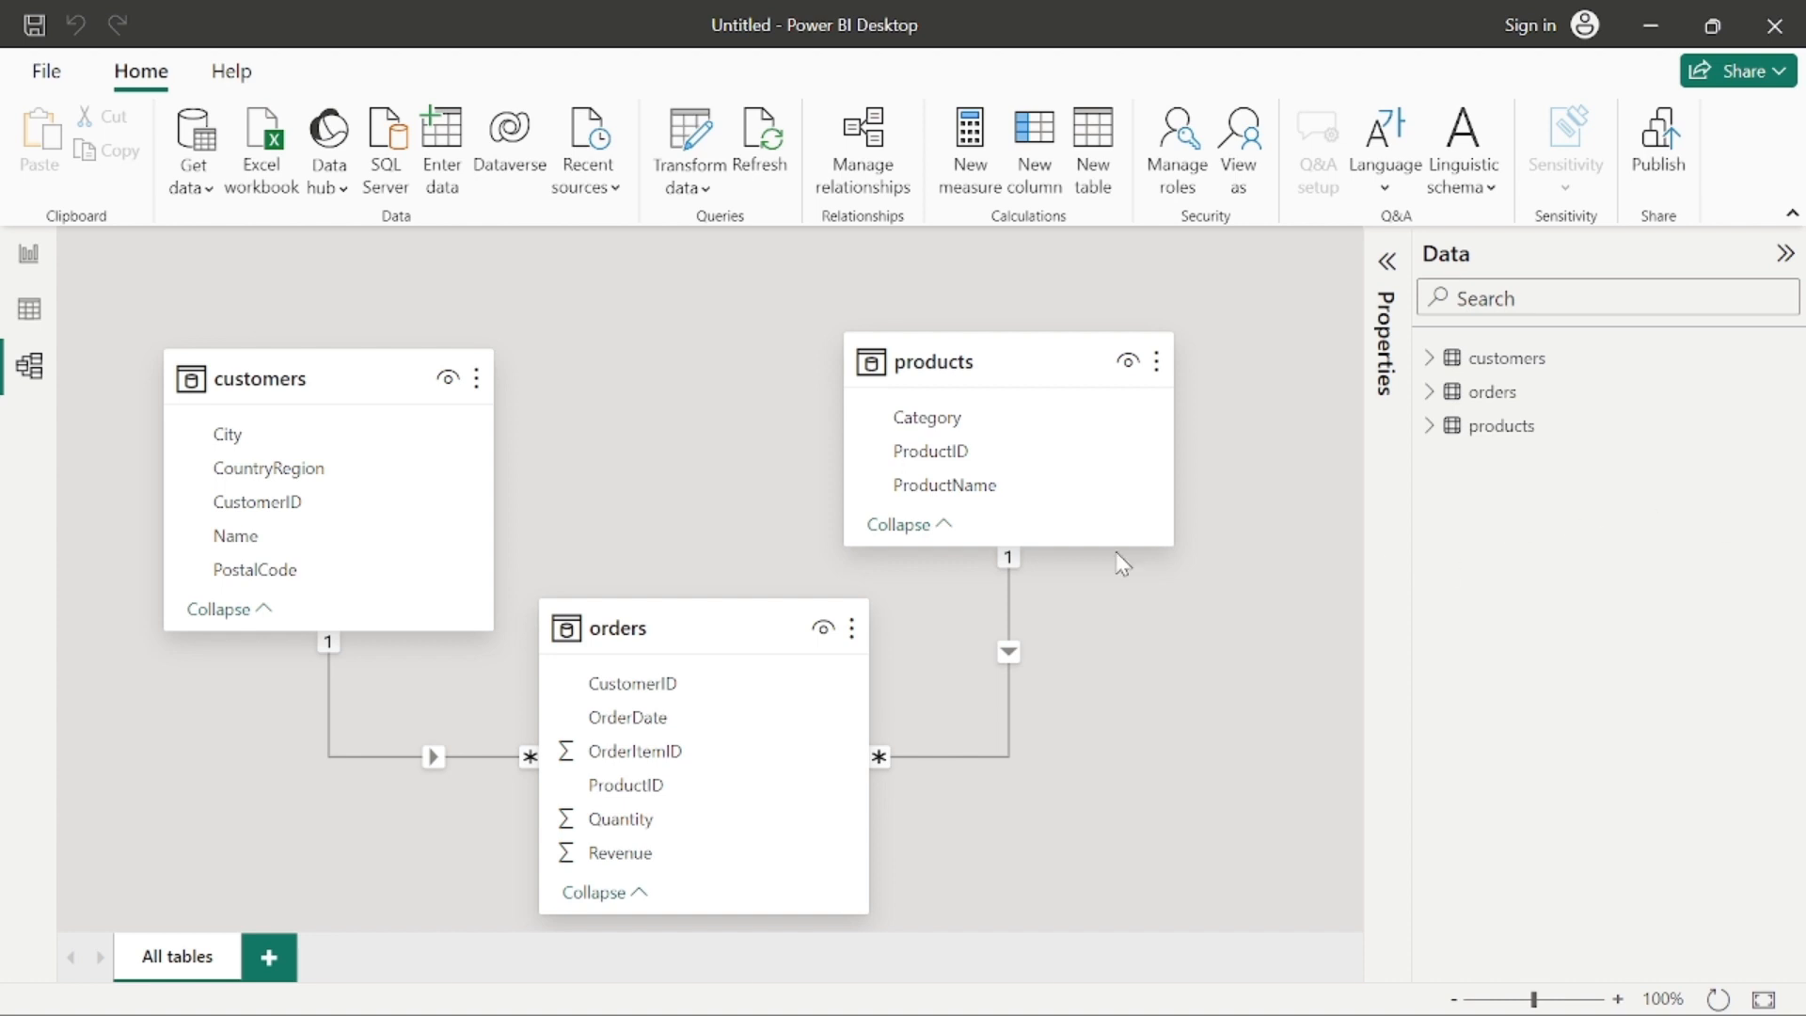
Step: Set the format of the Revenue column in the orders table to Currency
click(643, 858)
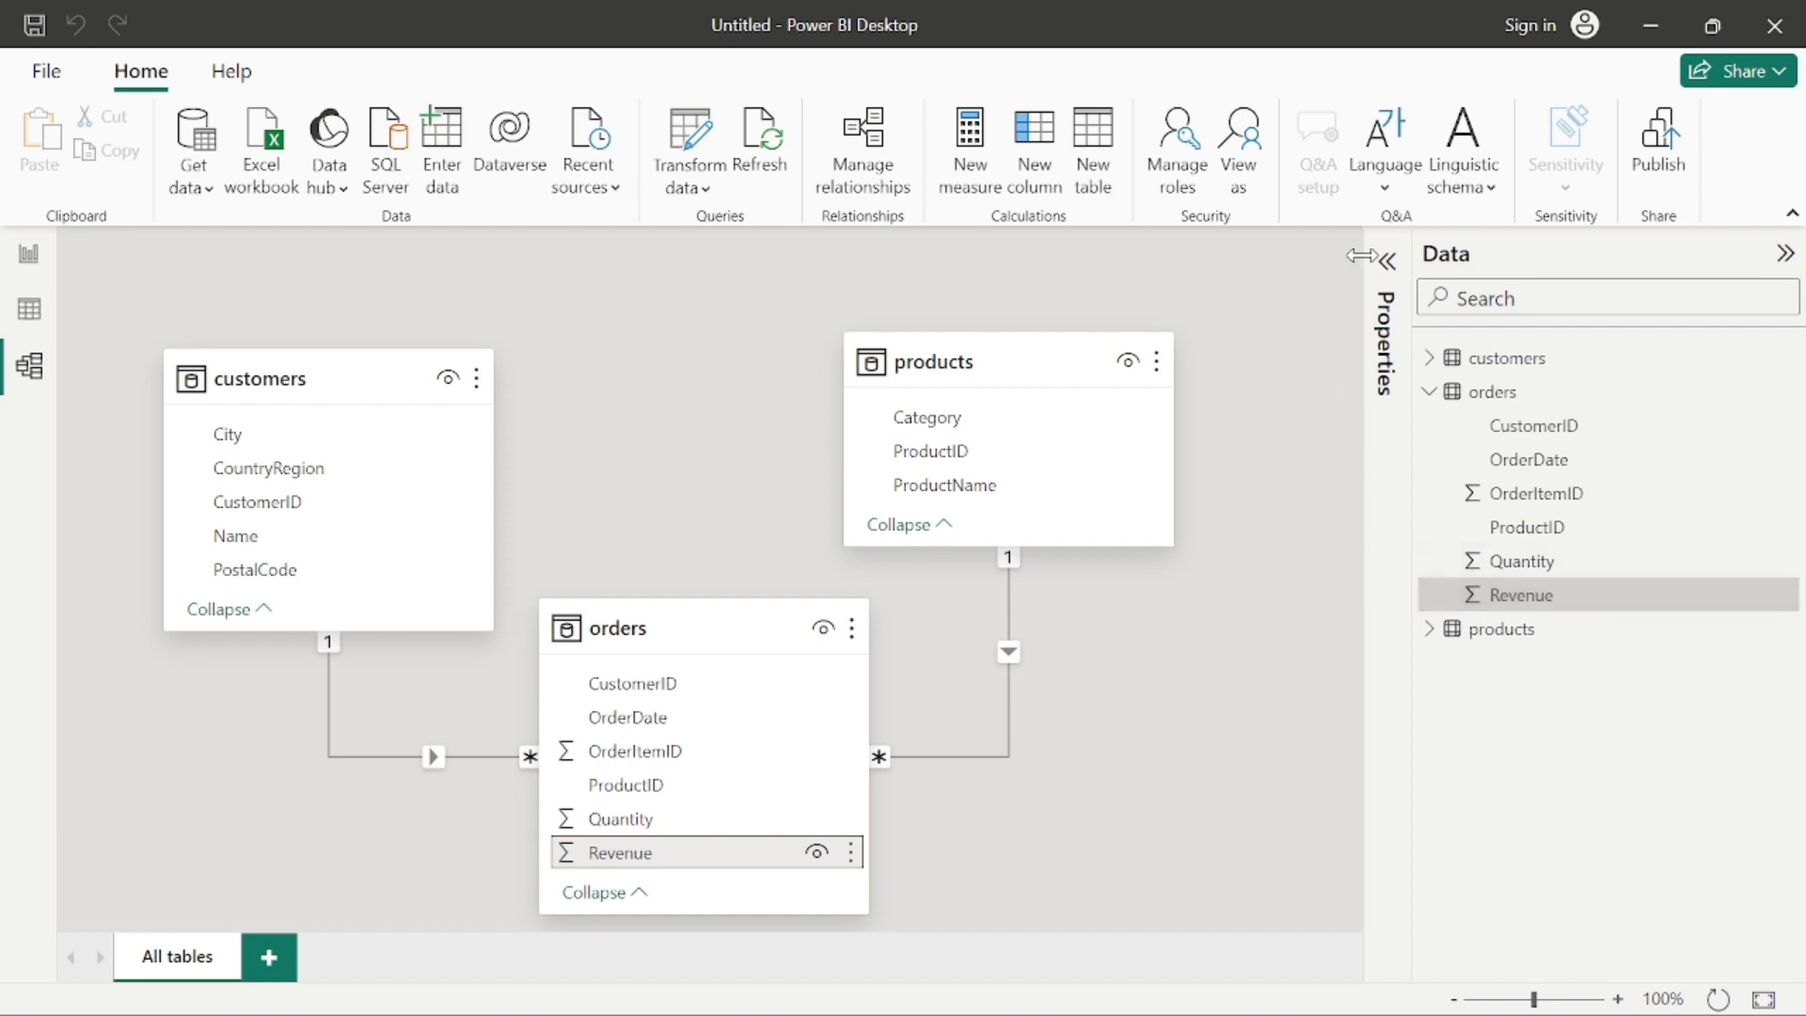
click(1765, 261)
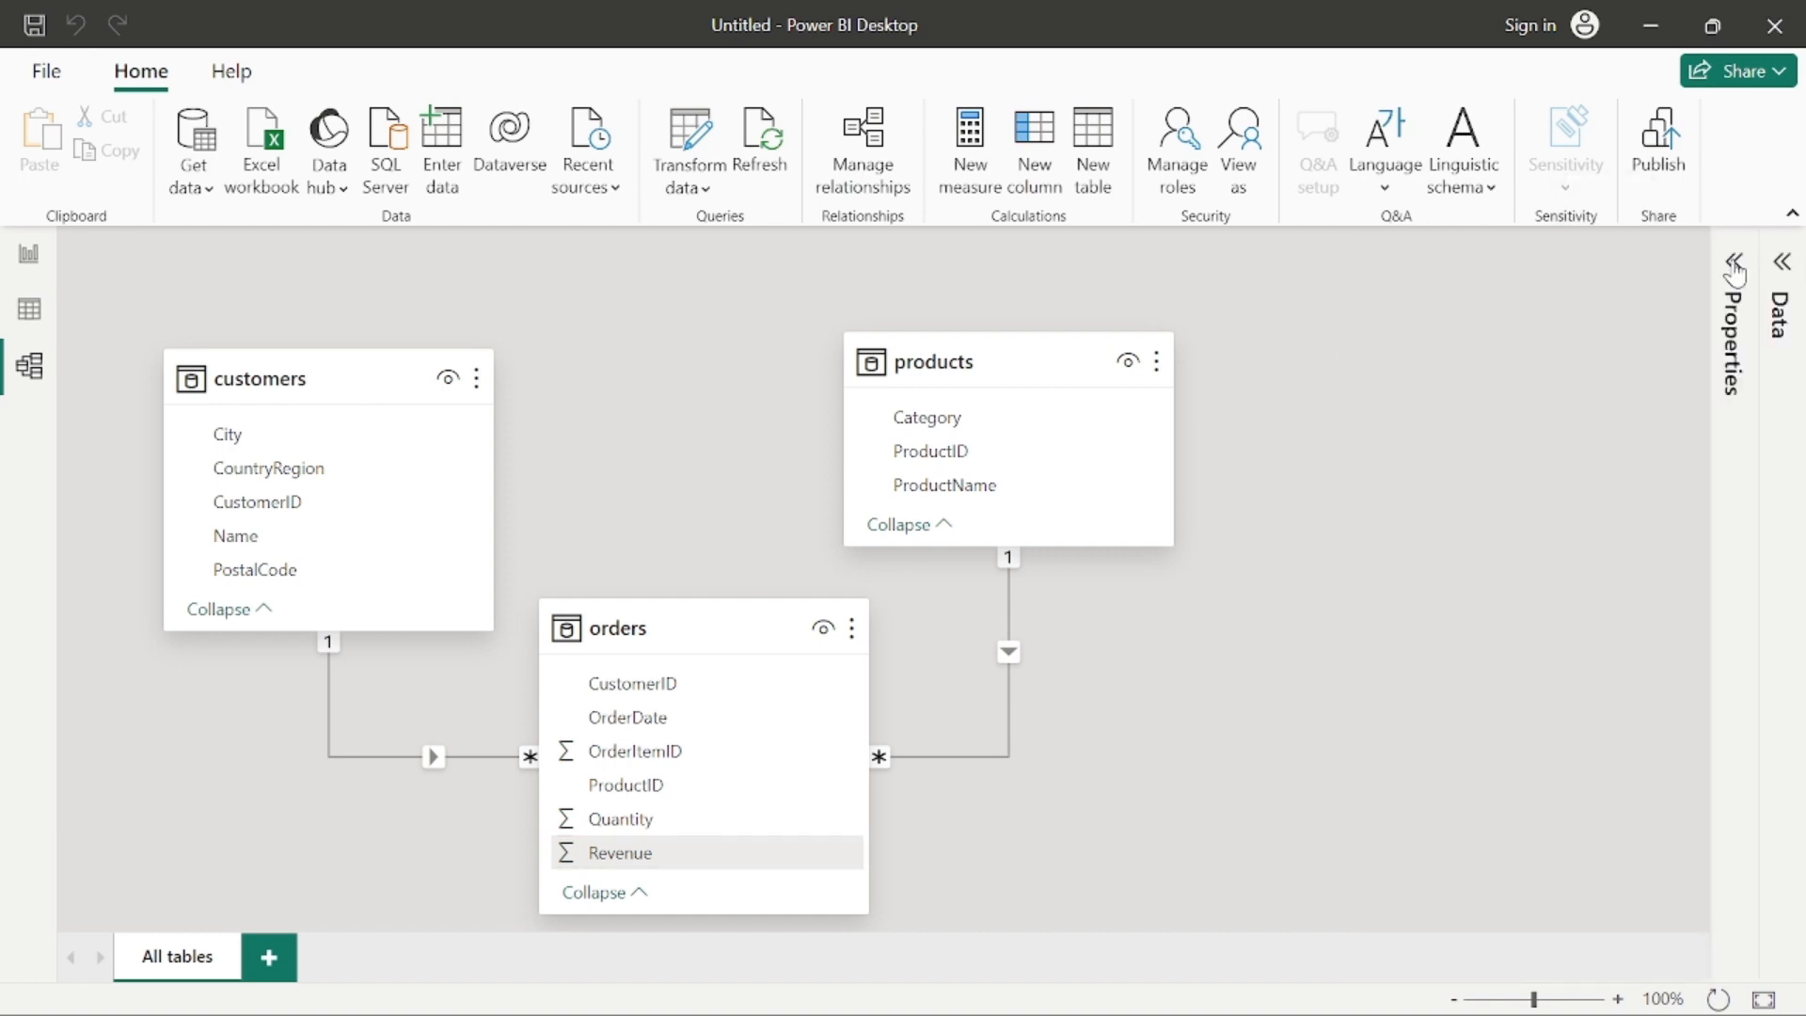
click(1731, 265)
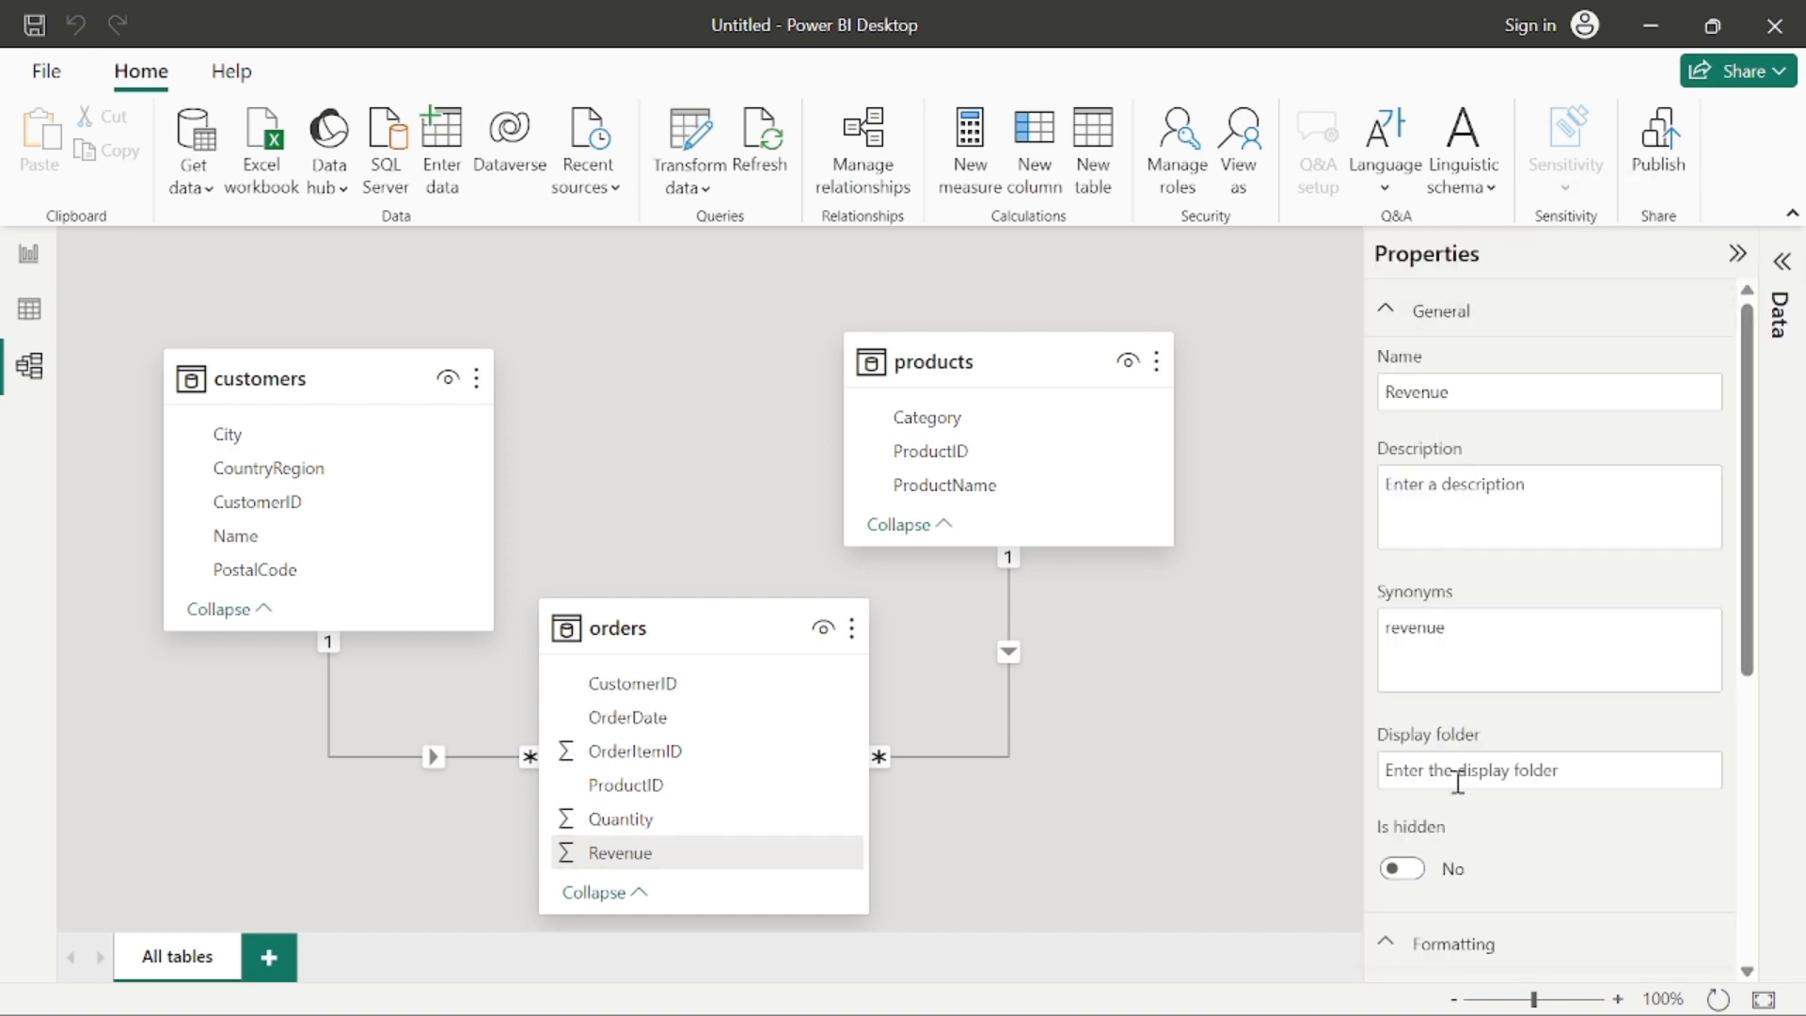
scroll(1458, 781, down, 5)
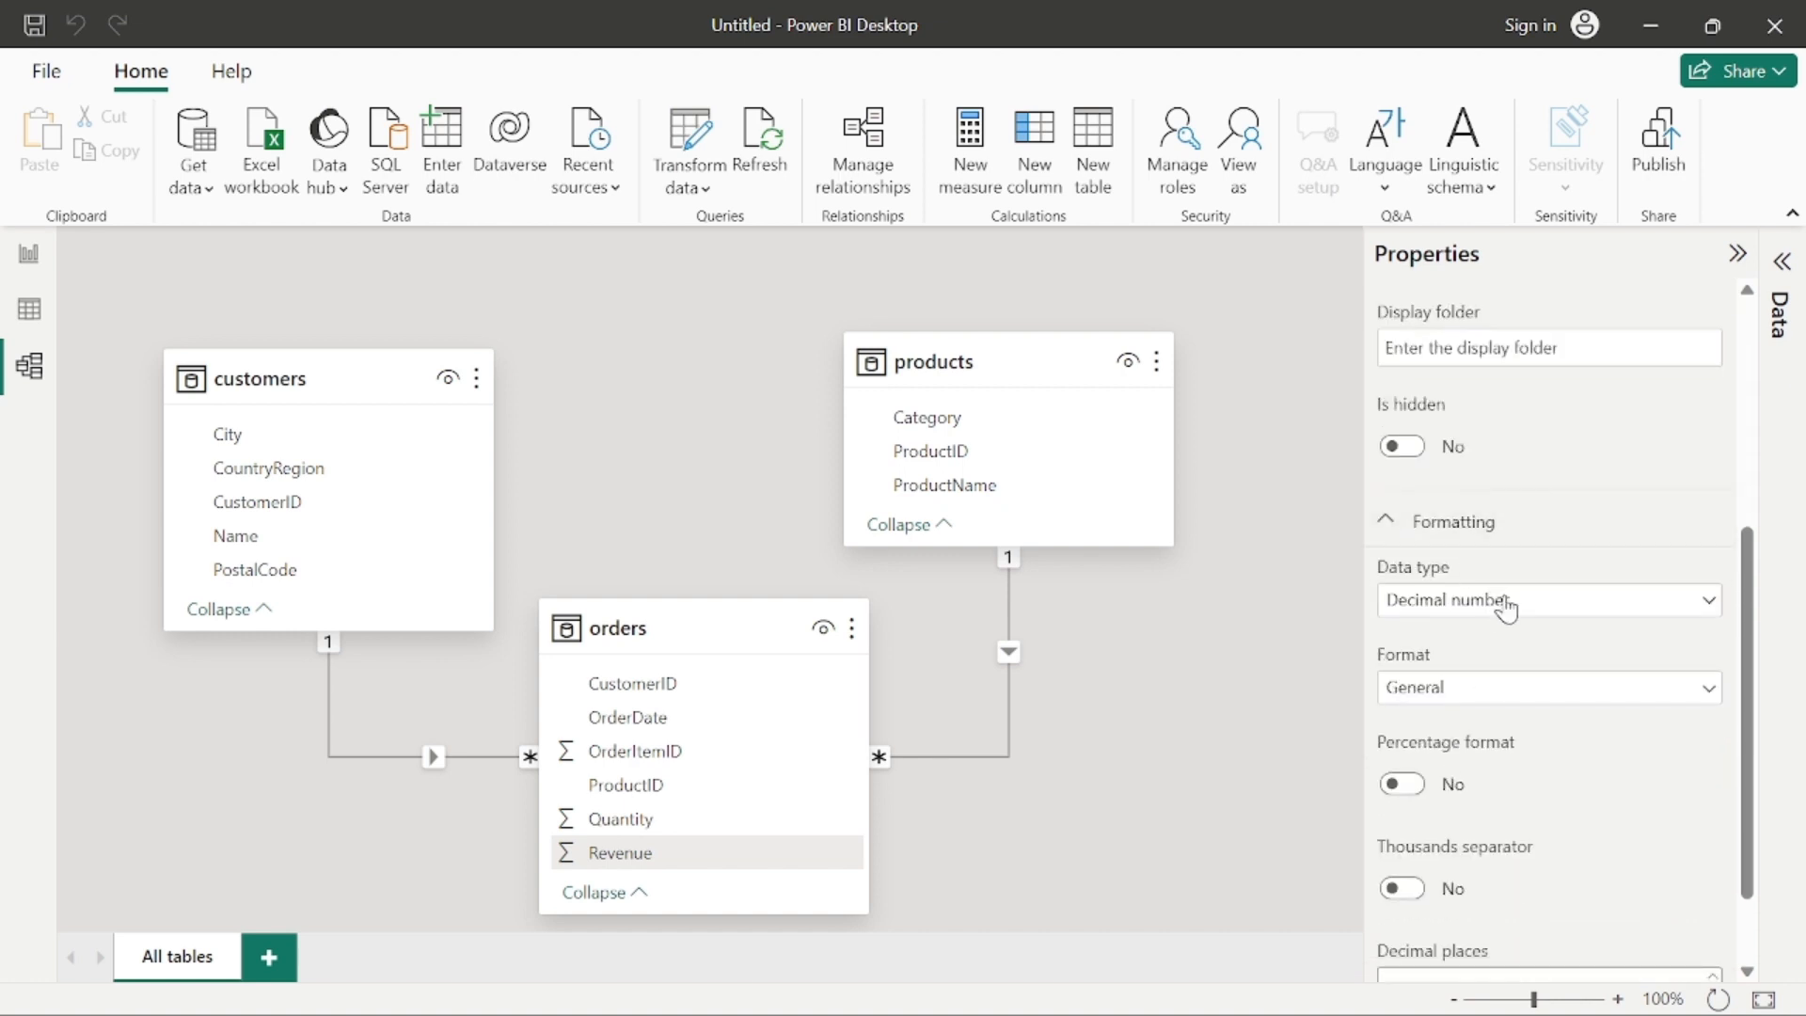
scroll(1505, 607, down, 1)
click(1505, 591)
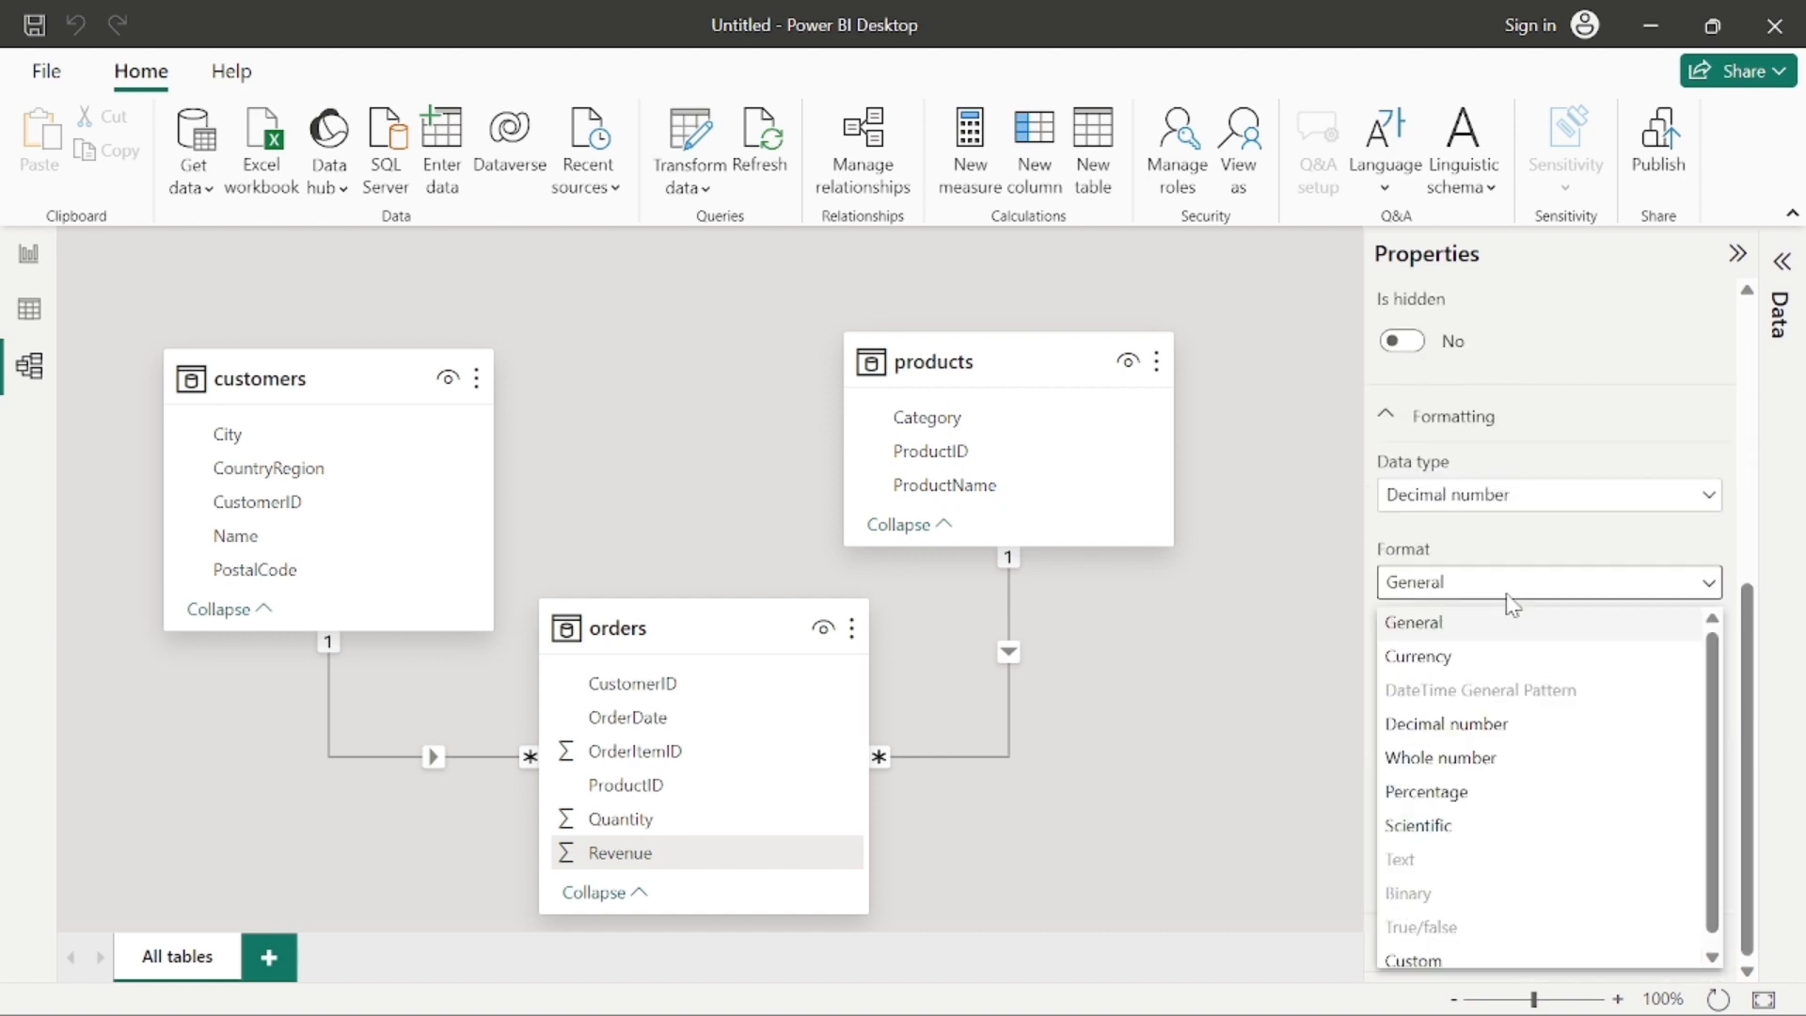
click(1483, 657)
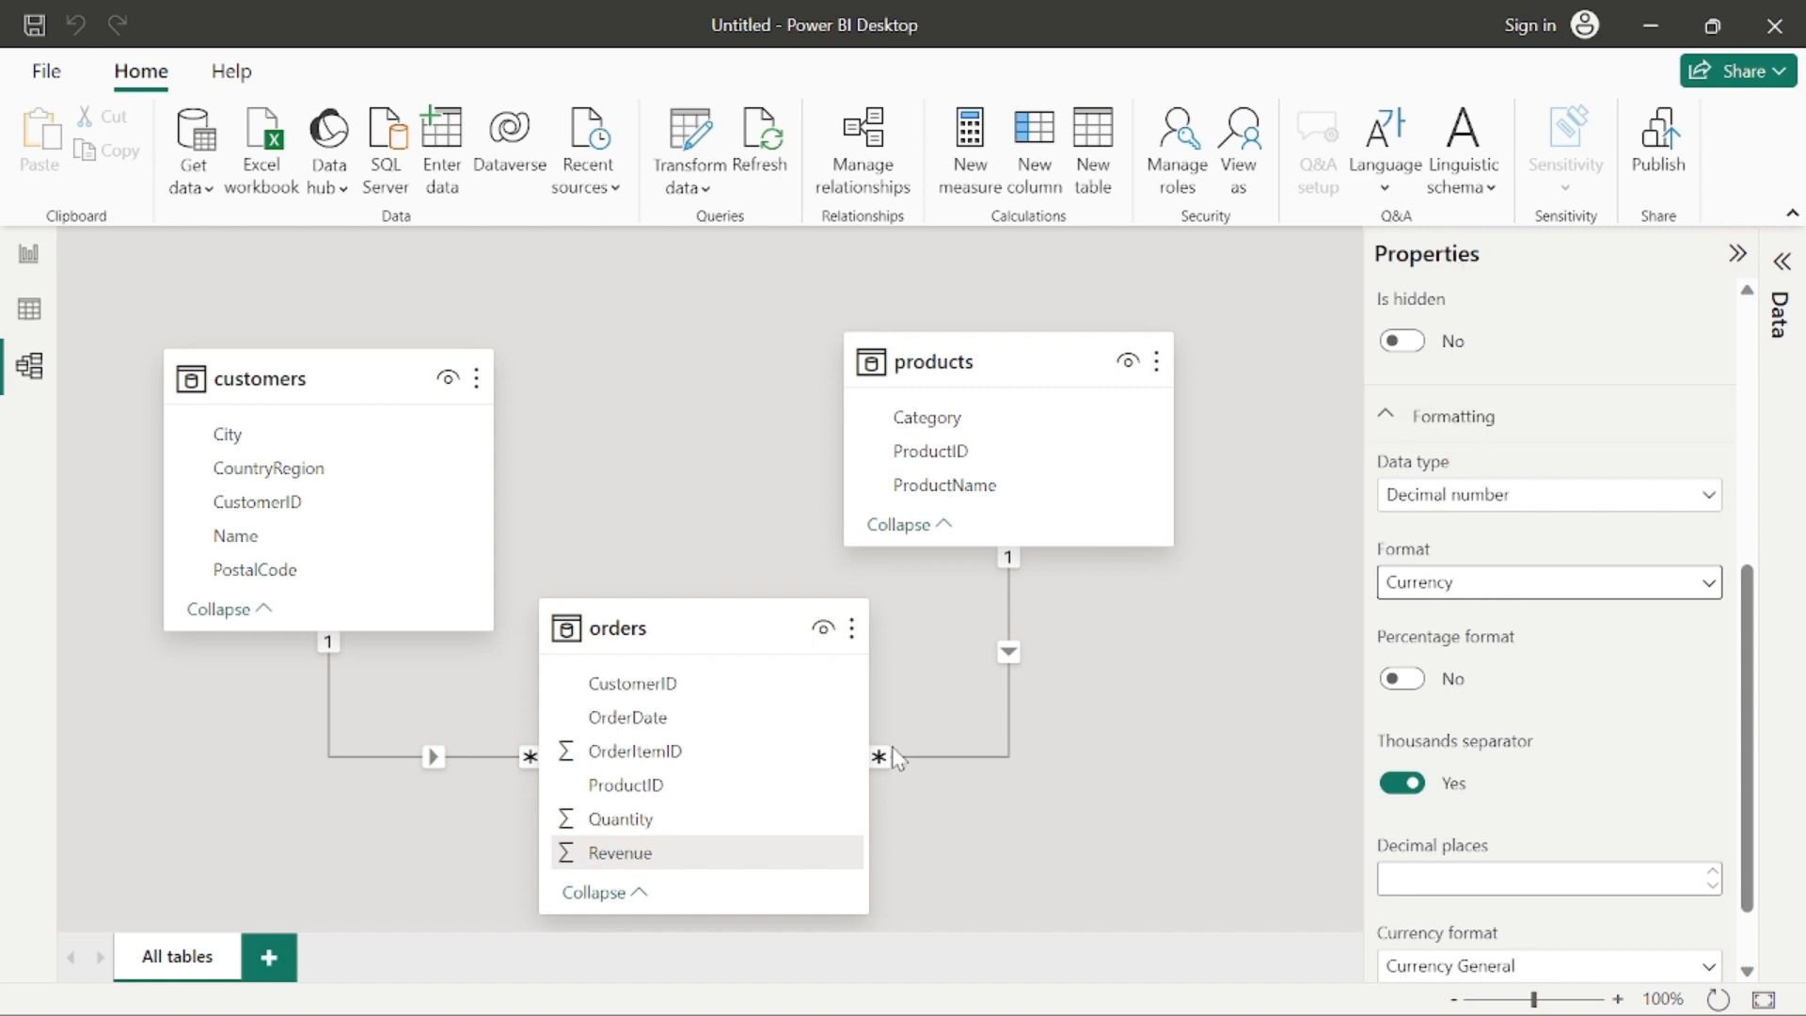
scroll(1532, 508, up, 5)
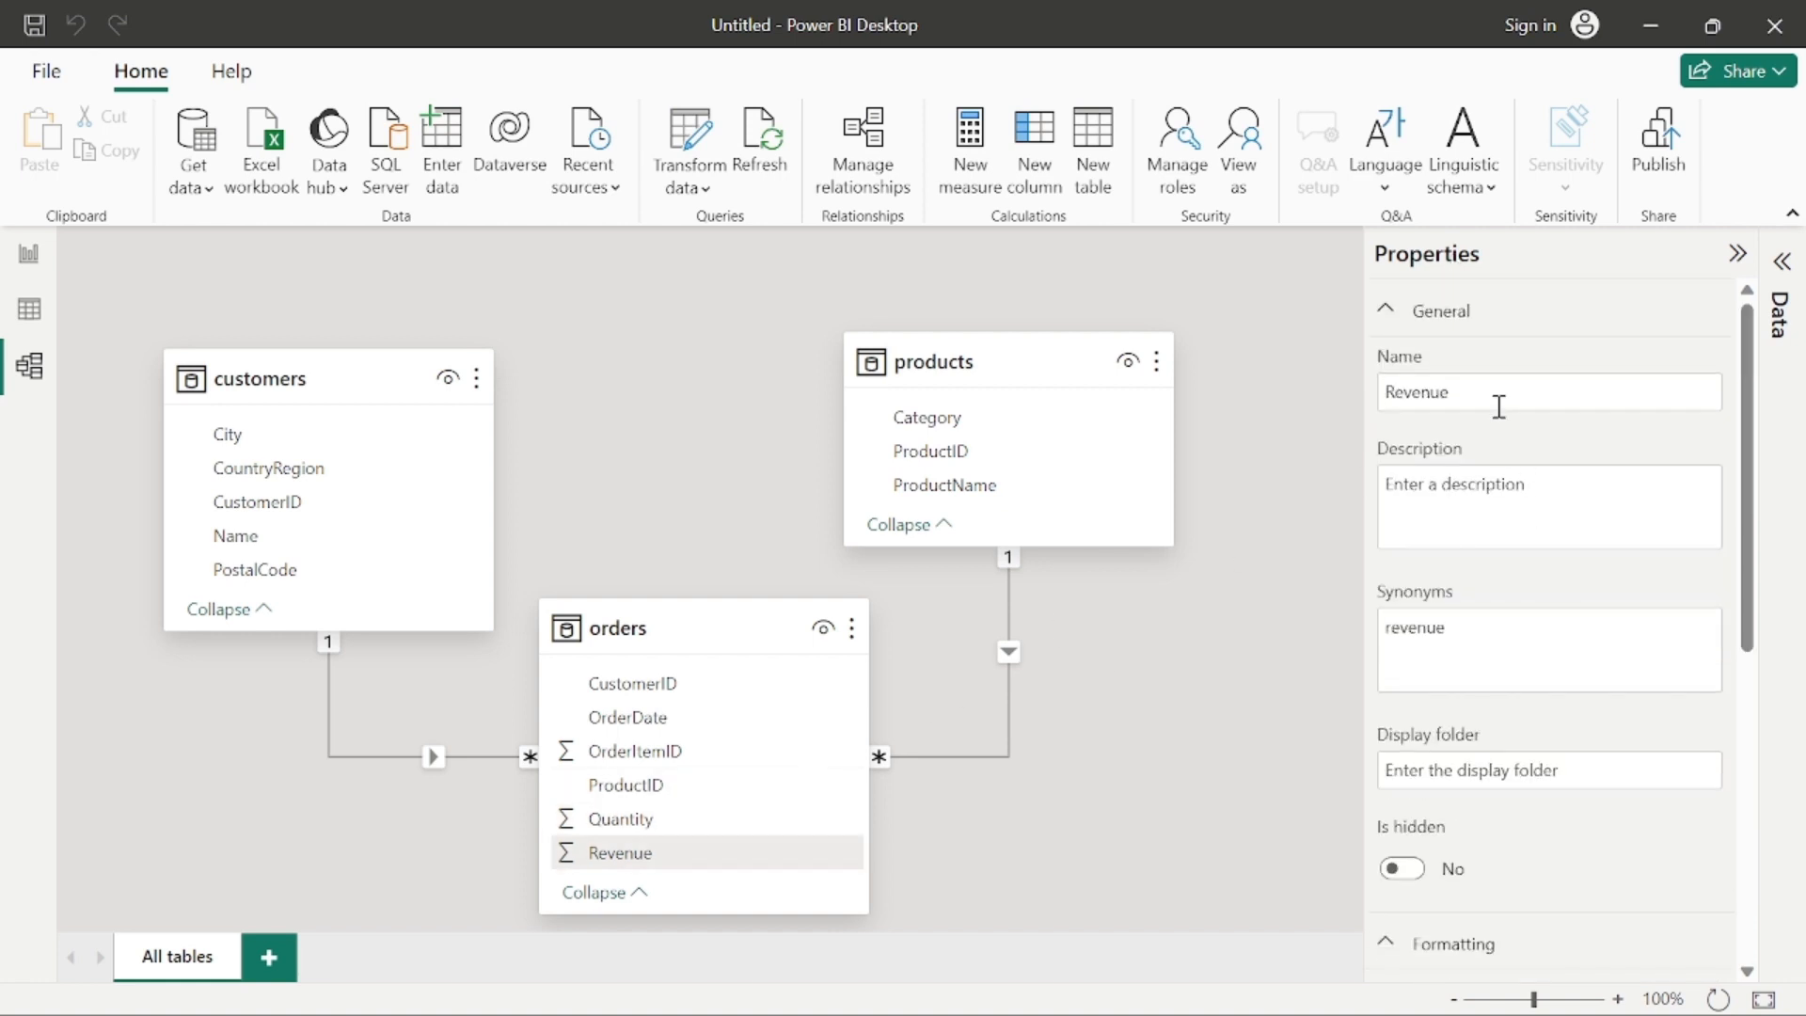
scroll(1500, 403, down, 5)
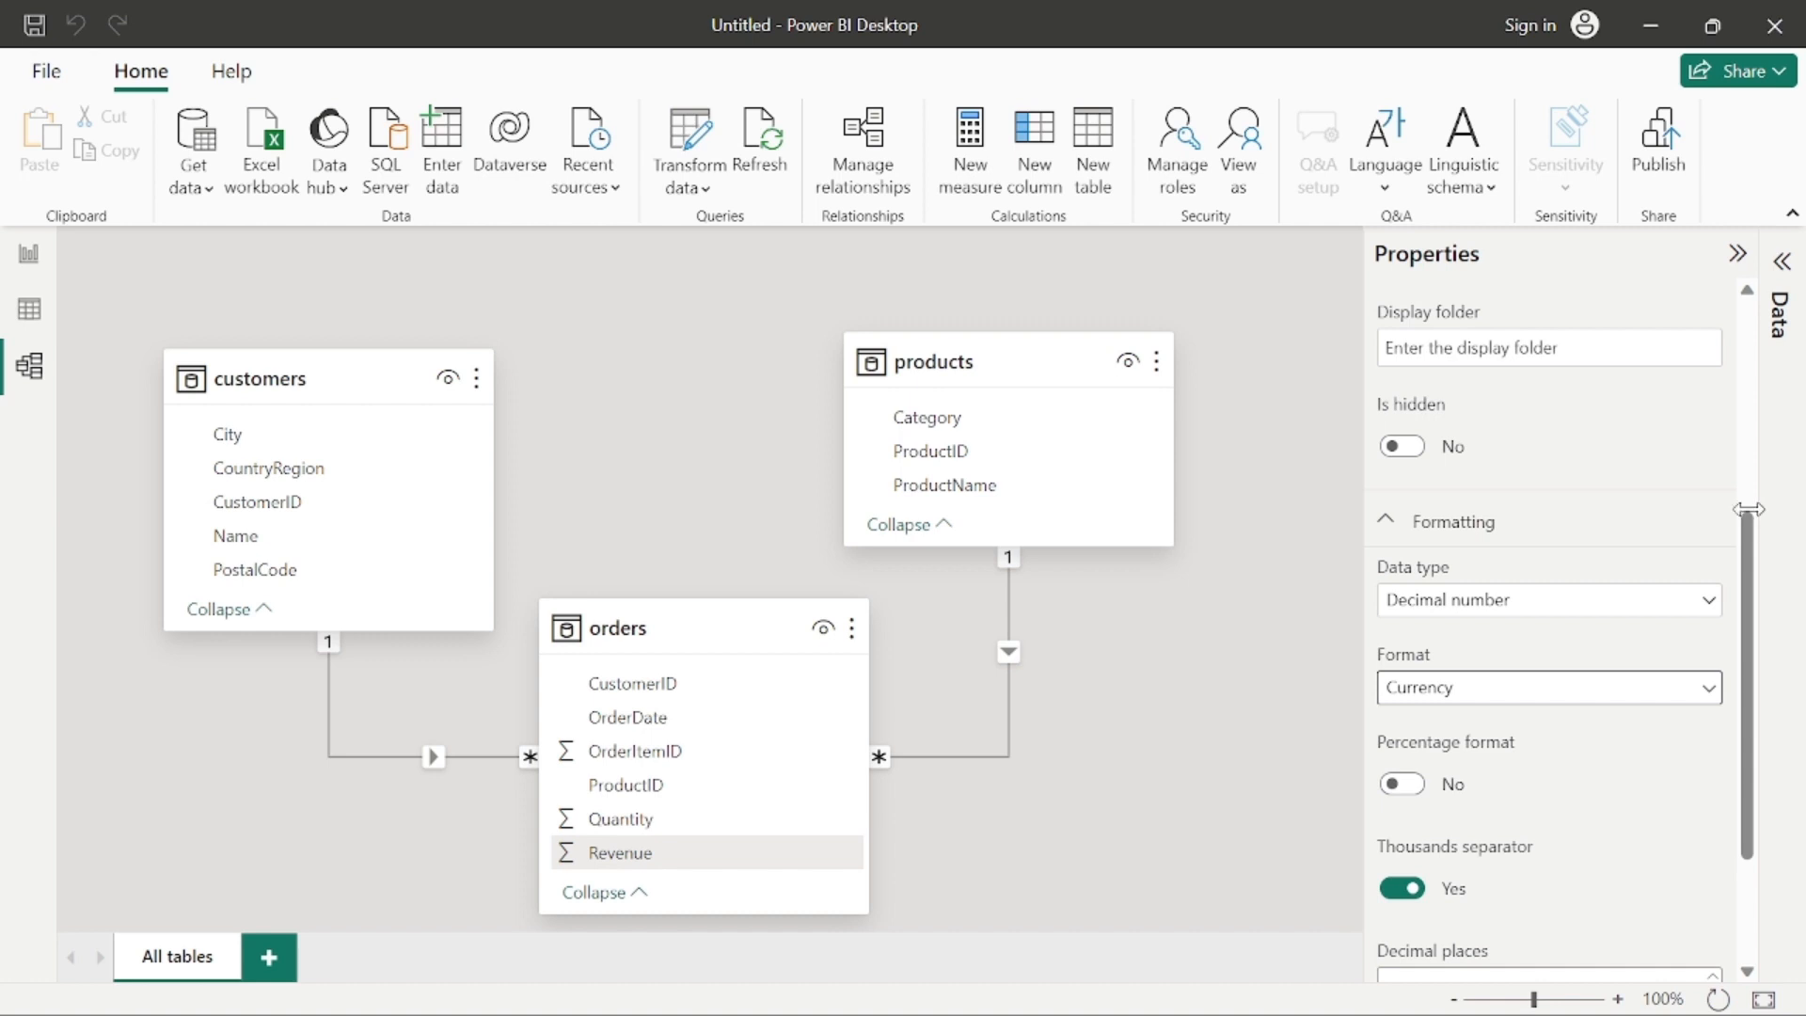
Step: Create a hierarchy from the Category column in the products table
right_click(944, 420)
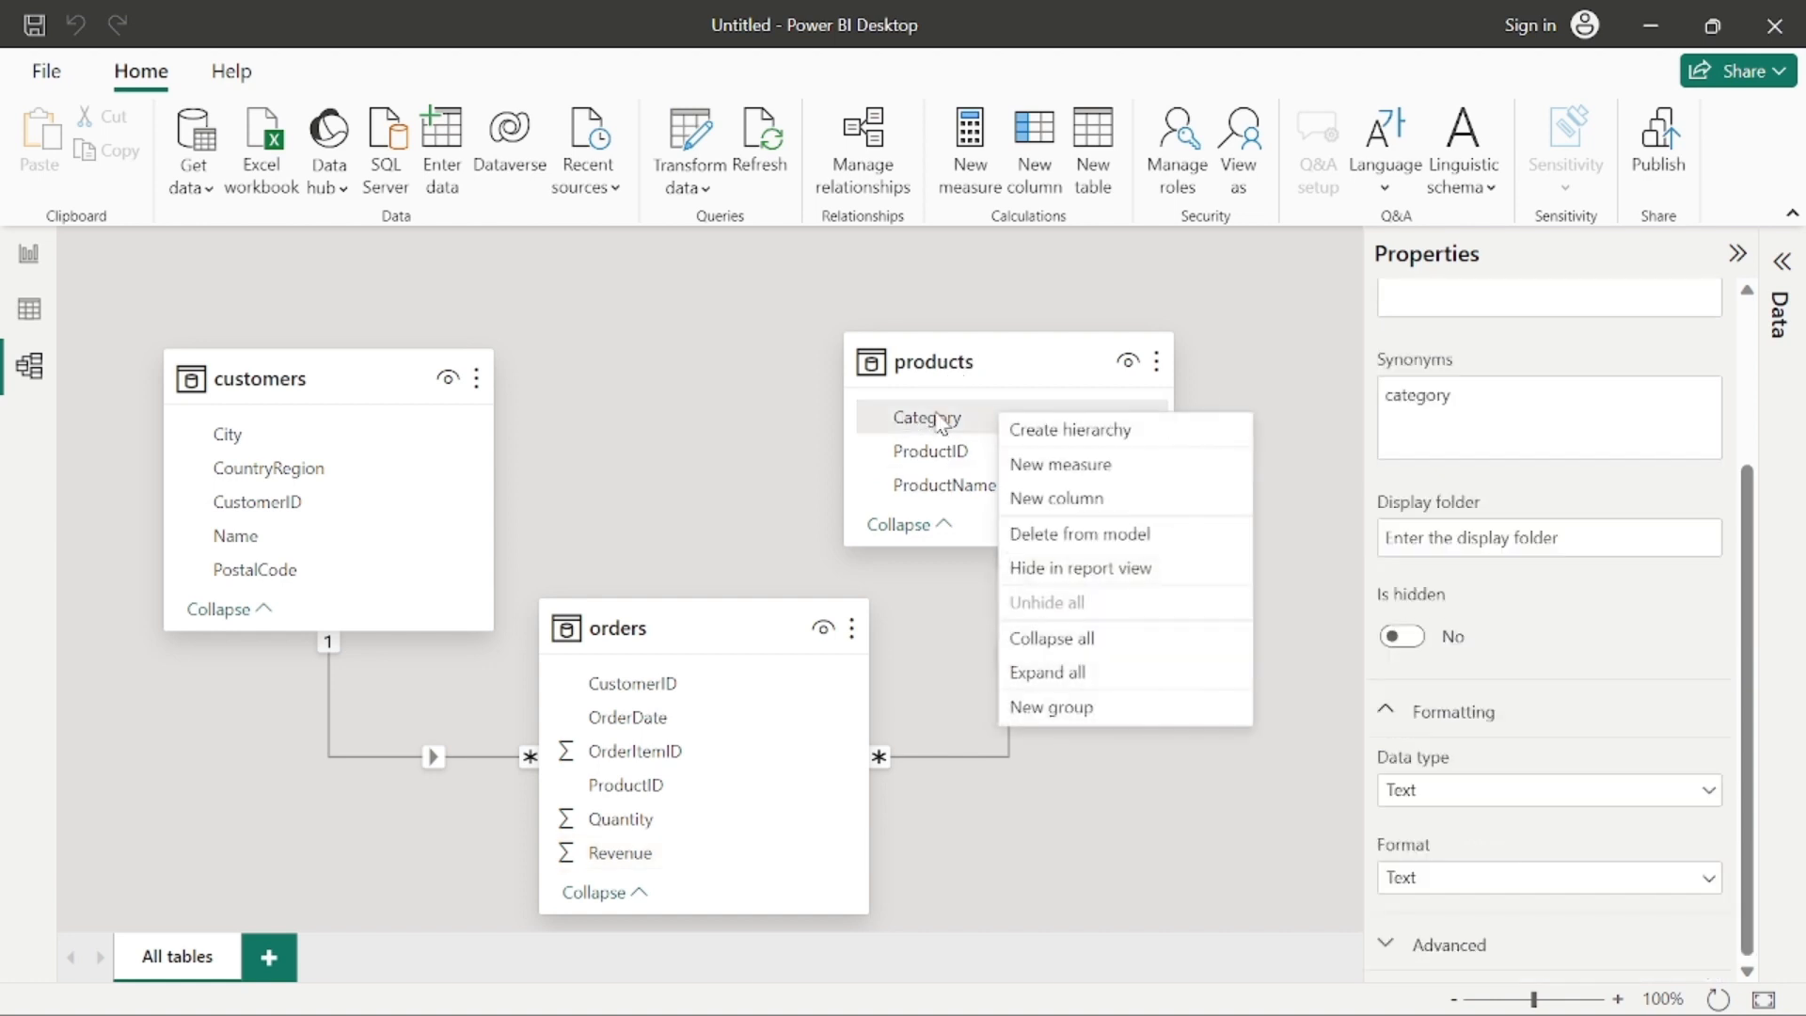
click(1094, 433)
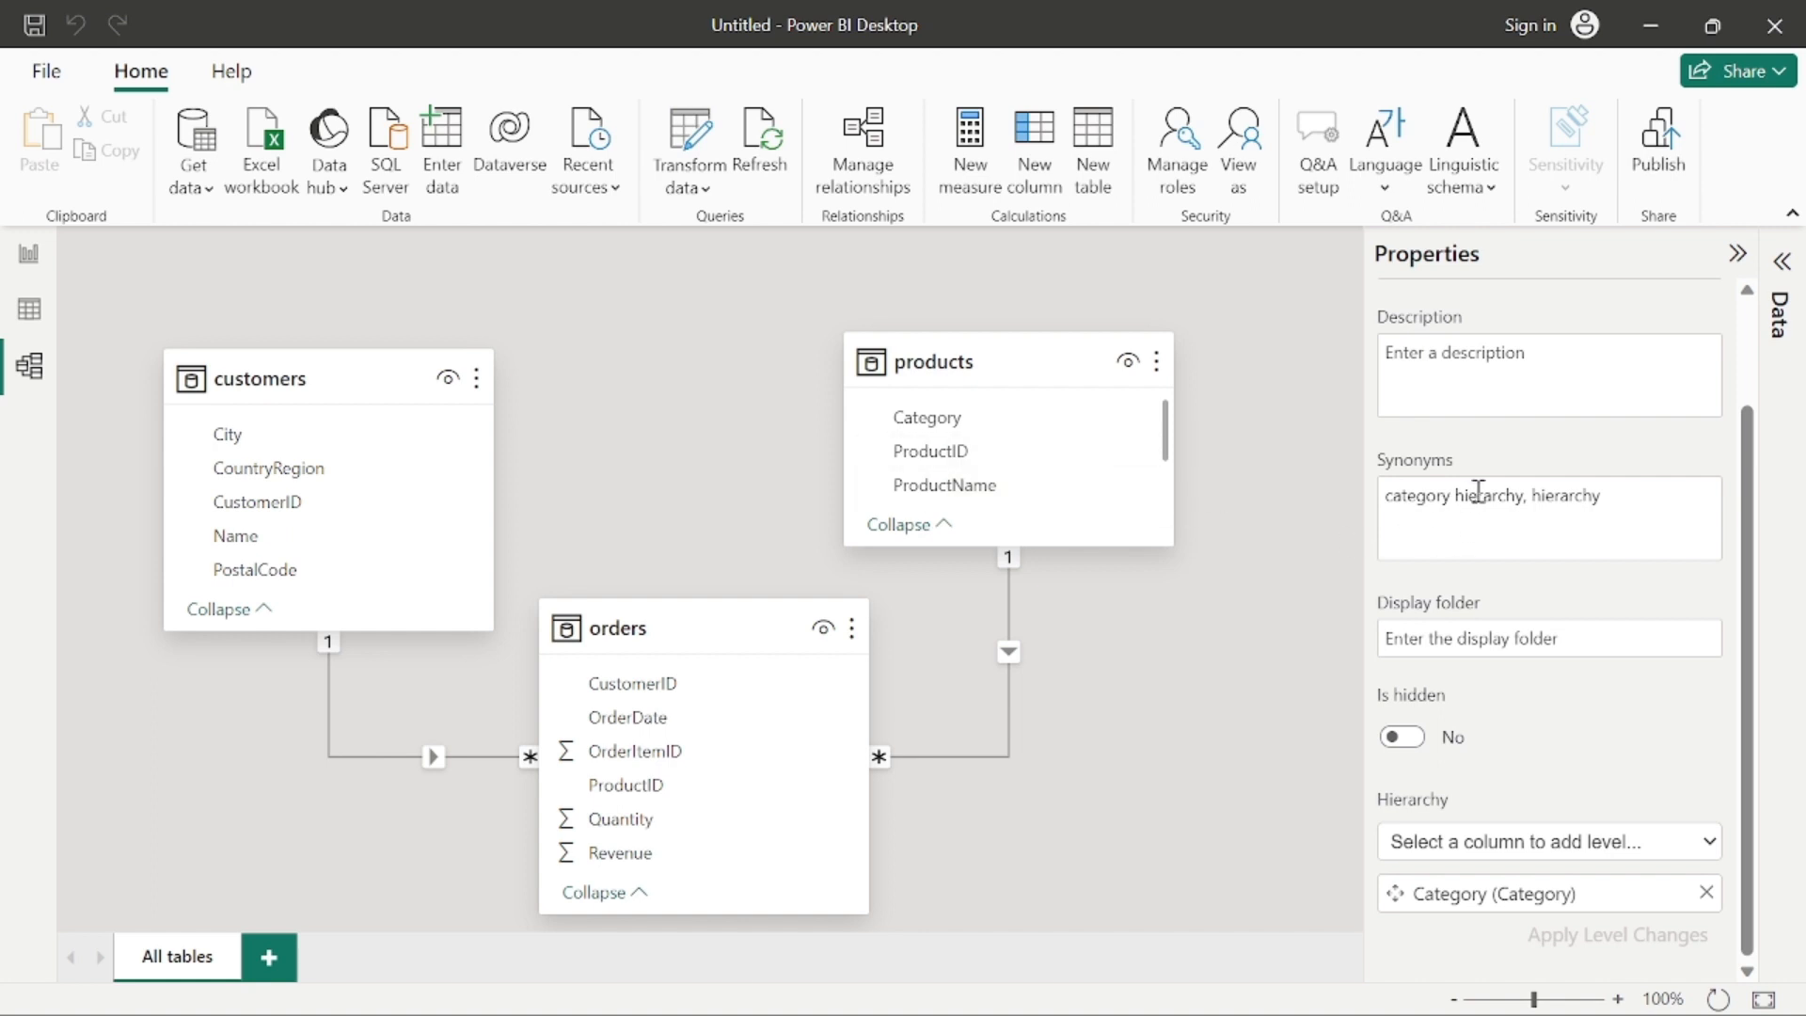
scroll(1482, 484, up, 2)
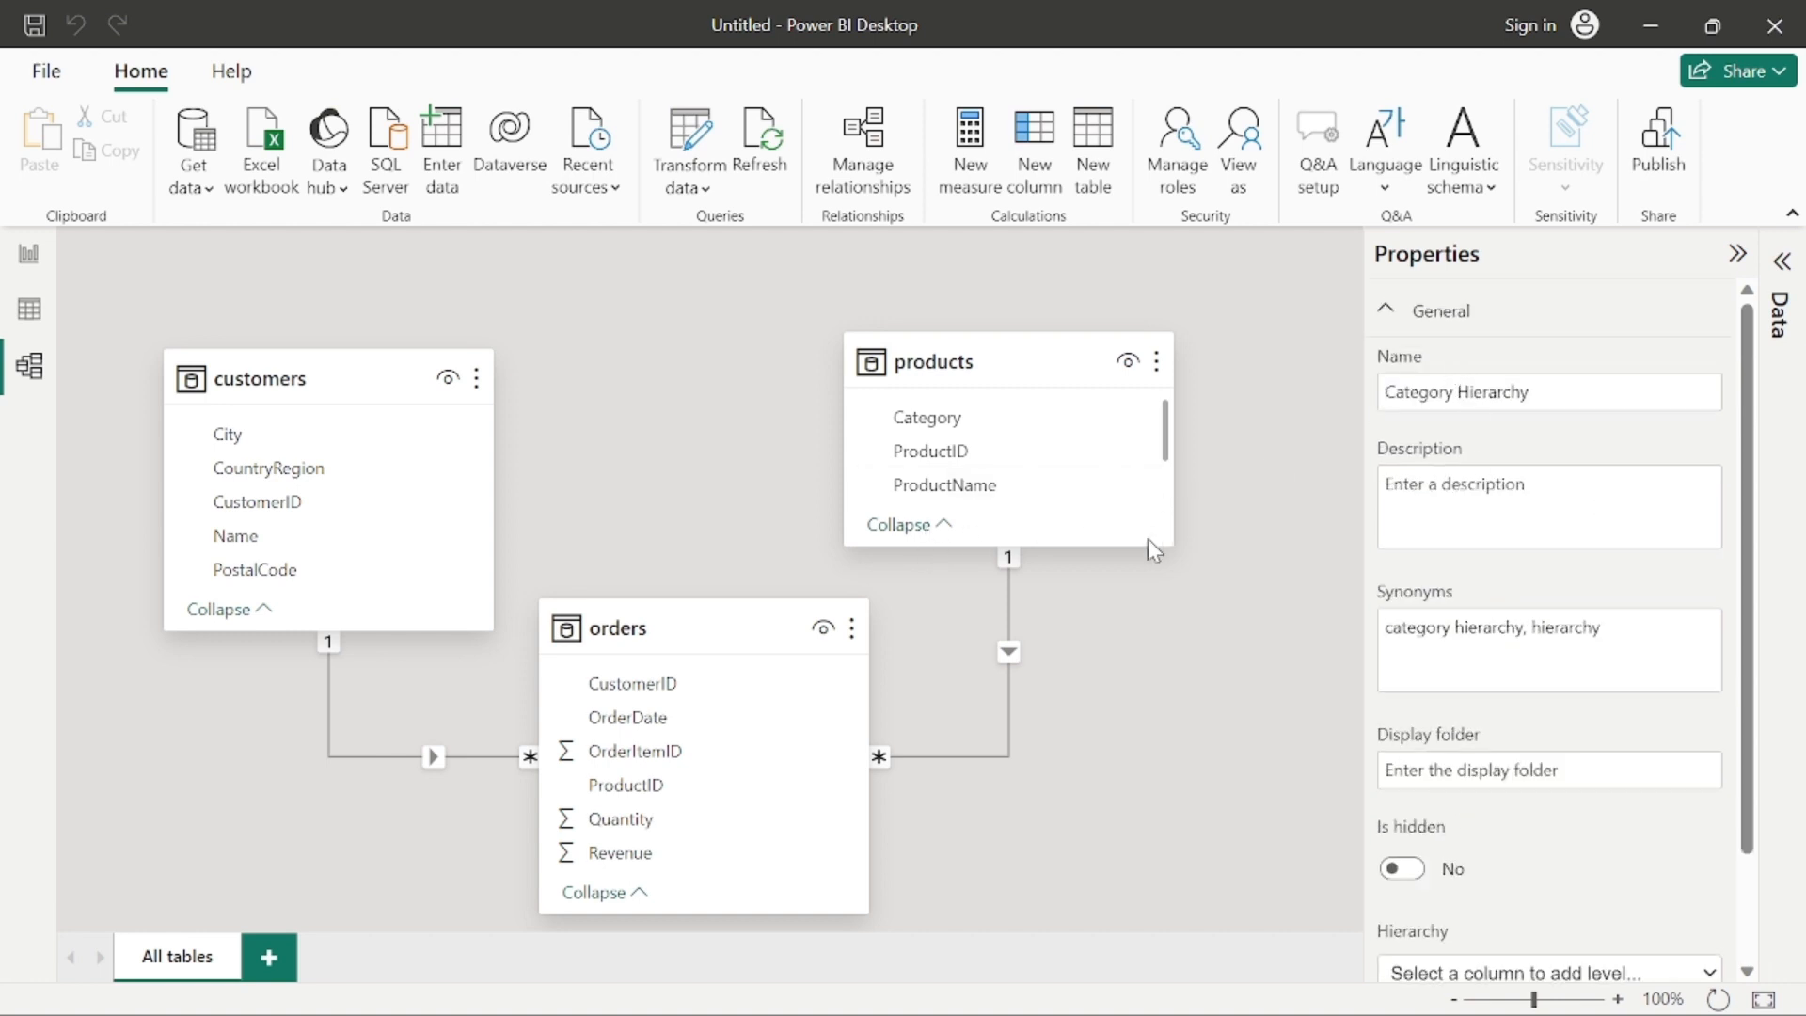
Step: Shift the products table slightly away from orders and lengthen it to fit the new hierarchy and its Category level
drag(1028, 544, 1043, 601)
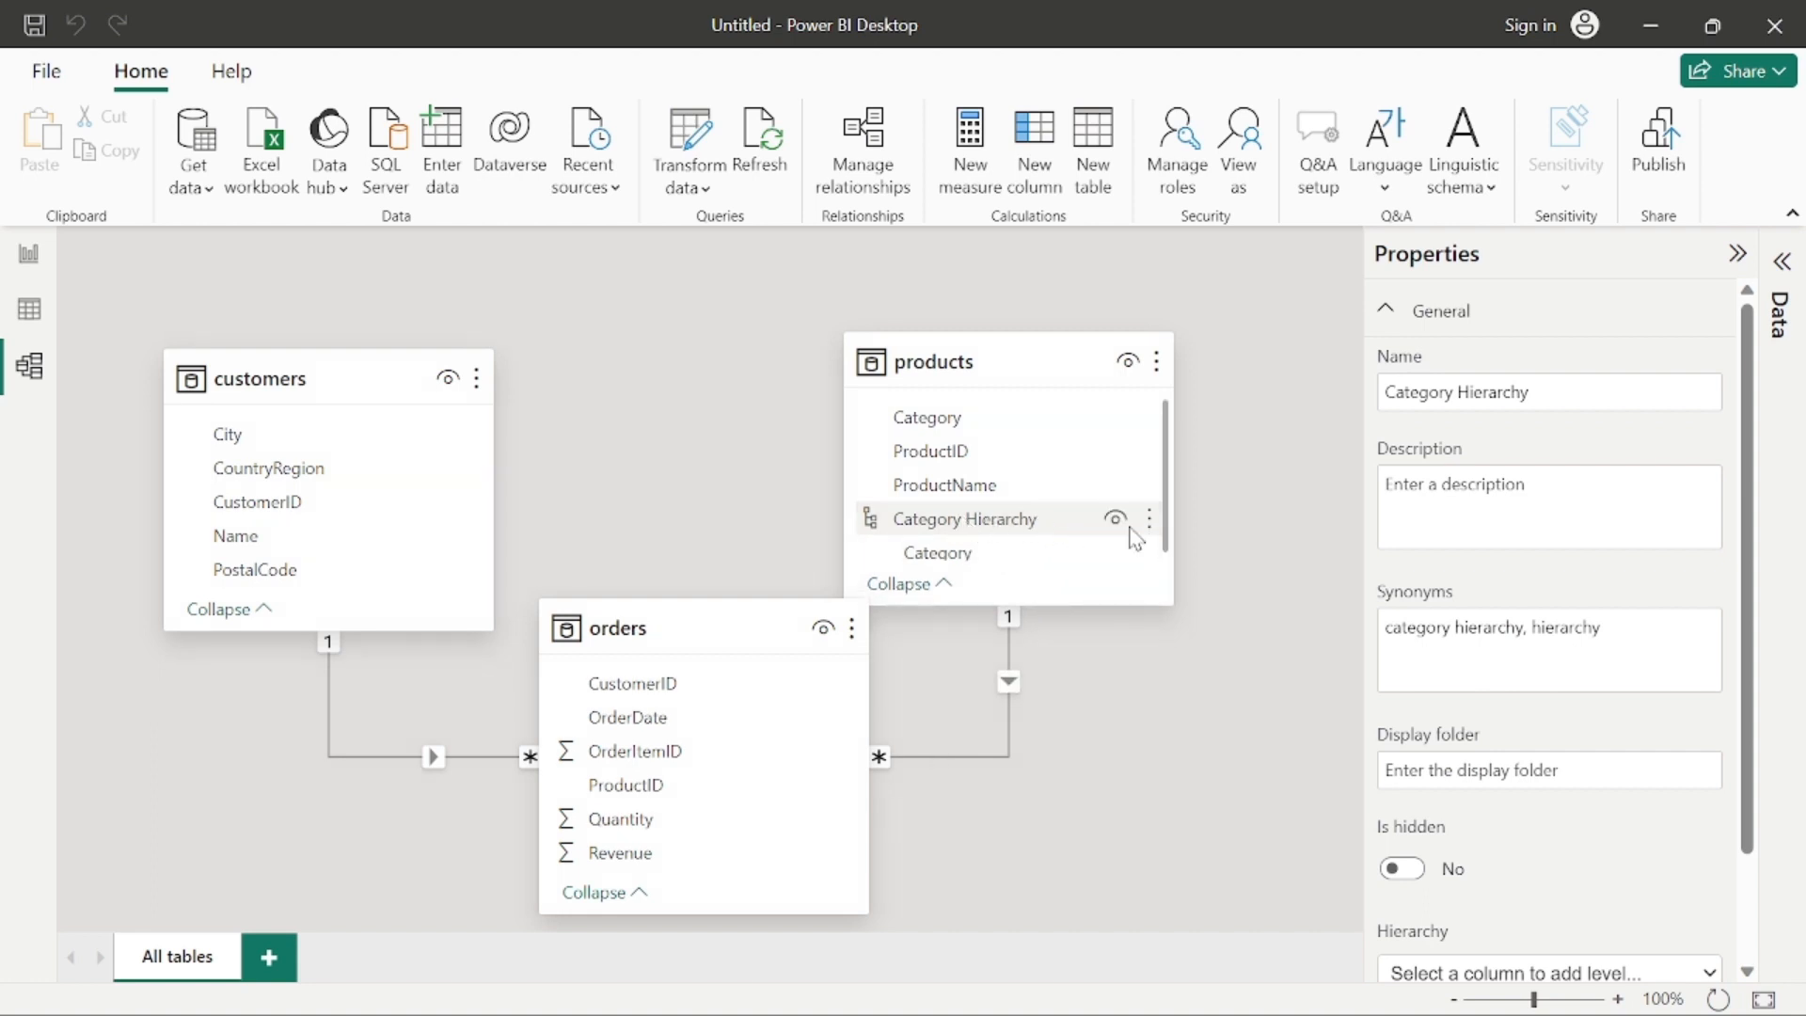
drag(1060, 343, 1065, 286)
drag(1049, 361, 1069, 318)
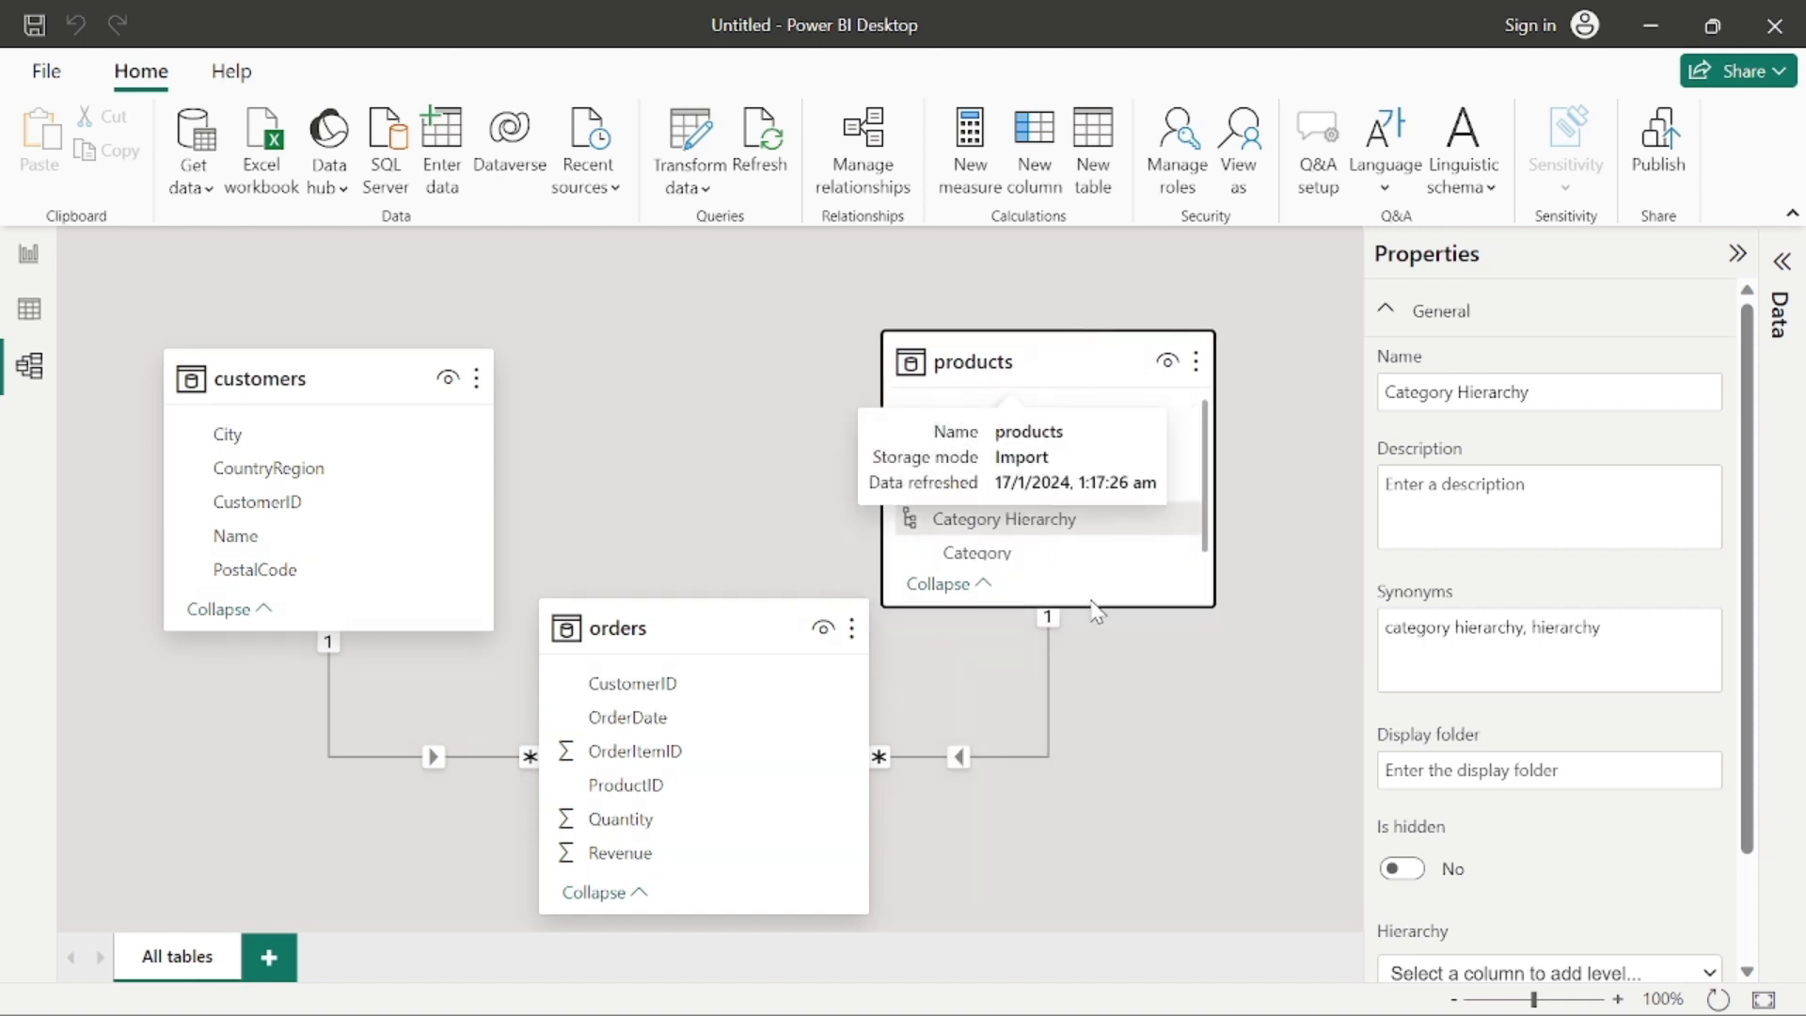
drag(1044, 604, 1063, 637)
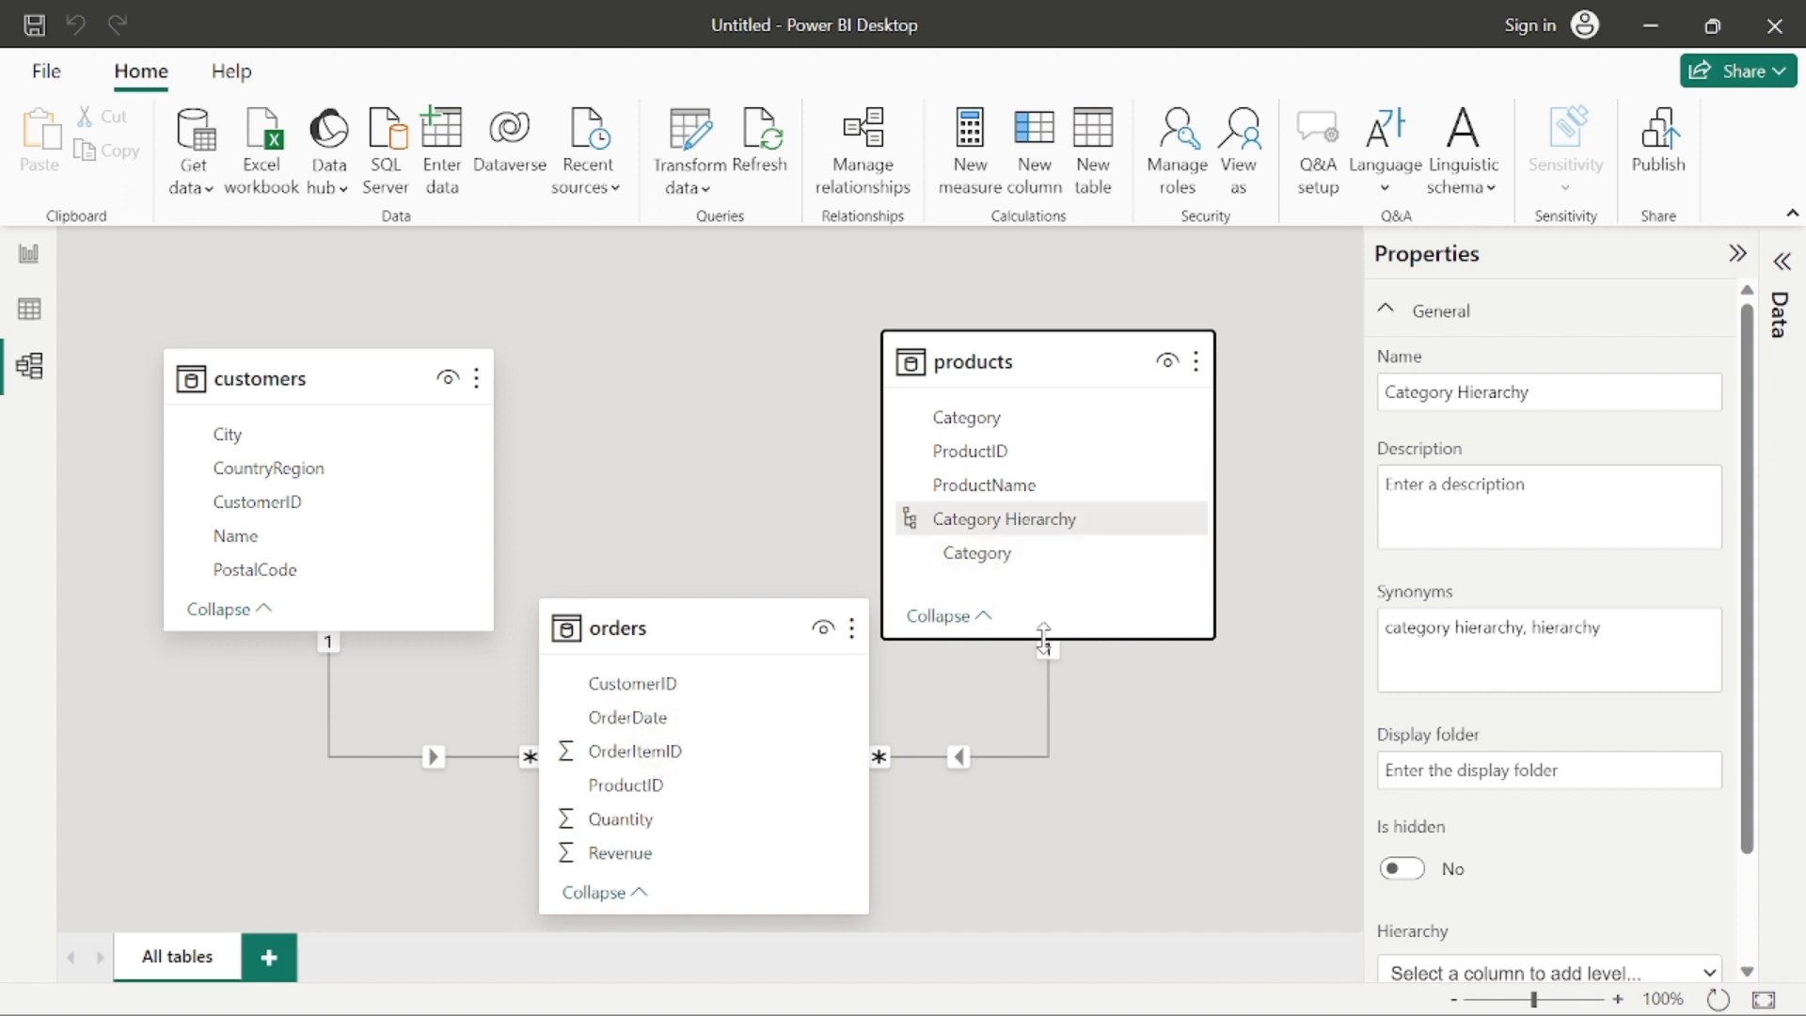
drag(1041, 638, 1048, 556)
scroll(1044, 448, down, 2)
scroll(1044, 442, up, 2)
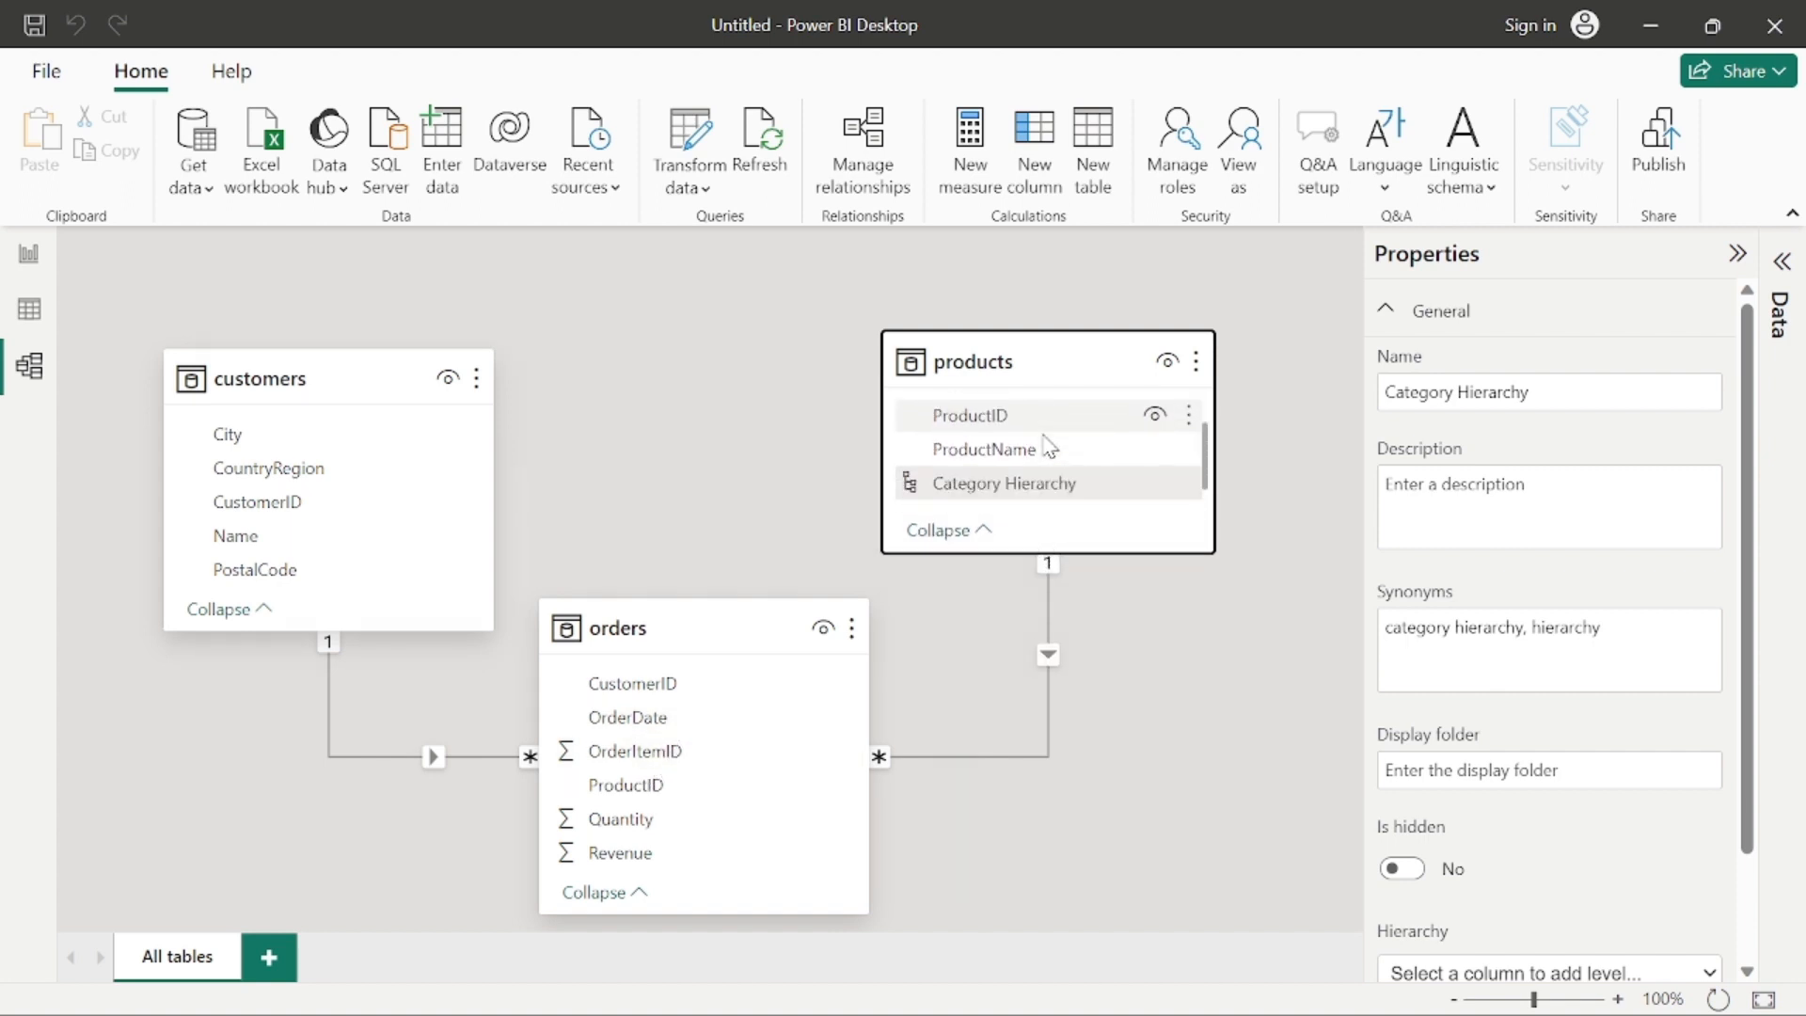
scroll(1044, 442, down, 2)
scroll(1044, 442, up, 2)
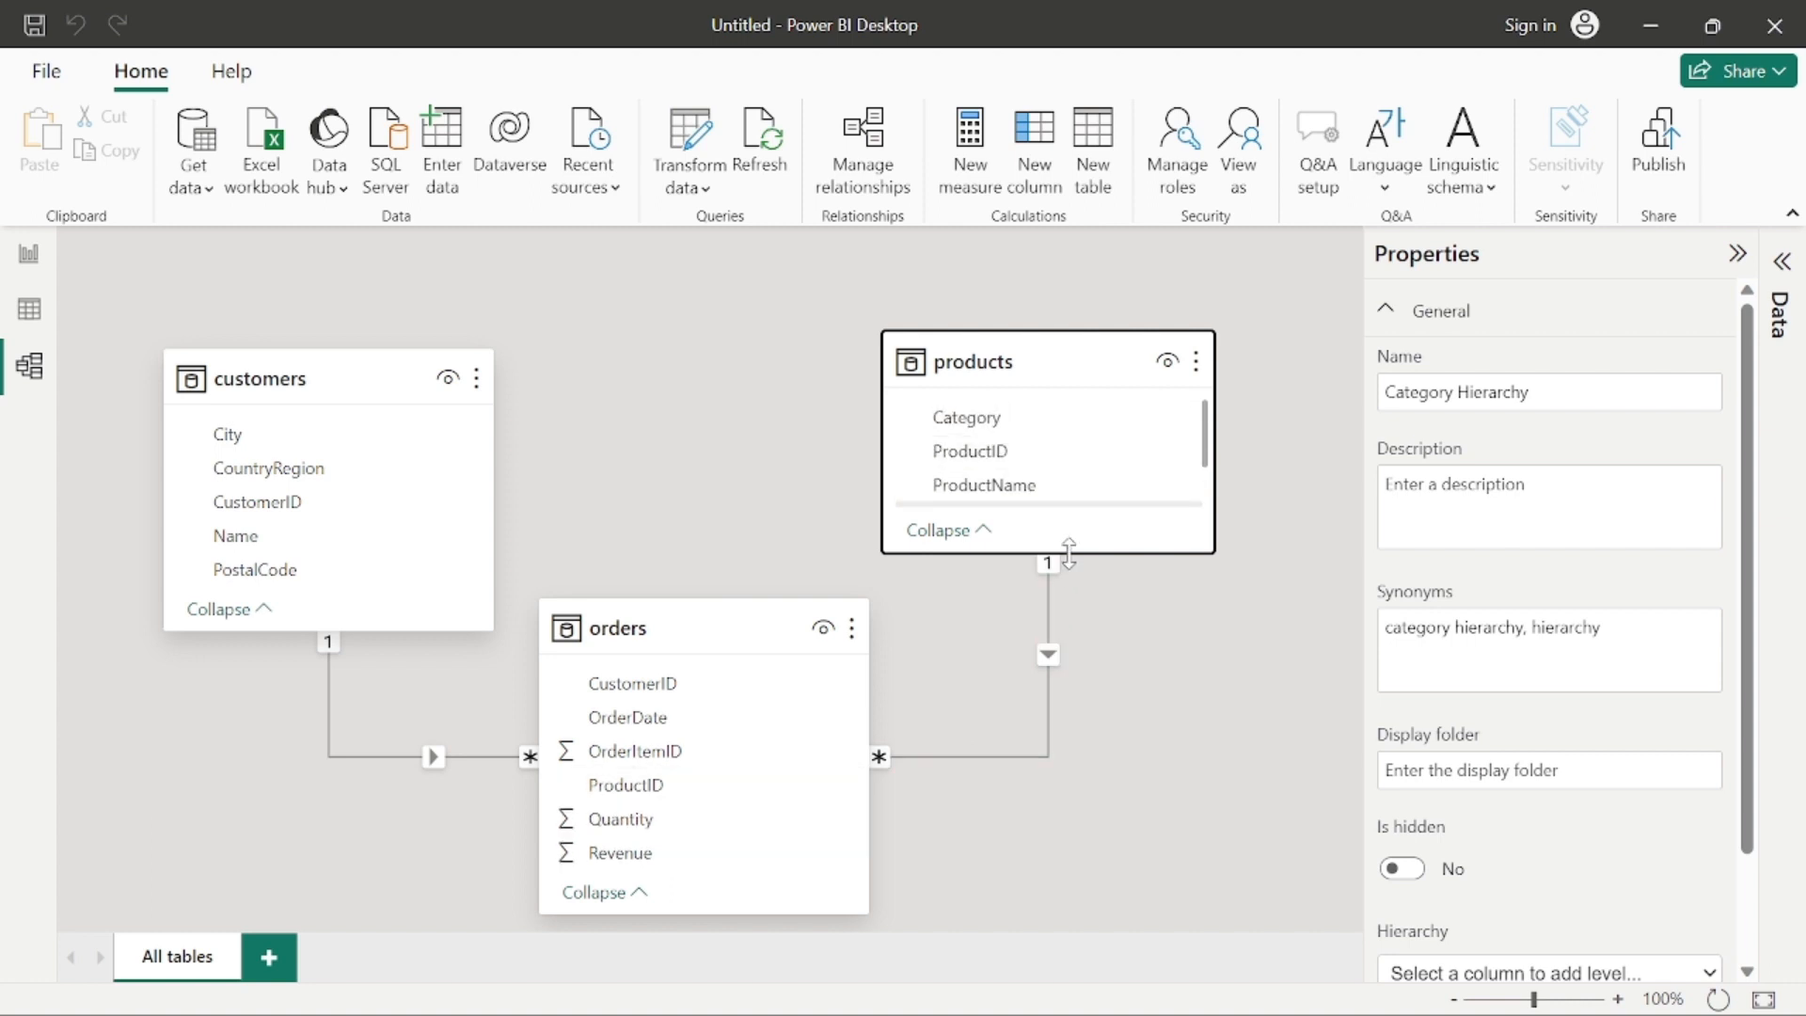
drag(1048, 555, 1073, 637)
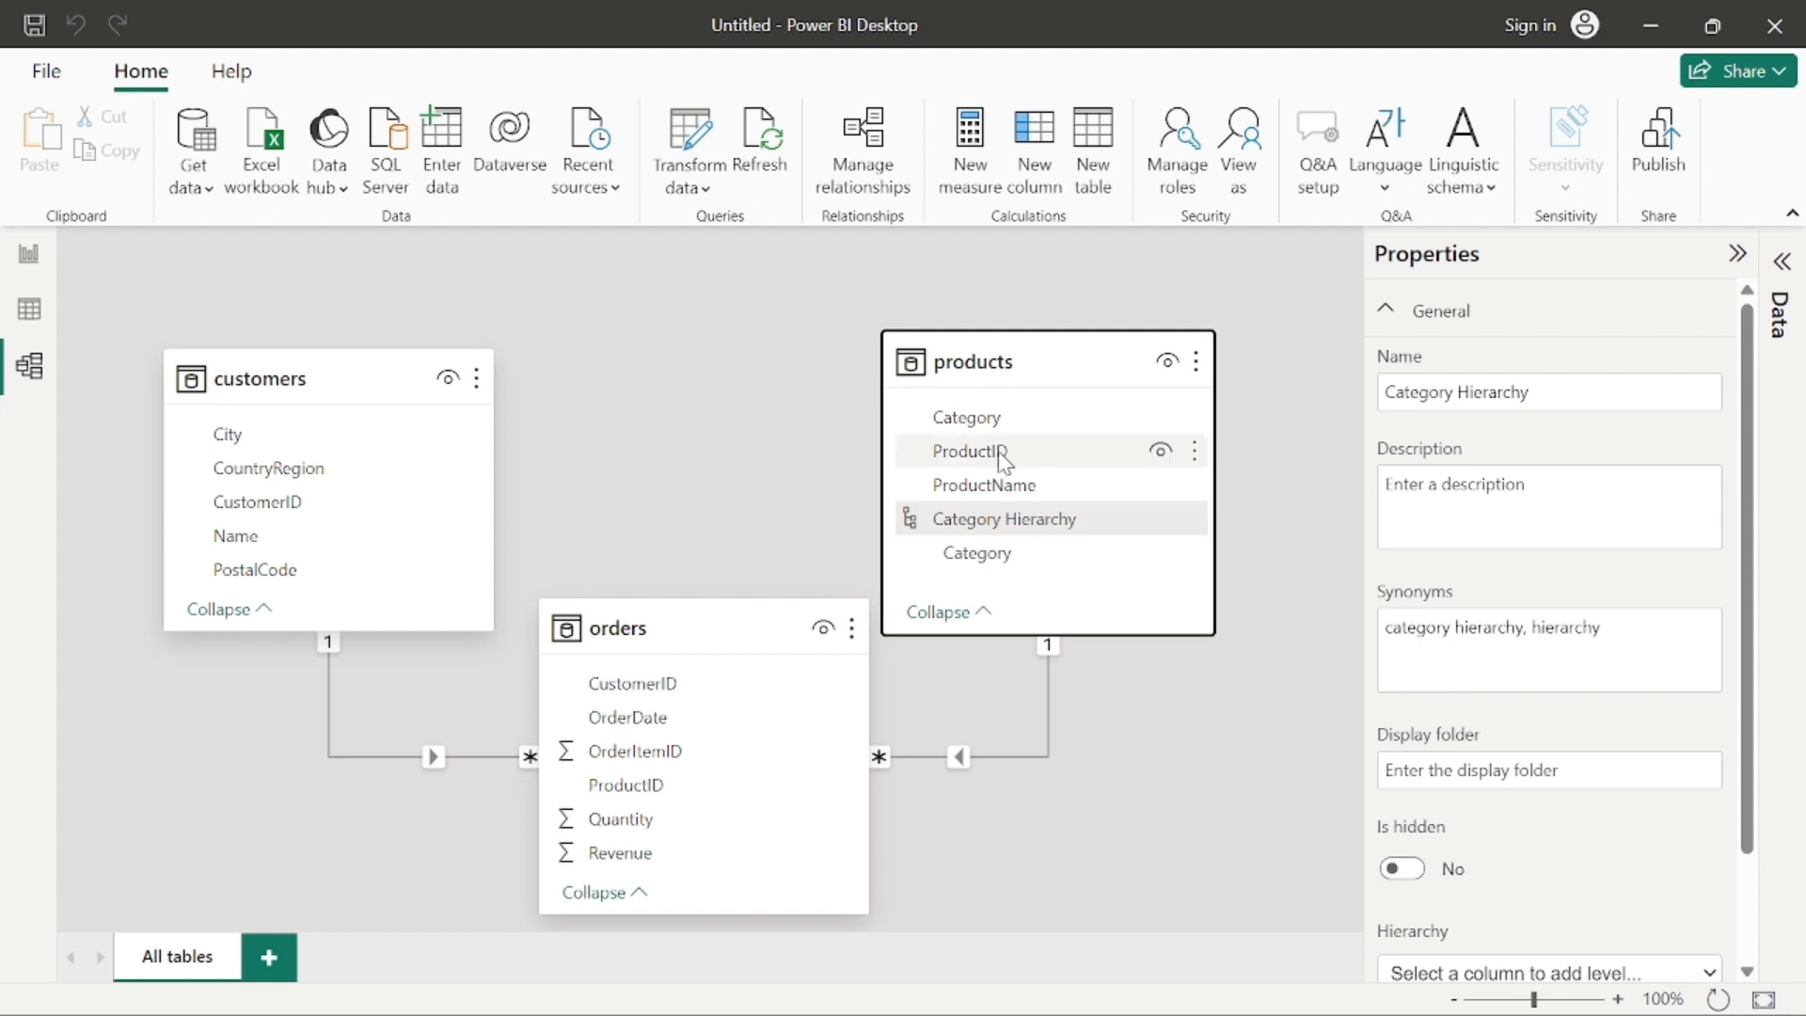
Step: Add the ProductName column to the Category Hierarchy in the products table
right_click(1035, 487)
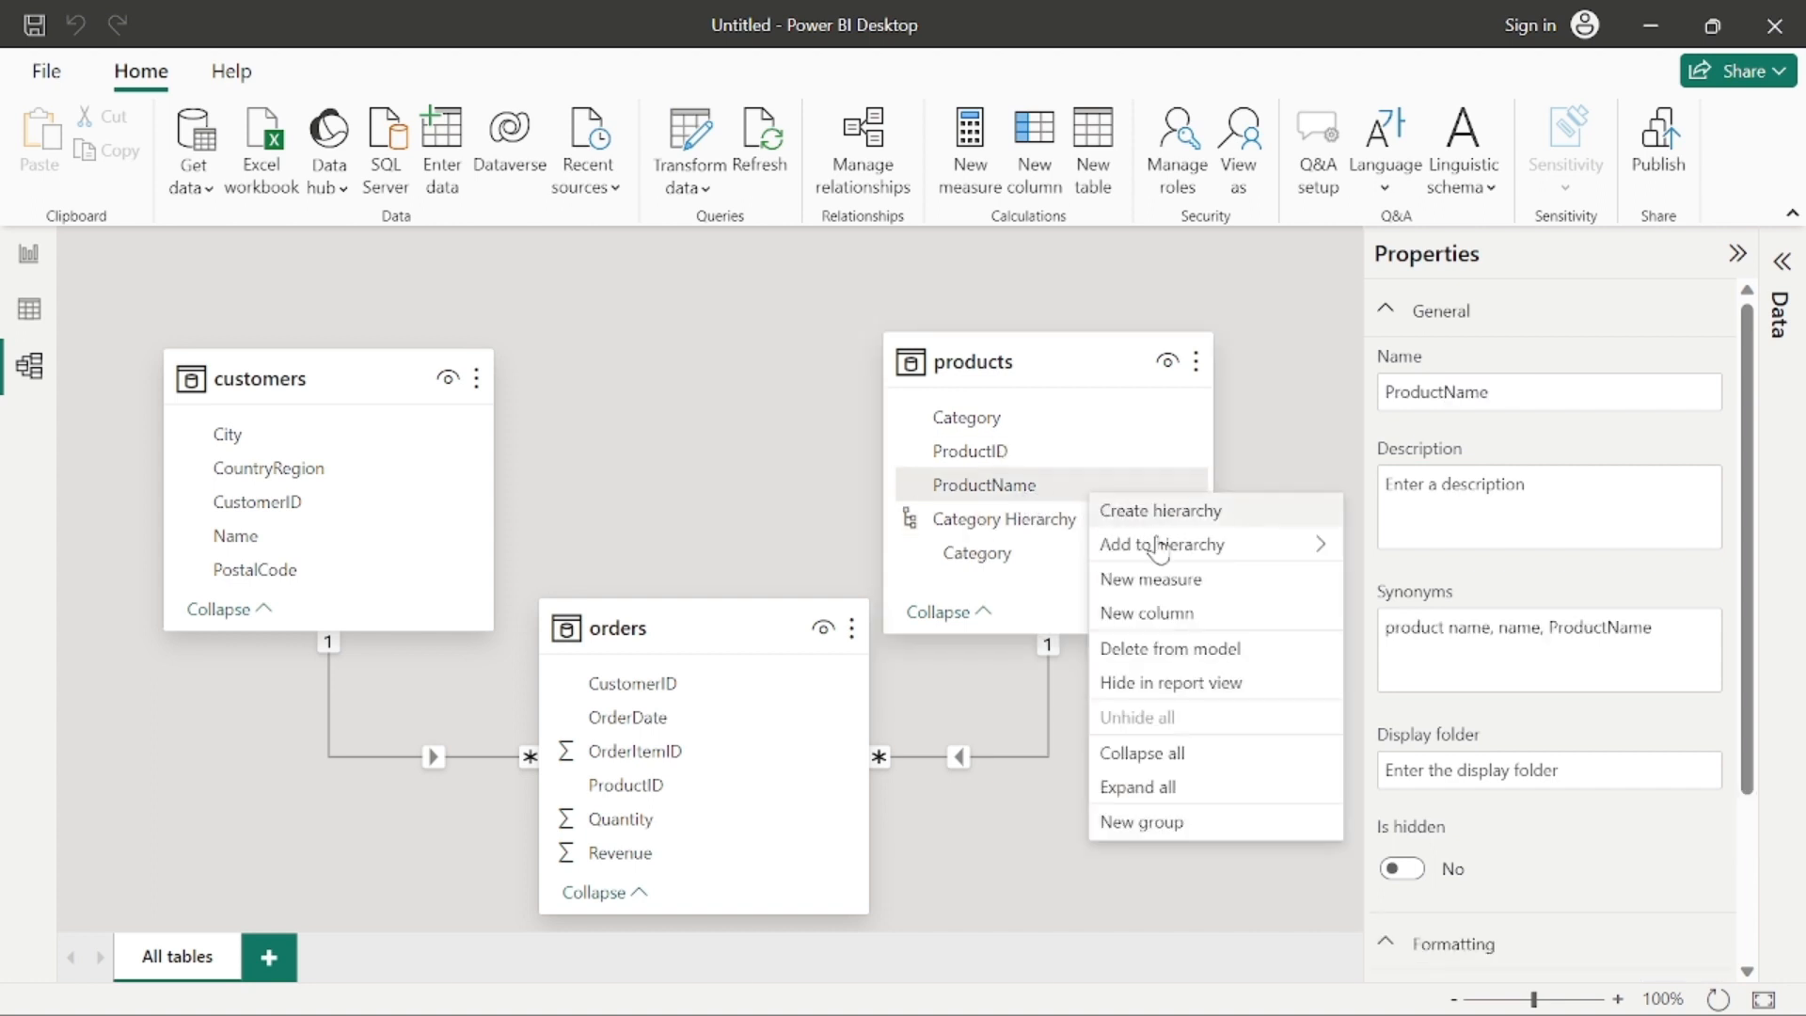
mouse_move(1176, 548)
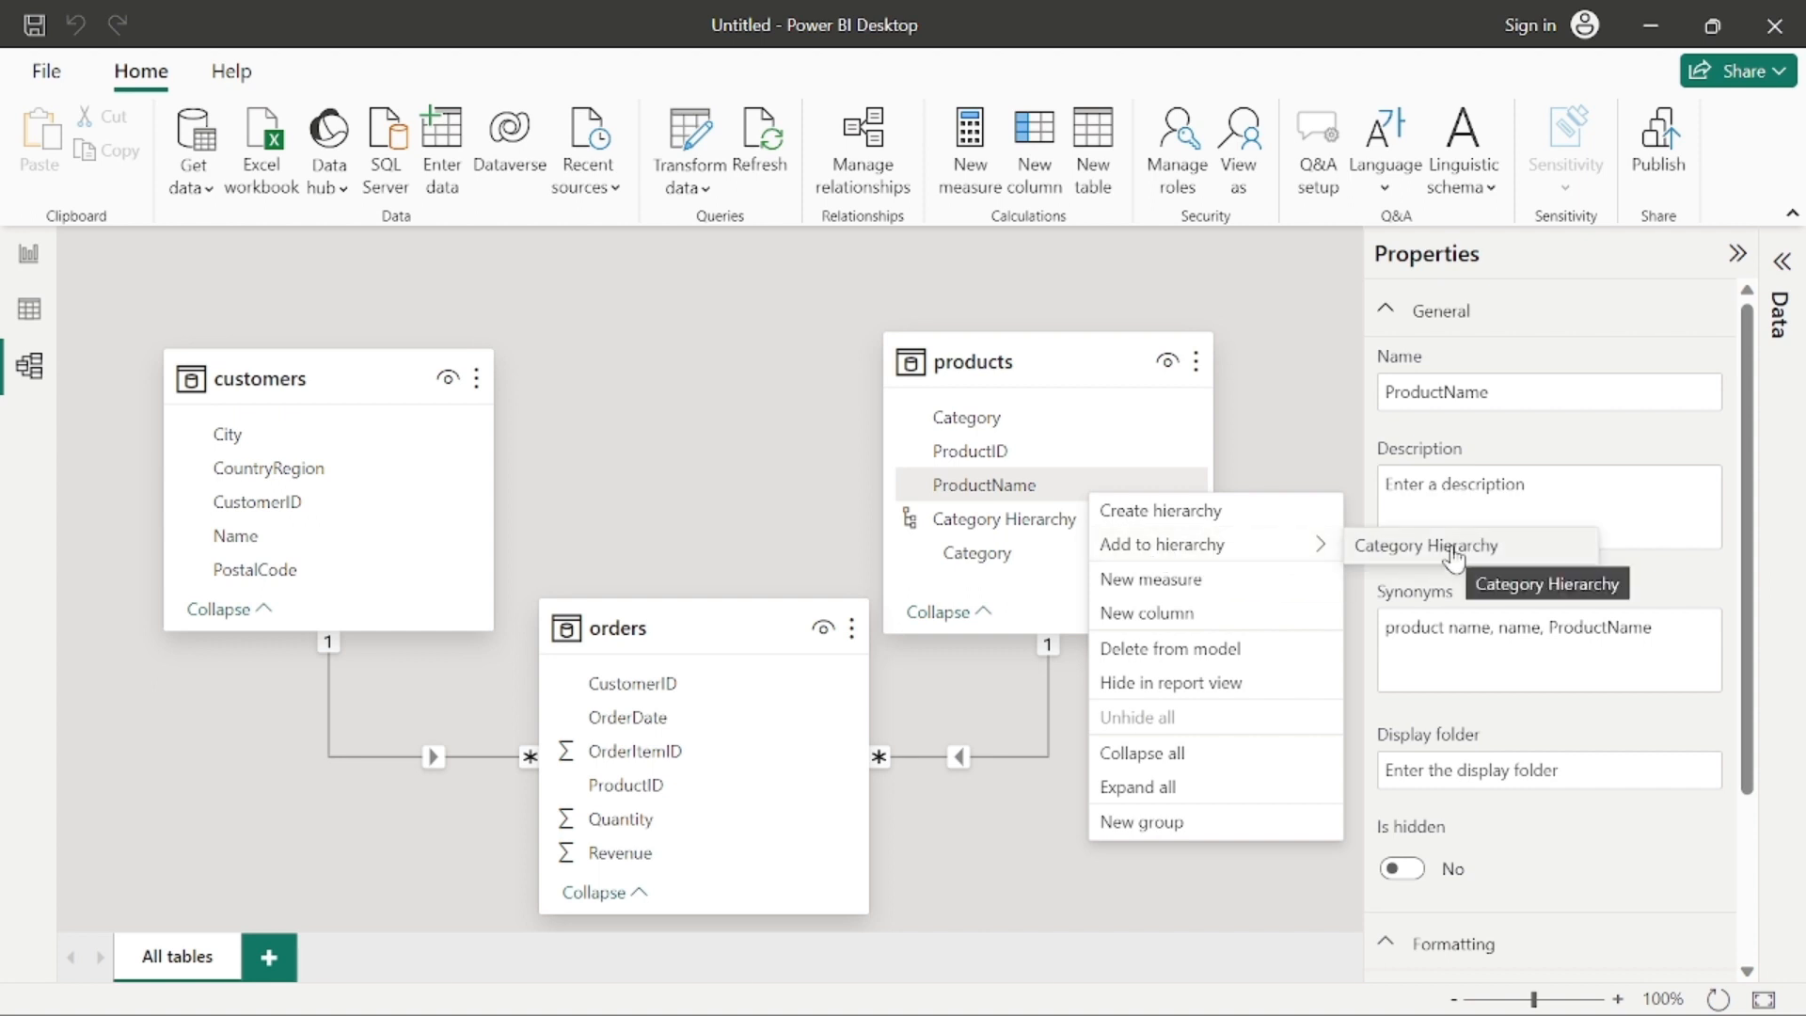
click(1388, 548)
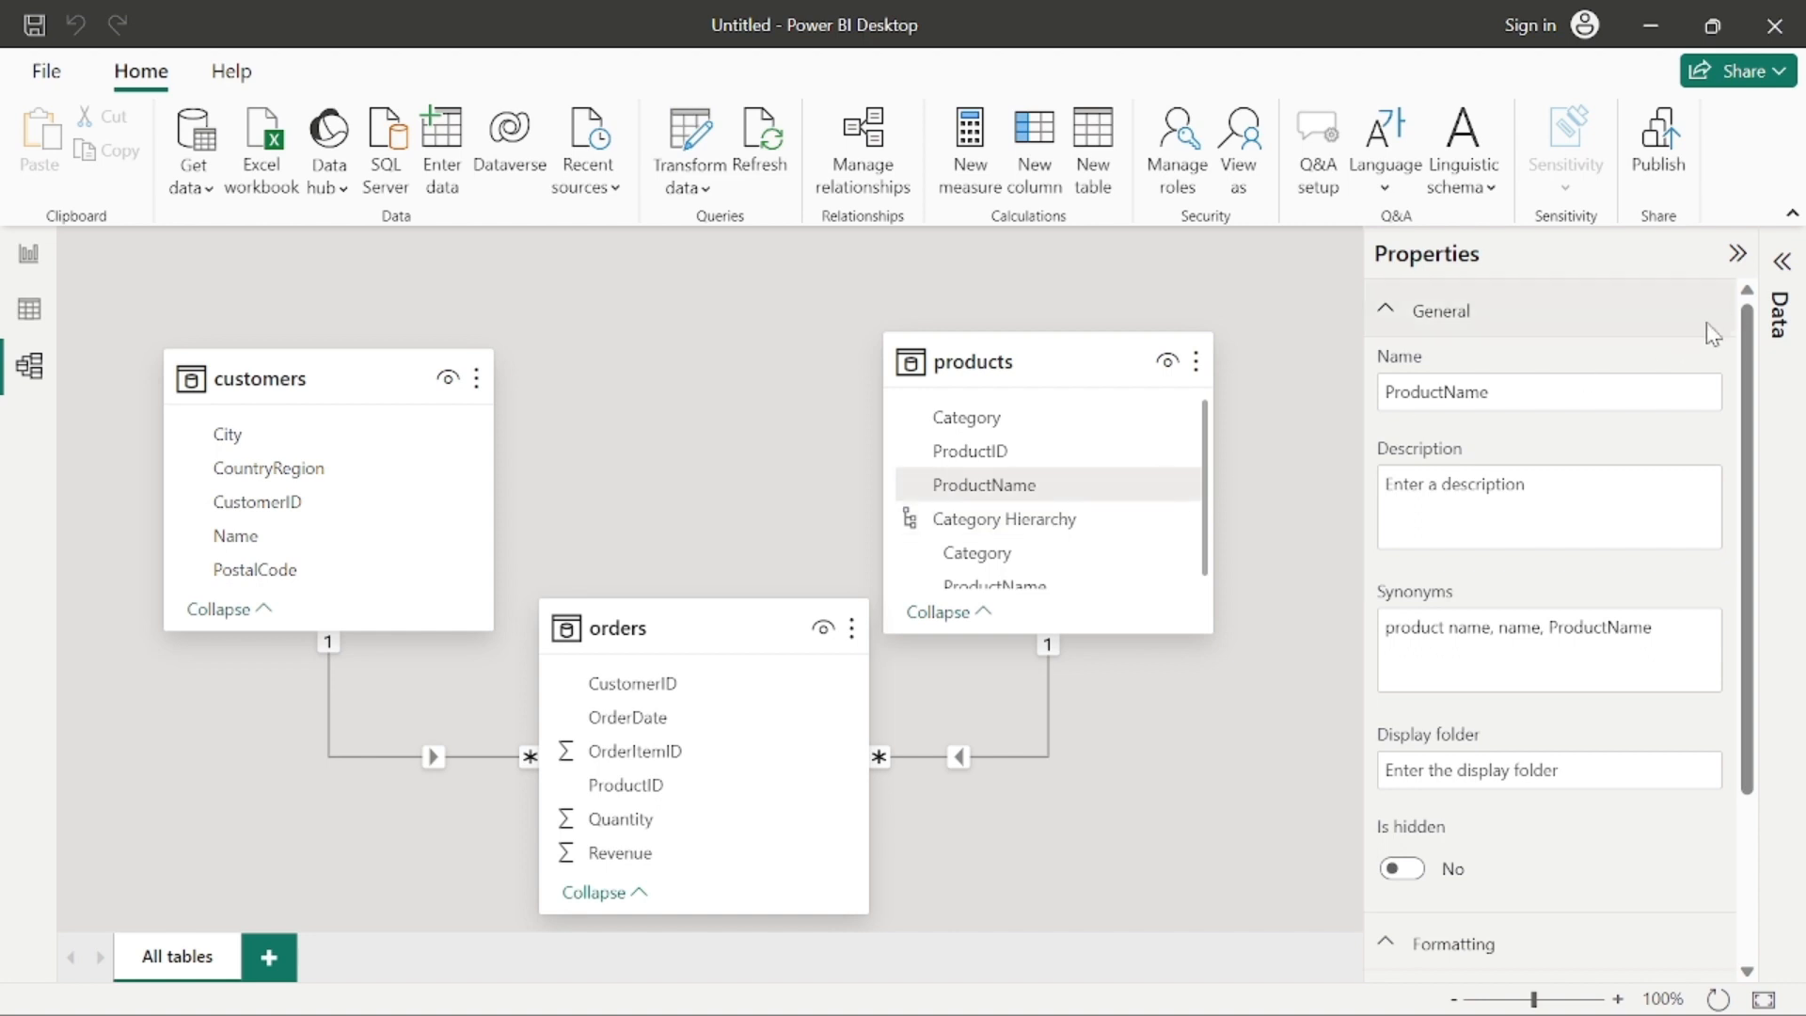
Step: Rename the Category Hierarchy in the products table as Categorized Product
click(1738, 254)
click(1777, 273)
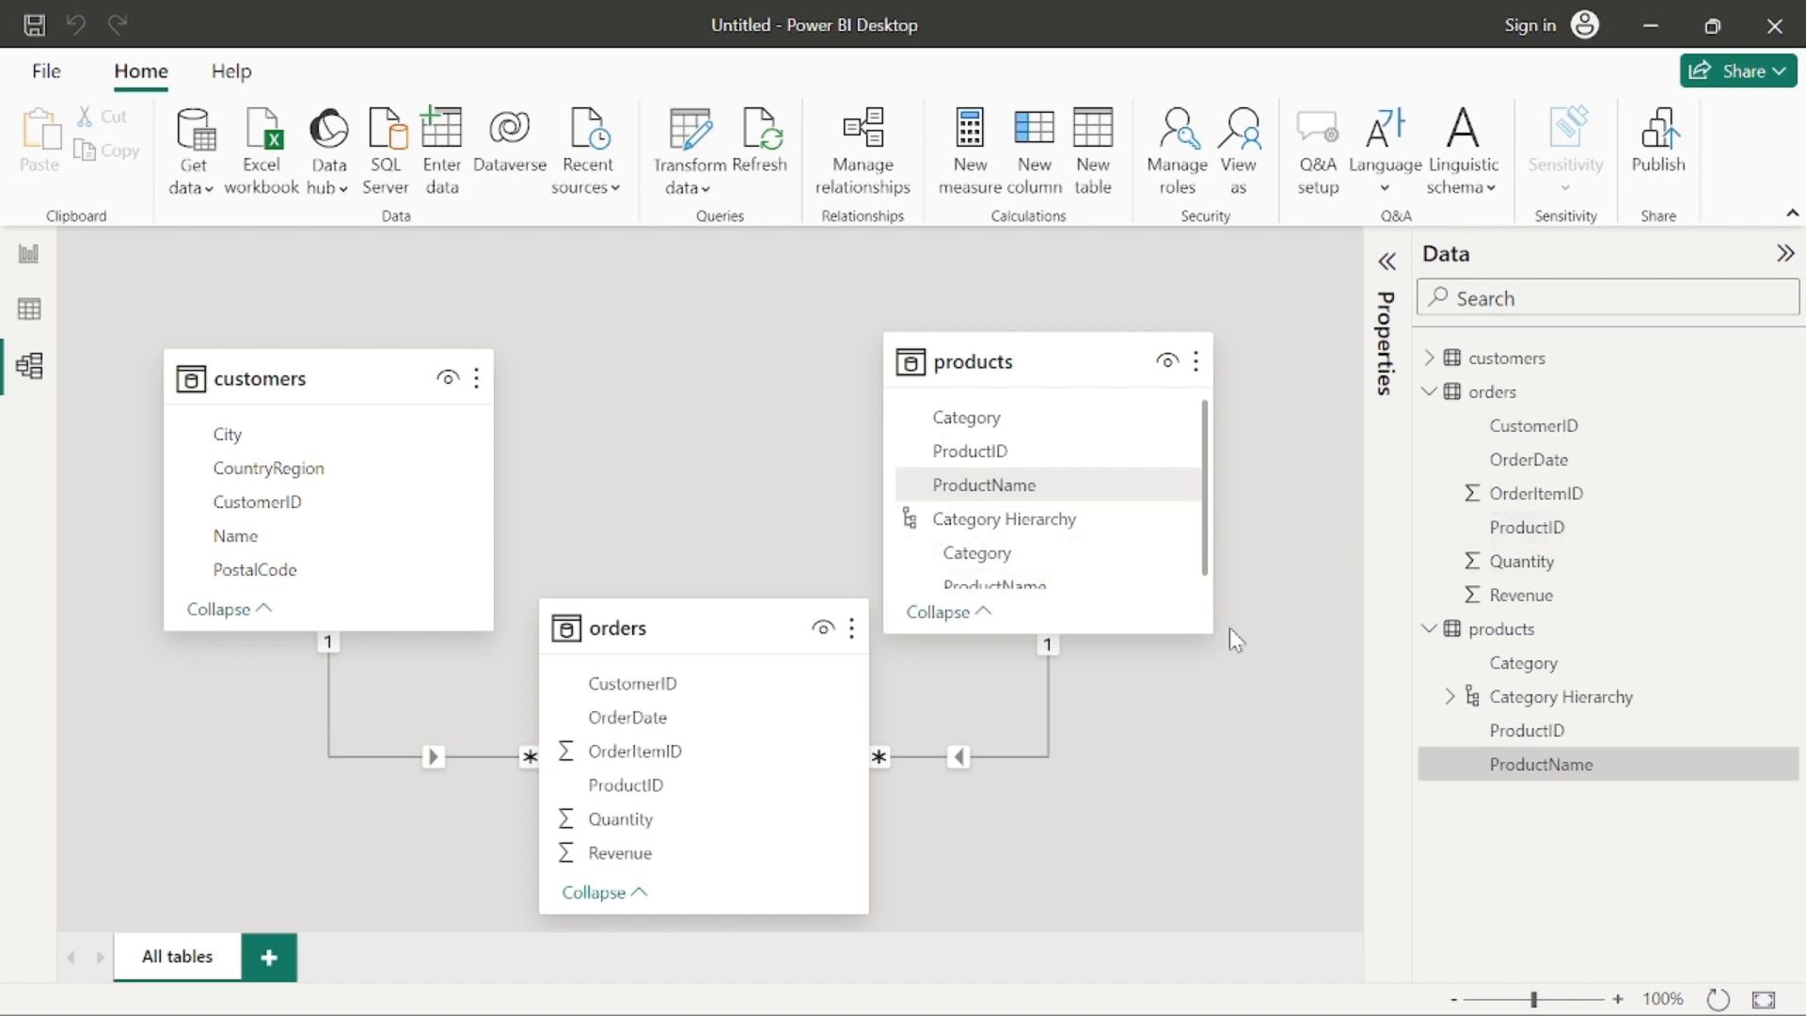
right_click(1526, 696)
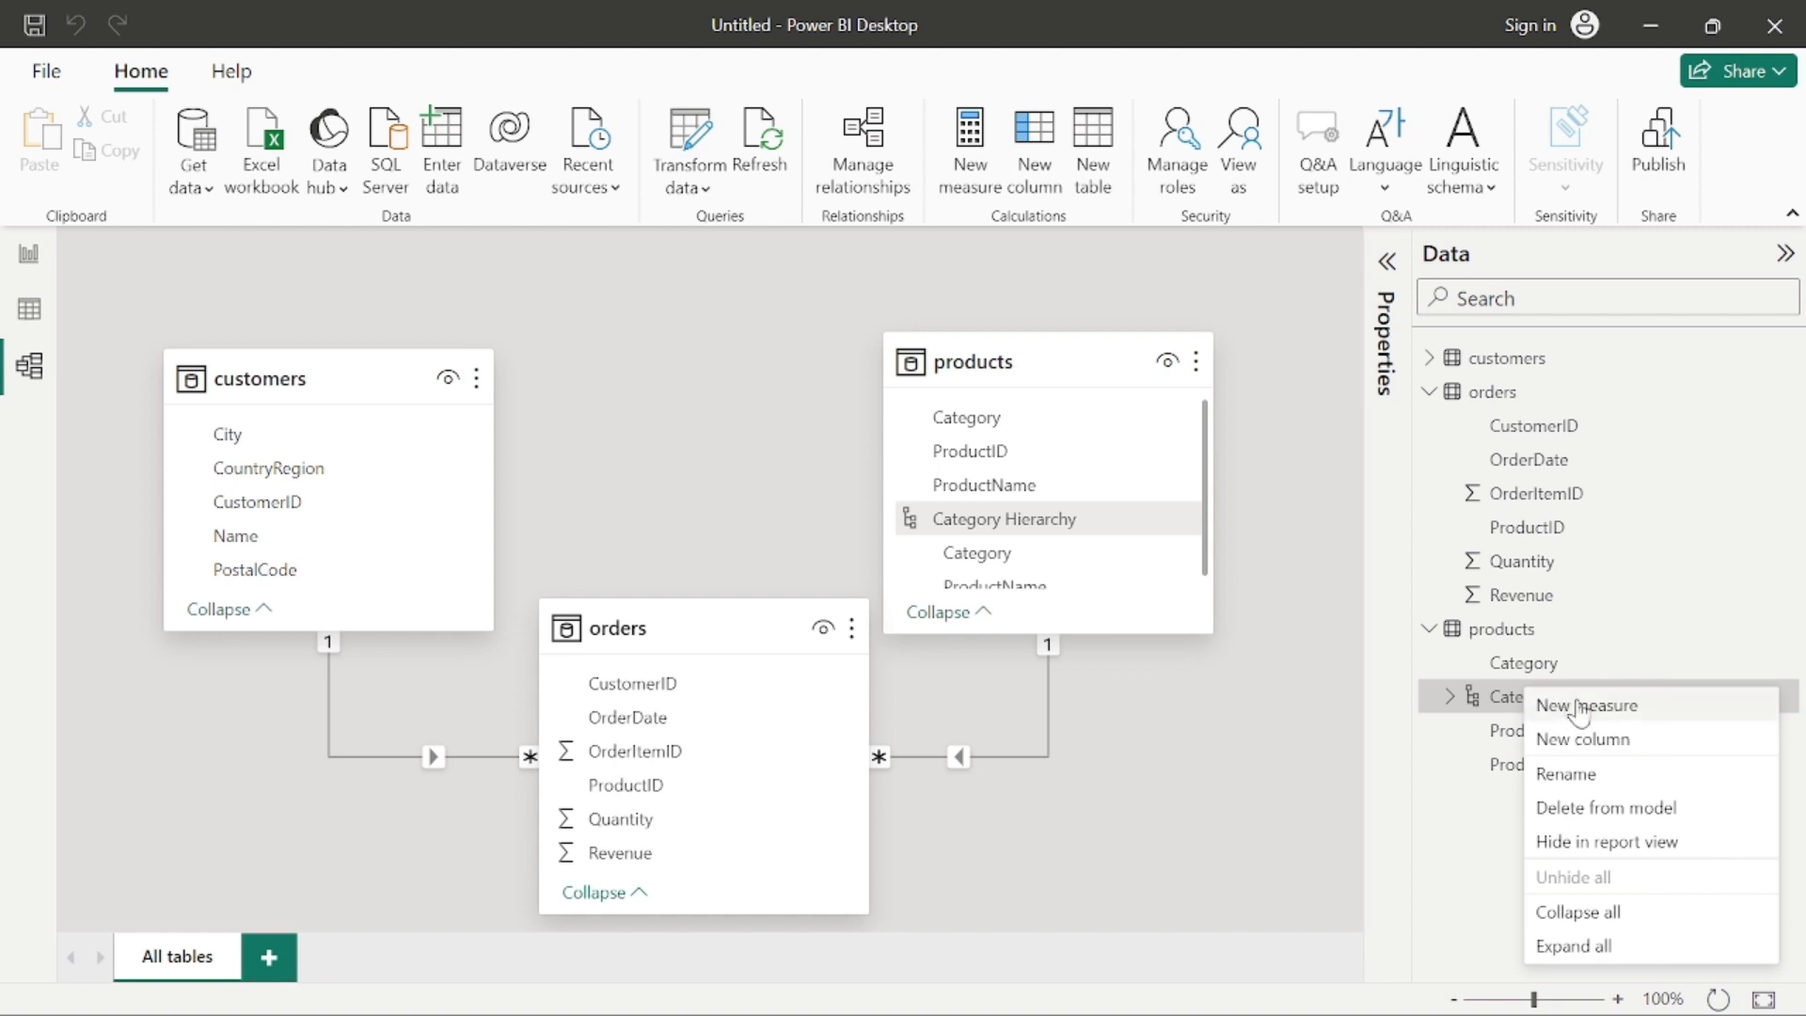
click(1599, 775)
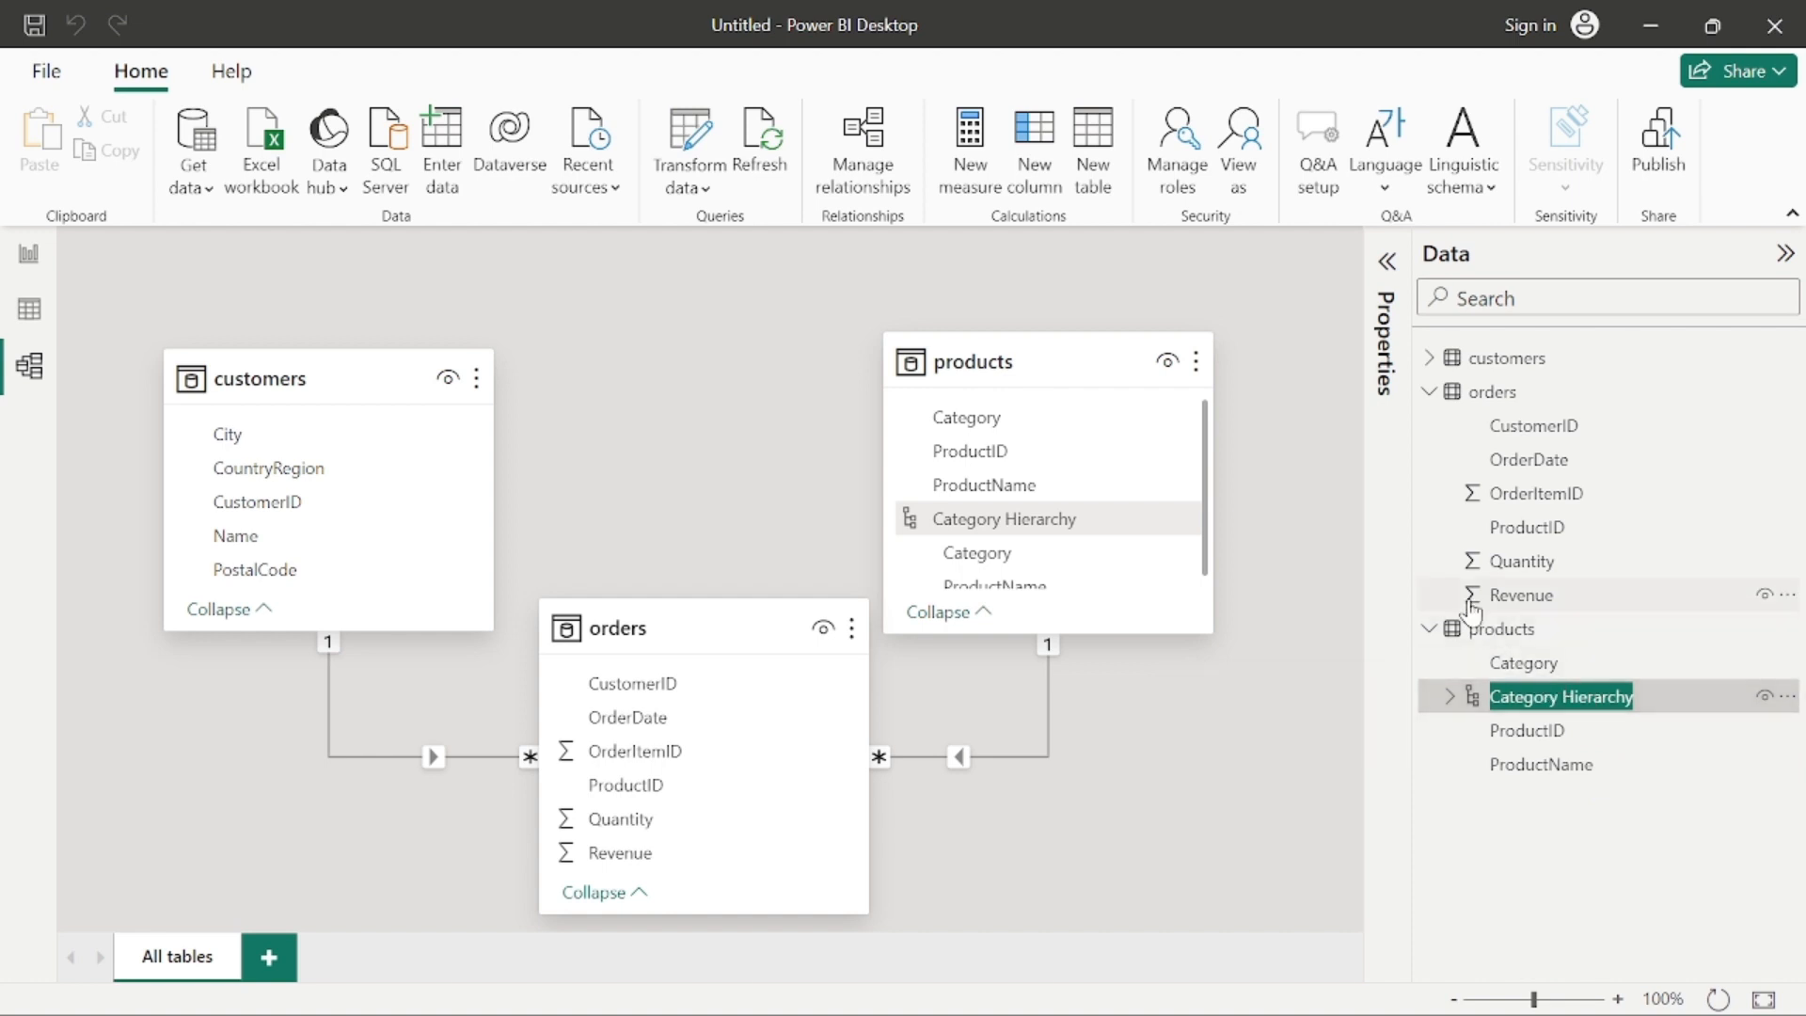
key(End)
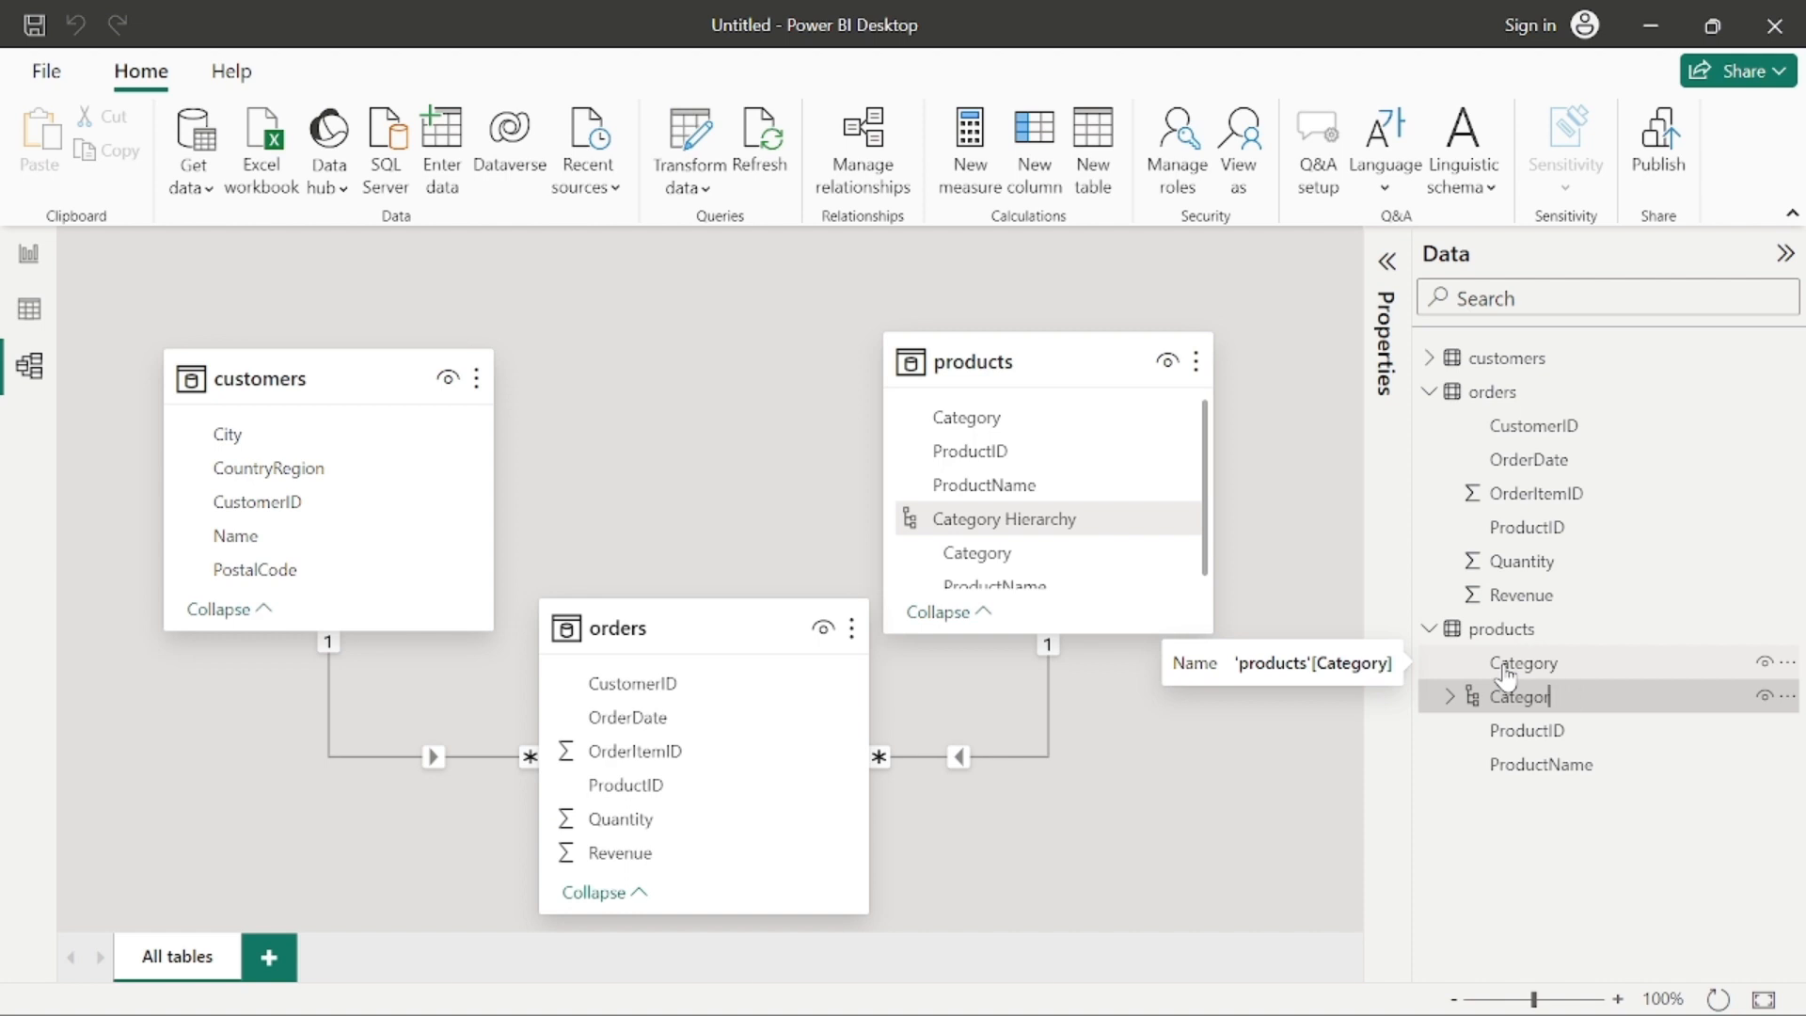
text(zed Produc)
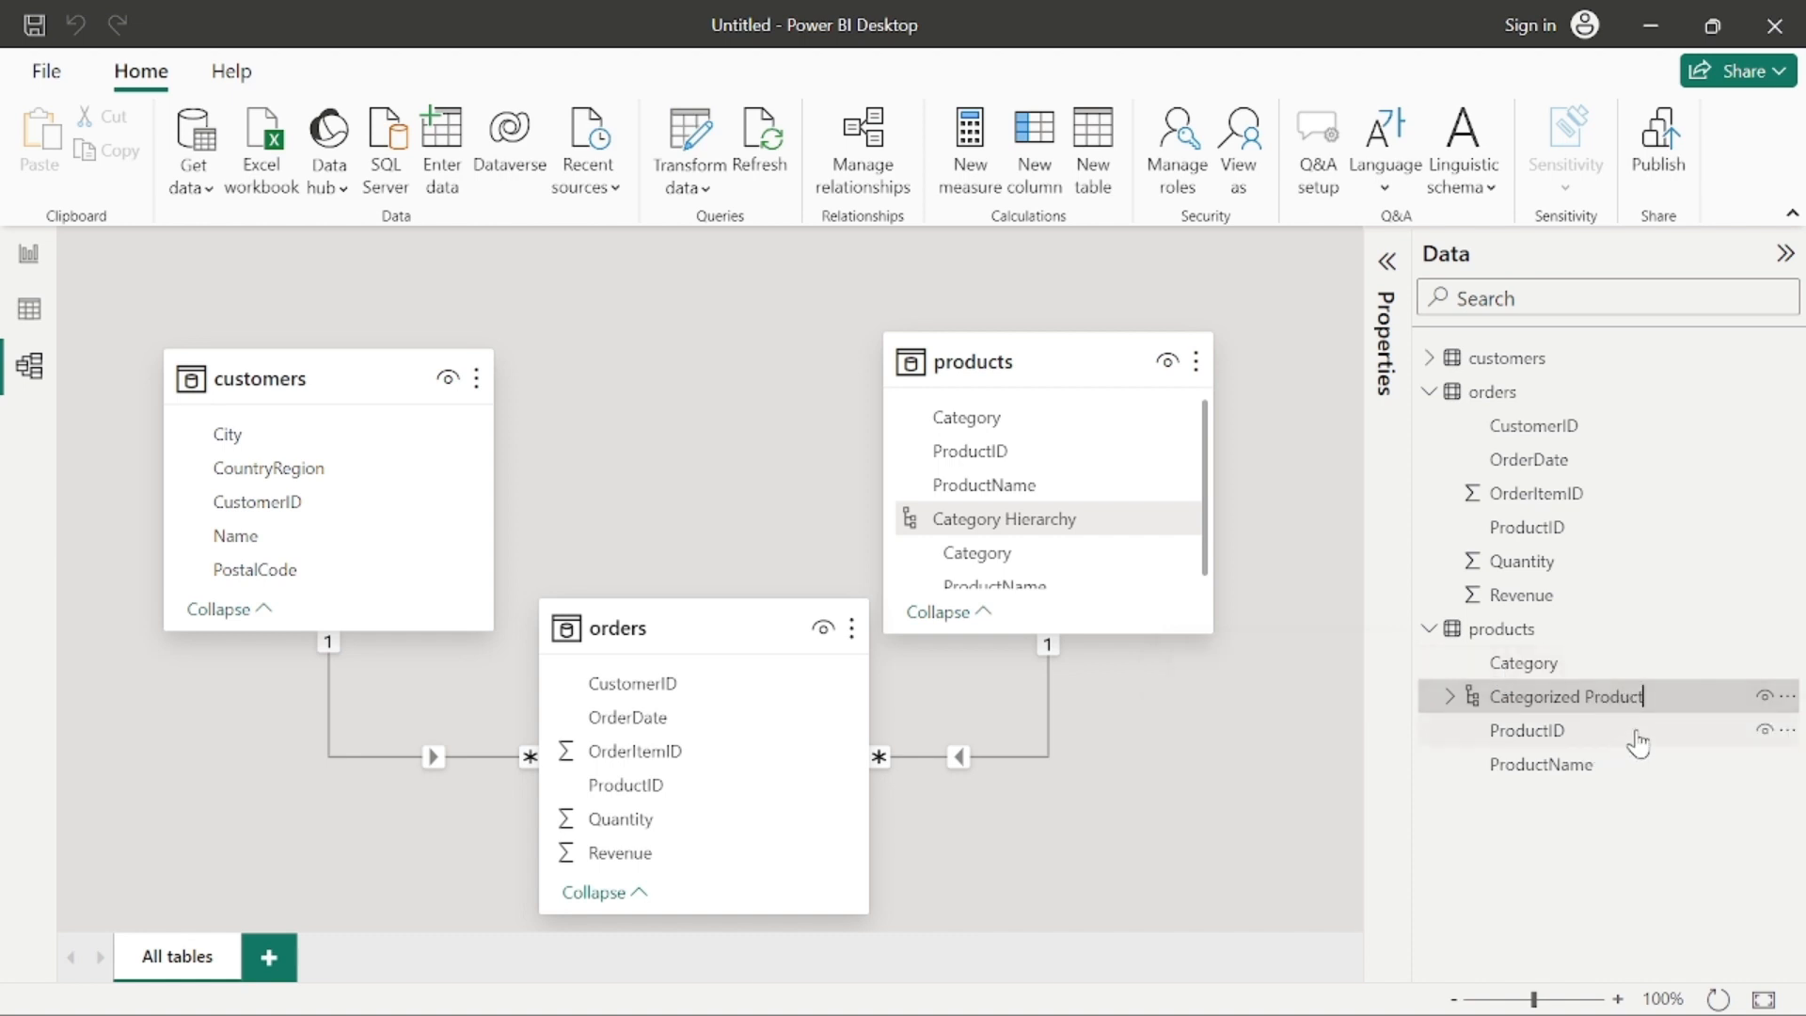
text(t)
key(Return)
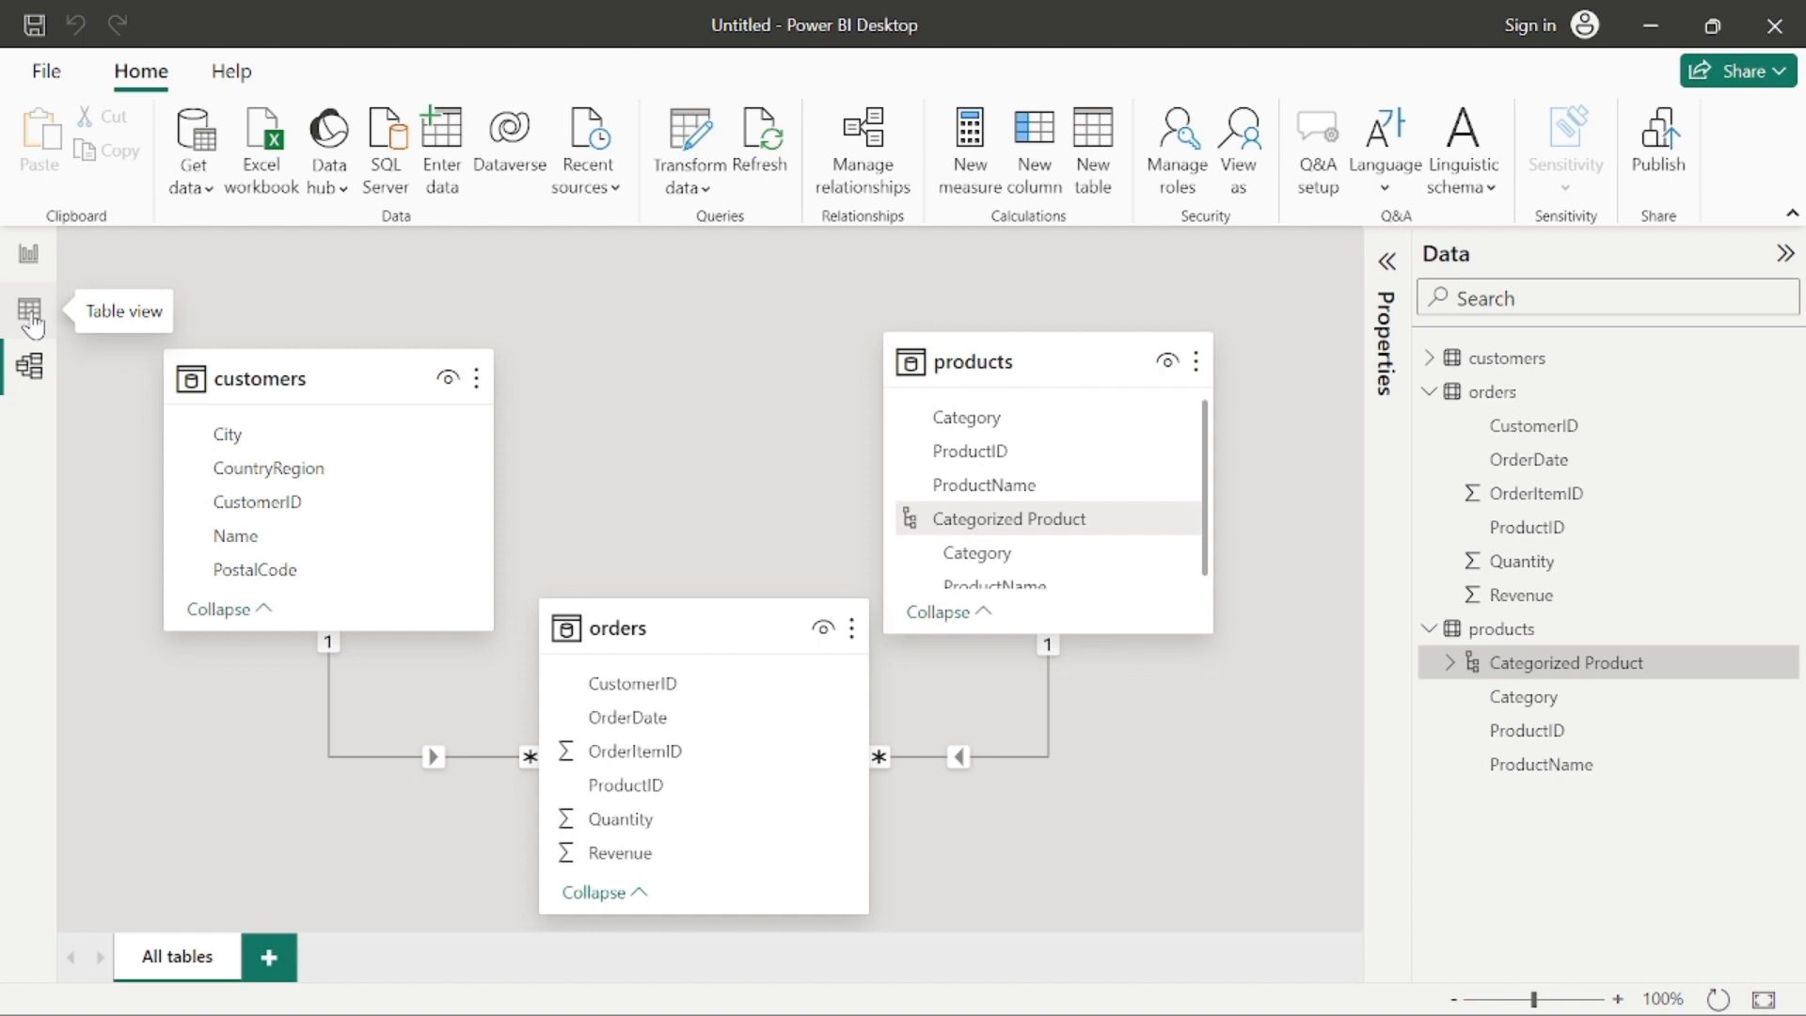
Step: Show the customers table in Table view and select its City column
click(31, 313)
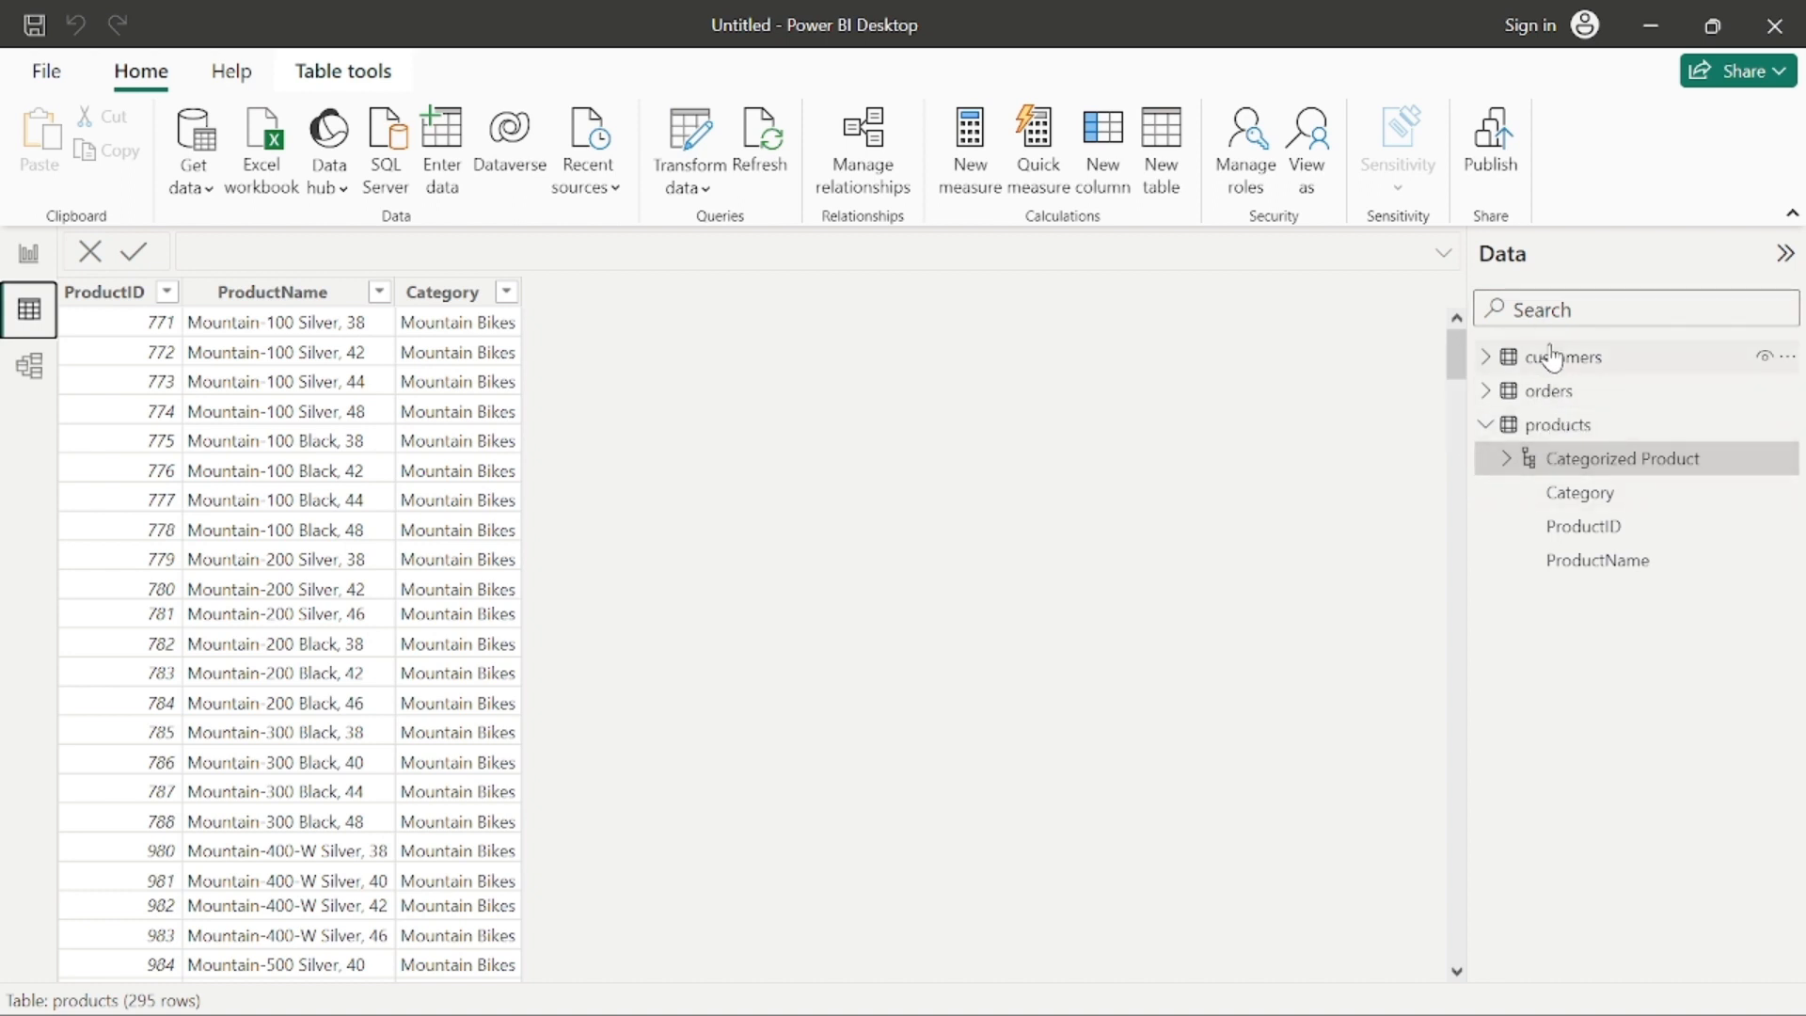
click(1553, 377)
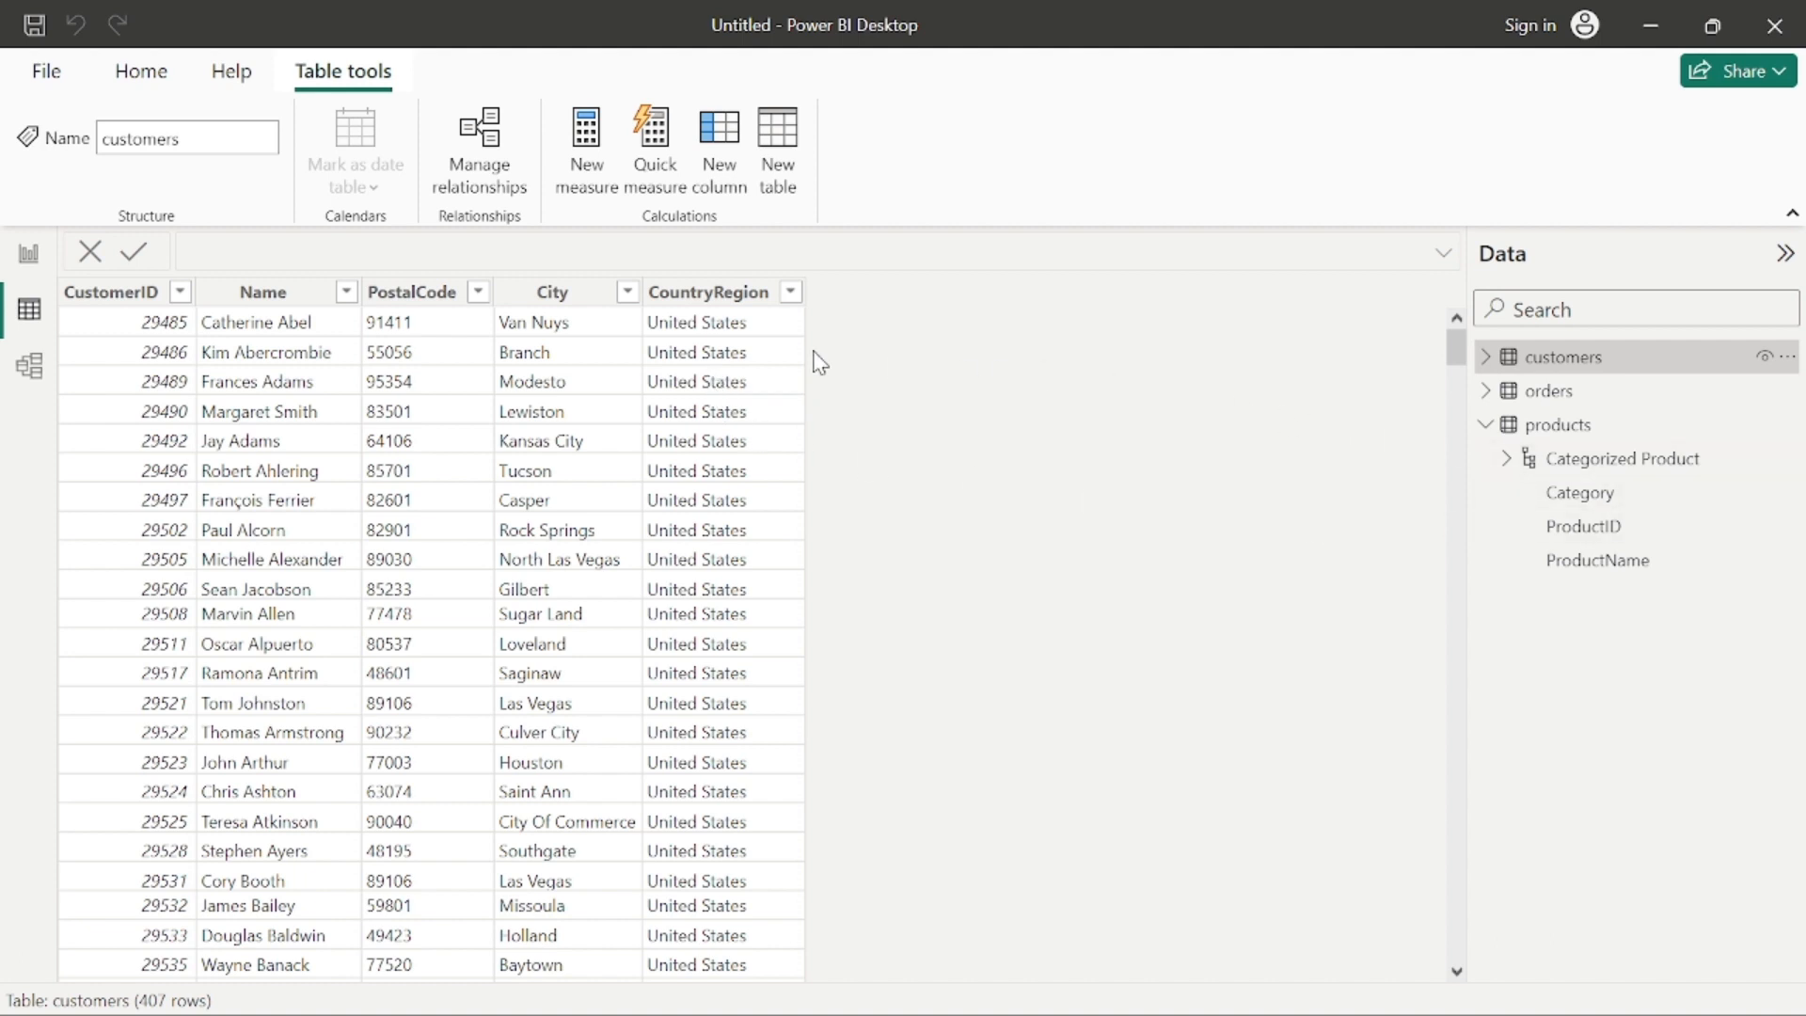
click(595, 303)
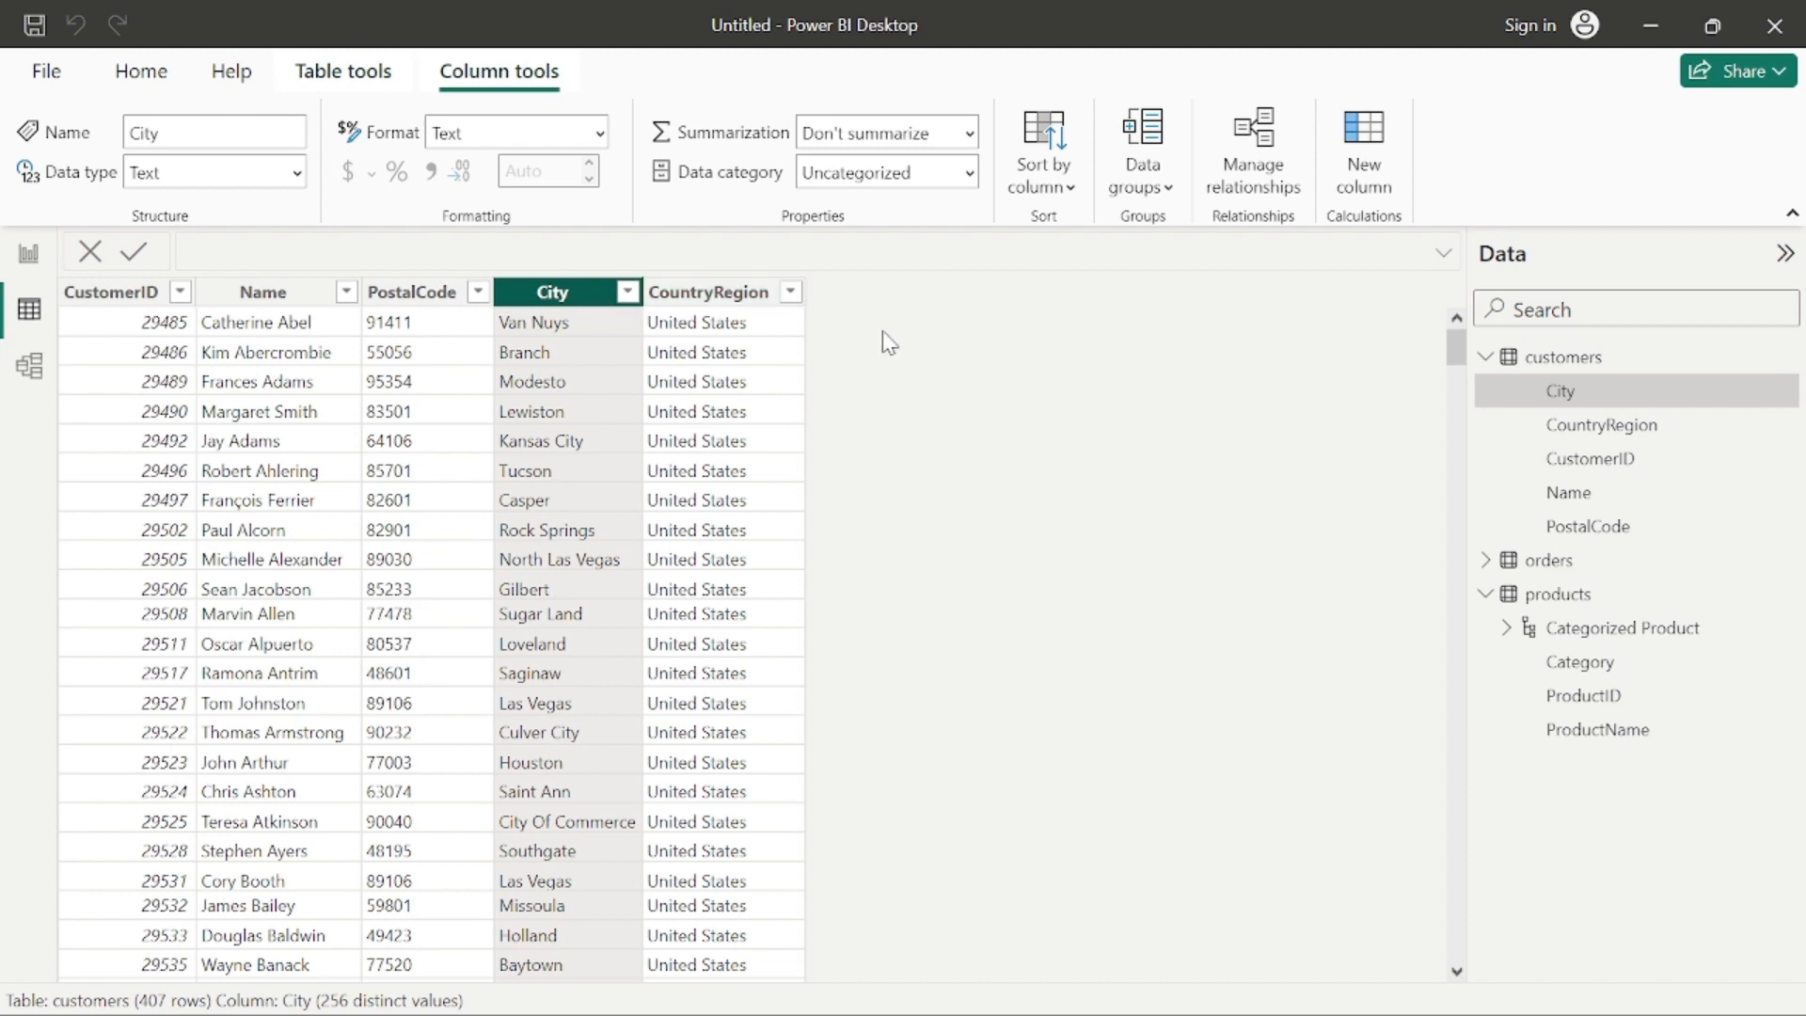
click(627, 294)
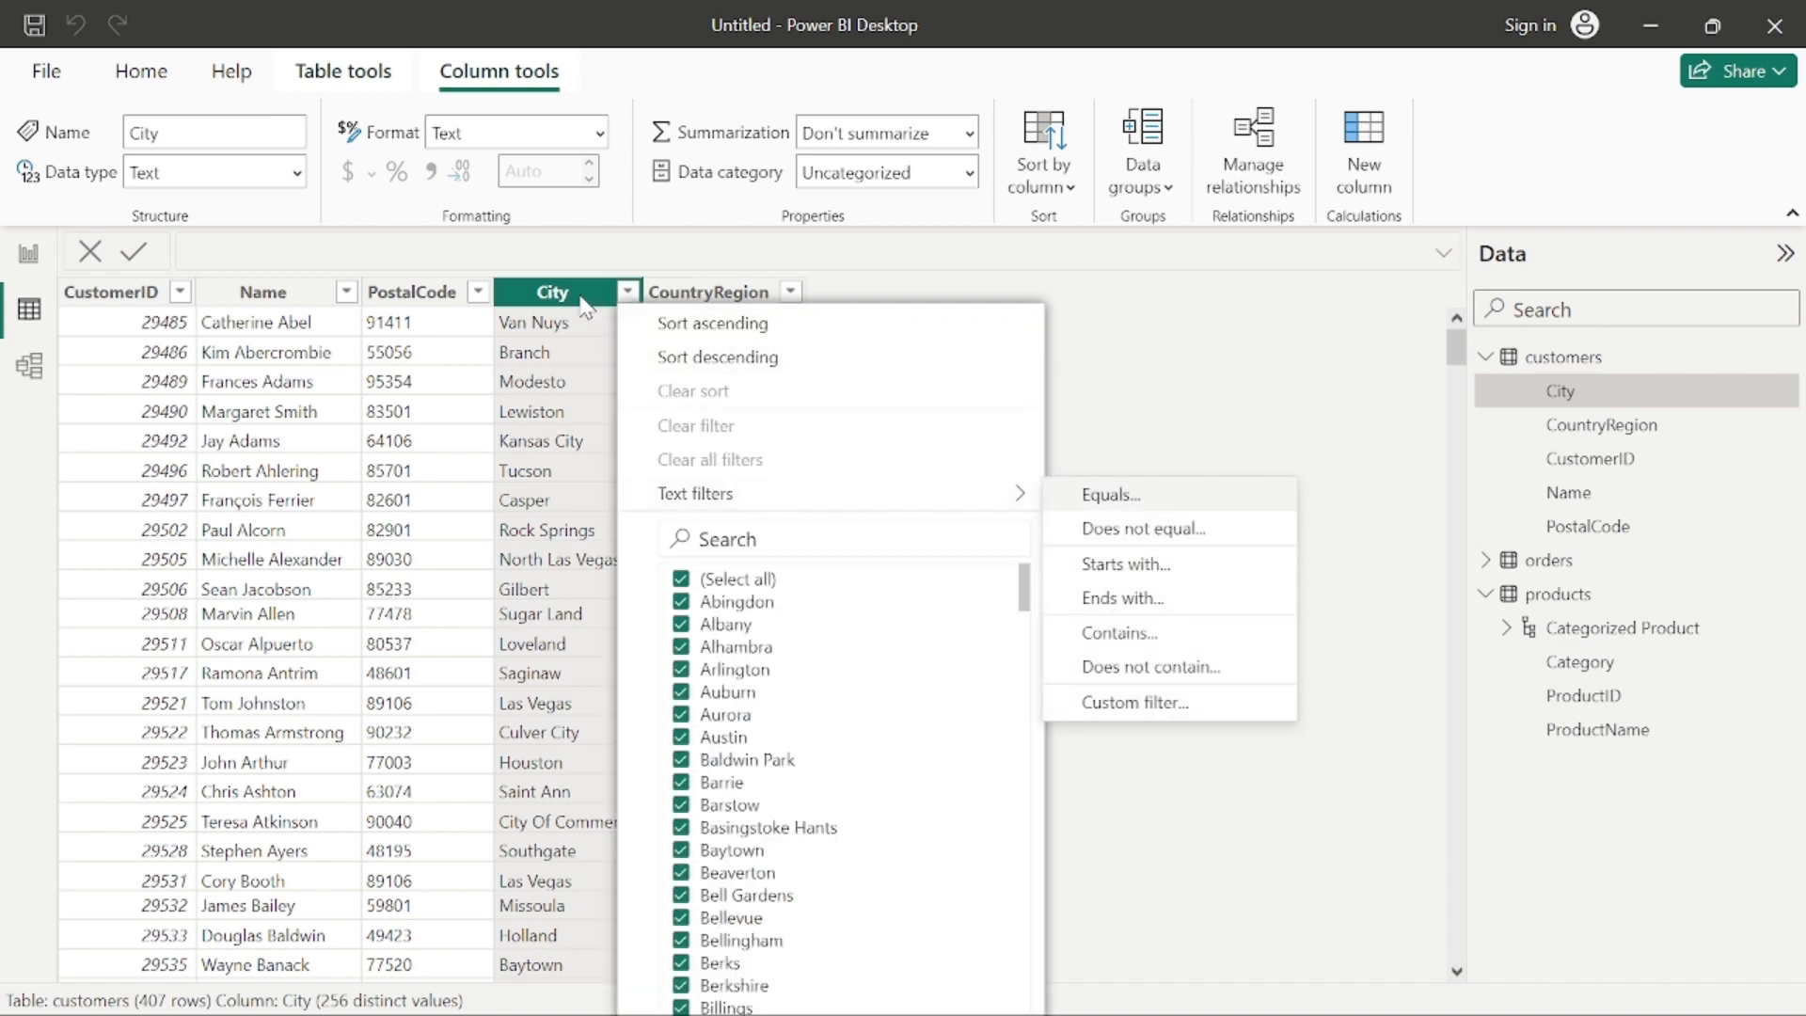
click(583, 303)
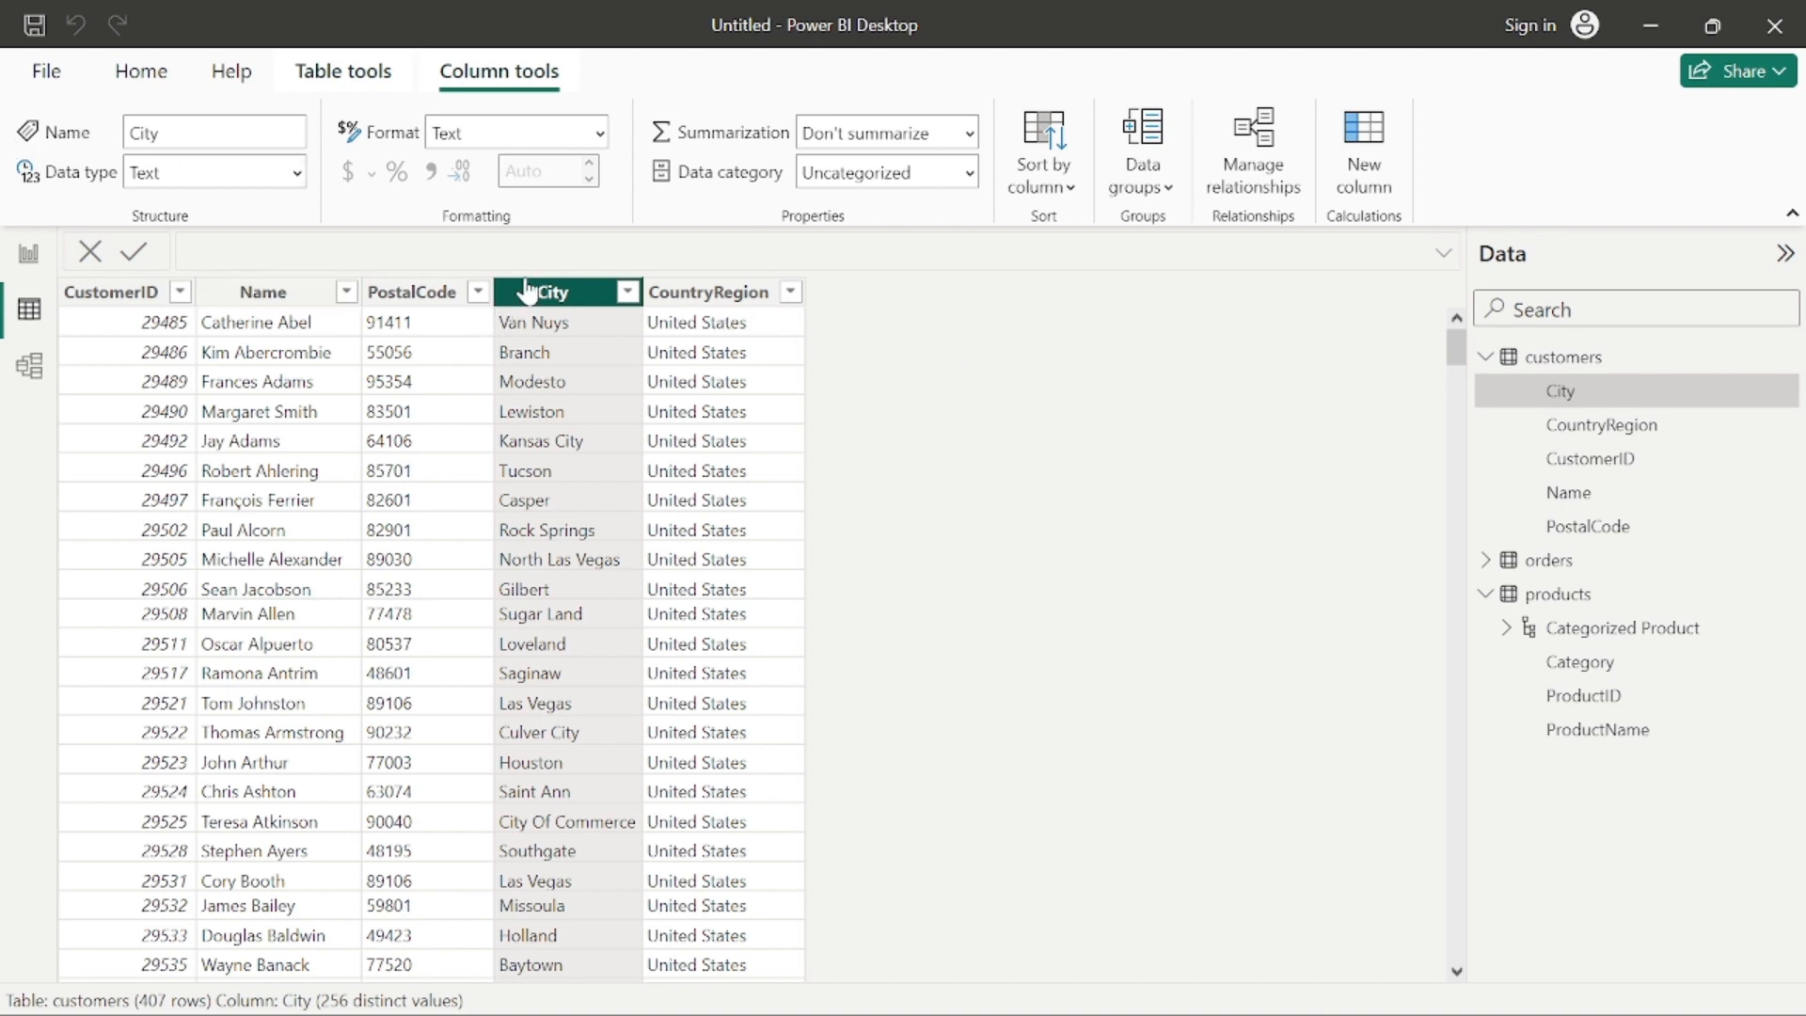
right_click(574, 291)
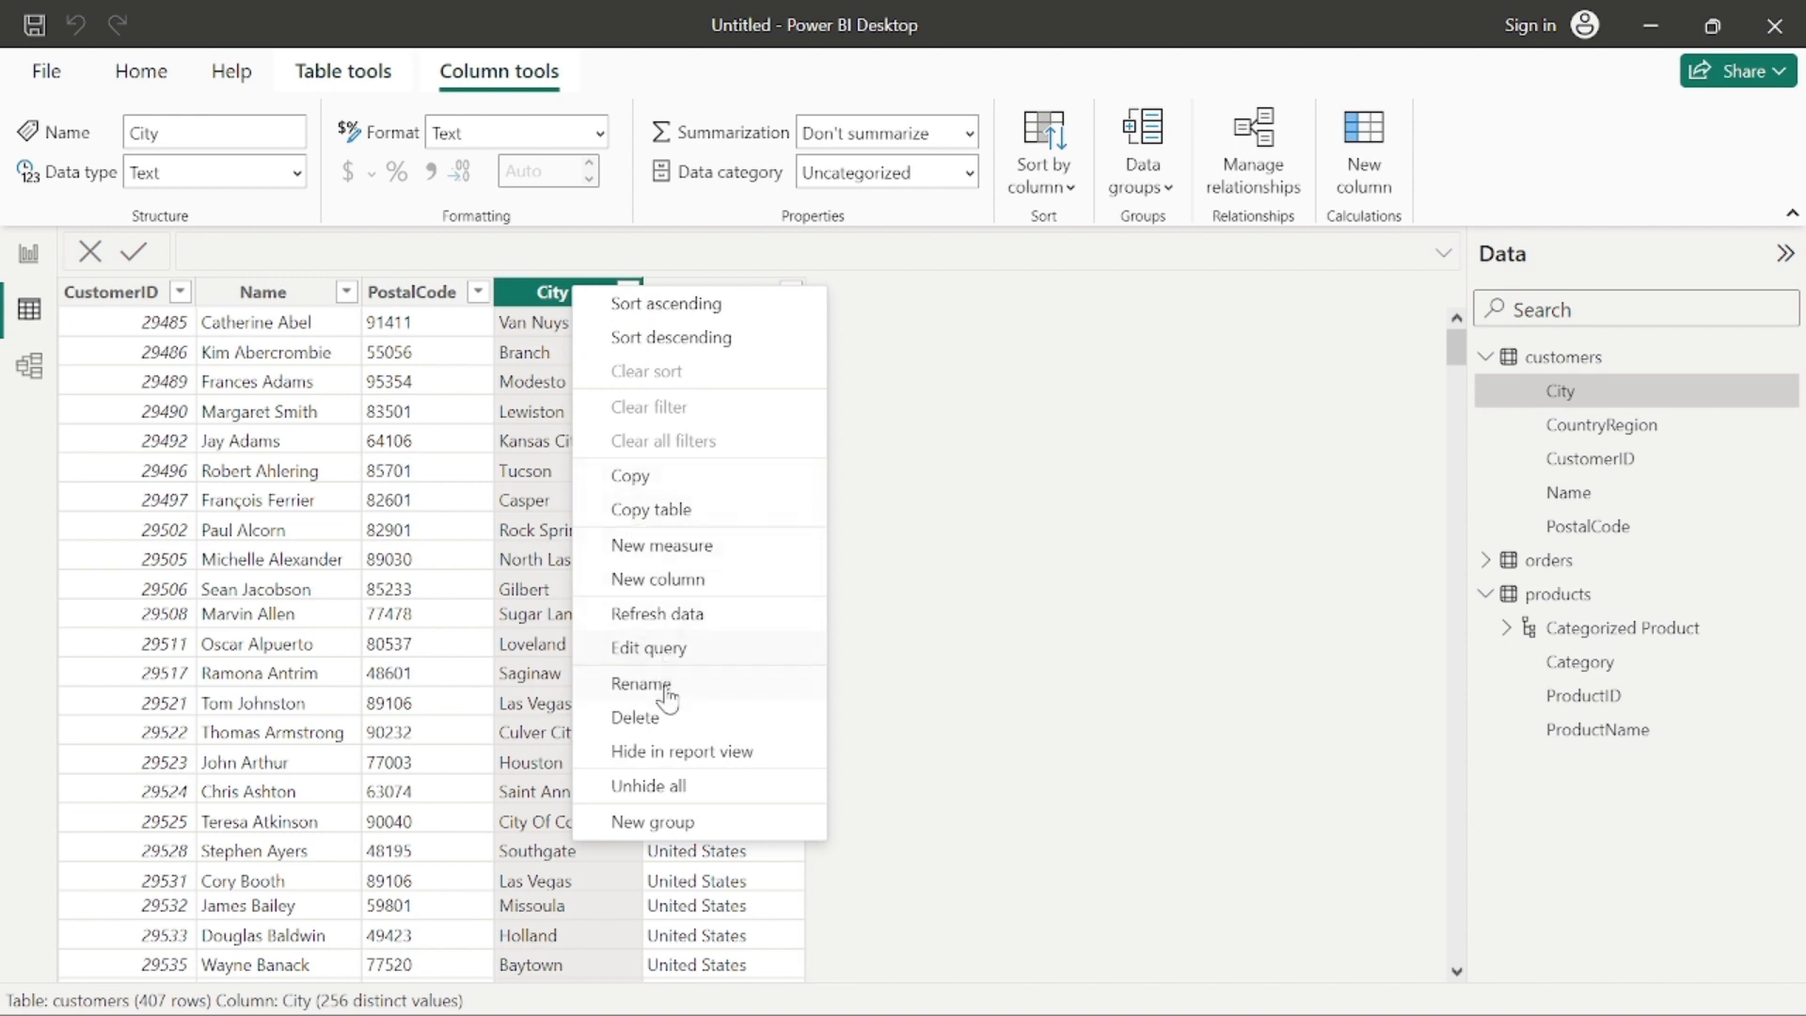
click(916, 561)
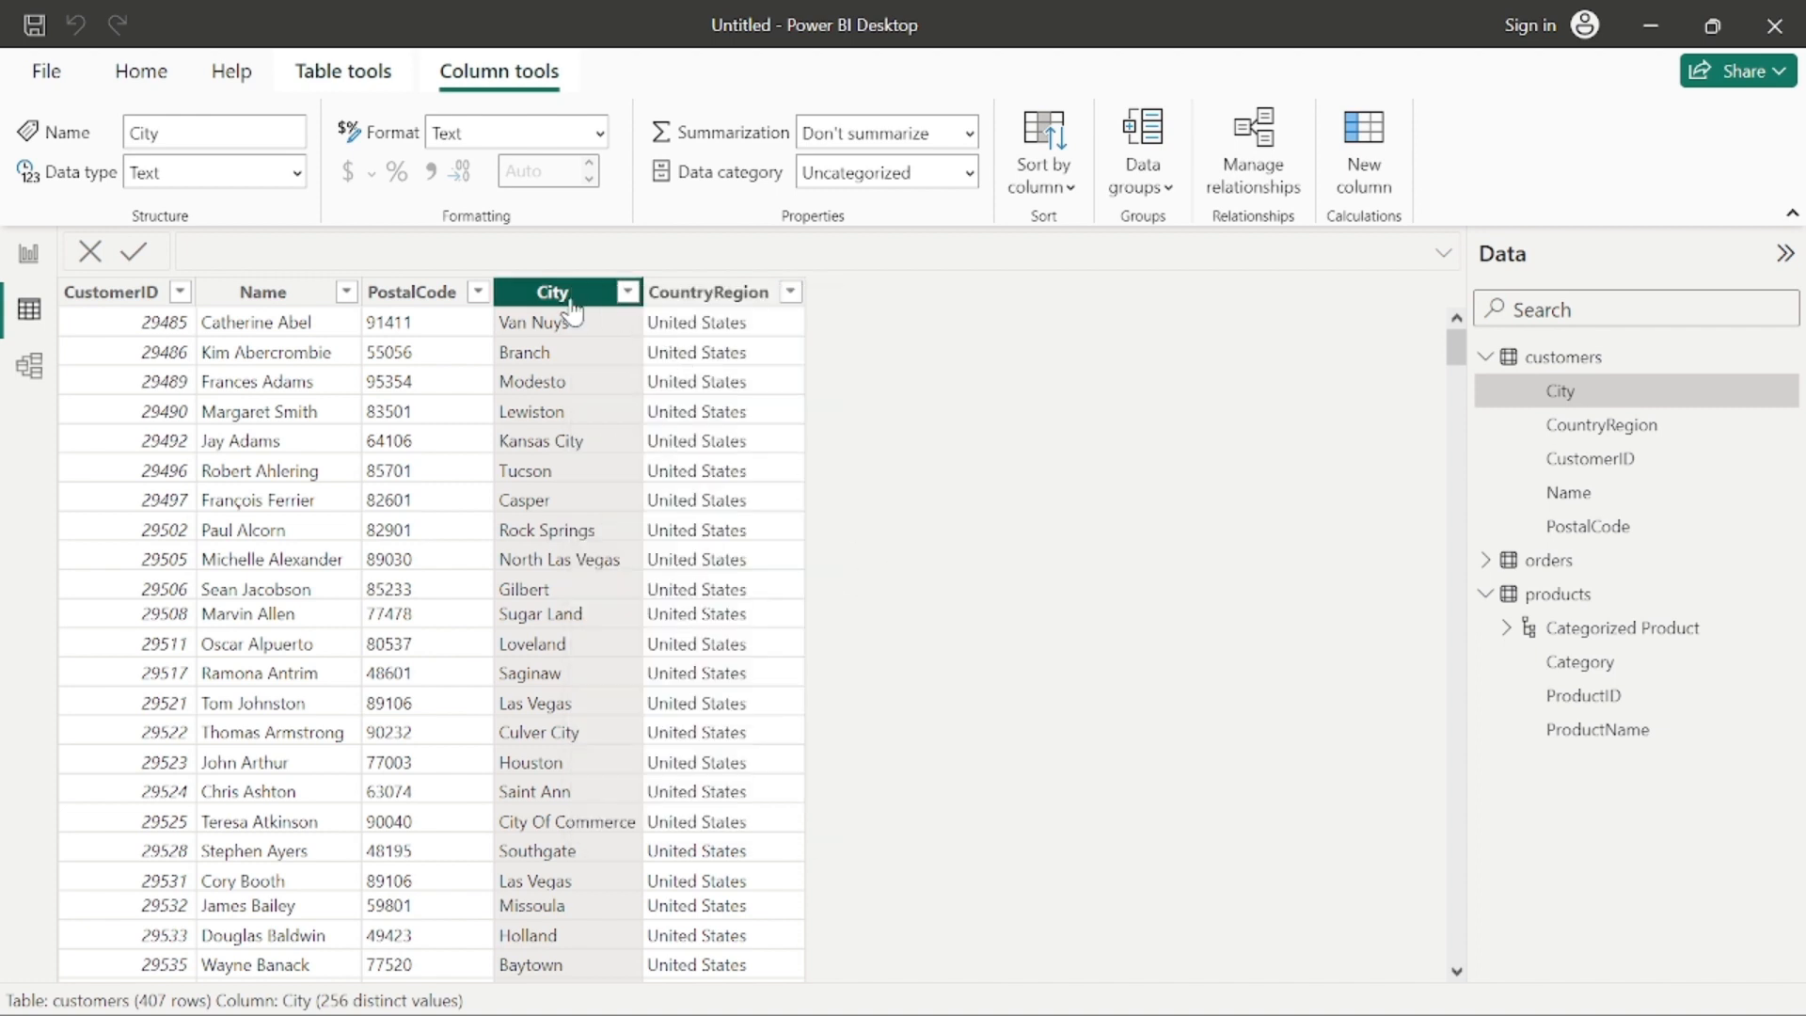
click(626, 291)
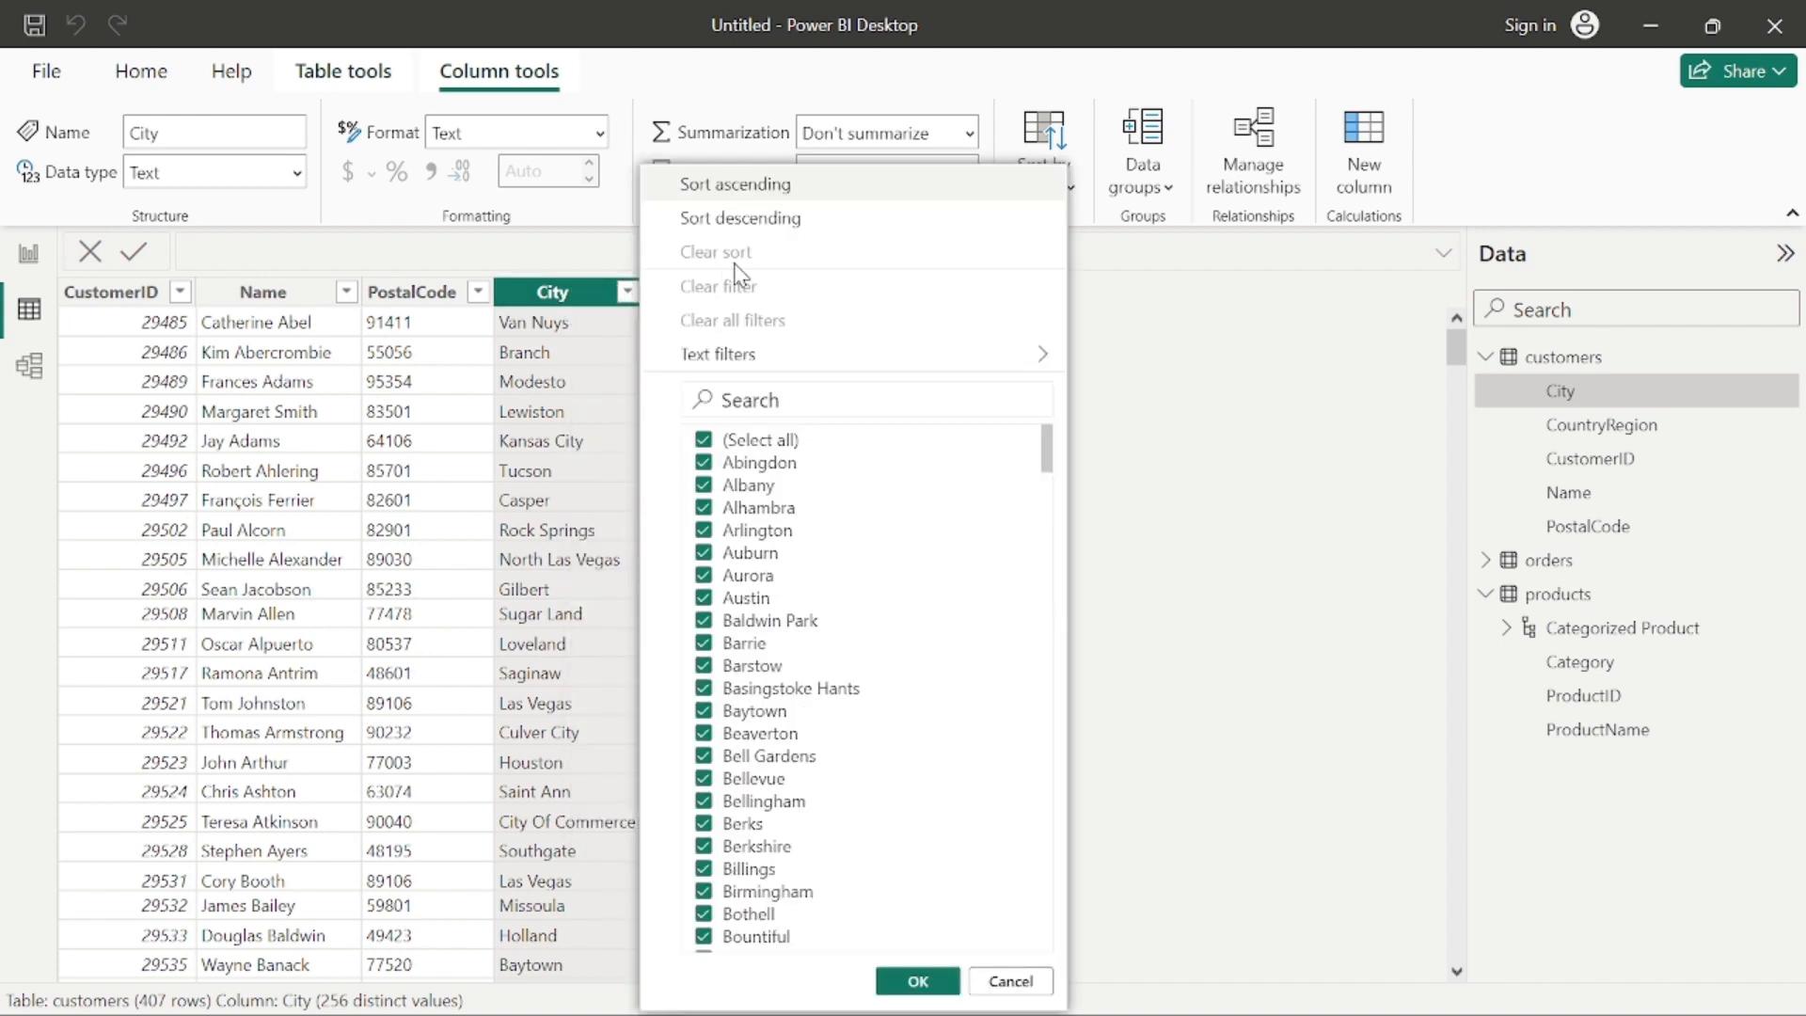
scroll(854, 678, down, 5)
scroll(854, 678, up, 1)
click(1213, 539)
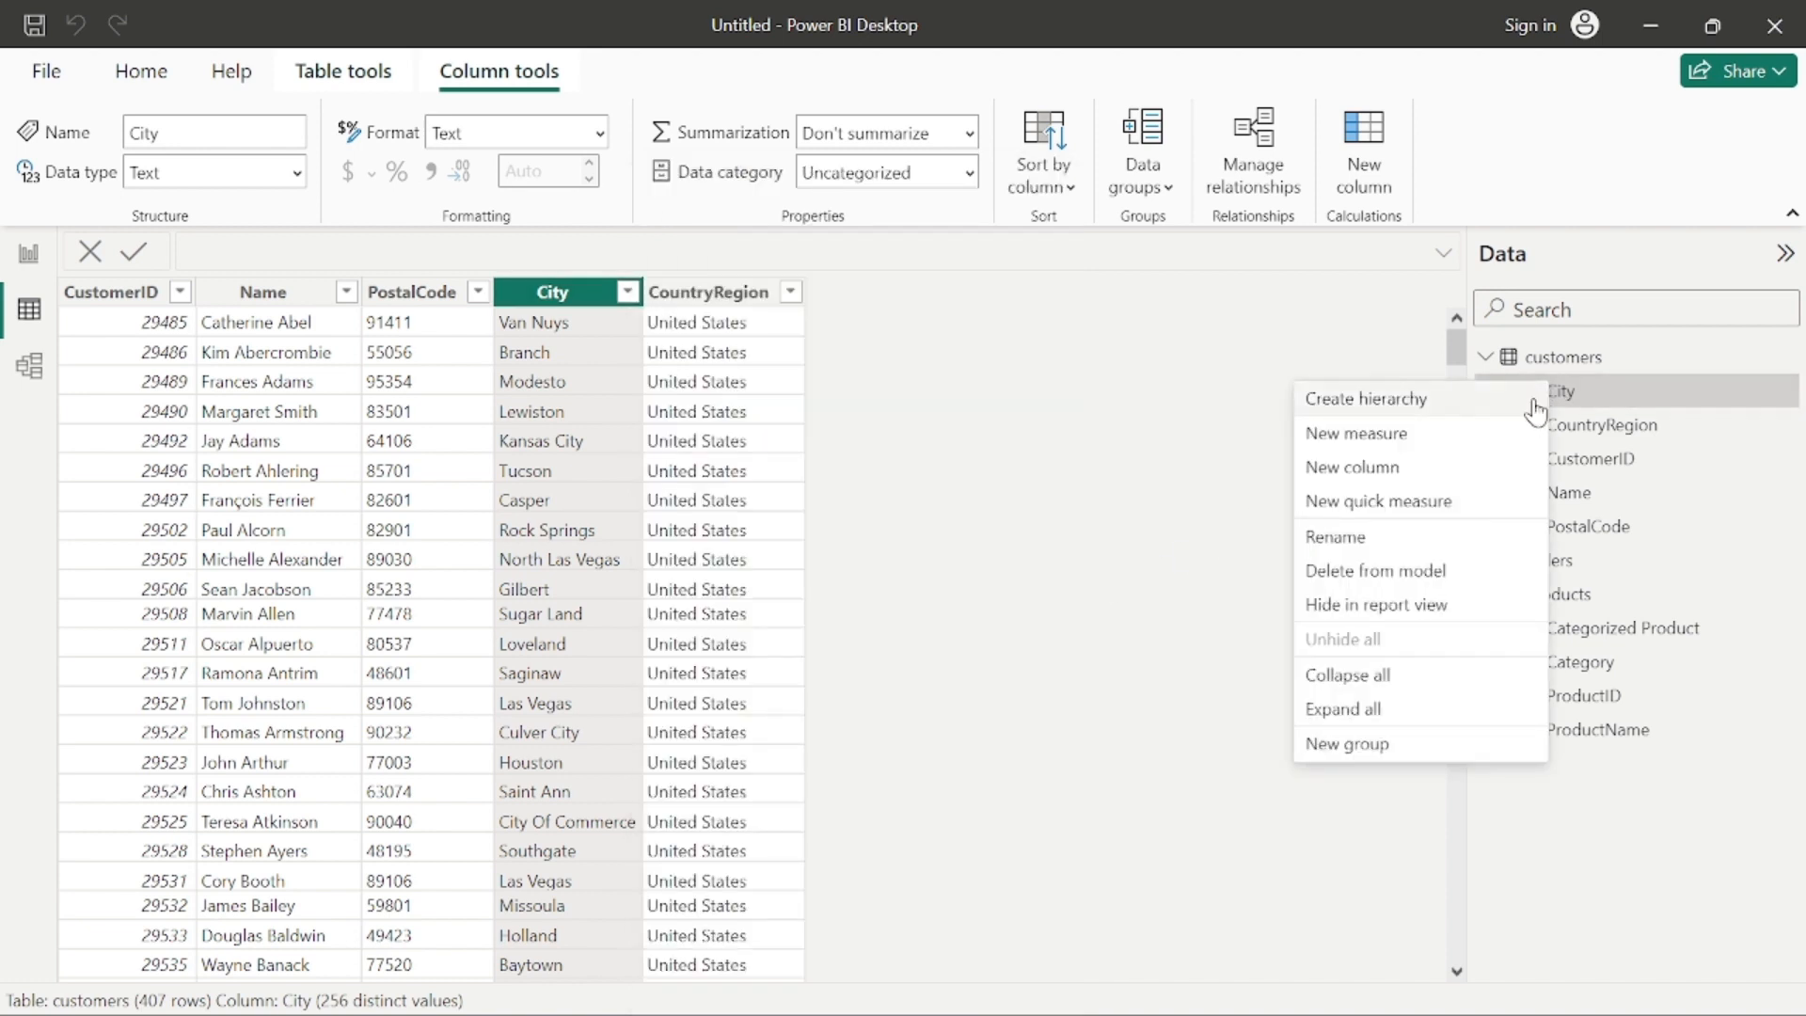
click(1187, 739)
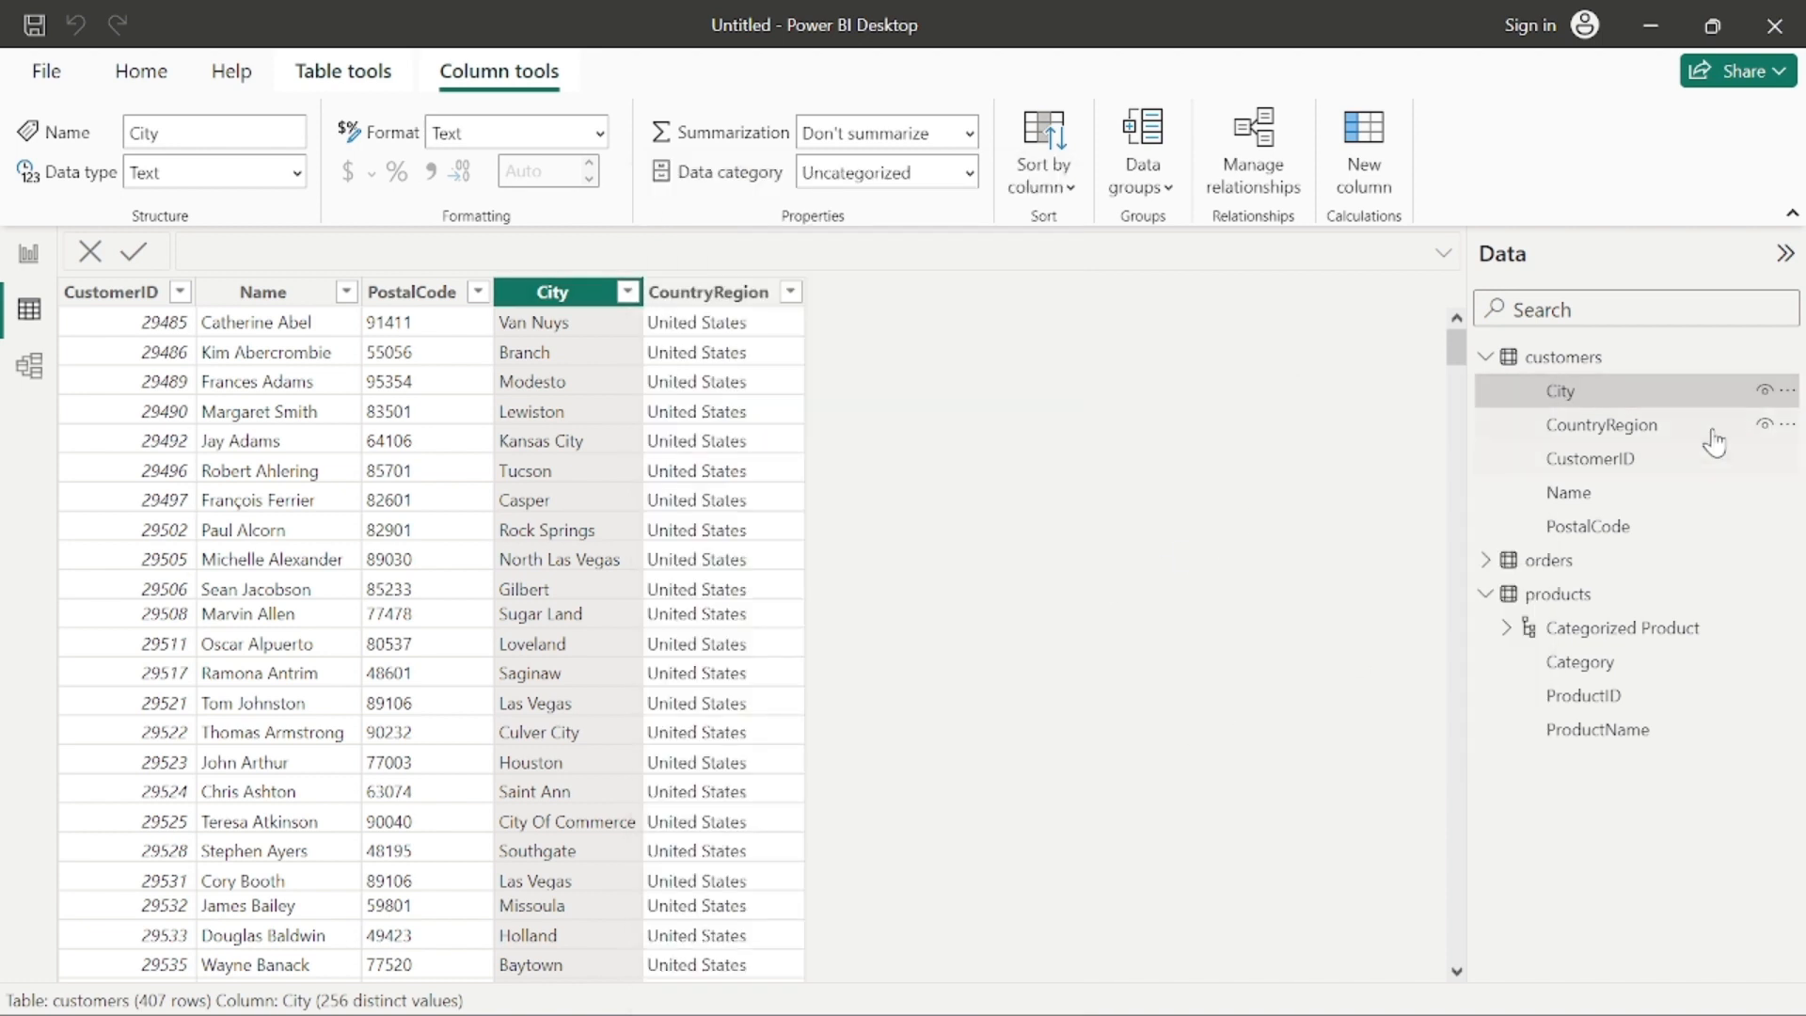
right_click(1775, 391)
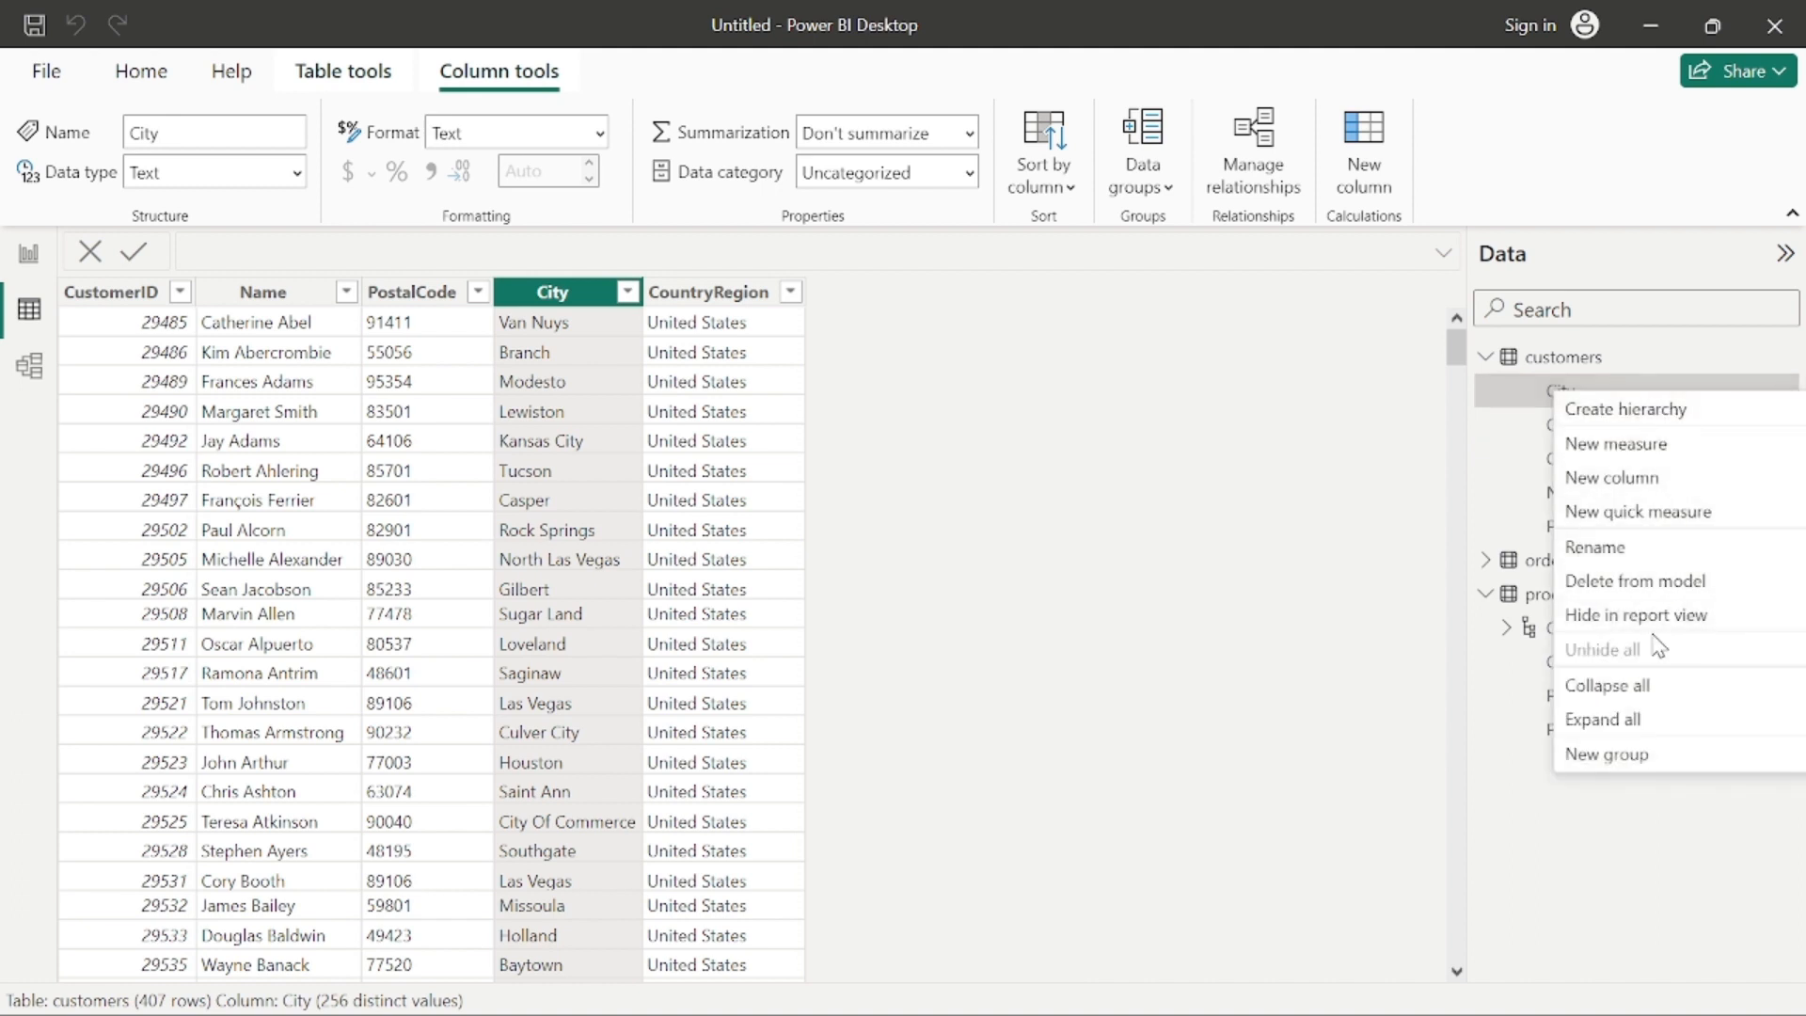
click(1275, 647)
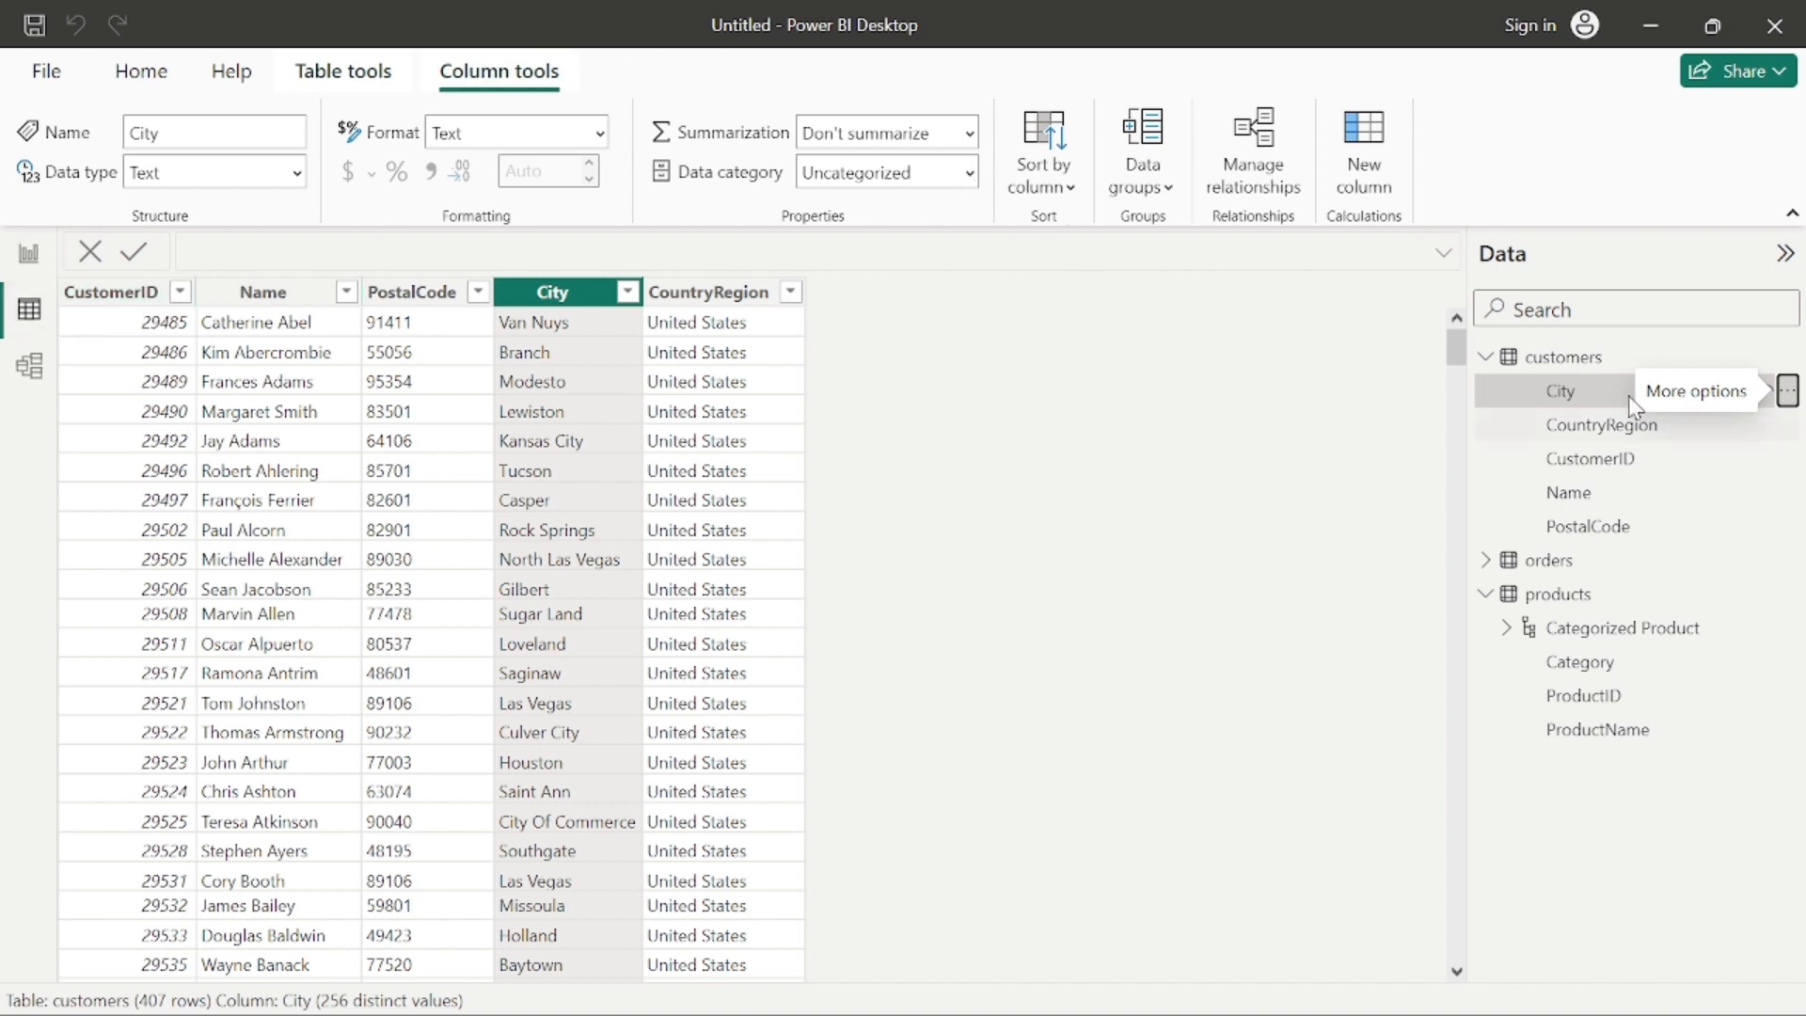
click(731, 301)
click(554, 299)
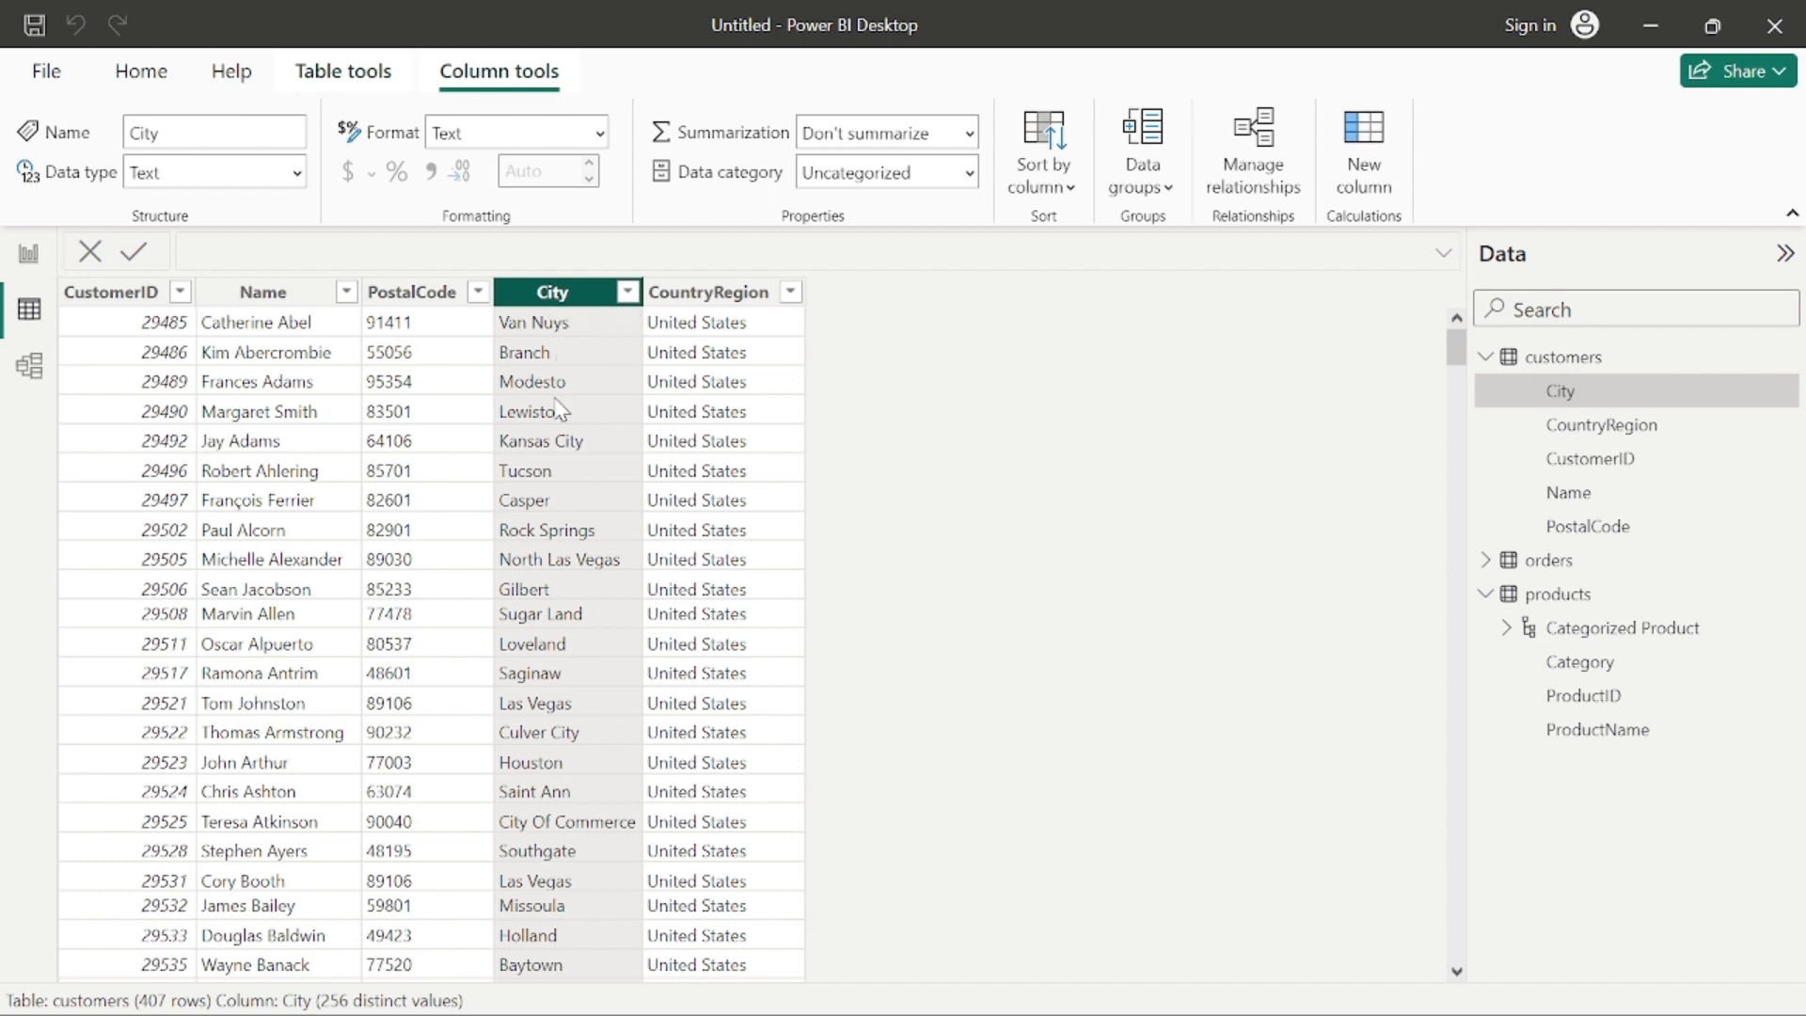
right_click(555, 303)
double_click(535, 293)
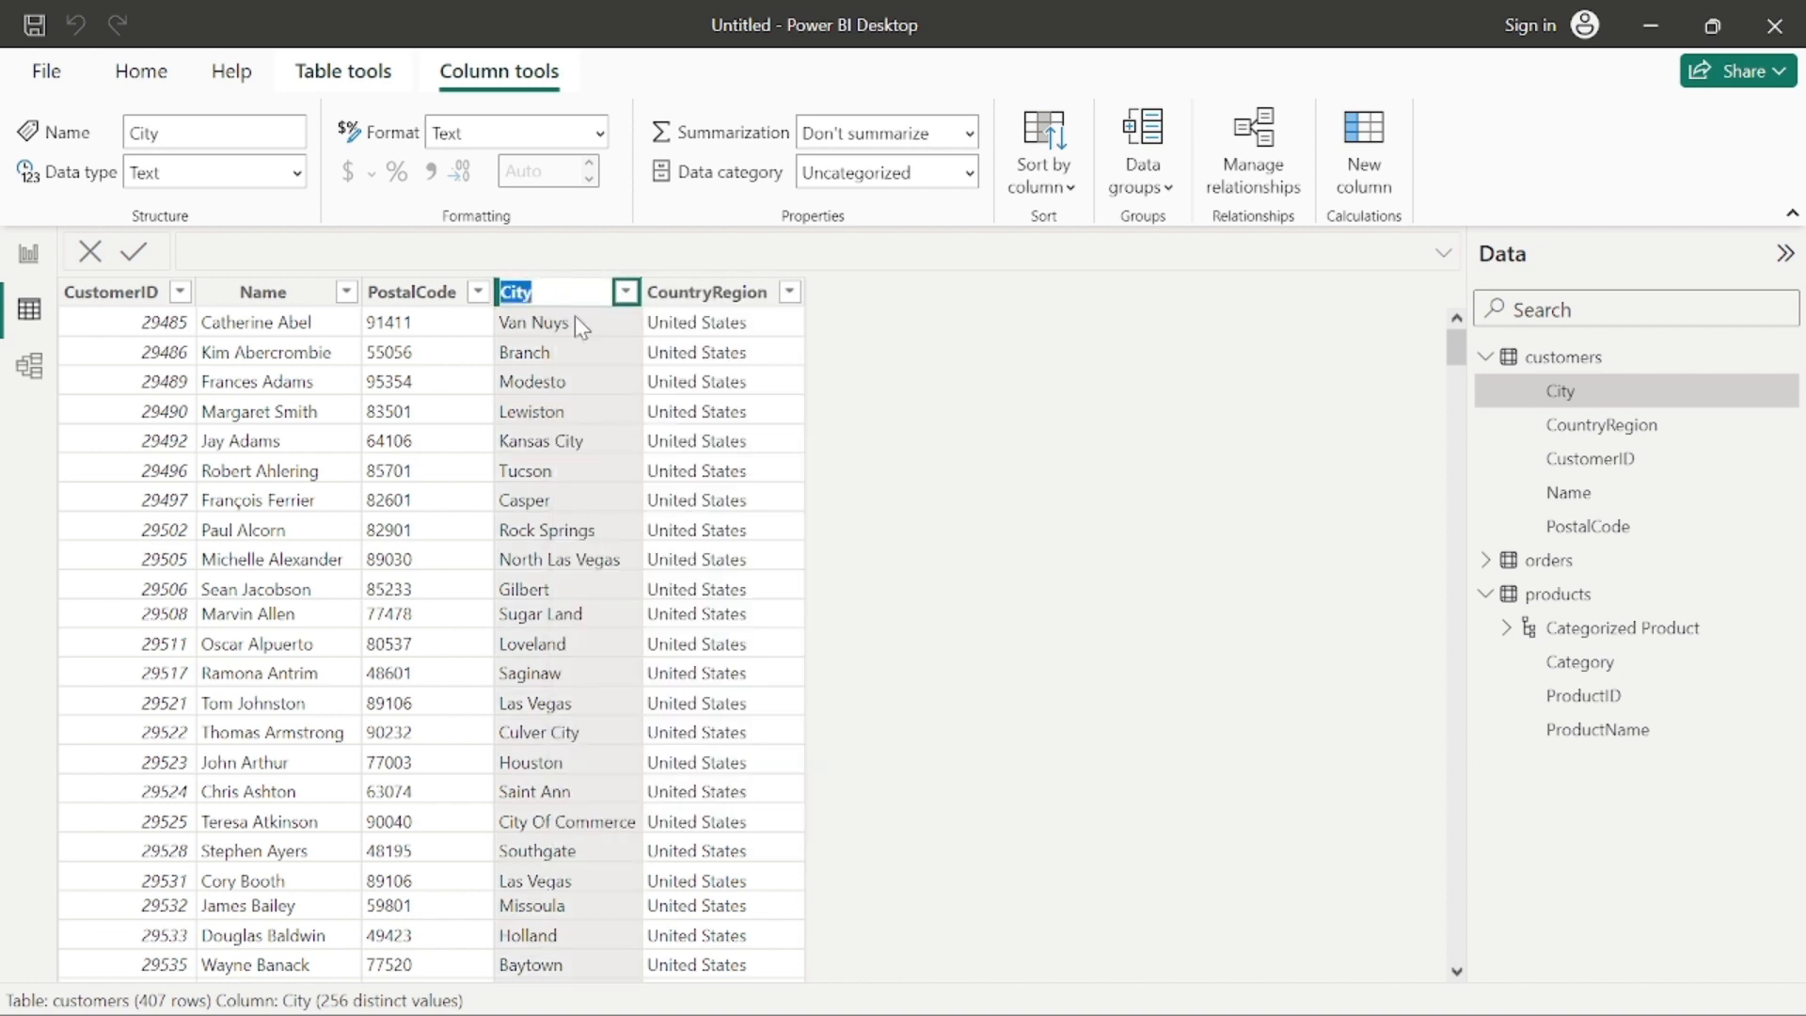
click(762, 352)
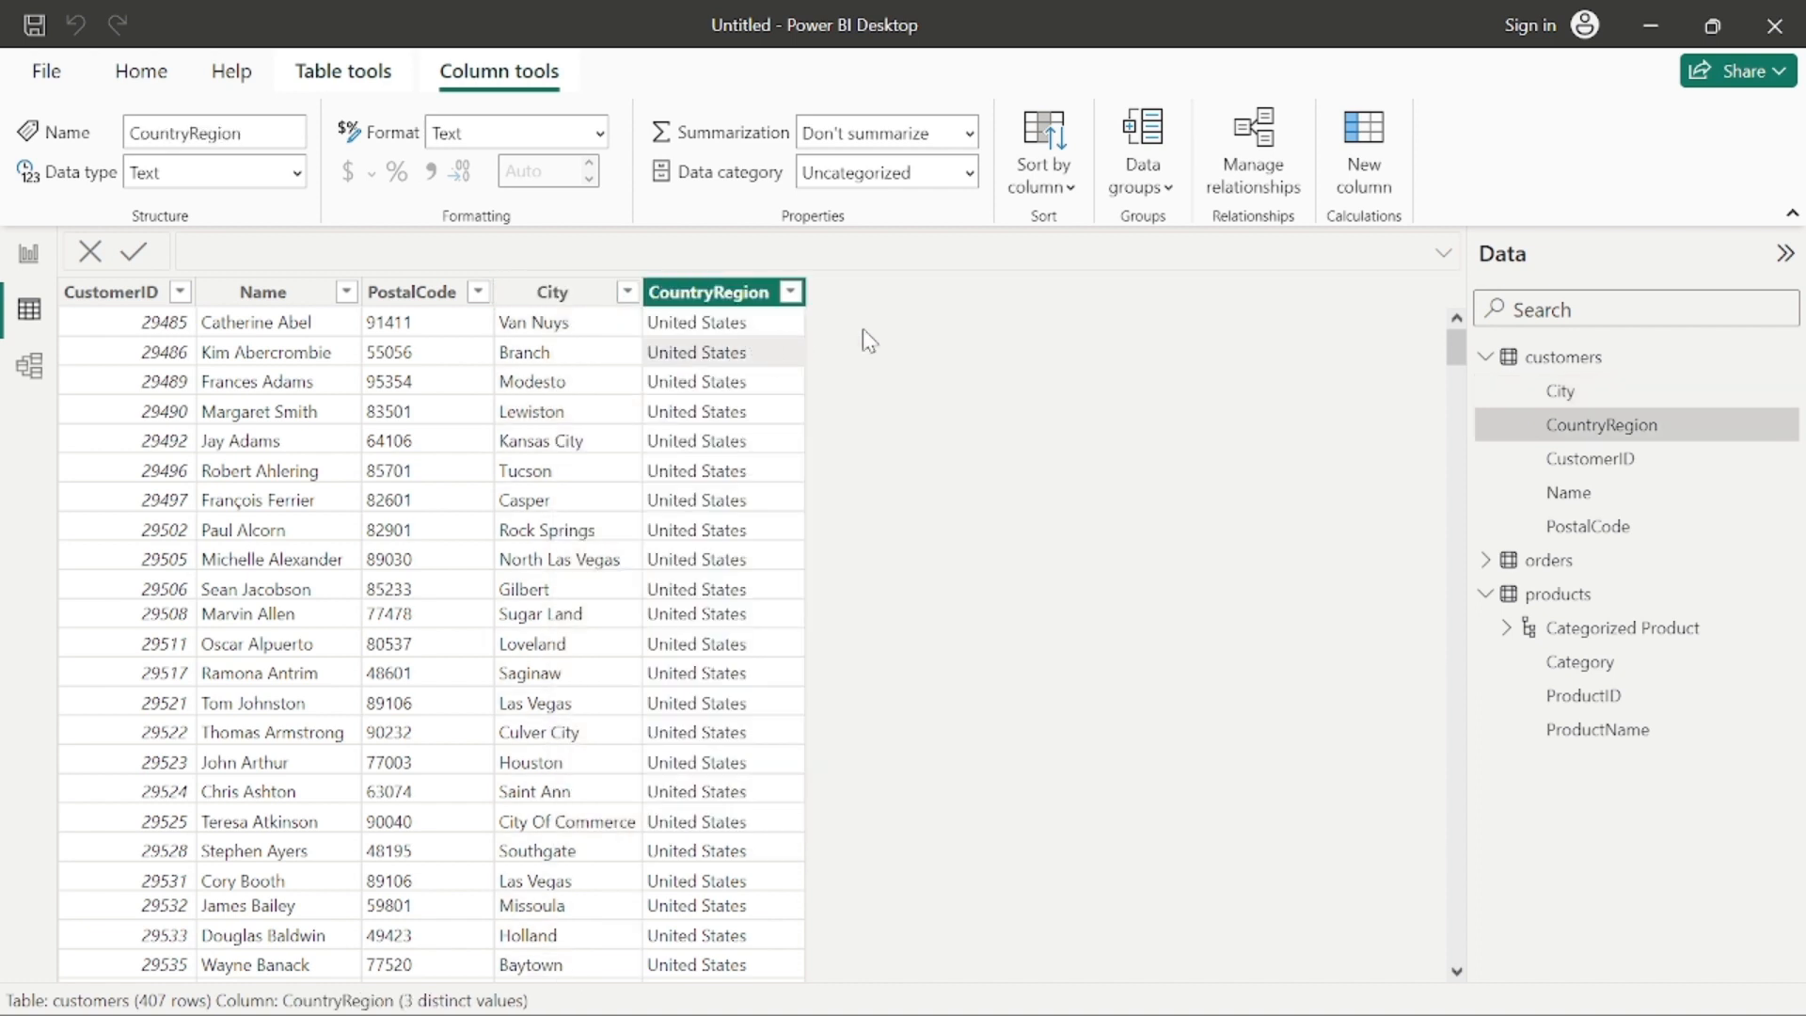
Step: Set the data category of the City column in the customers table to City
click(553, 293)
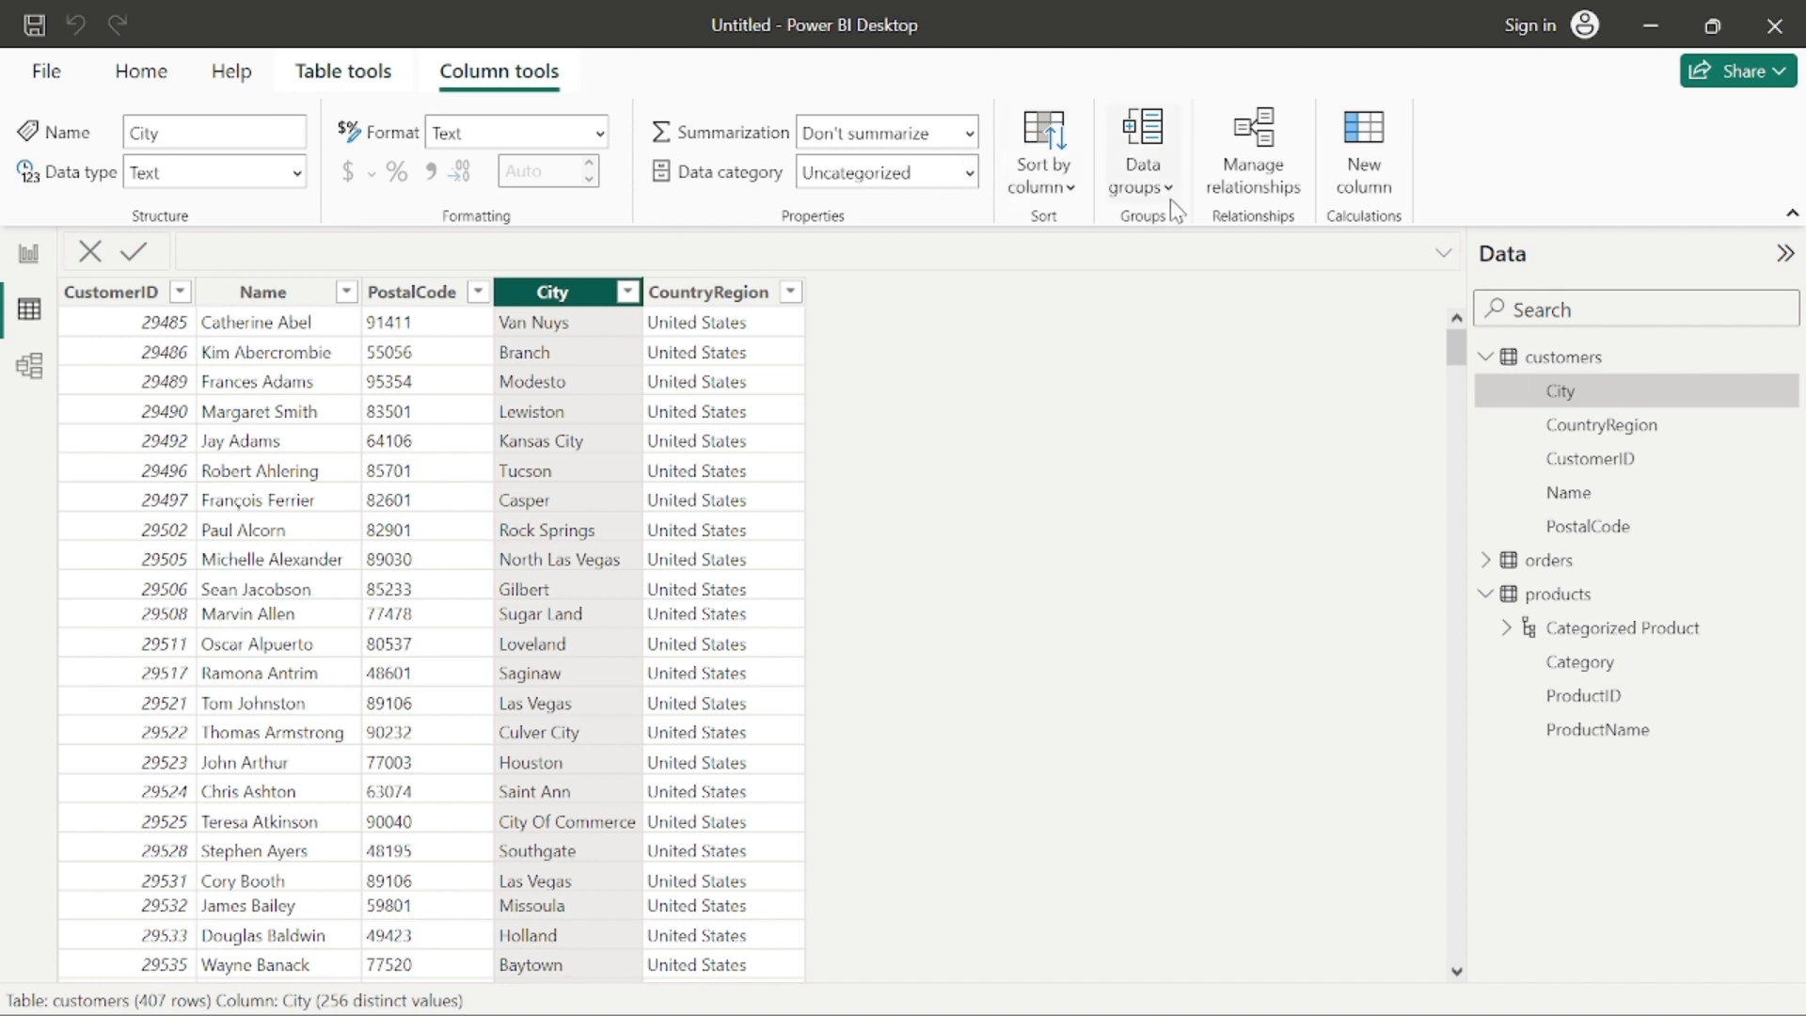
right_click(1562, 400)
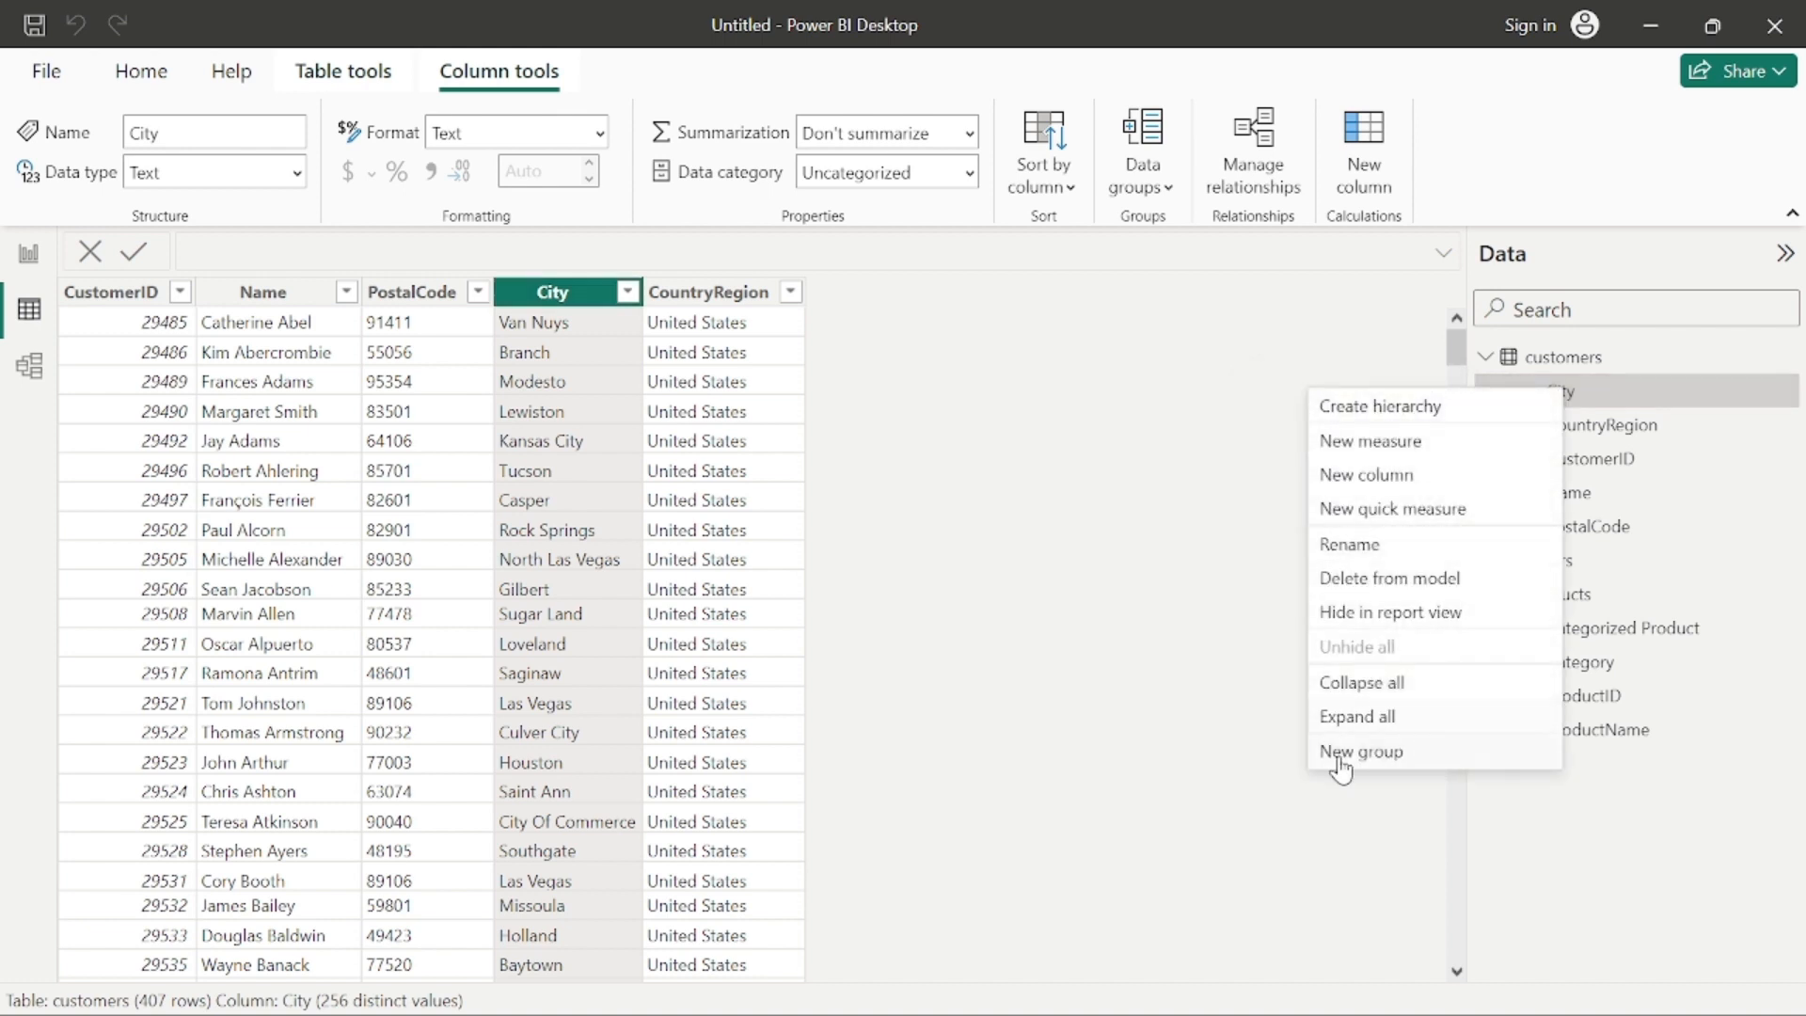
click(1197, 772)
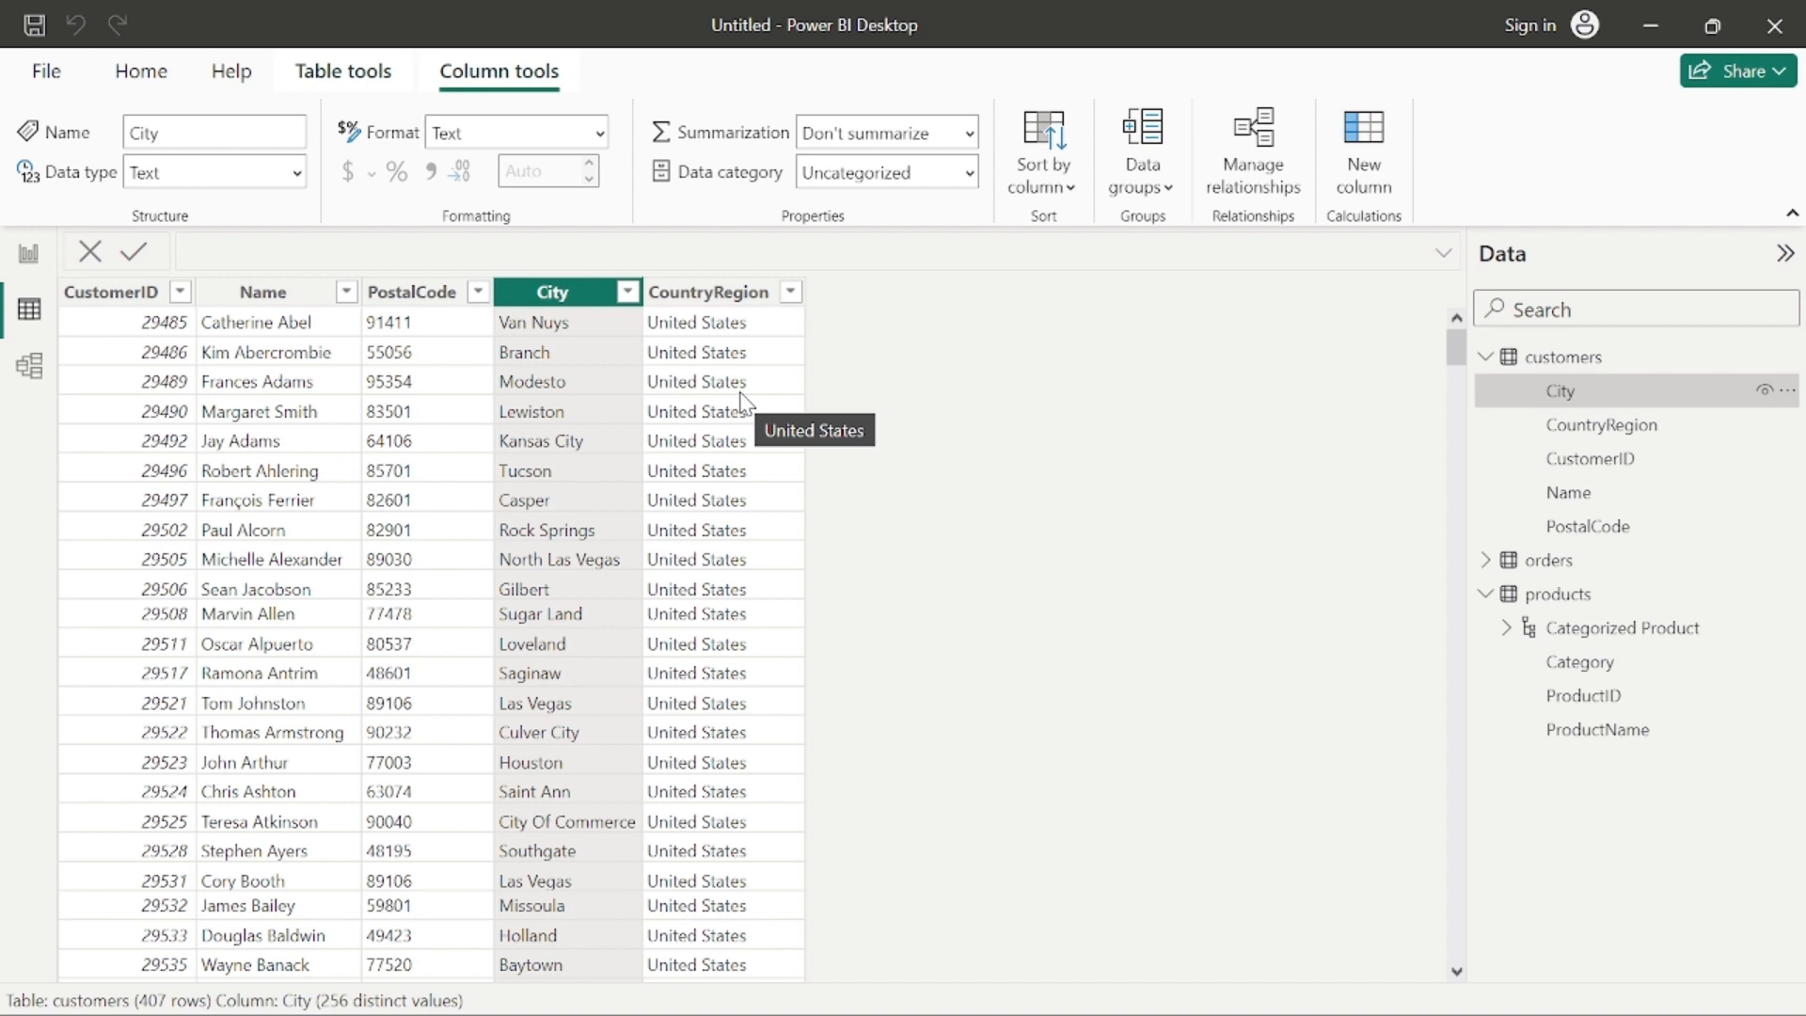
click(918, 165)
click(880, 339)
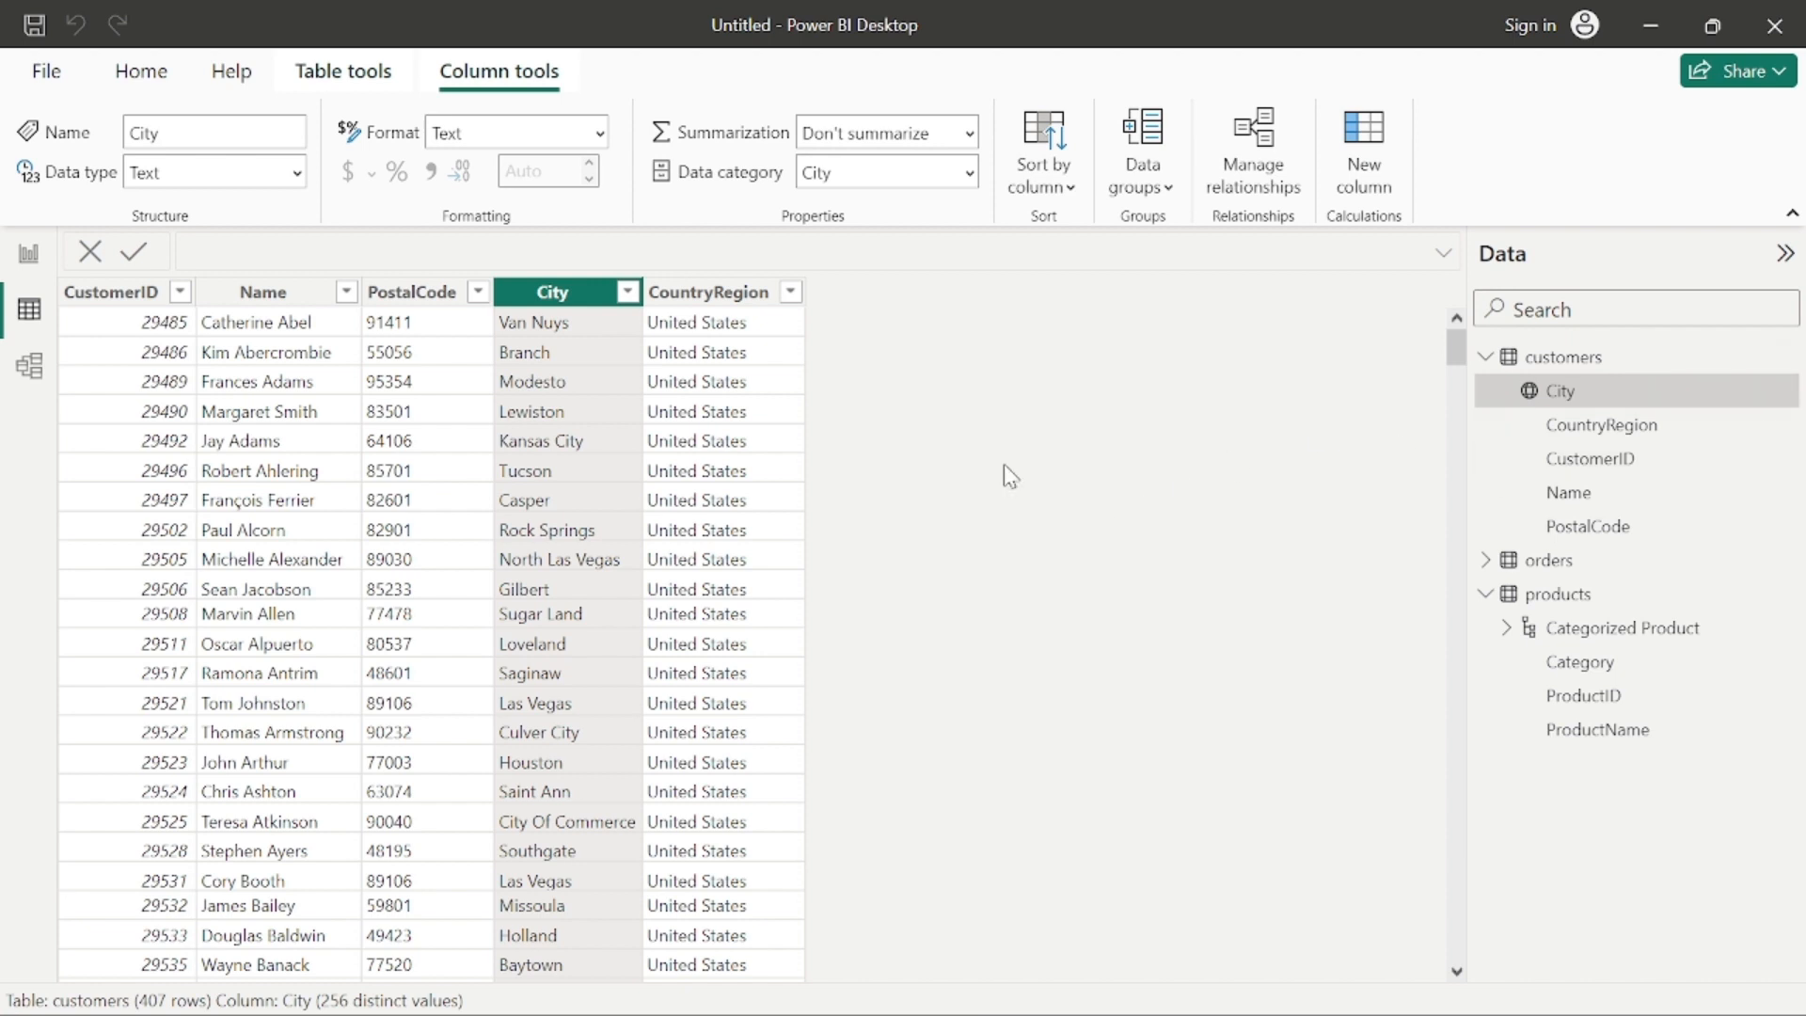
Step: Check the City and CountryRegion columns of the customers table, and expand the orders table to view its fields
click(546, 363)
click(753, 381)
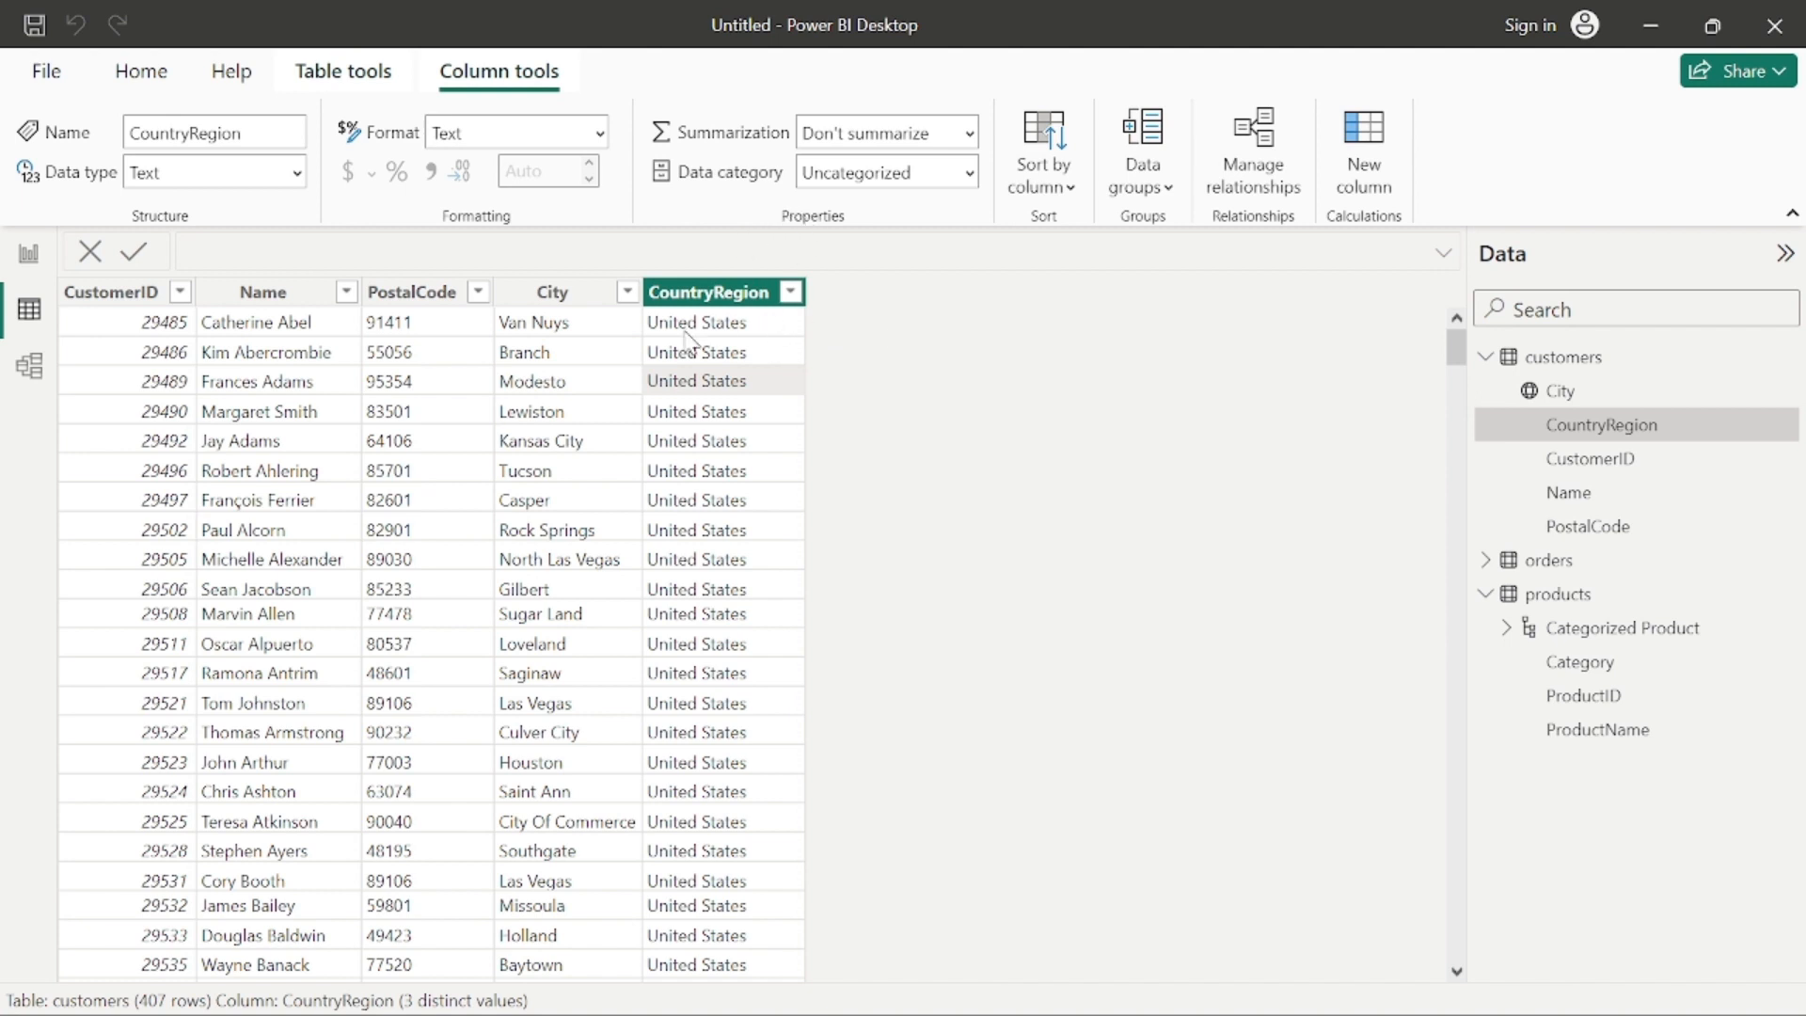
click(594, 303)
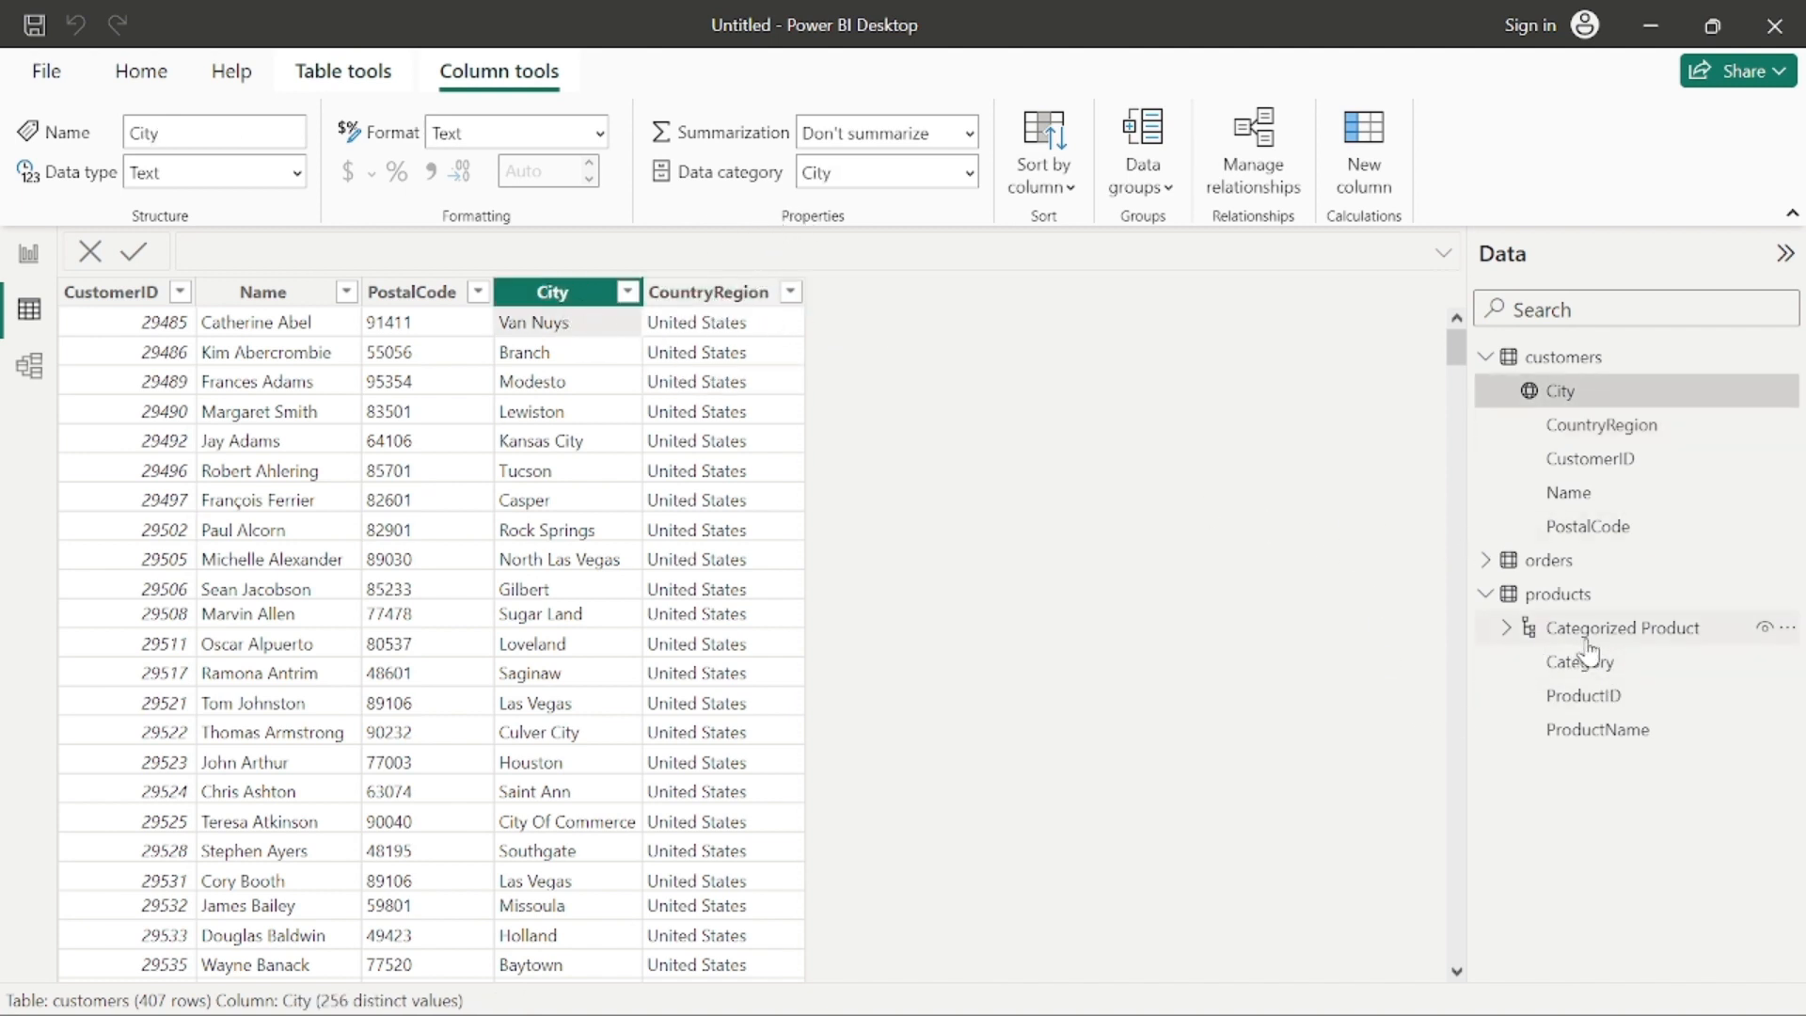
click(1485, 561)
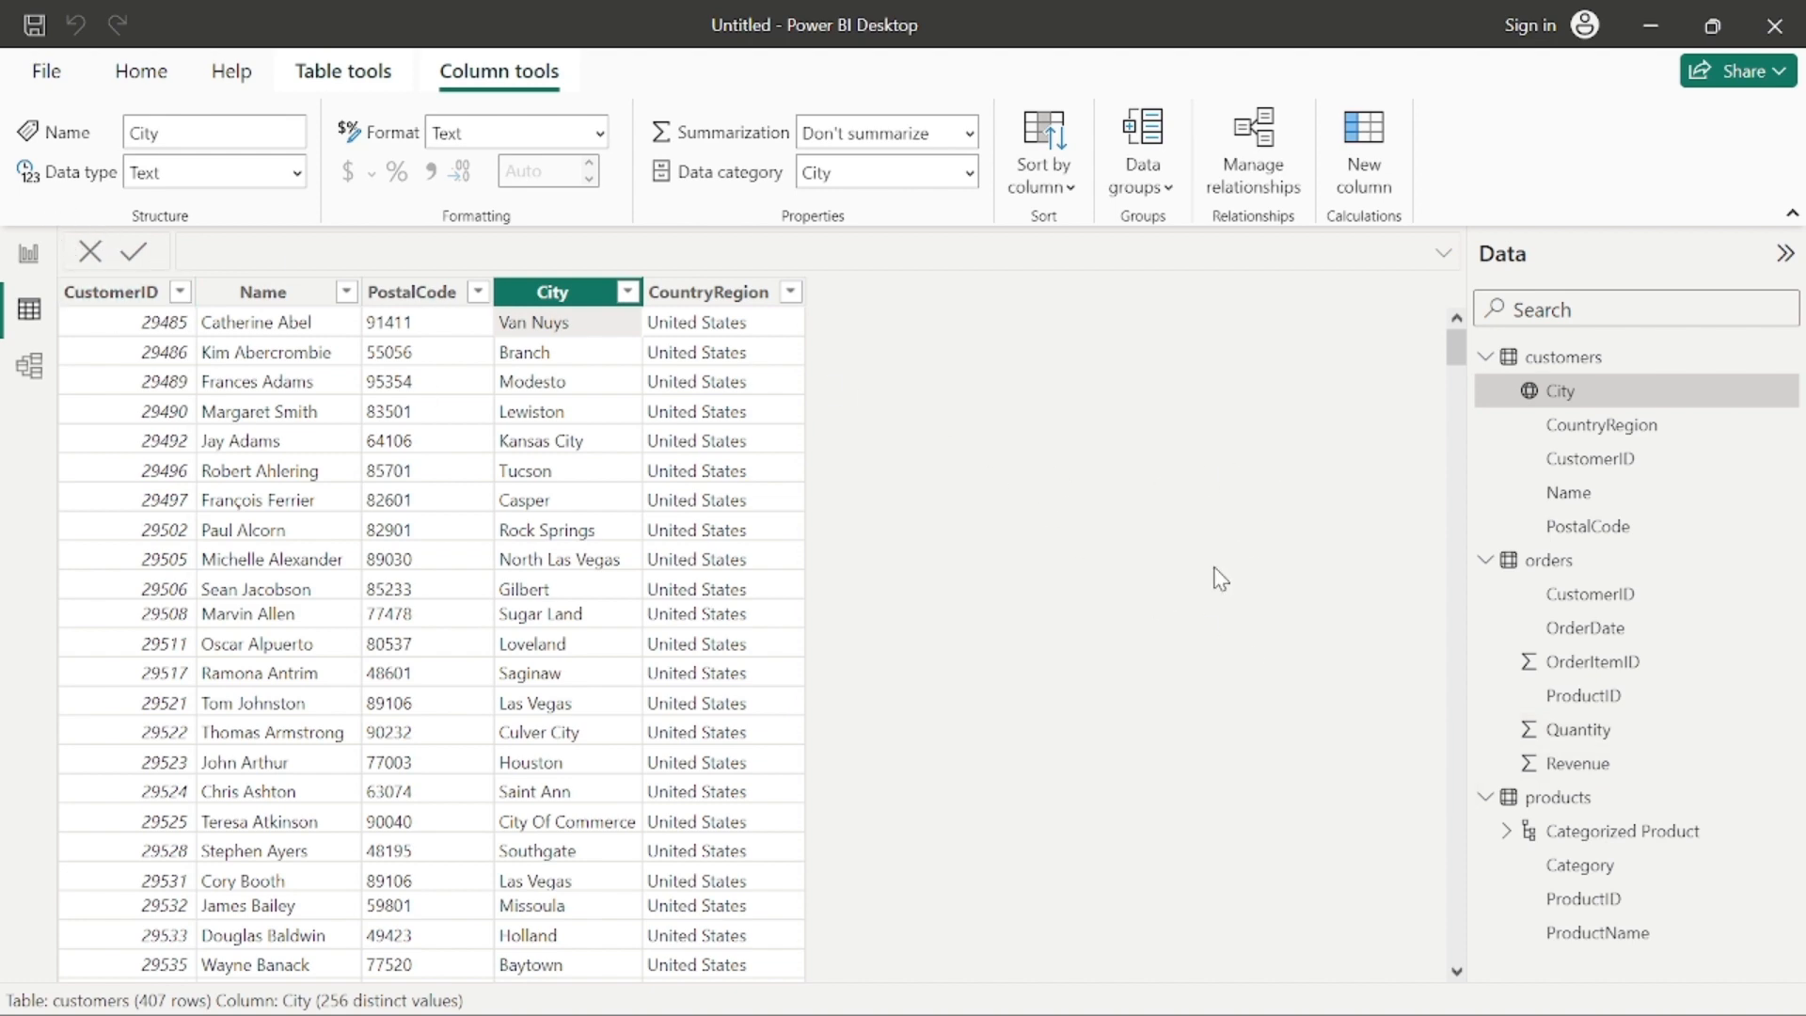
scroll(1220, 578, down, 2)
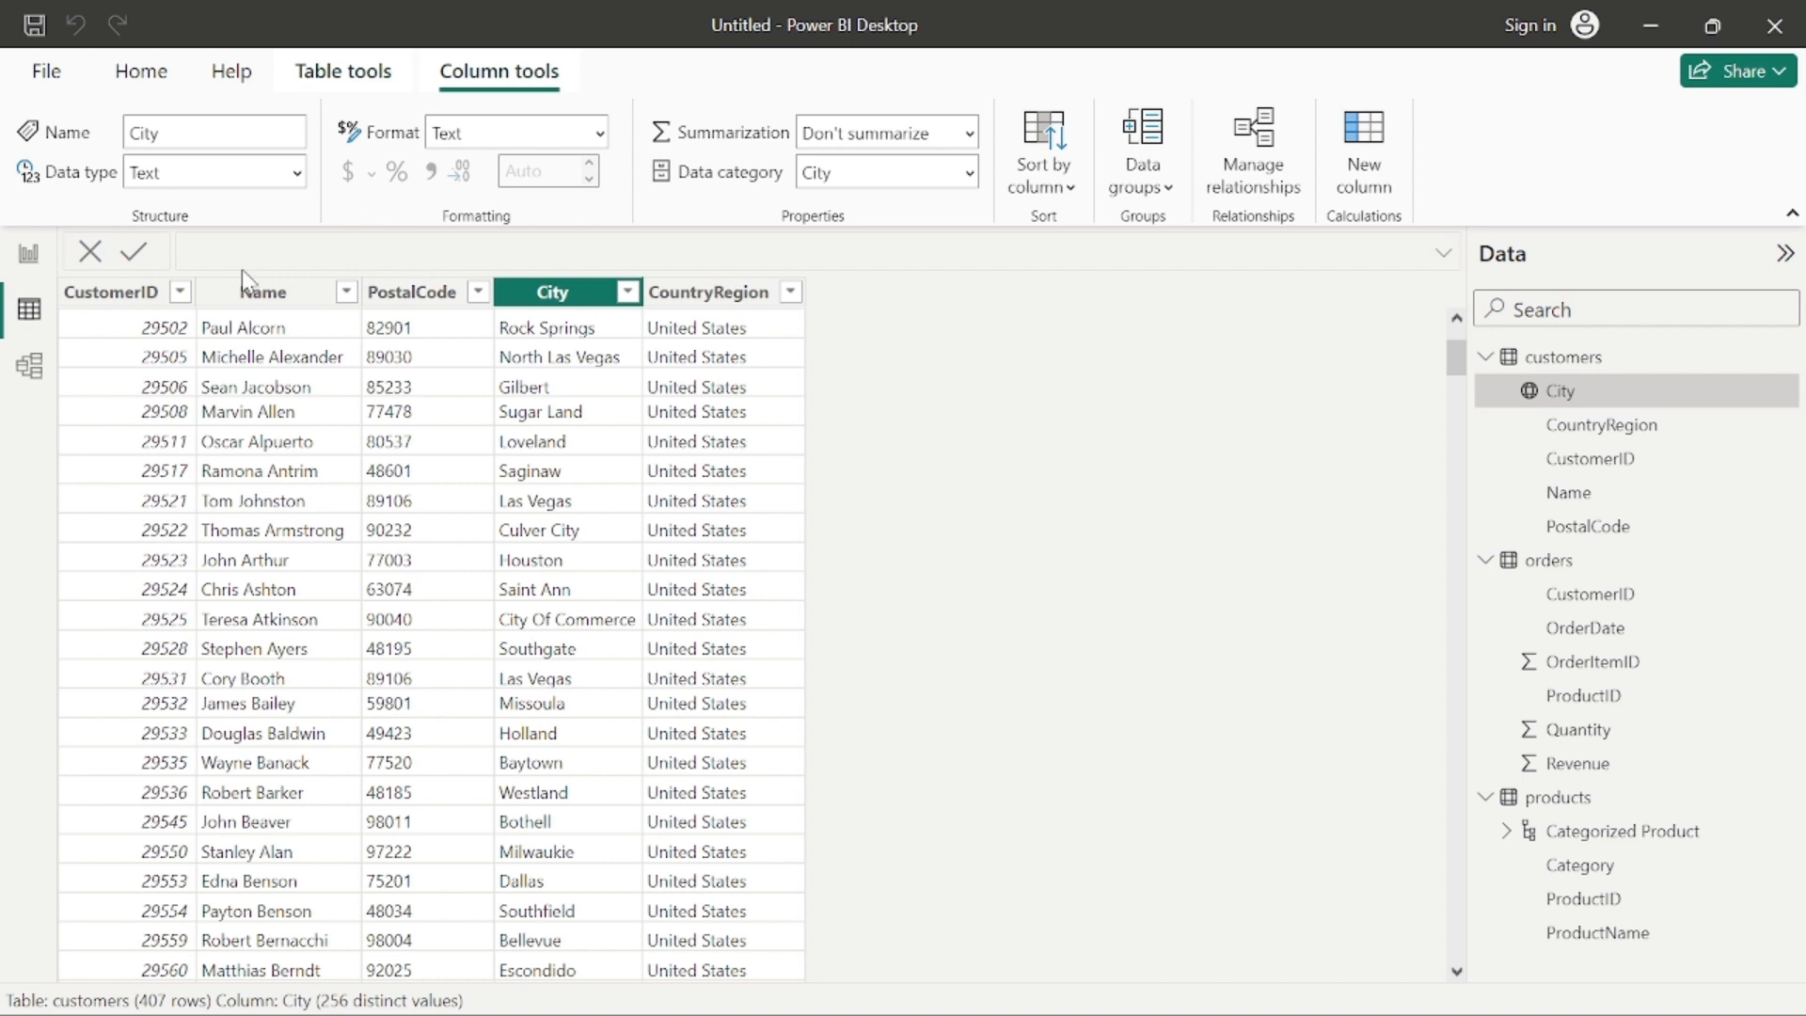
Step: Review the global Security options, including the Map and Filled Map visuals setting, and accept the dialog
click(58, 73)
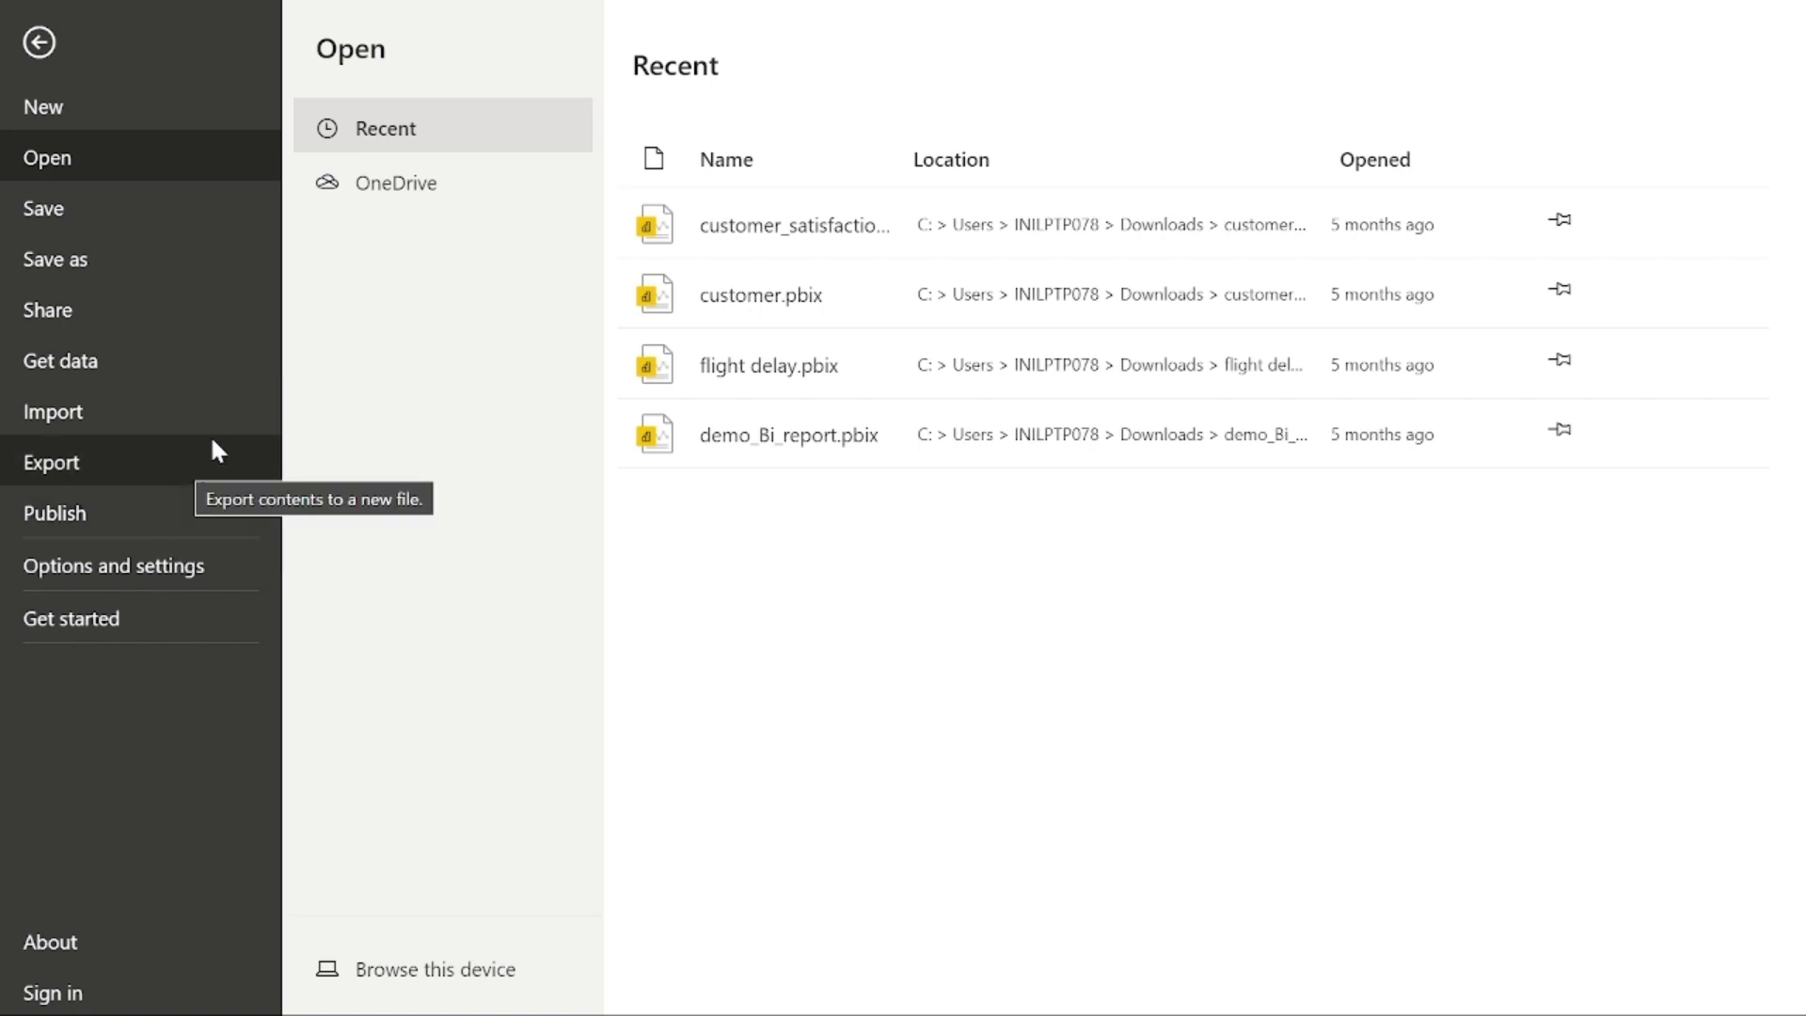
click(109, 565)
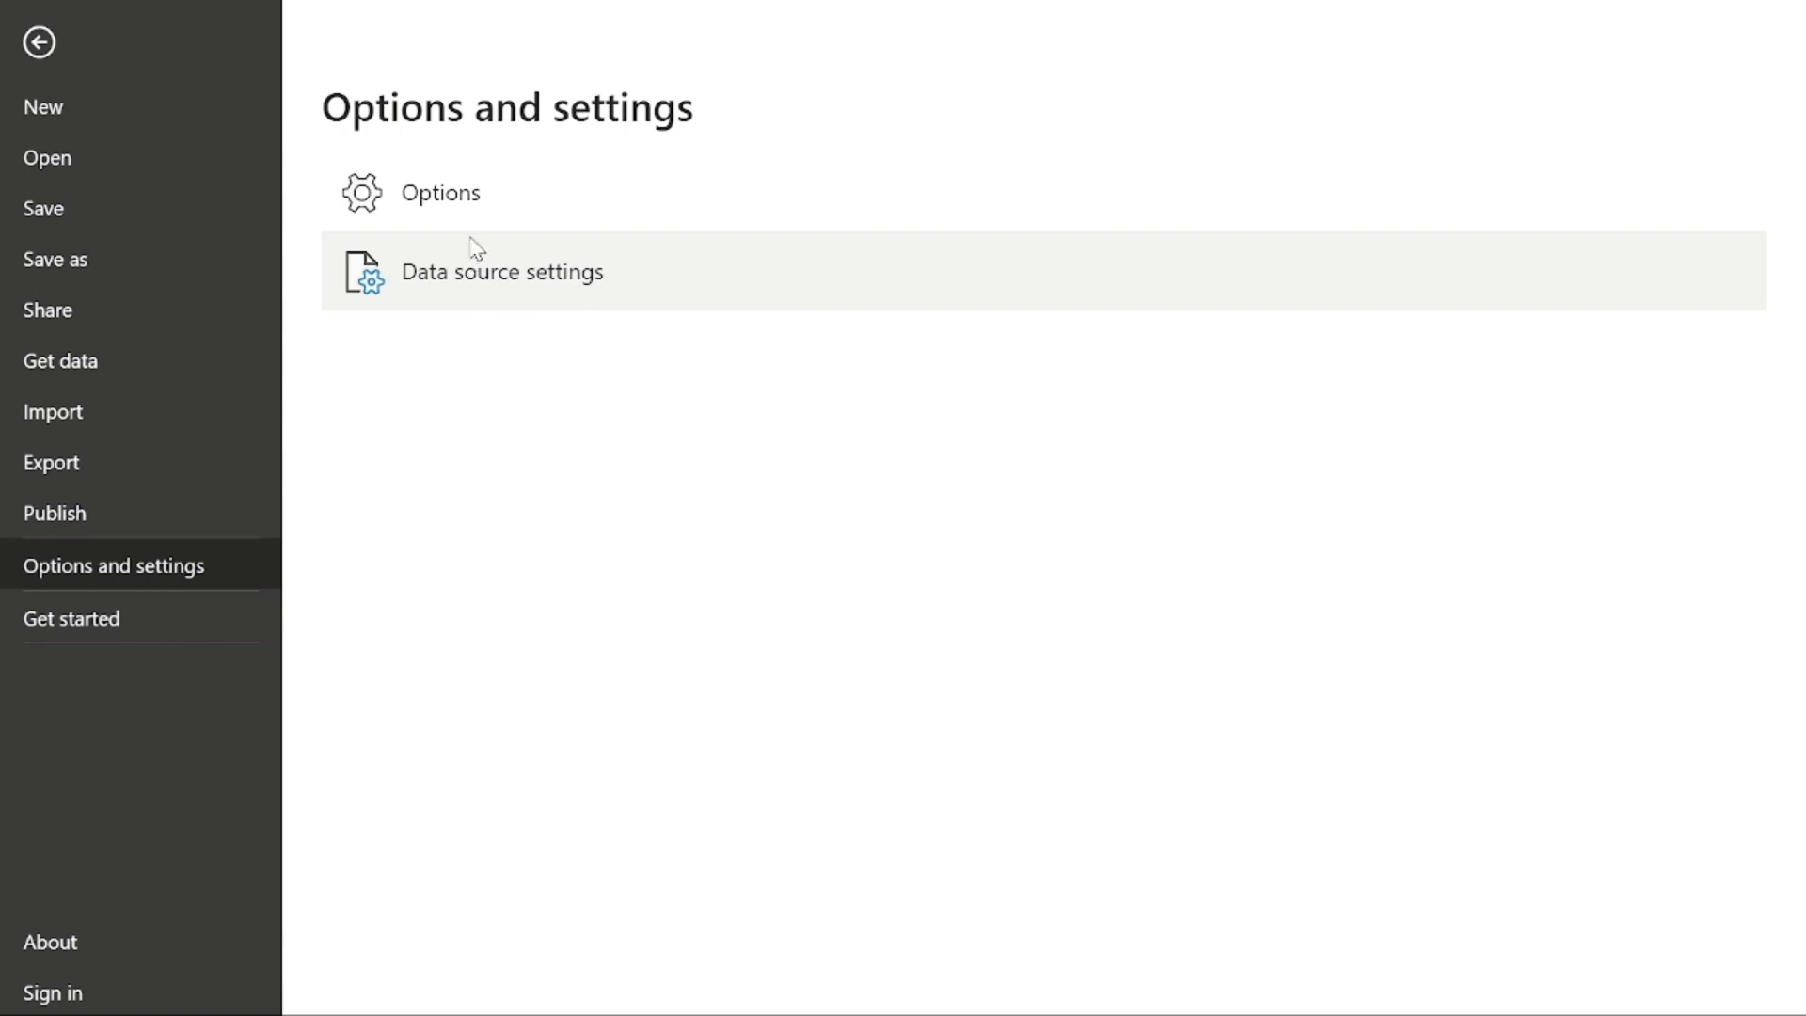
key(Escape)
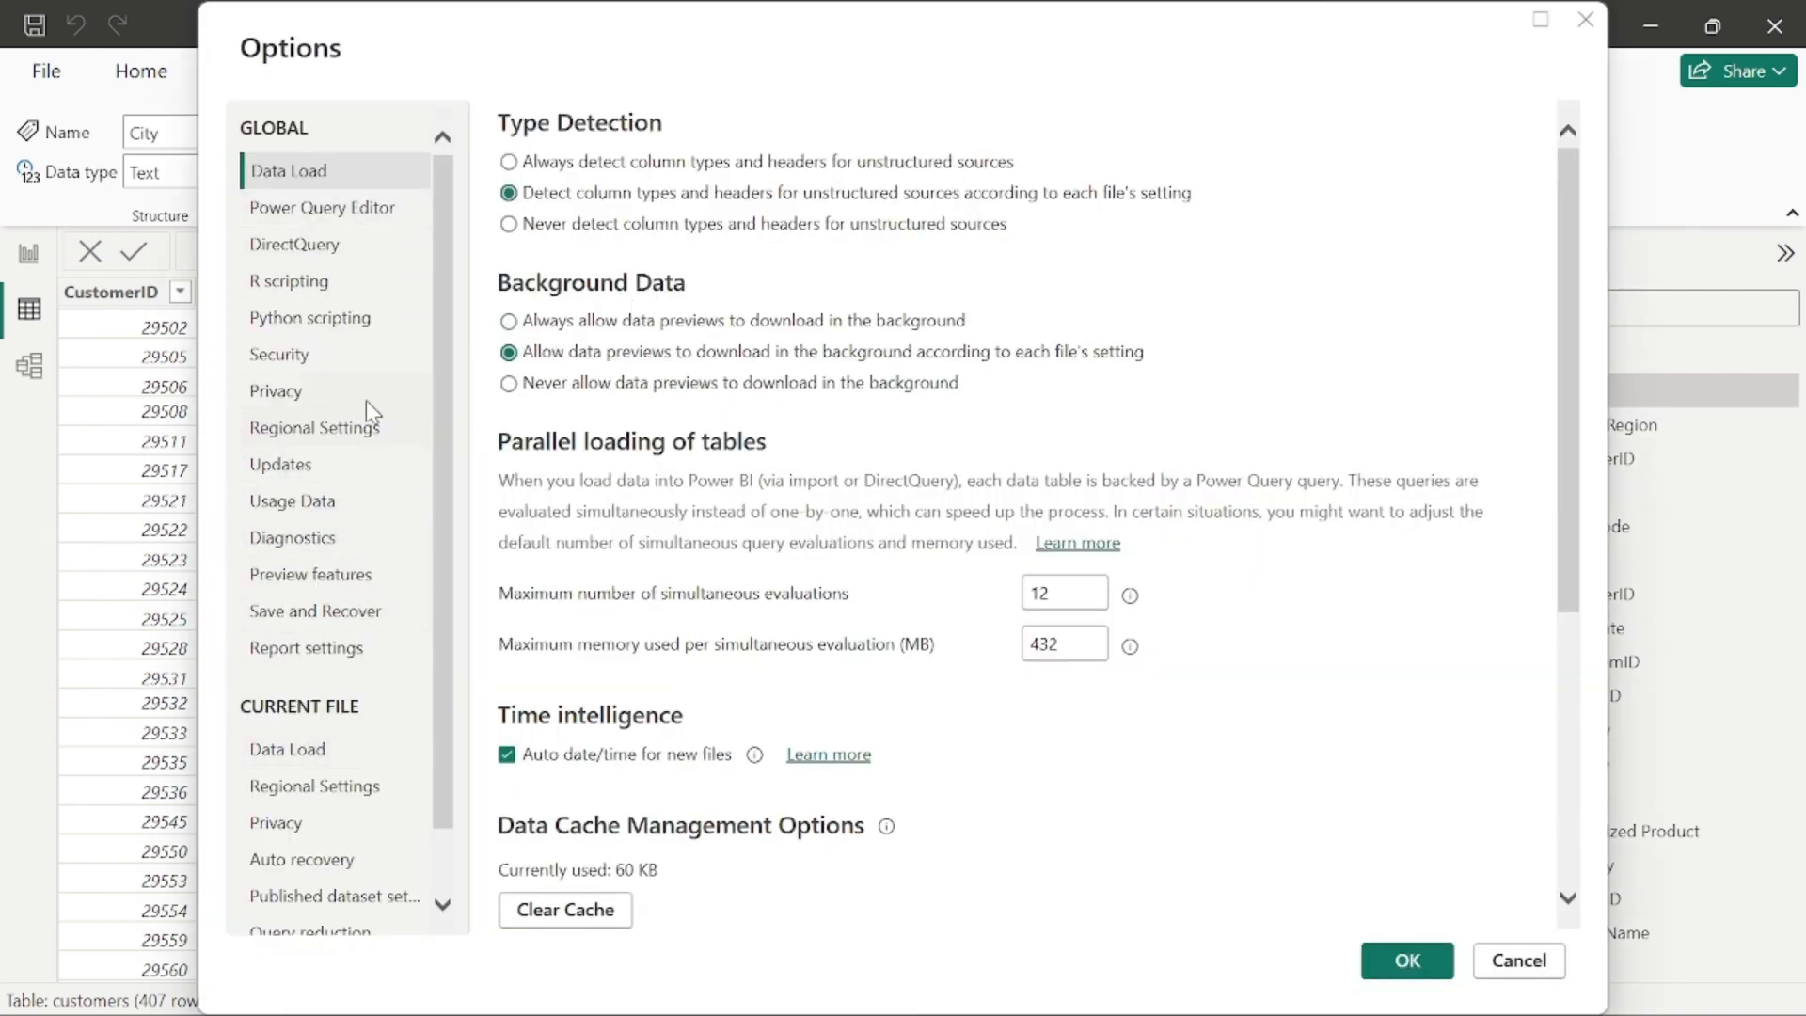
click(357, 365)
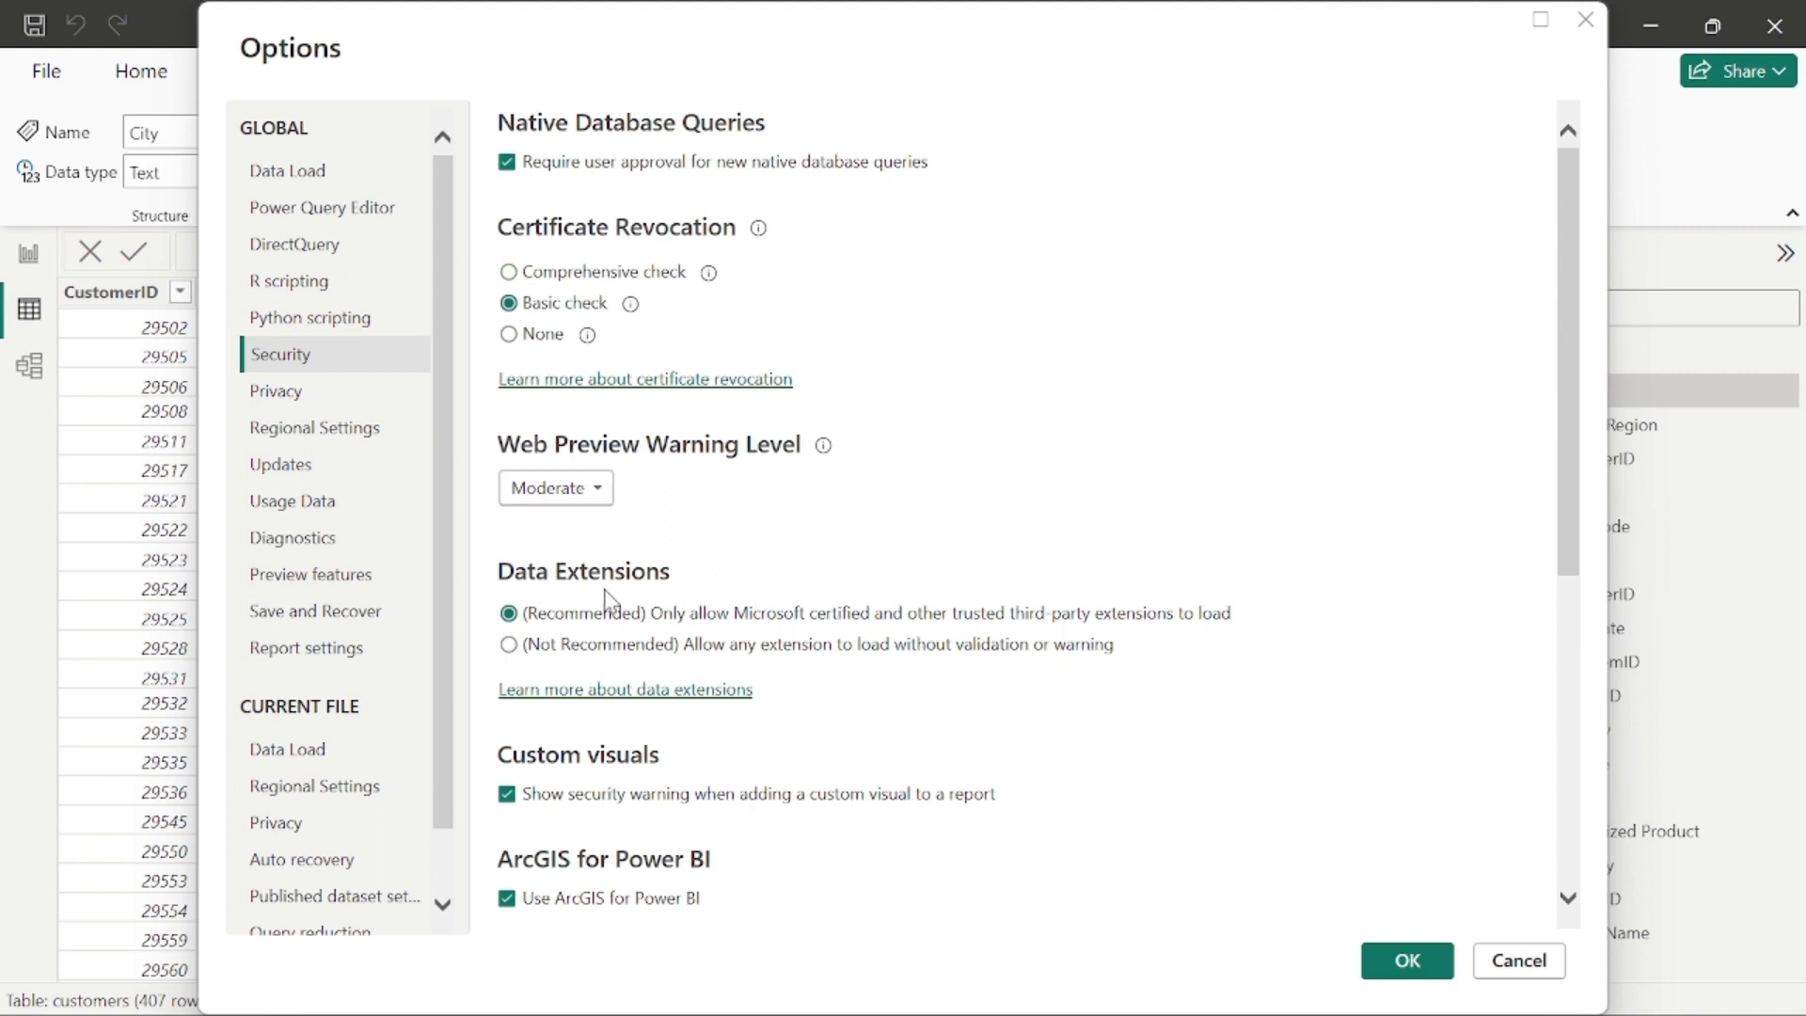
scroll(734, 576, down, 2)
scroll(729, 583, down, 1)
scroll(612, 743, down, 2)
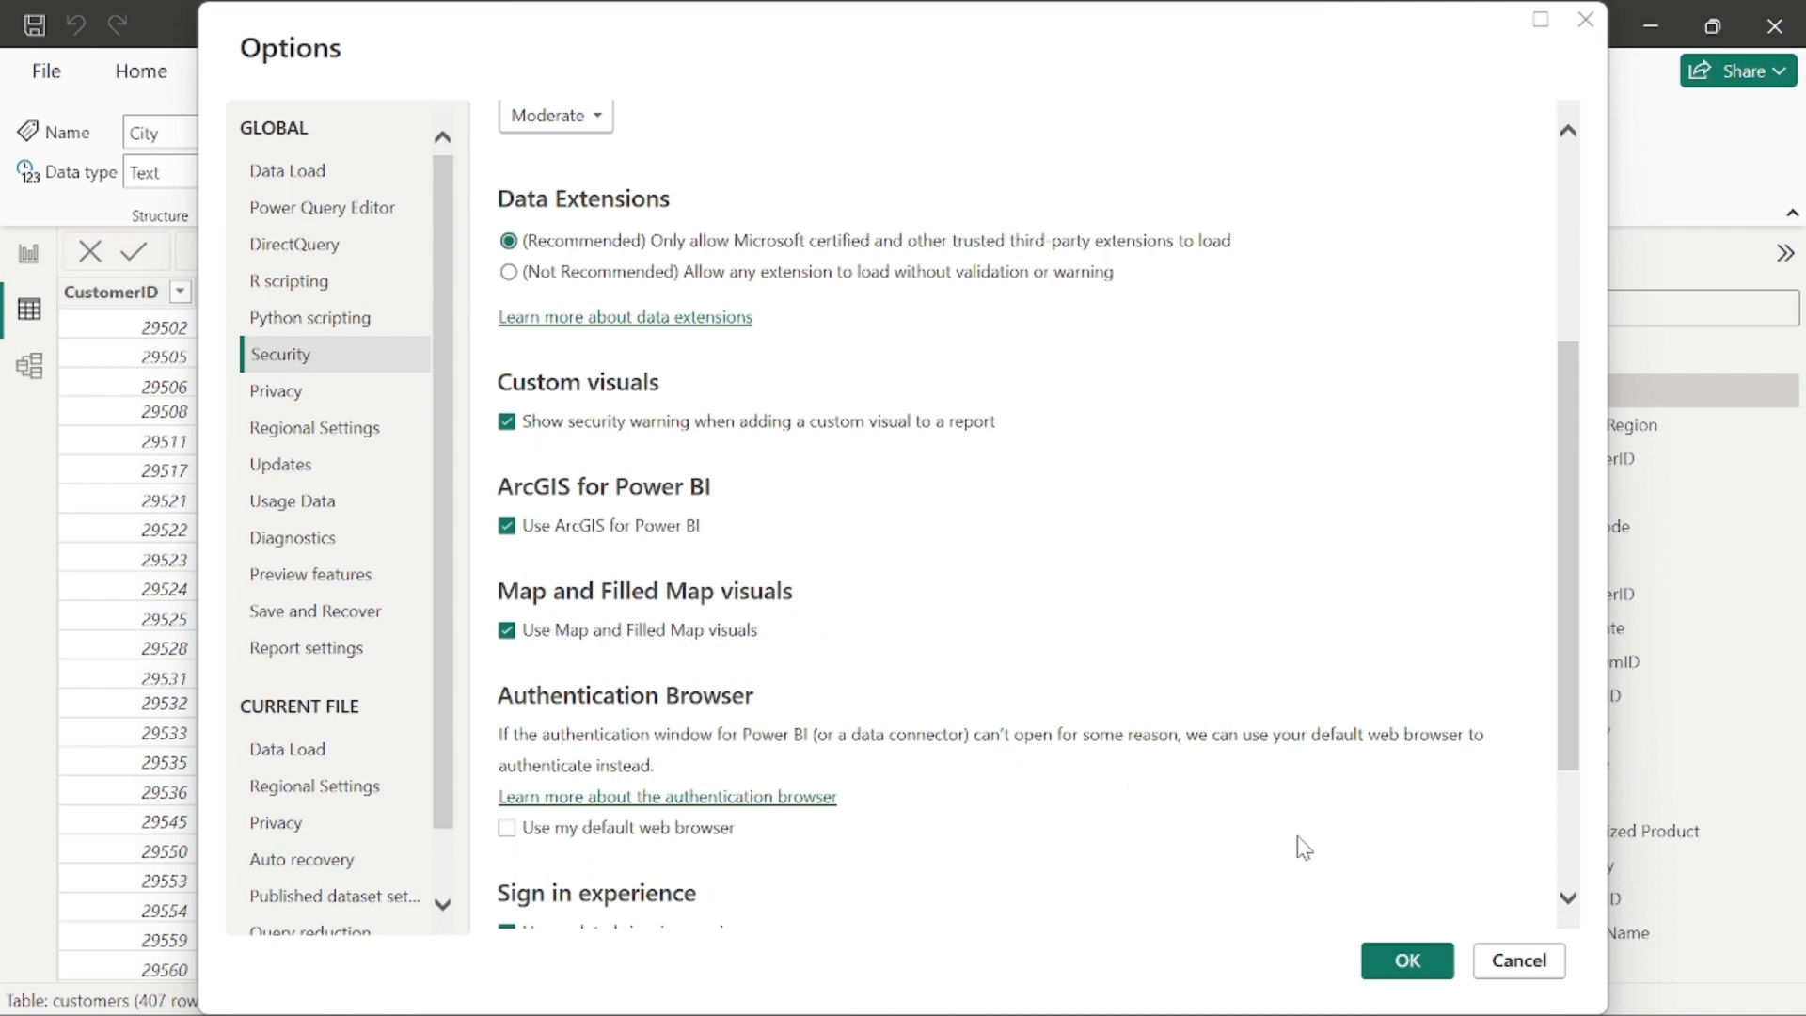
click(1408, 960)
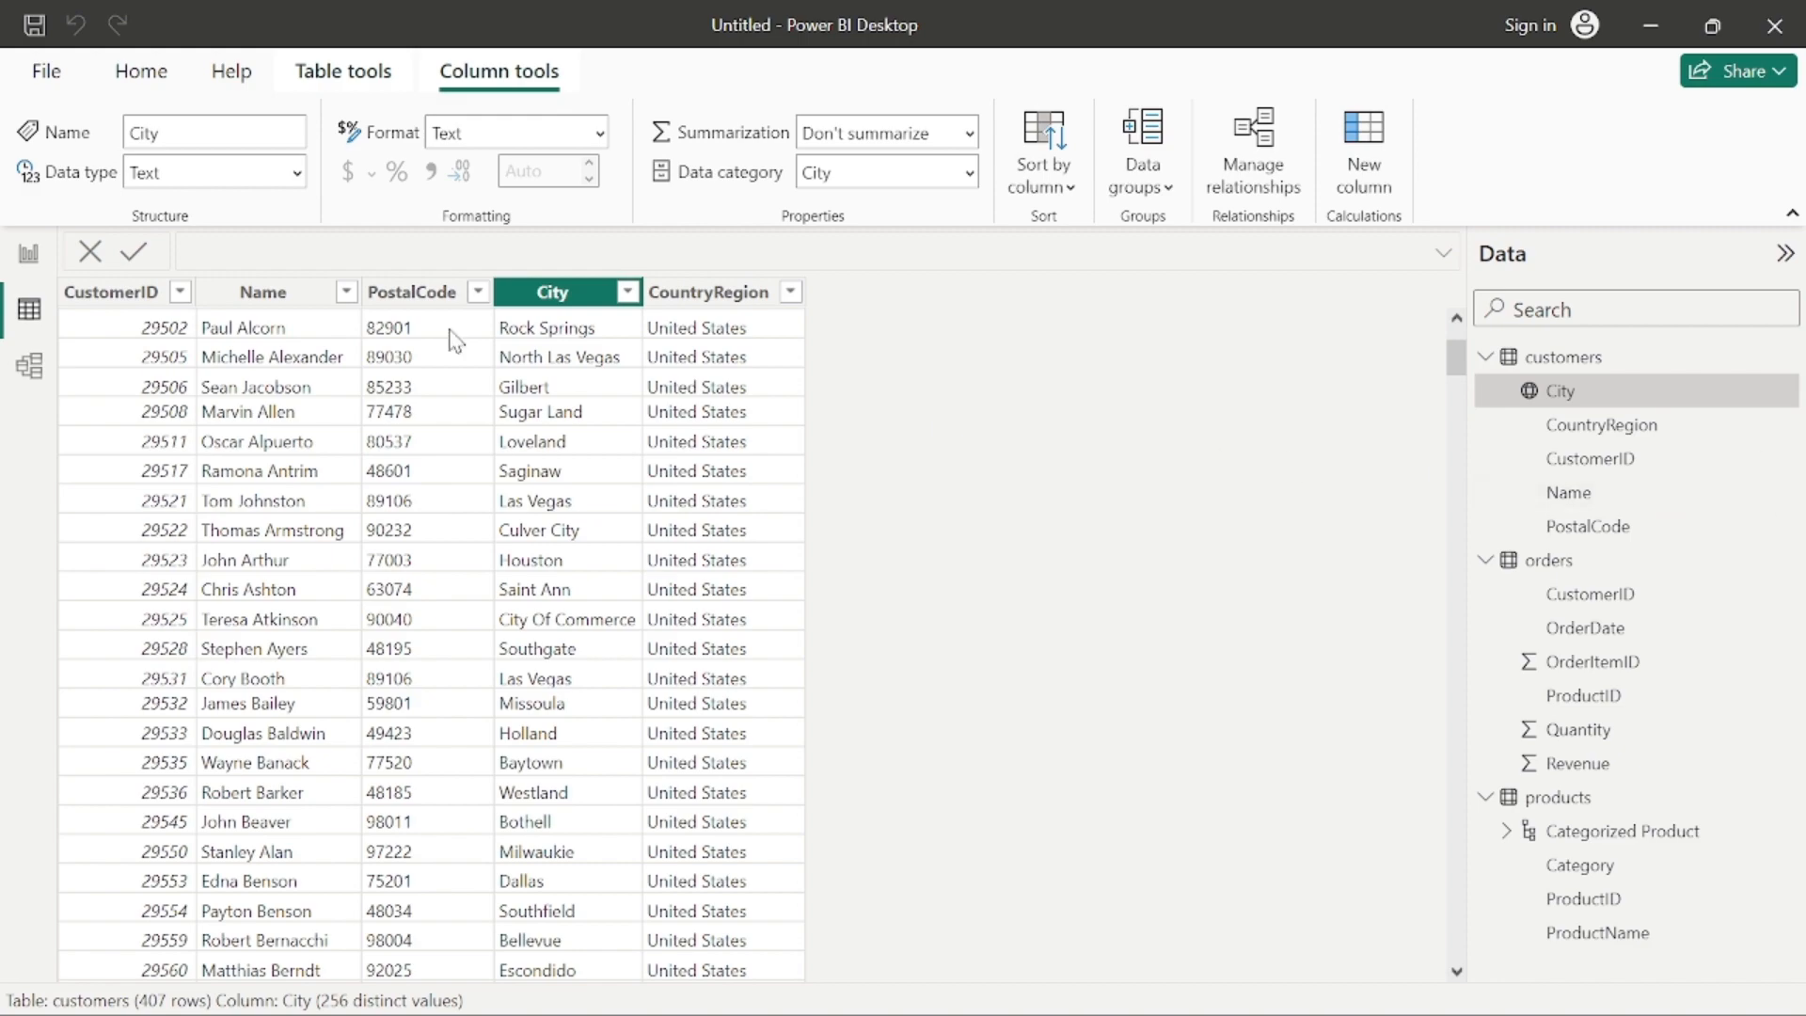
Step: Add a wide, shallow text box at the upper left corner of the report page containing "Sales Report"
click(12, 262)
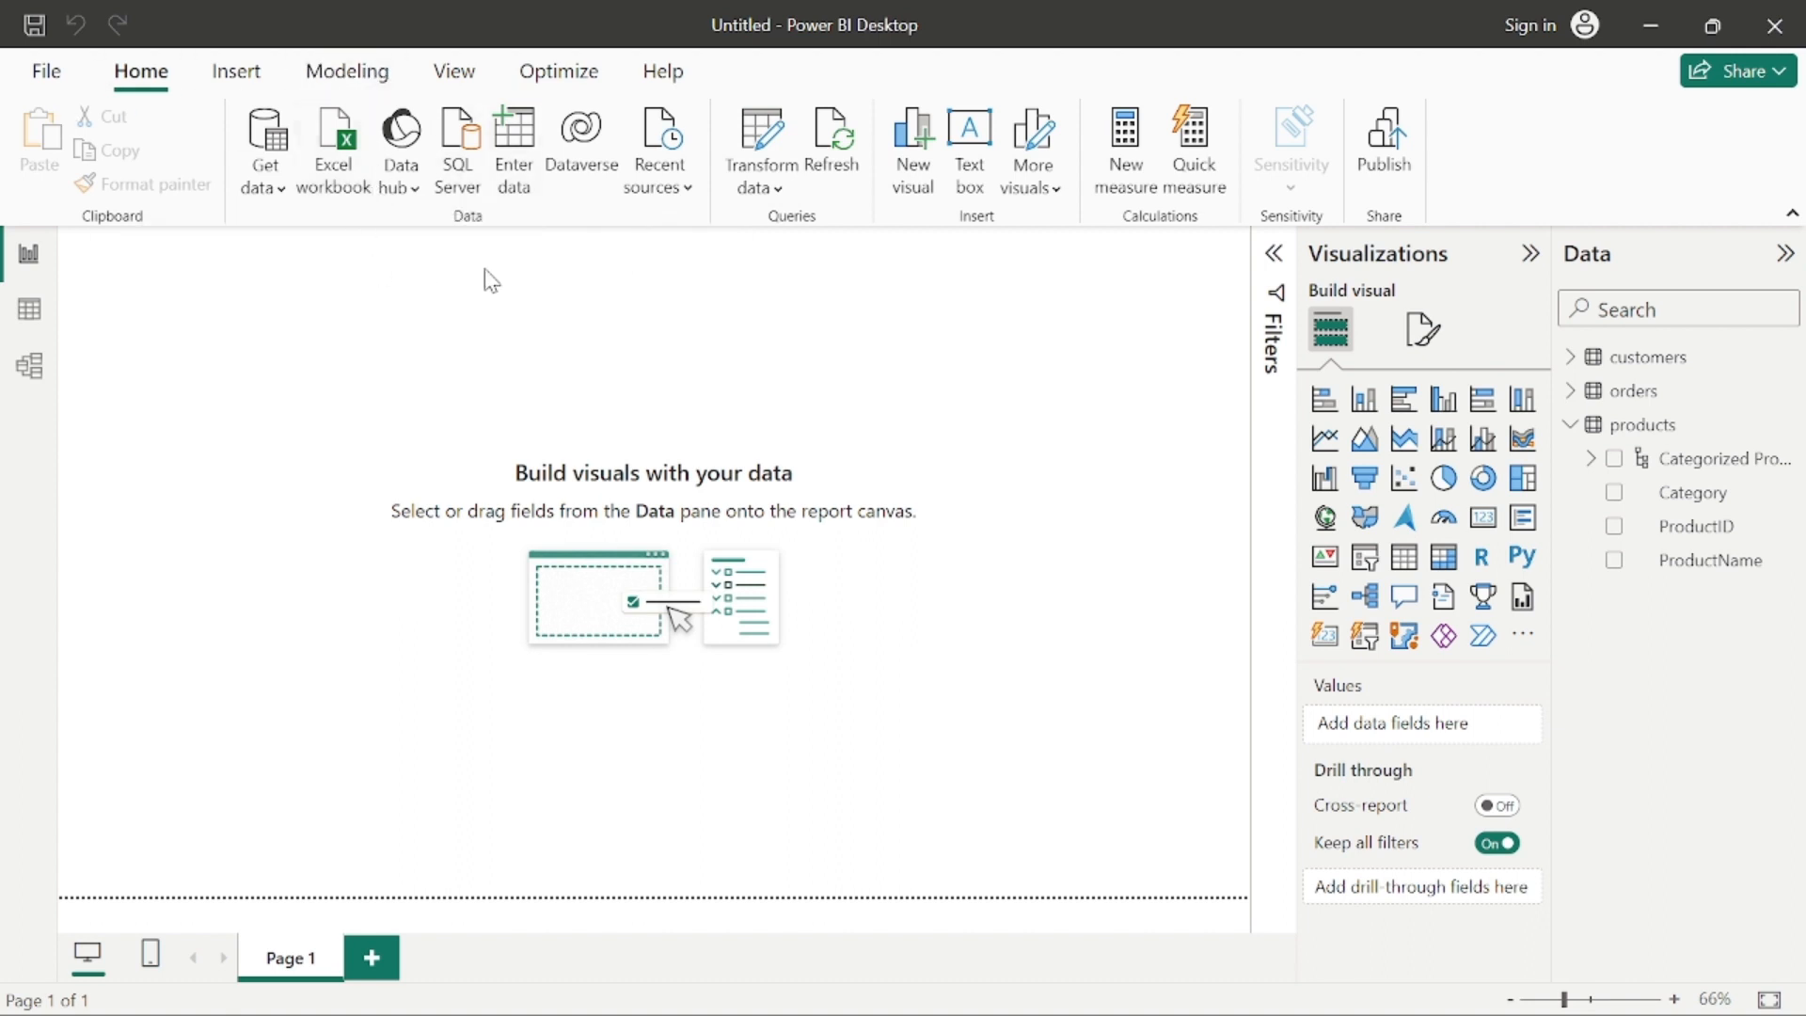
click(983, 170)
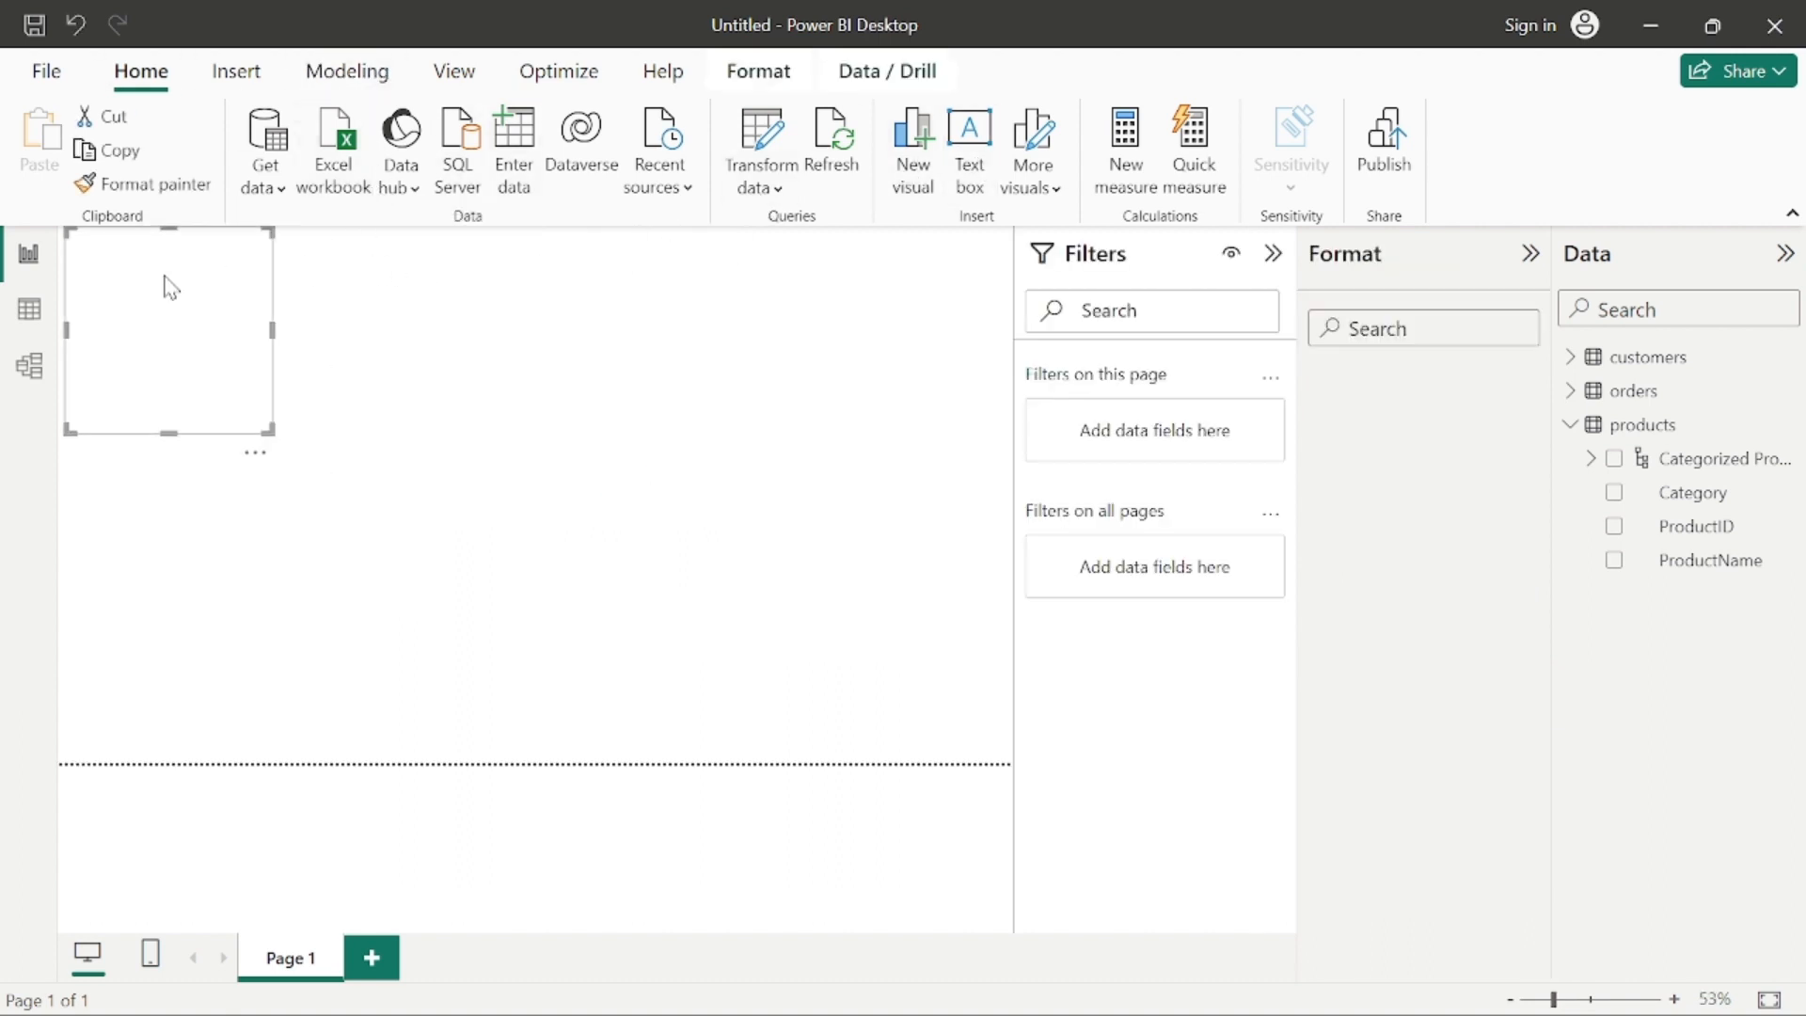
drag(274, 424, 516, 320)
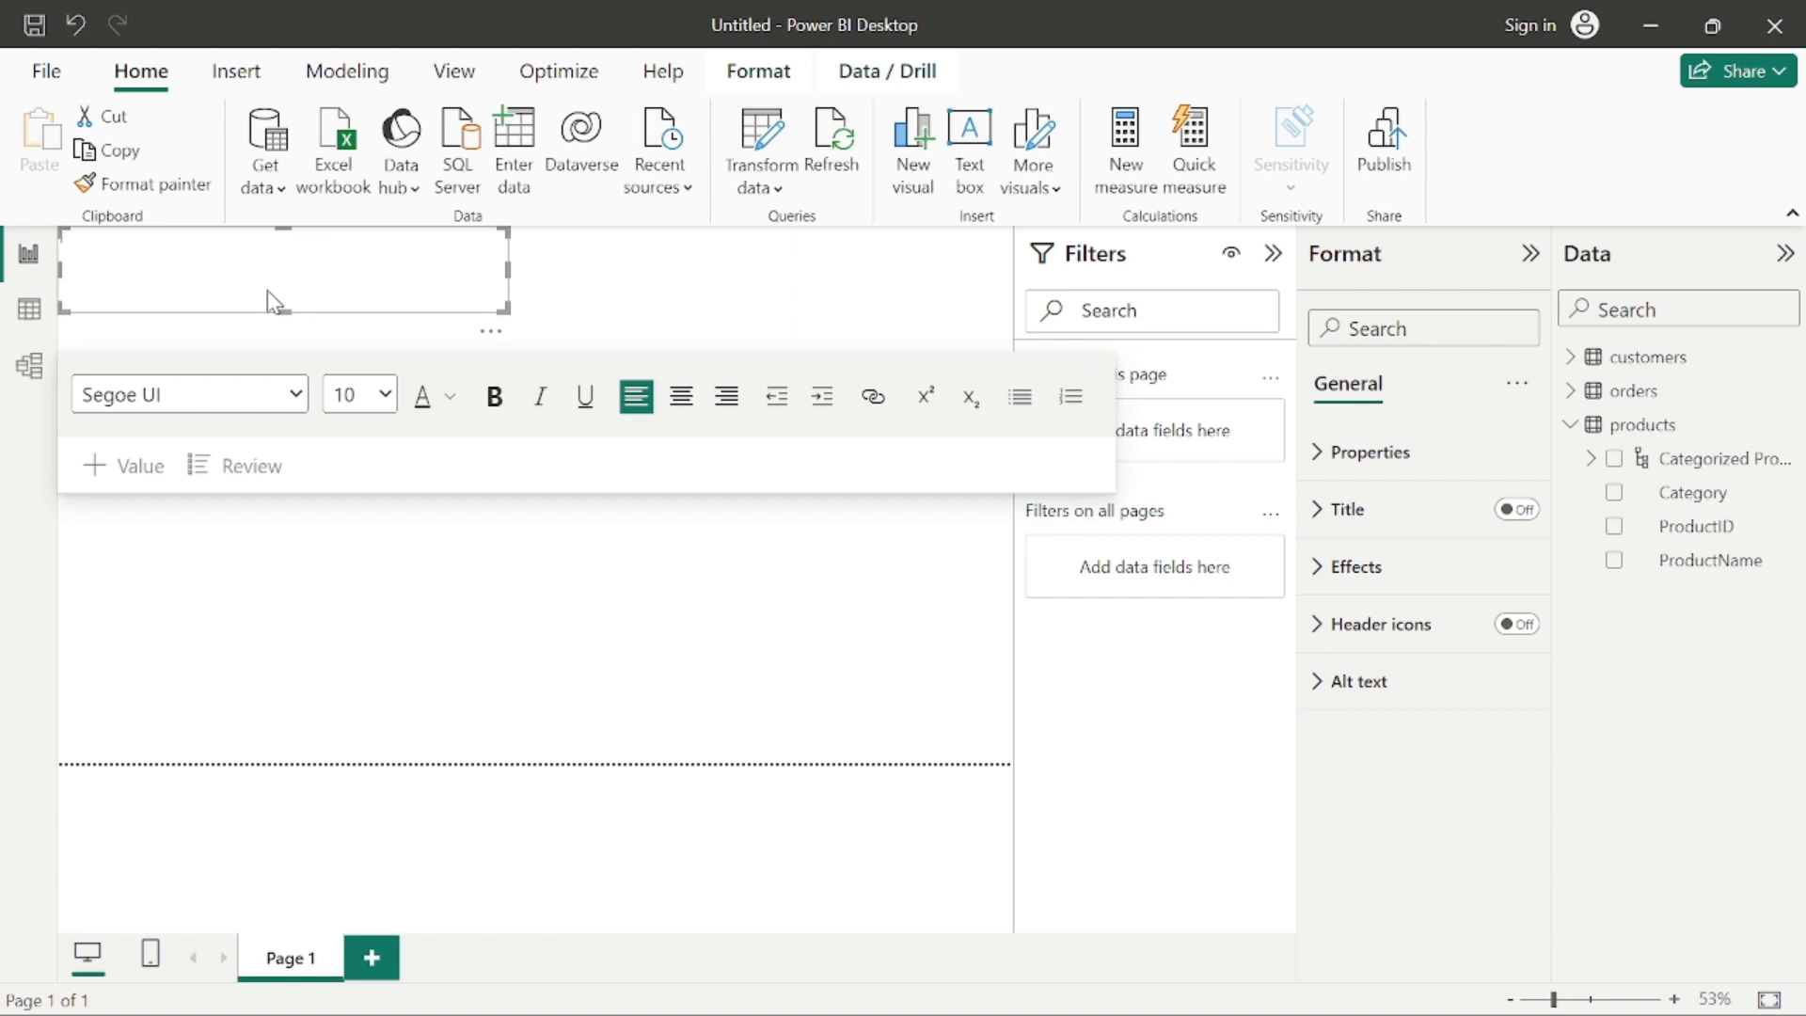
text(Sales Report)
Step: Set the font size of the entire "Sales Report" text to 54
key(ctrl+a)
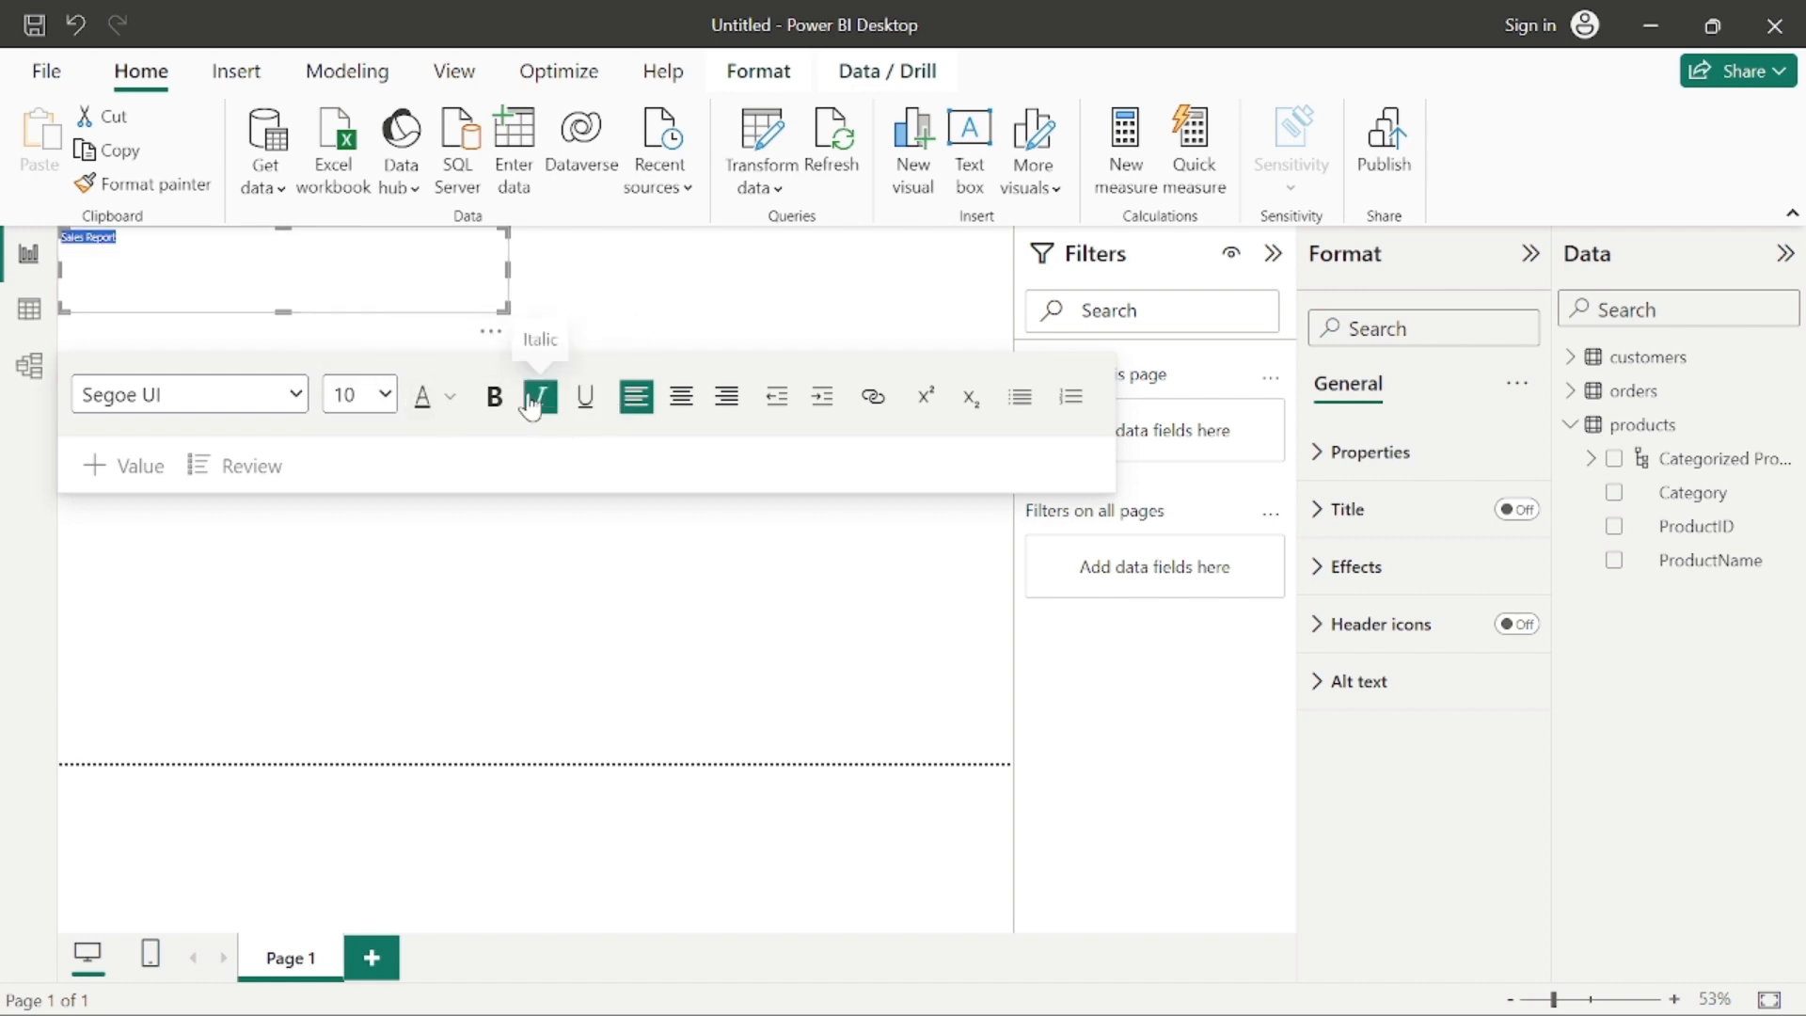
click(385, 395)
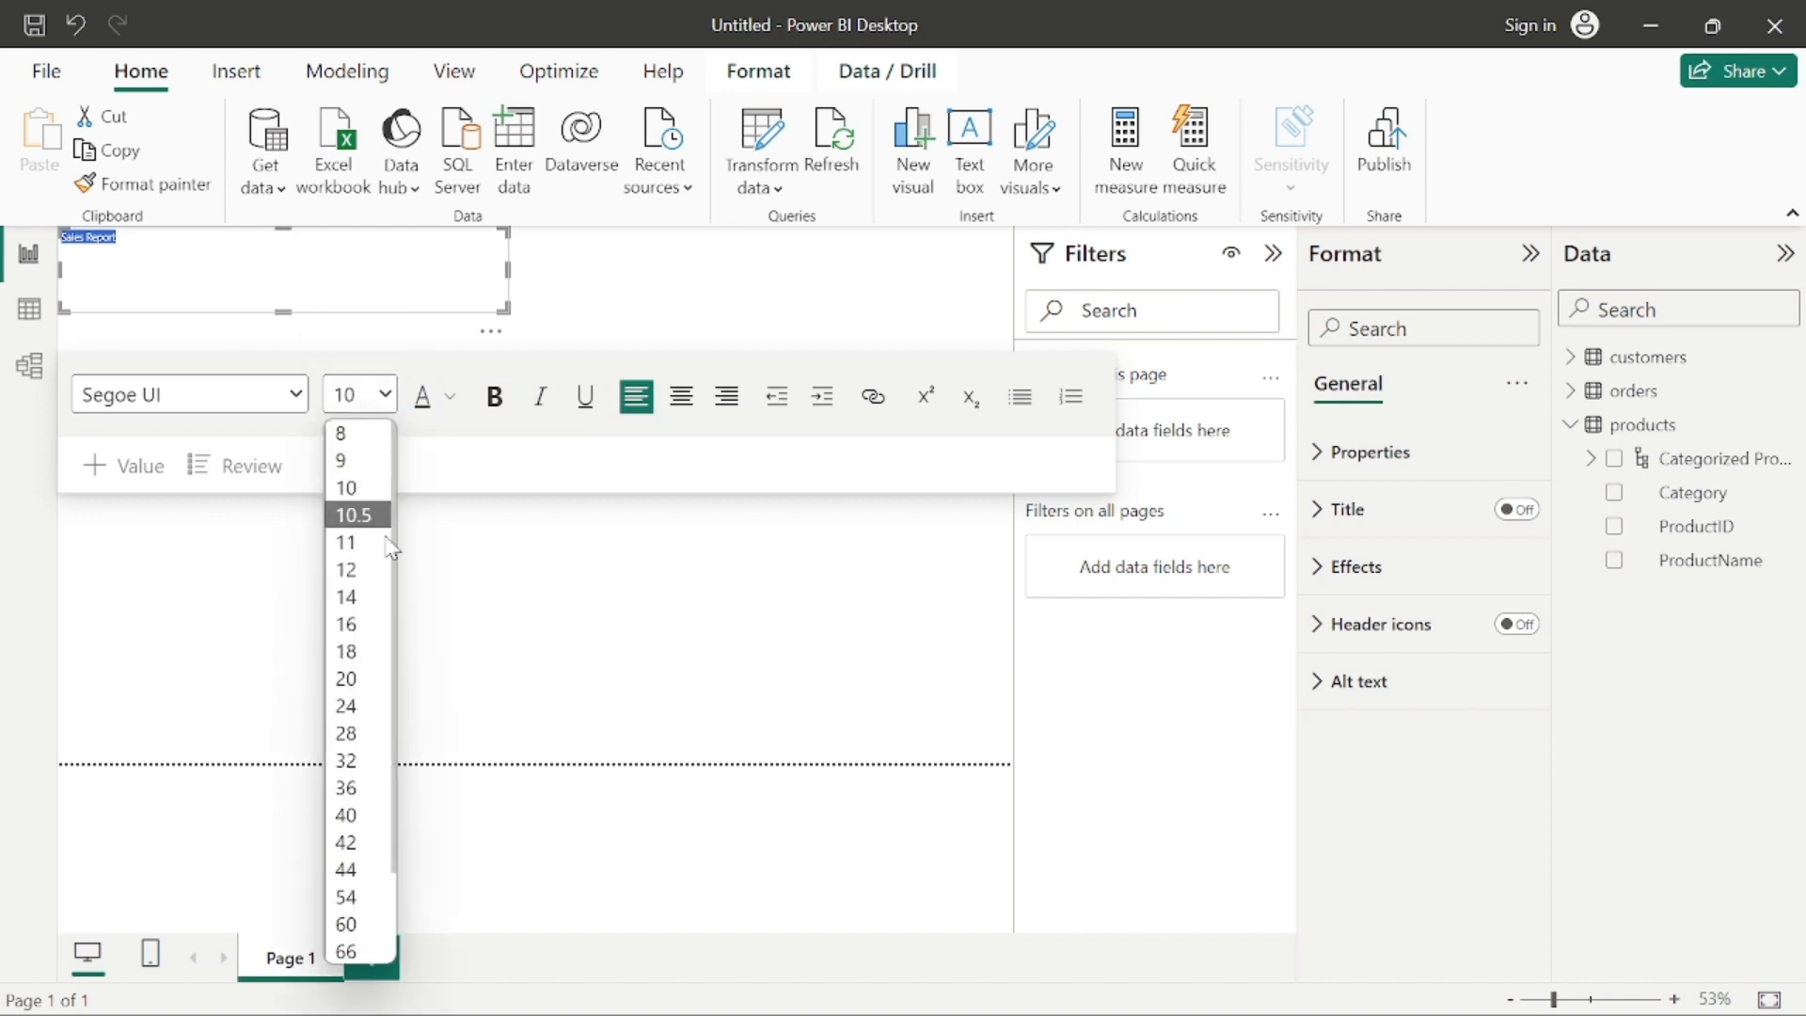
click(350, 679)
click(385, 394)
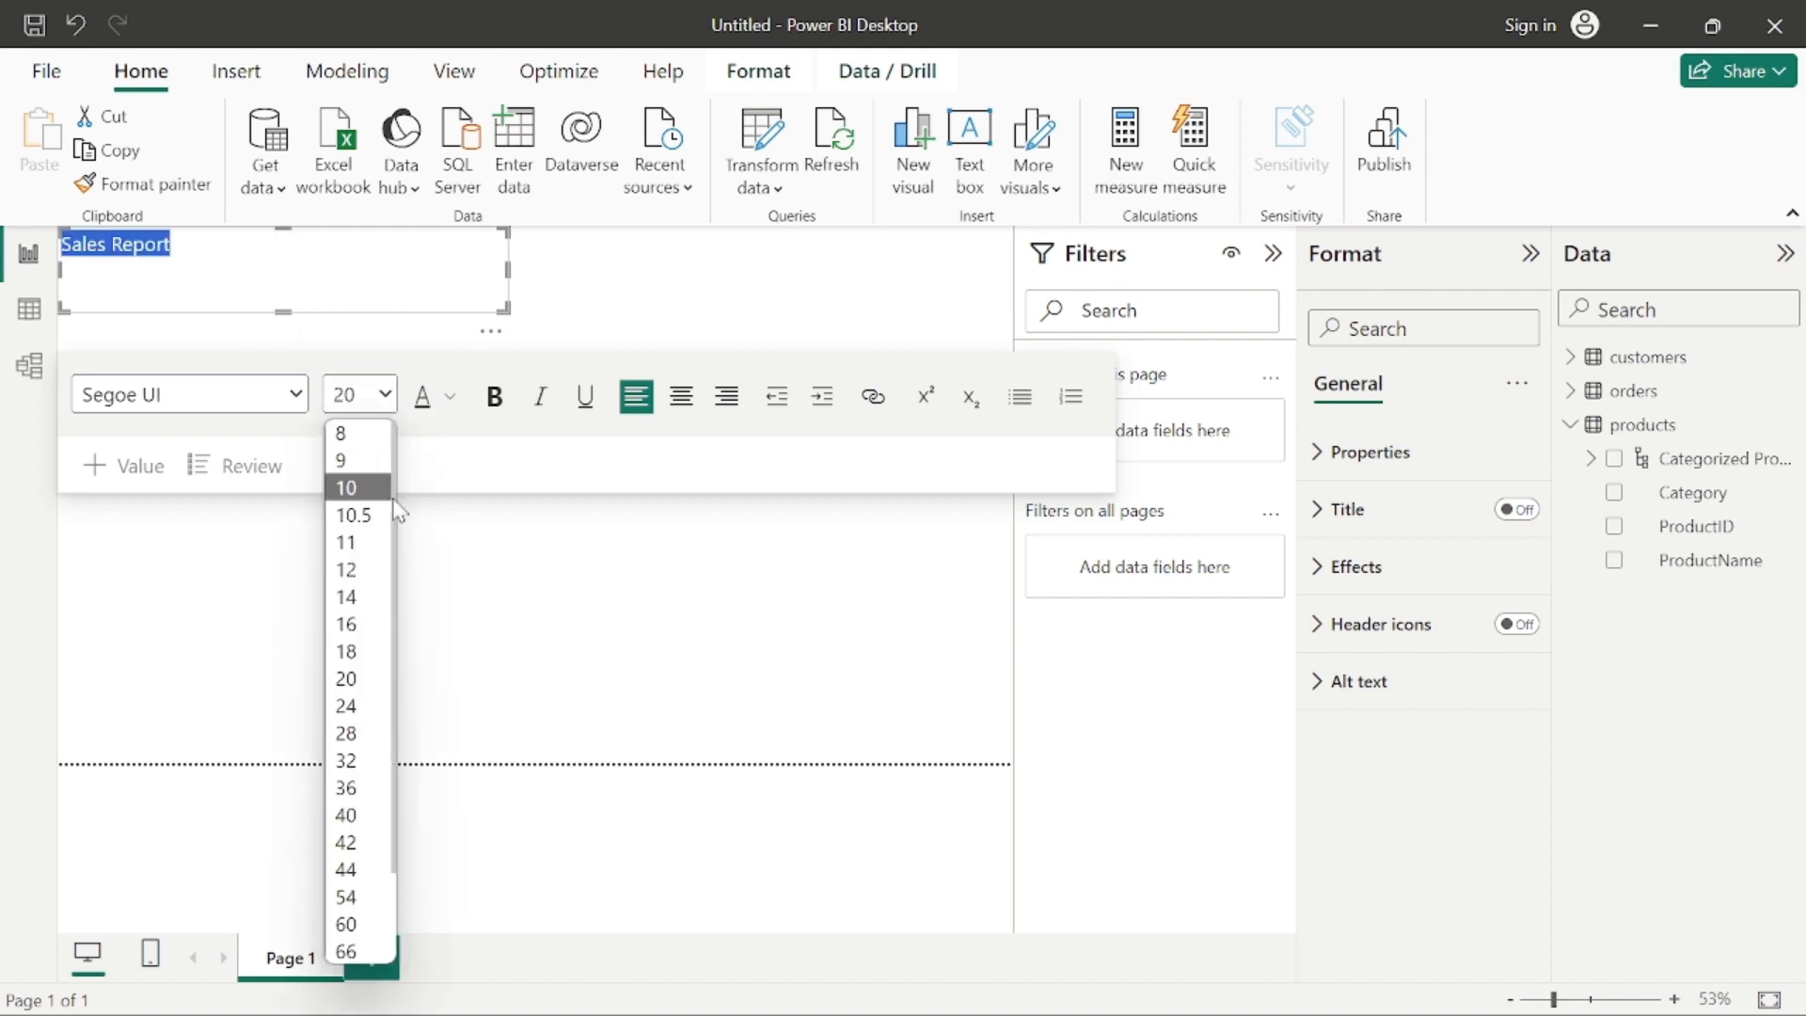
click(350, 901)
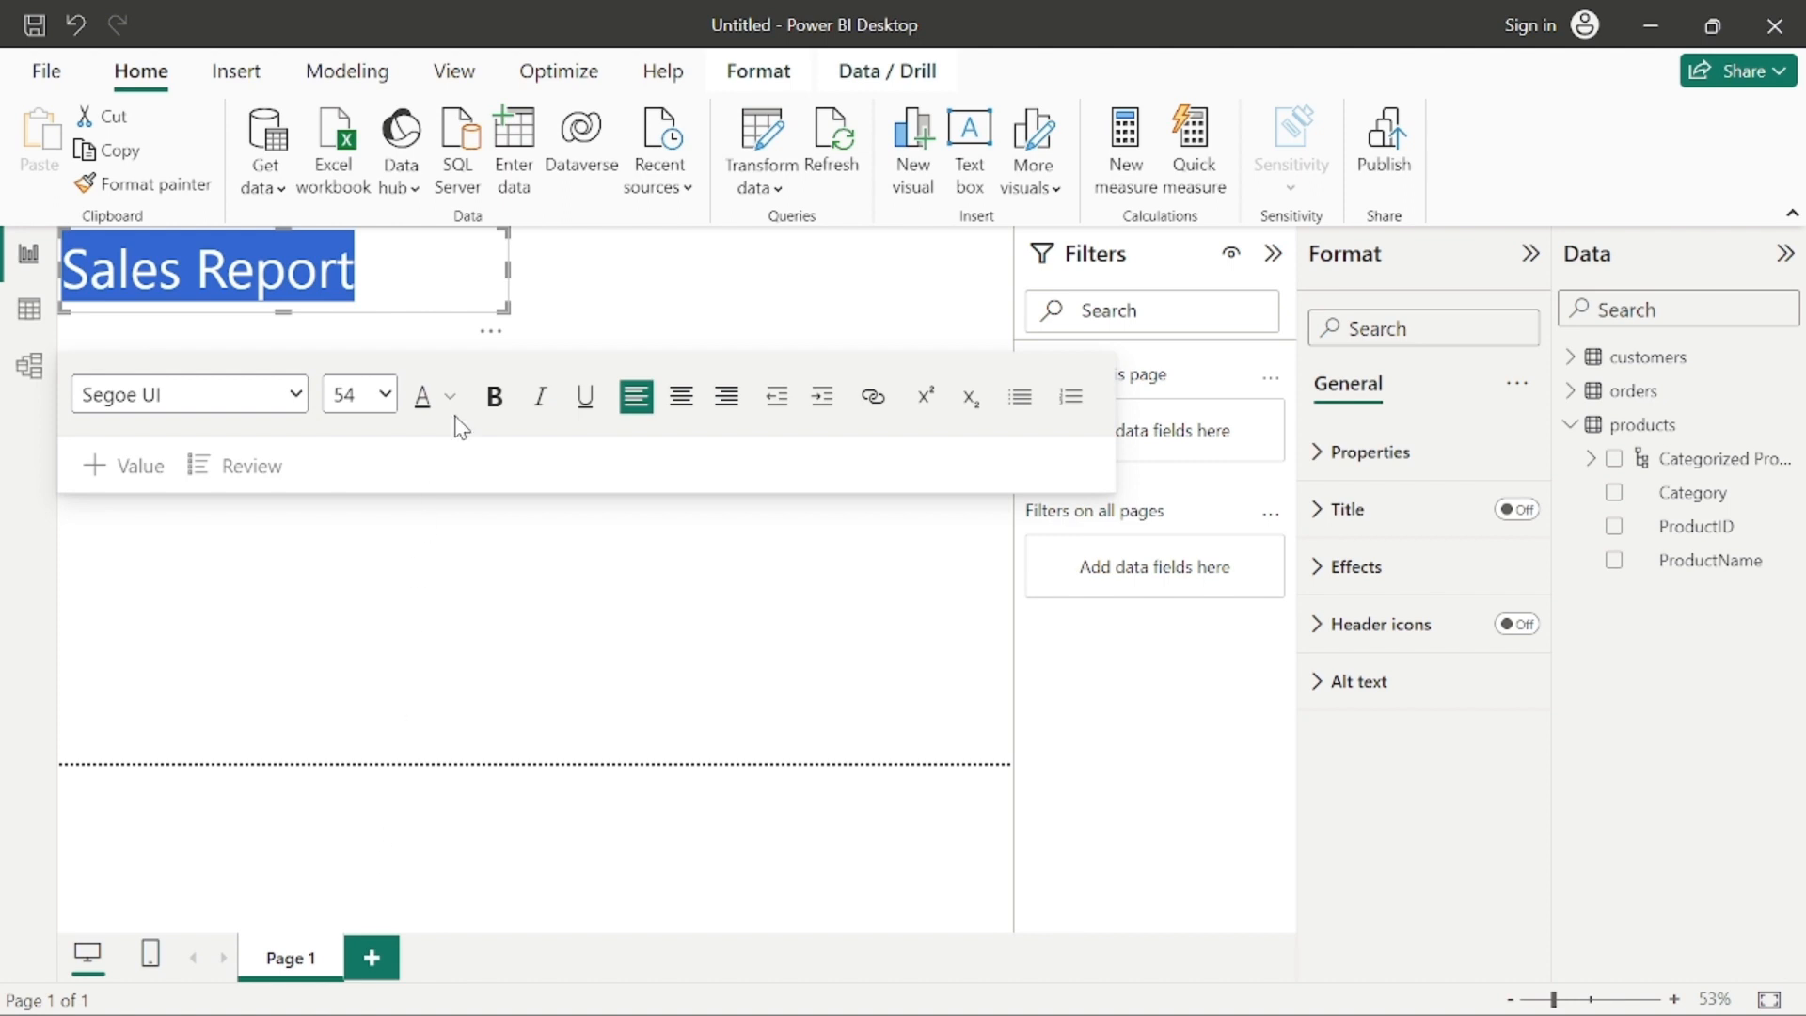
Step: Shrink the text box so that it fits closely around the "Sales Report" title
click(646, 316)
click(324, 266)
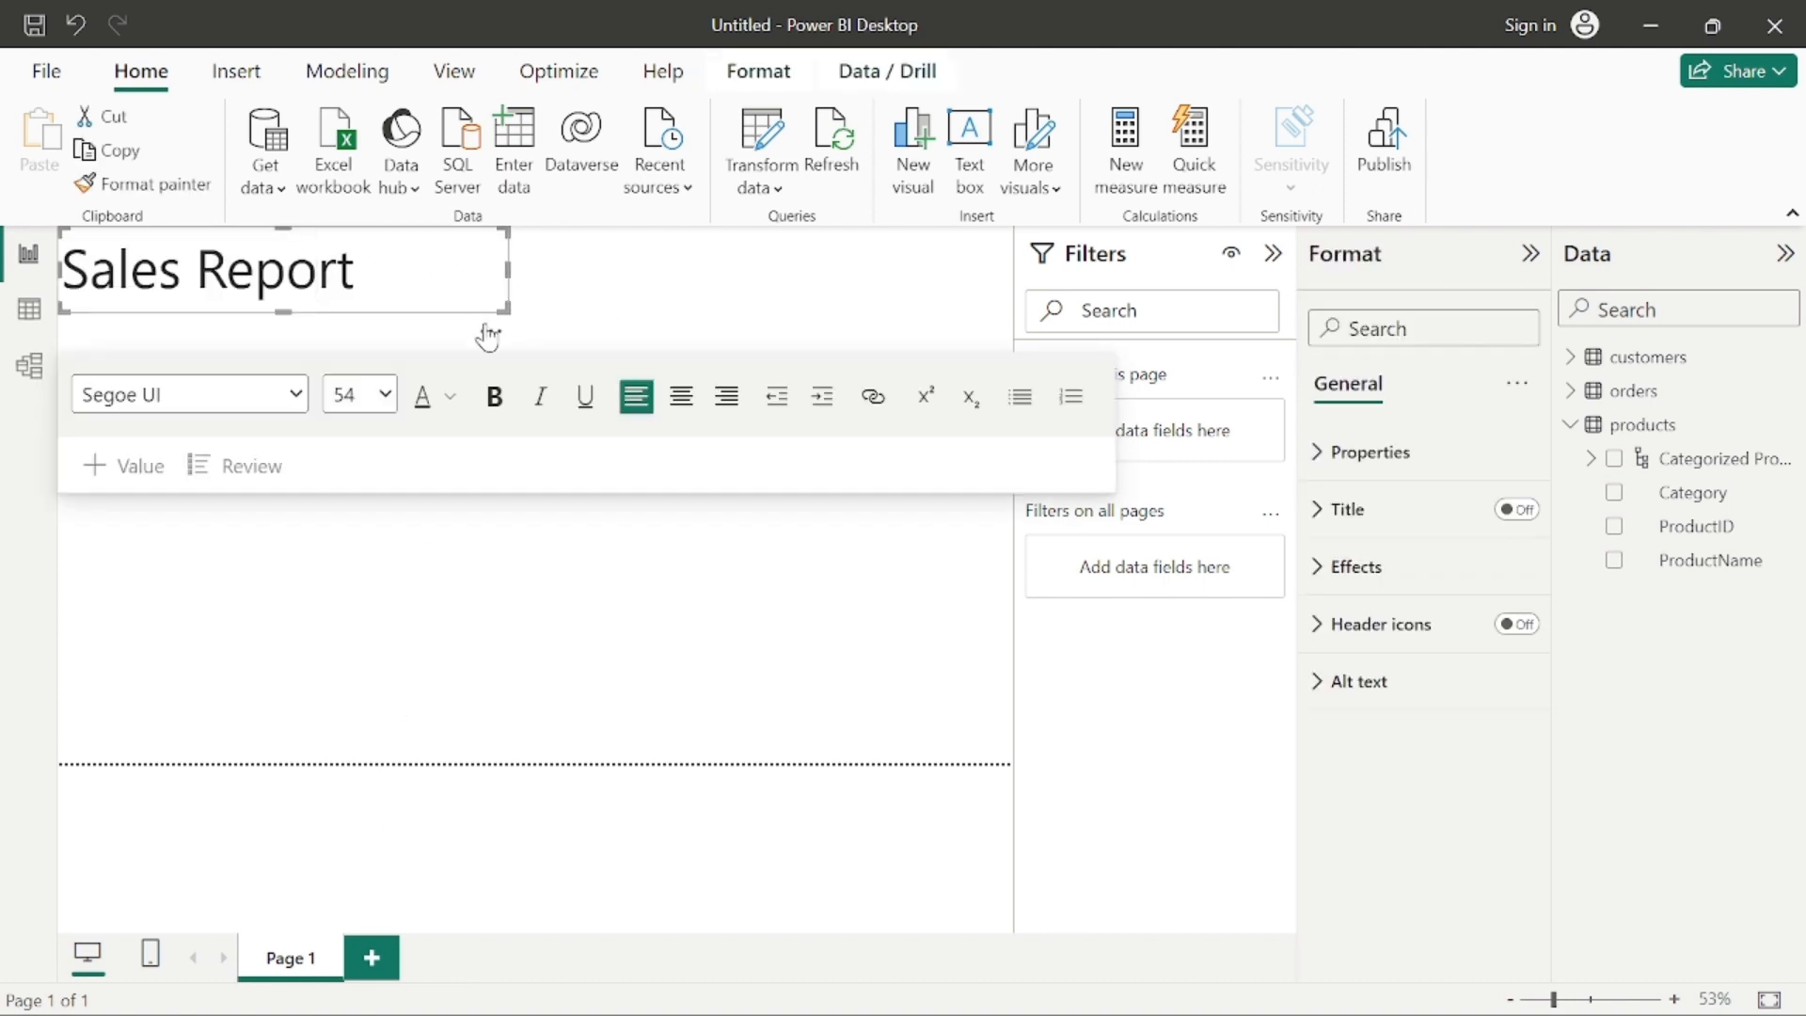
drag(500, 307, 385, 310)
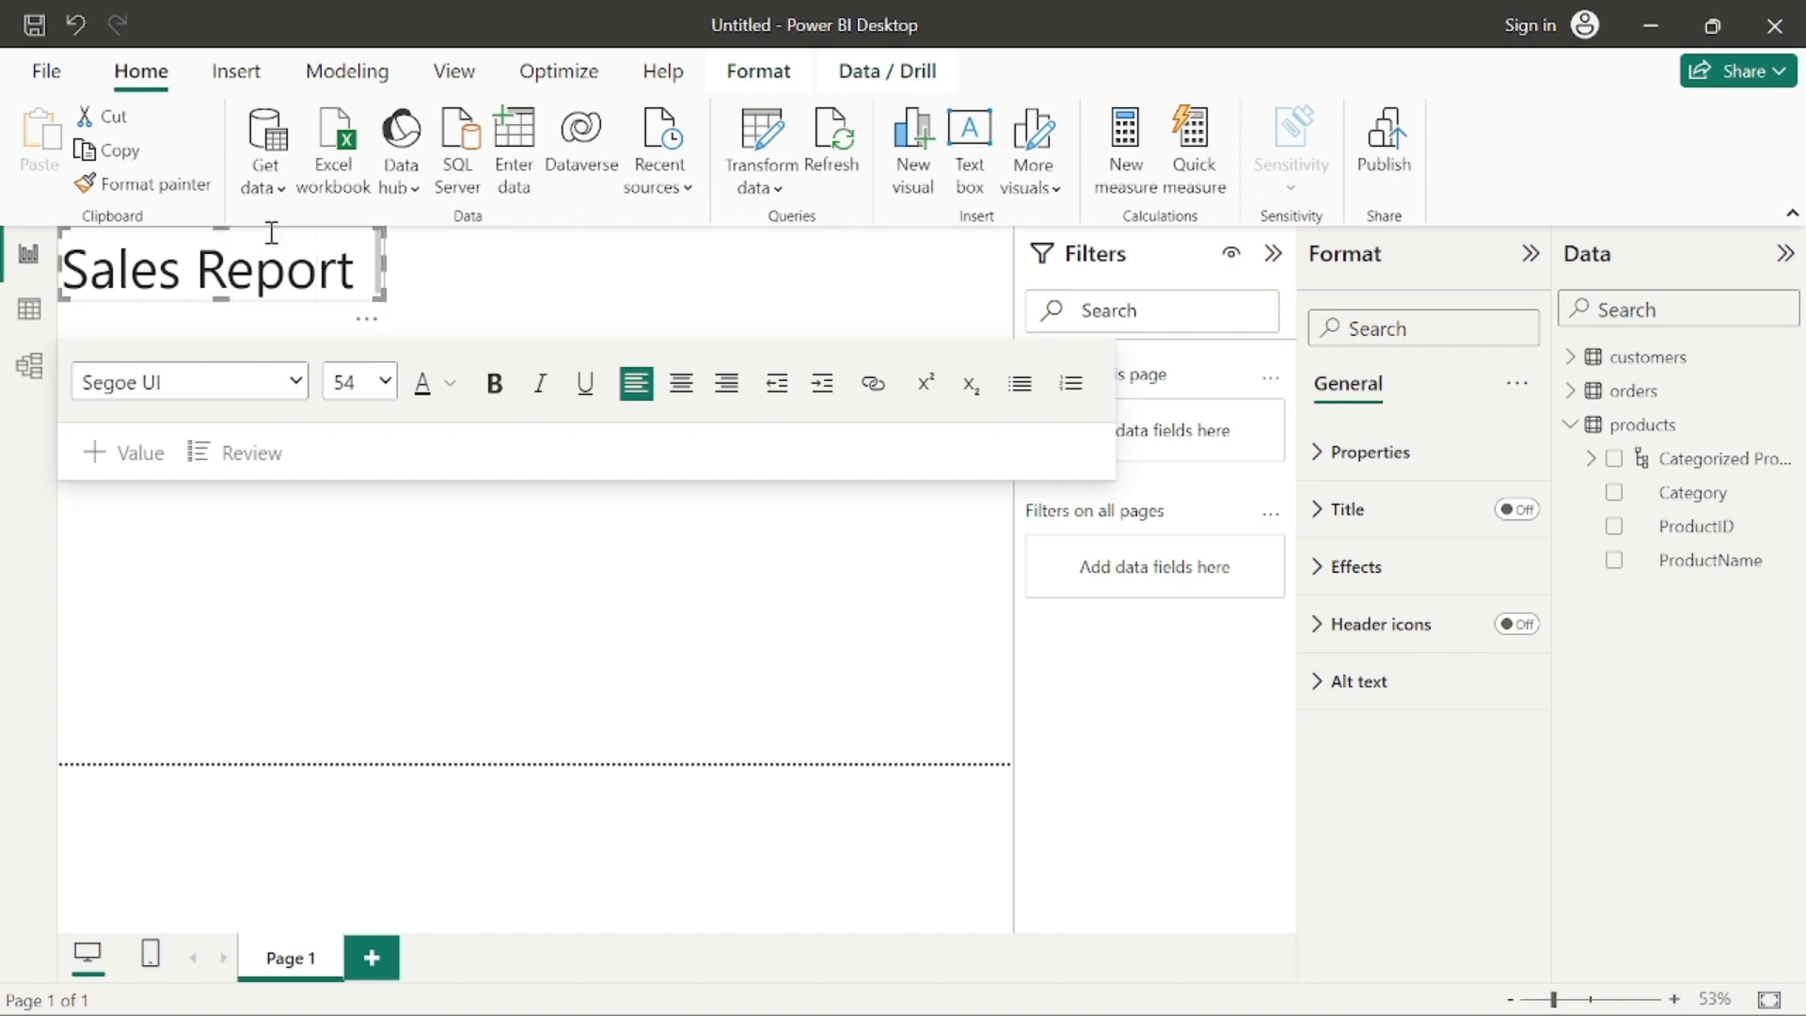
click(416, 600)
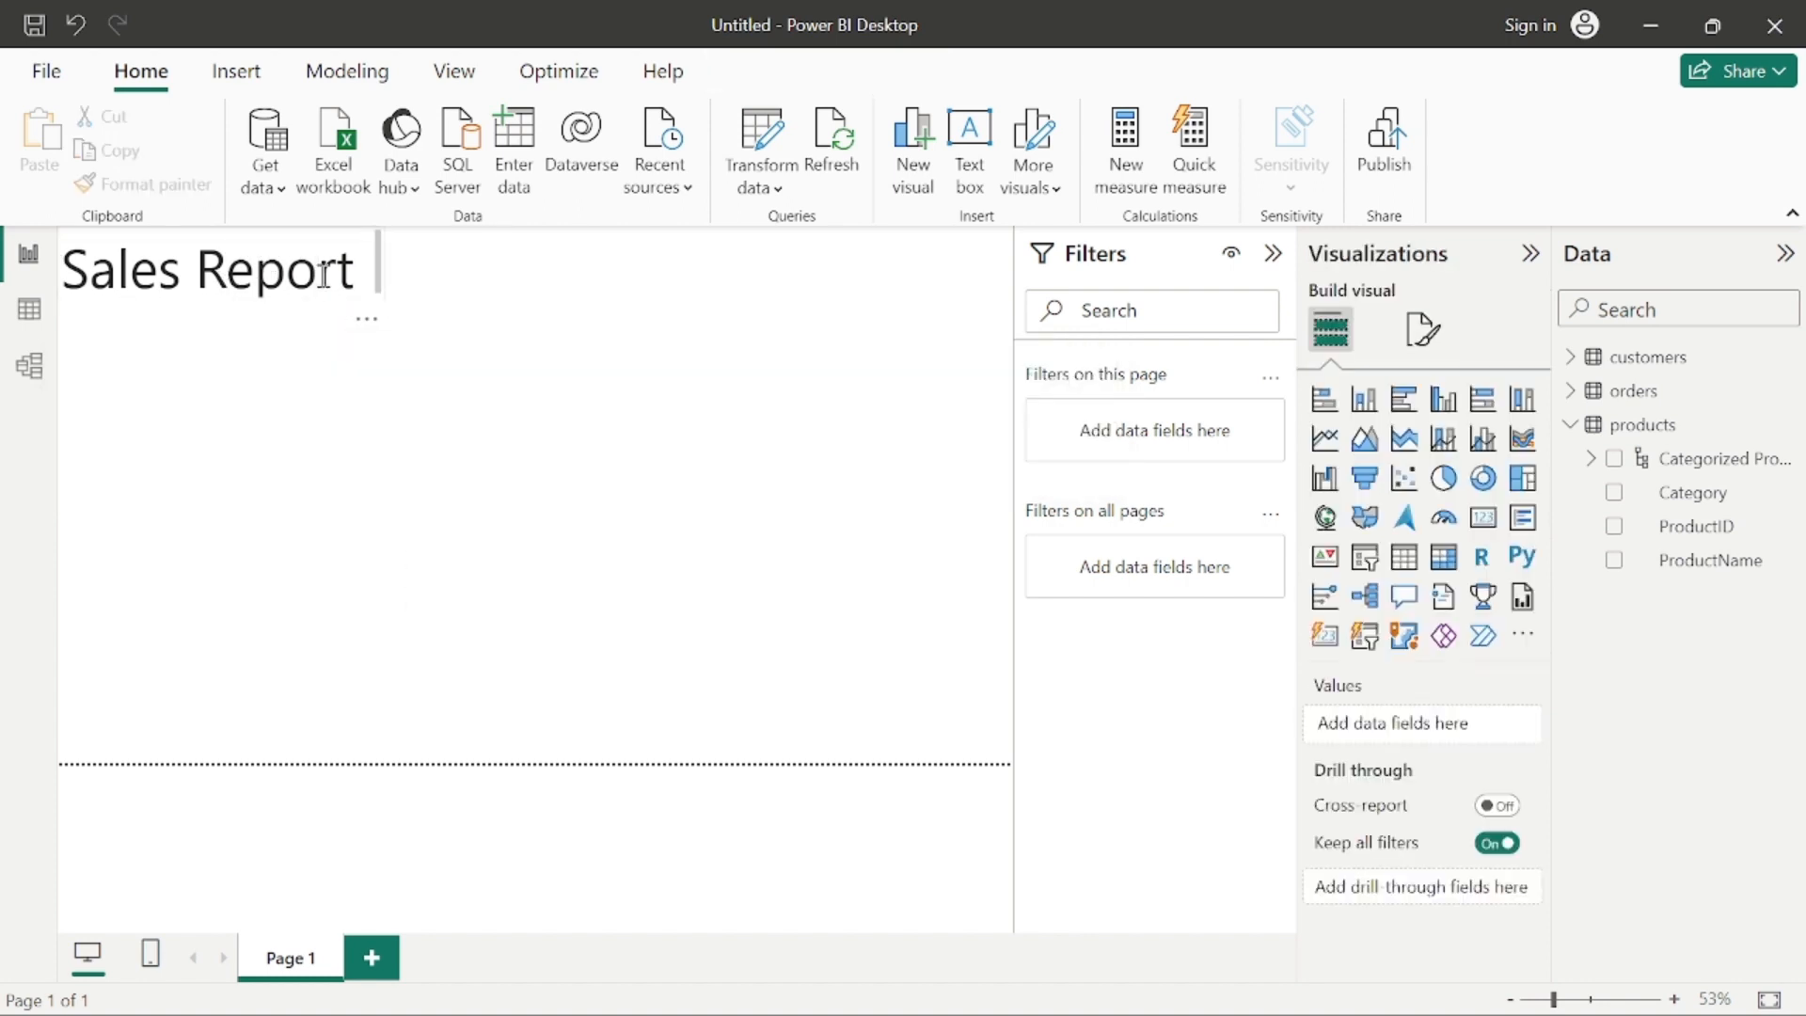
Step: Move the "Sales Report" text box to the top centre of the report page and widen it slightly
drag(419, 313, 663, 321)
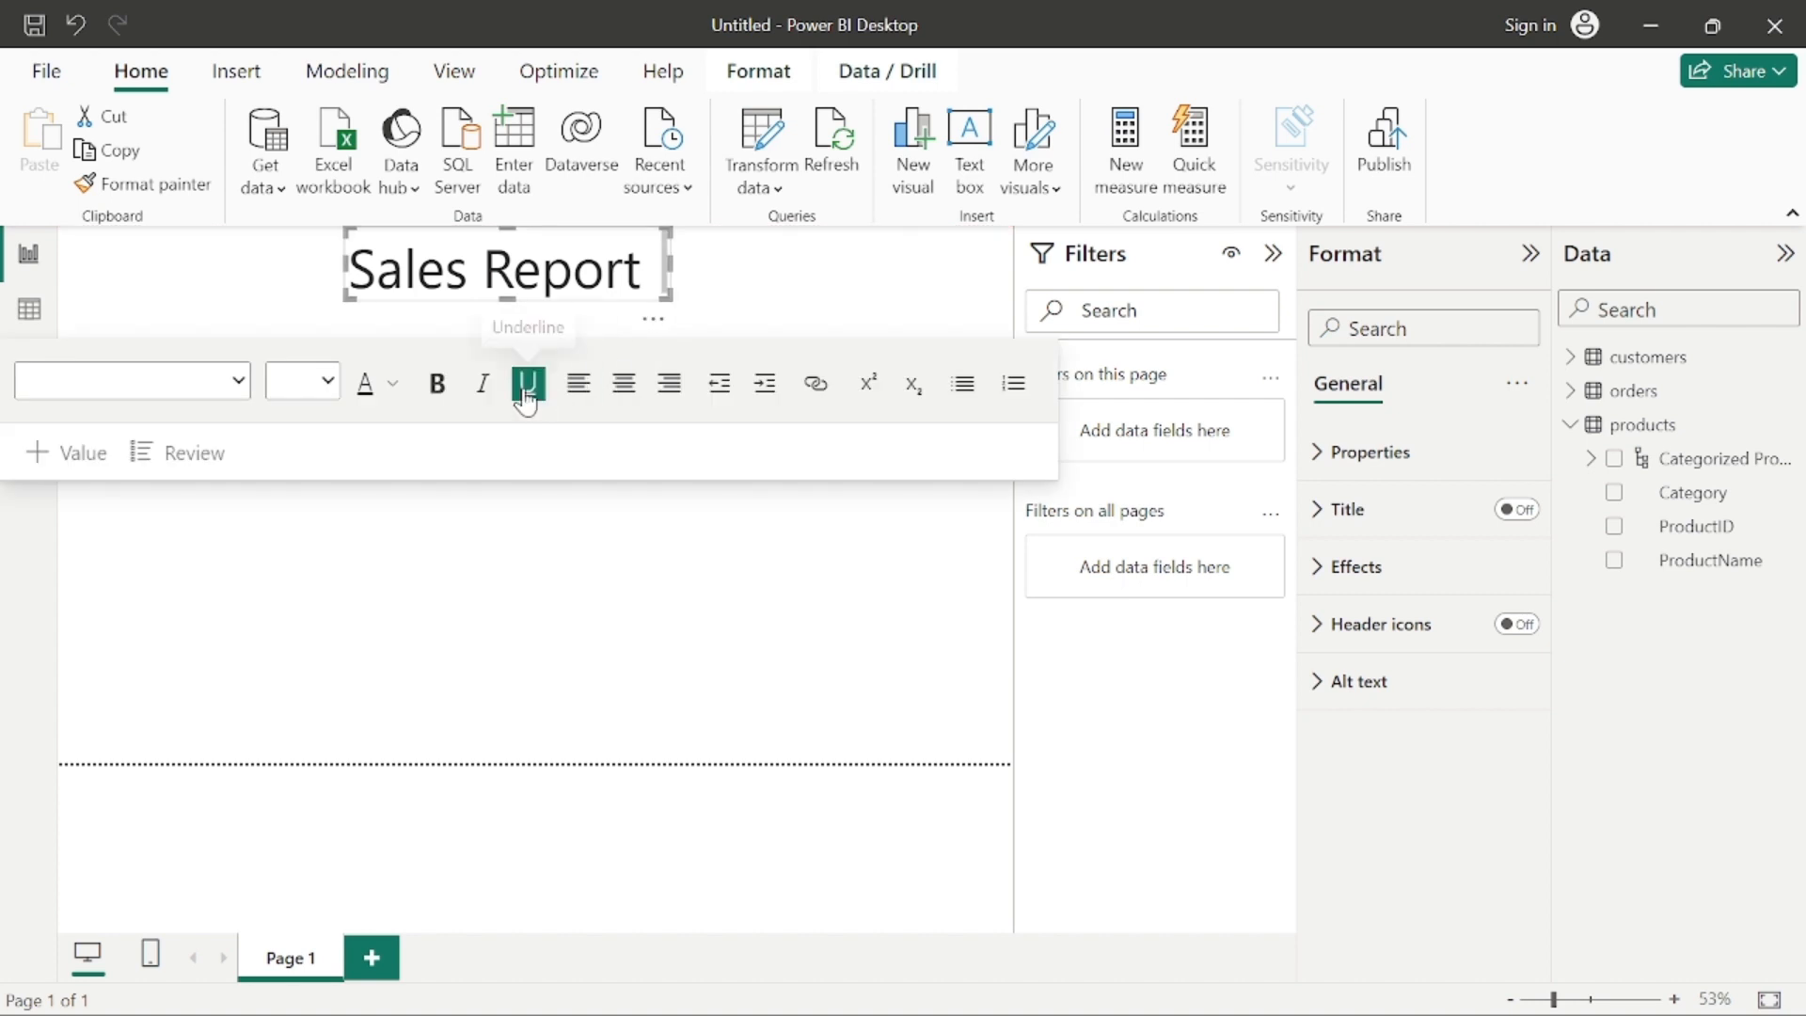
click(481, 538)
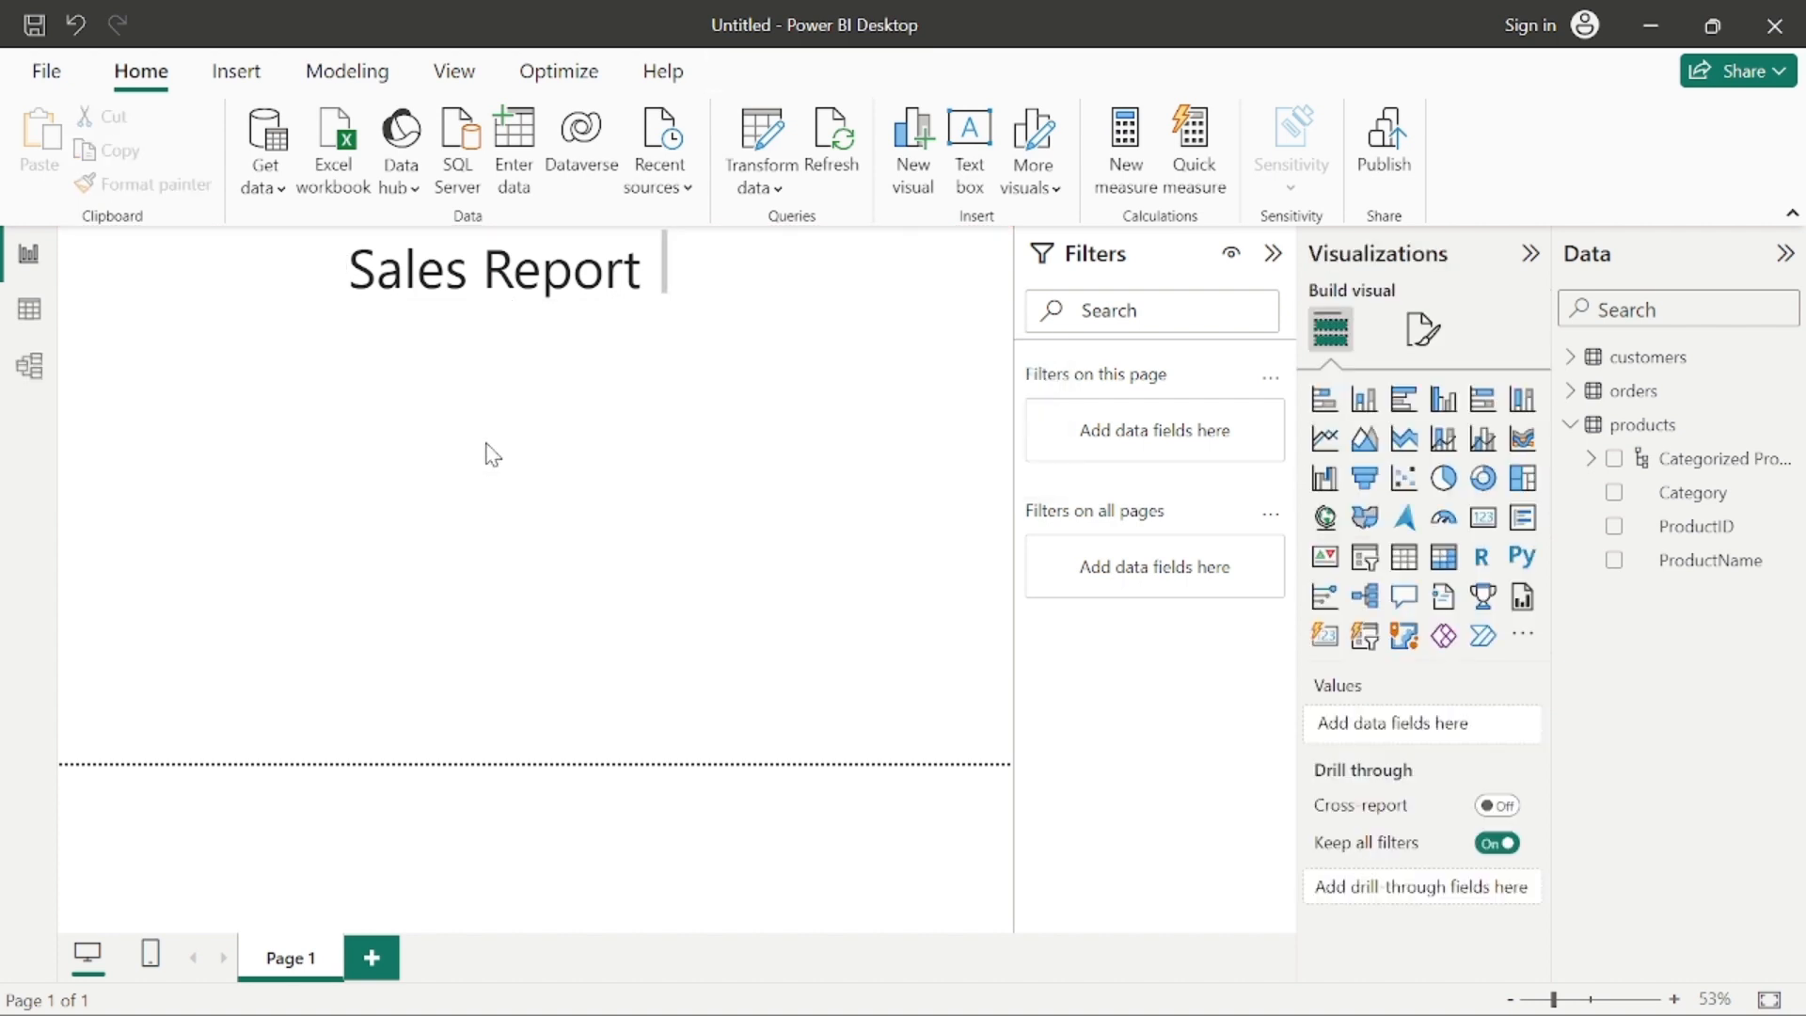
click(668, 273)
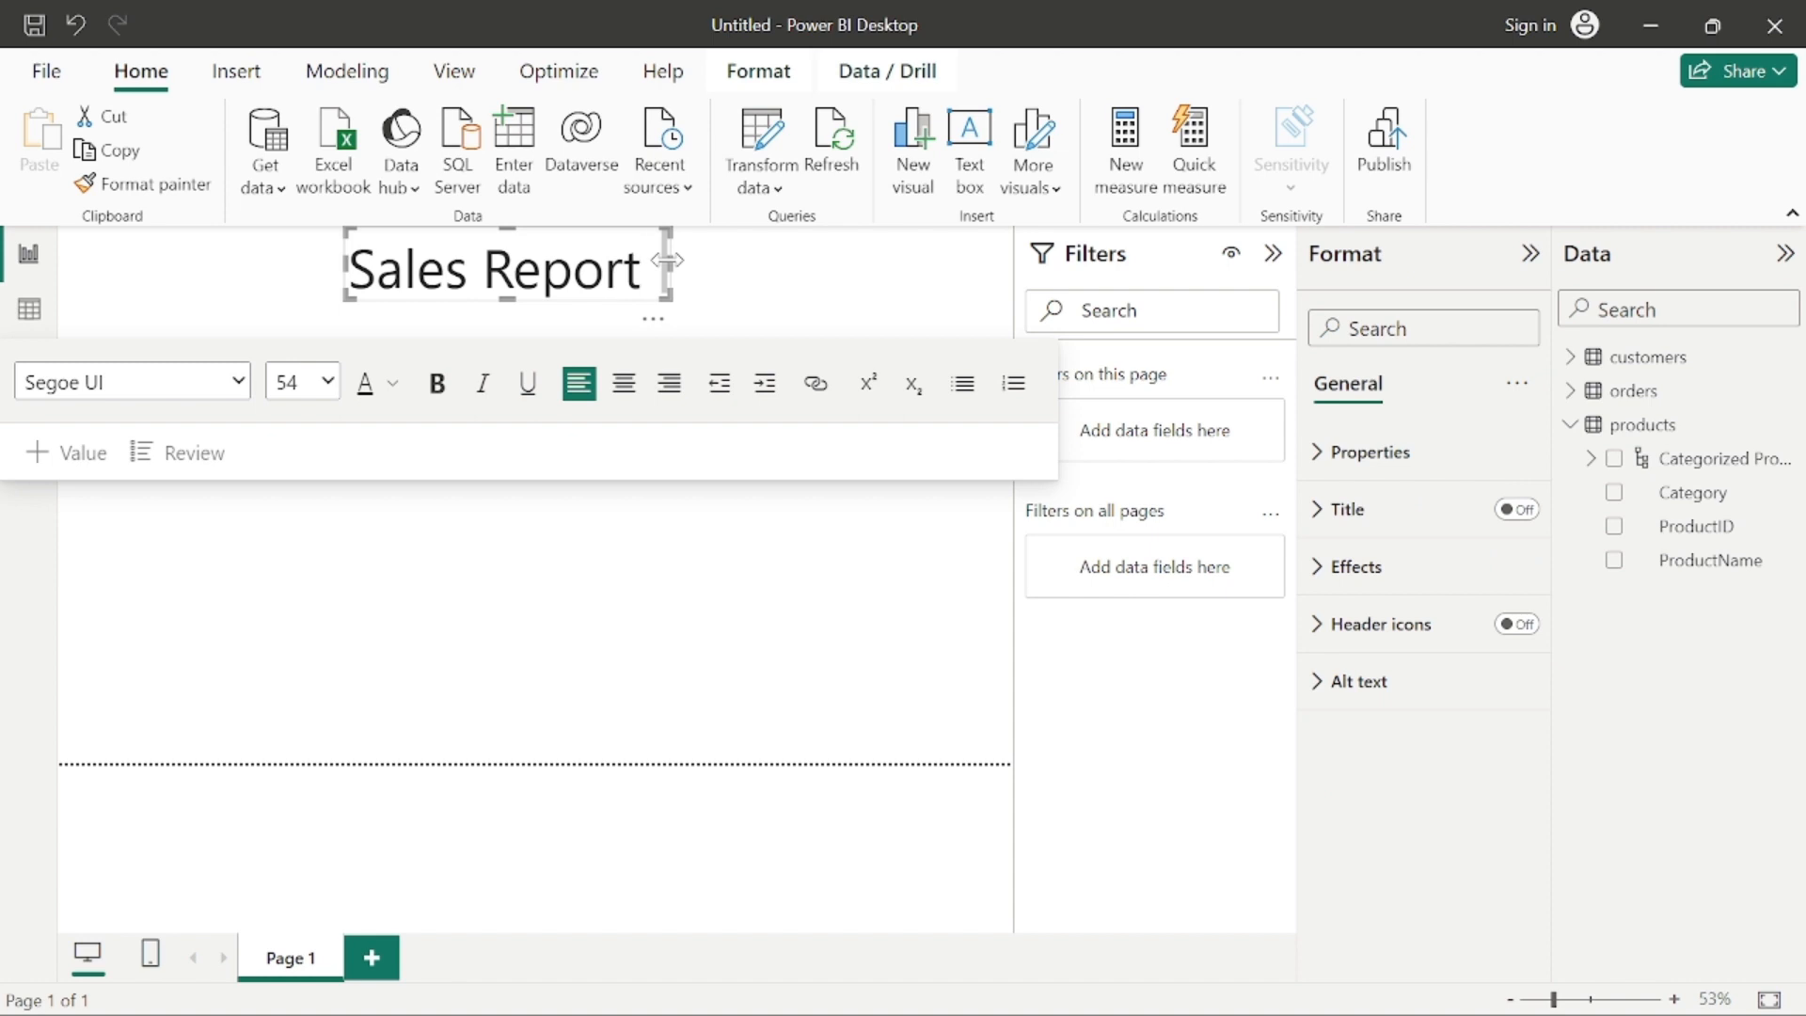
drag(668, 260, 697, 274)
click(768, 283)
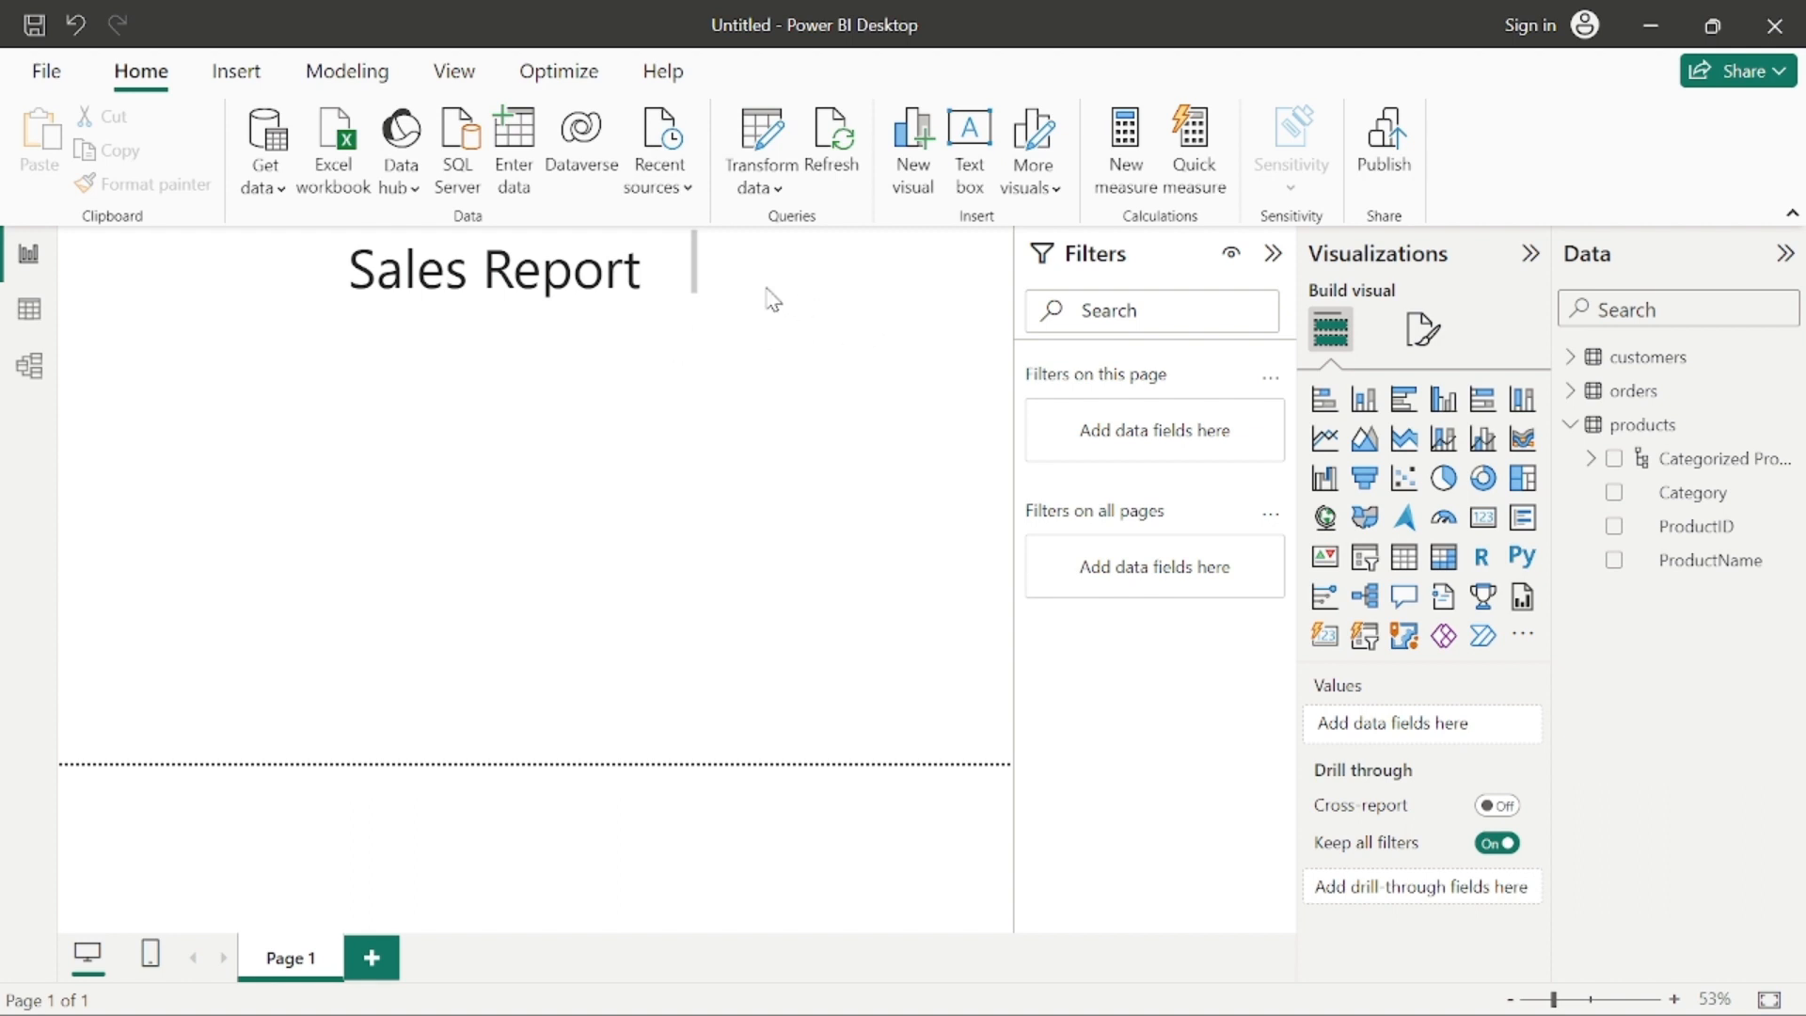
Step: Set the font size of the "Sales Report" title to 32 and make it bold
triple_click(532, 254)
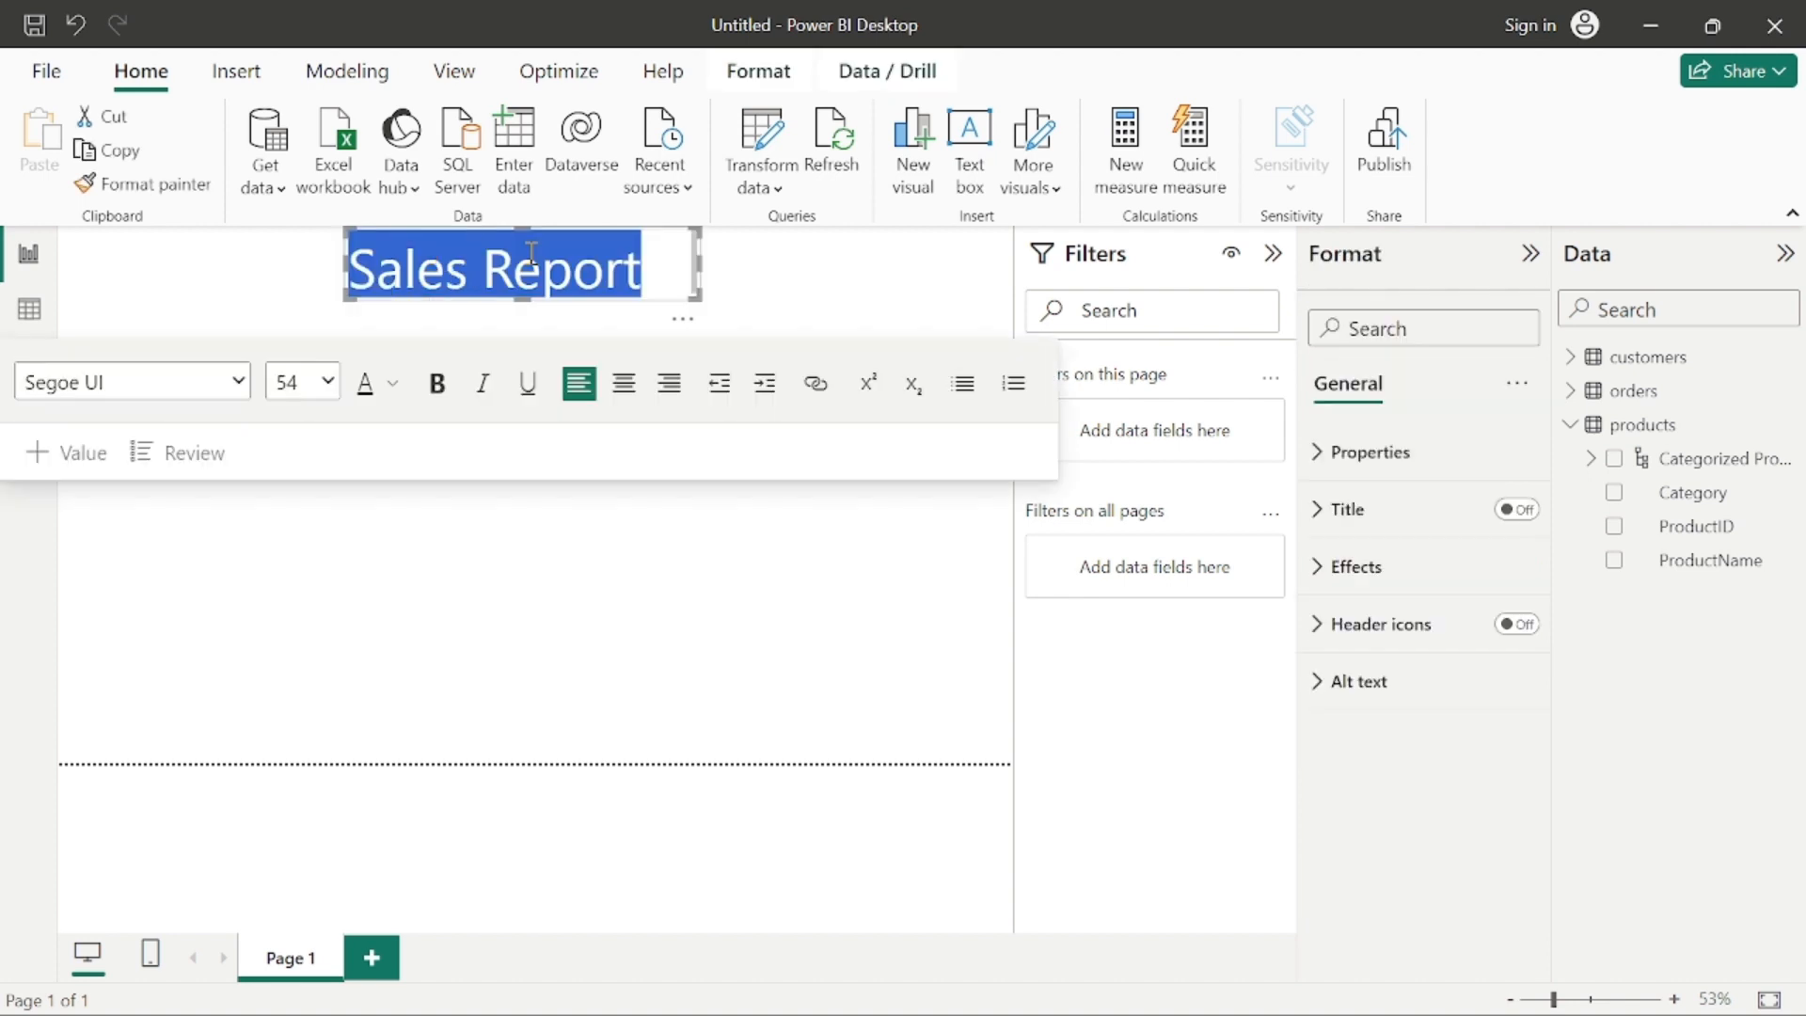
click(306, 386)
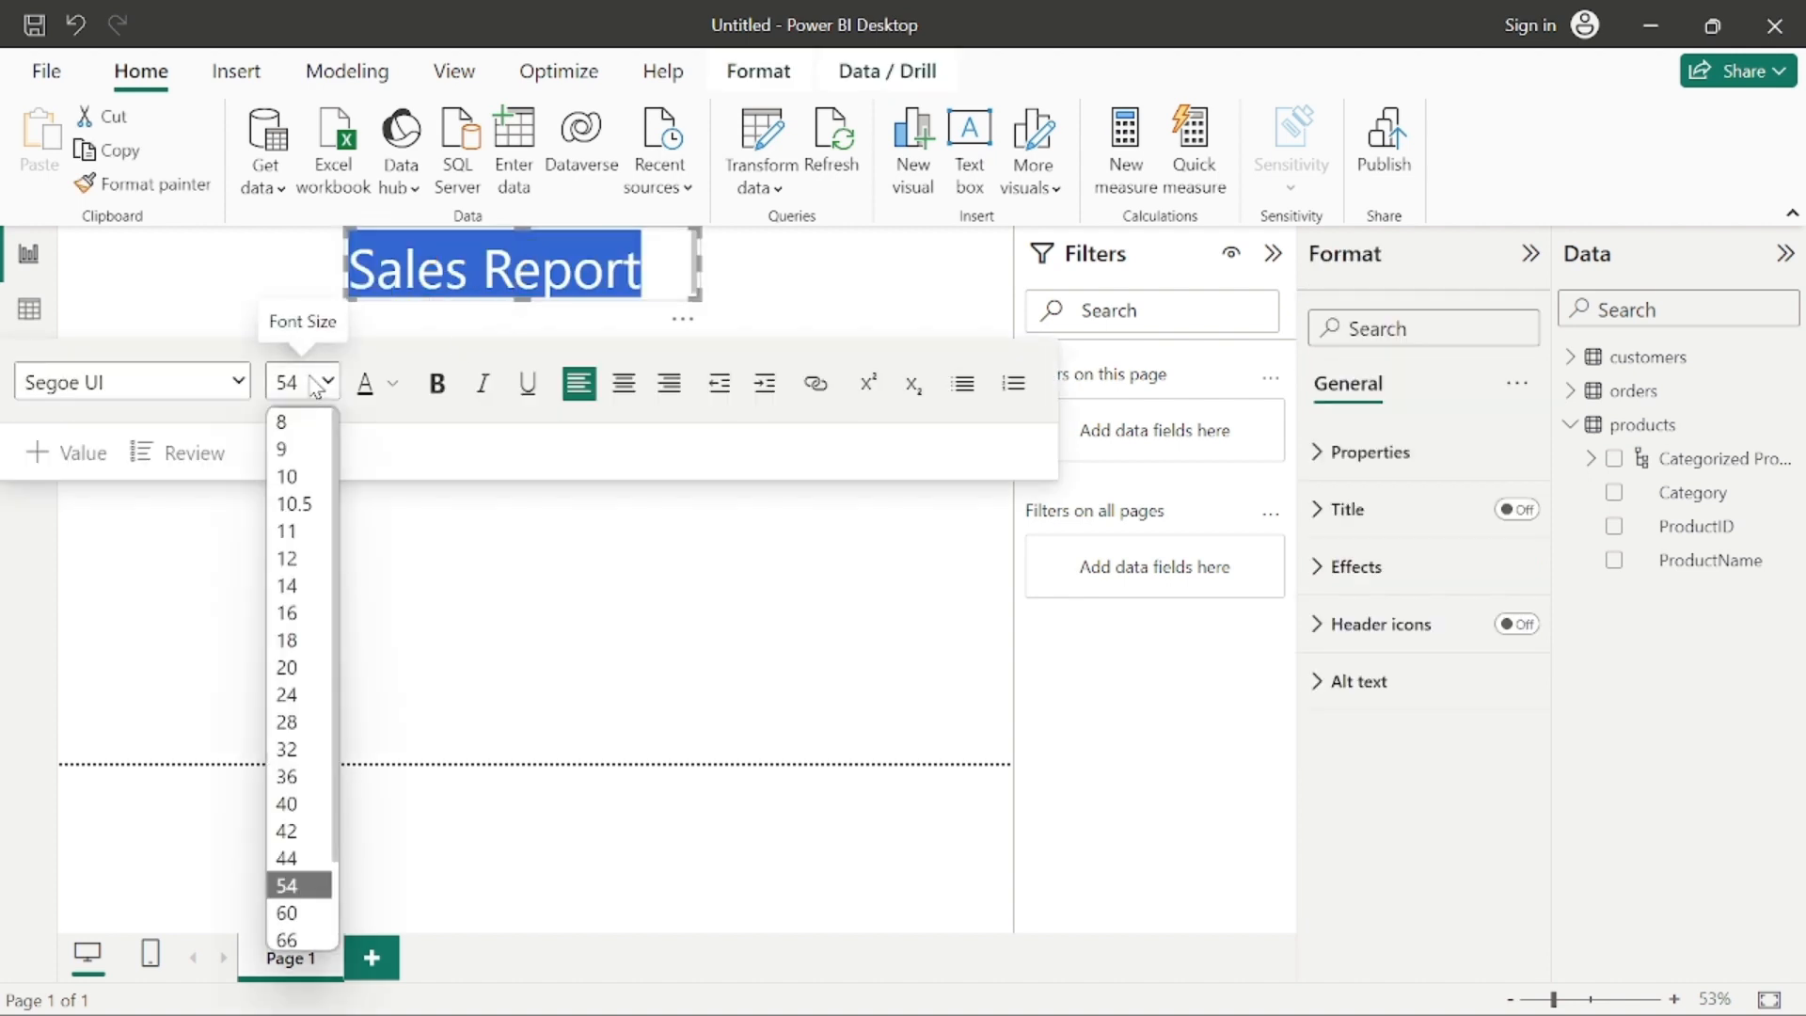
click(287, 749)
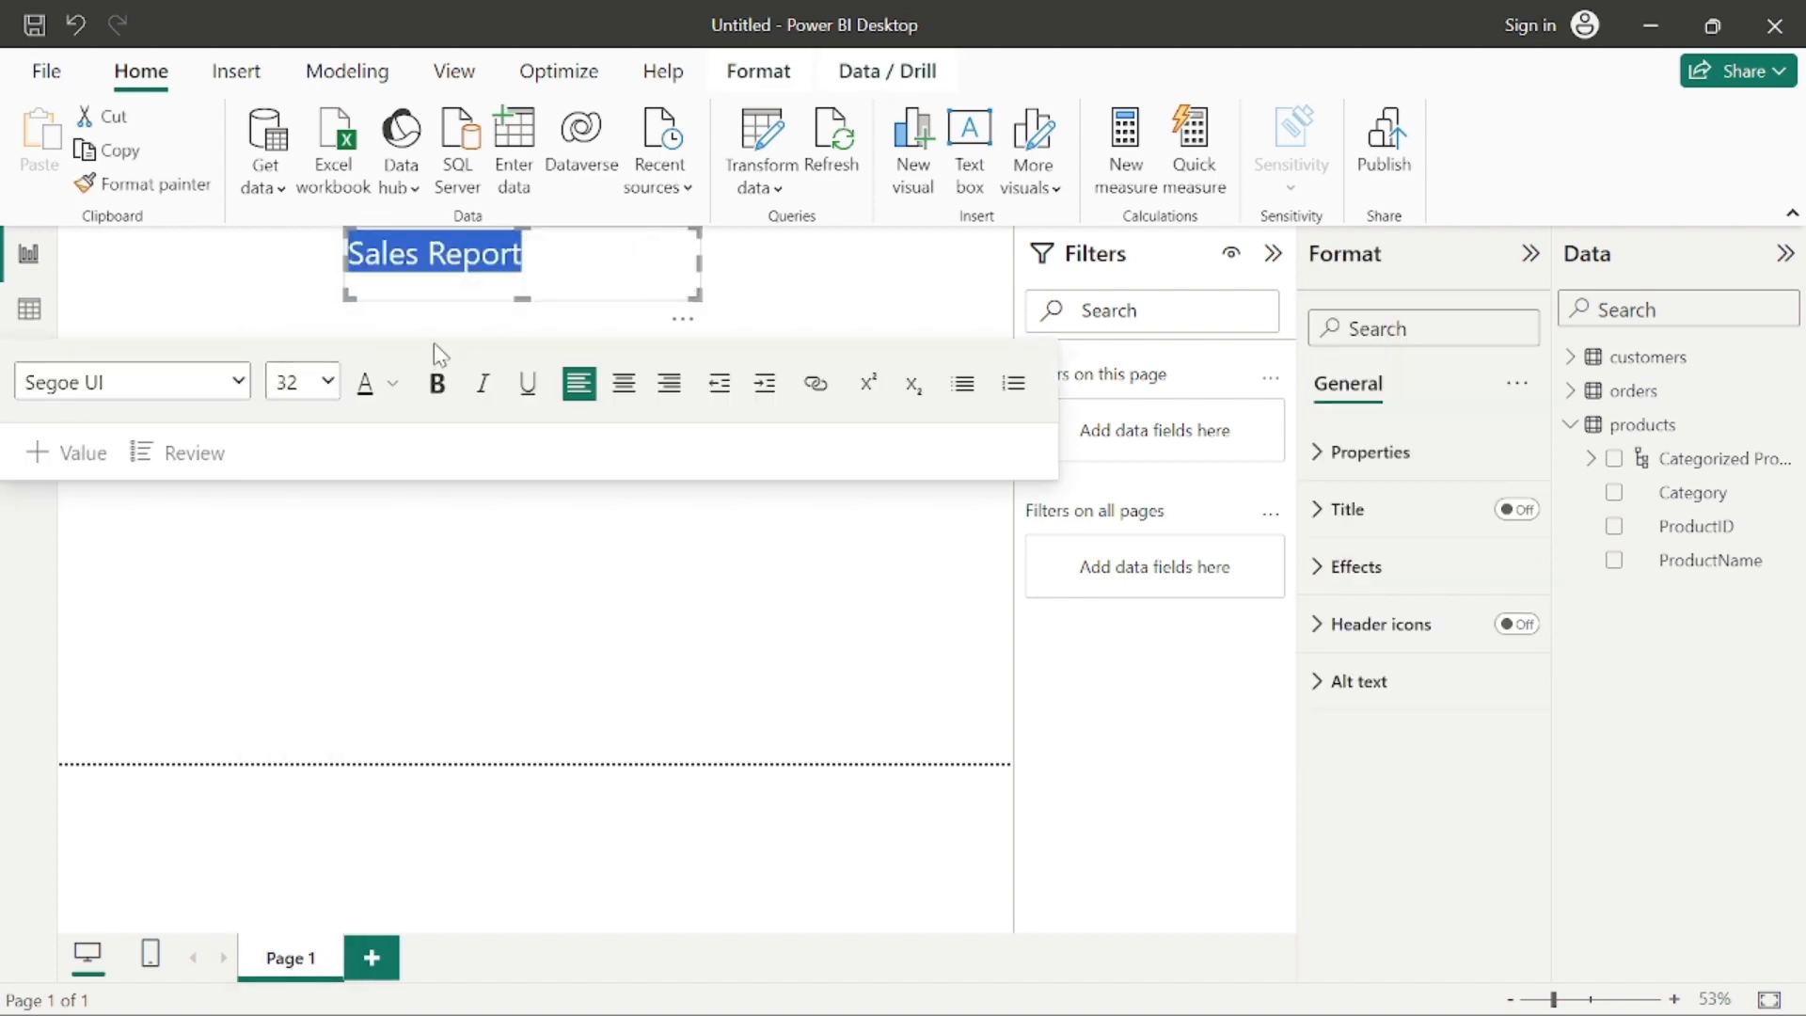
key(ctrl+b)
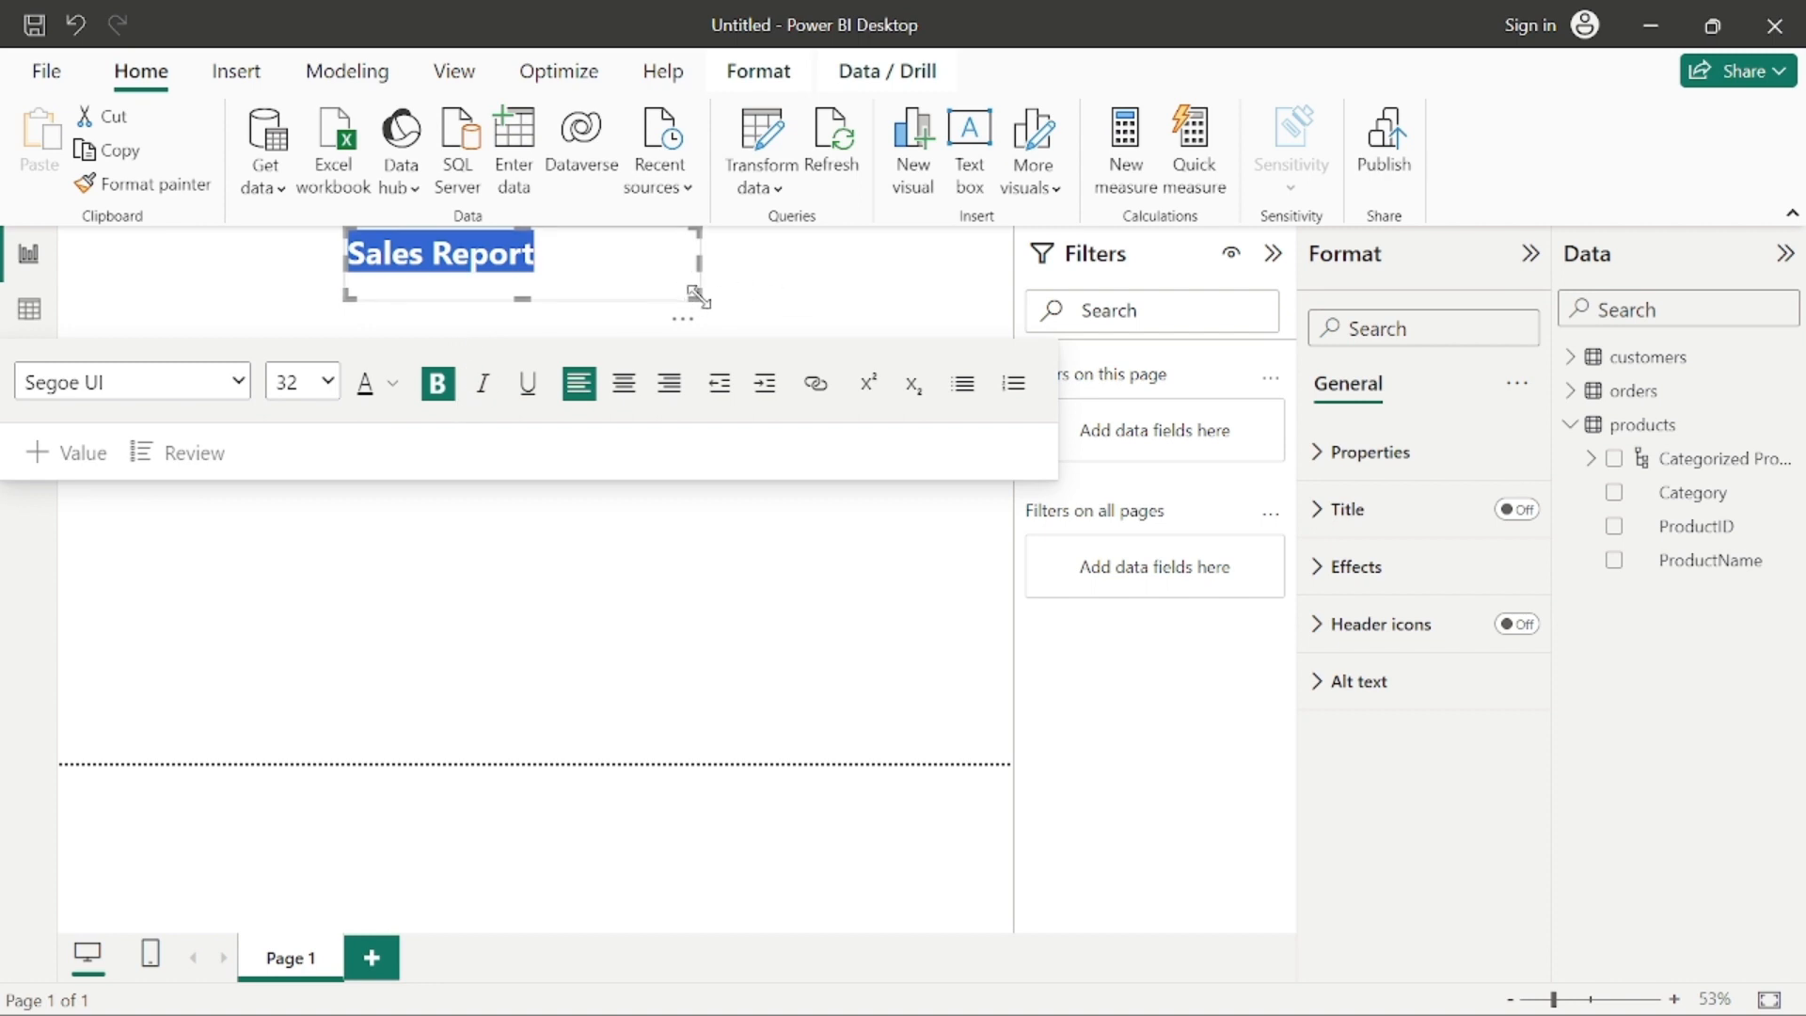
Step: Shrink the text box to fit the "Sales Report" title and move it back to the top centre of the report page
drag(697, 298, 558, 282)
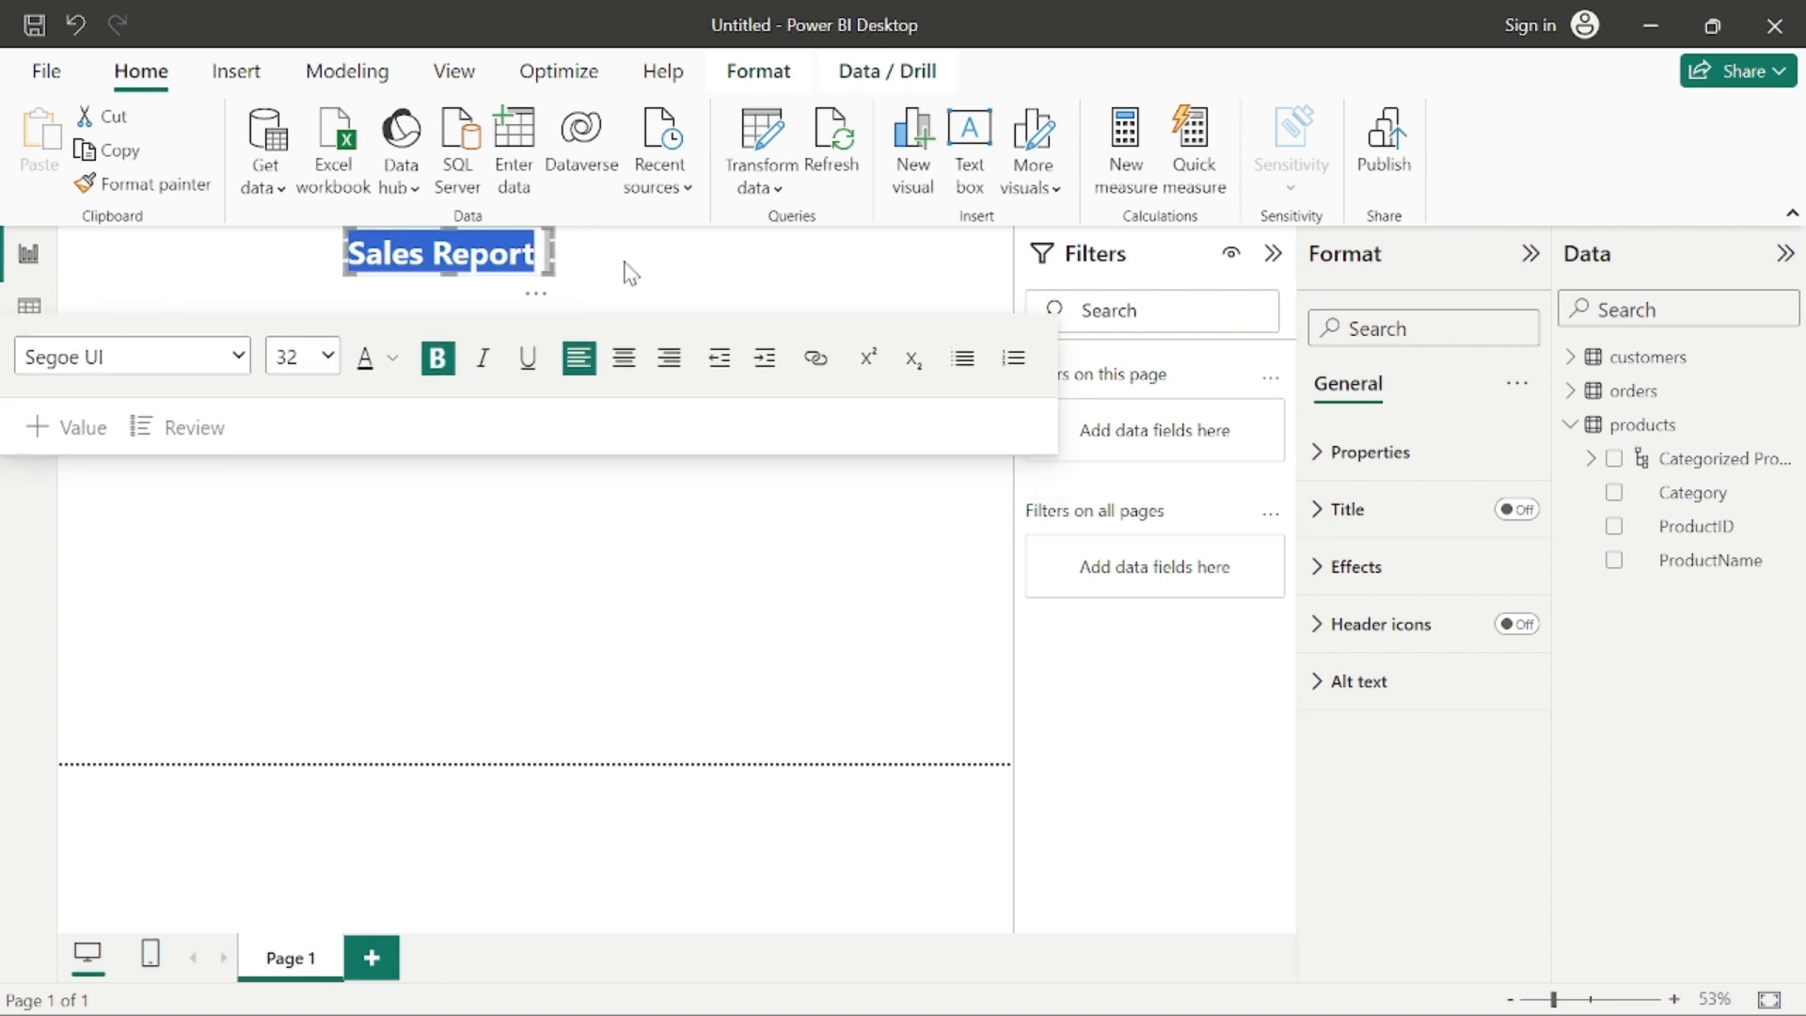
click(623, 280)
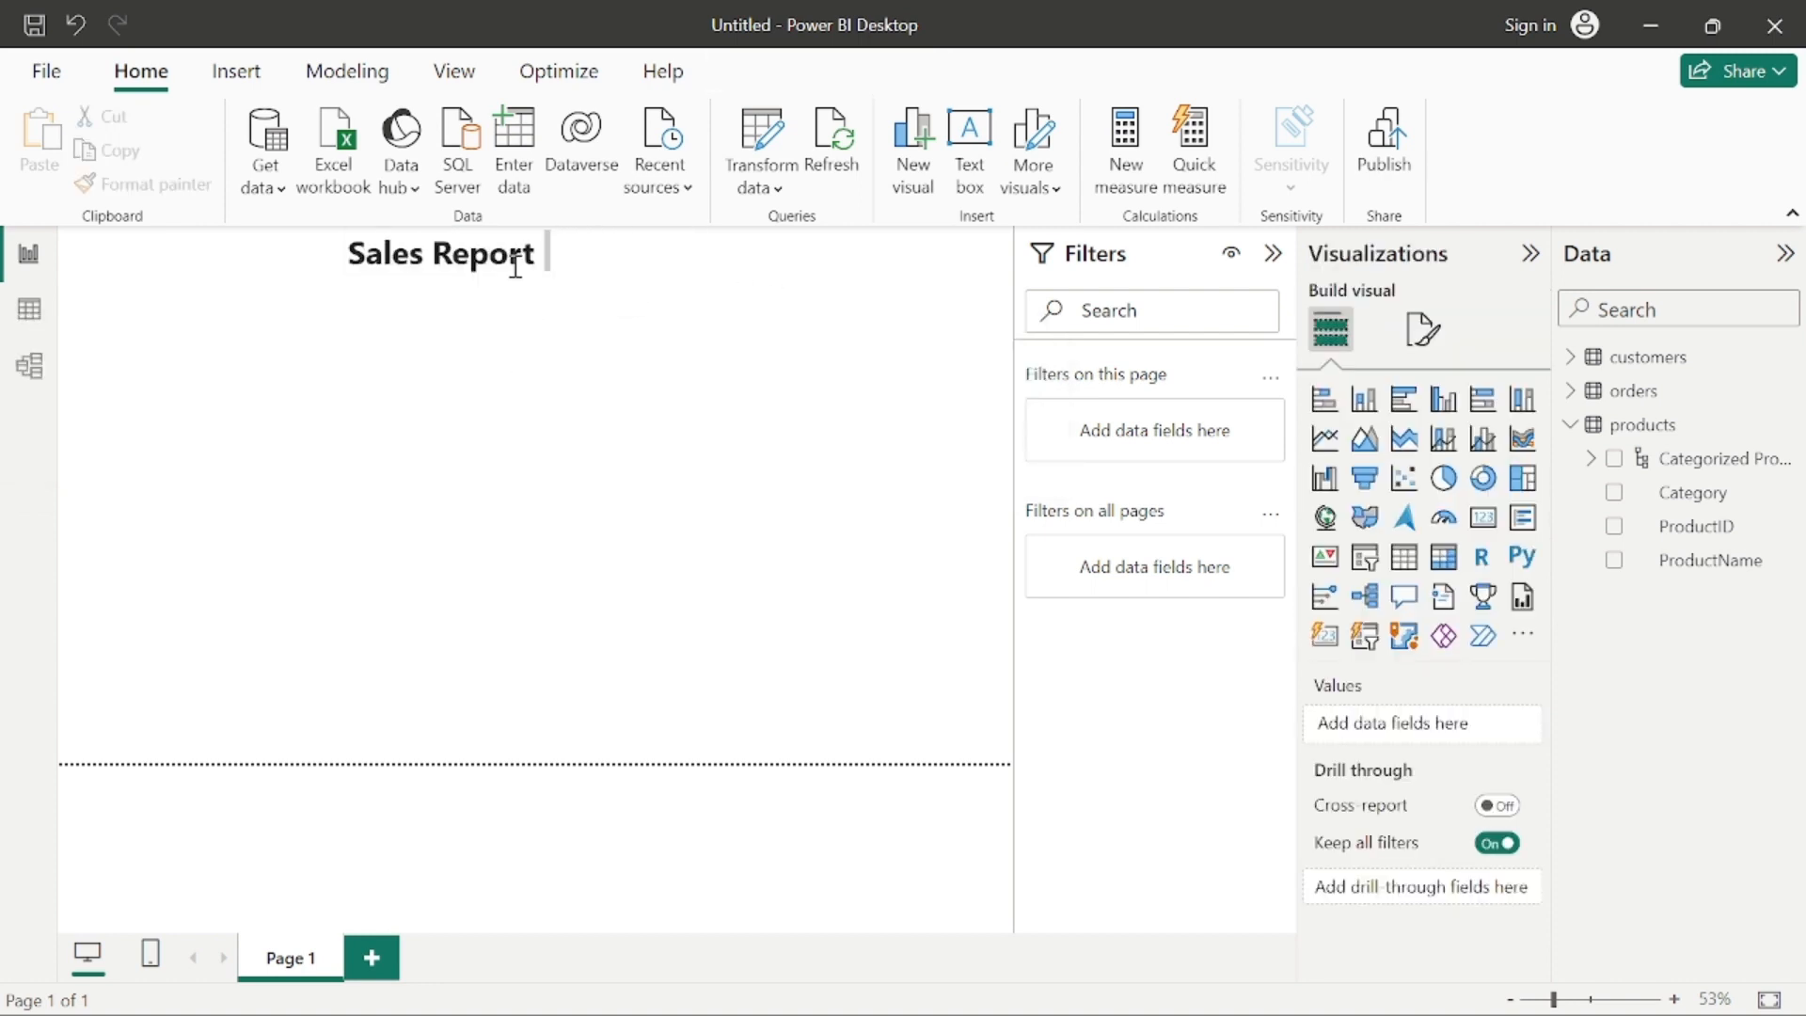
drag(487, 247, 577, 279)
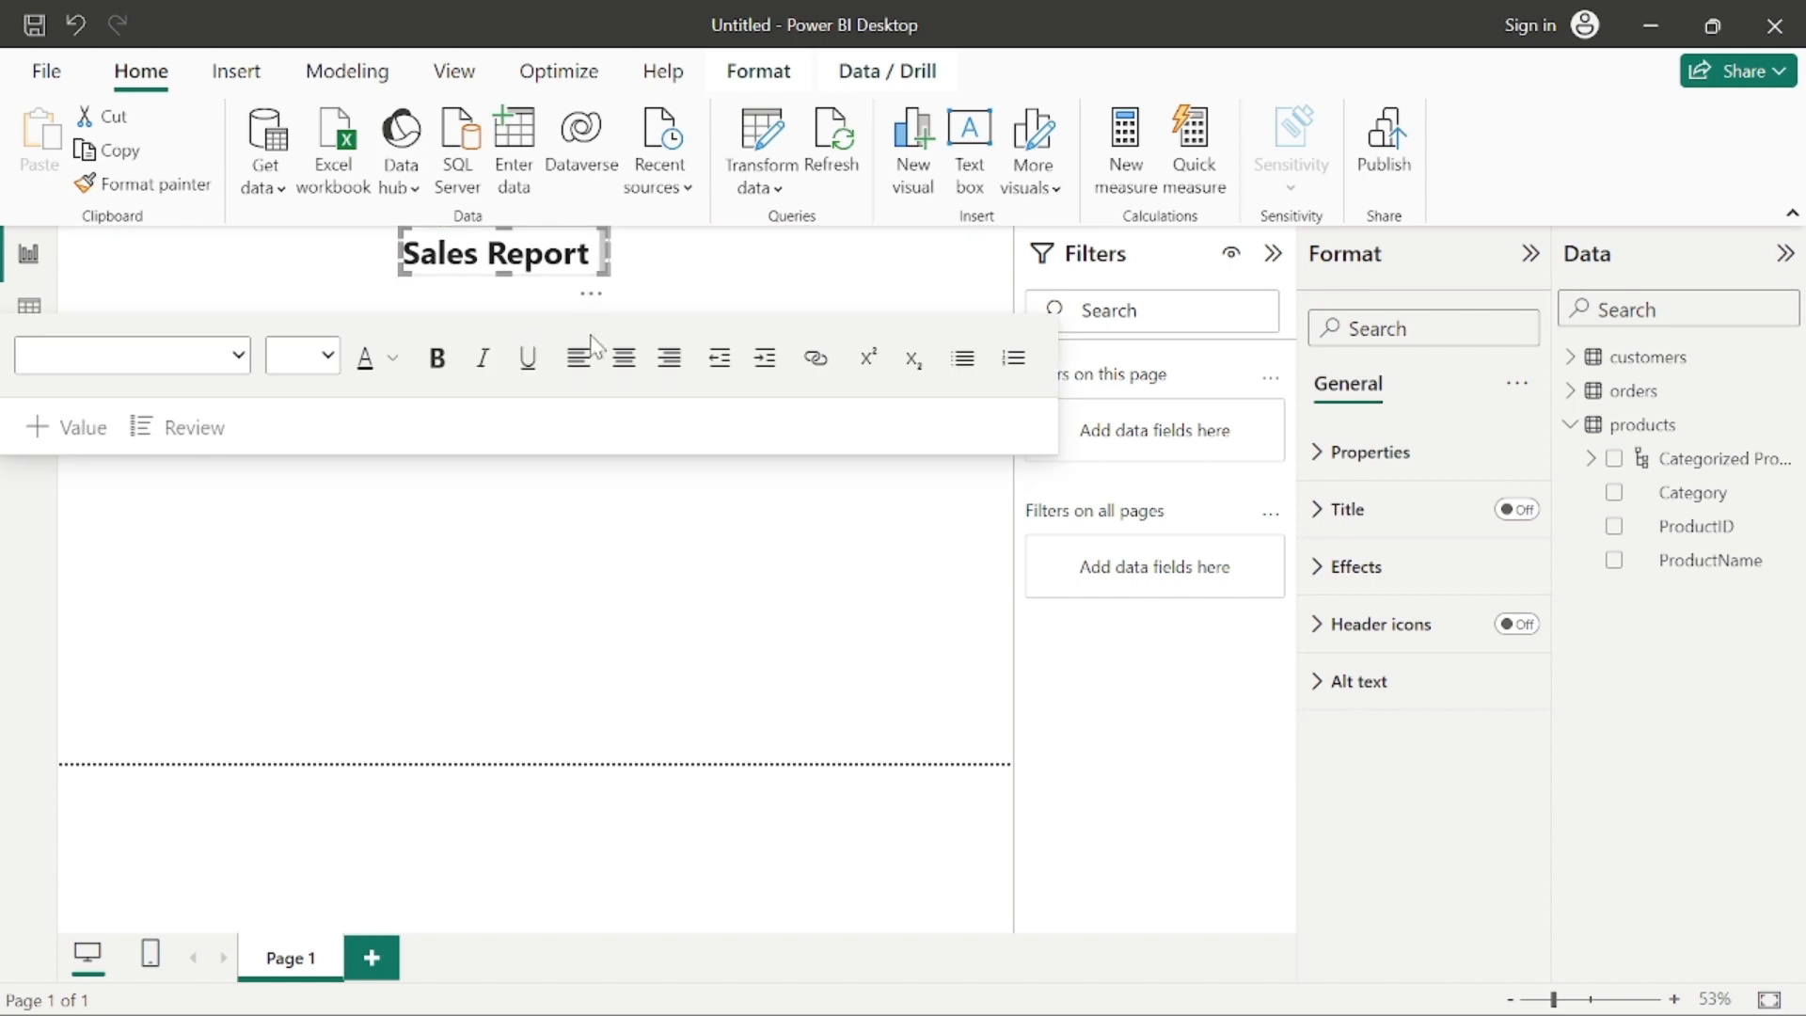
click(706, 245)
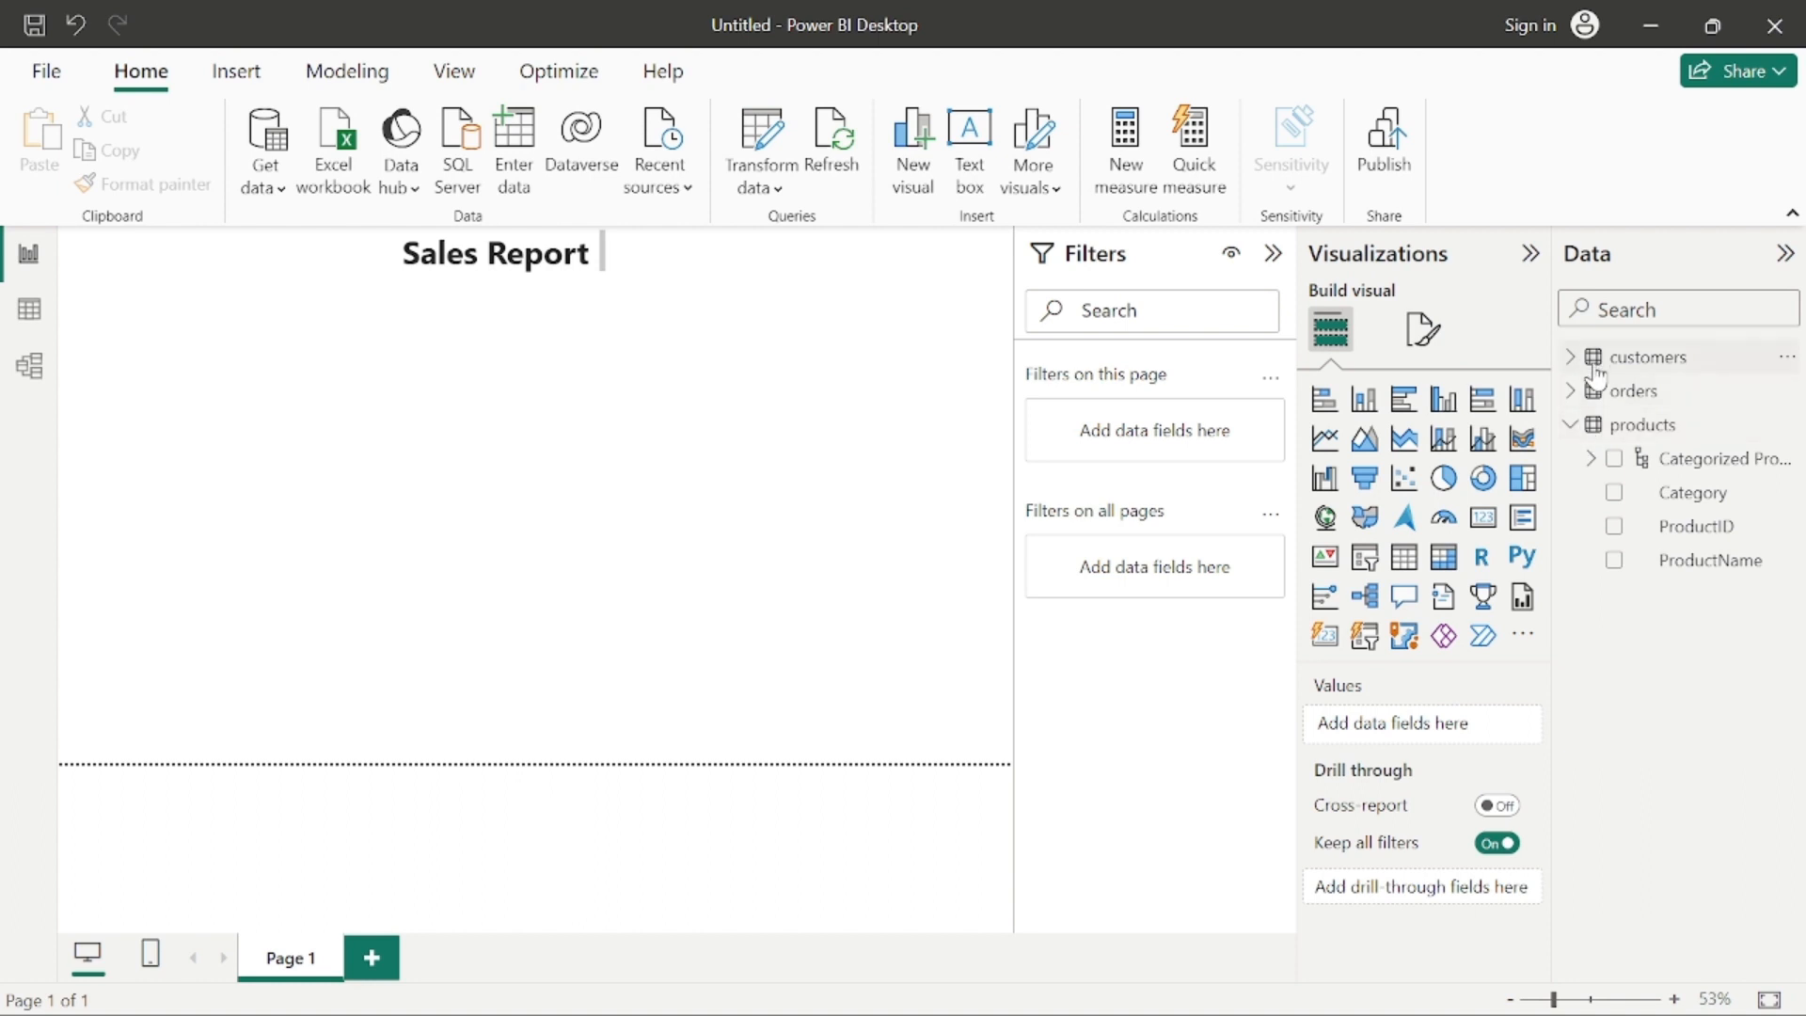
click(1693, 473)
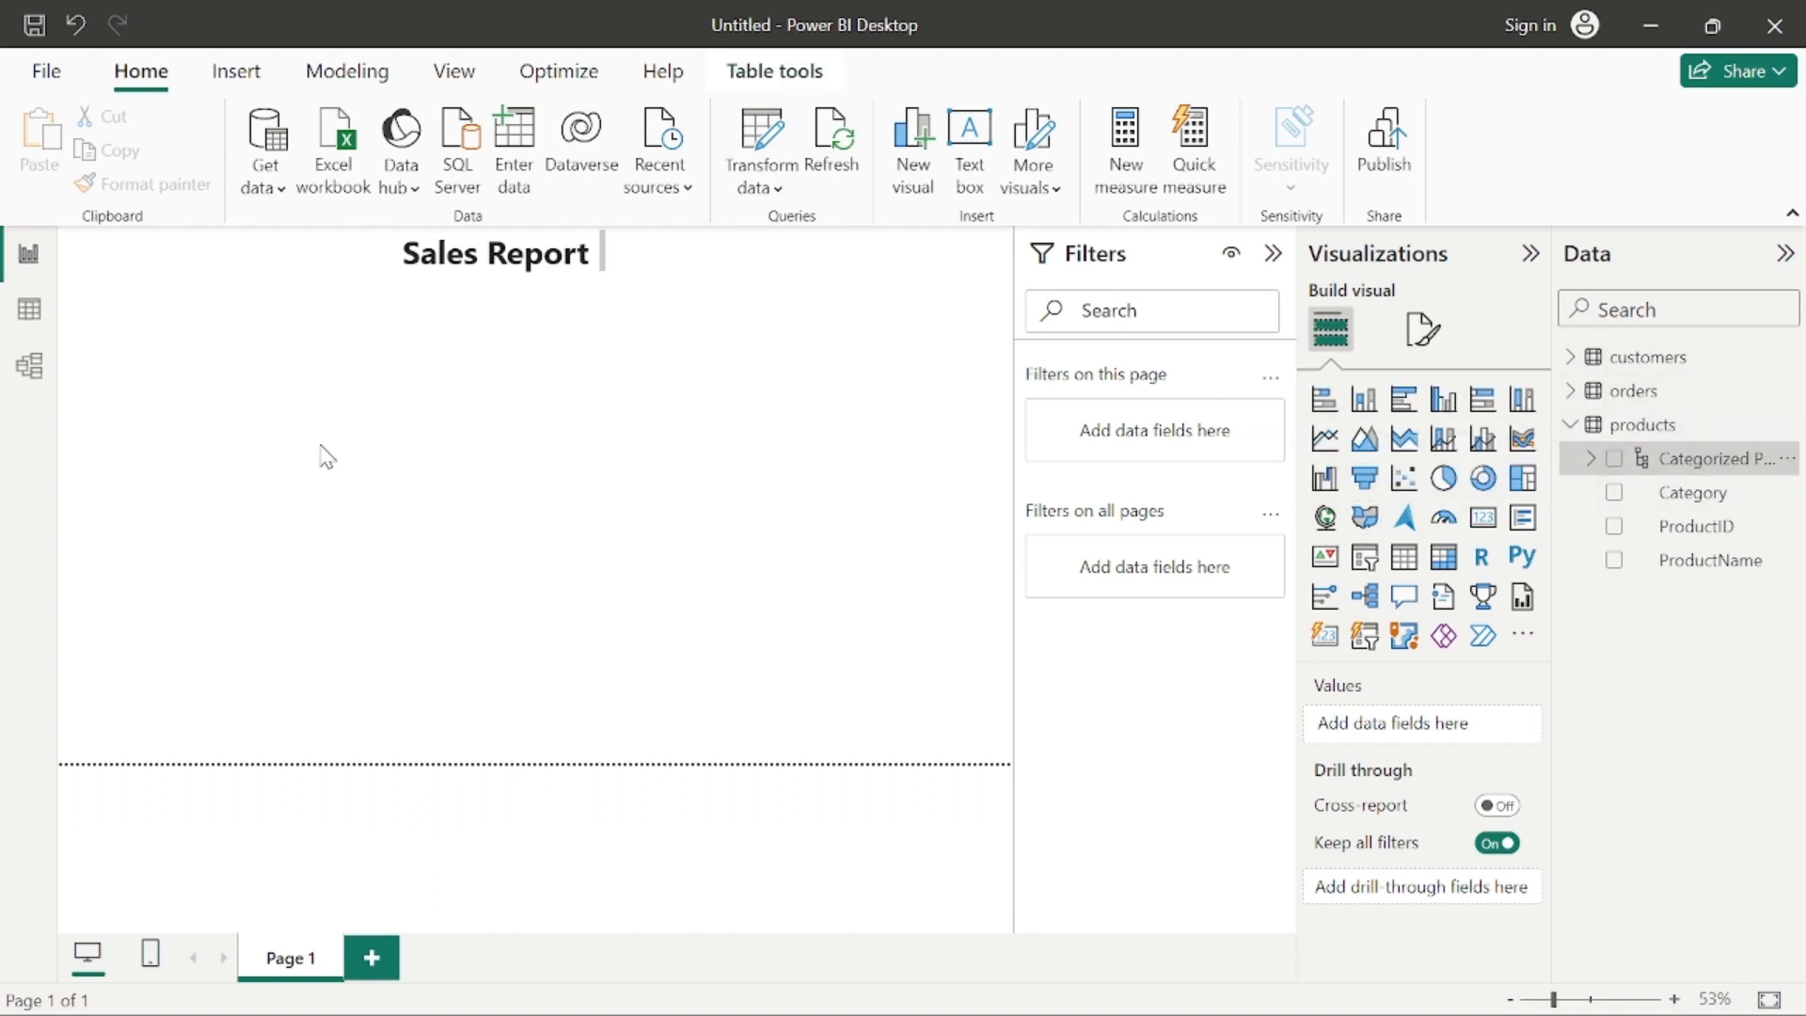
click(247, 436)
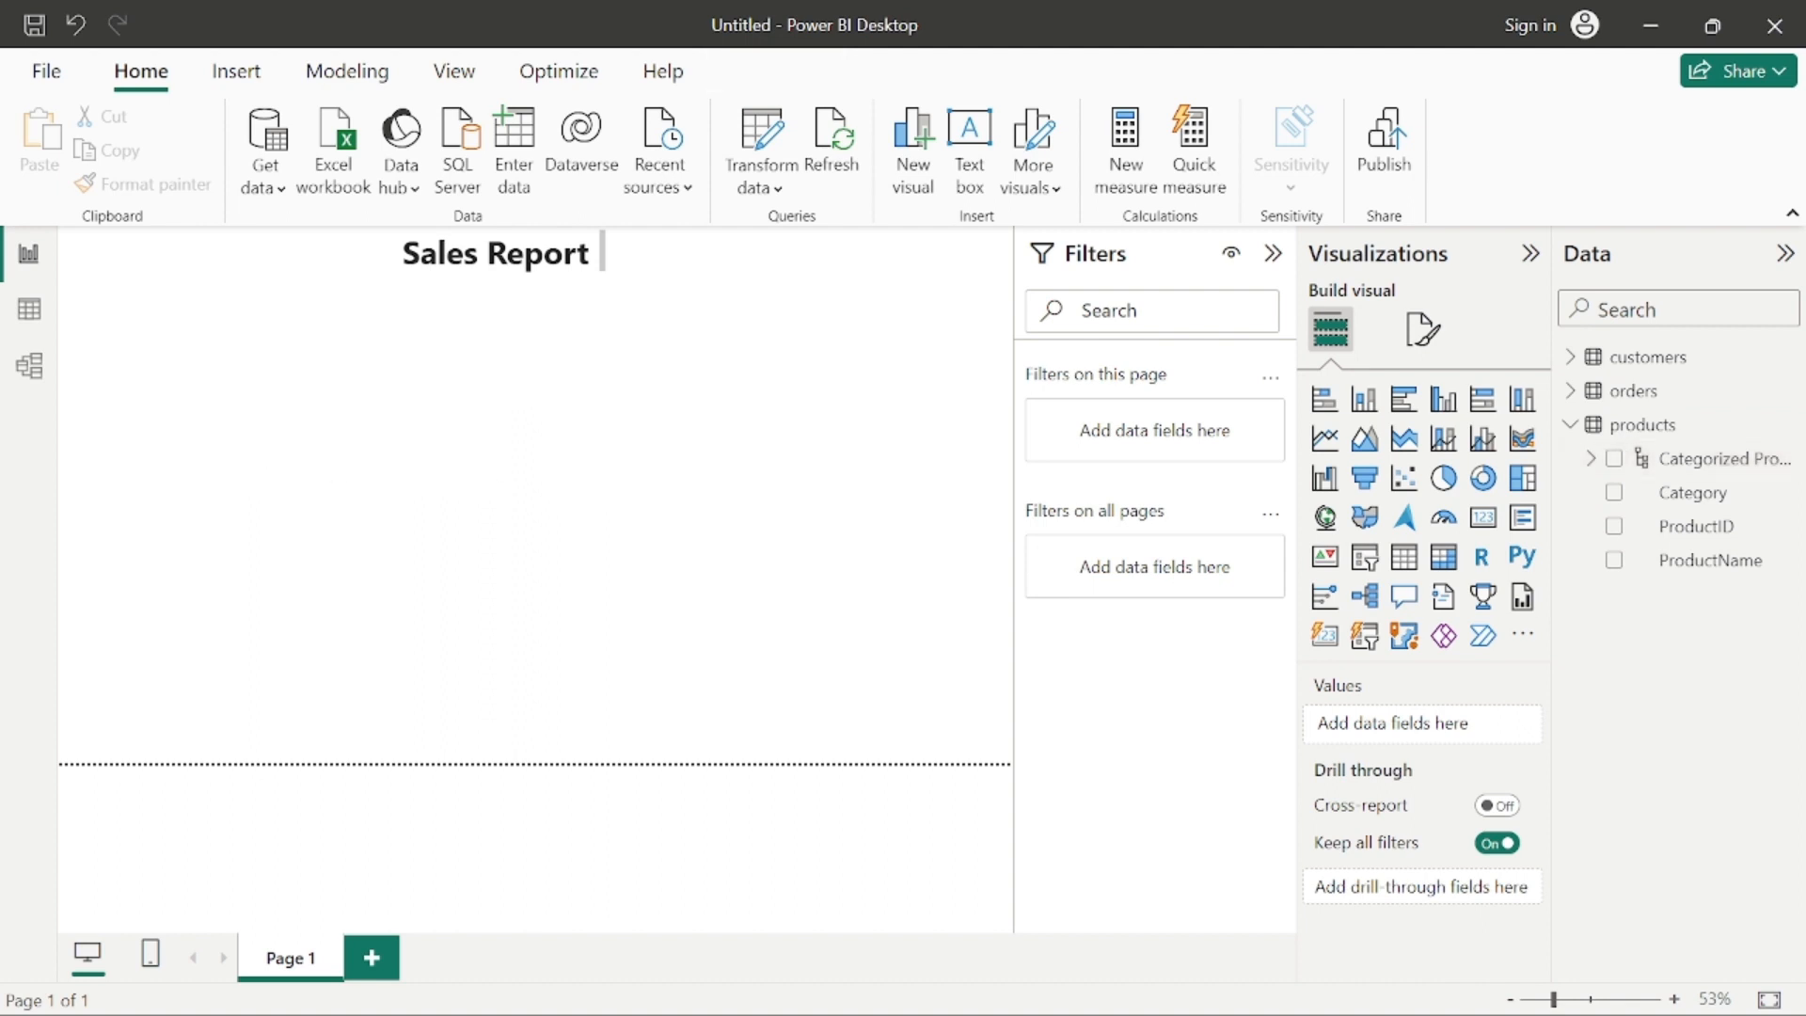
click(1693, 471)
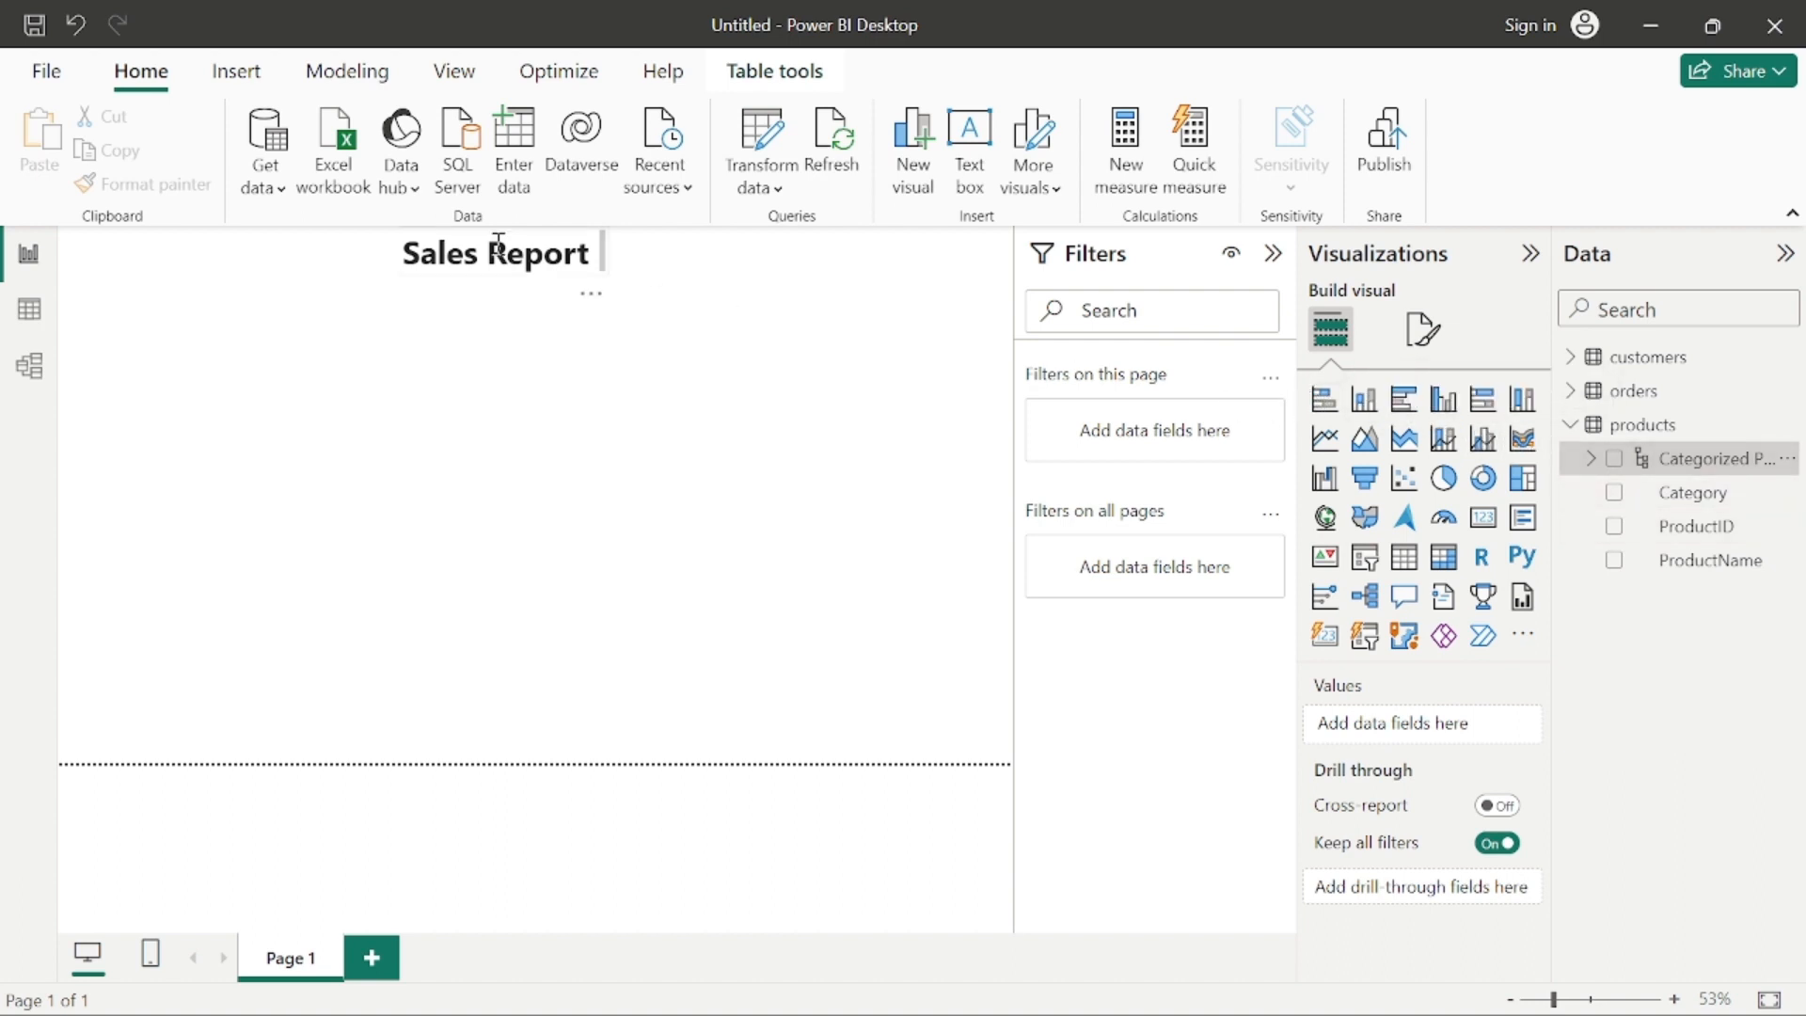
click(368, 394)
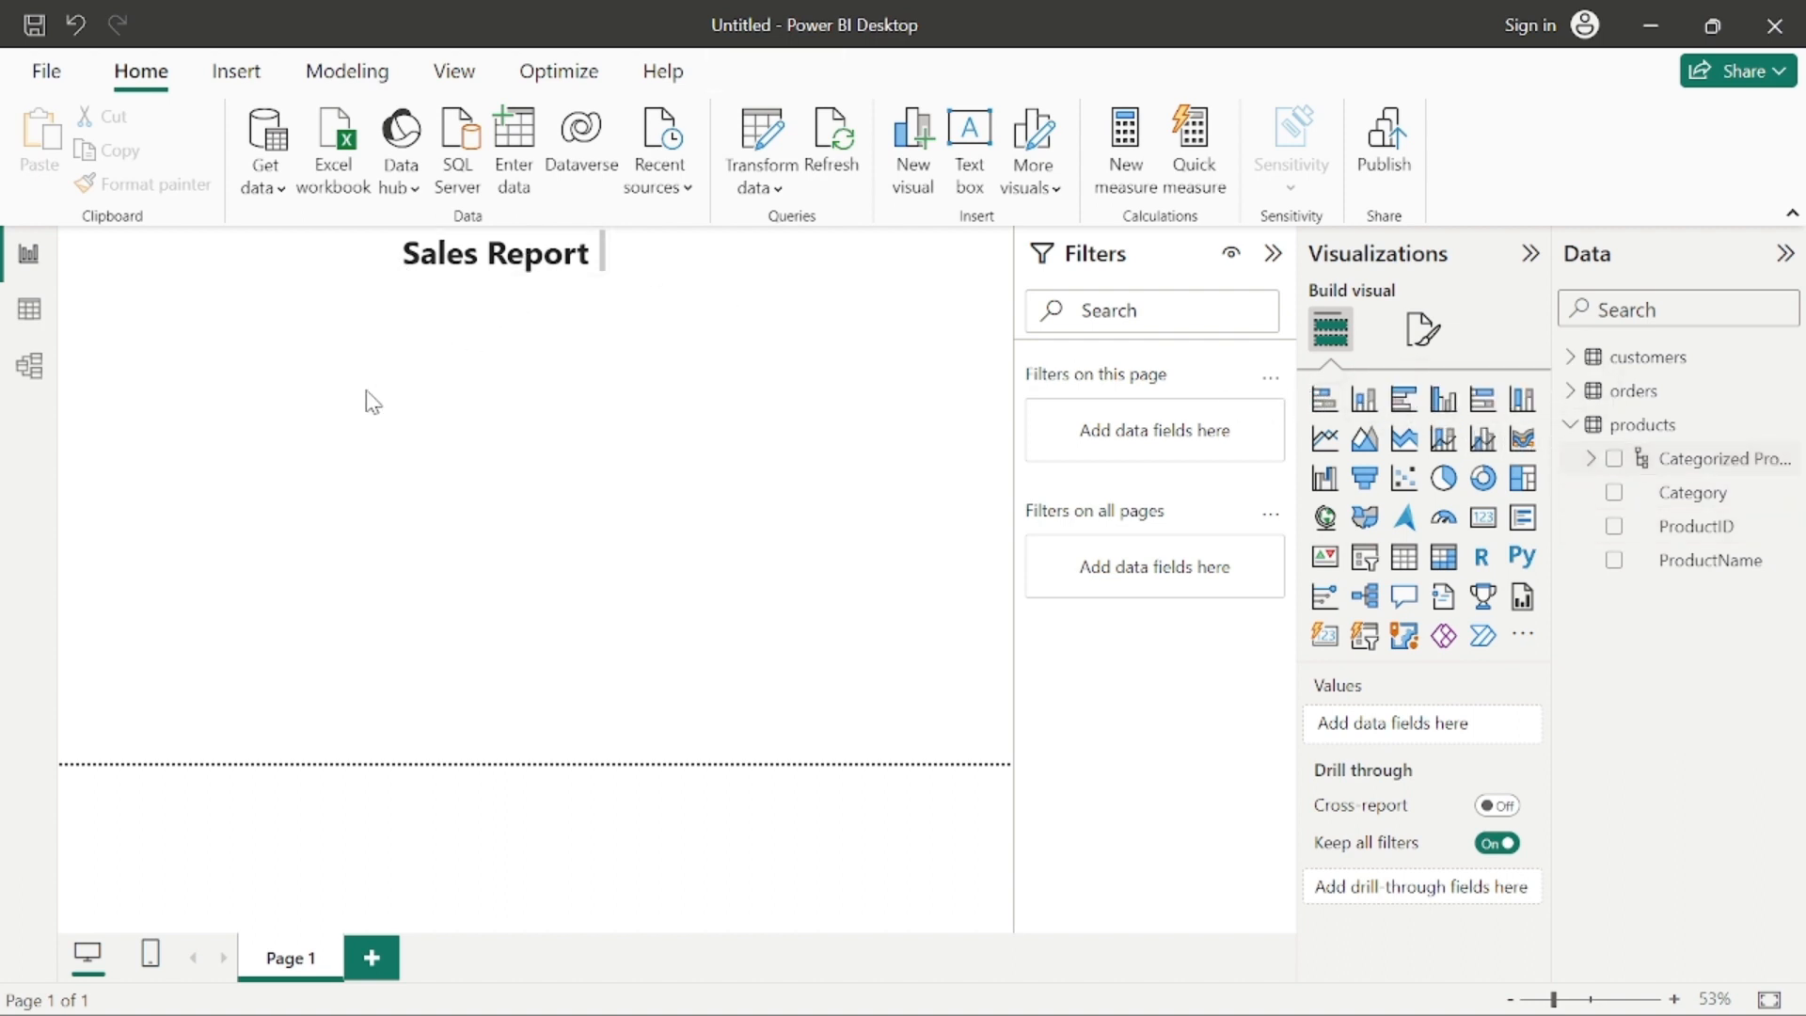
double_click(252, 451)
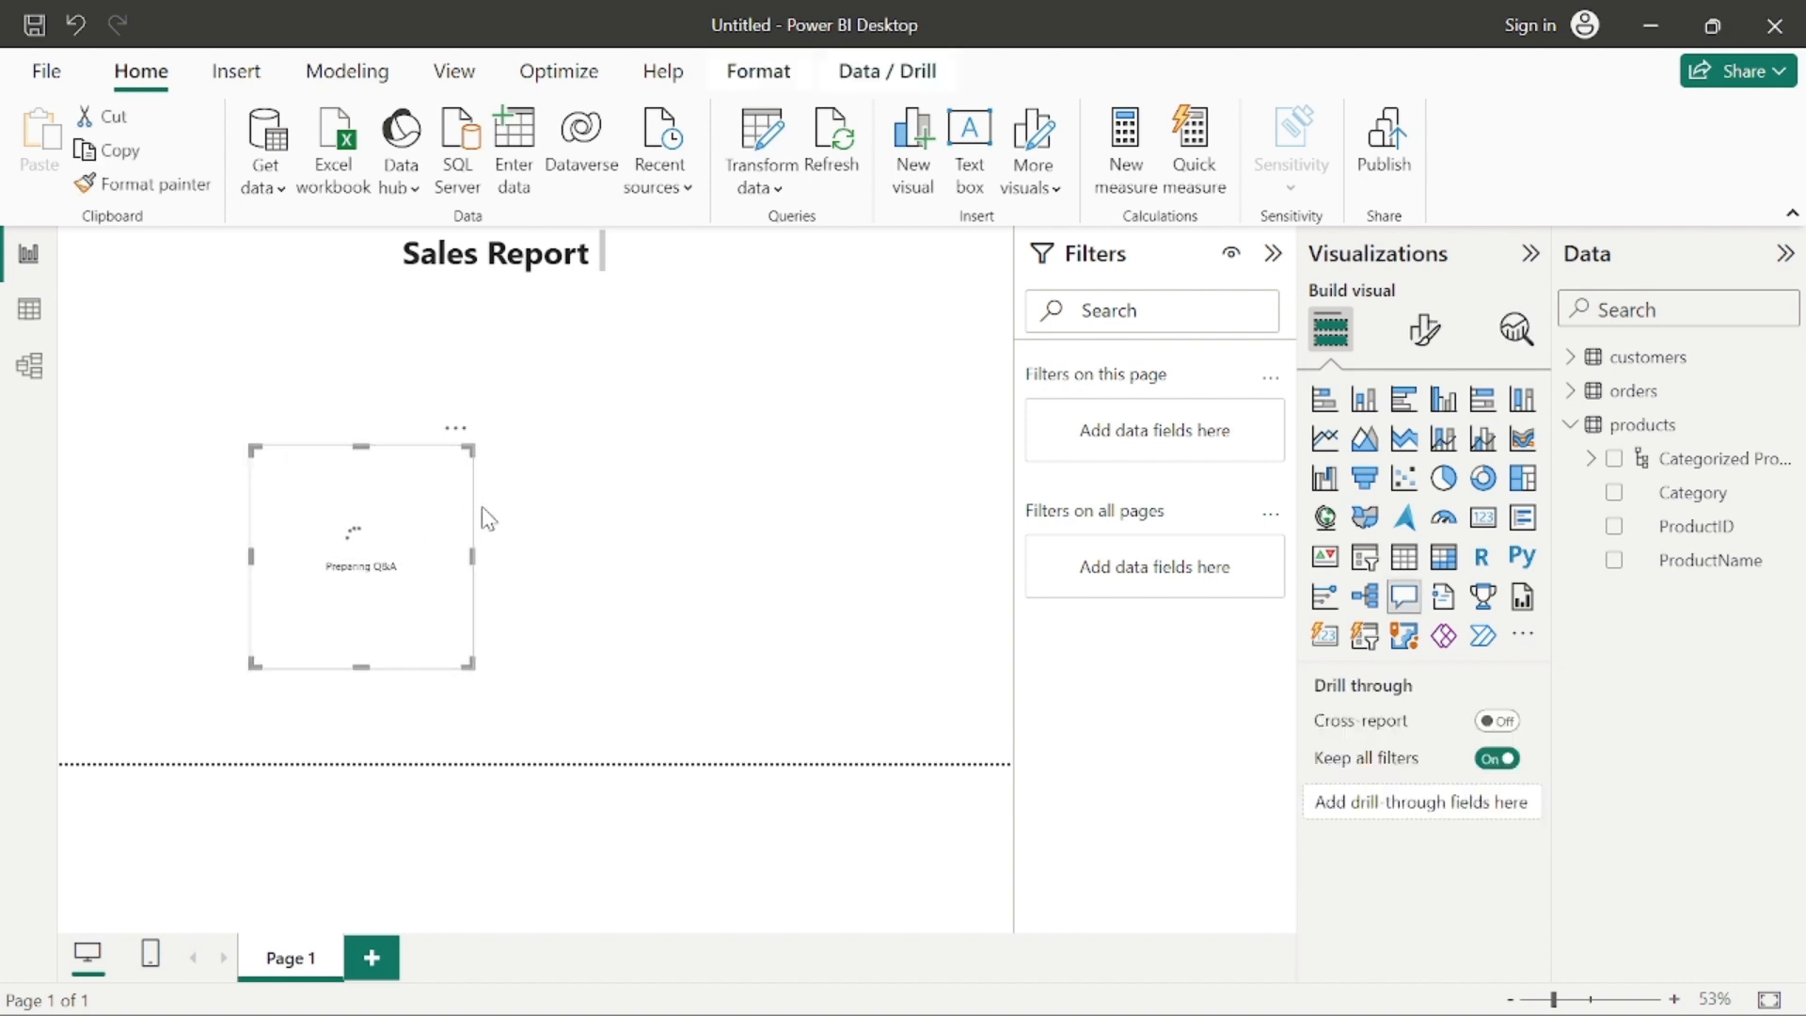
click(1707, 470)
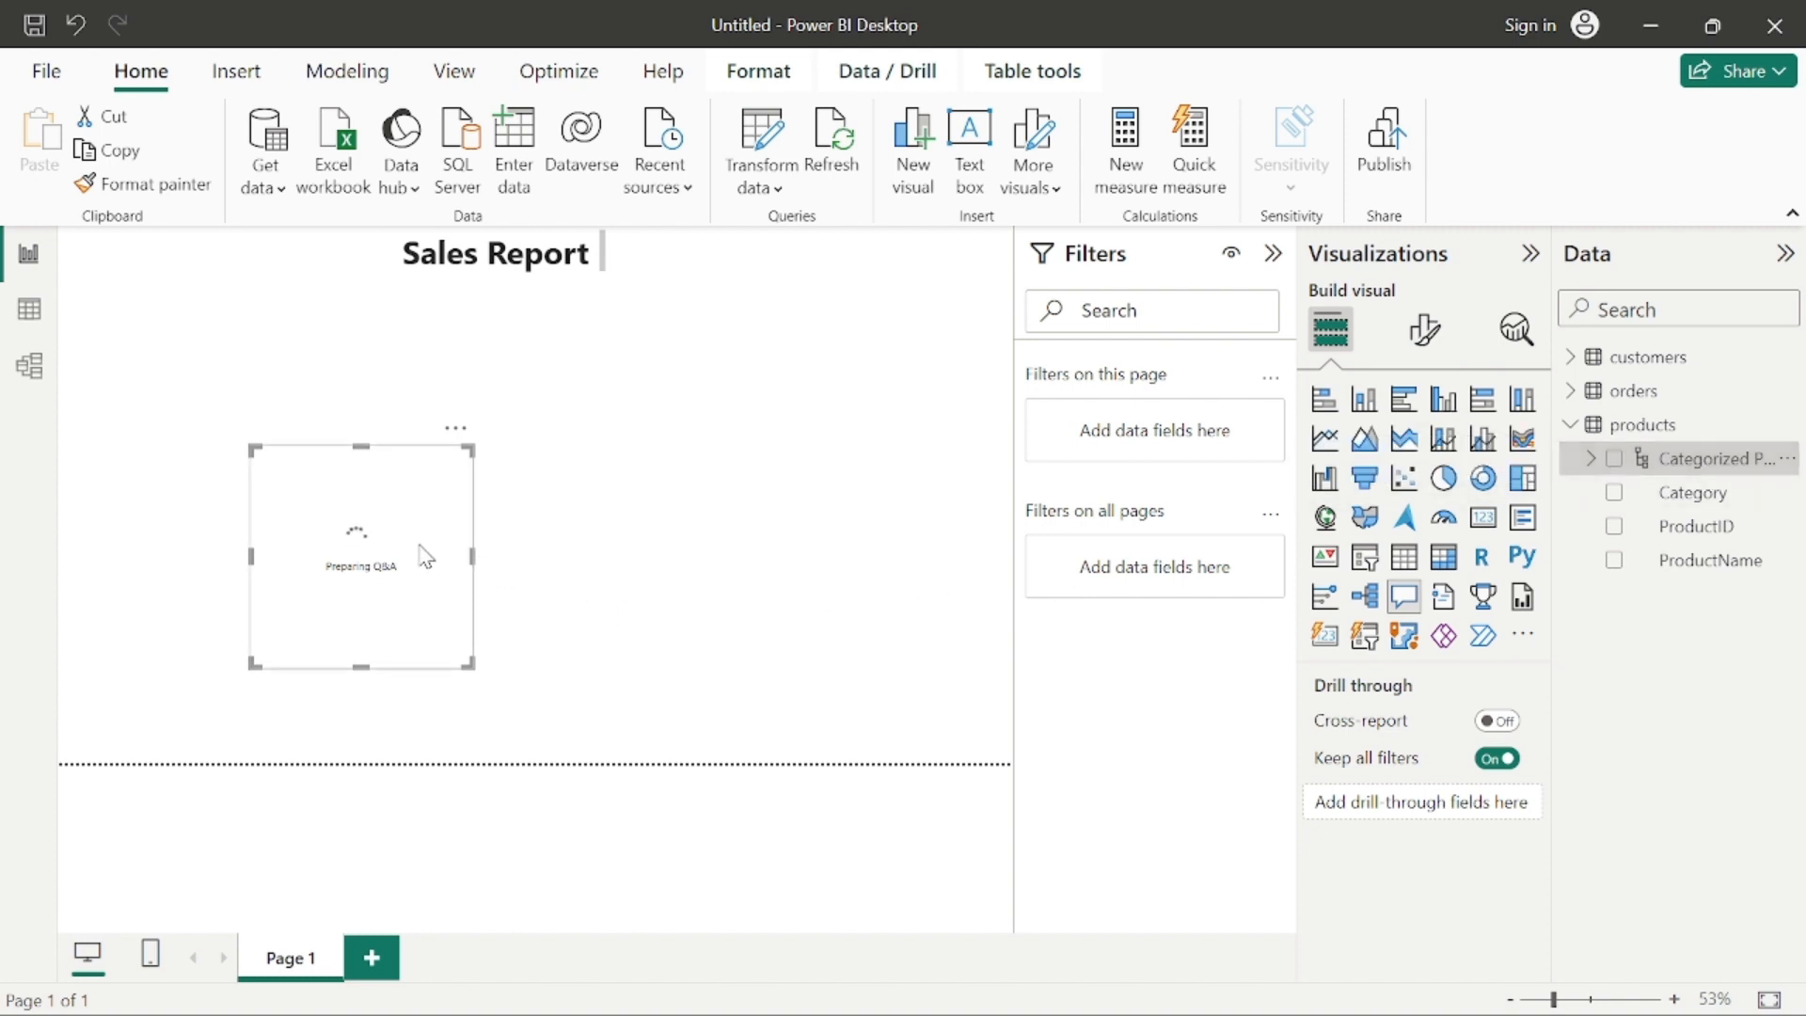
click(456, 430)
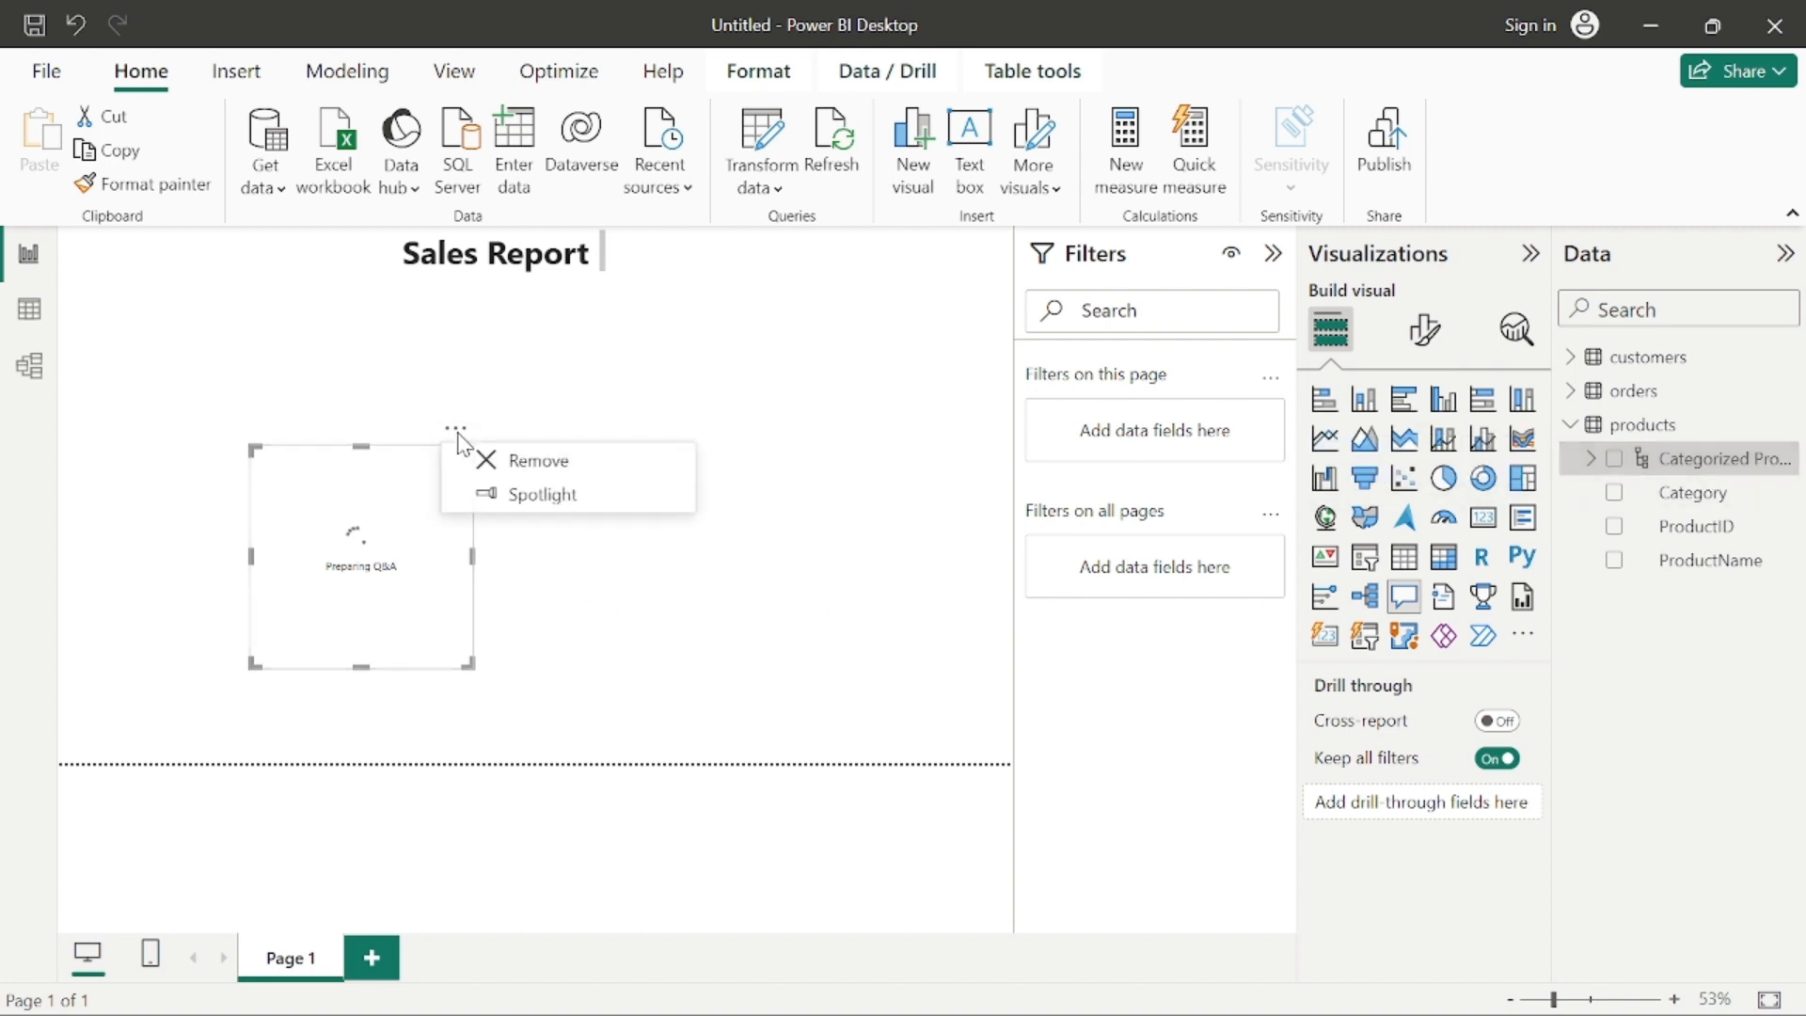
click(523, 461)
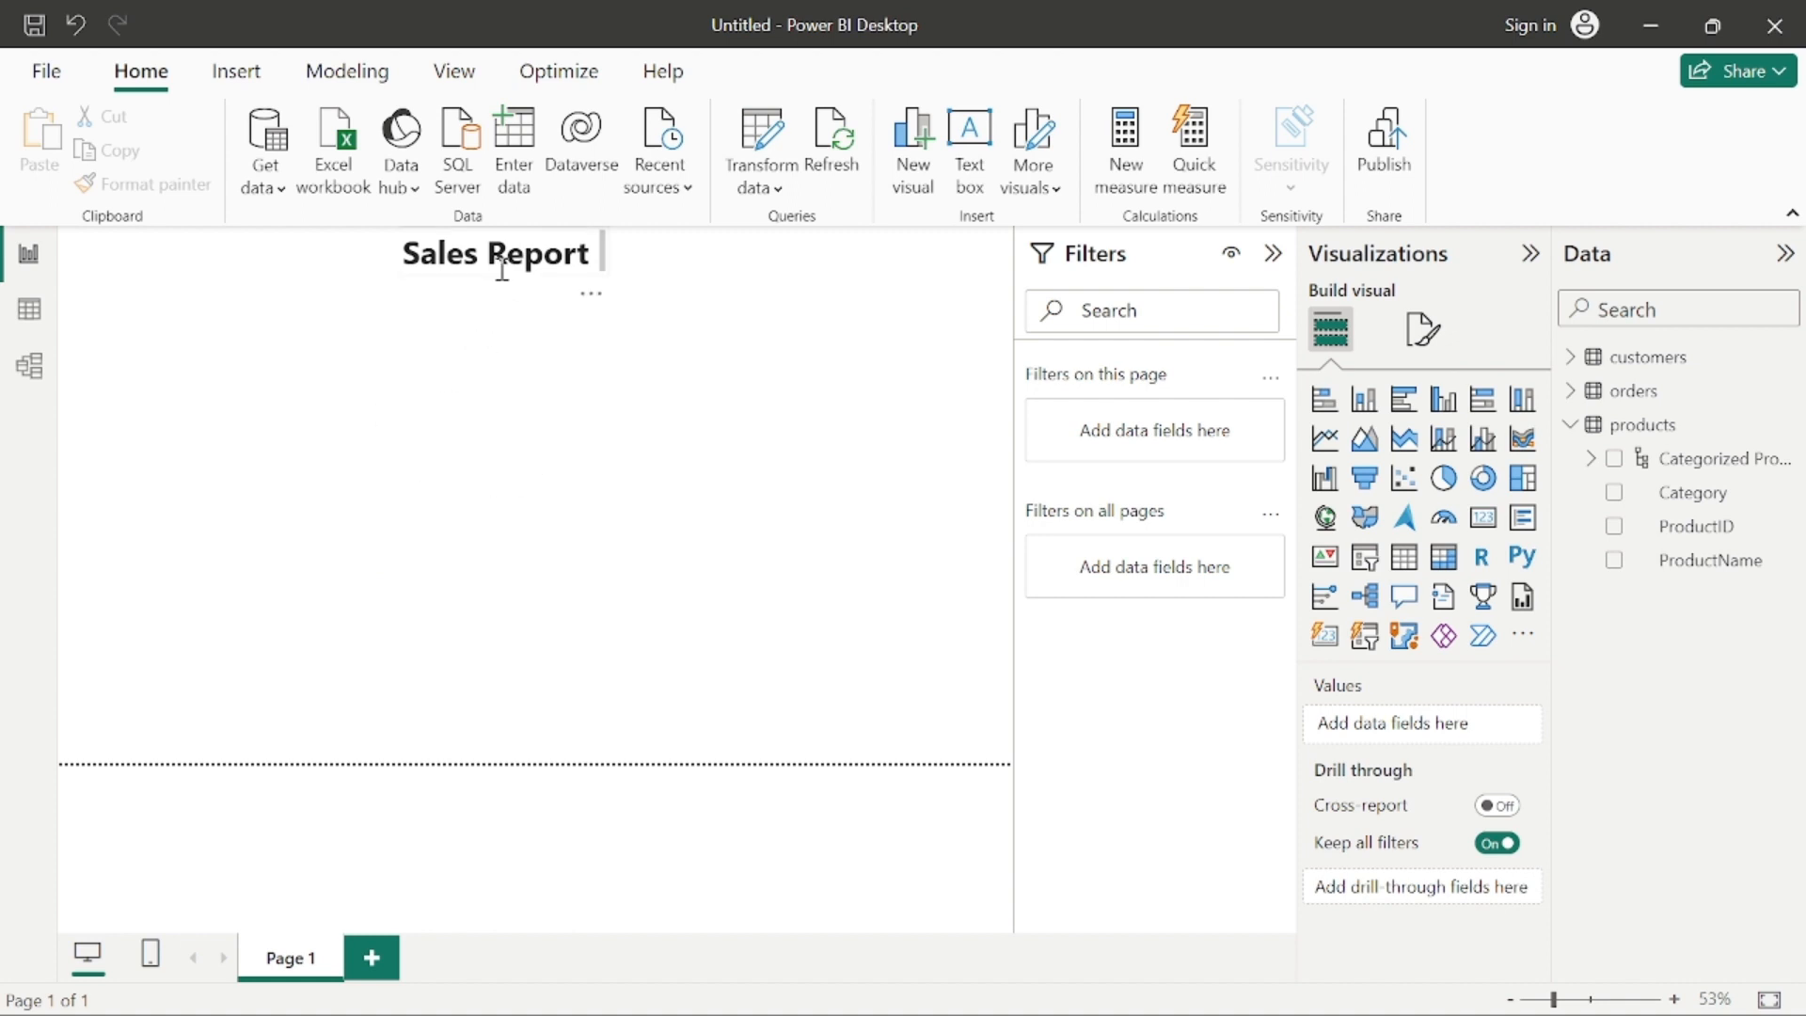
click(468, 283)
click(301, 563)
click(1702, 461)
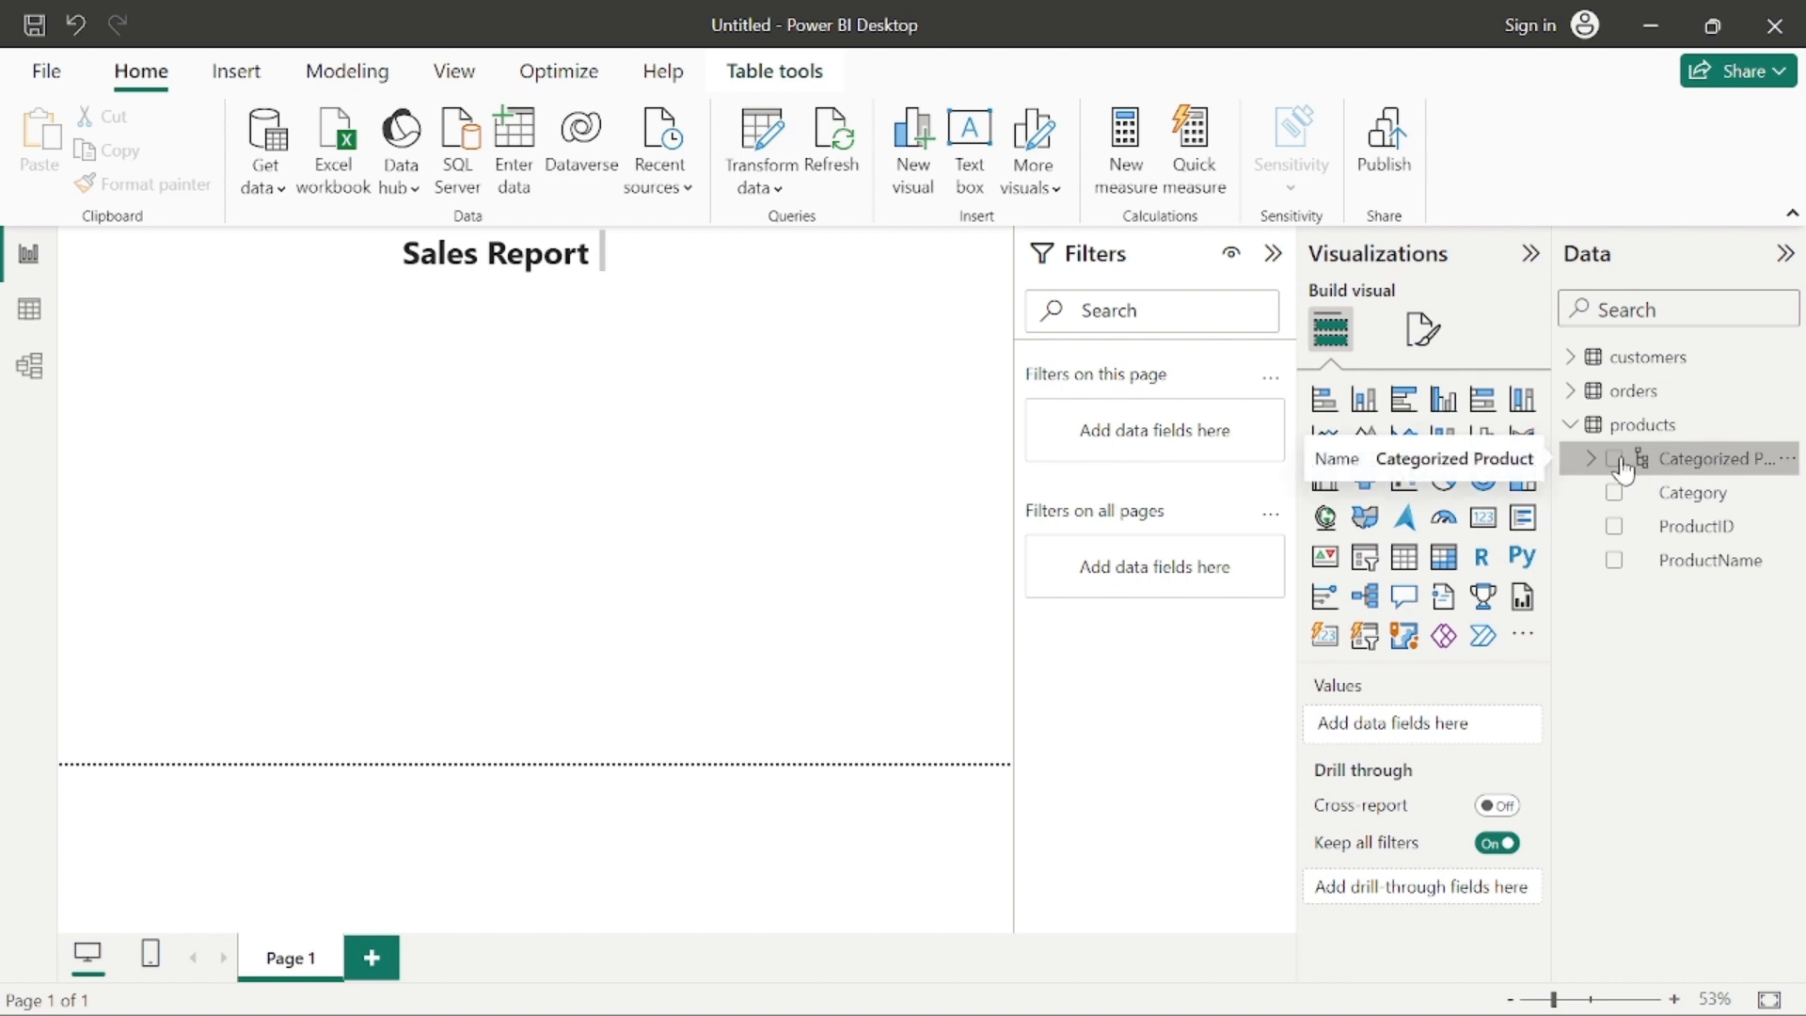
right_click(1693, 467)
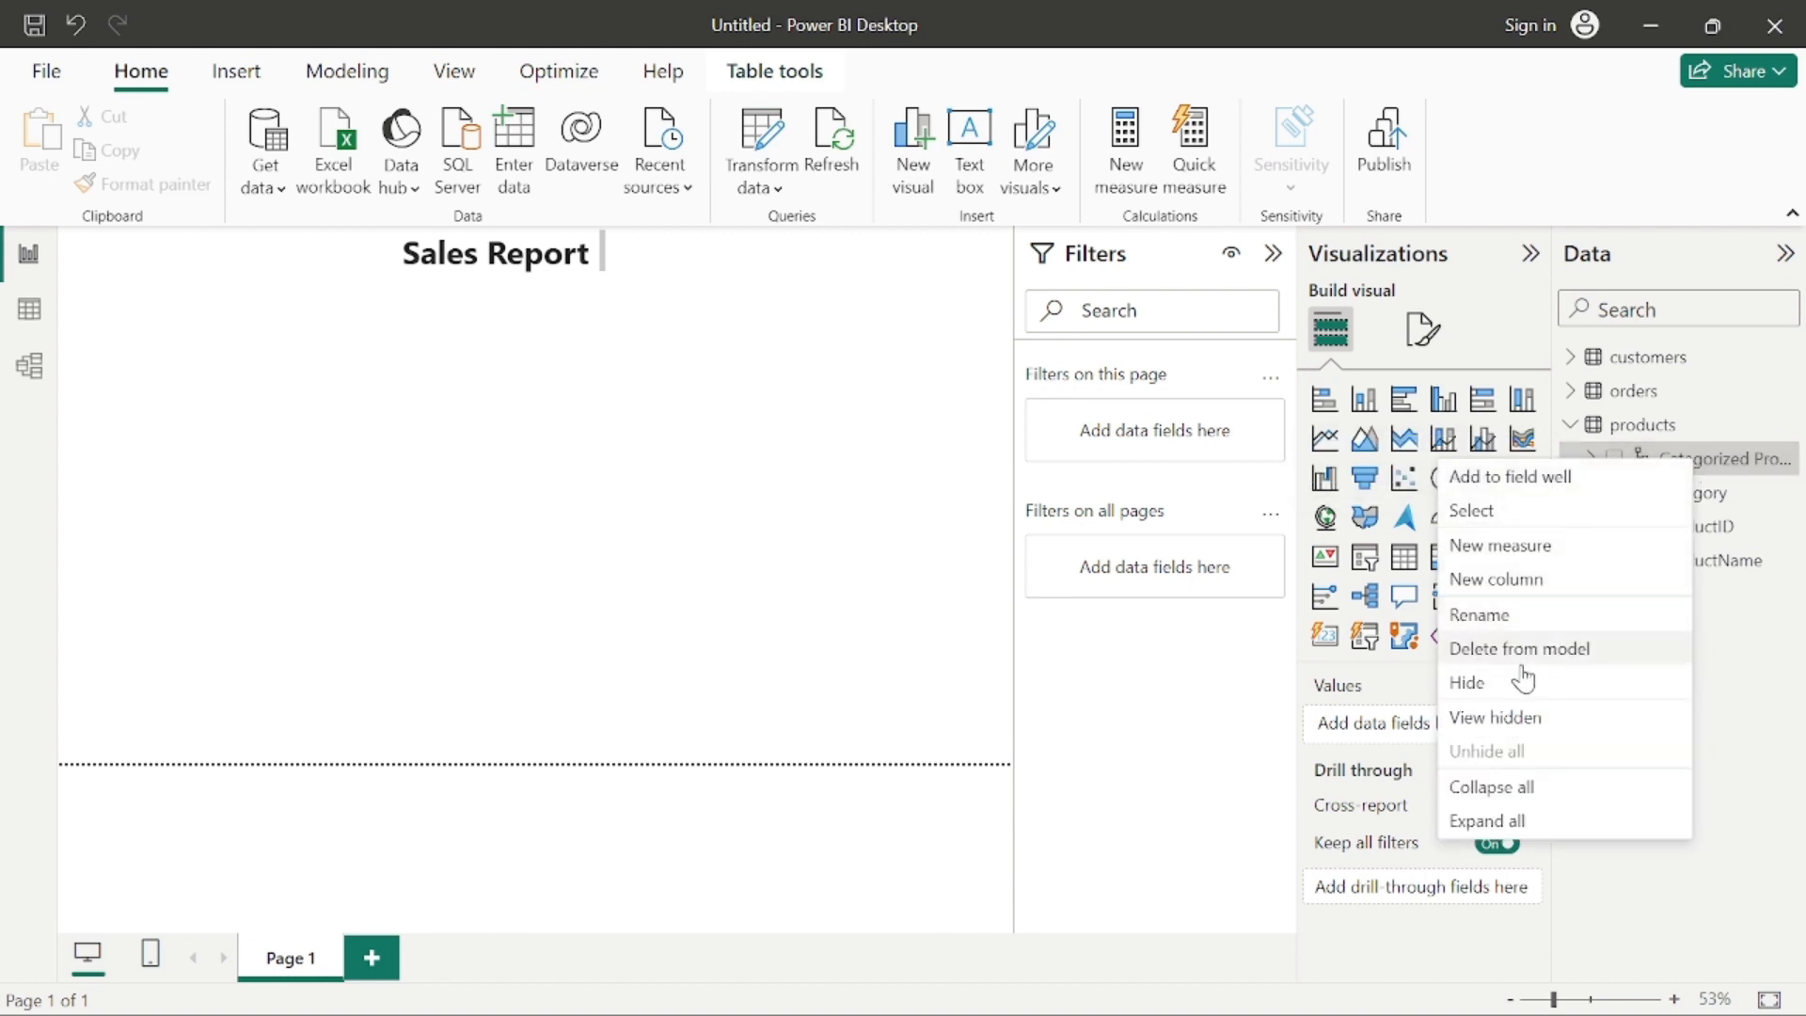
click(1510, 612)
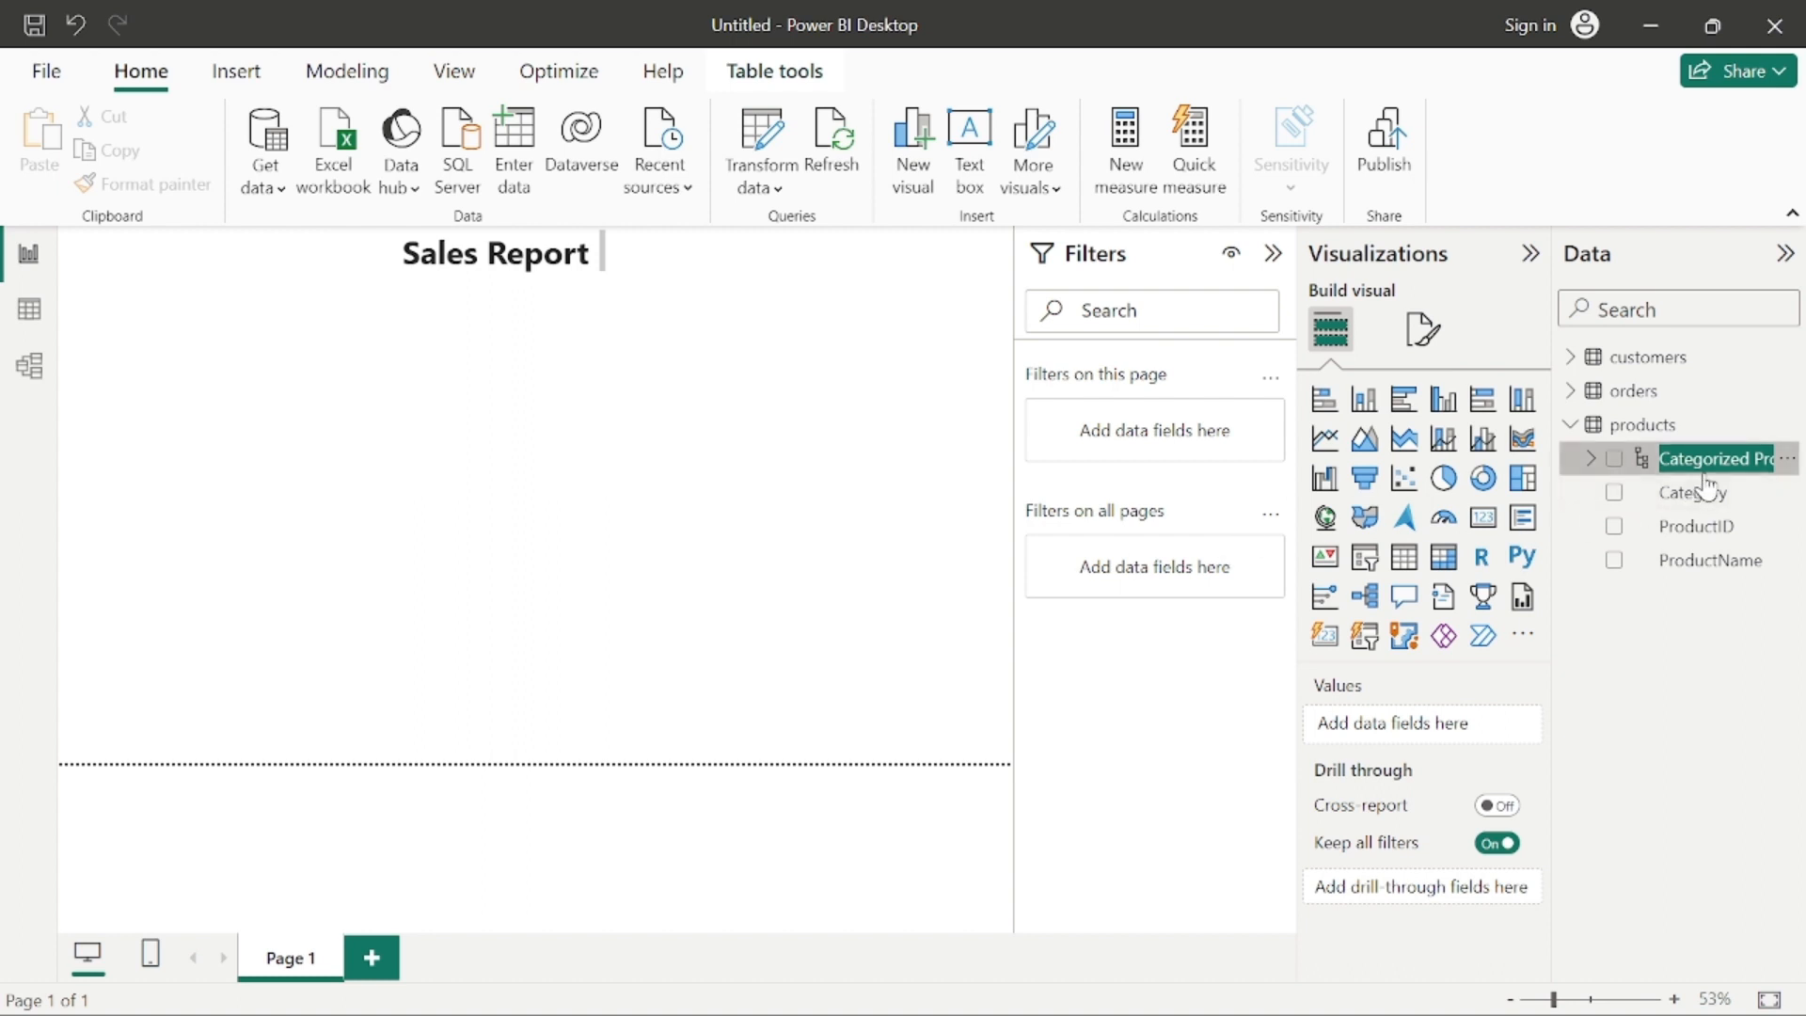
key(Return)
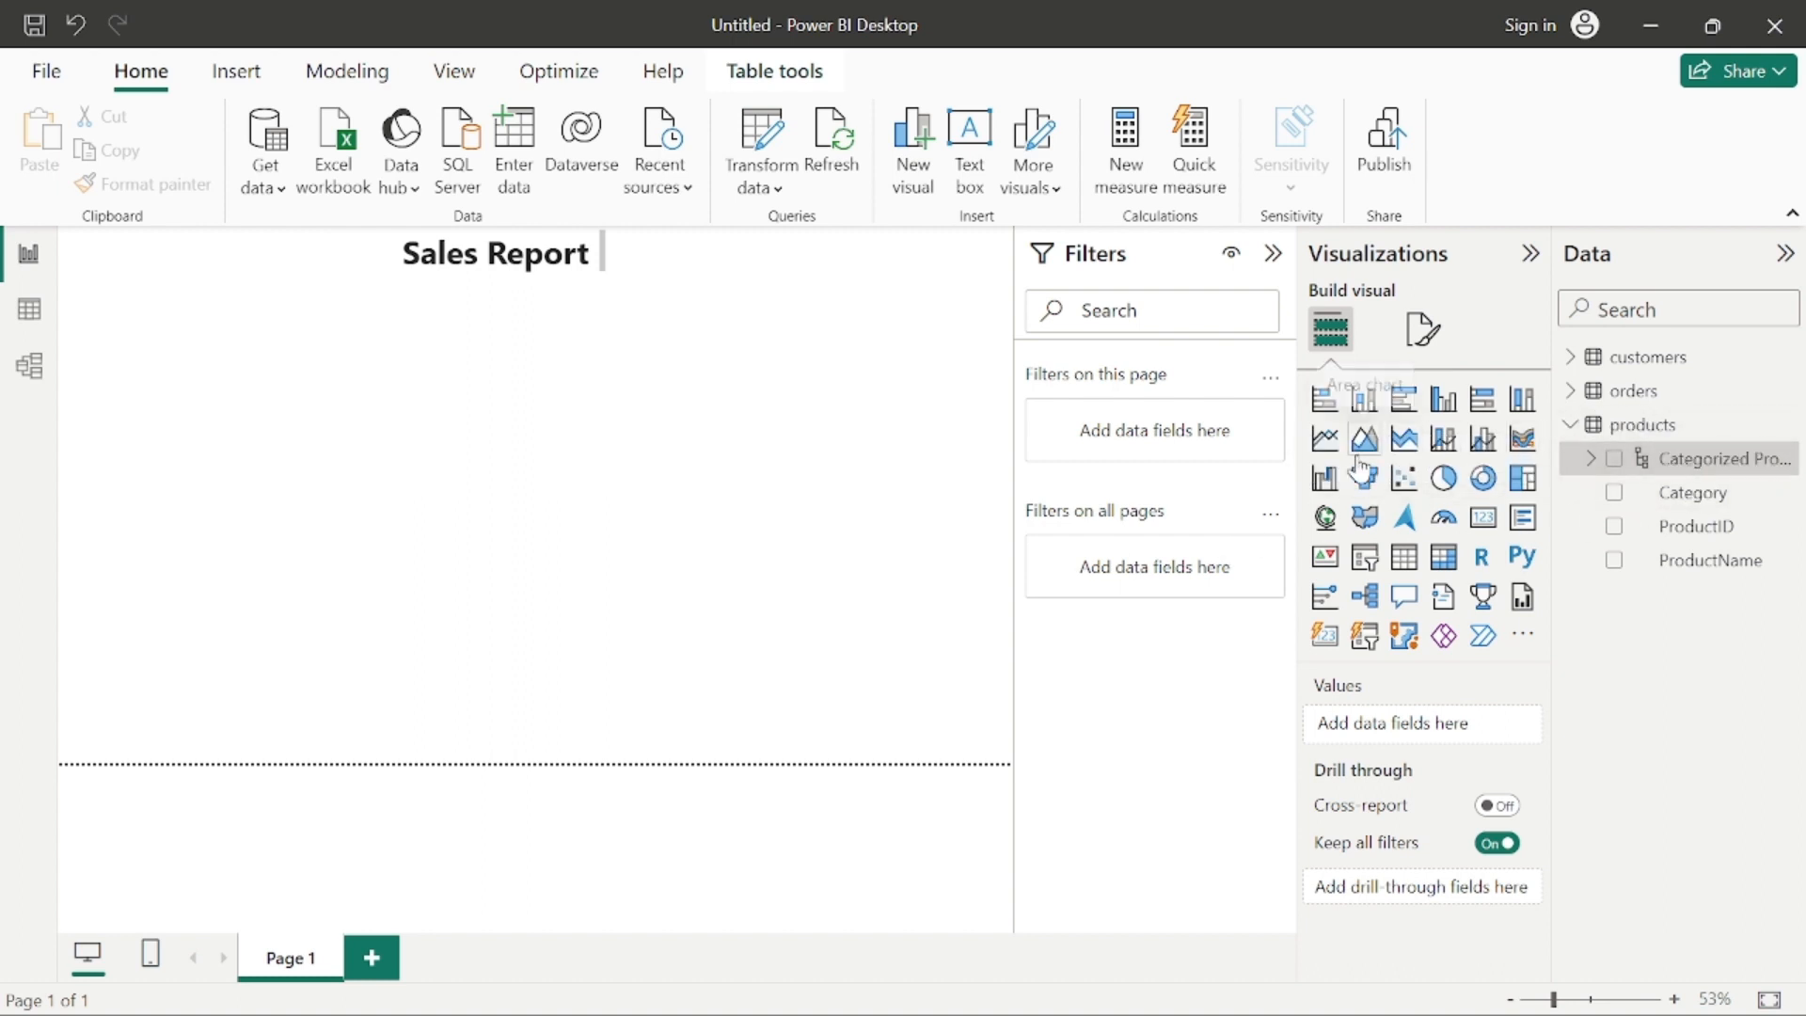
Step: Rename the Categorized Product hierarchy in the products table as "Categorized Products"
drag(1554, 291, 1373, 307)
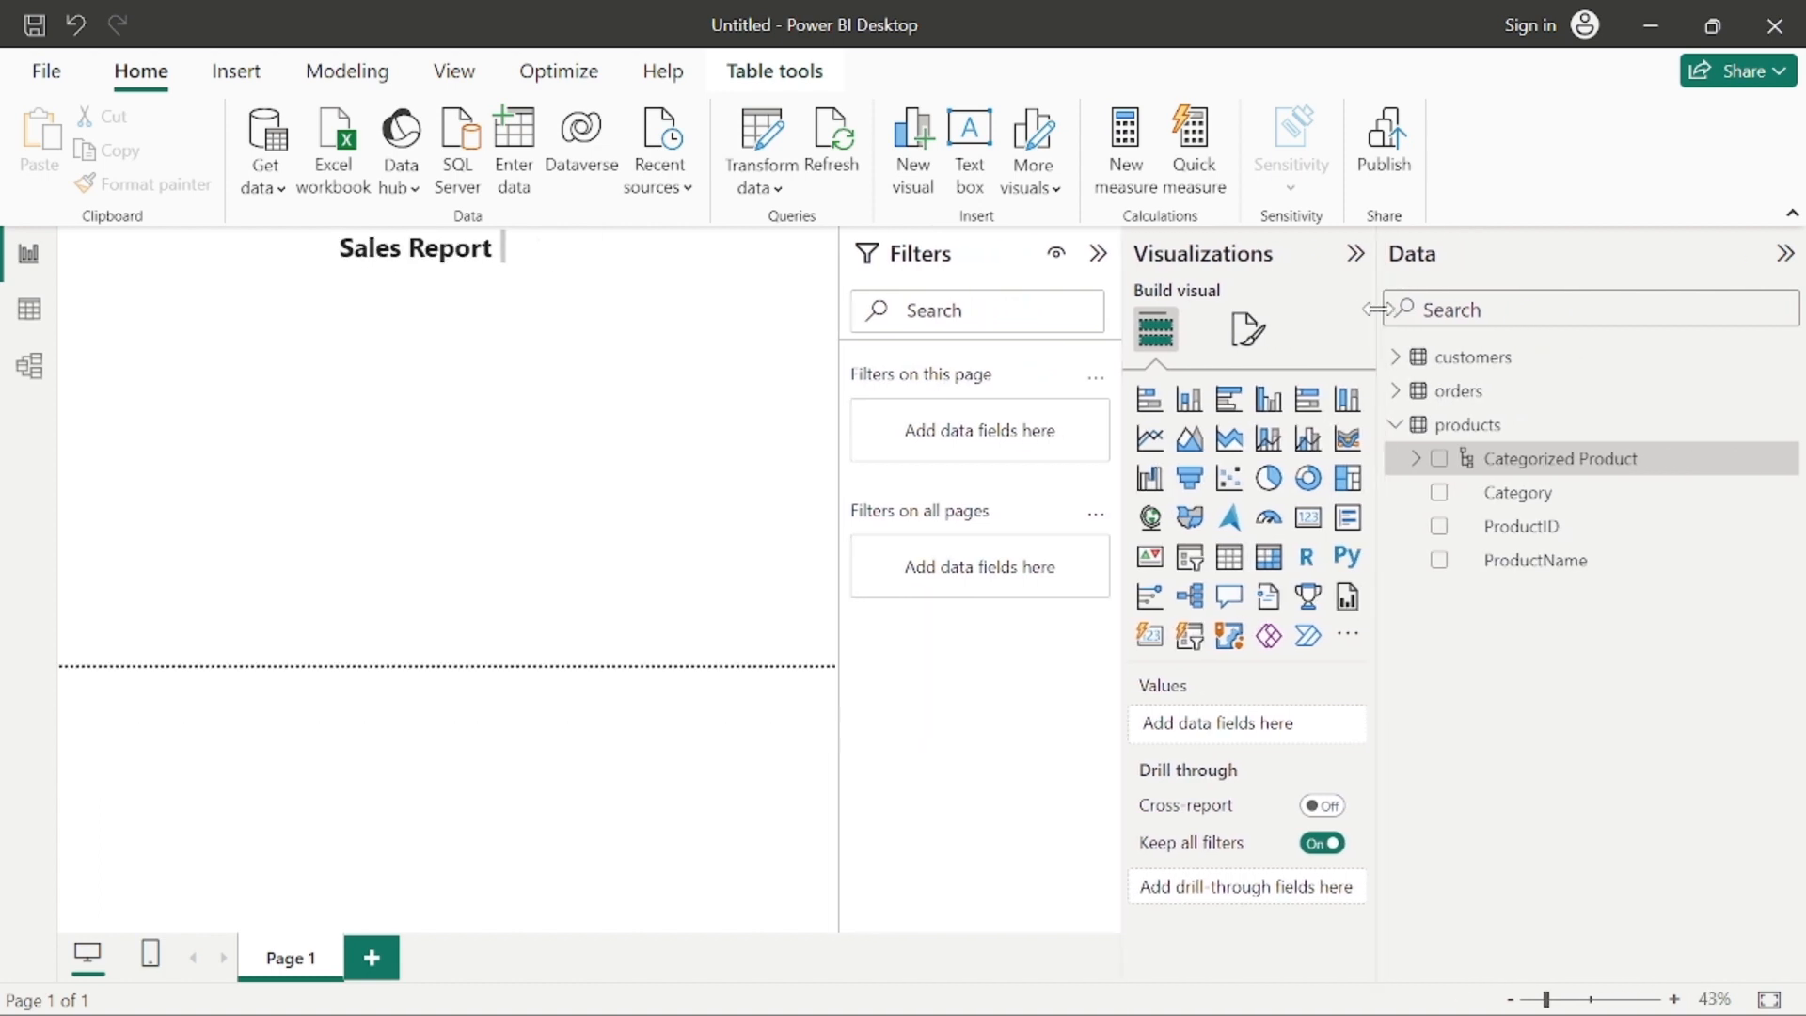
right_click(1644, 470)
click(1559, 615)
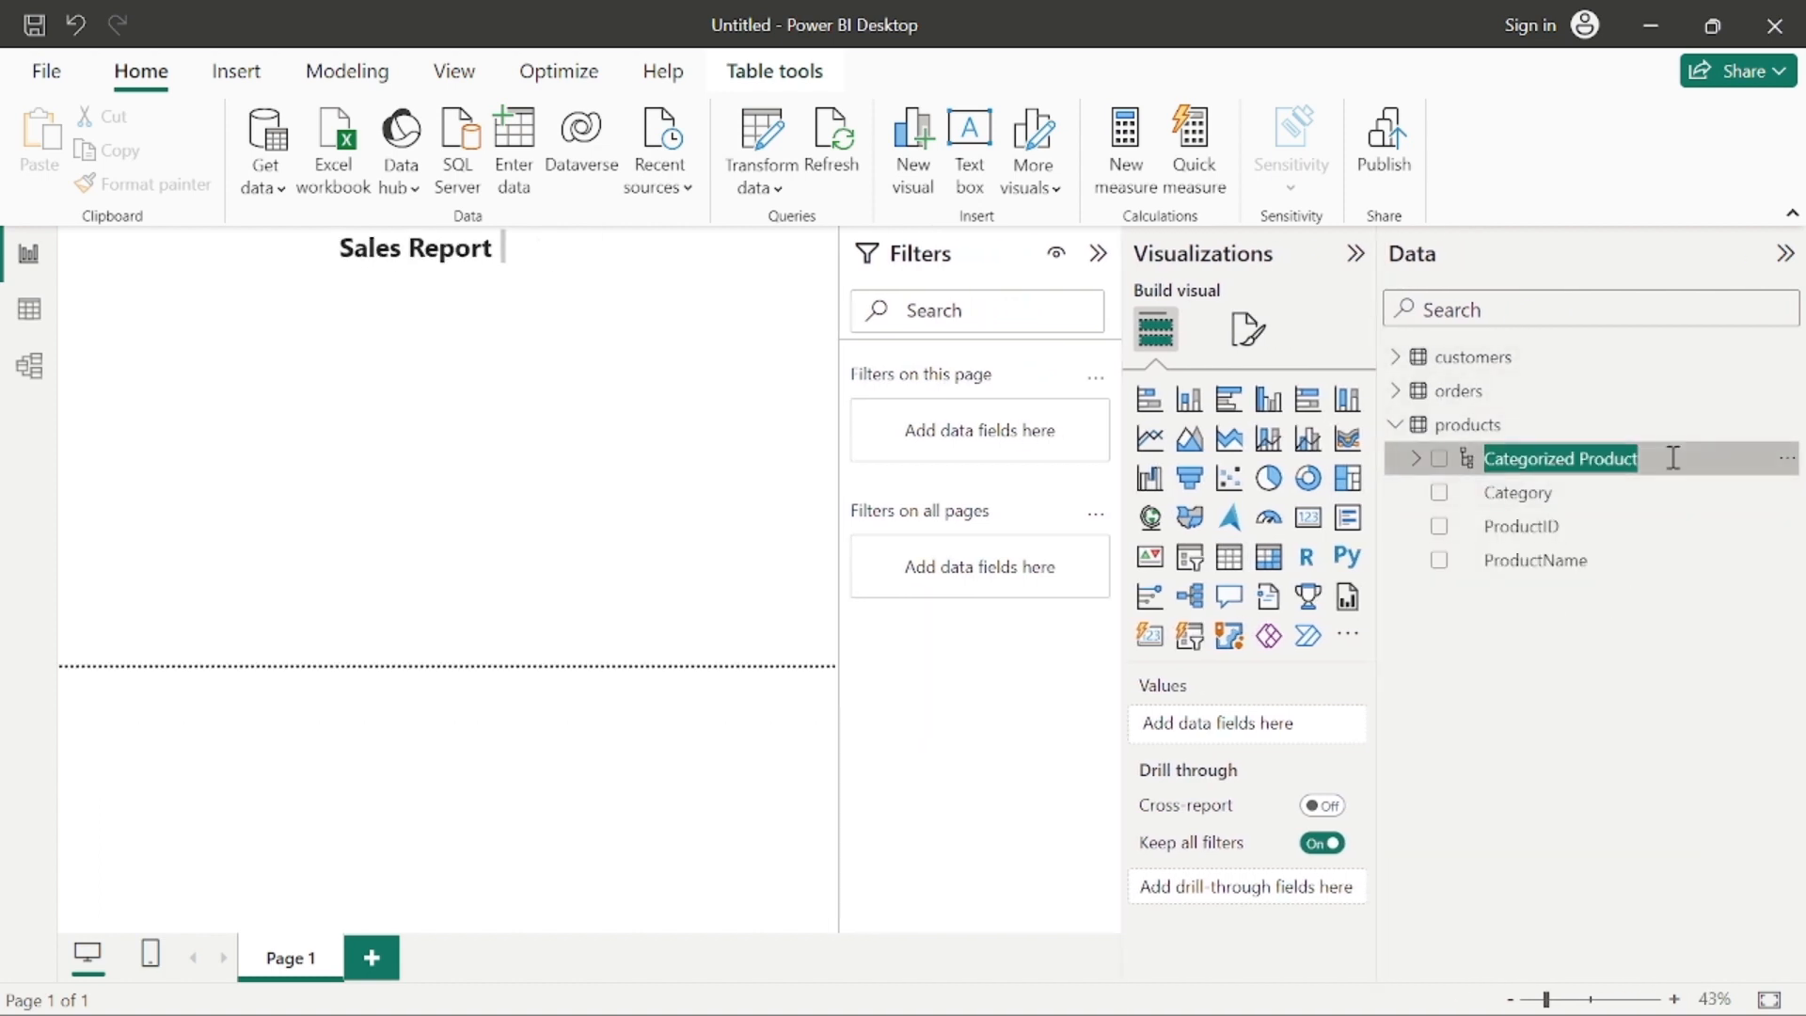
click(1673, 458)
text(s)
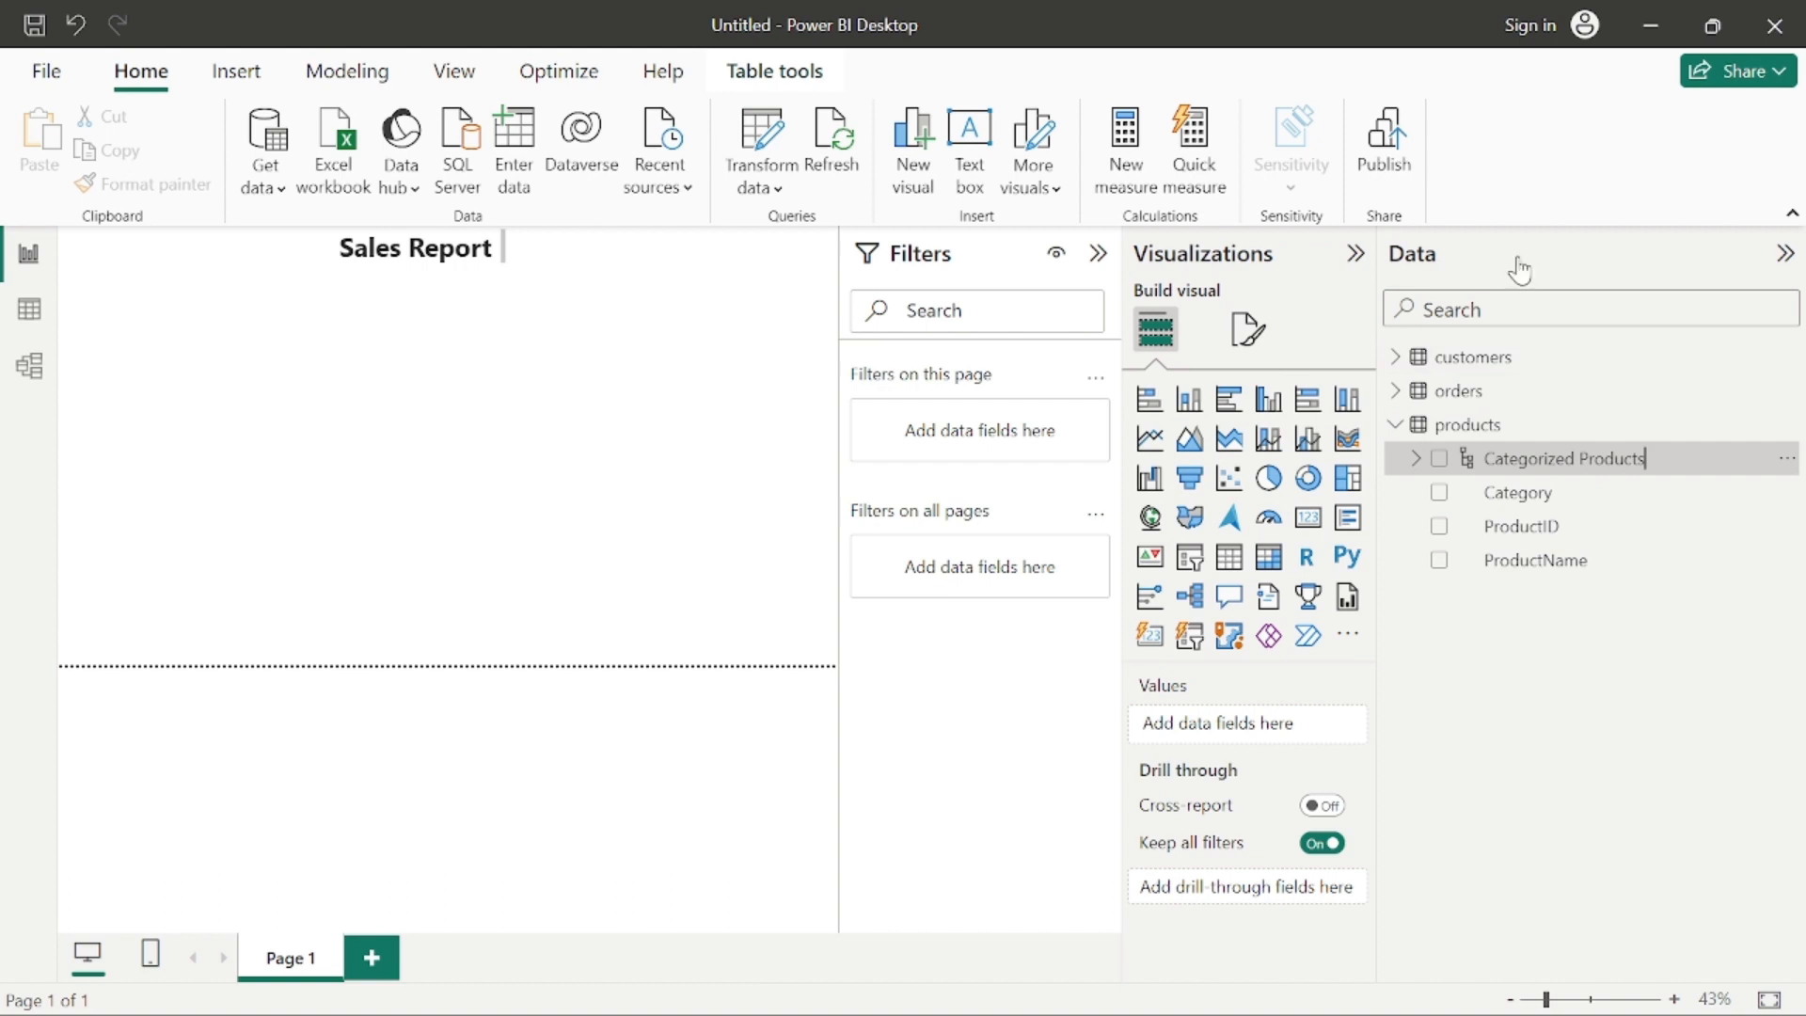
key(Return)
drag(1389, 362, 1528, 362)
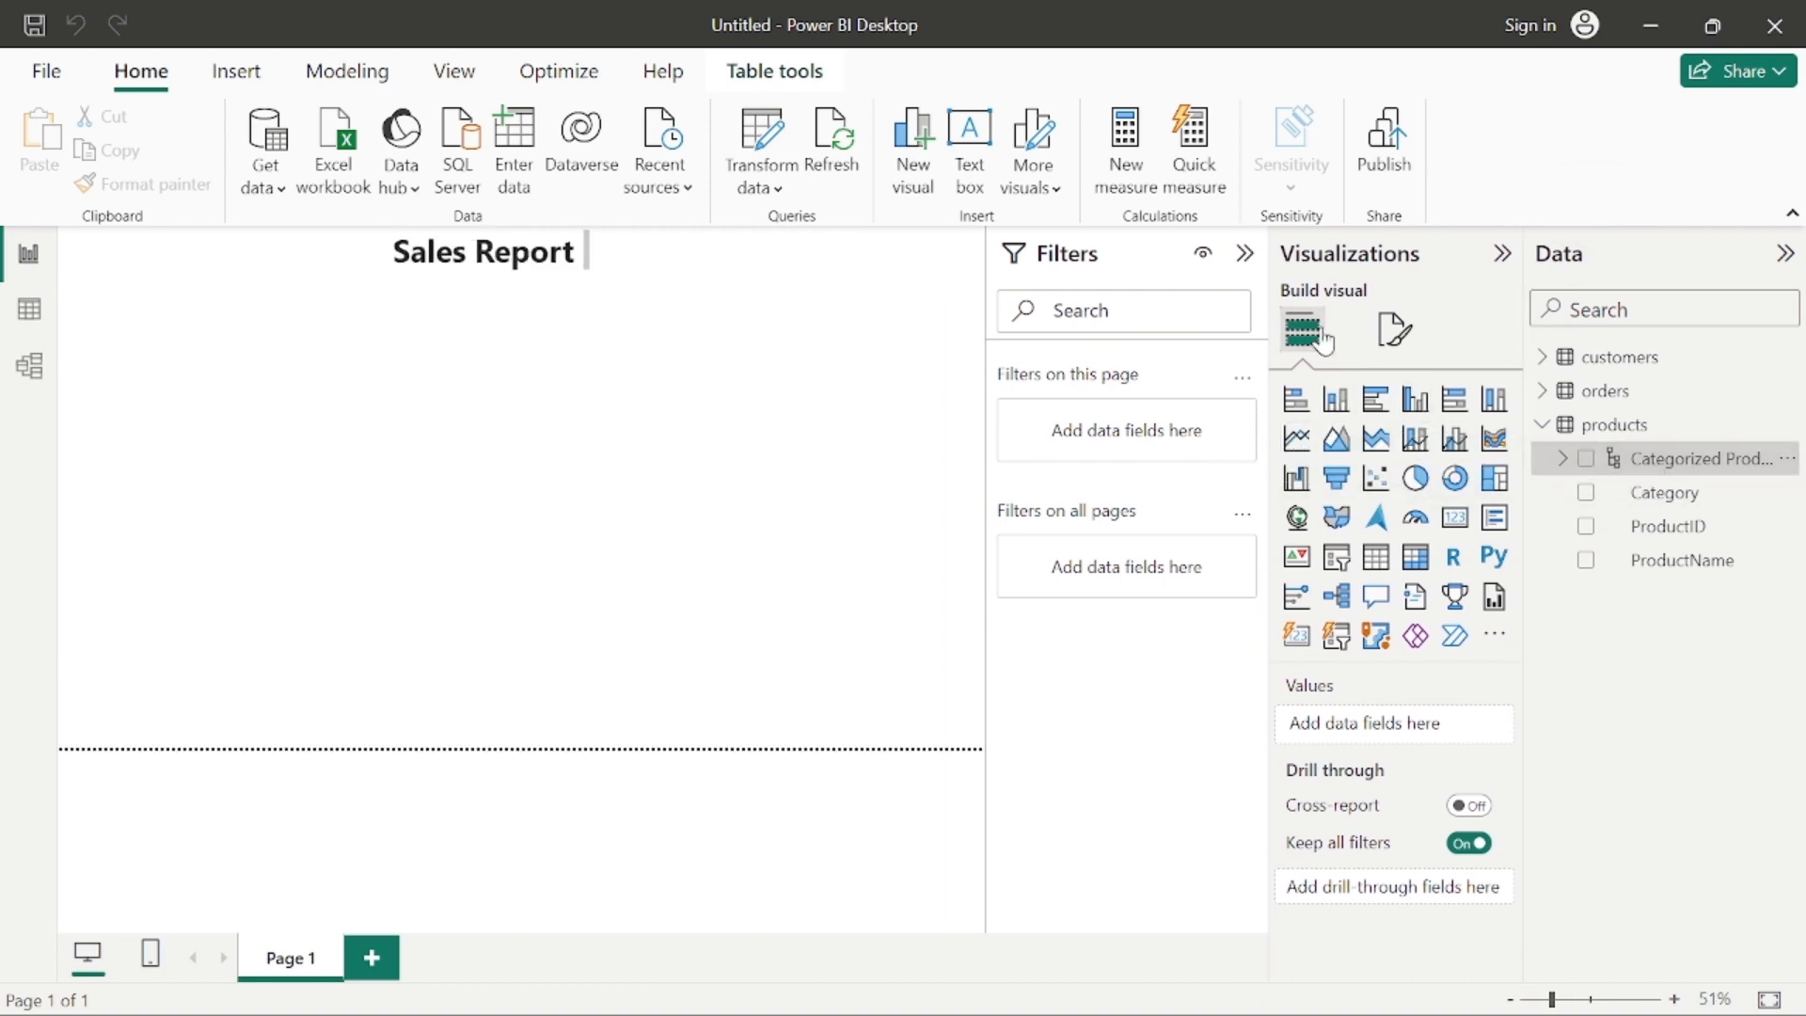
click(478, 454)
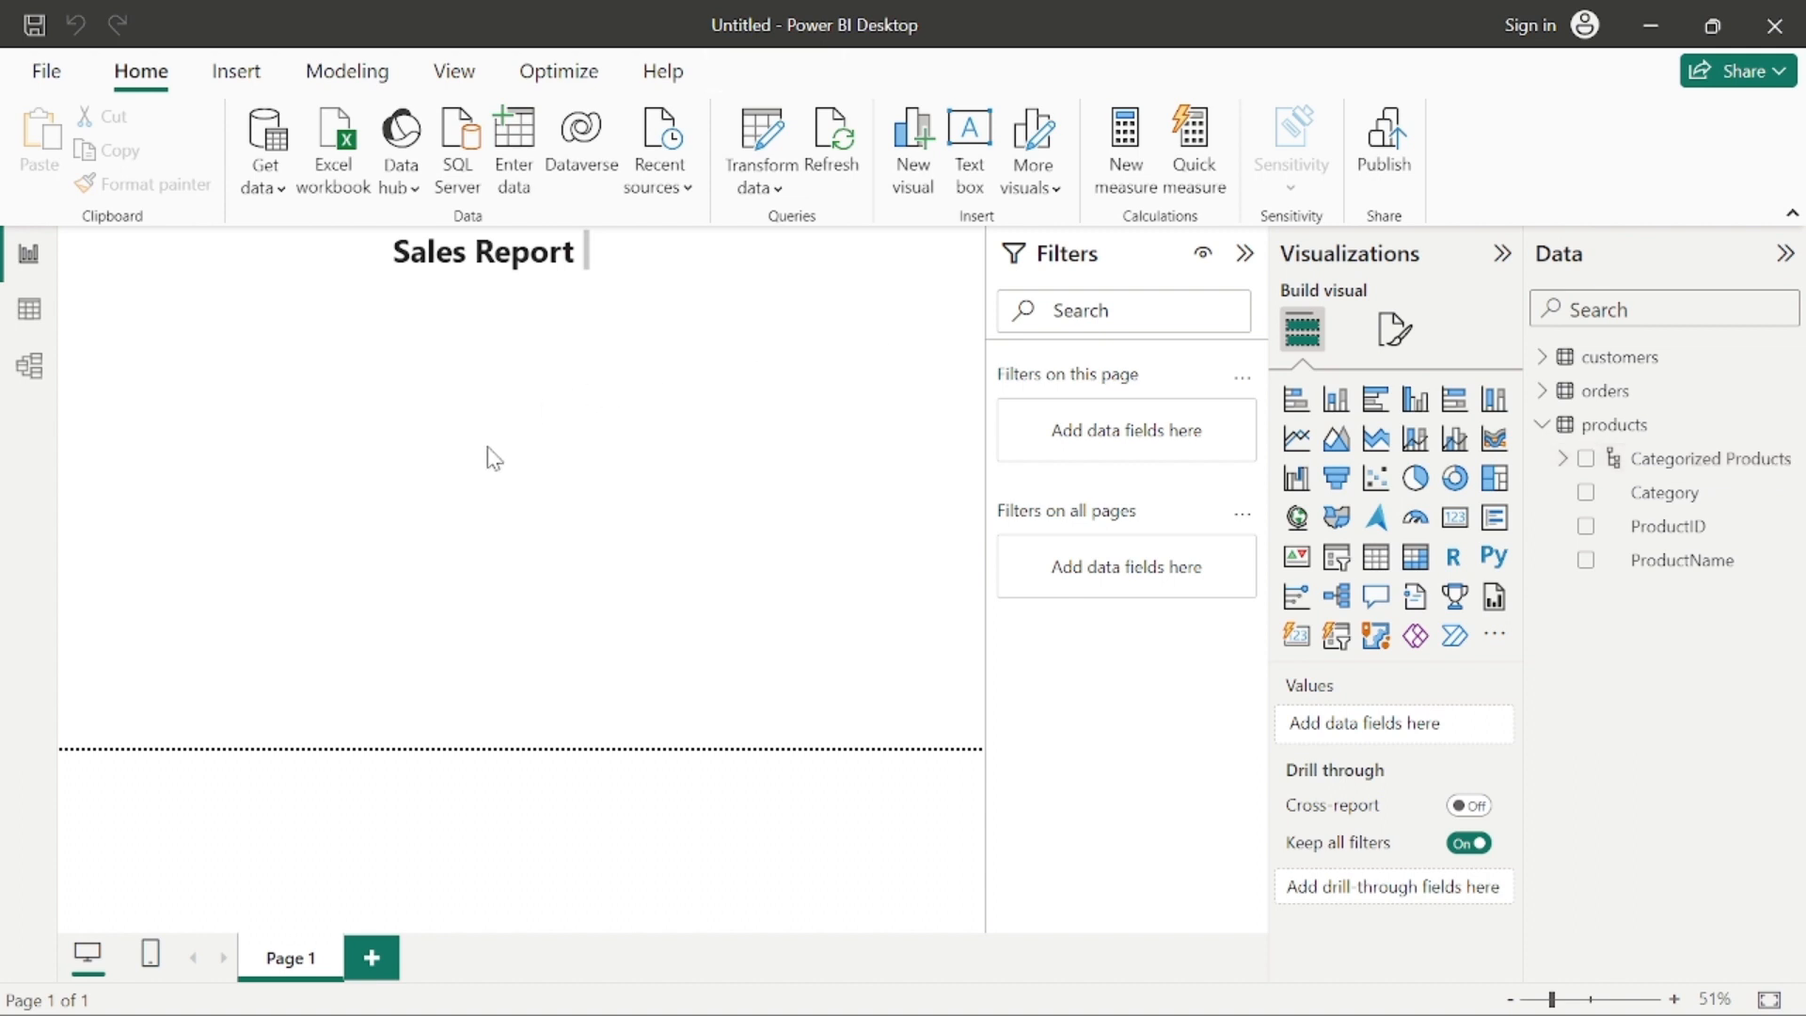
double_click(1688, 463)
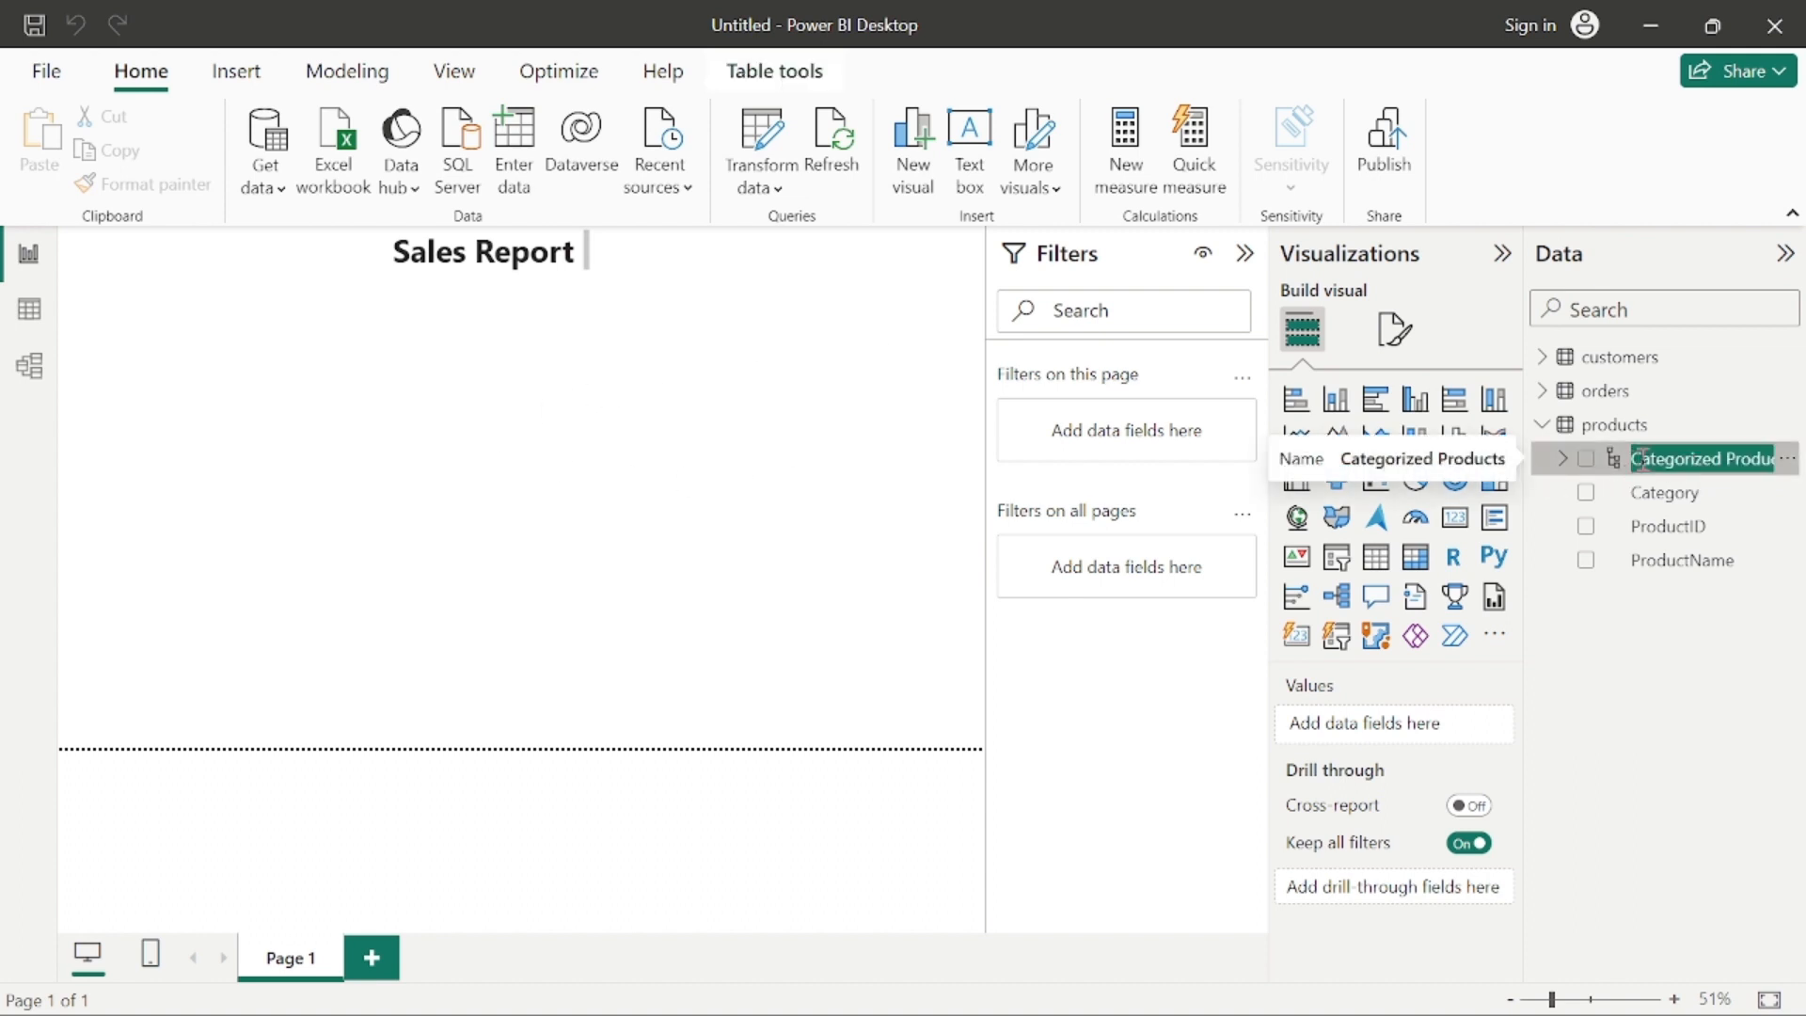
click(655, 527)
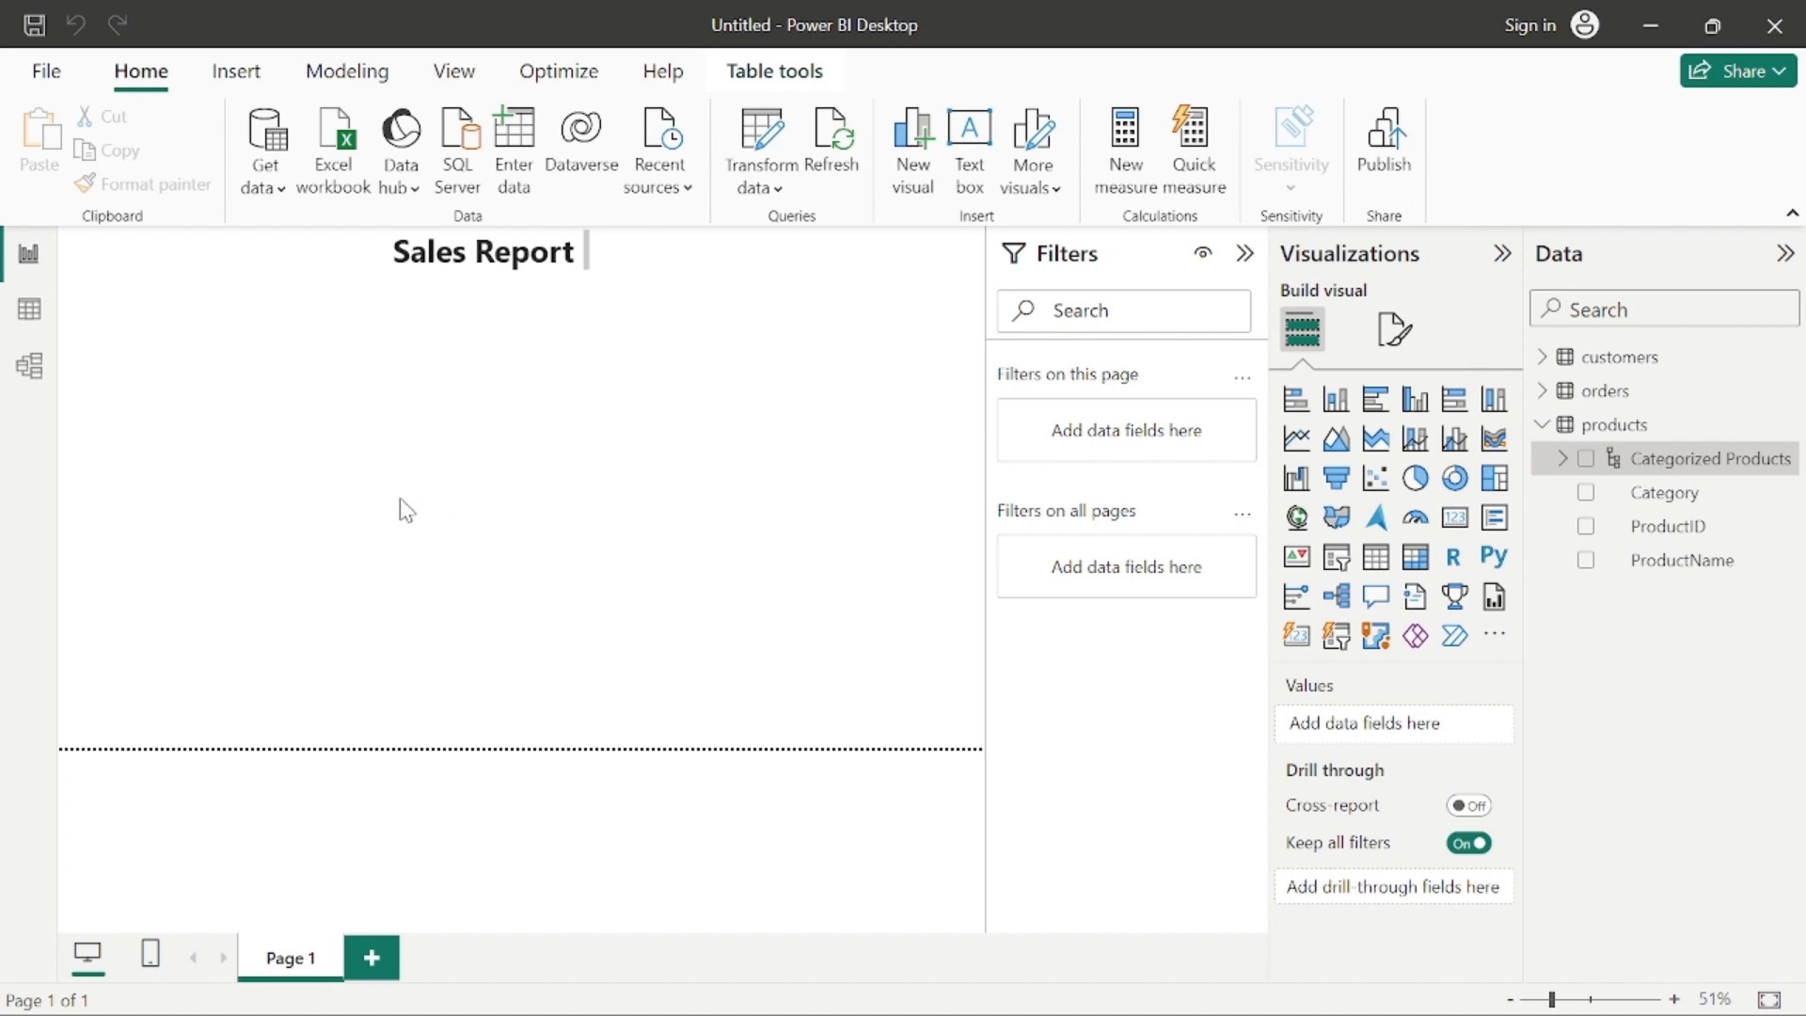
click(372, 508)
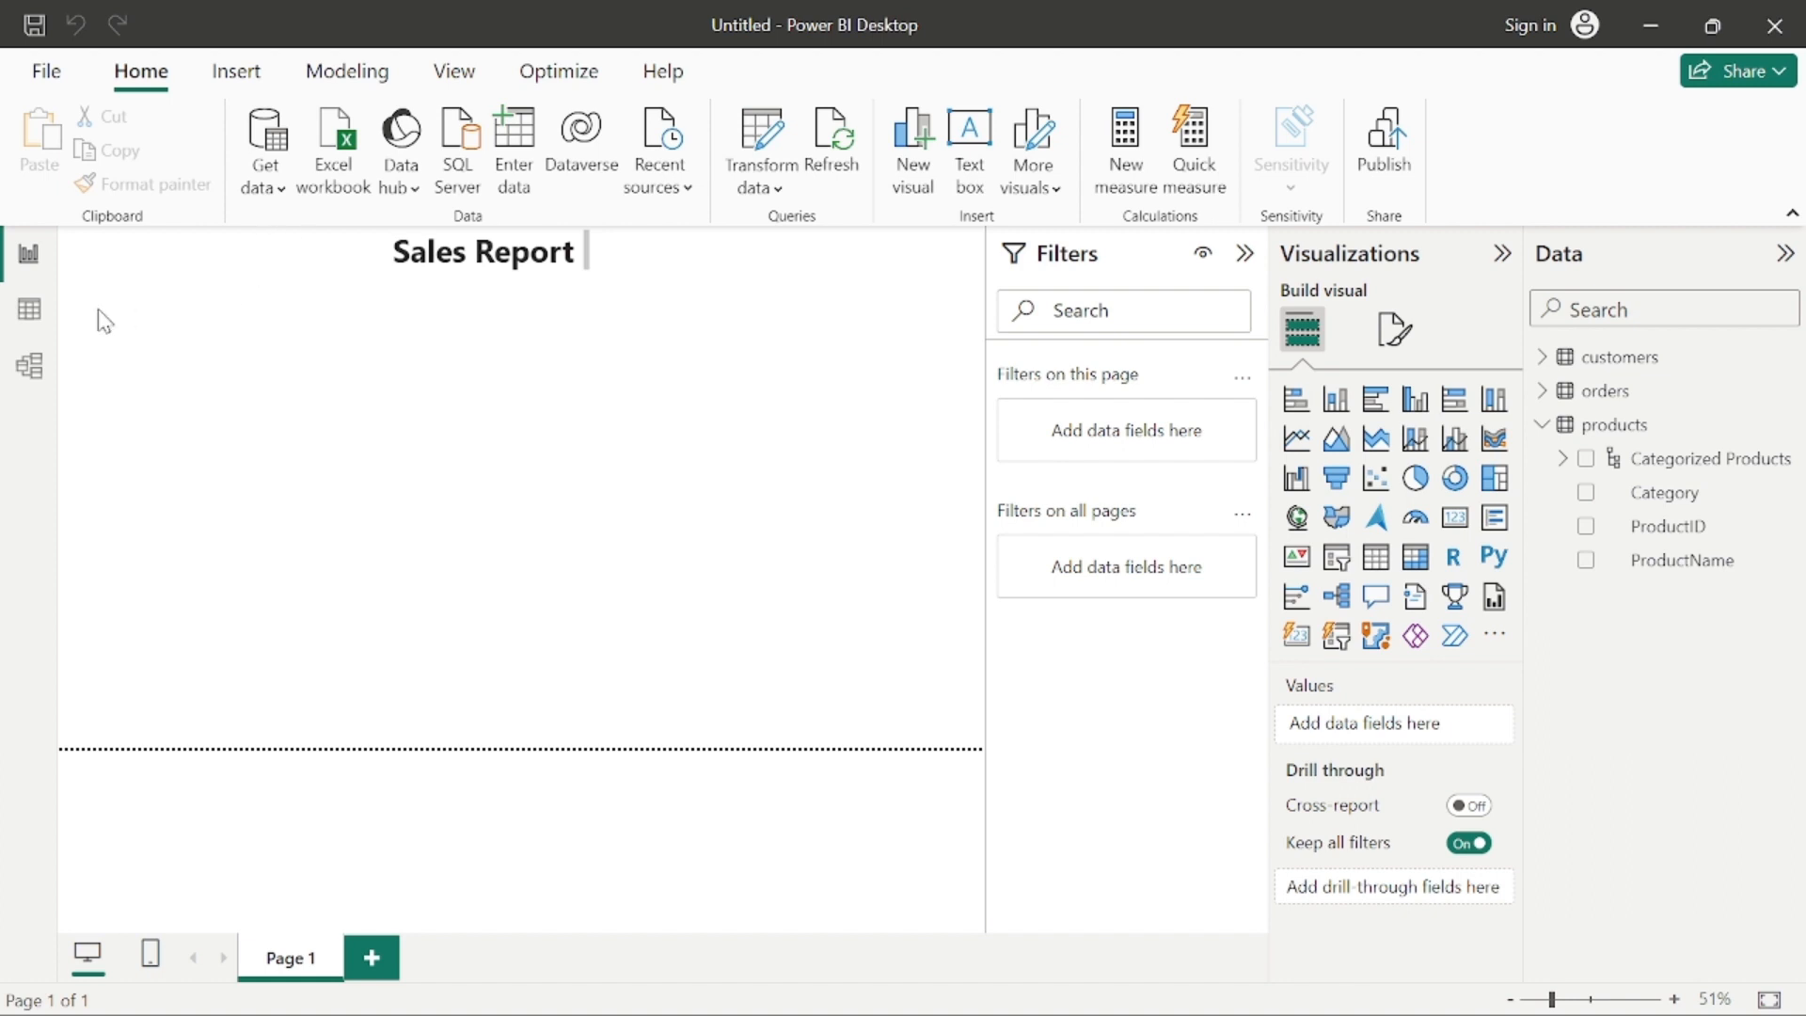
drag(96, 308, 302, 501)
drag(99, 319, 342, 468)
click(1653, 461)
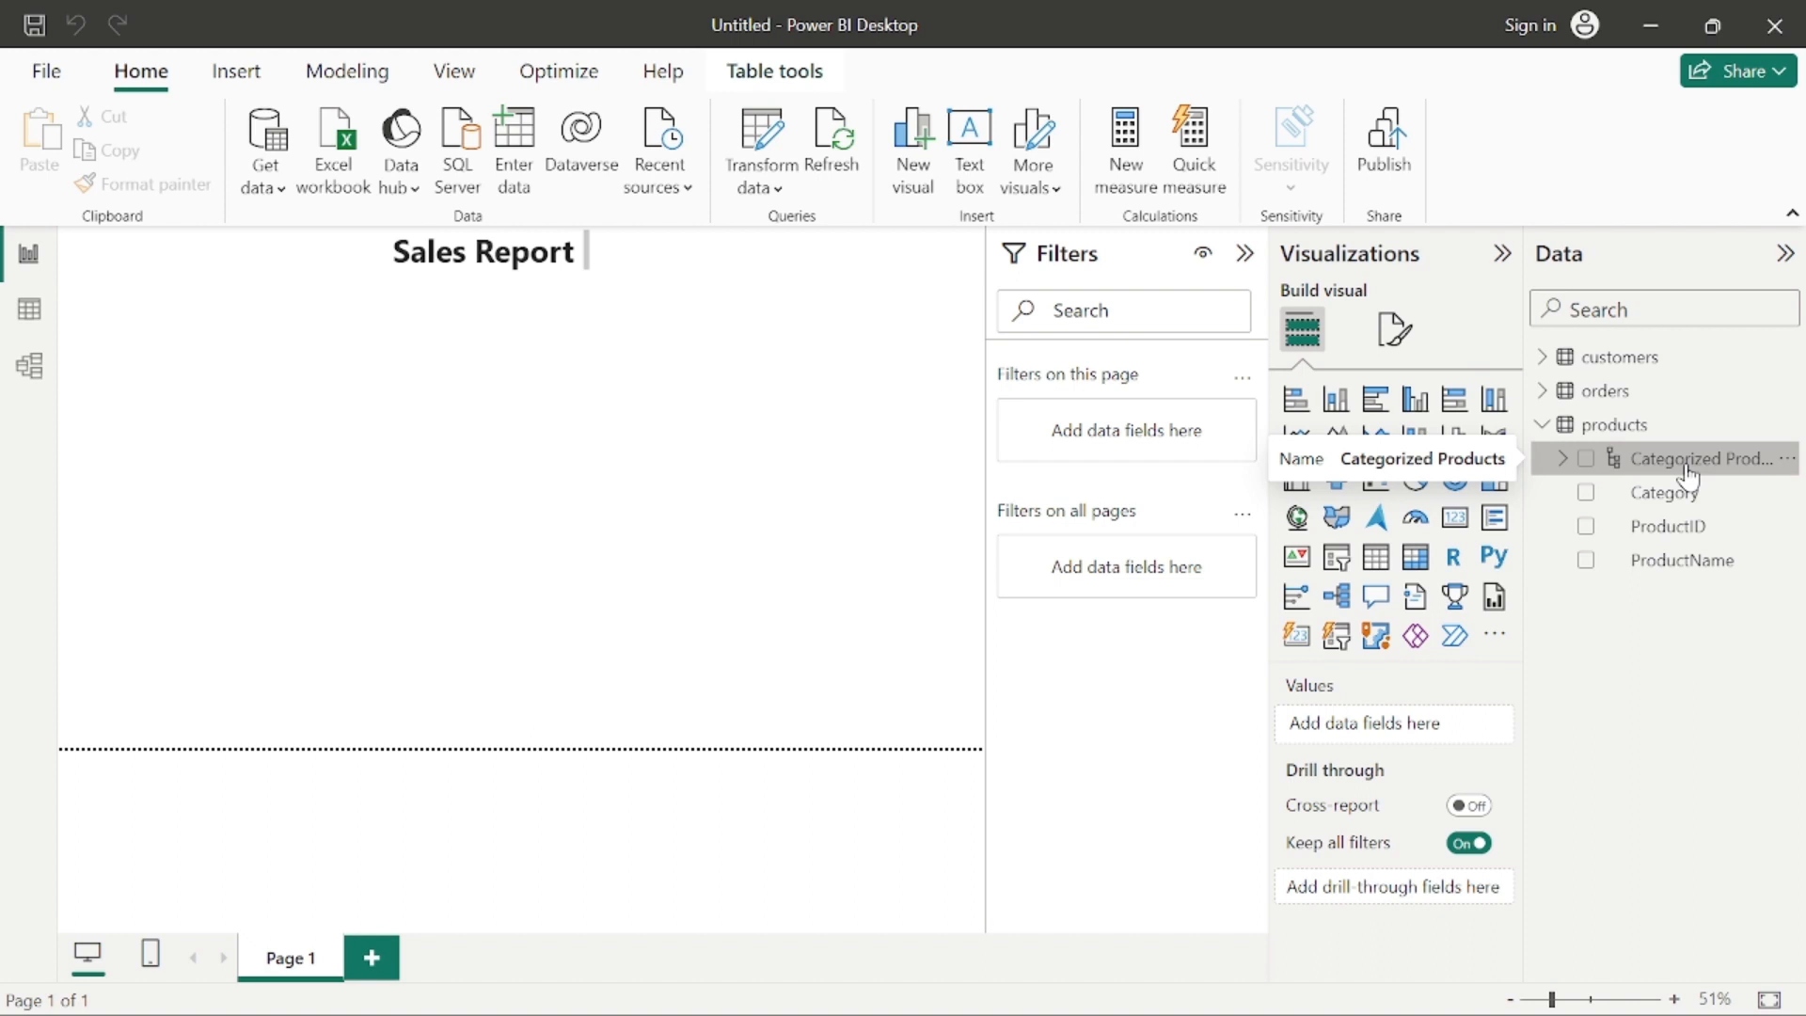
double_click(1685, 468)
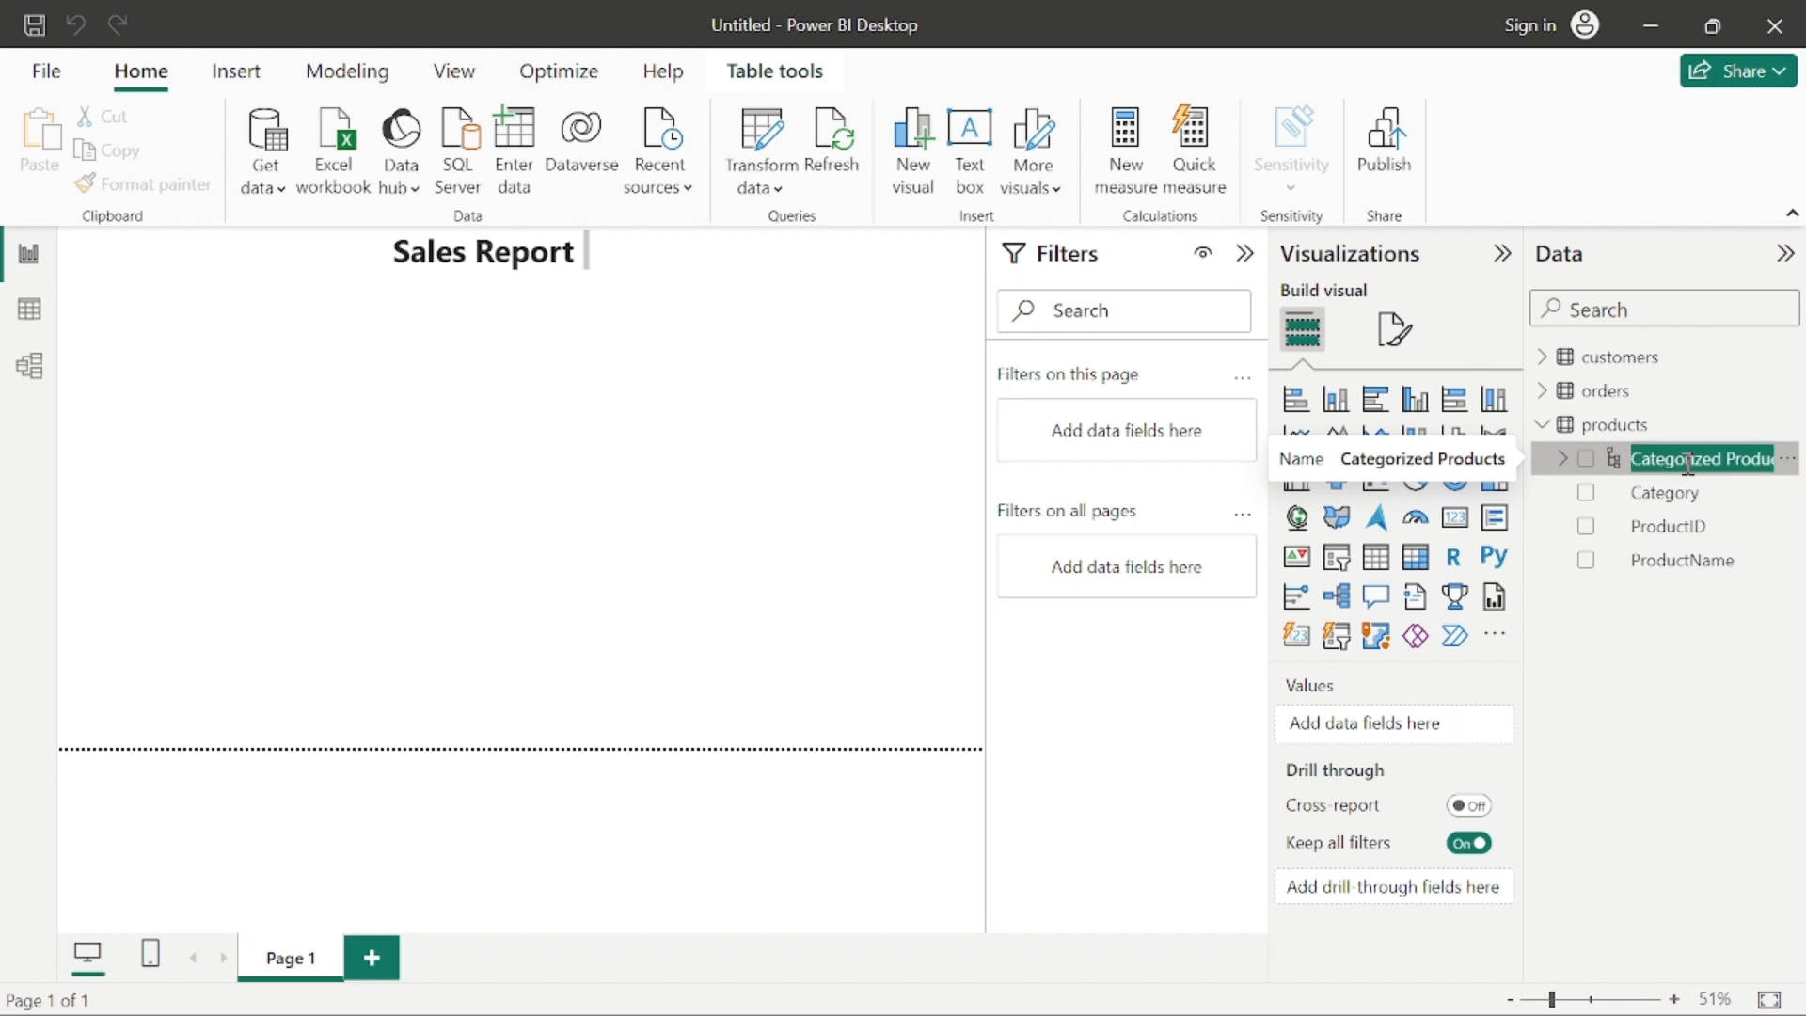
click(1641, 461)
double_click(285, 473)
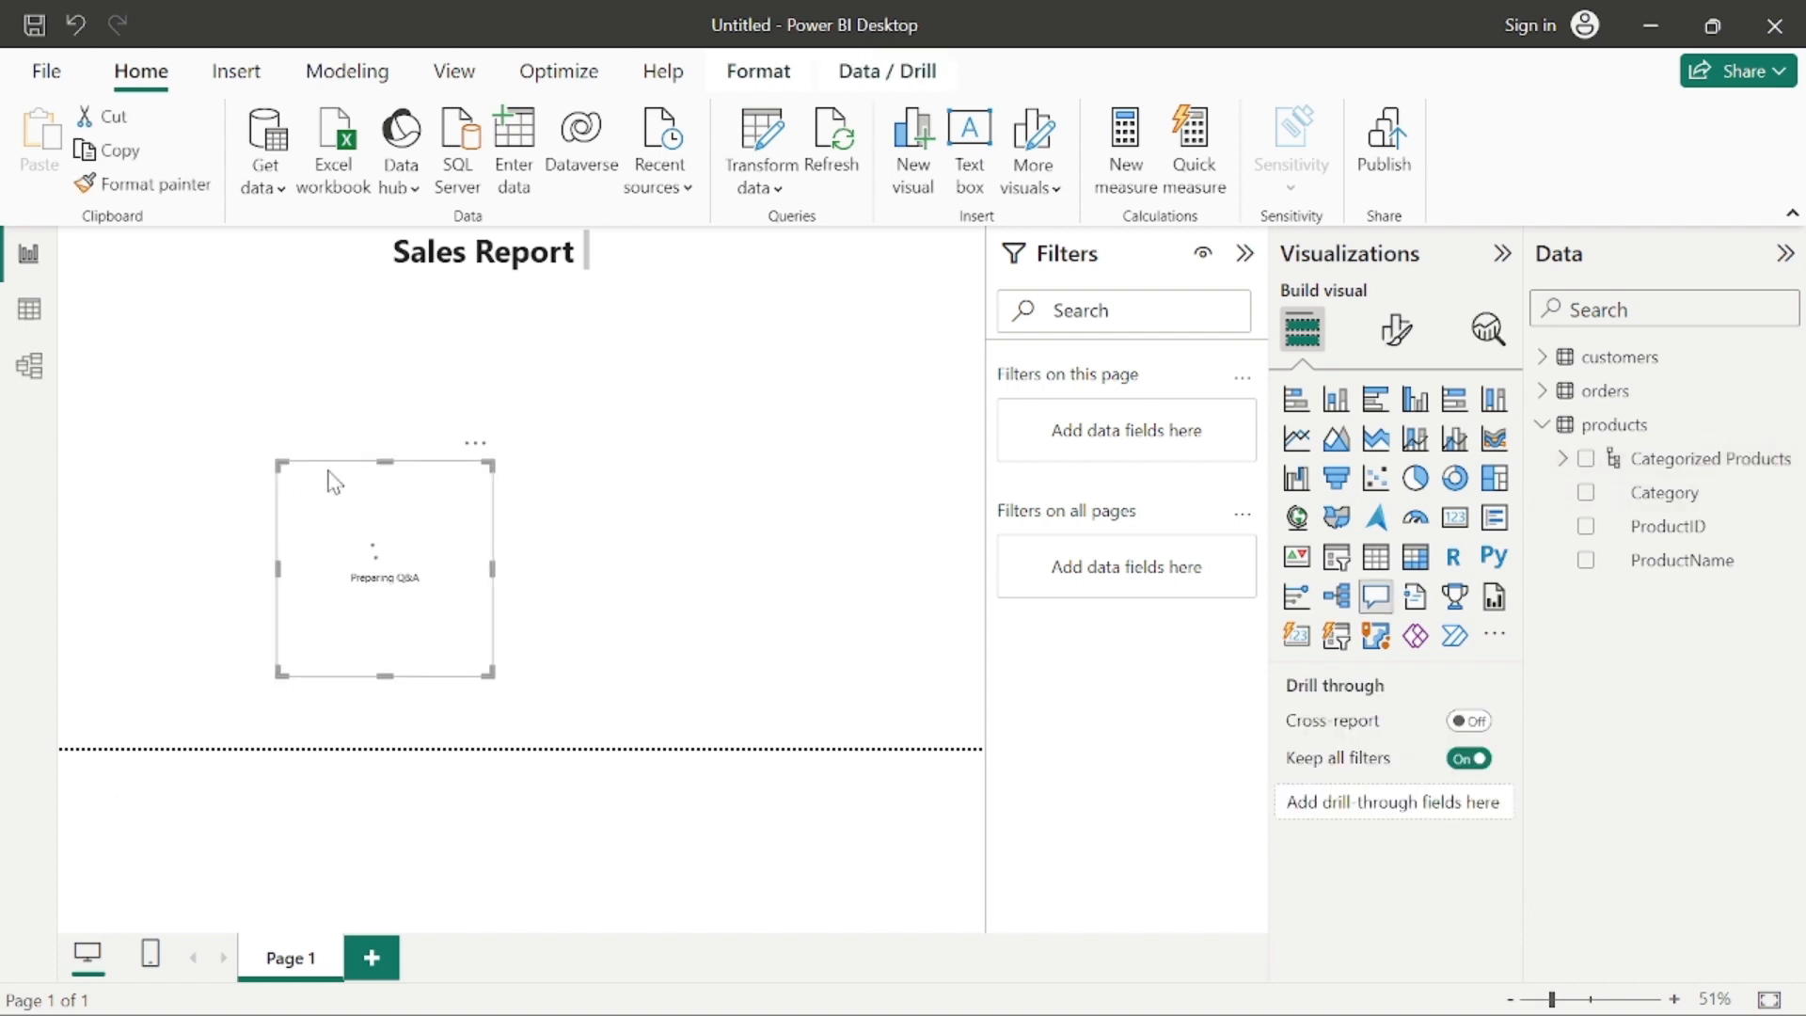
drag(350, 477, 165, 335)
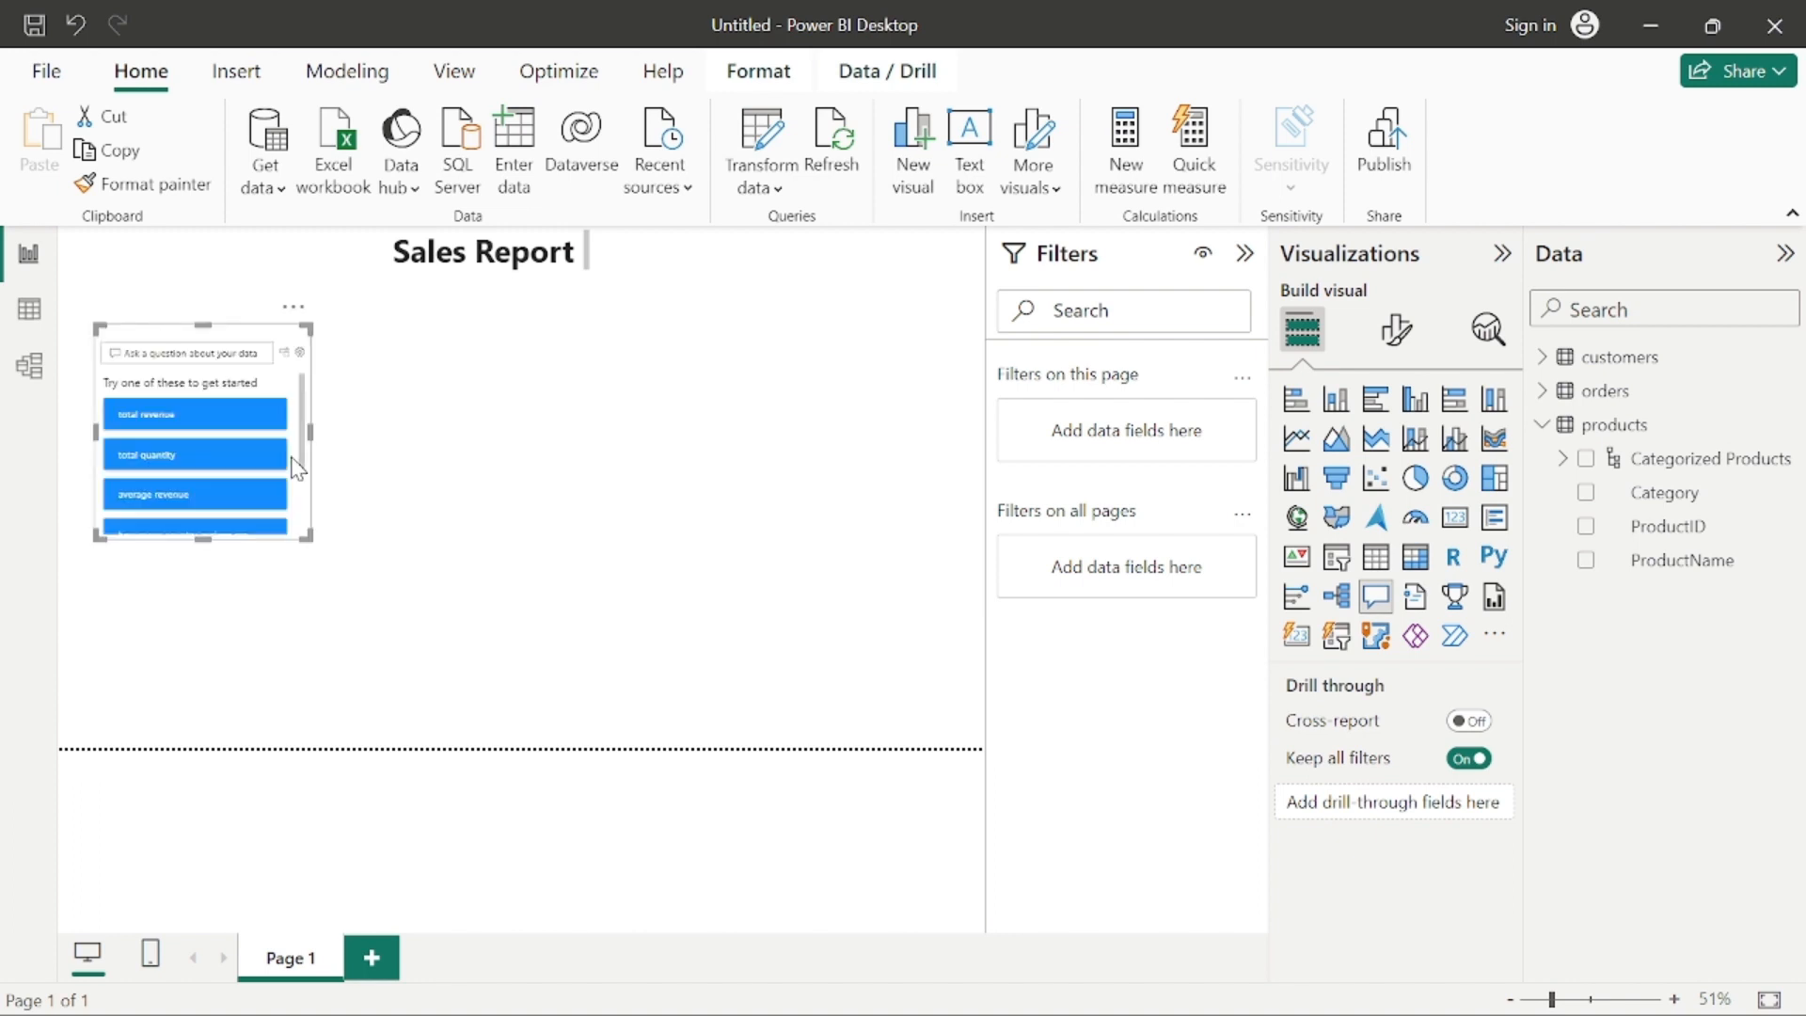
click(293, 307)
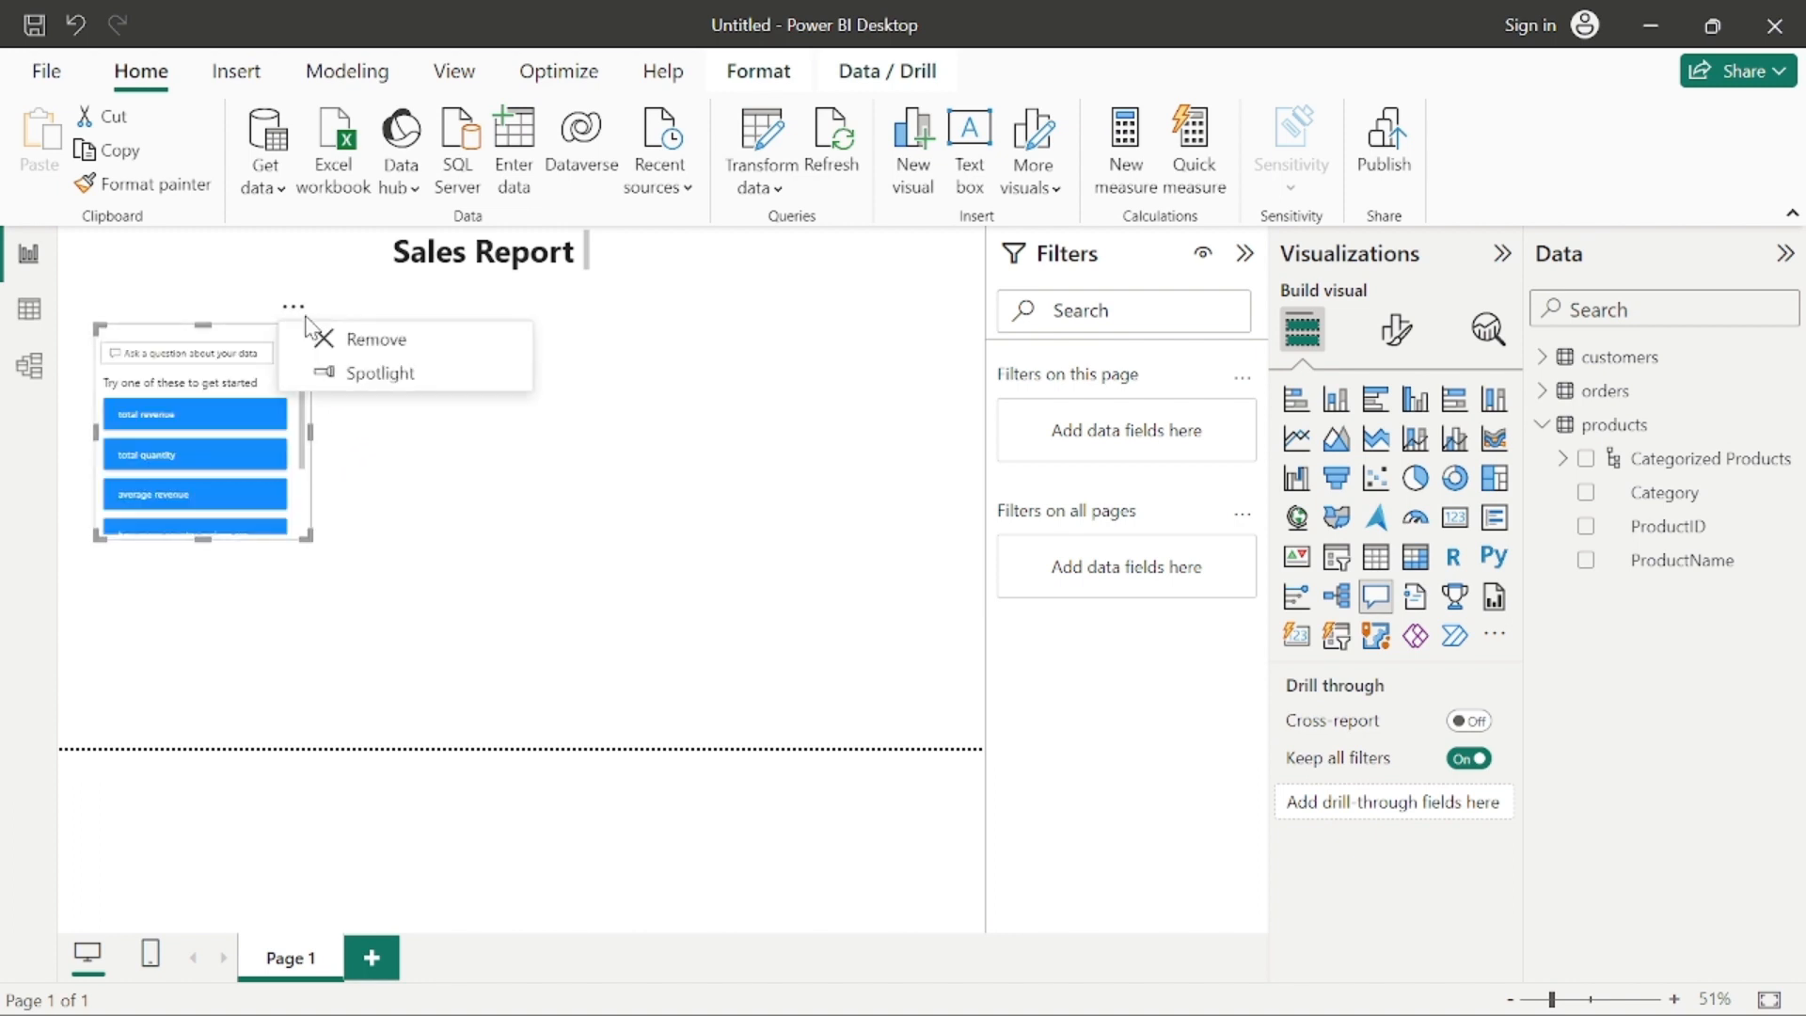
click(345, 341)
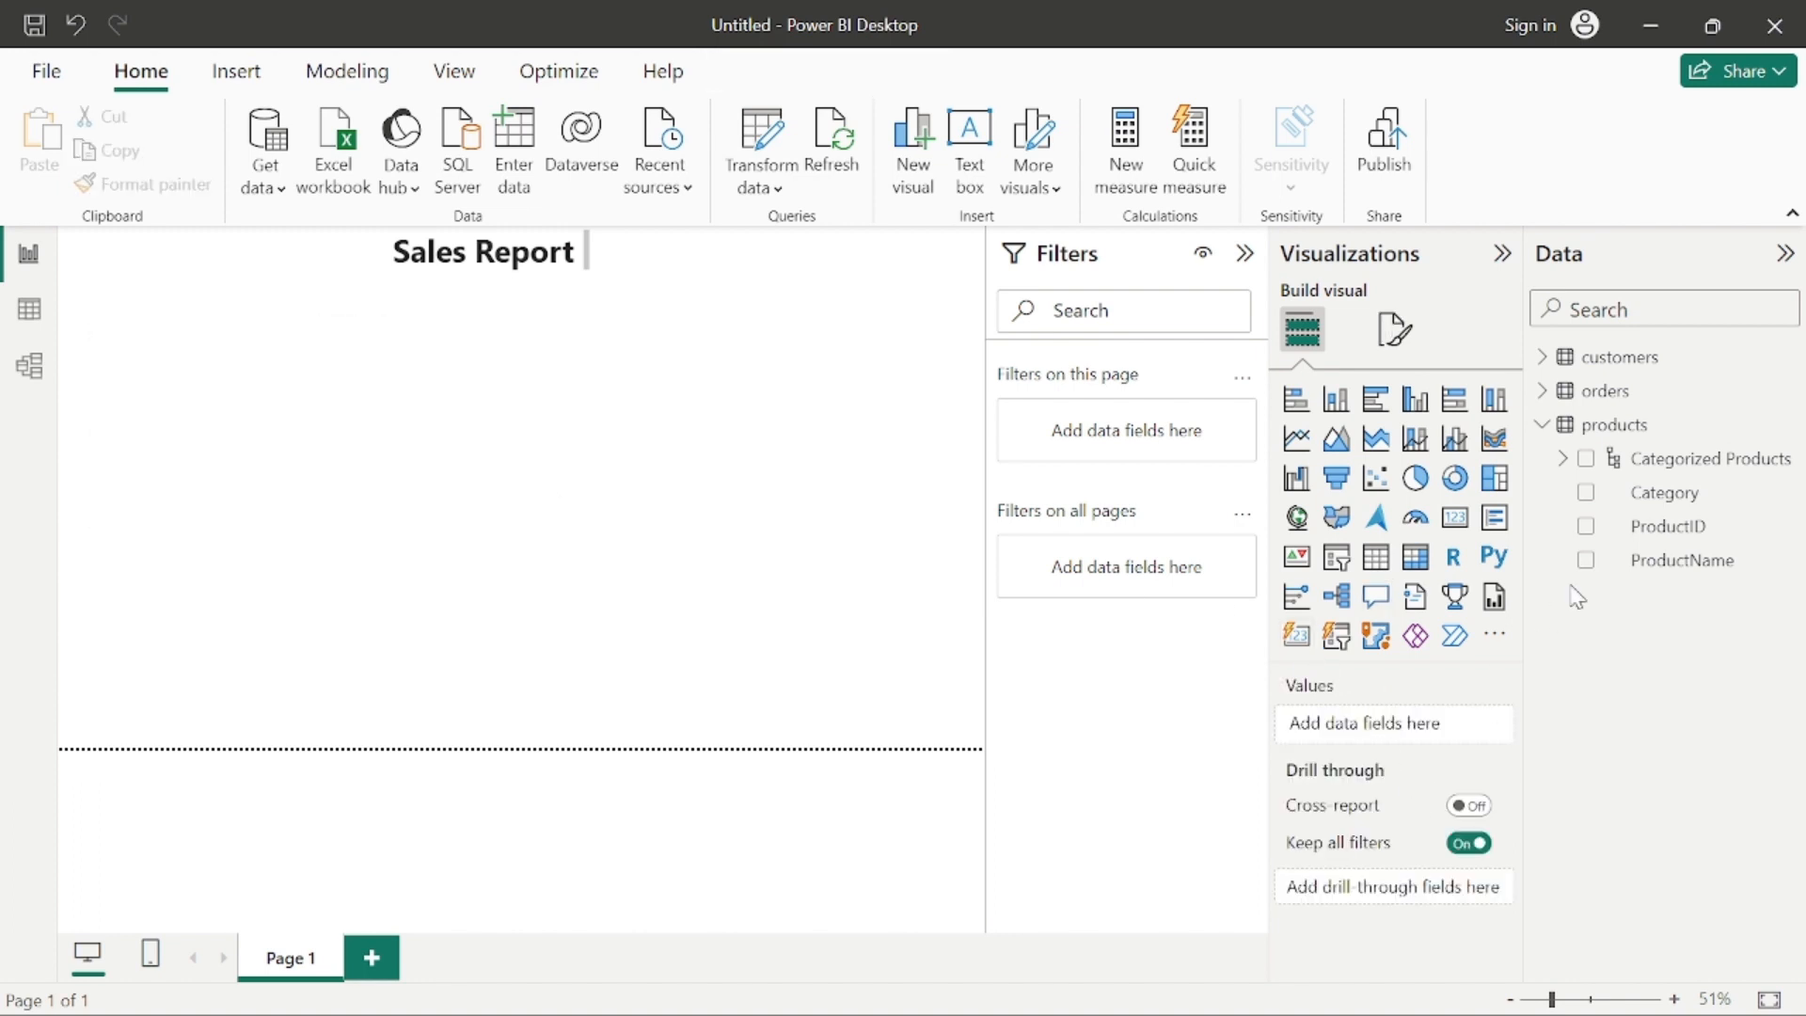
Step: Add the Categorized Products hierarchy as a new visual near the upper left corner of the report page, below the title
drag(1644, 478, 191, 353)
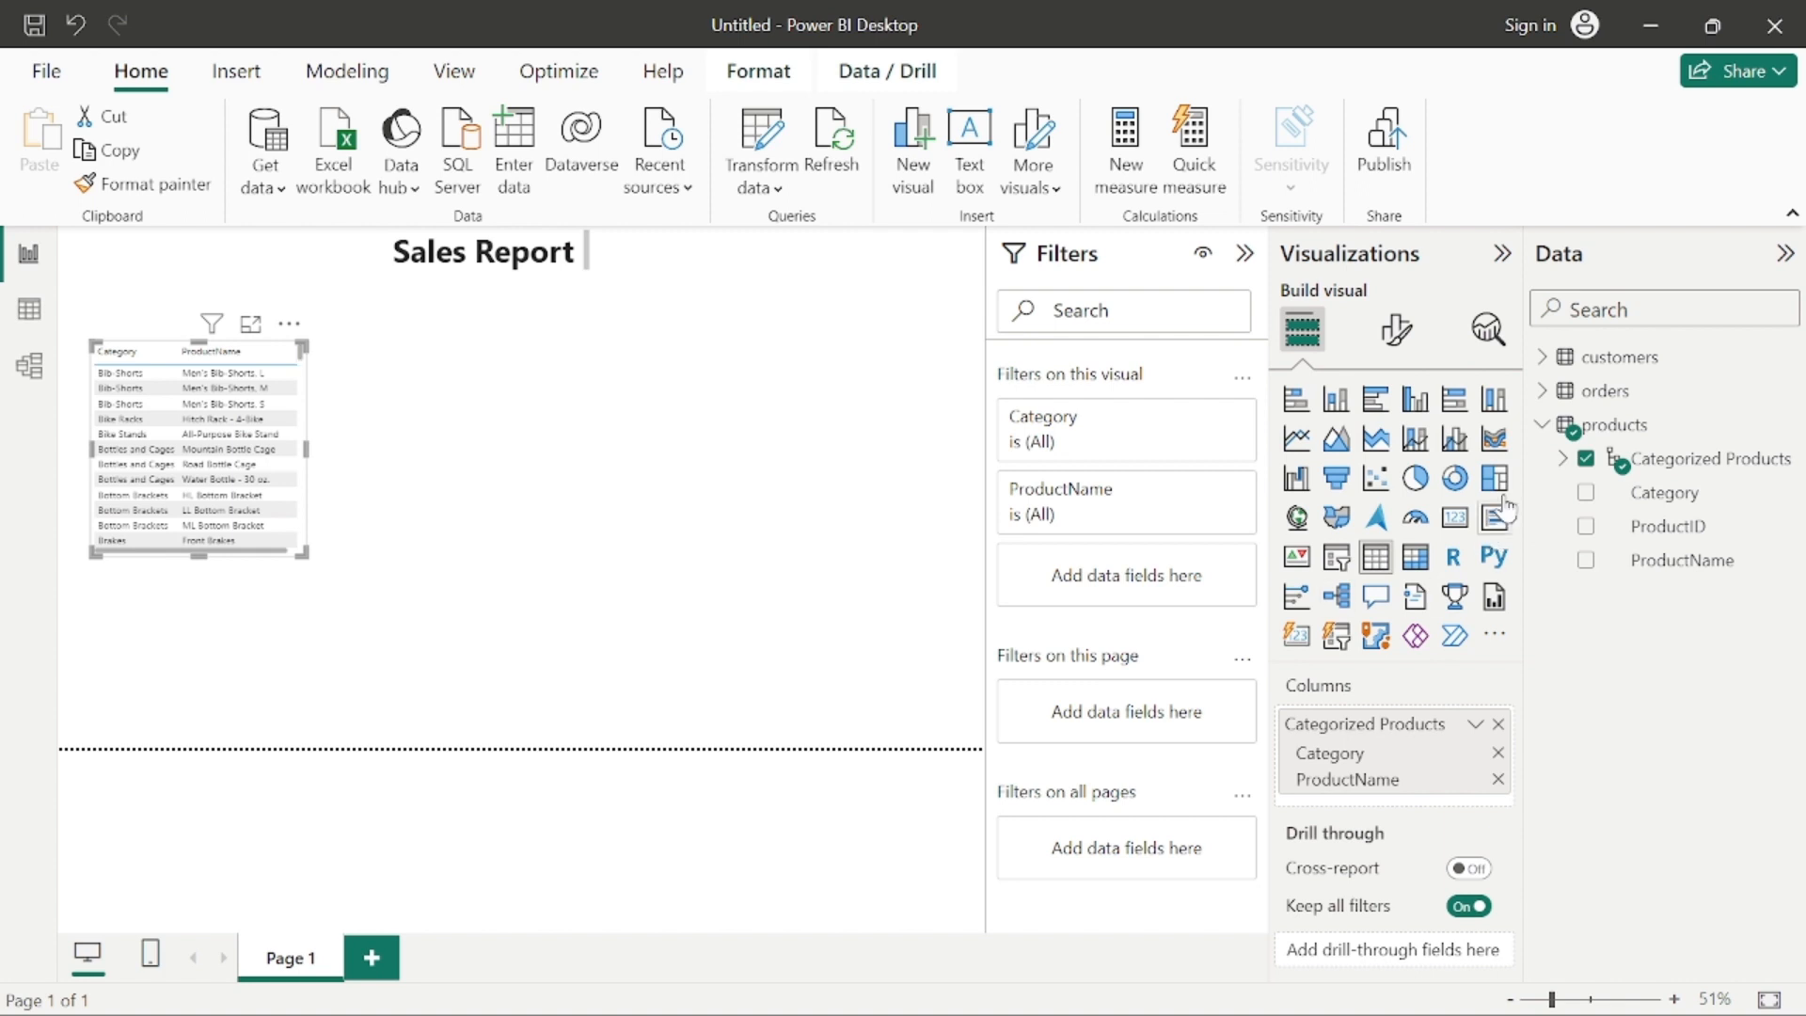
Step: Remove the Categorized Products hierarchy from the table visual, add it back, and deselect the visual
click(1587, 461)
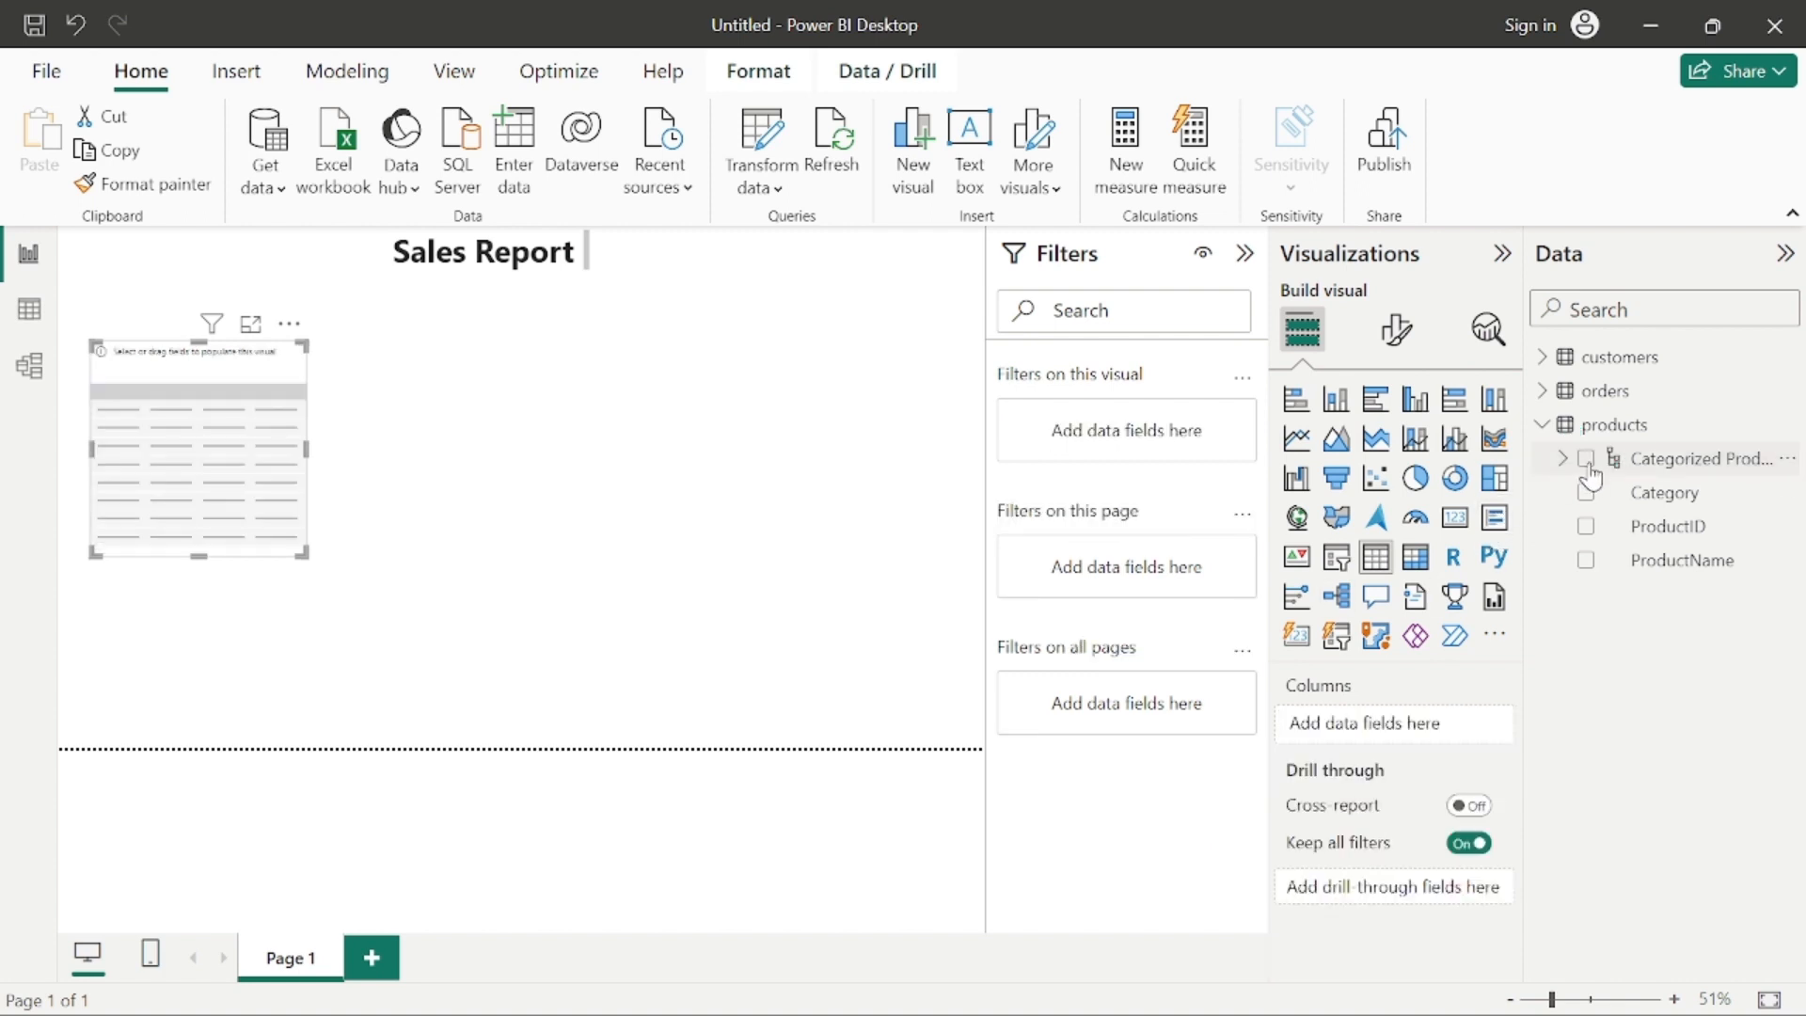
click(1590, 465)
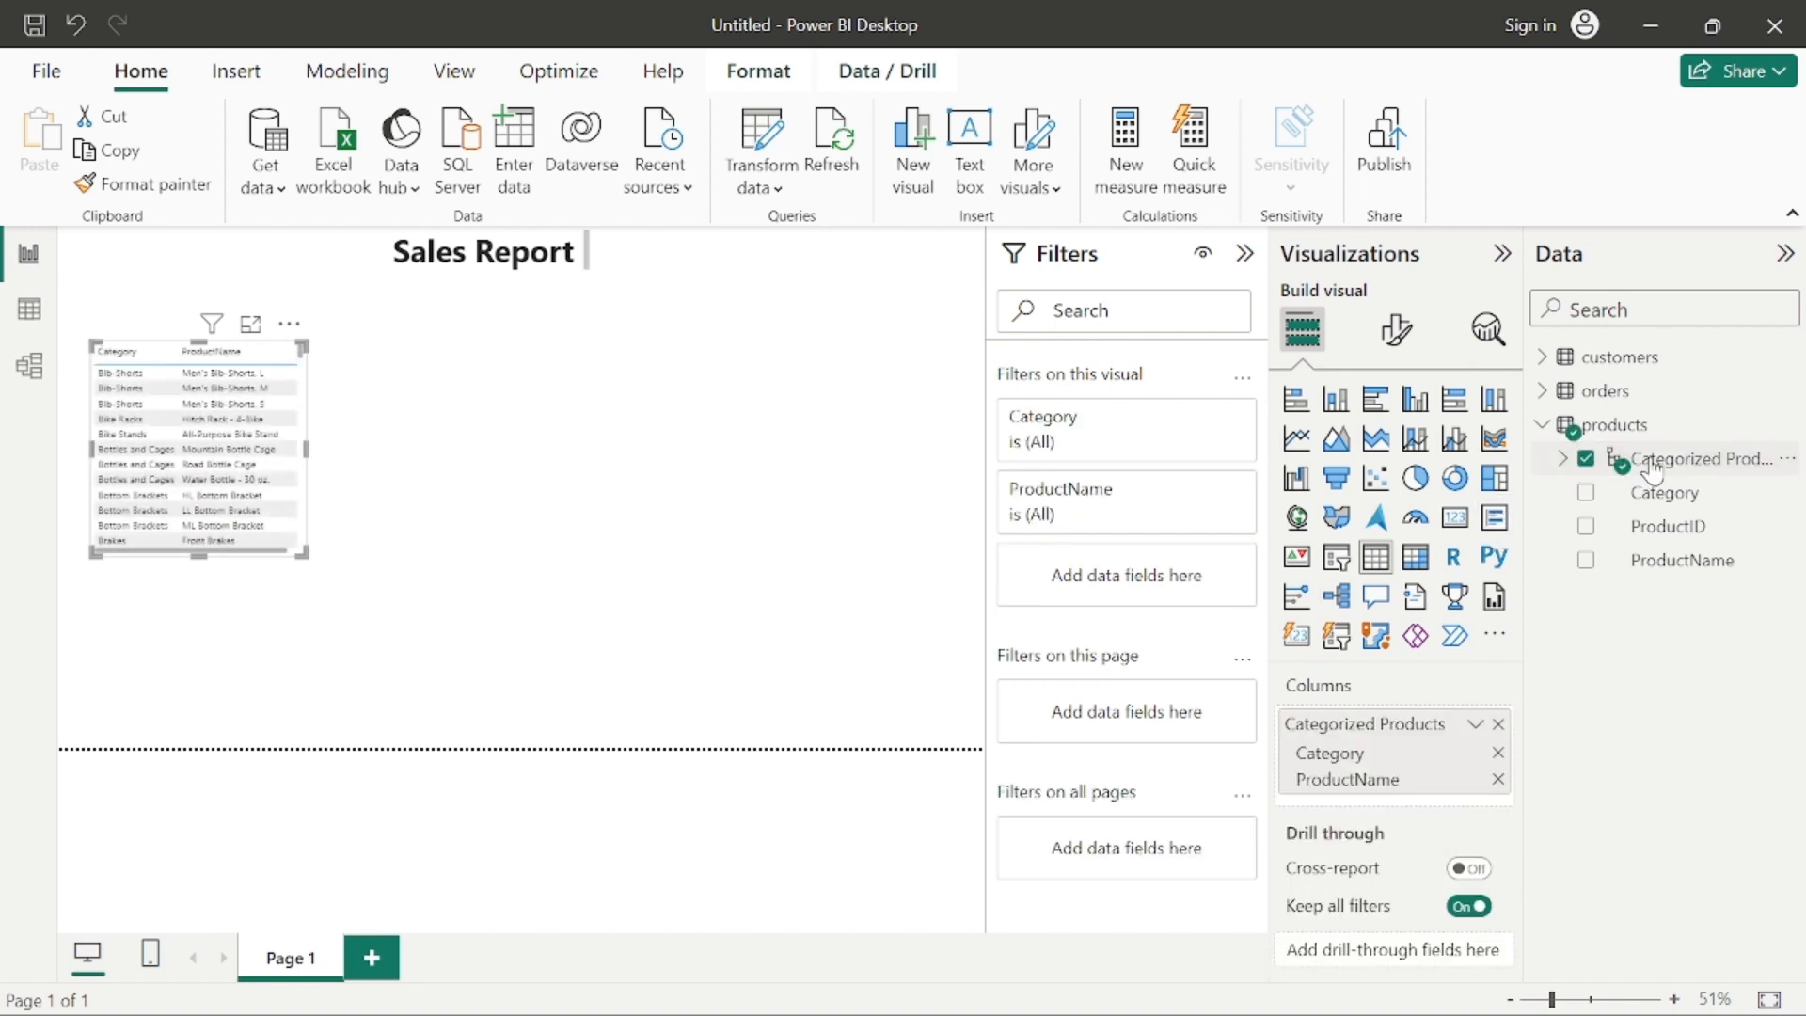
click(568, 570)
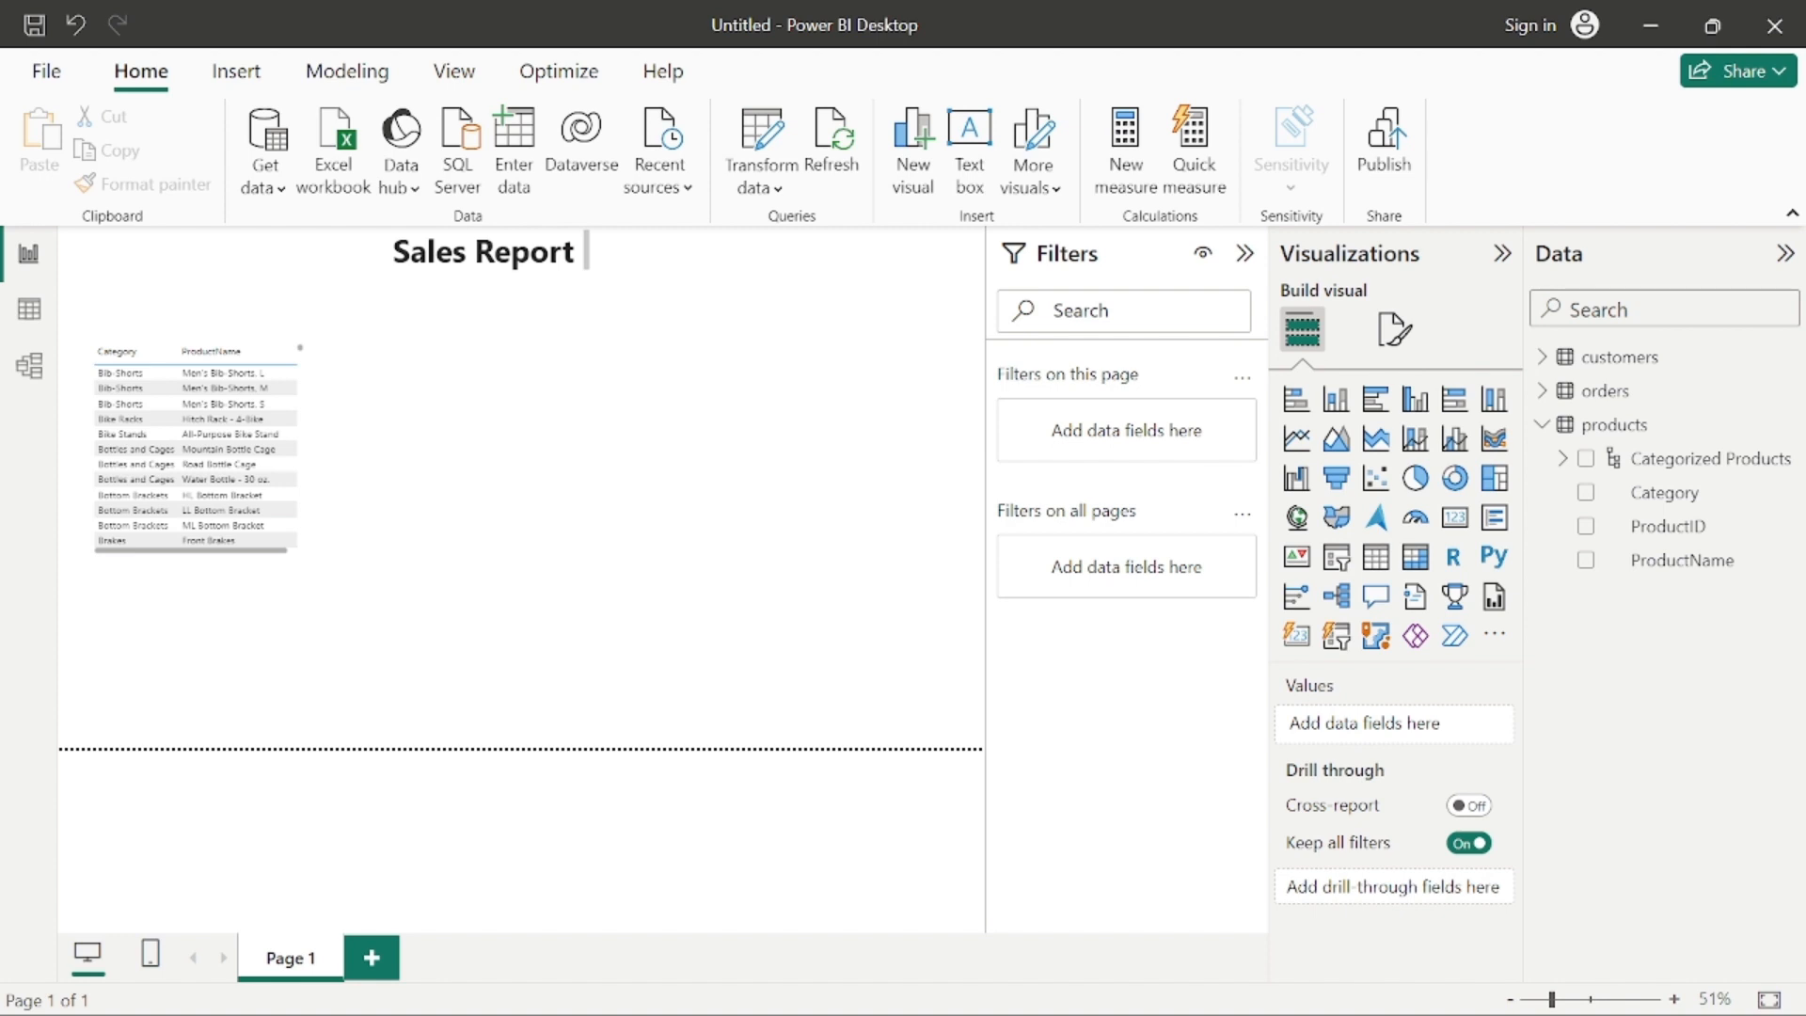
Step: Add the Revenue field from the orders table to the Categorized Products table visual and widen the visual to fit it
click(1543, 391)
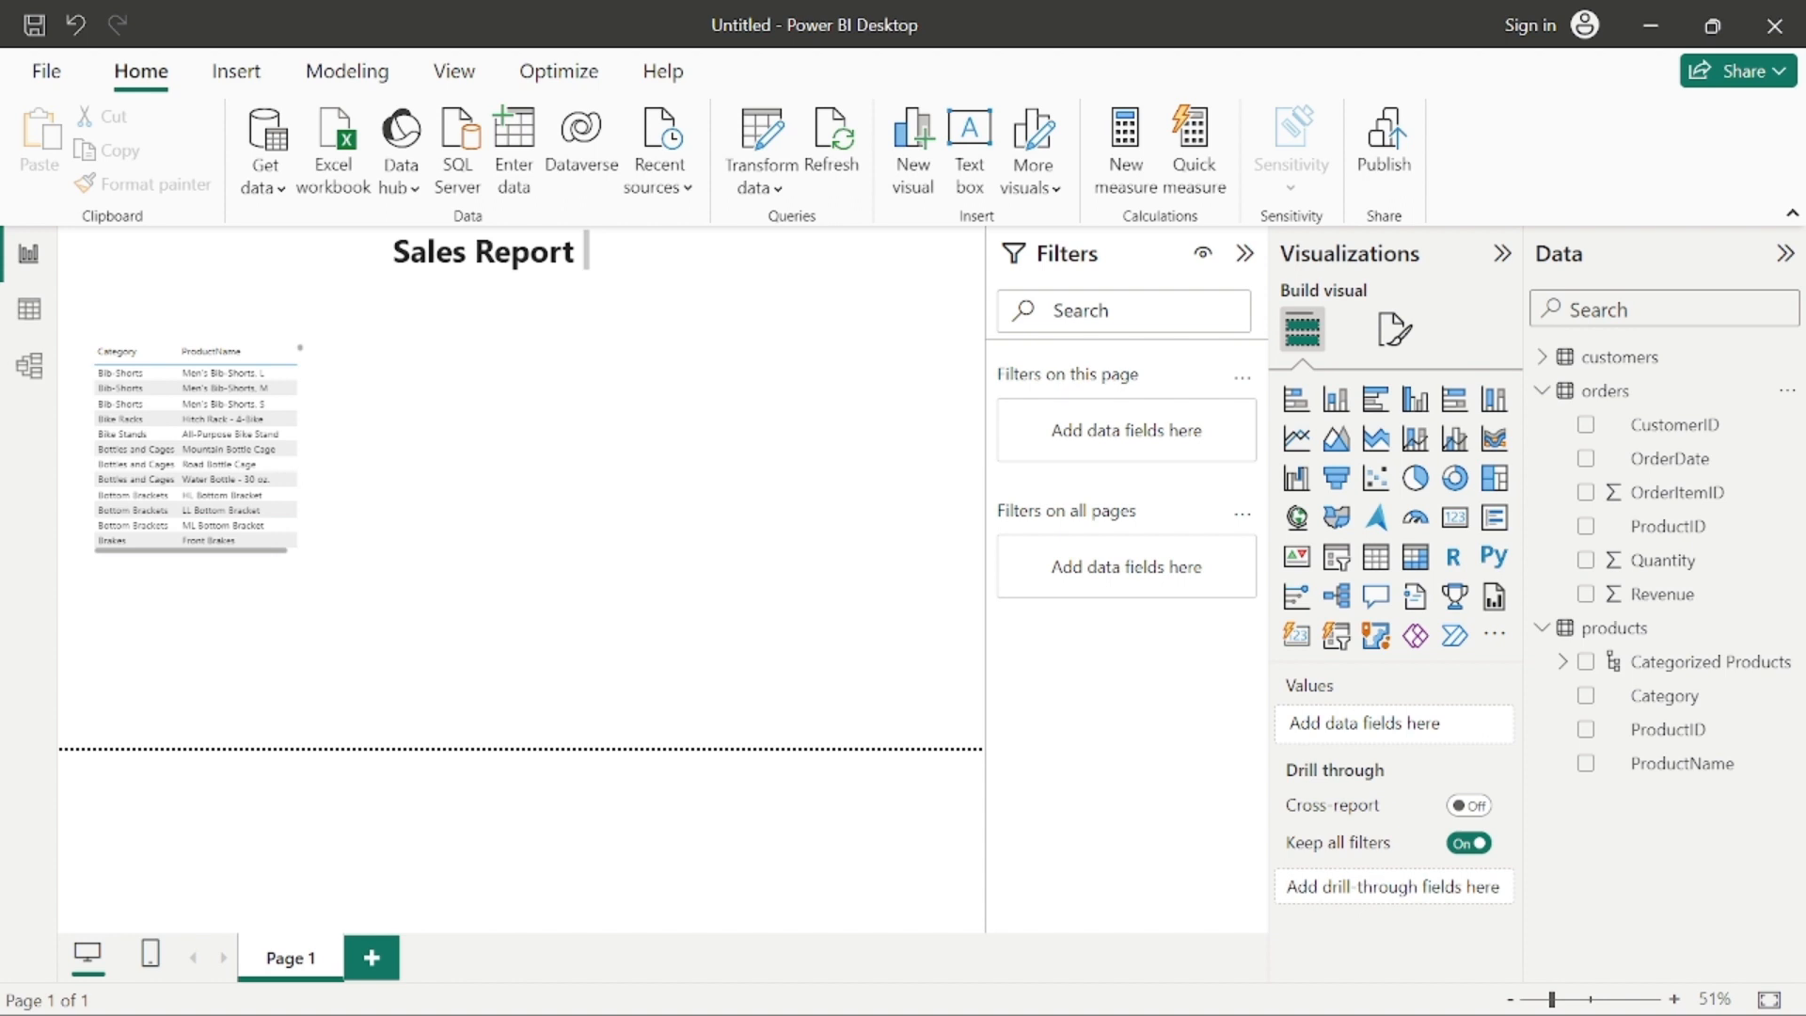
click(251, 388)
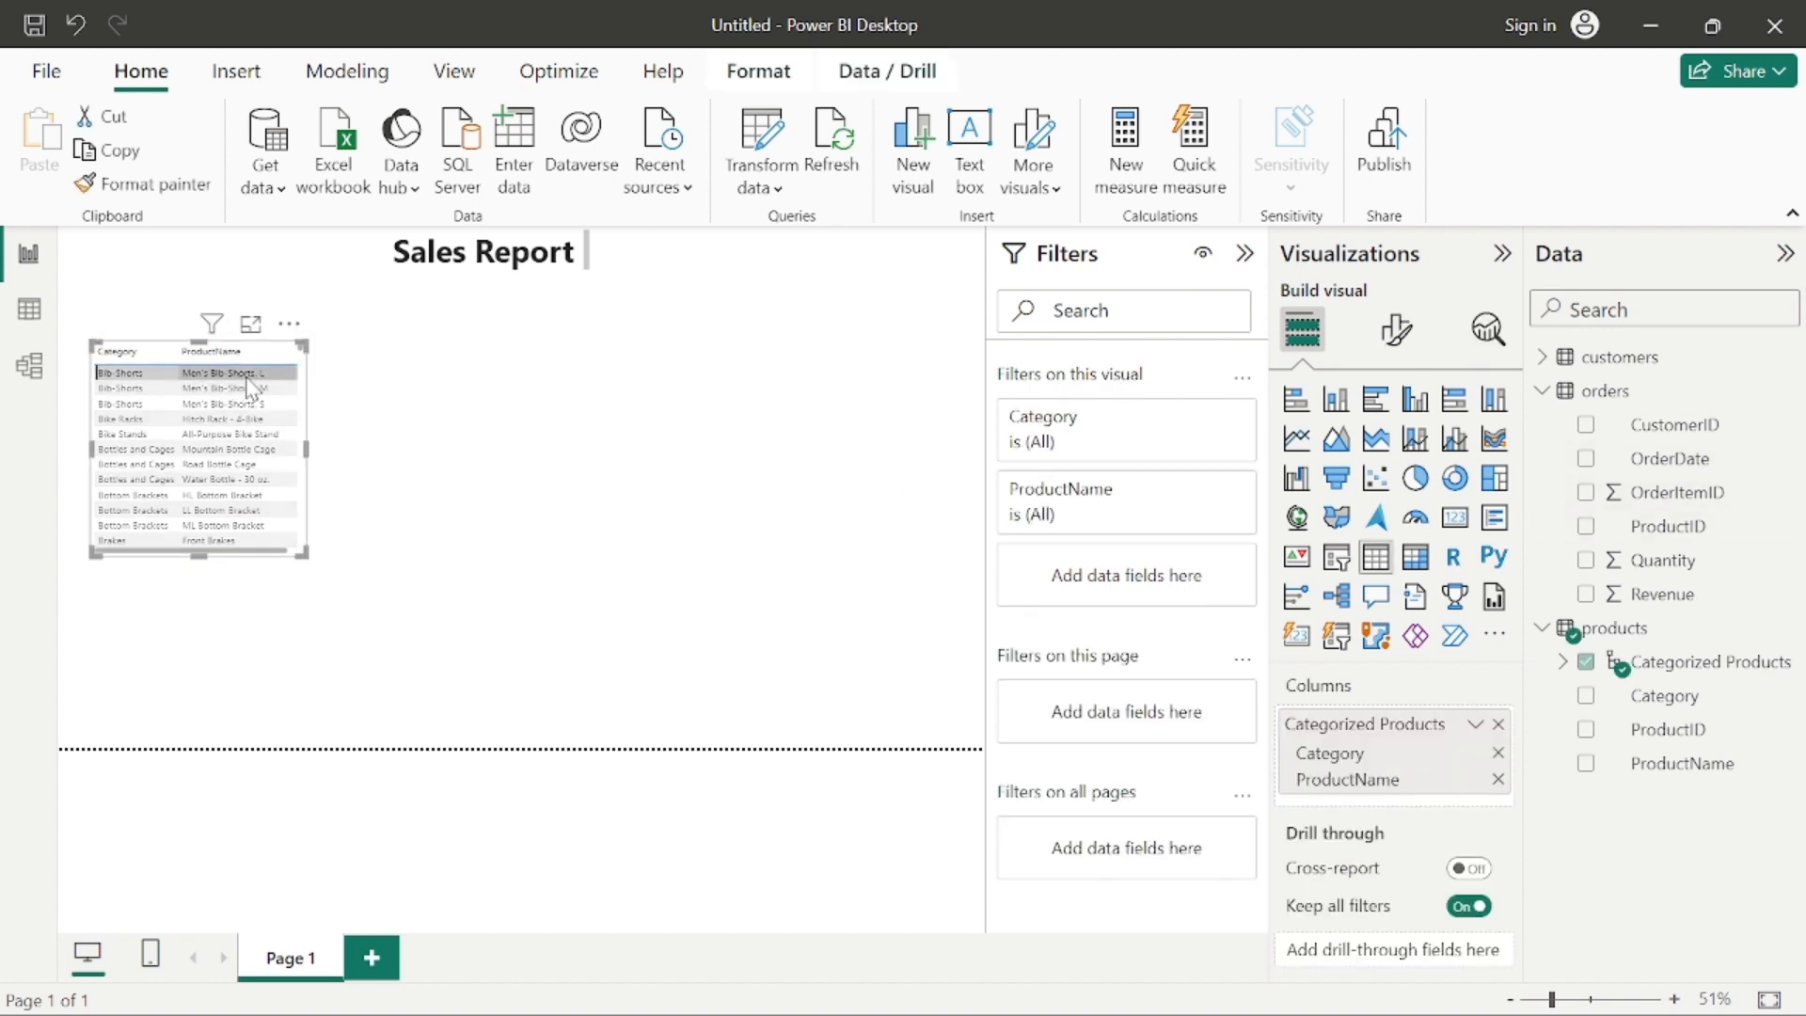
click(1600, 594)
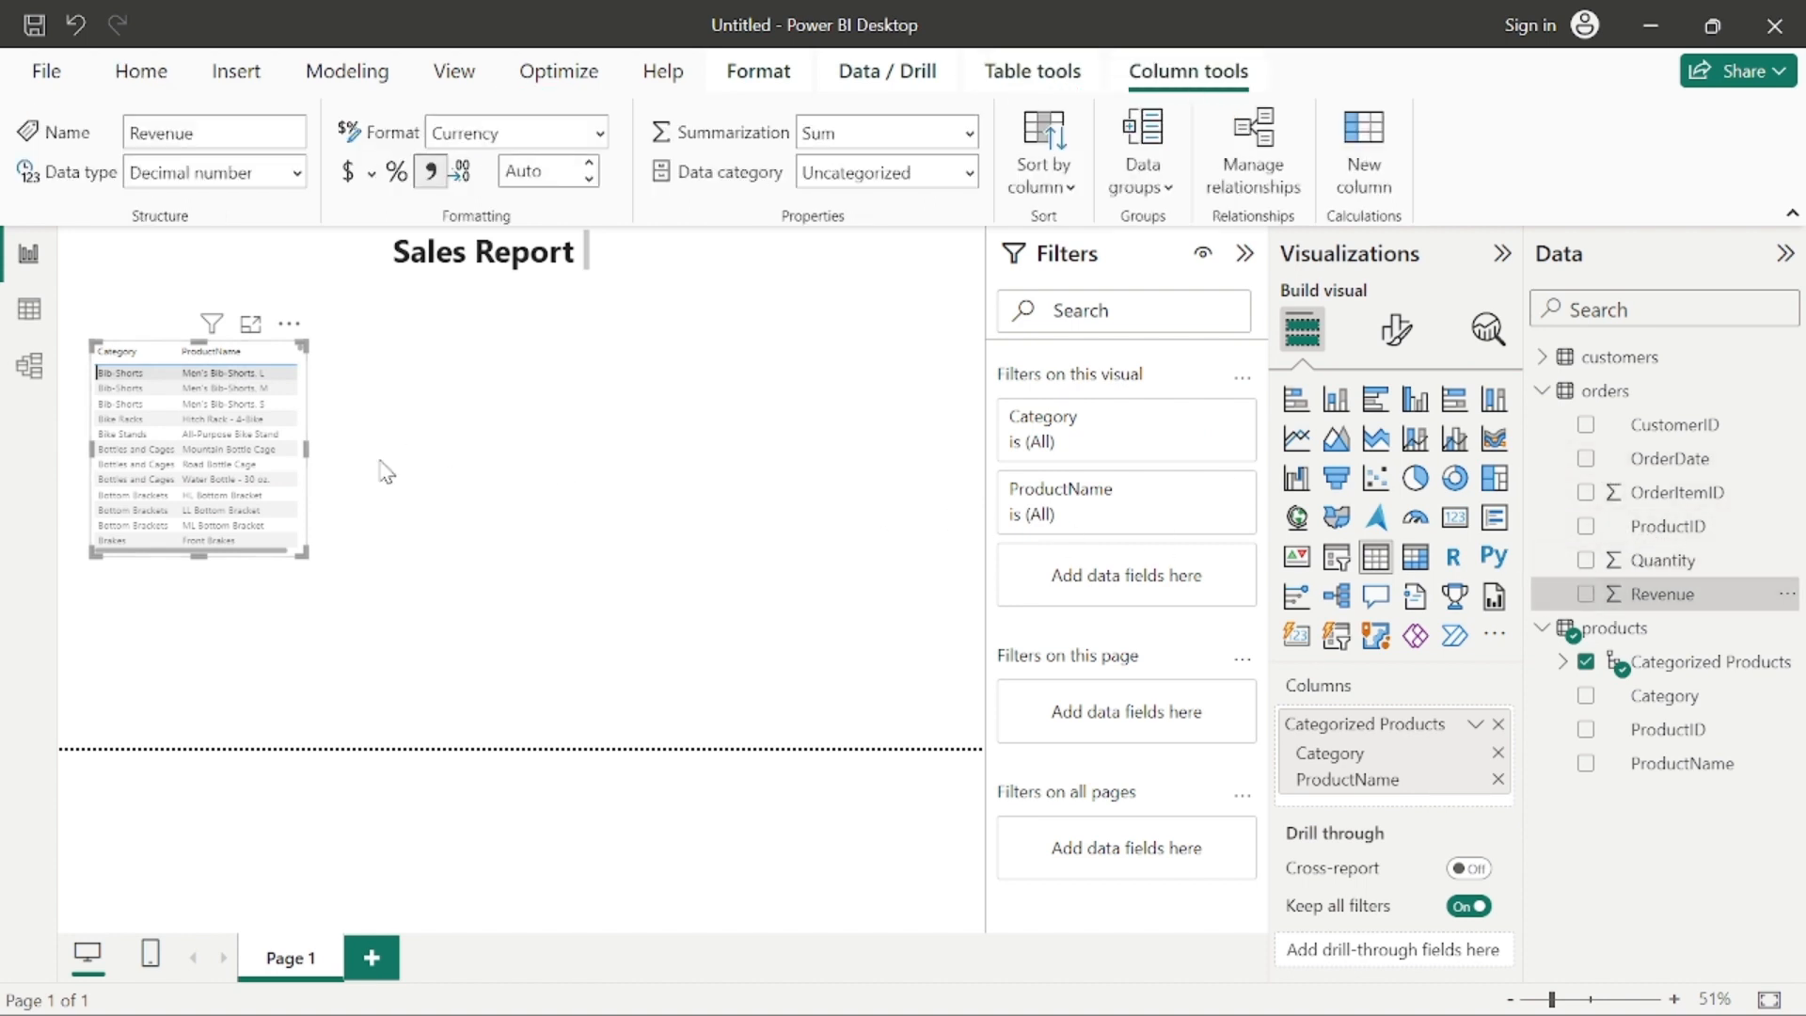
click(1585, 594)
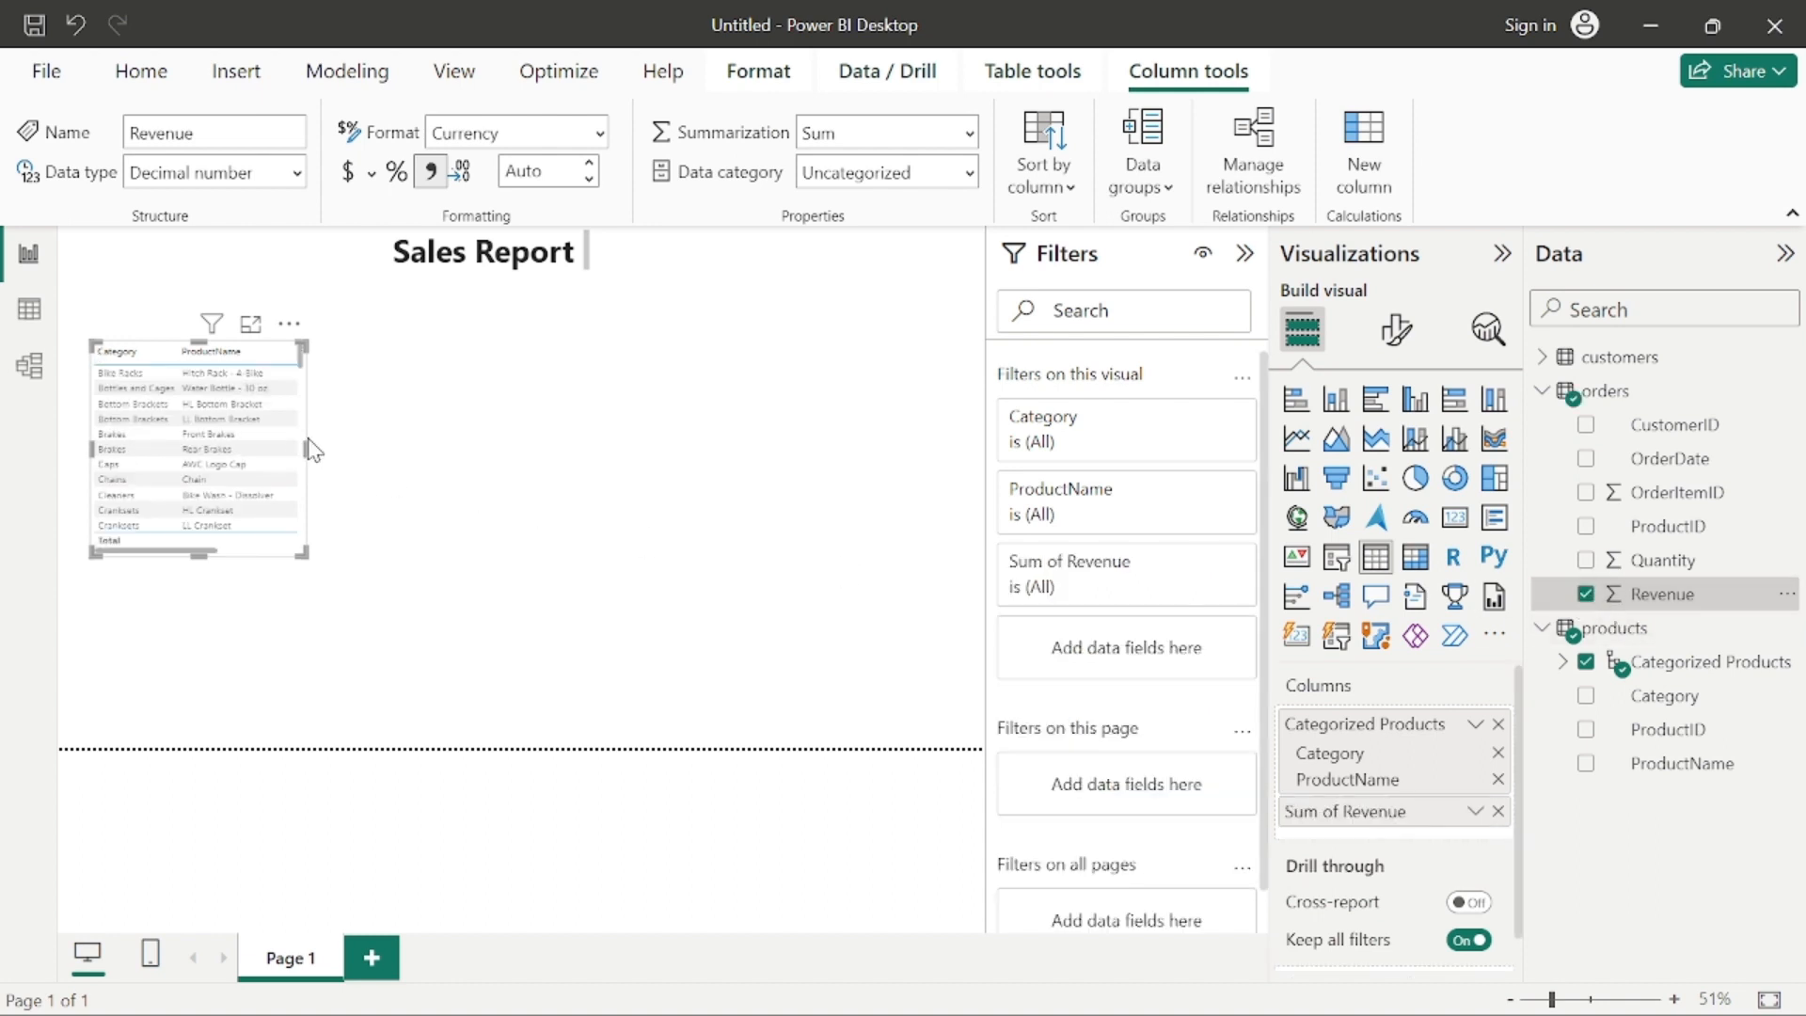
drag(306, 449, 439, 487)
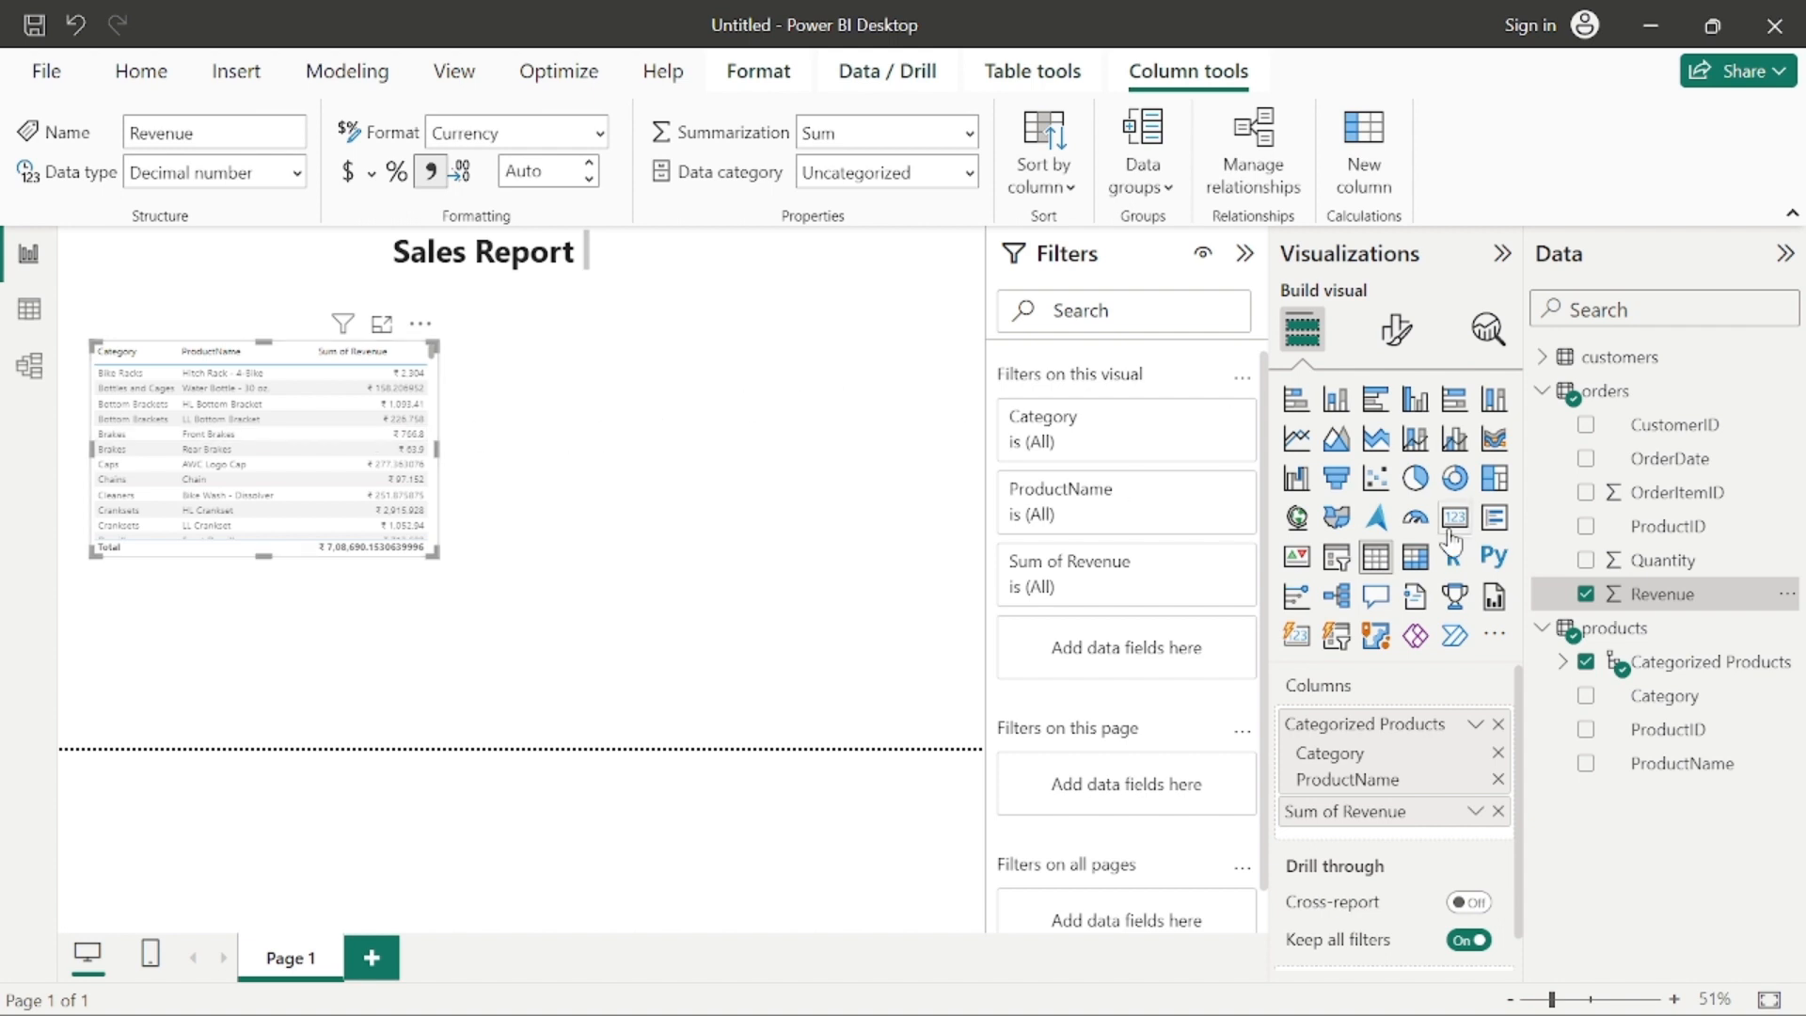
Step: Remove the Revenue field from the table visual, add it back, and view the commands available for that field
click(1586, 594)
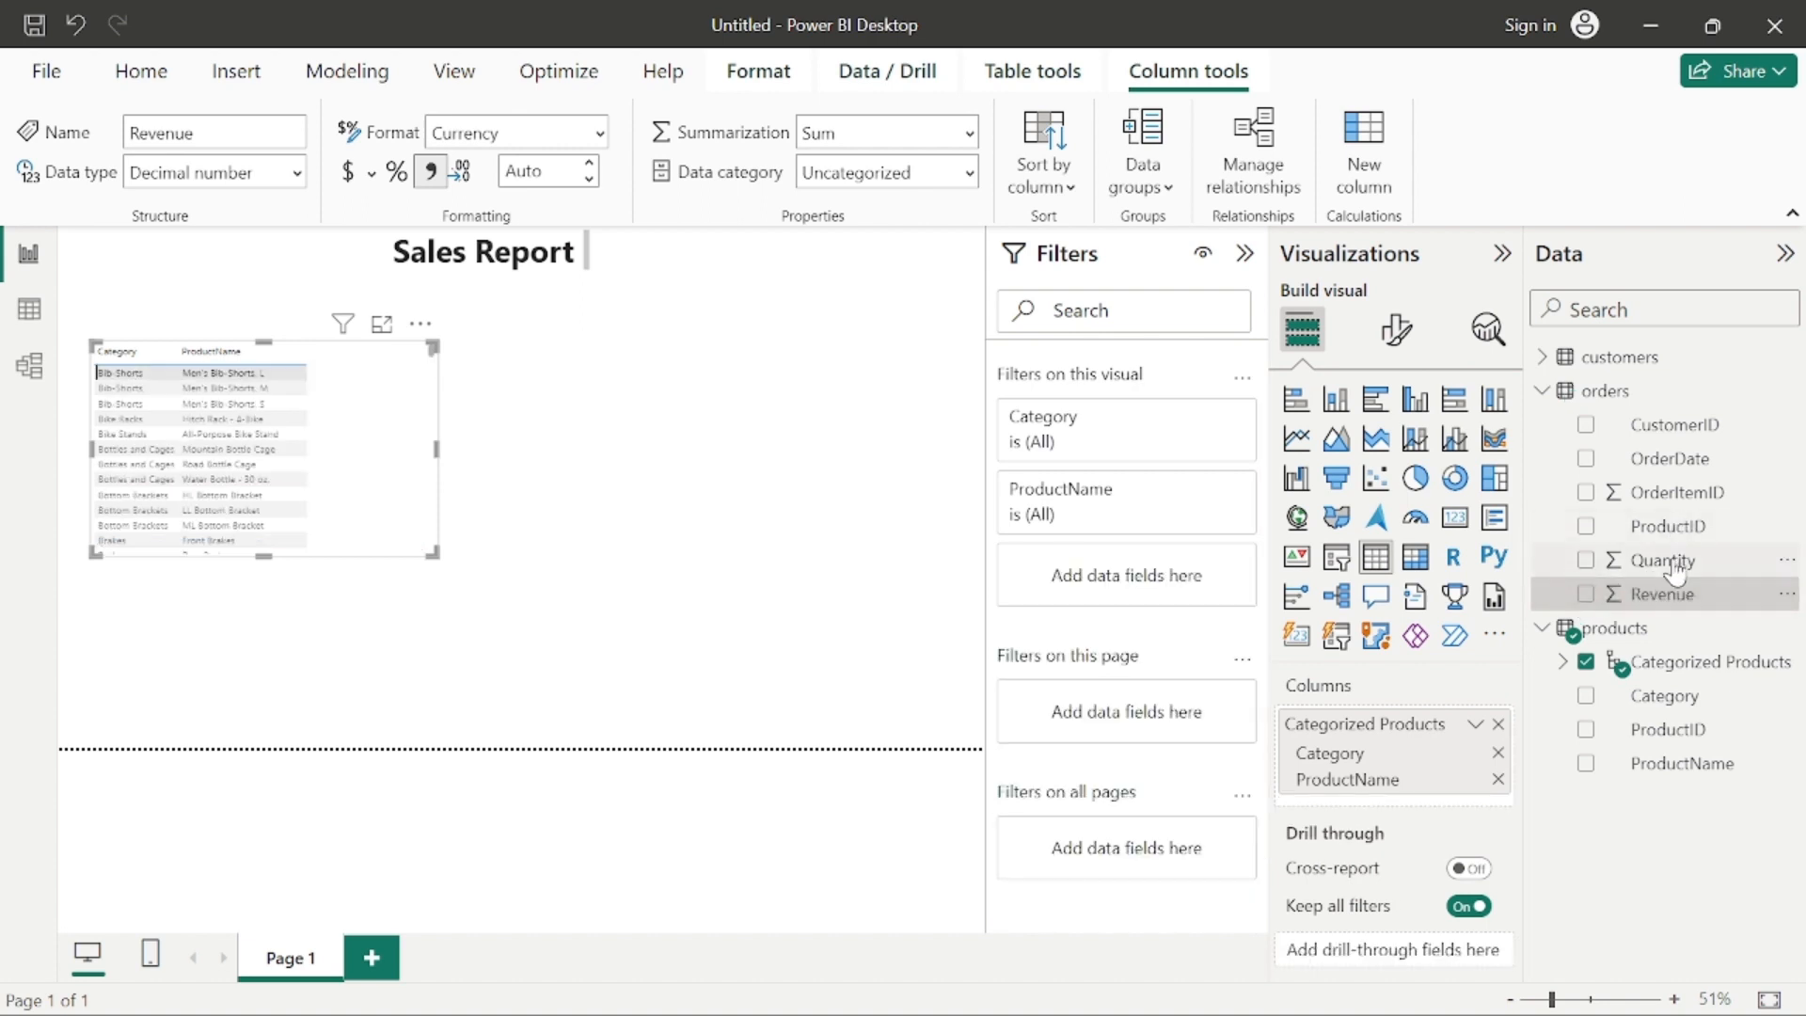
click(1586, 594)
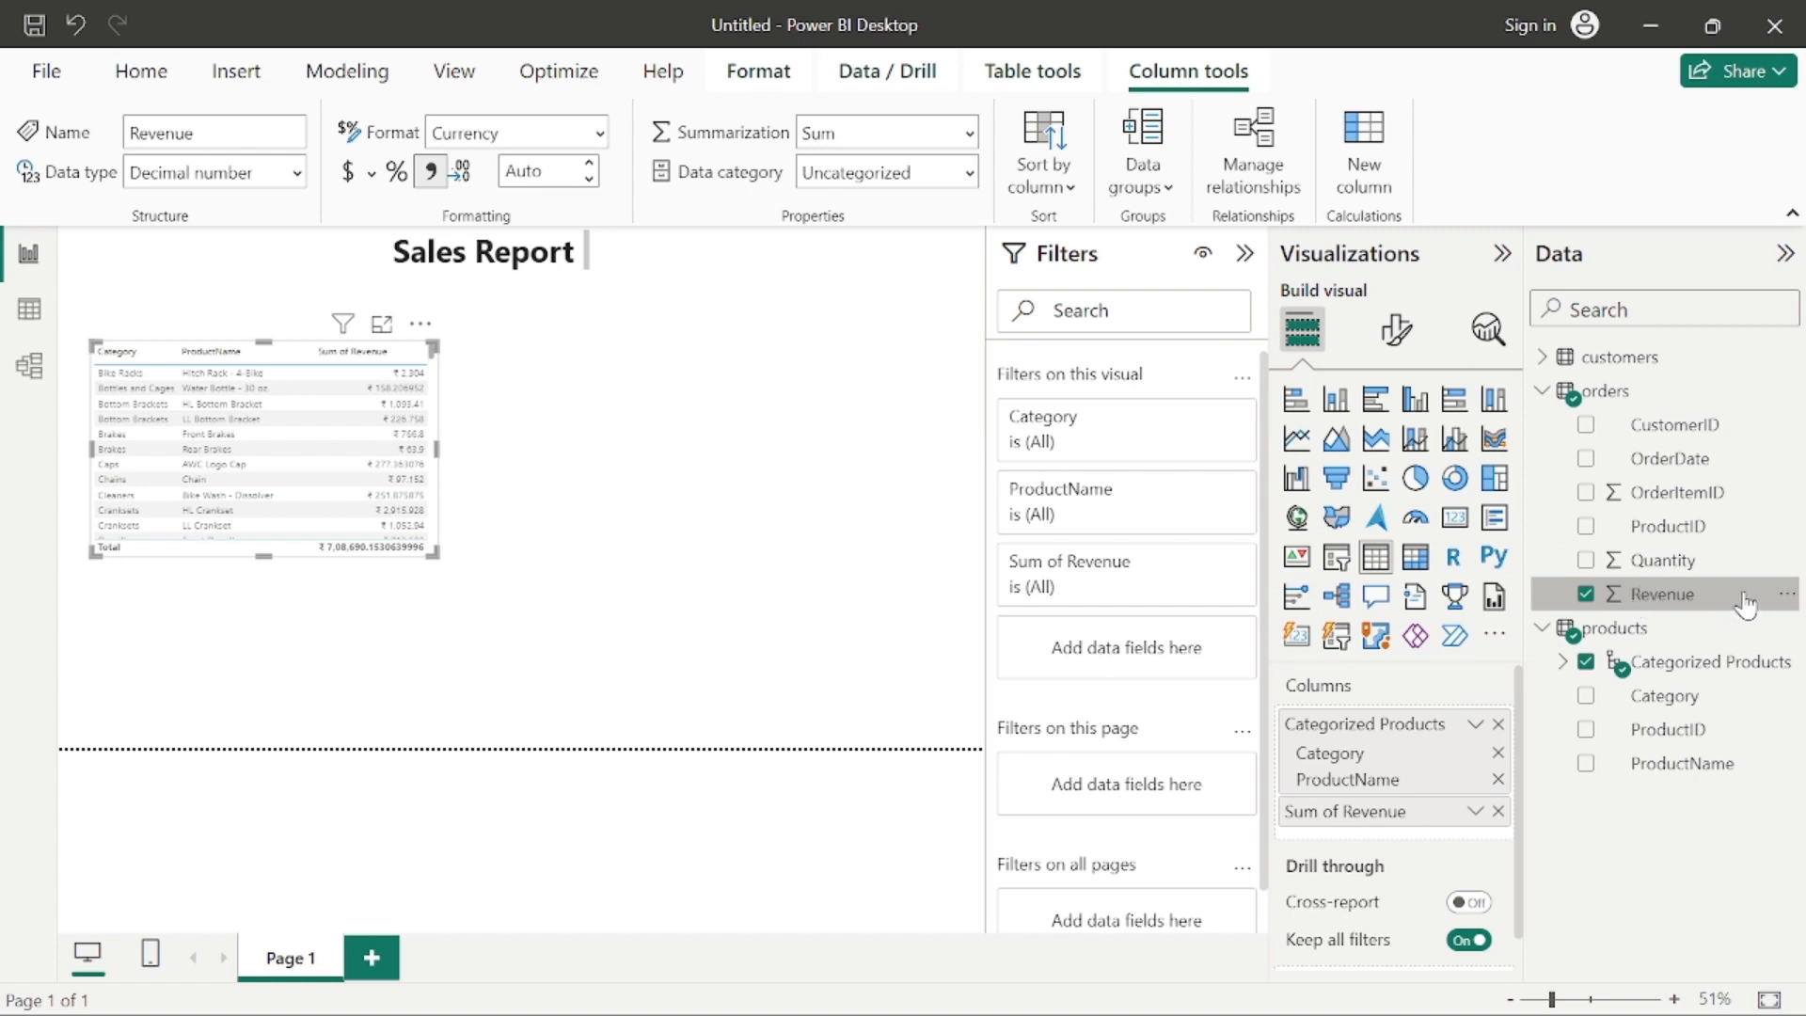
right_click(1700, 604)
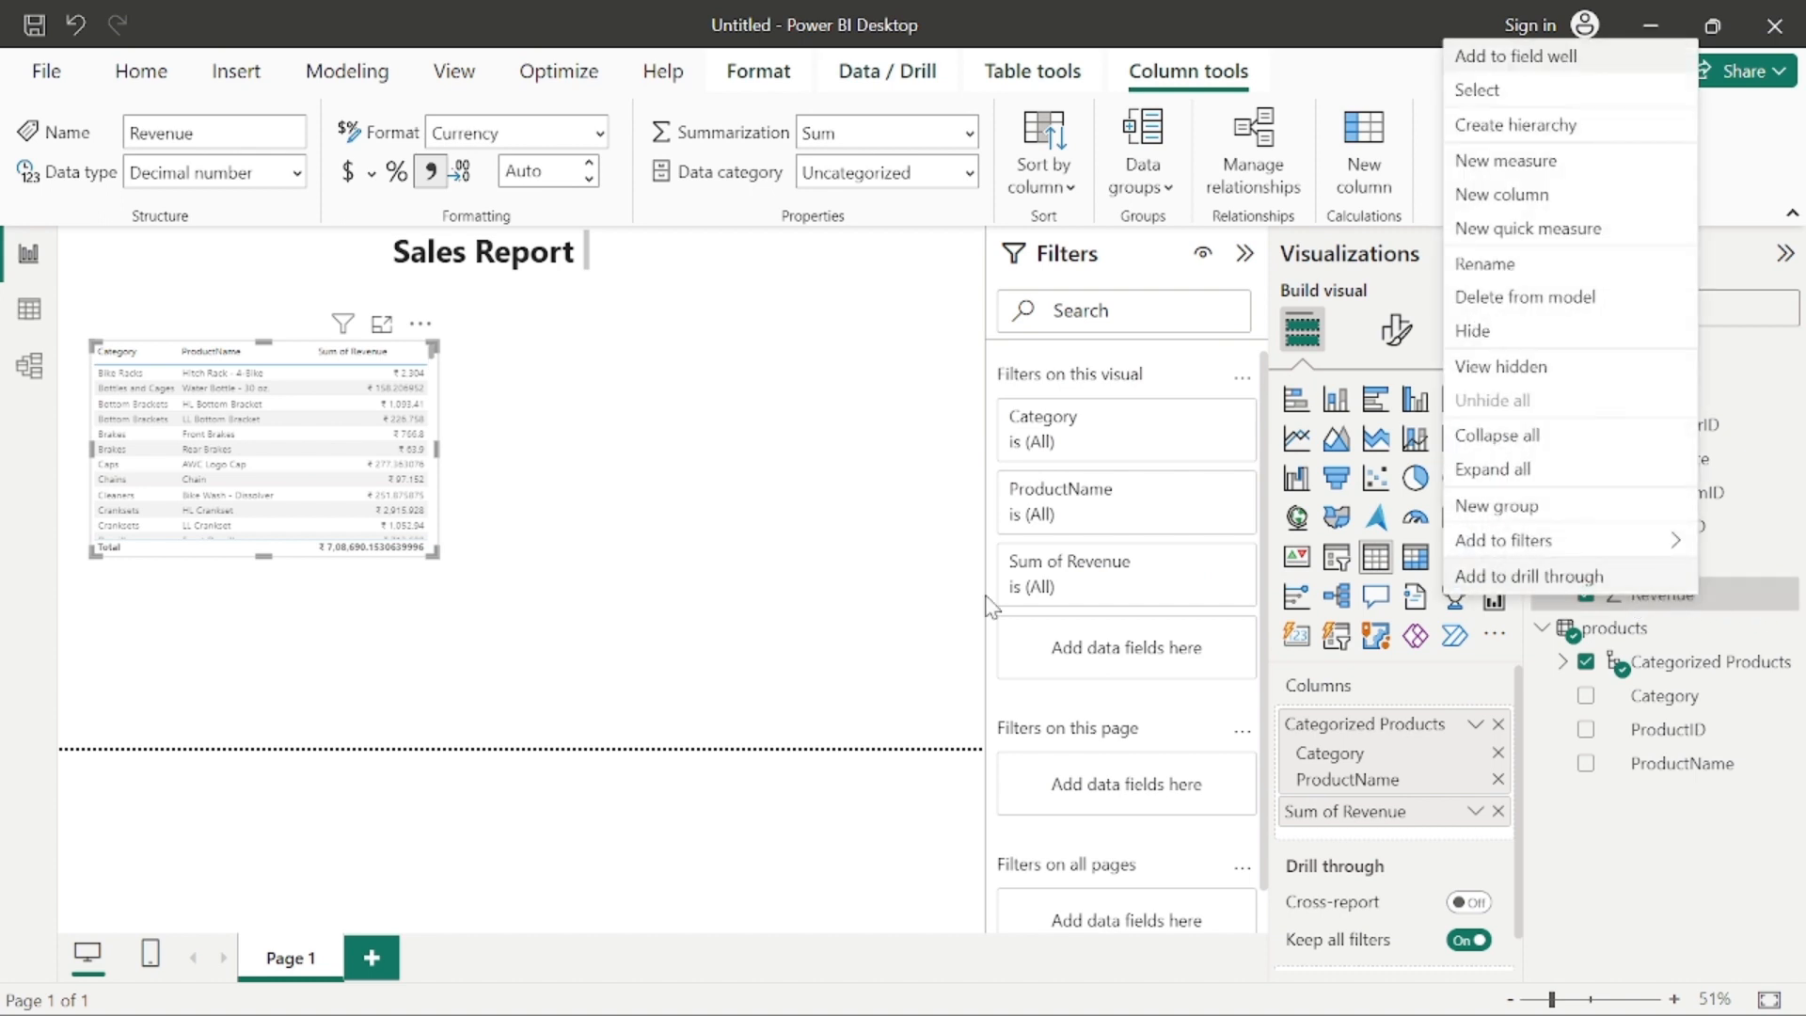
click(826, 597)
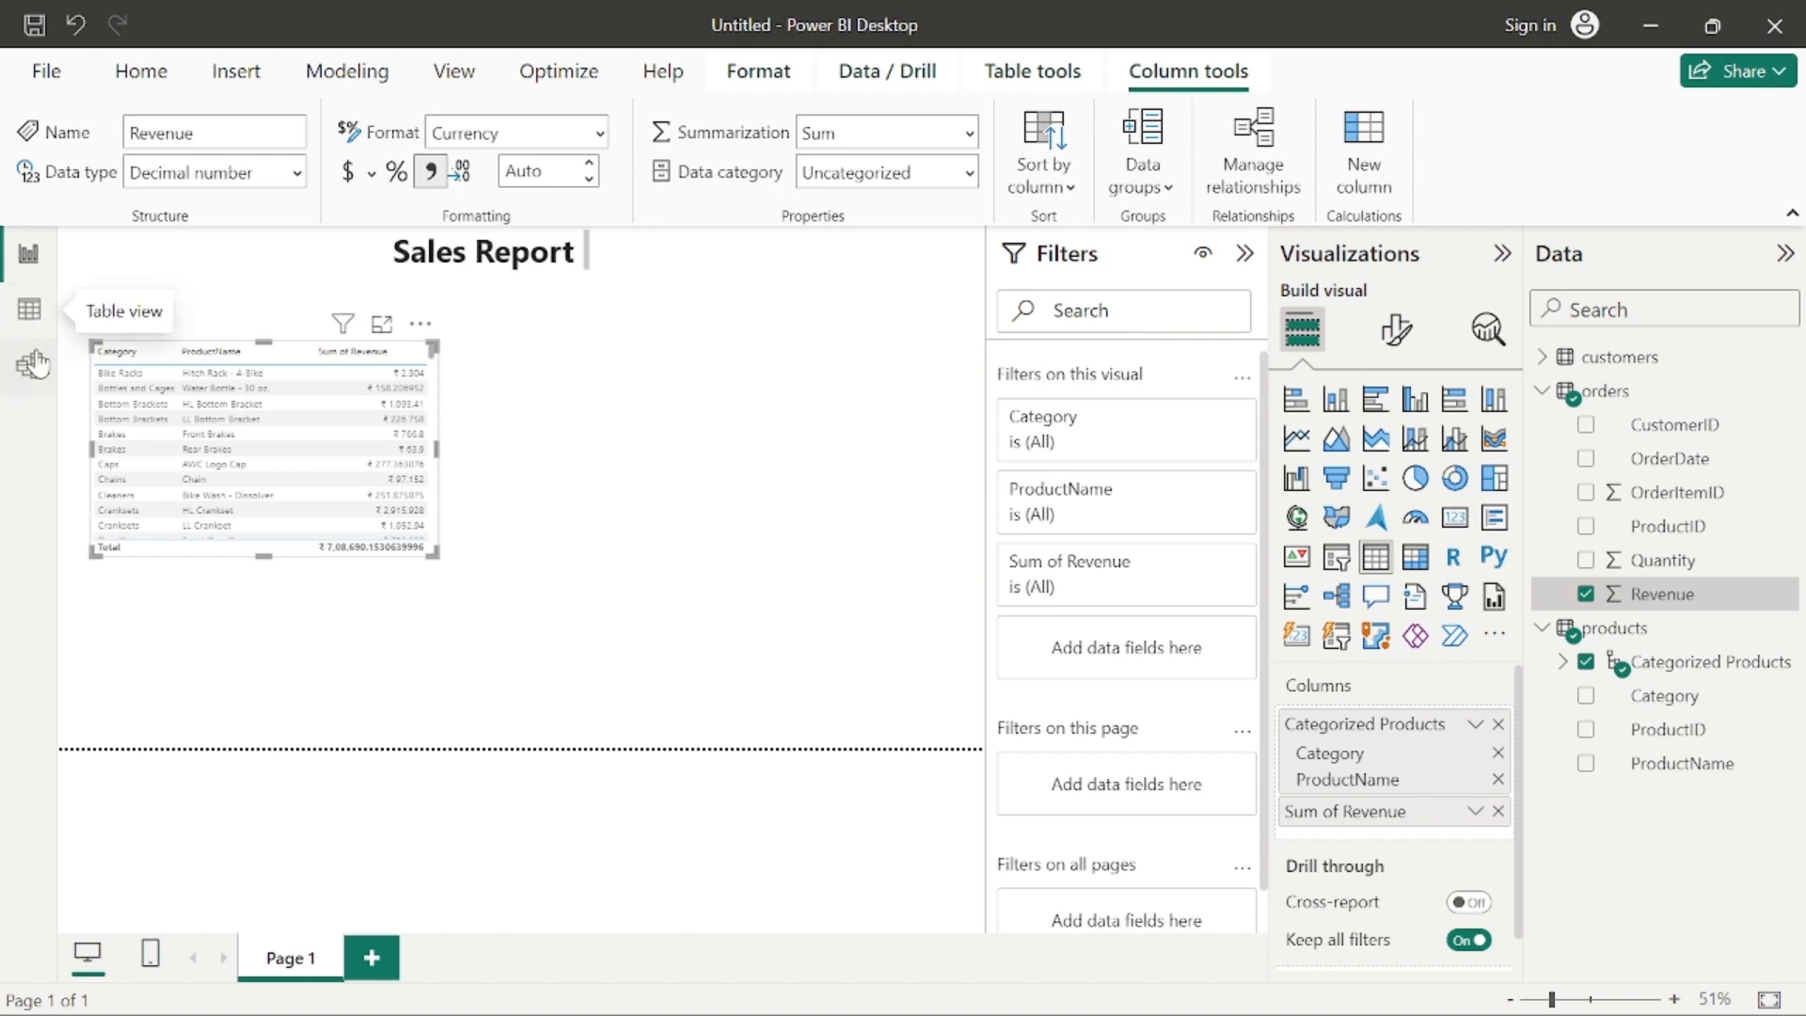
Step: Look through the table view and the model view, and select the Revenue field in the orders table of the model
click(29, 309)
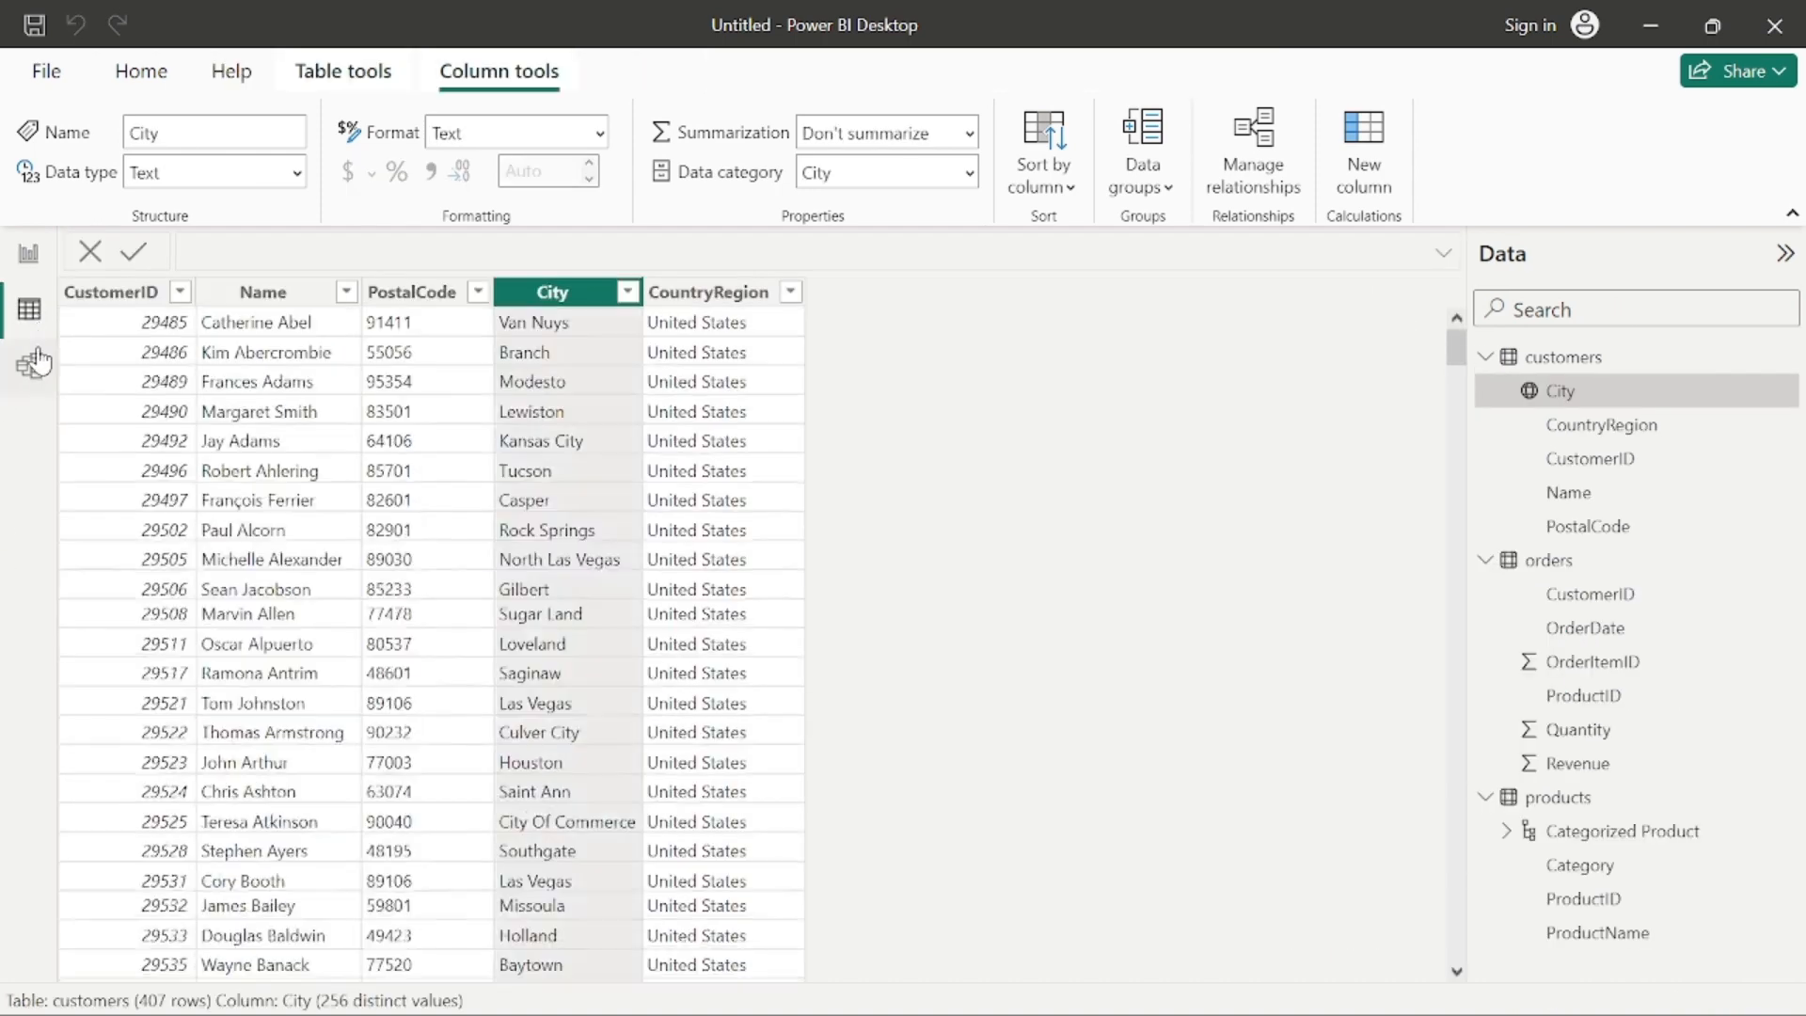
click(35, 362)
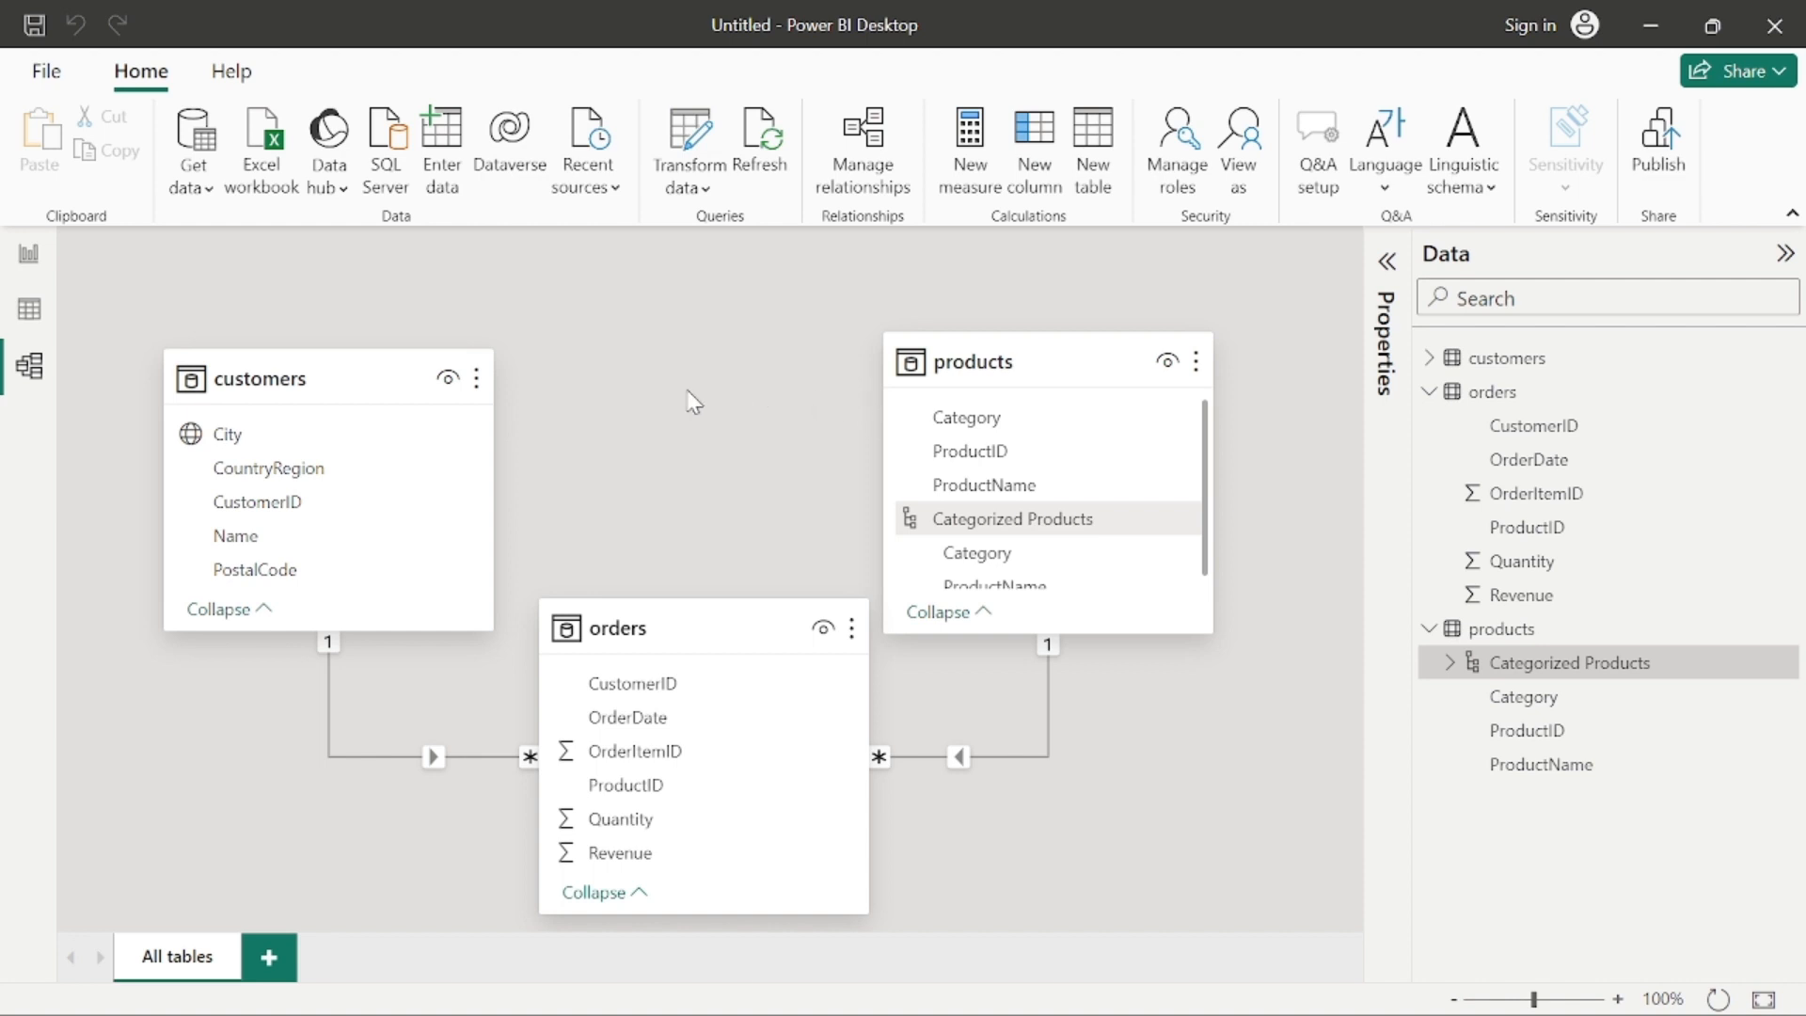
click(663, 850)
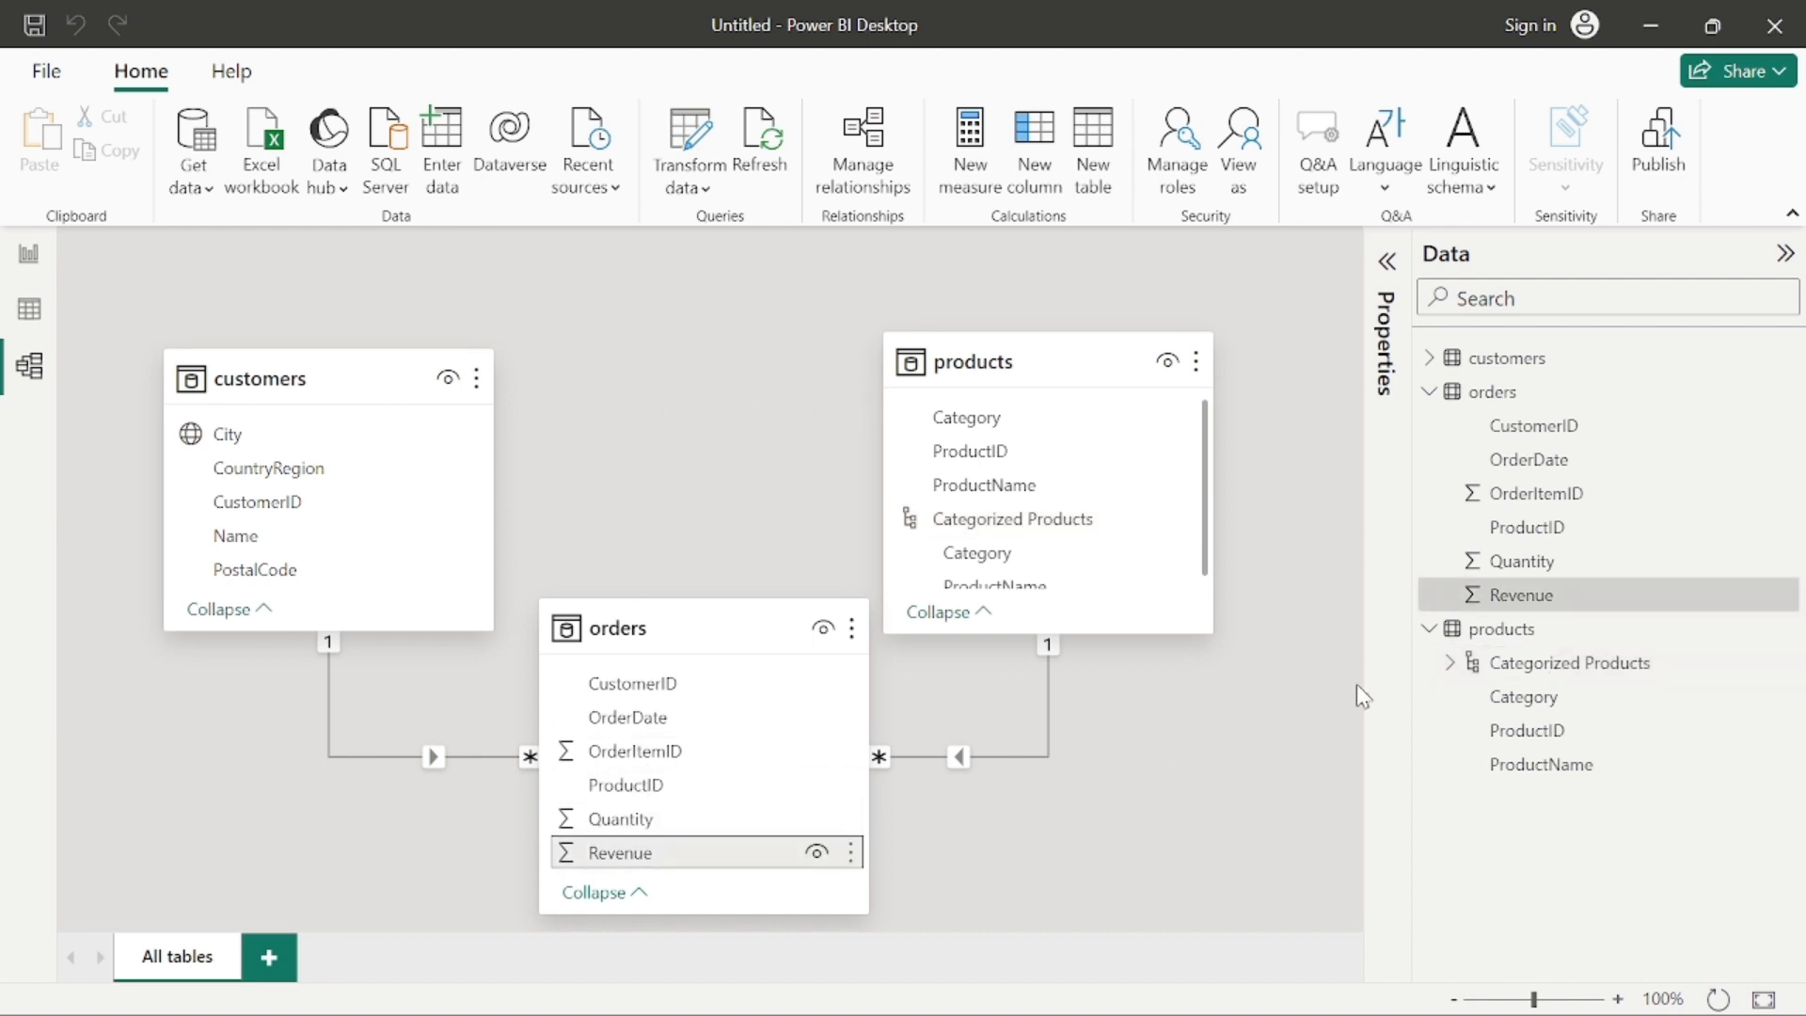
right_click(791, 832)
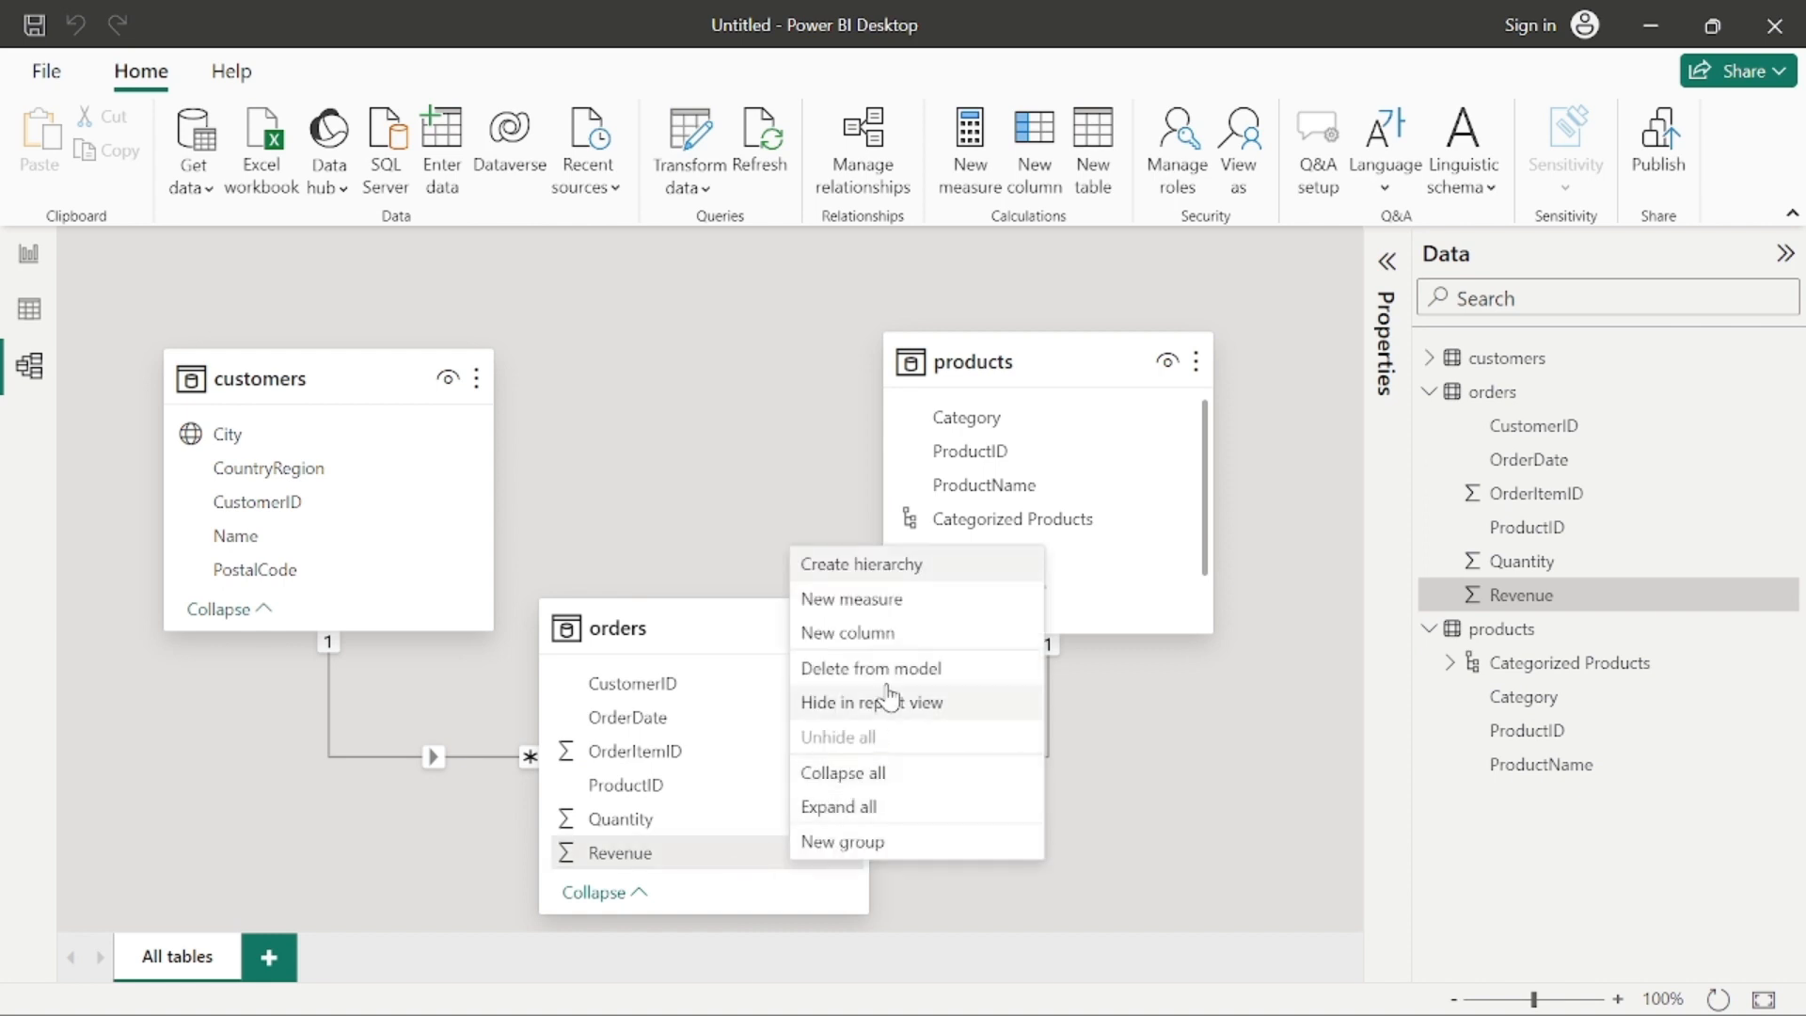
click(662, 856)
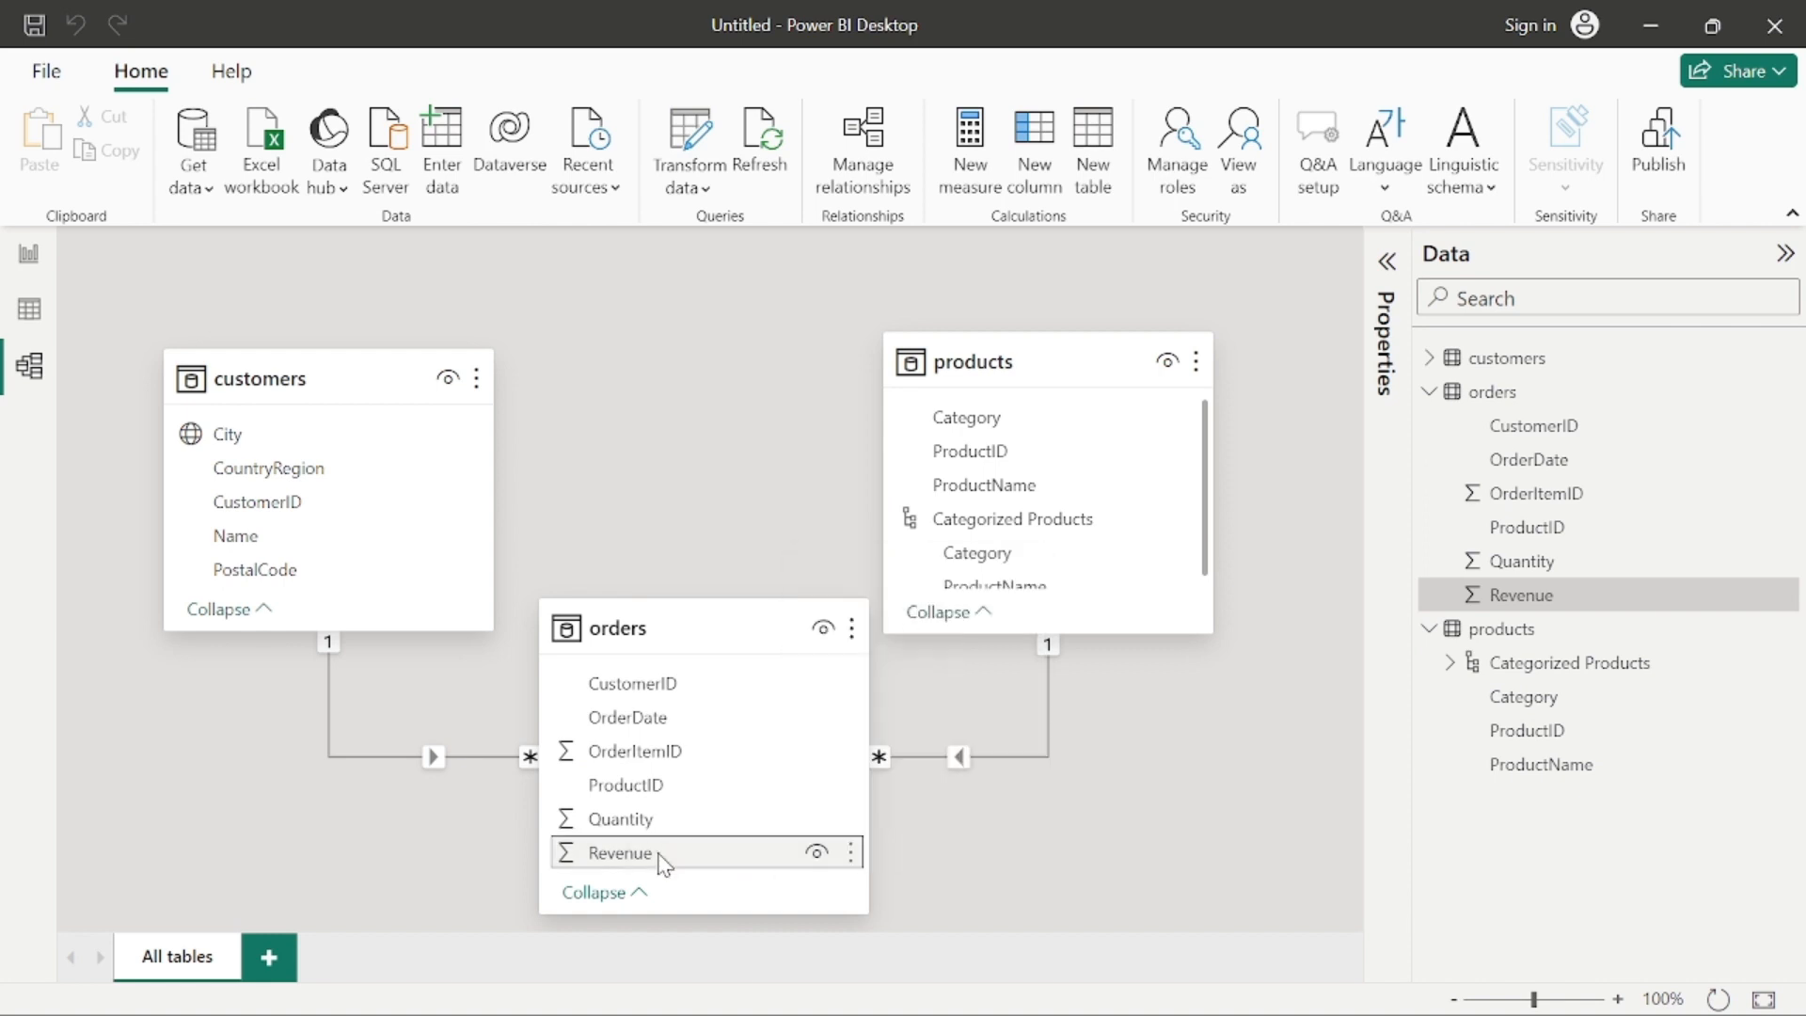
Step: Examine the Revenue field's general and formatting properties, including its data type options, format, decimal places and currency format
click(1387, 262)
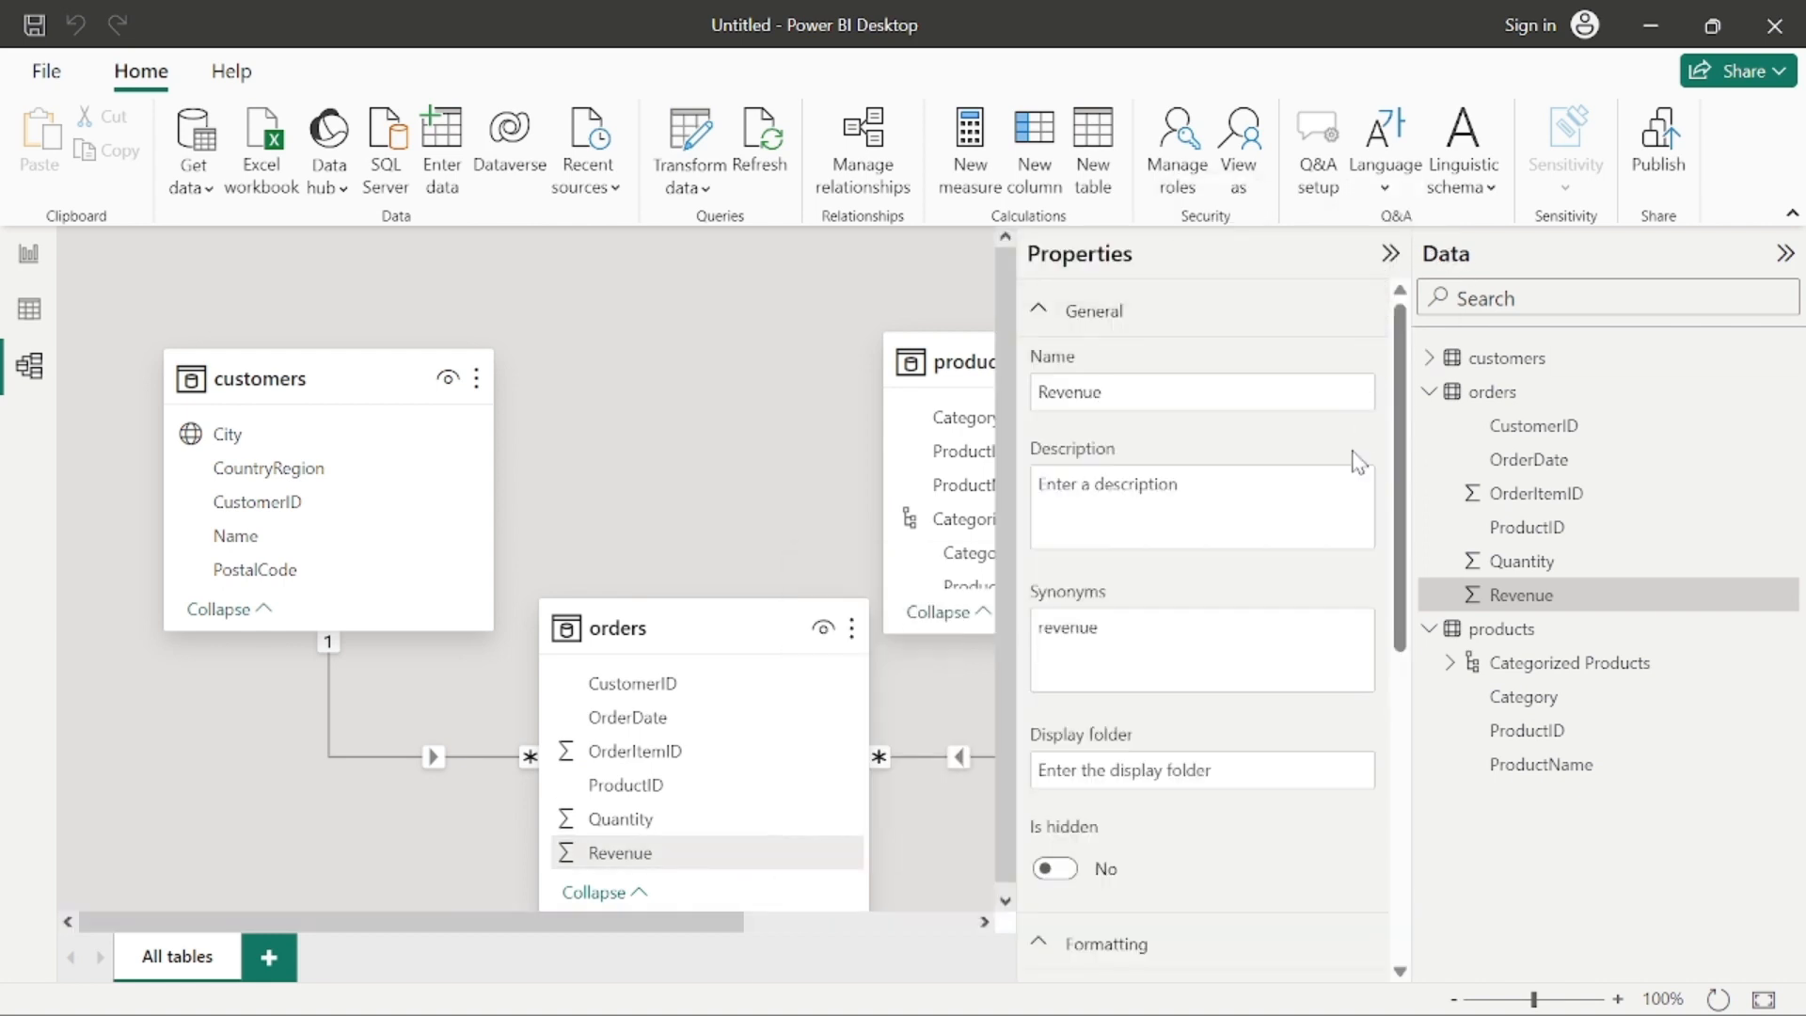
scroll(1166, 475, down, 5)
click(1176, 500)
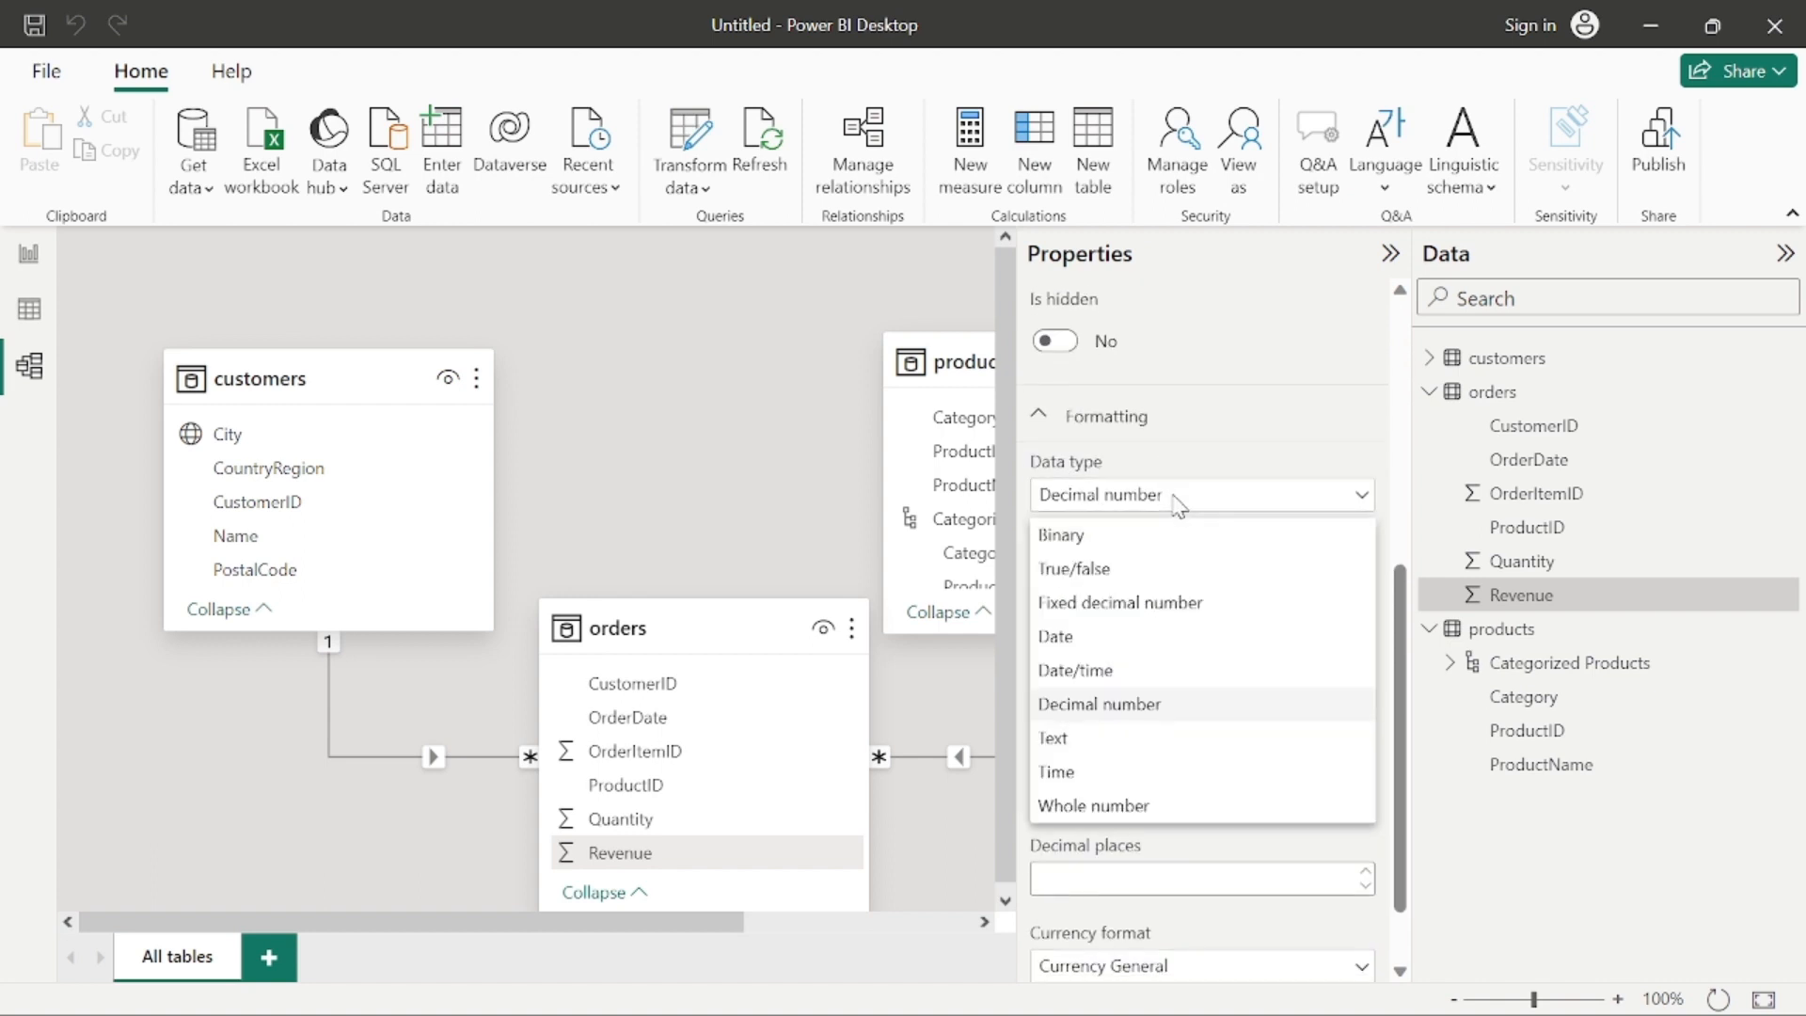
click(1355, 502)
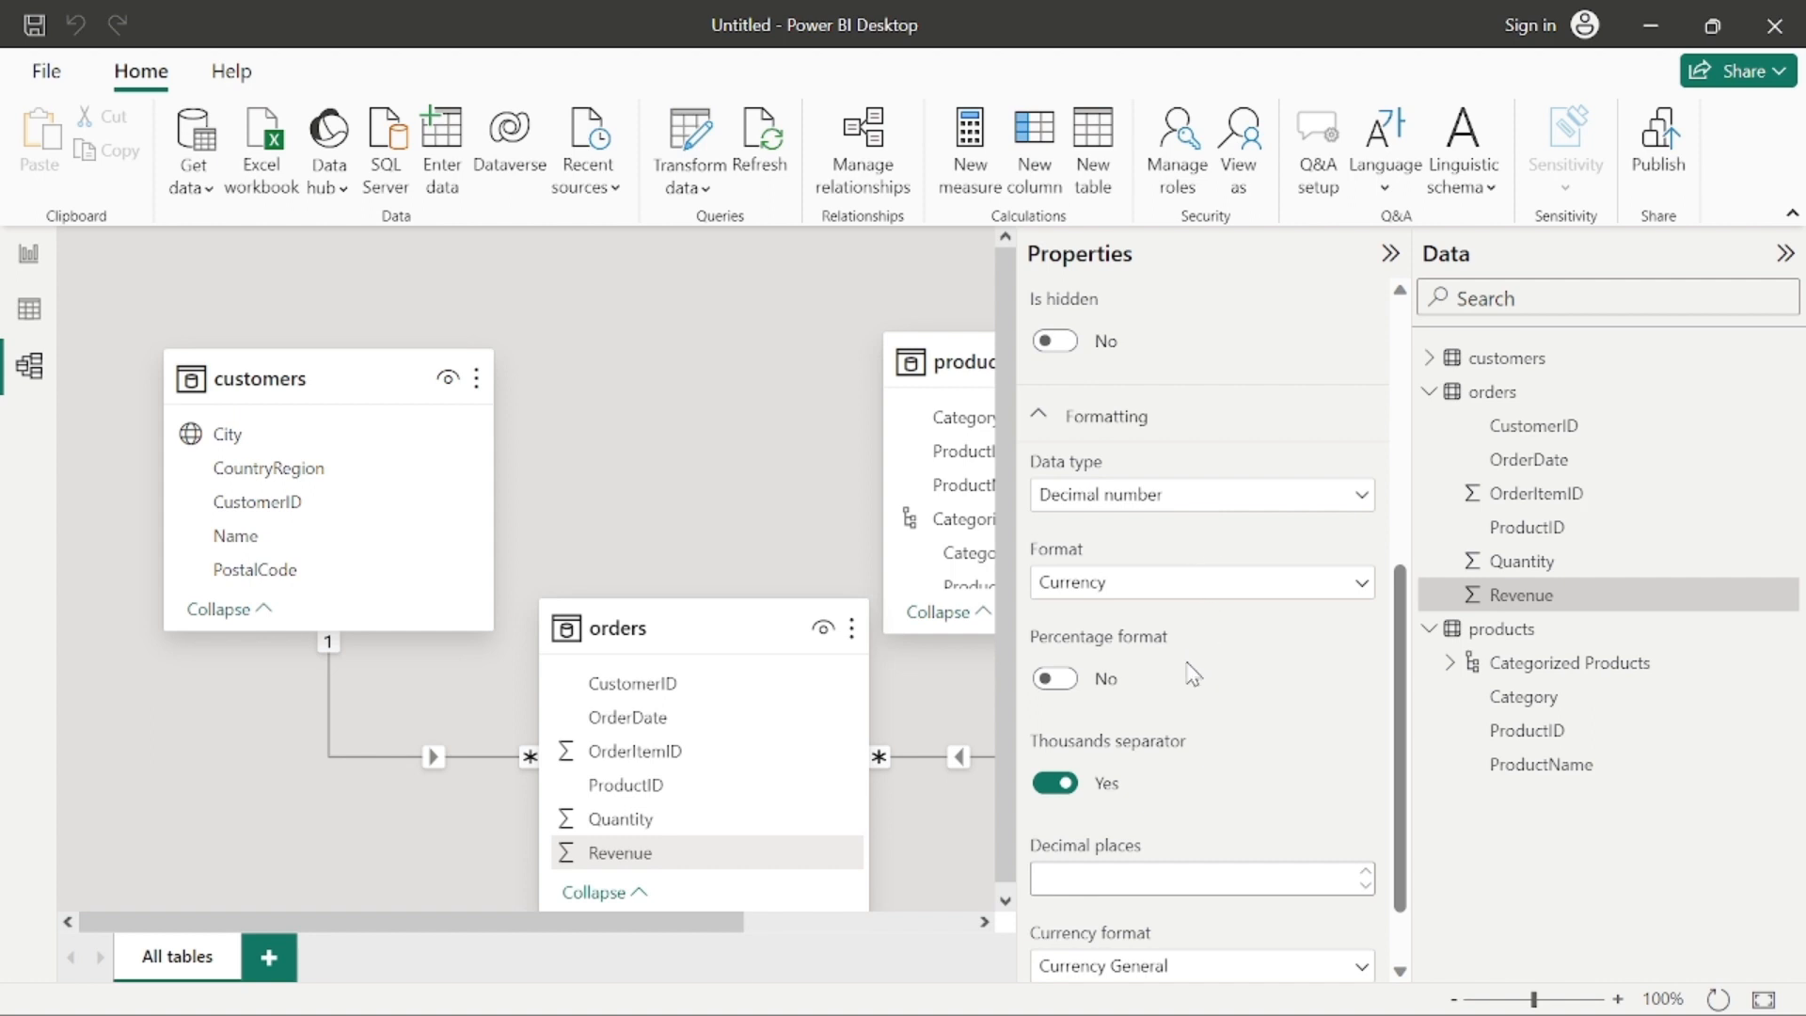
scroll(1204, 668, up, 5)
scroll(1207, 659, up, 1)
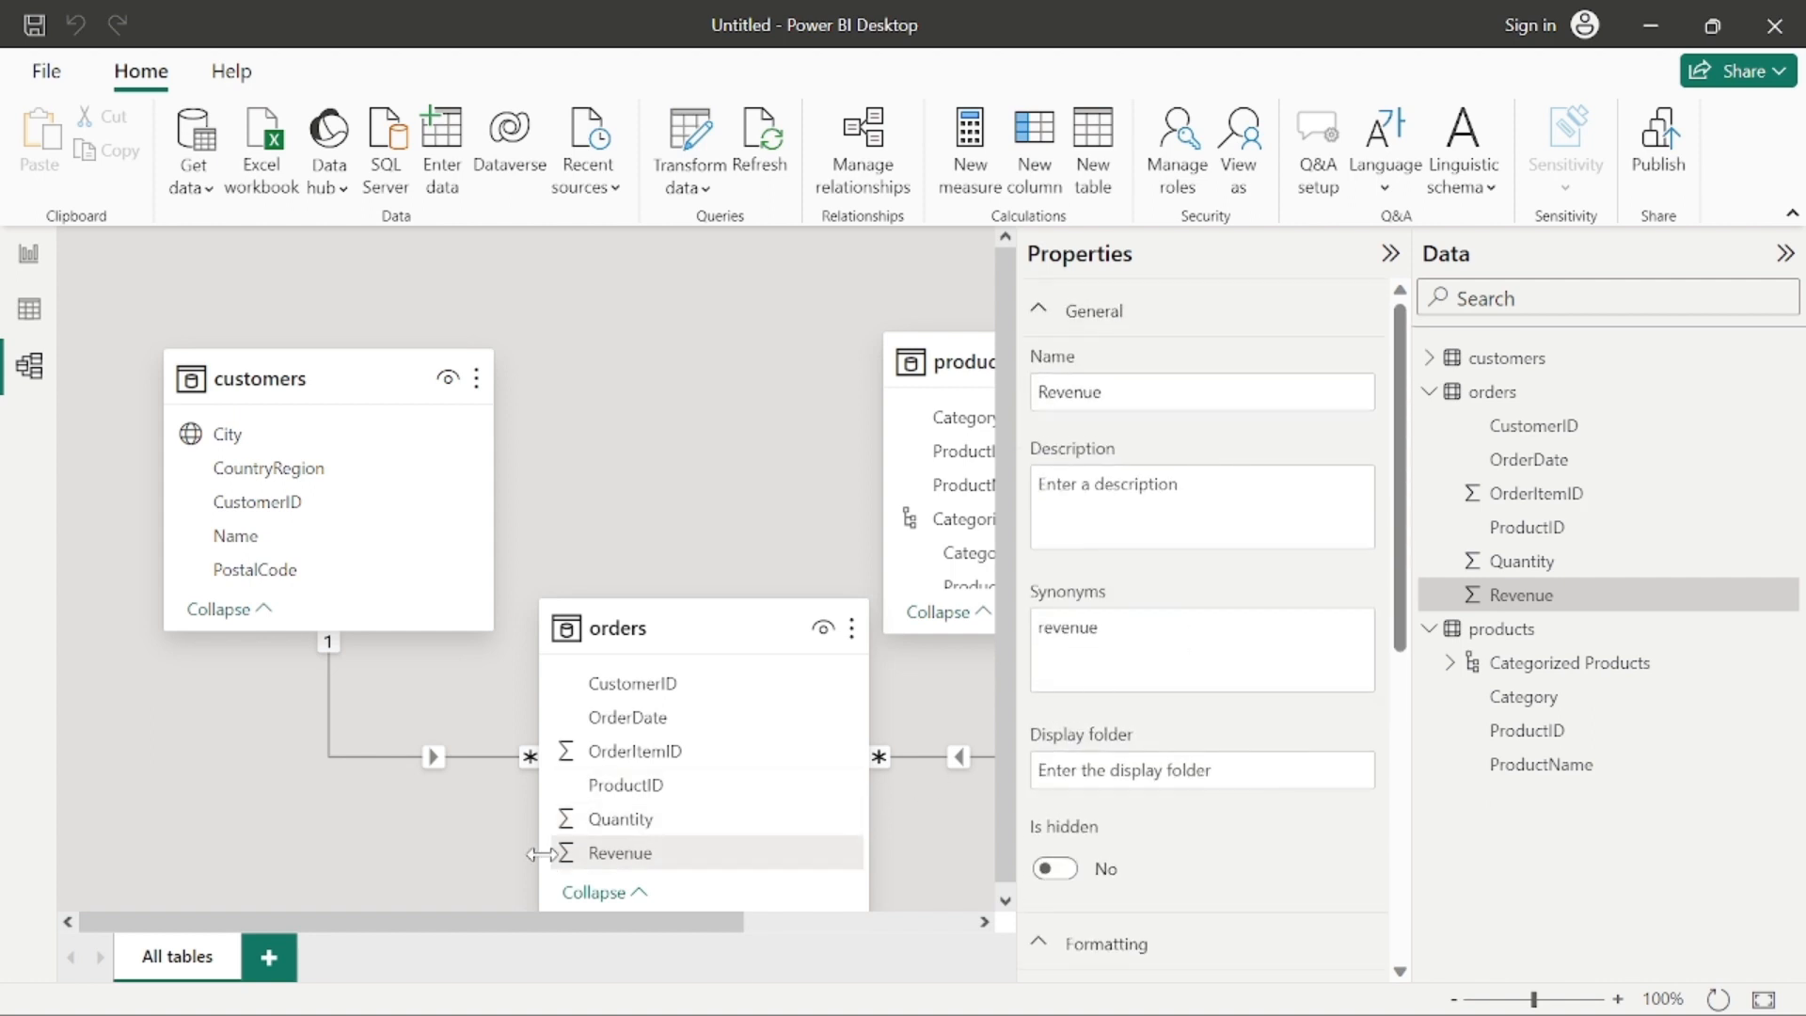
scroll(1317, 746, down, 5)
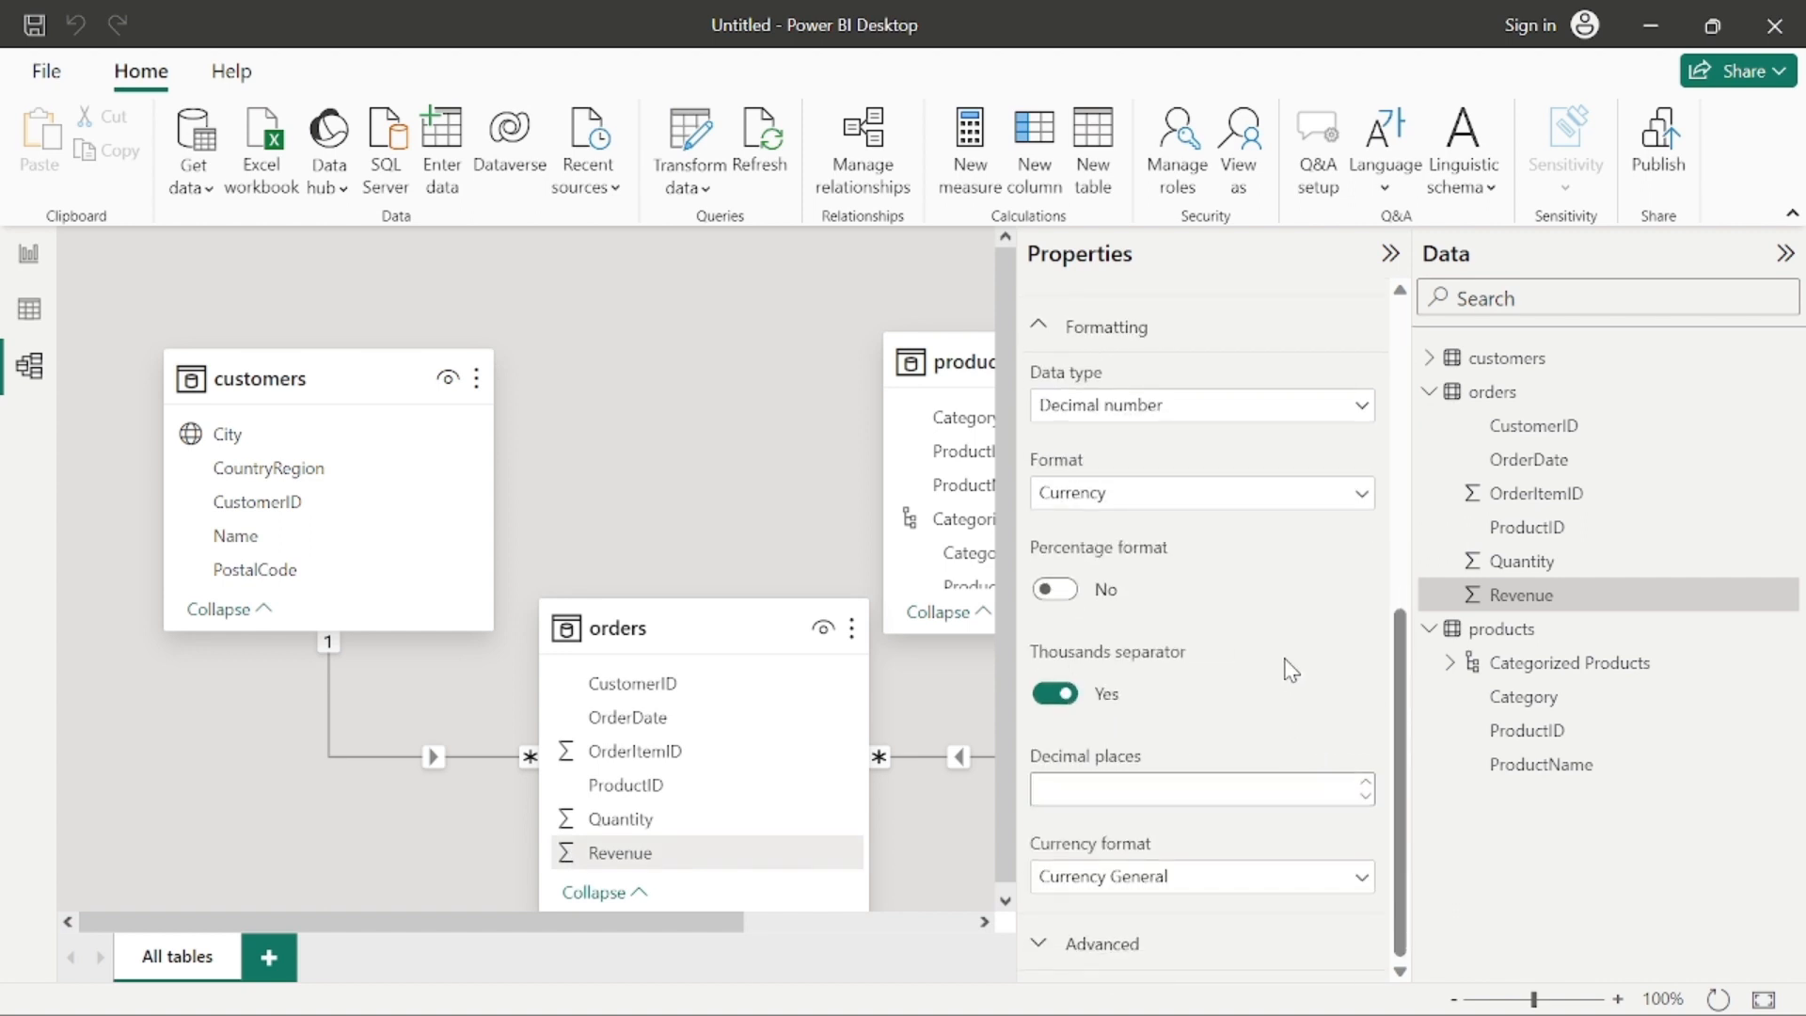
scroll(1276, 602, up, 3)
scroll(1266, 578, up, 4)
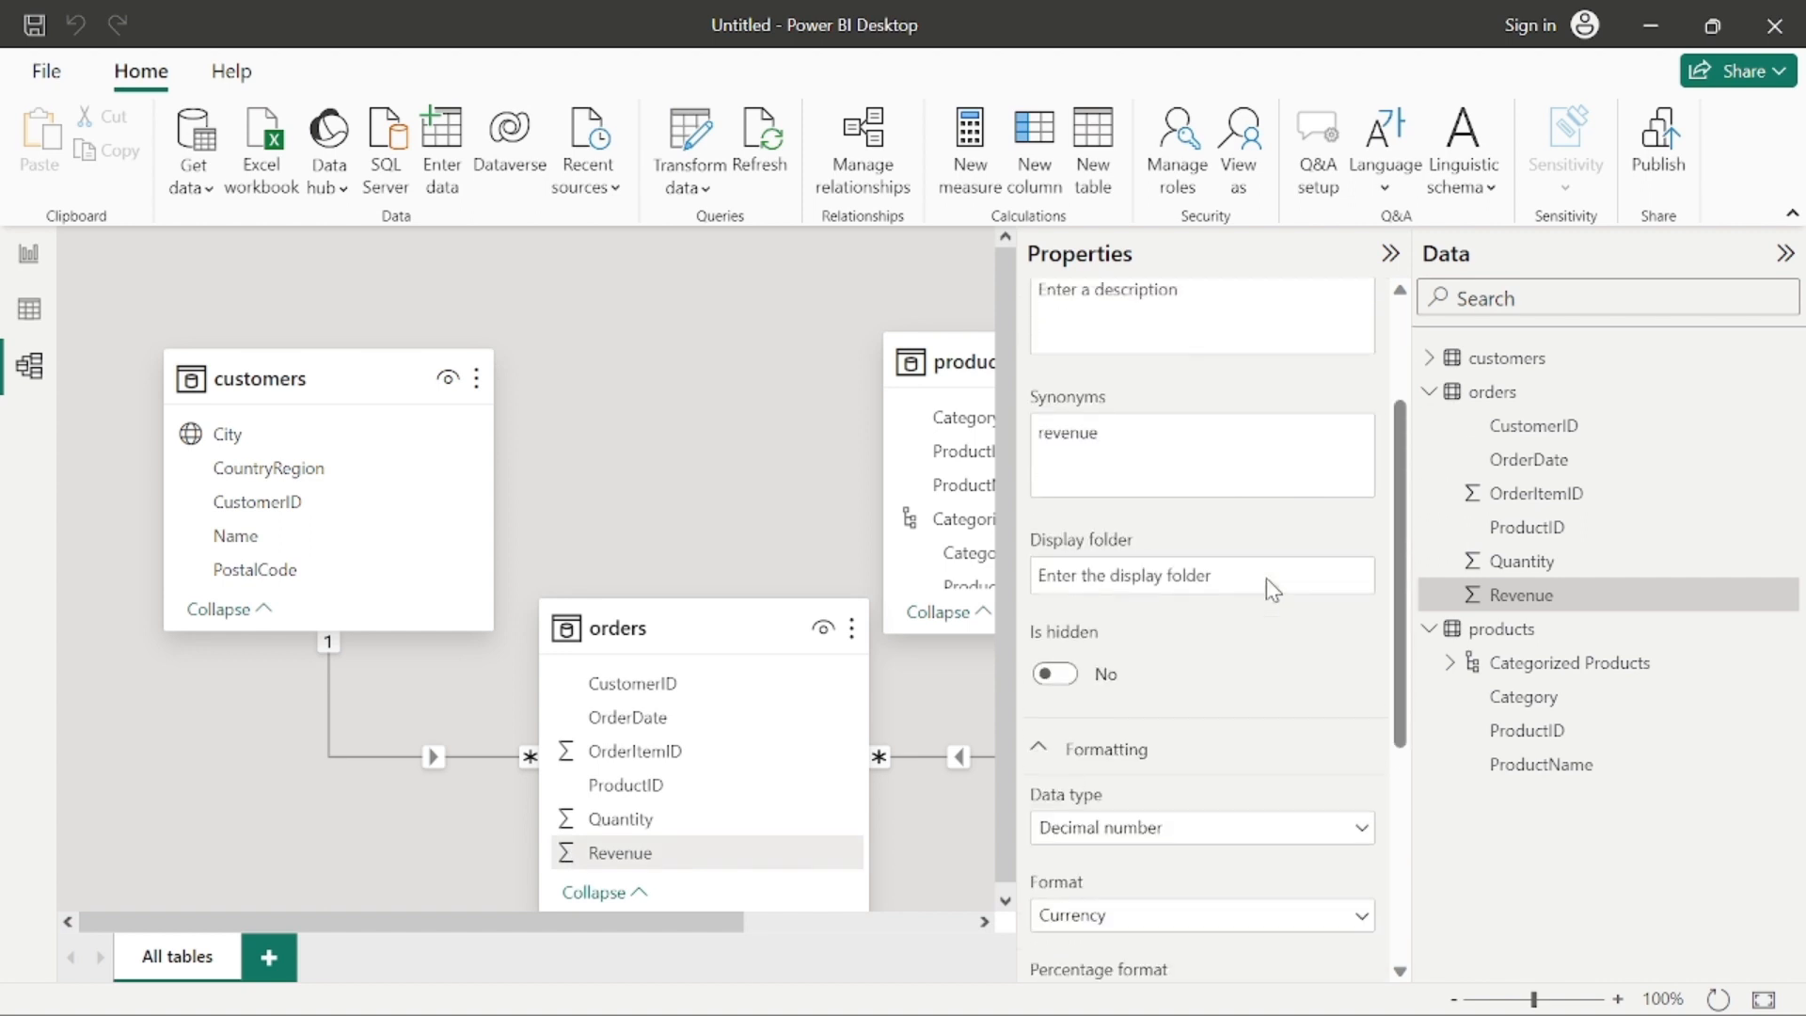
click(1390, 253)
Step: Return to the report view and convert the products and revenue table visual to a stacked column chart
click(30, 256)
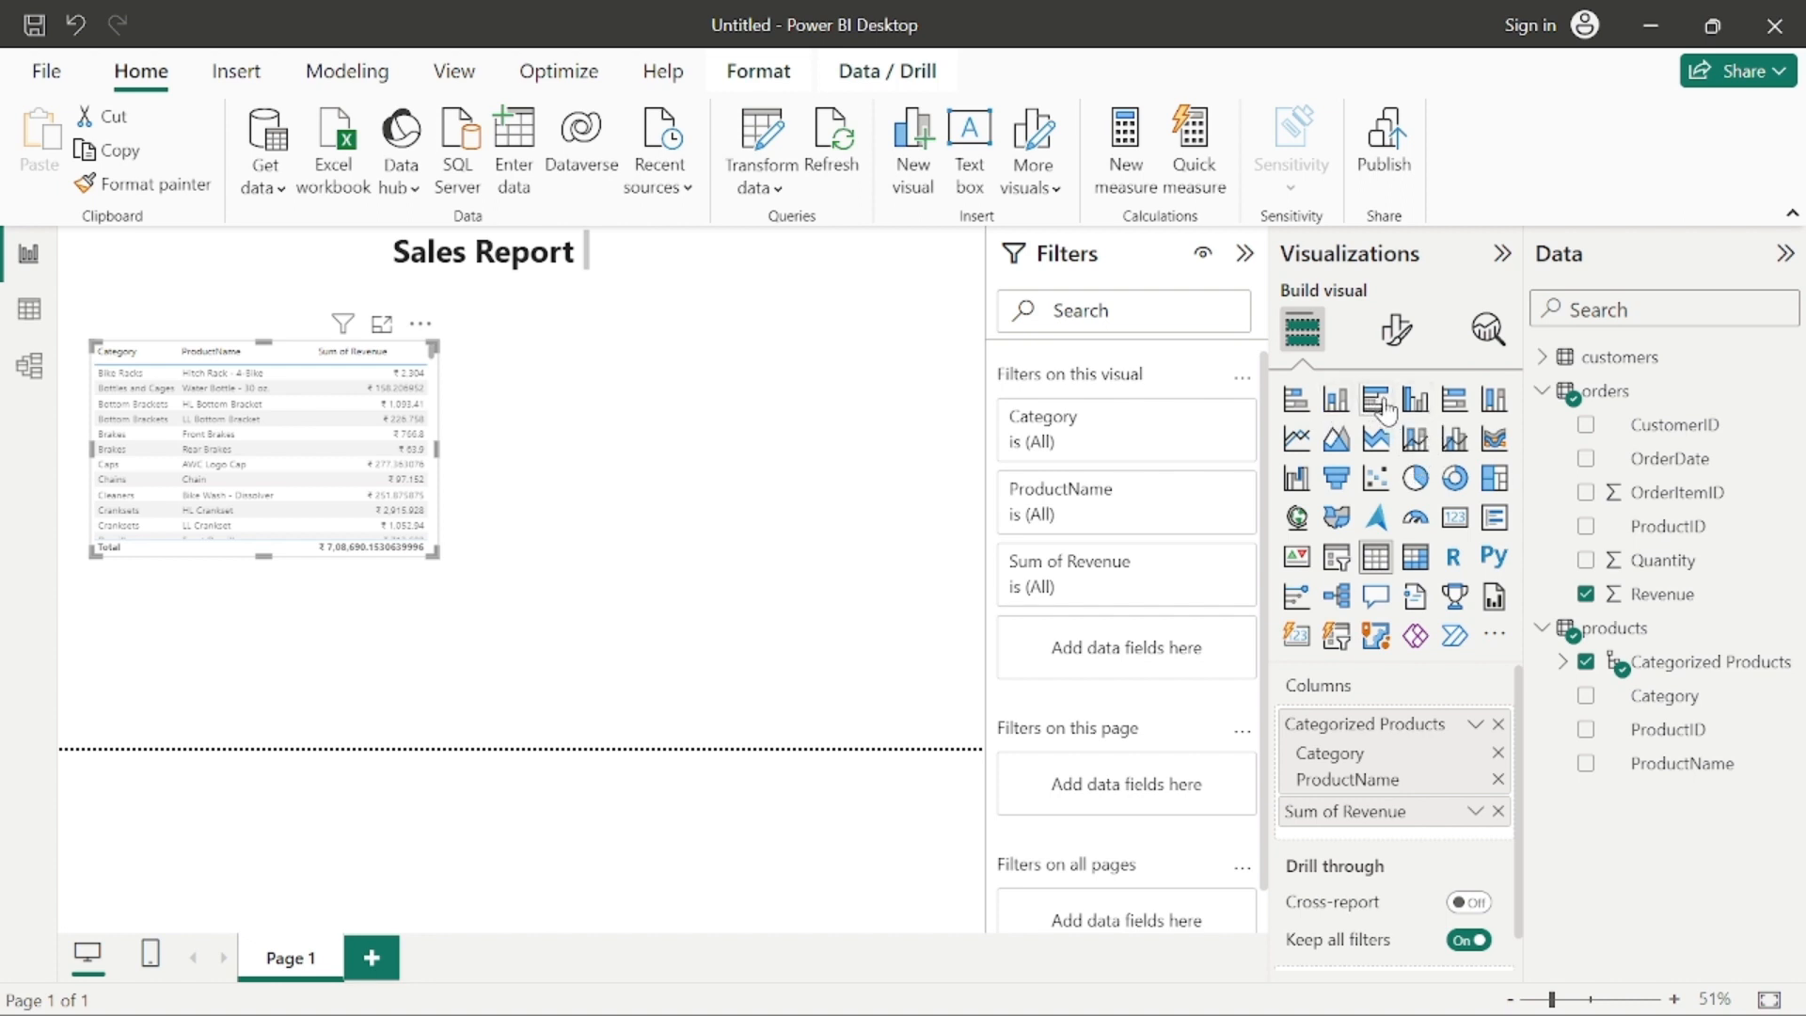
click(1333, 414)
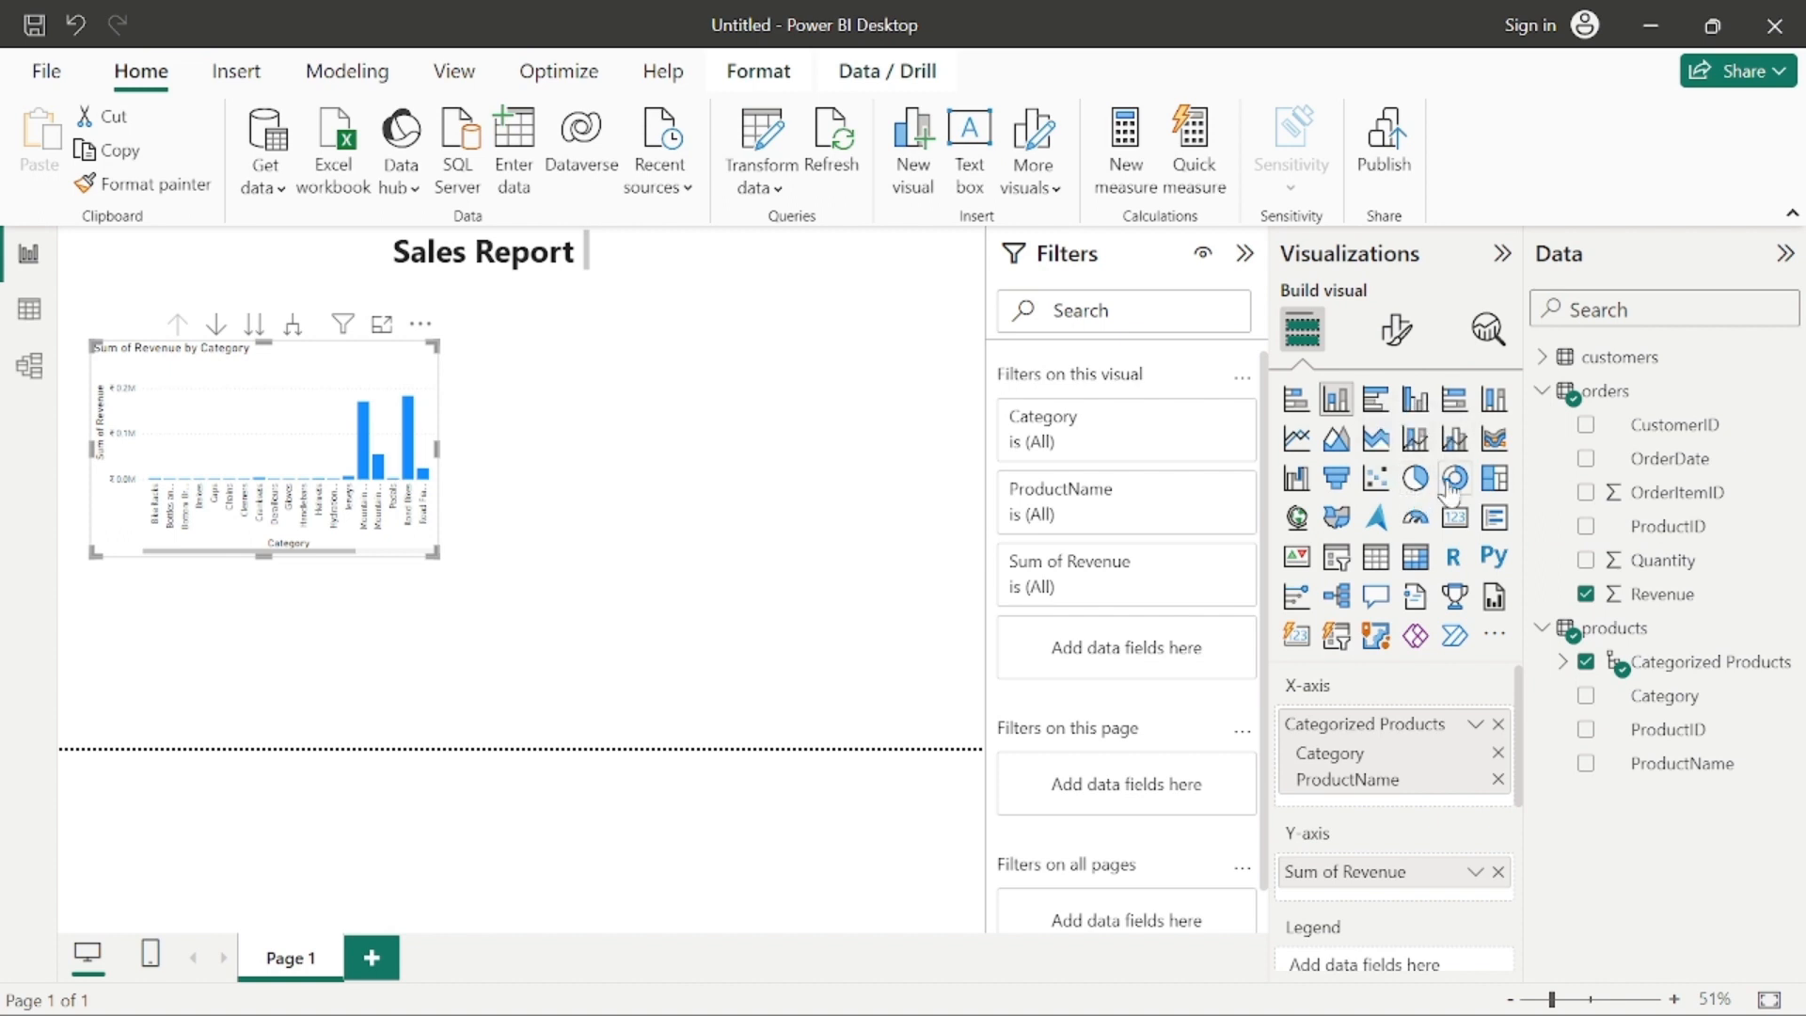
drag(1397, 755, 1401, 762)
Step: Examine the column chart's axis, legend, small multiples, tooltip and drill-through field settings, and its visual, page and all-pages filters
scroll(1399, 762, down, 2)
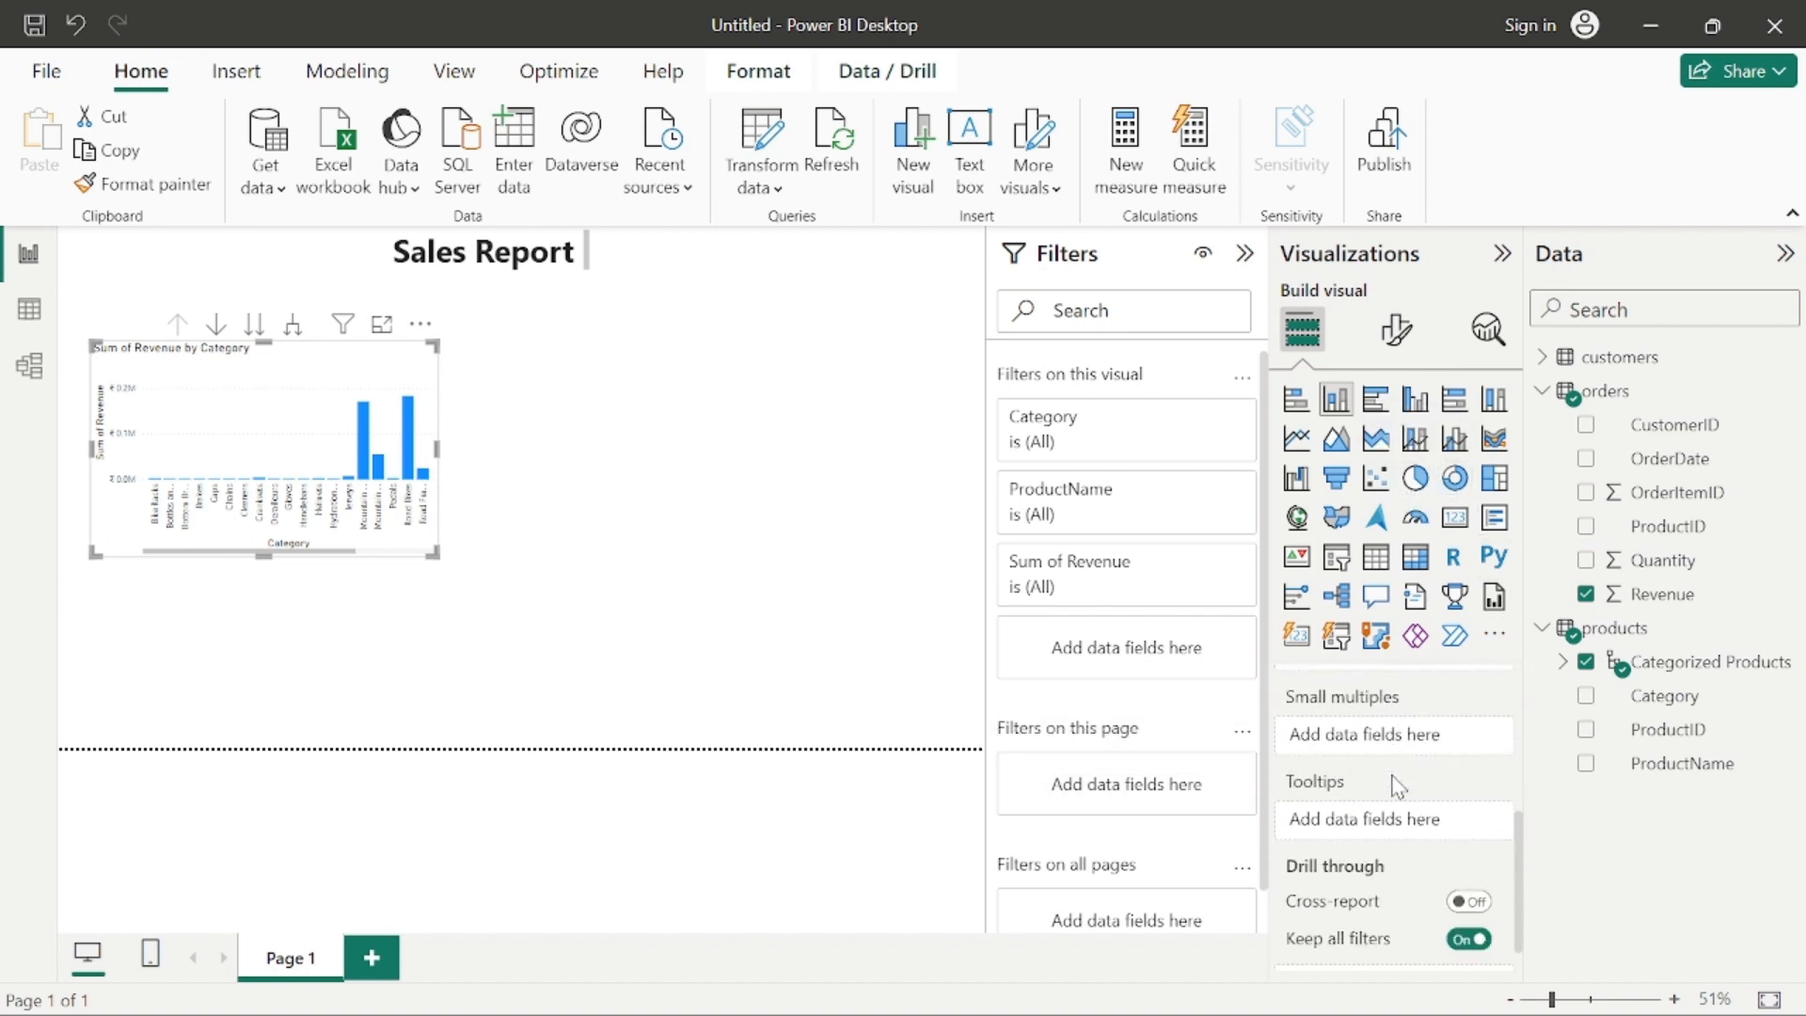
scroll(1396, 786, up, 2)
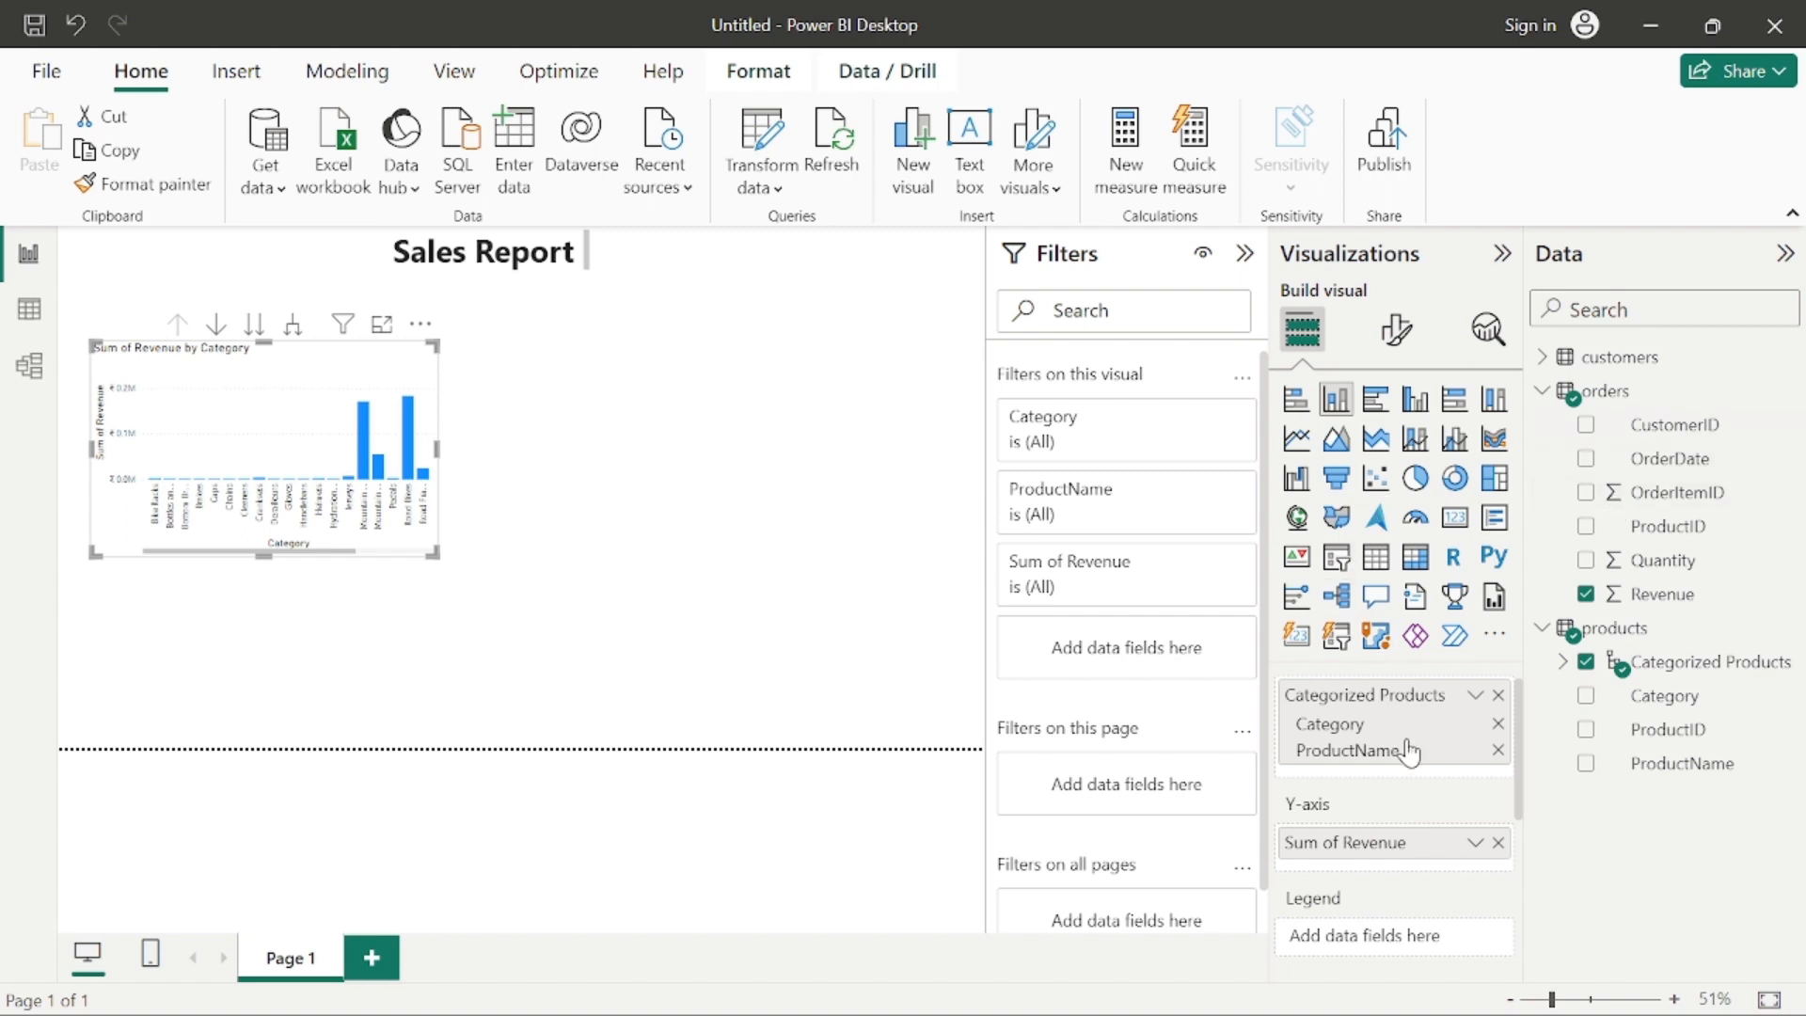
scroll(1408, 771, down, 3)
scroll(1401, 790, down, 1)
scroll(1395, 764, up, 3)
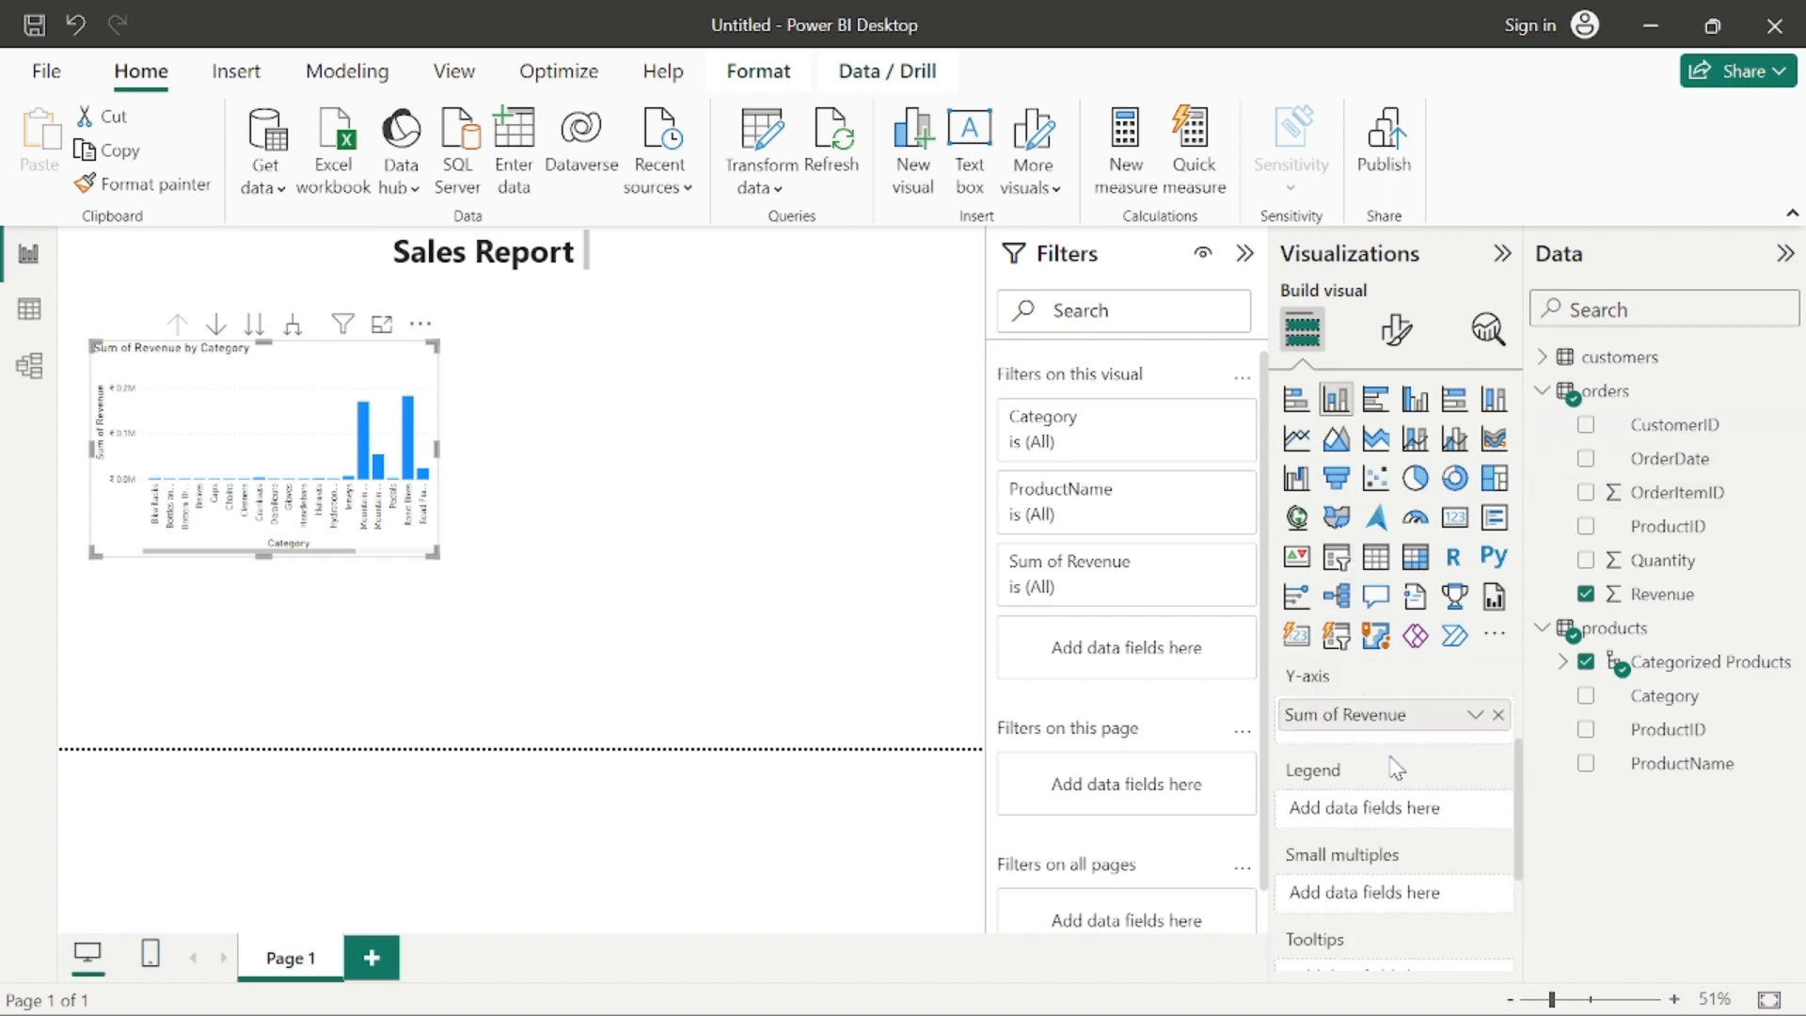
scroll(1400, 770, down, 3)
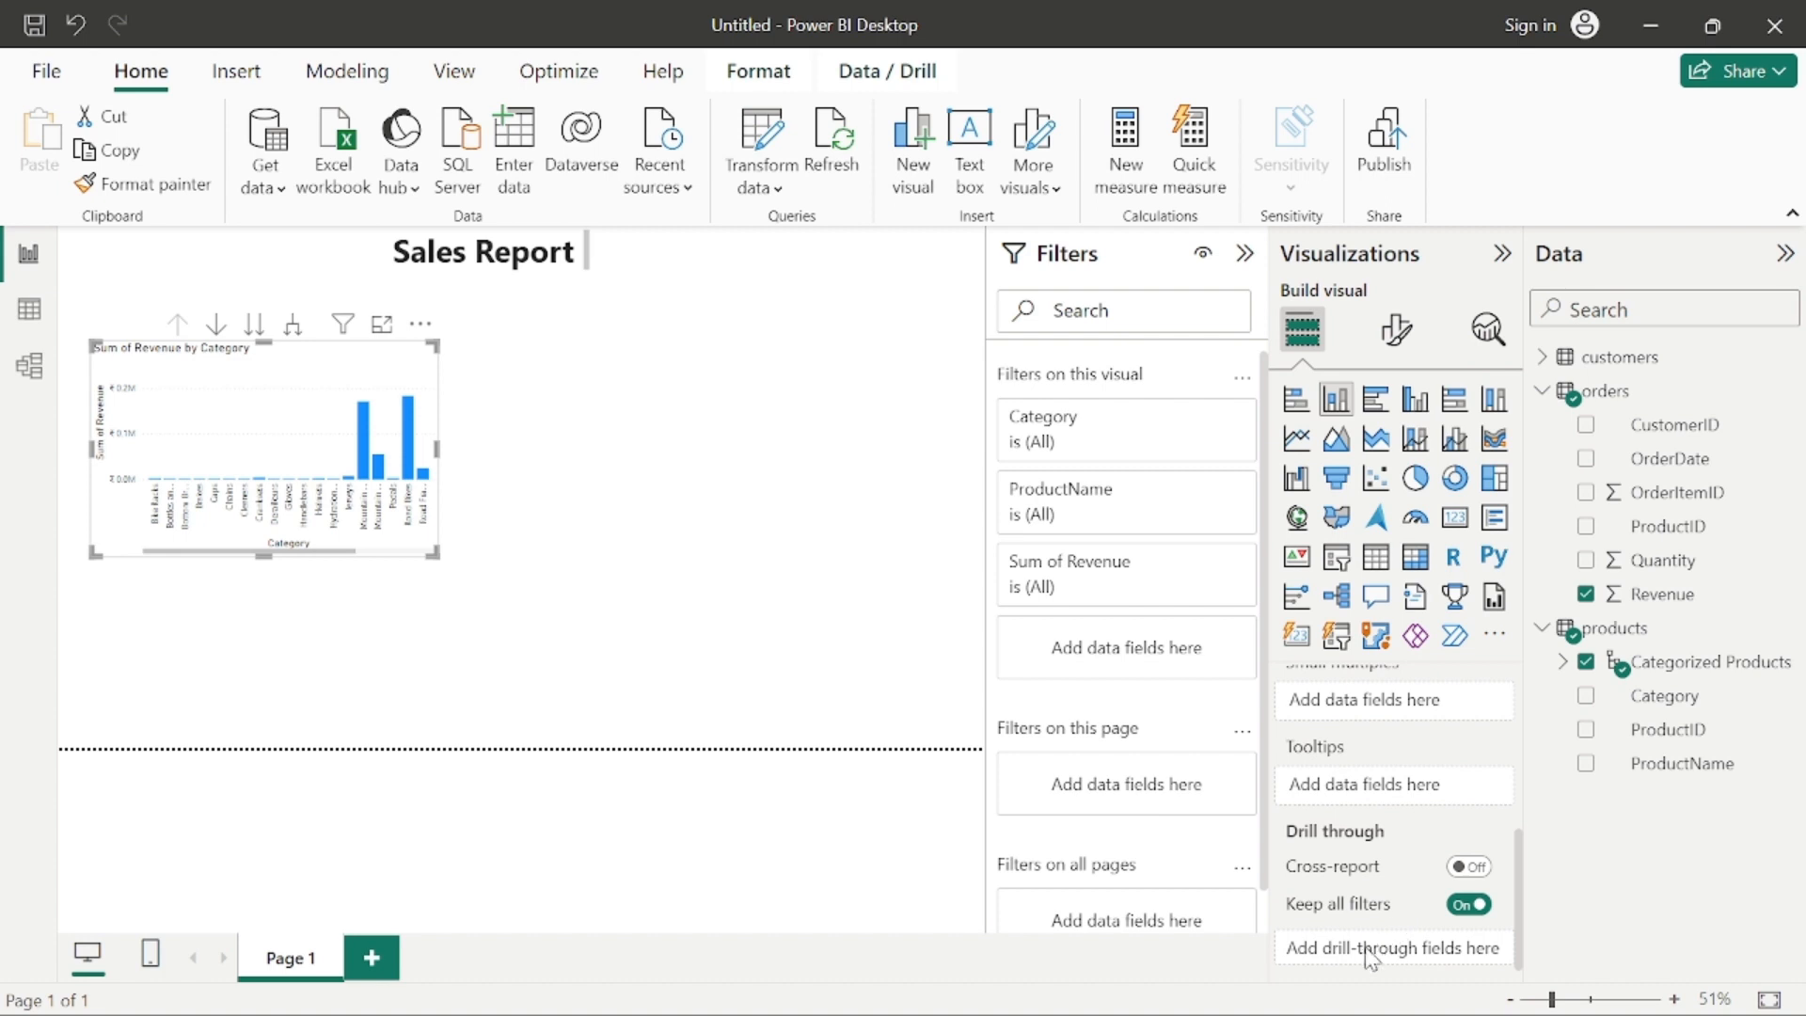
scroll(1167, 729, down, 1)
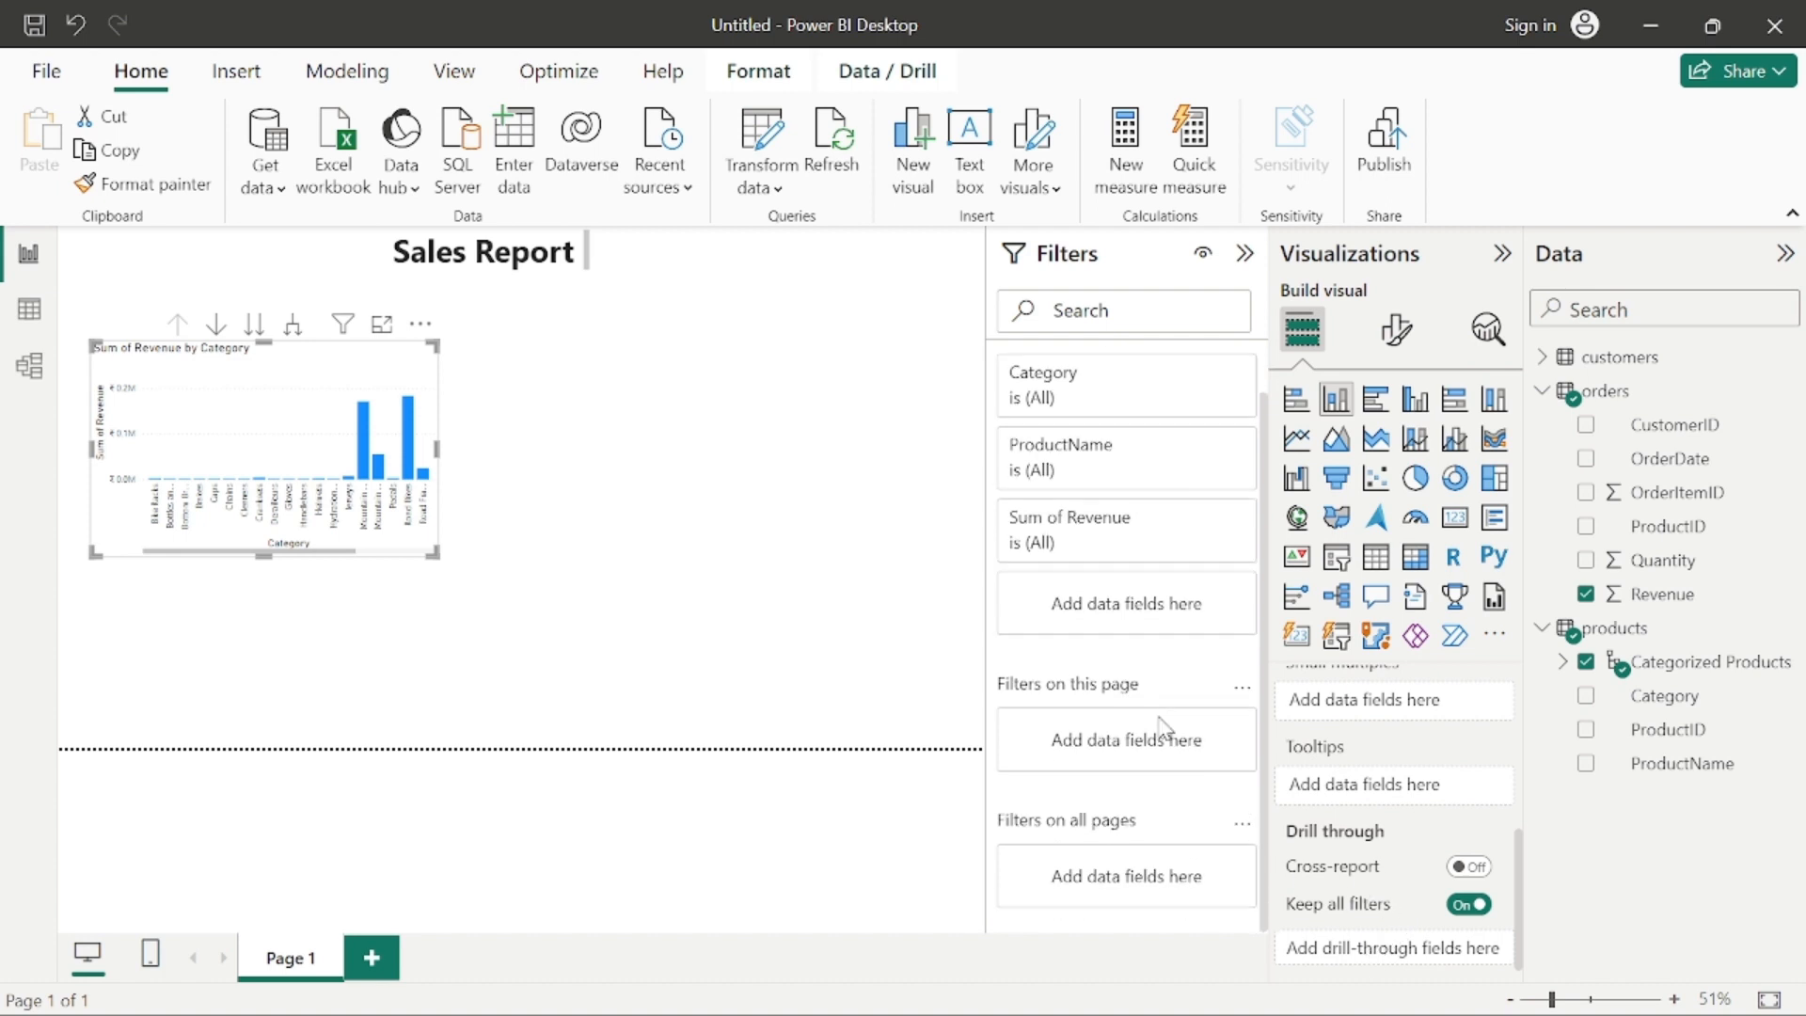
scroll(1160, 715, up, 1)
scroll(1158, 690, down, 1)
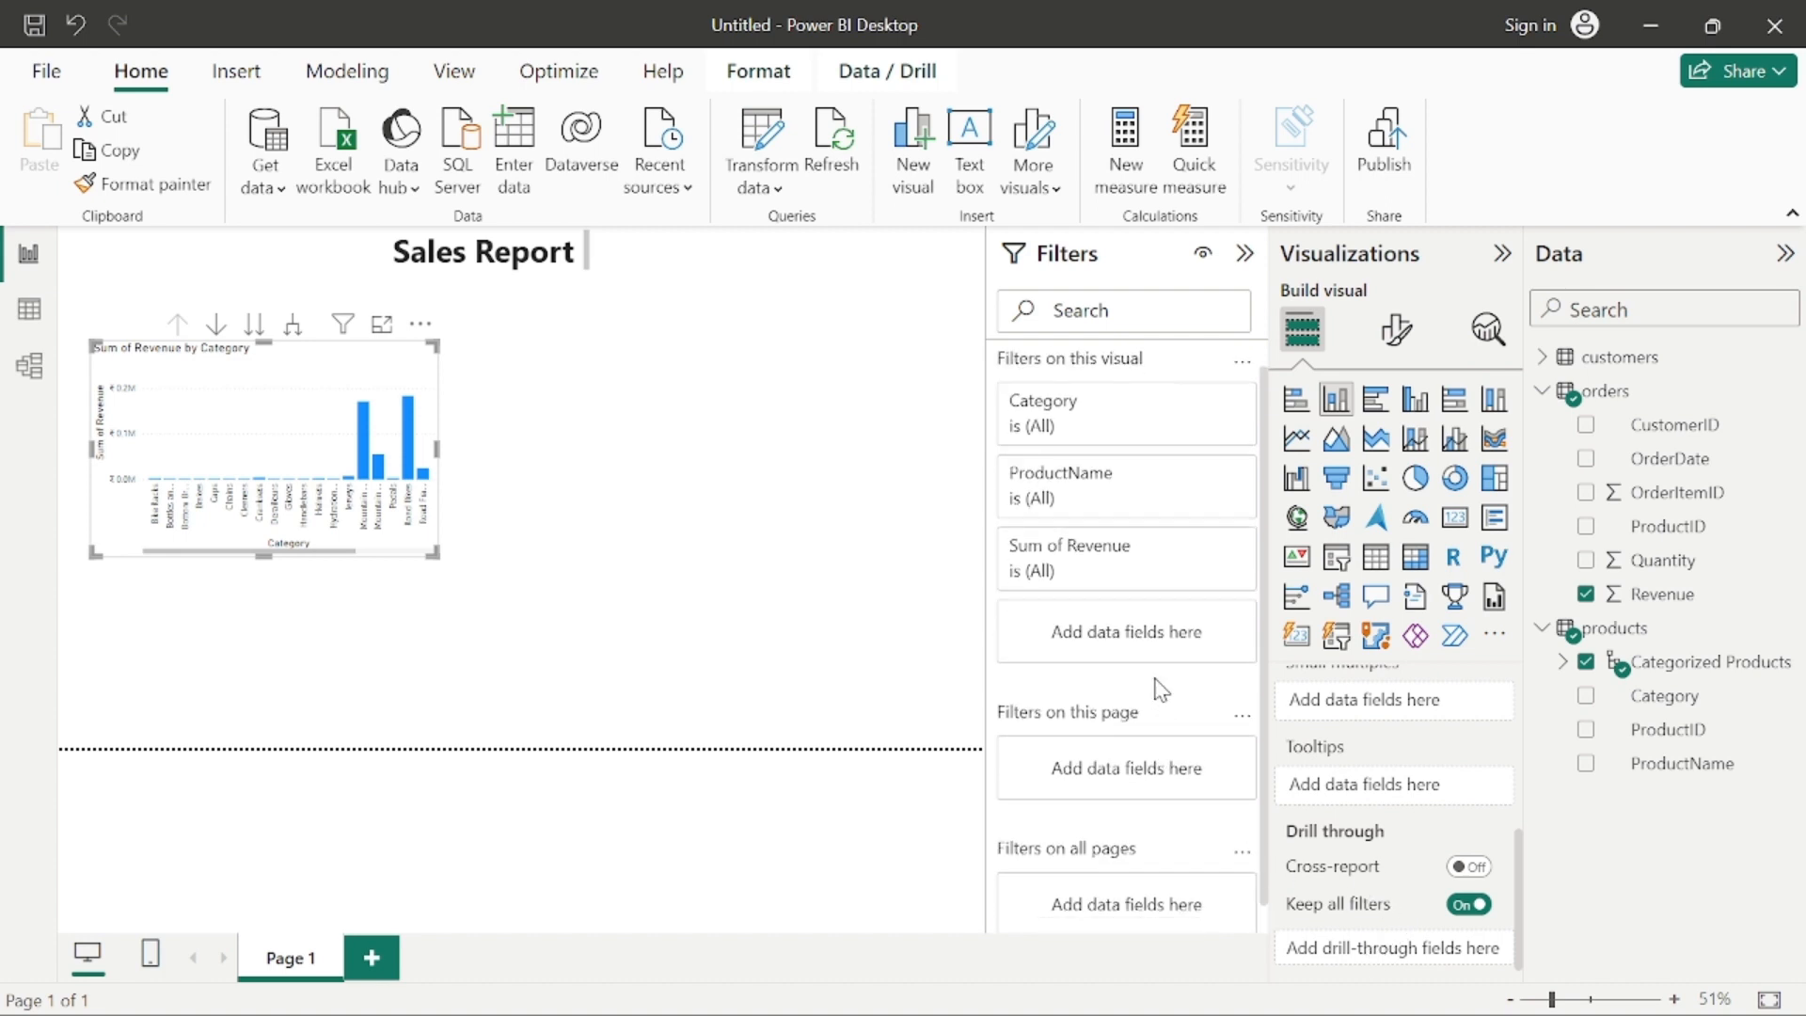
scroll(1160, 687, up, 1)
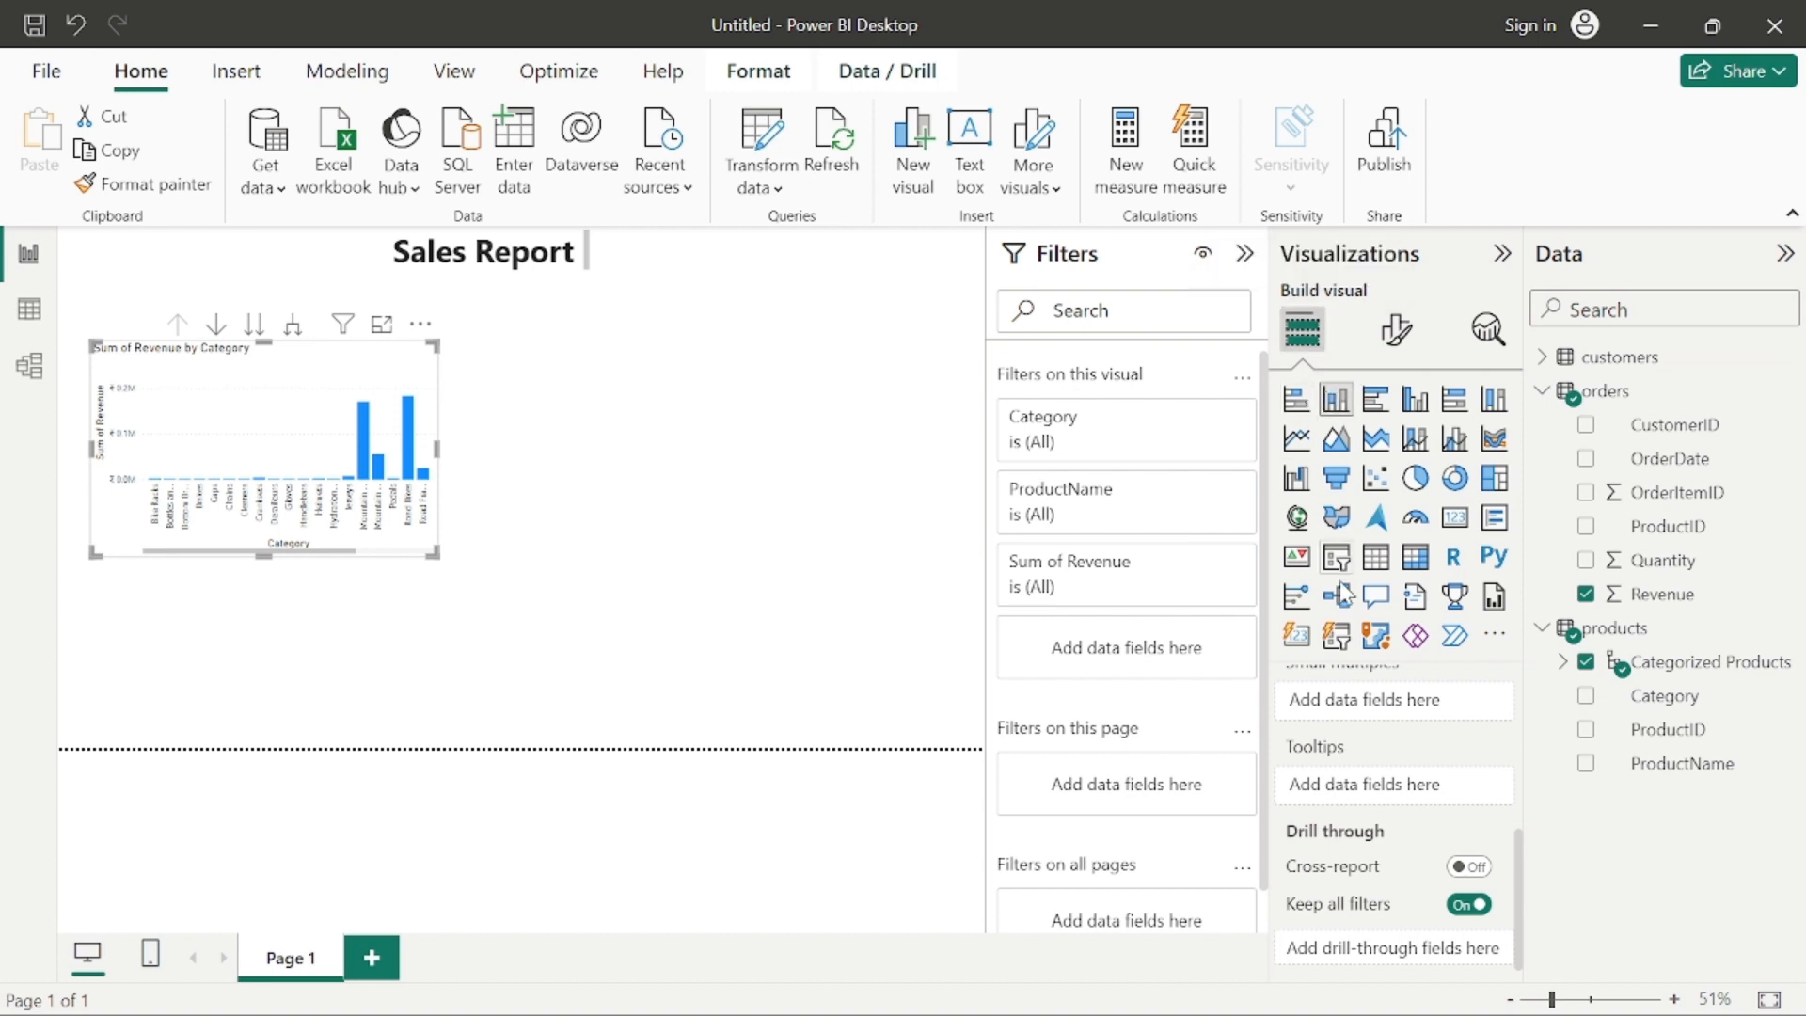
scroll(1398, 715, up, 3)
scroll(1396, 717, up, 2)
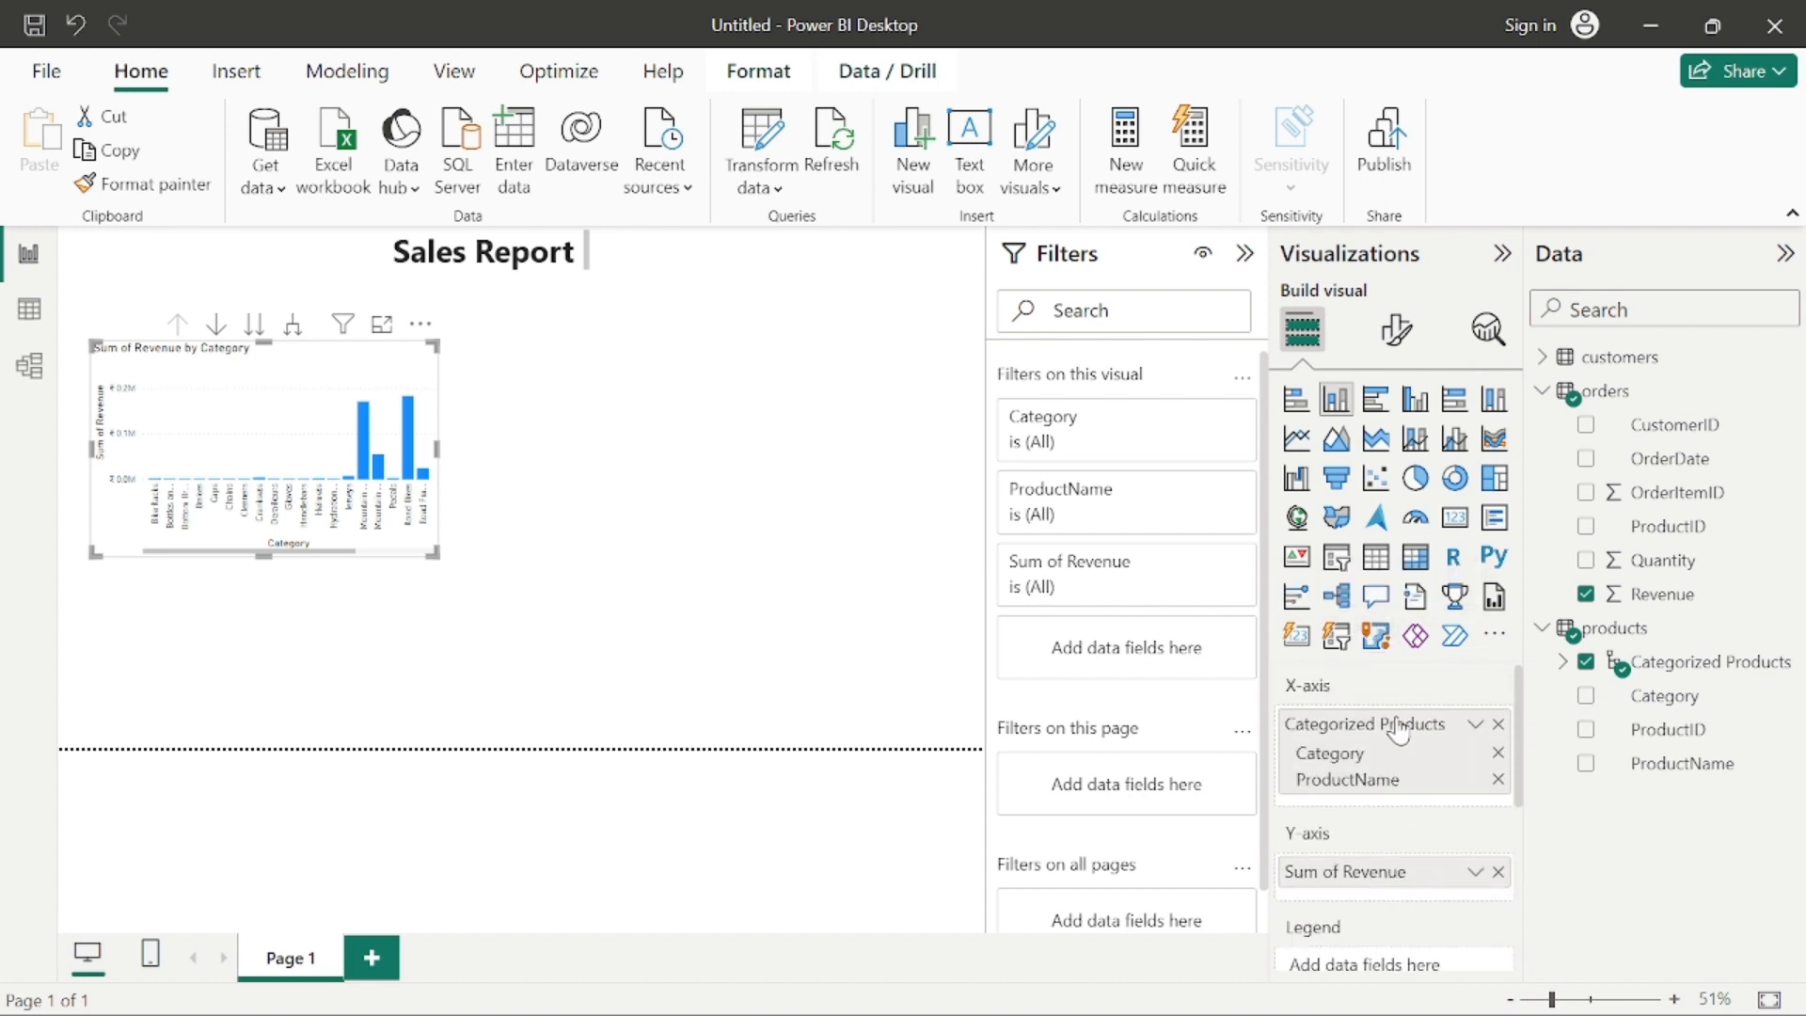
scroll(1390, 774, down, 2)
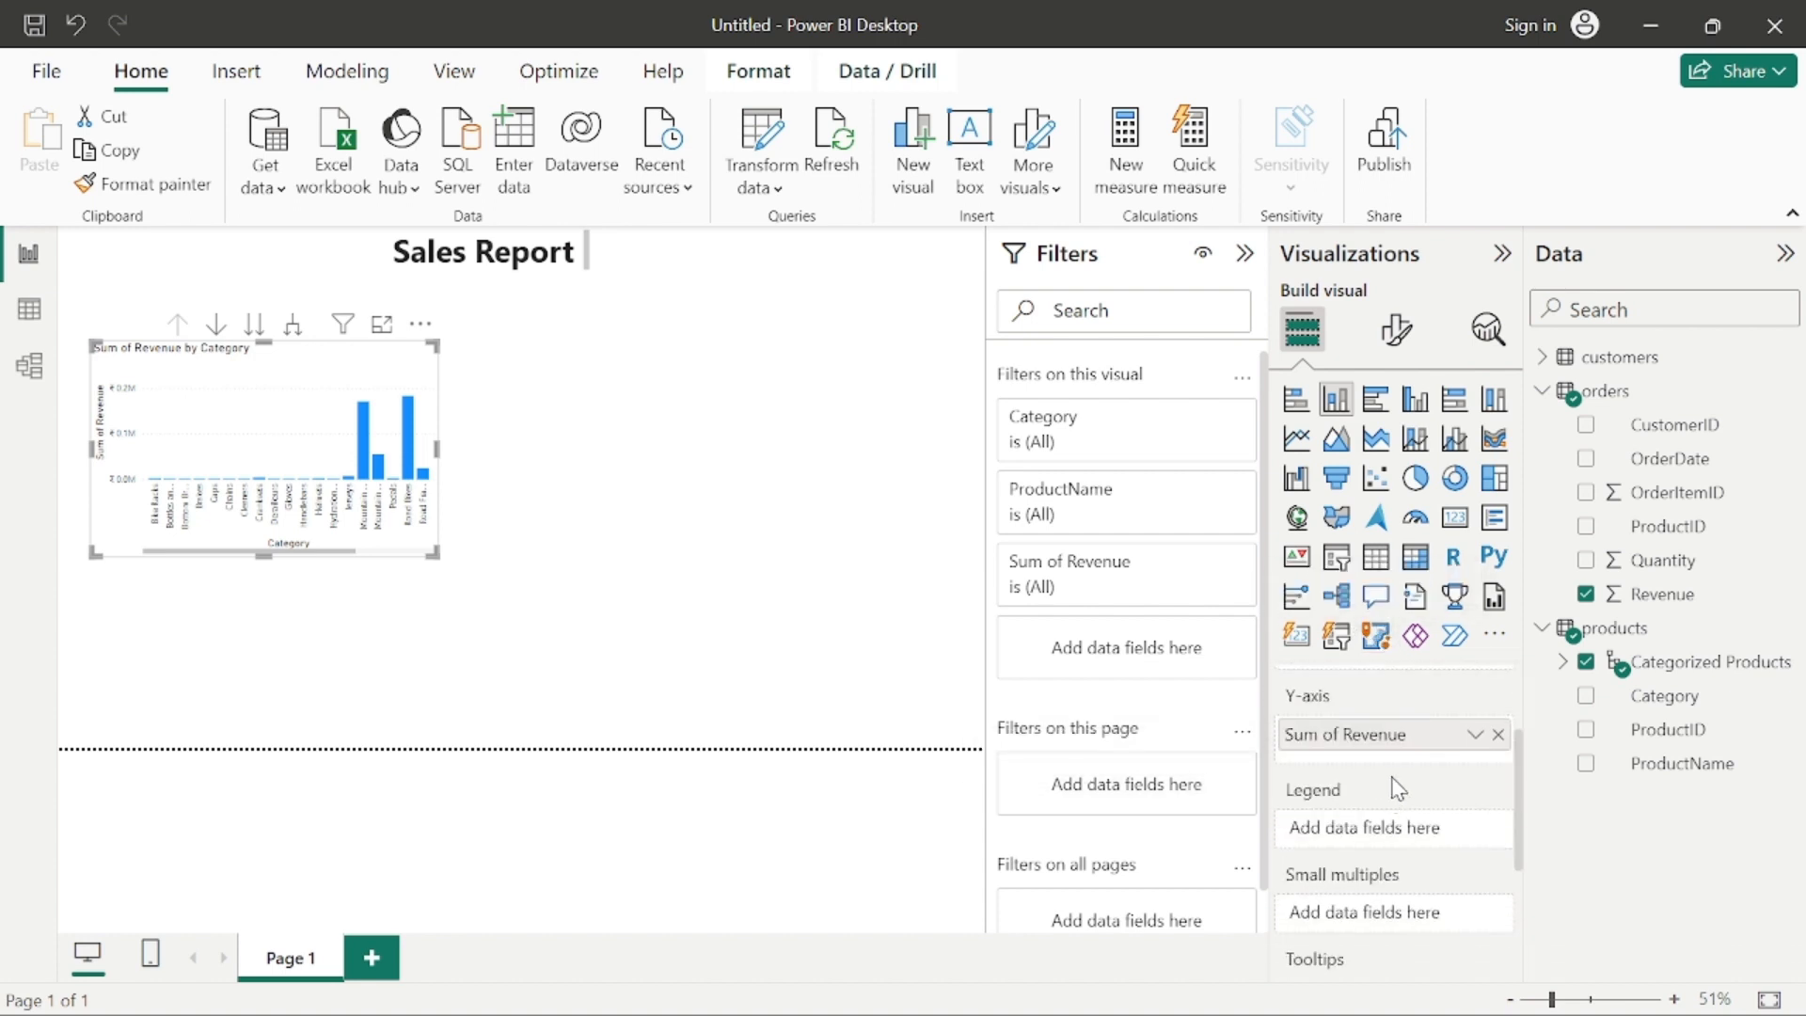
scroll(1394, 795, down, 3)
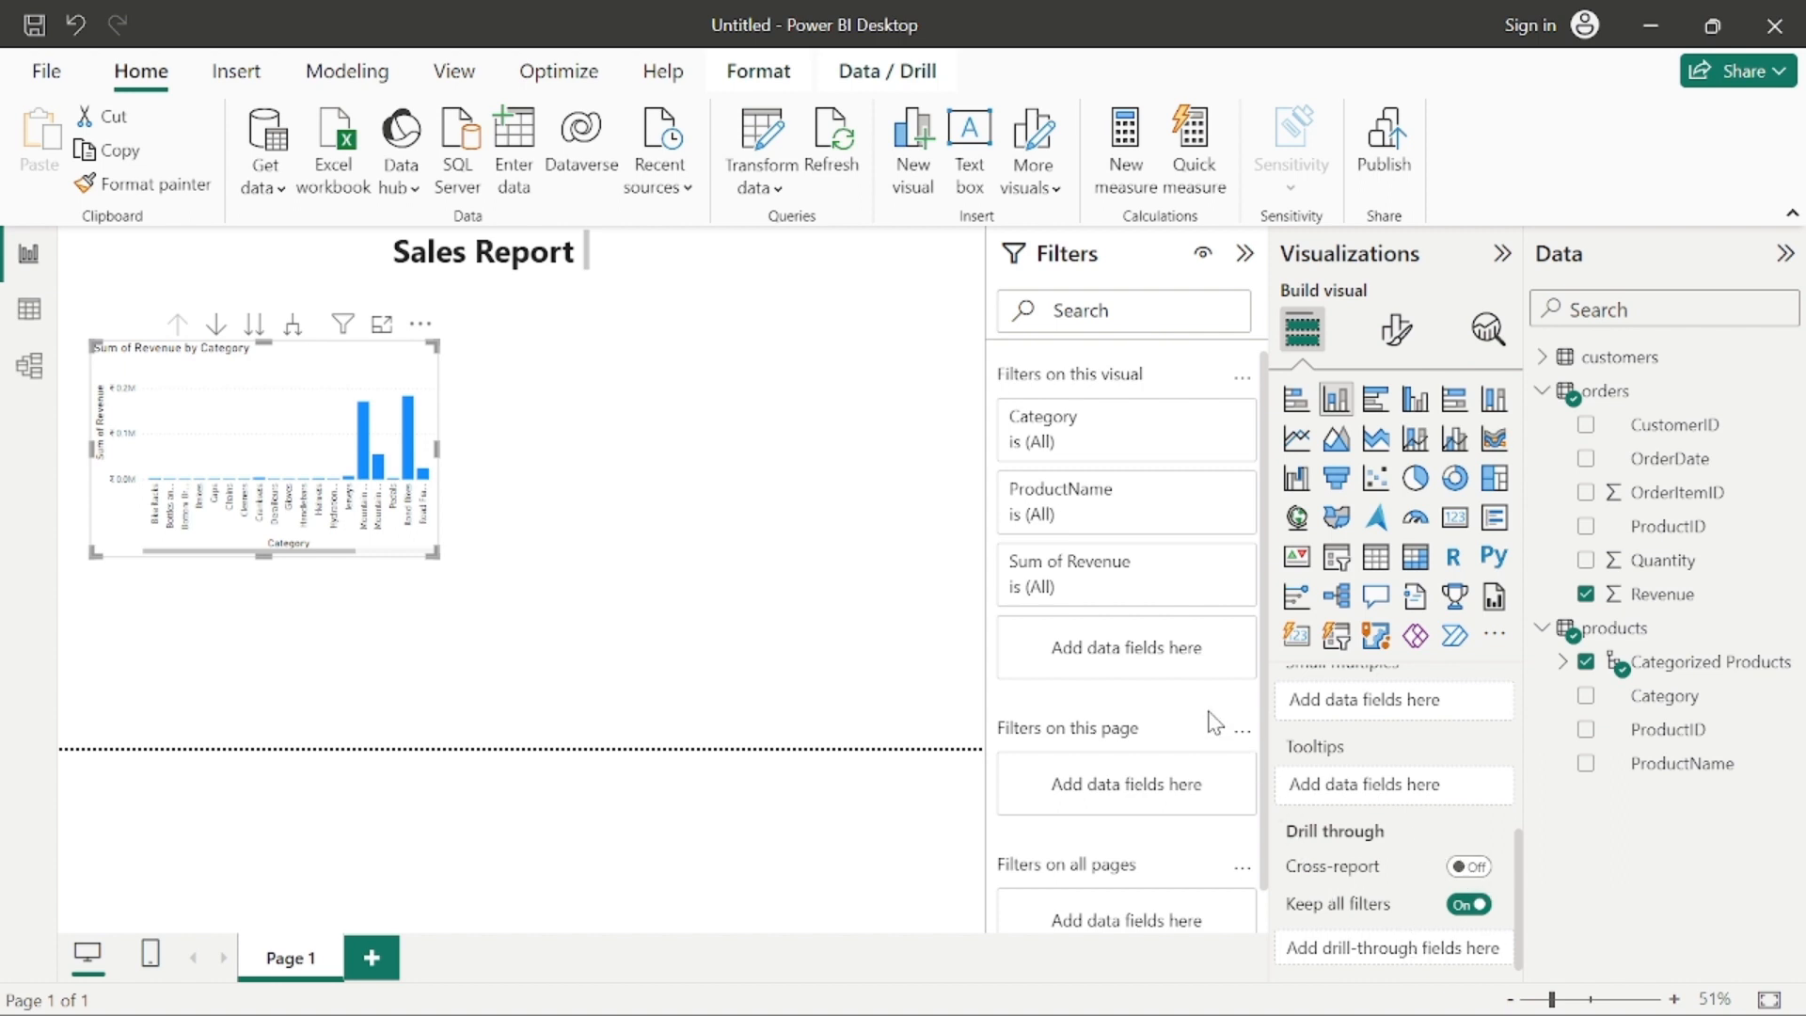
Step: Review the column chart's visual, page and all-pages filters, including the basic filtering options for Category, then deselect the chart
scroll(1129, 555, down, 1)
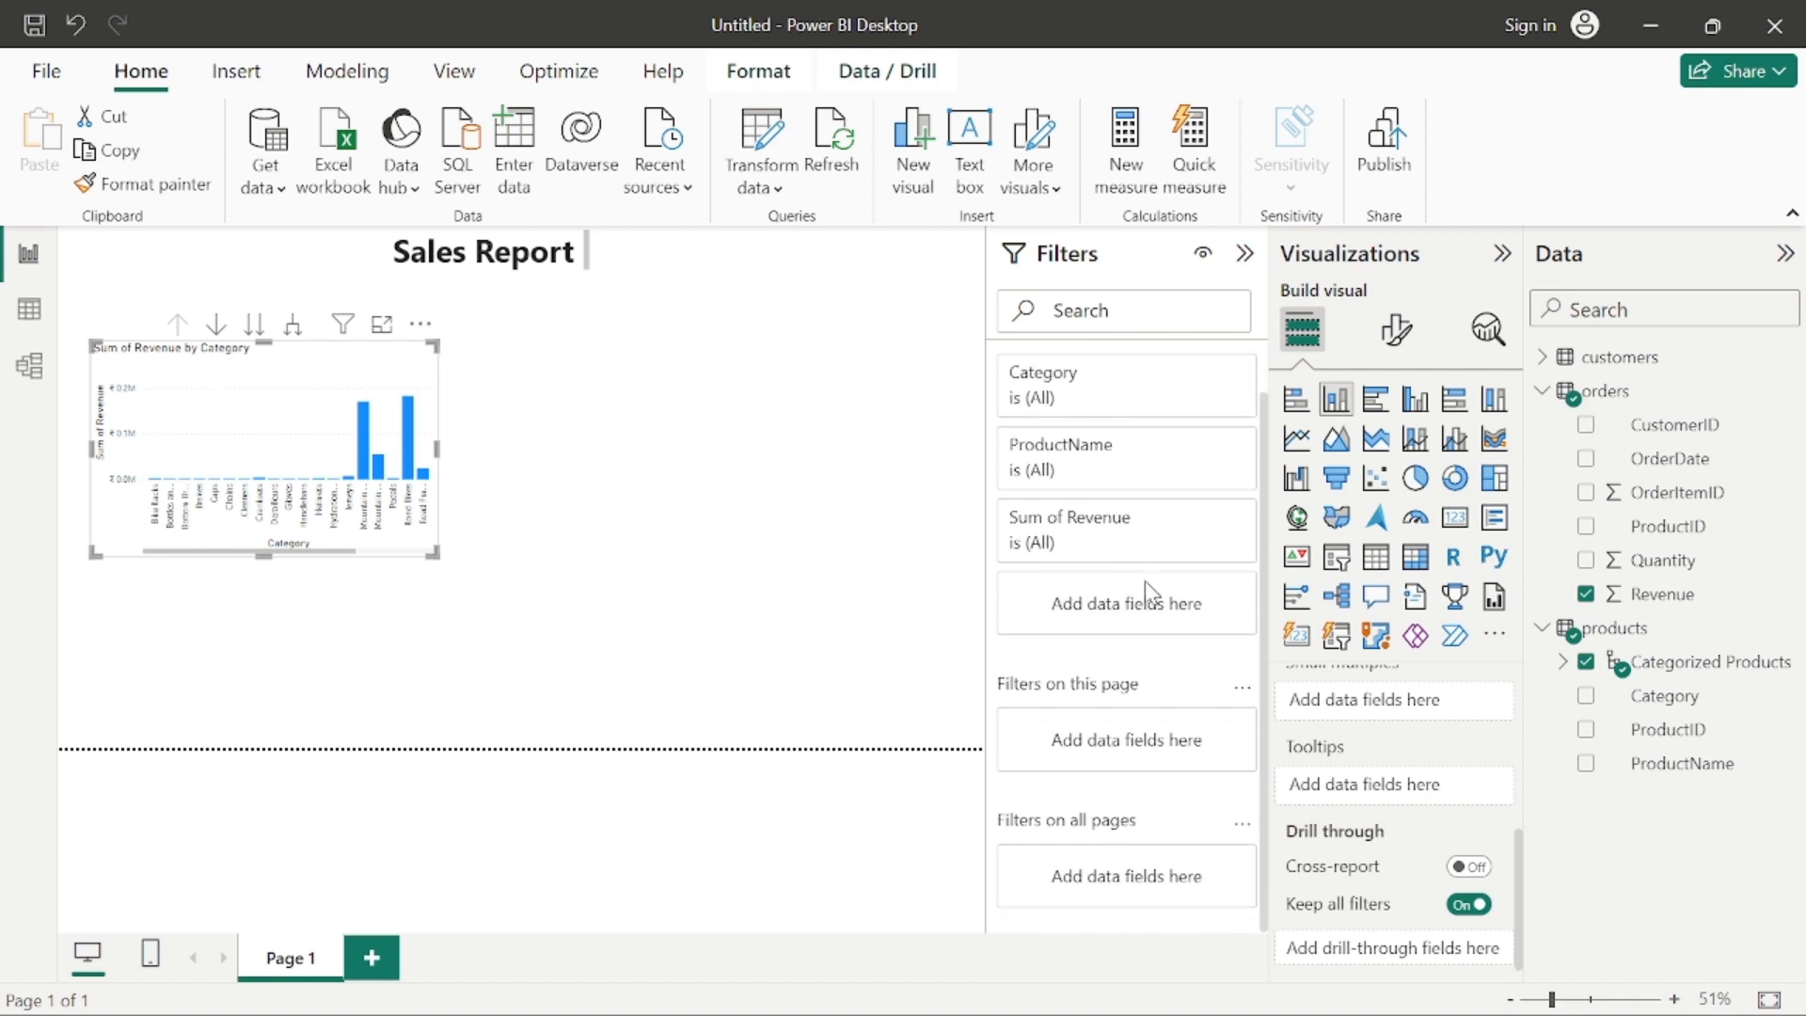
scroll(1144, 590, up, 1)
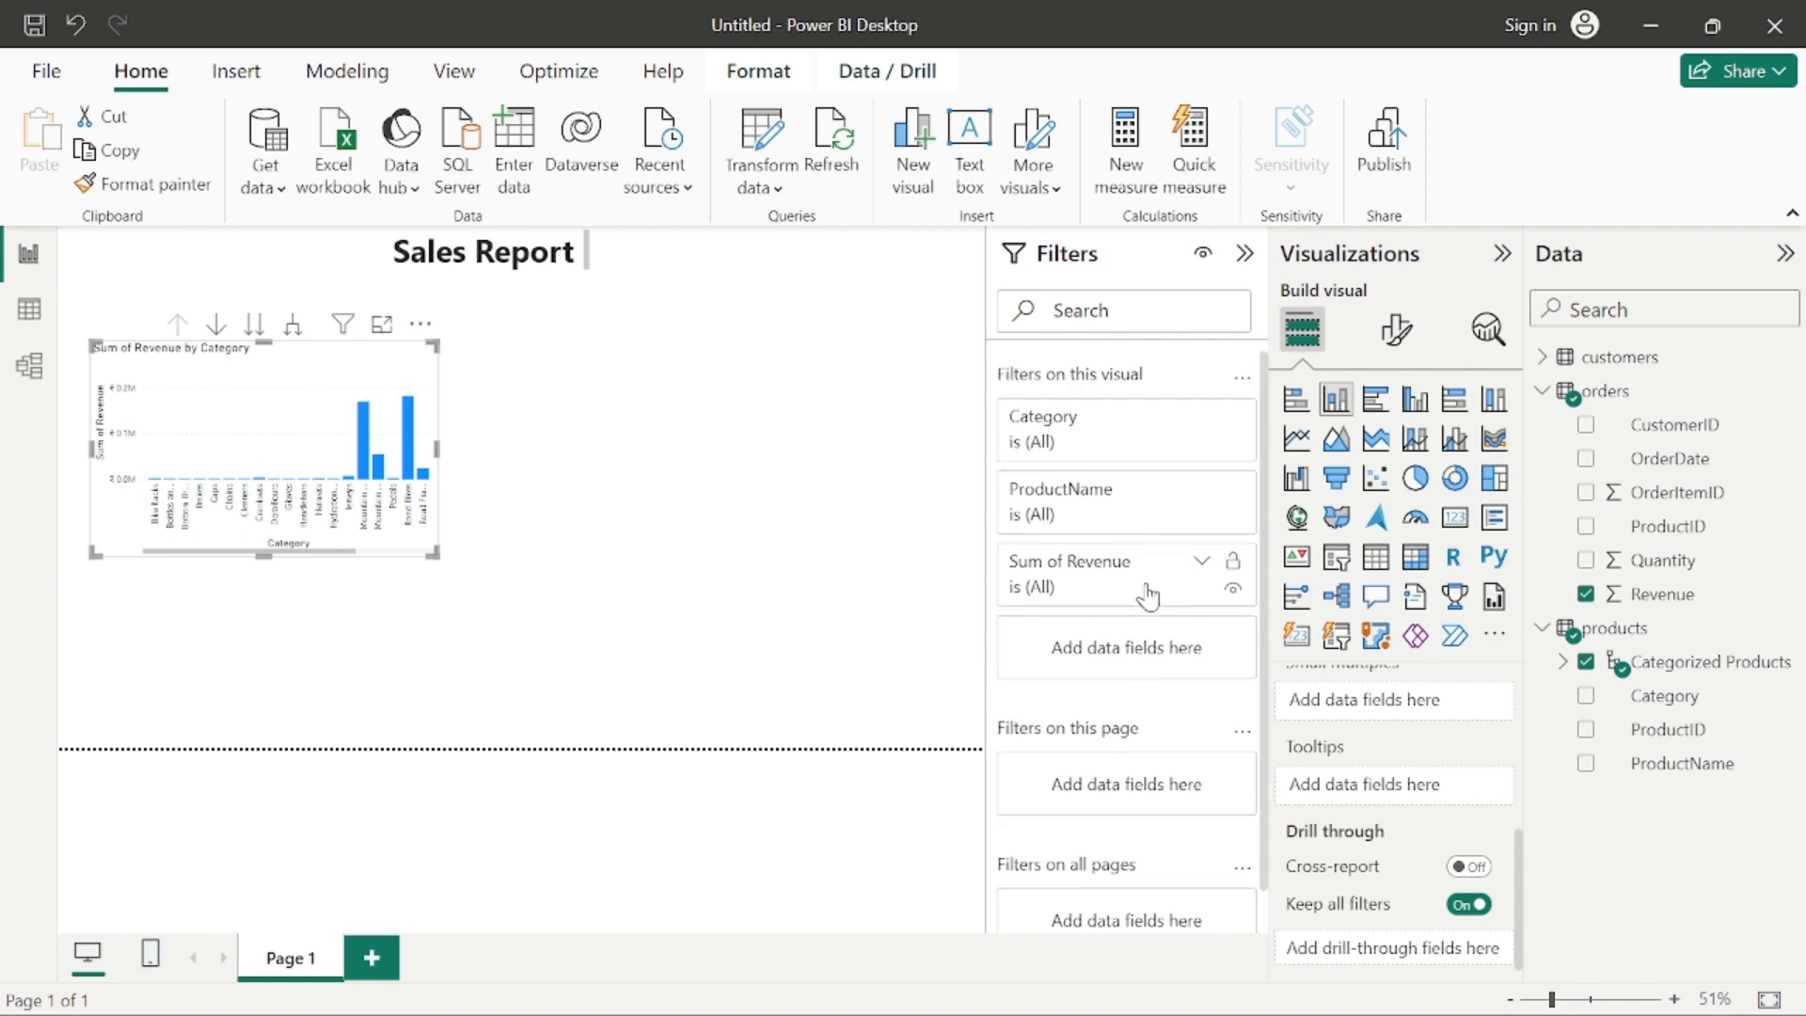
click(1090, 420)
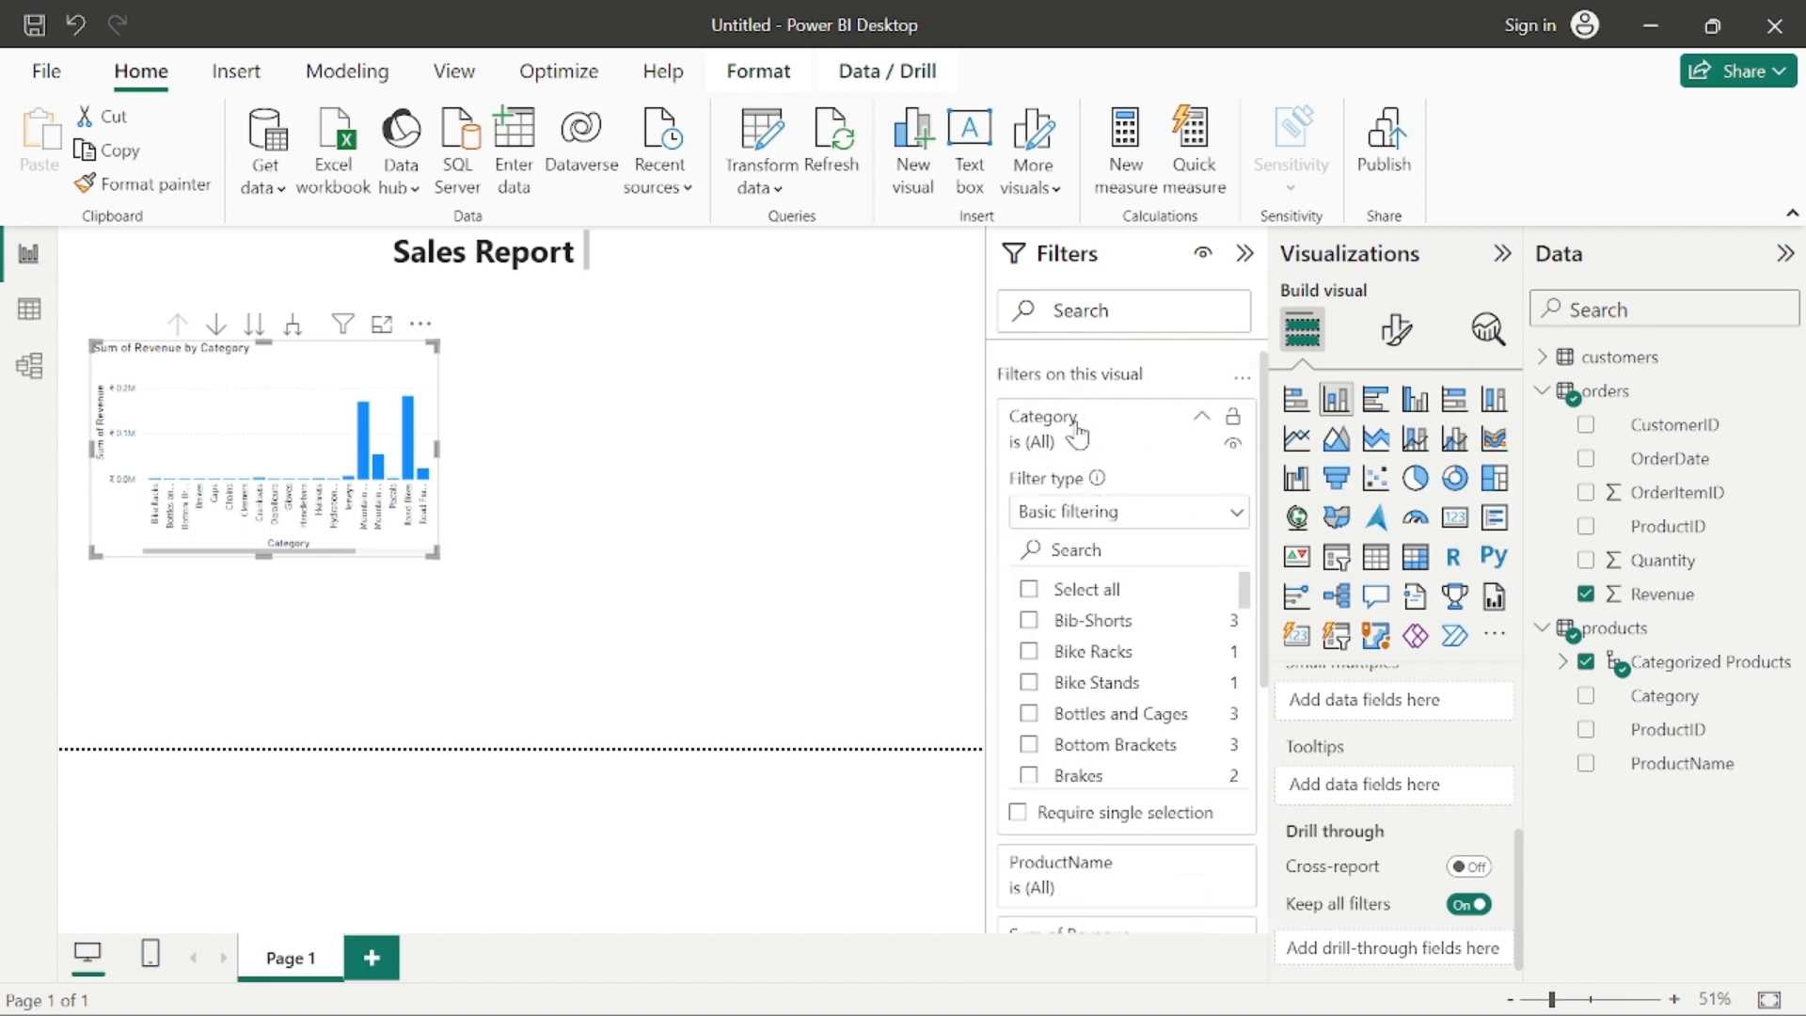
click(1081, 423)
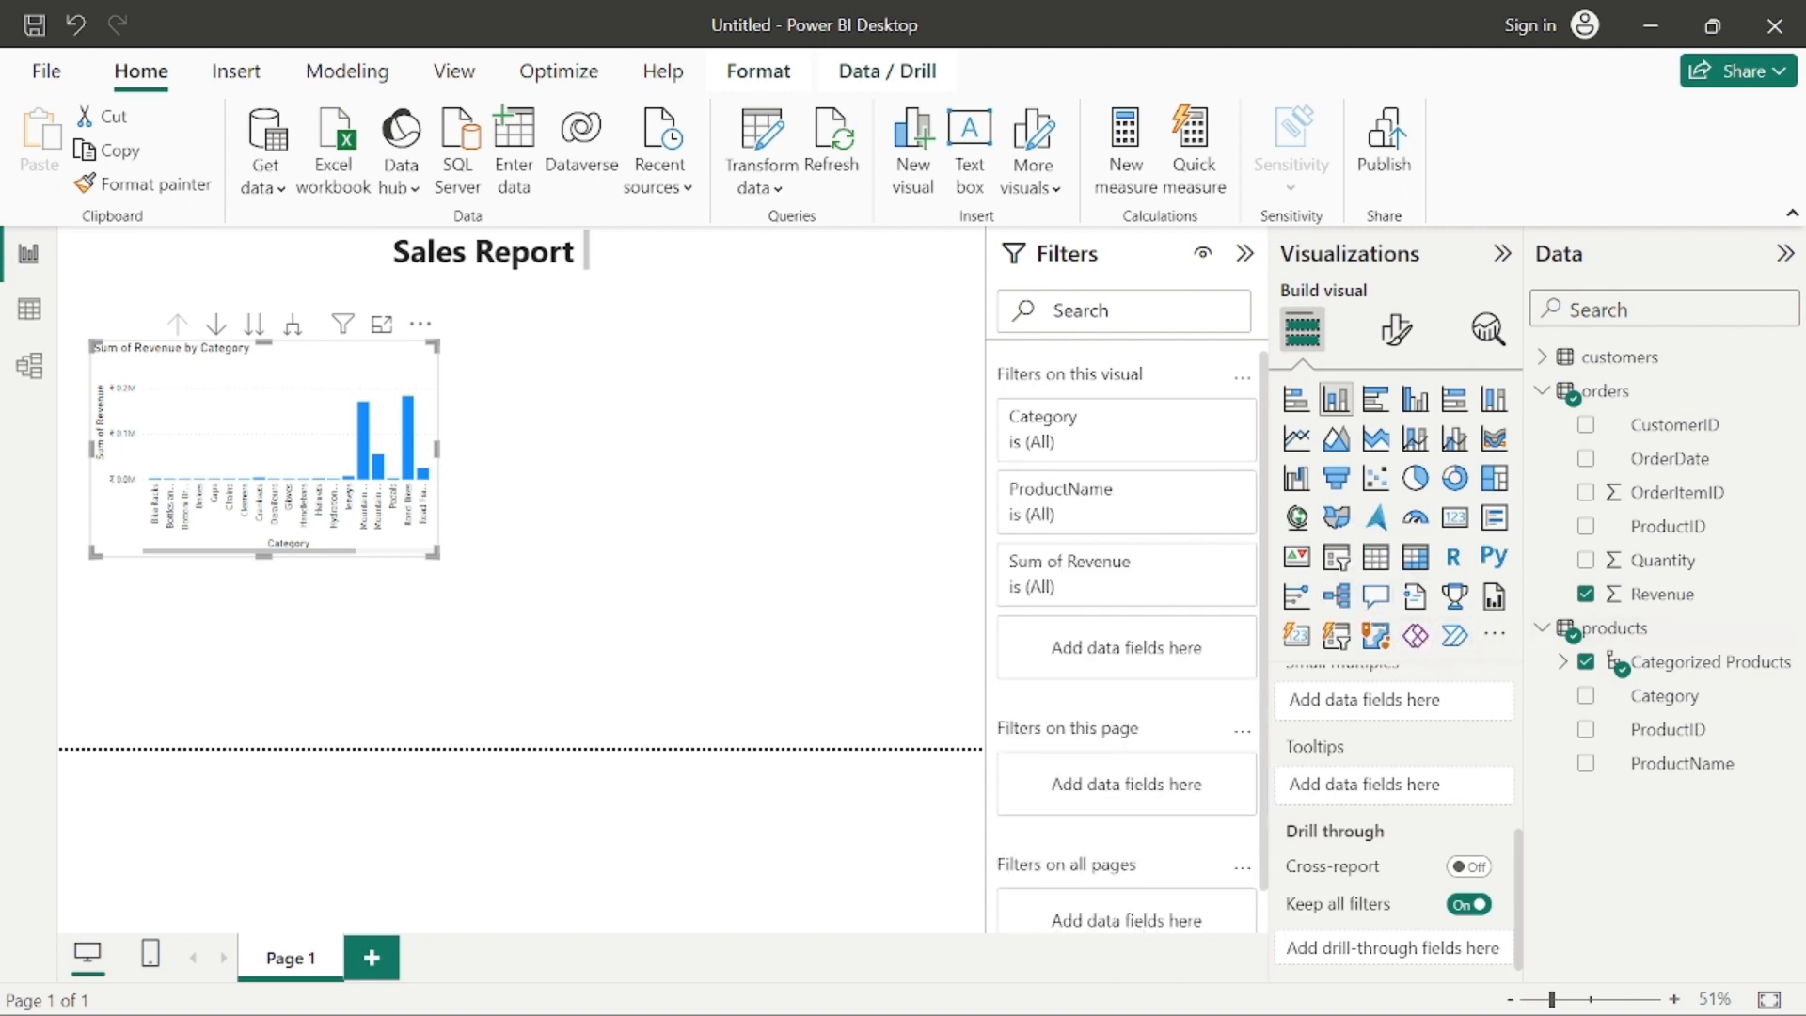
click(667, 430)
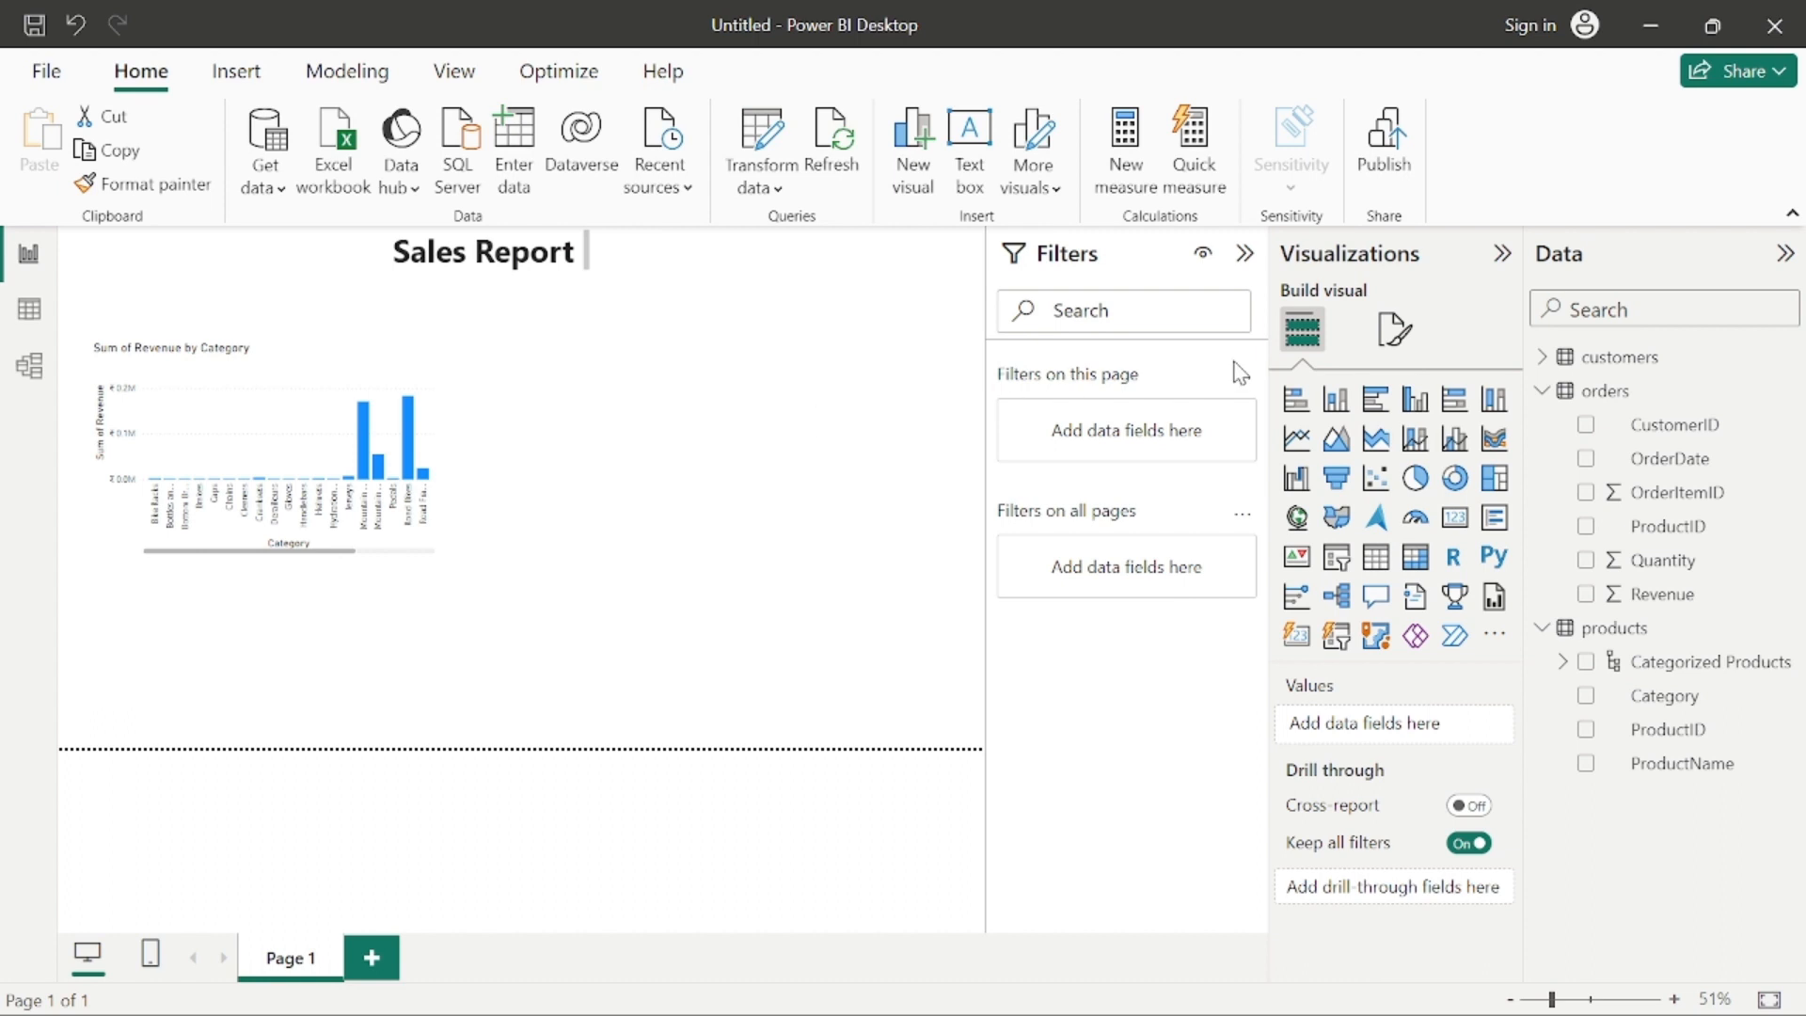
Step: Add a column chart of the orders Quantity by product Category and place it beside the revenue chart
click(1683, 561)
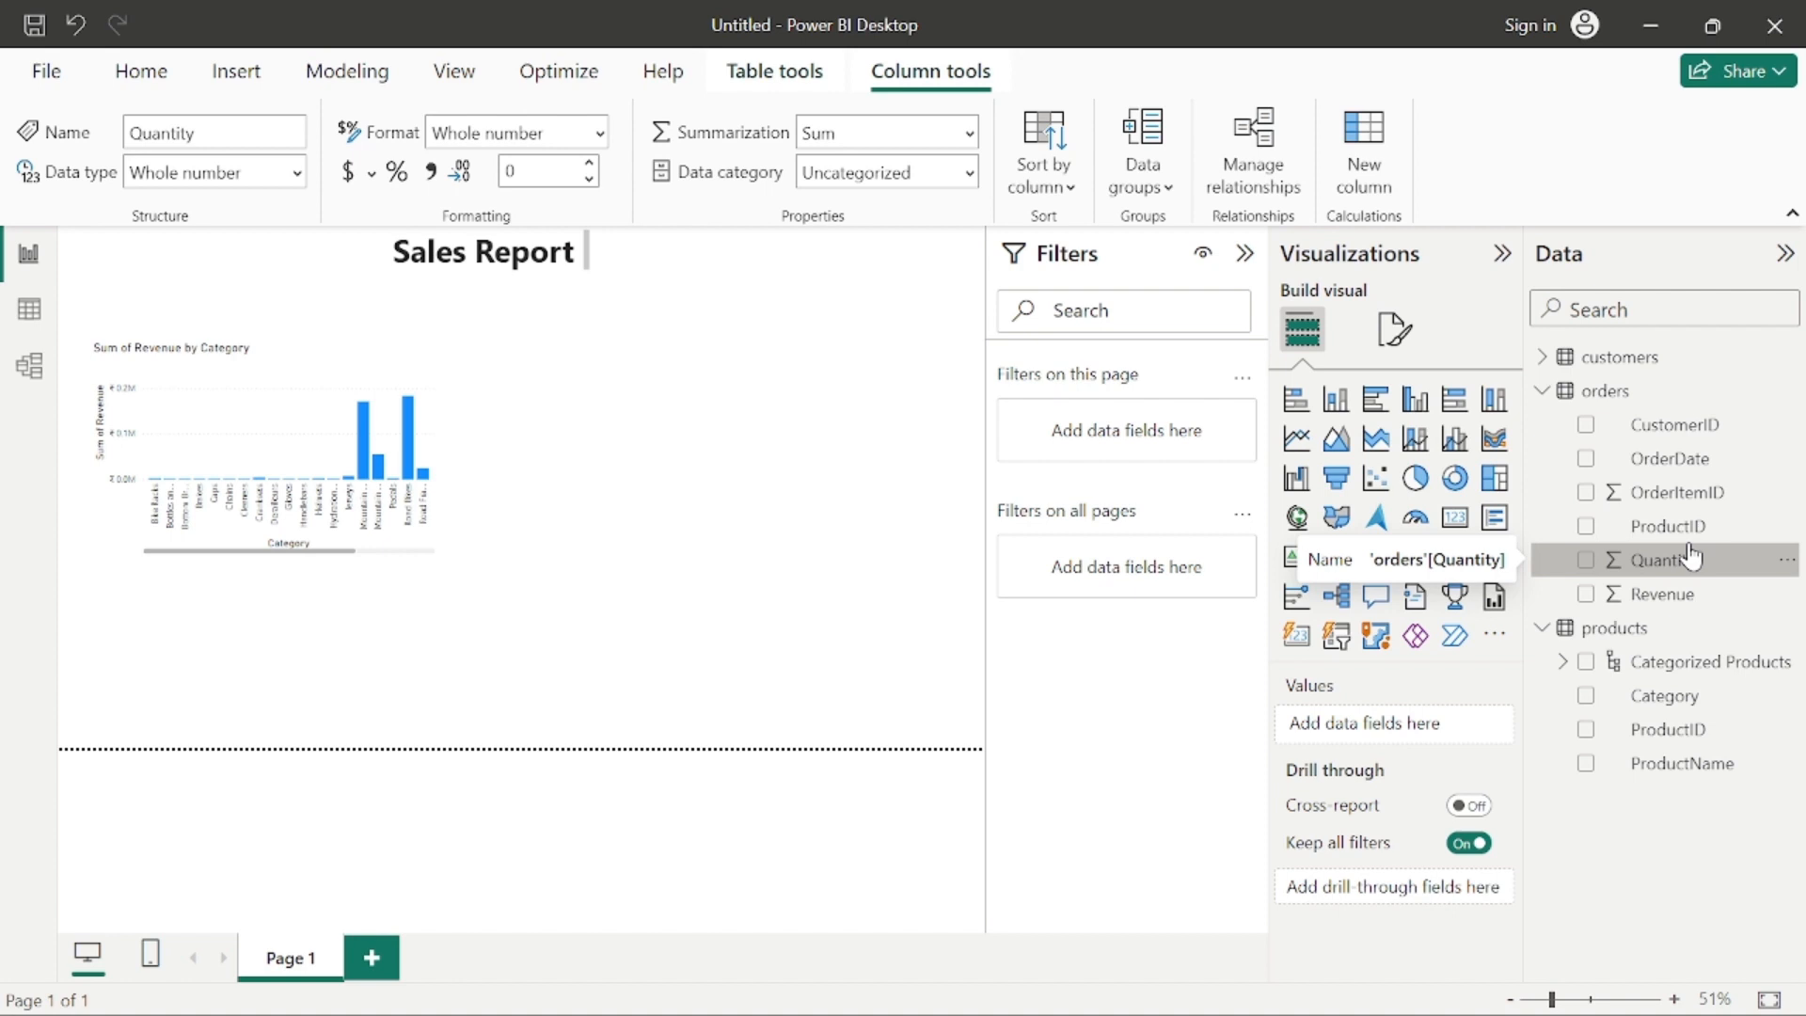
drag(1690, 558, 815, 489)
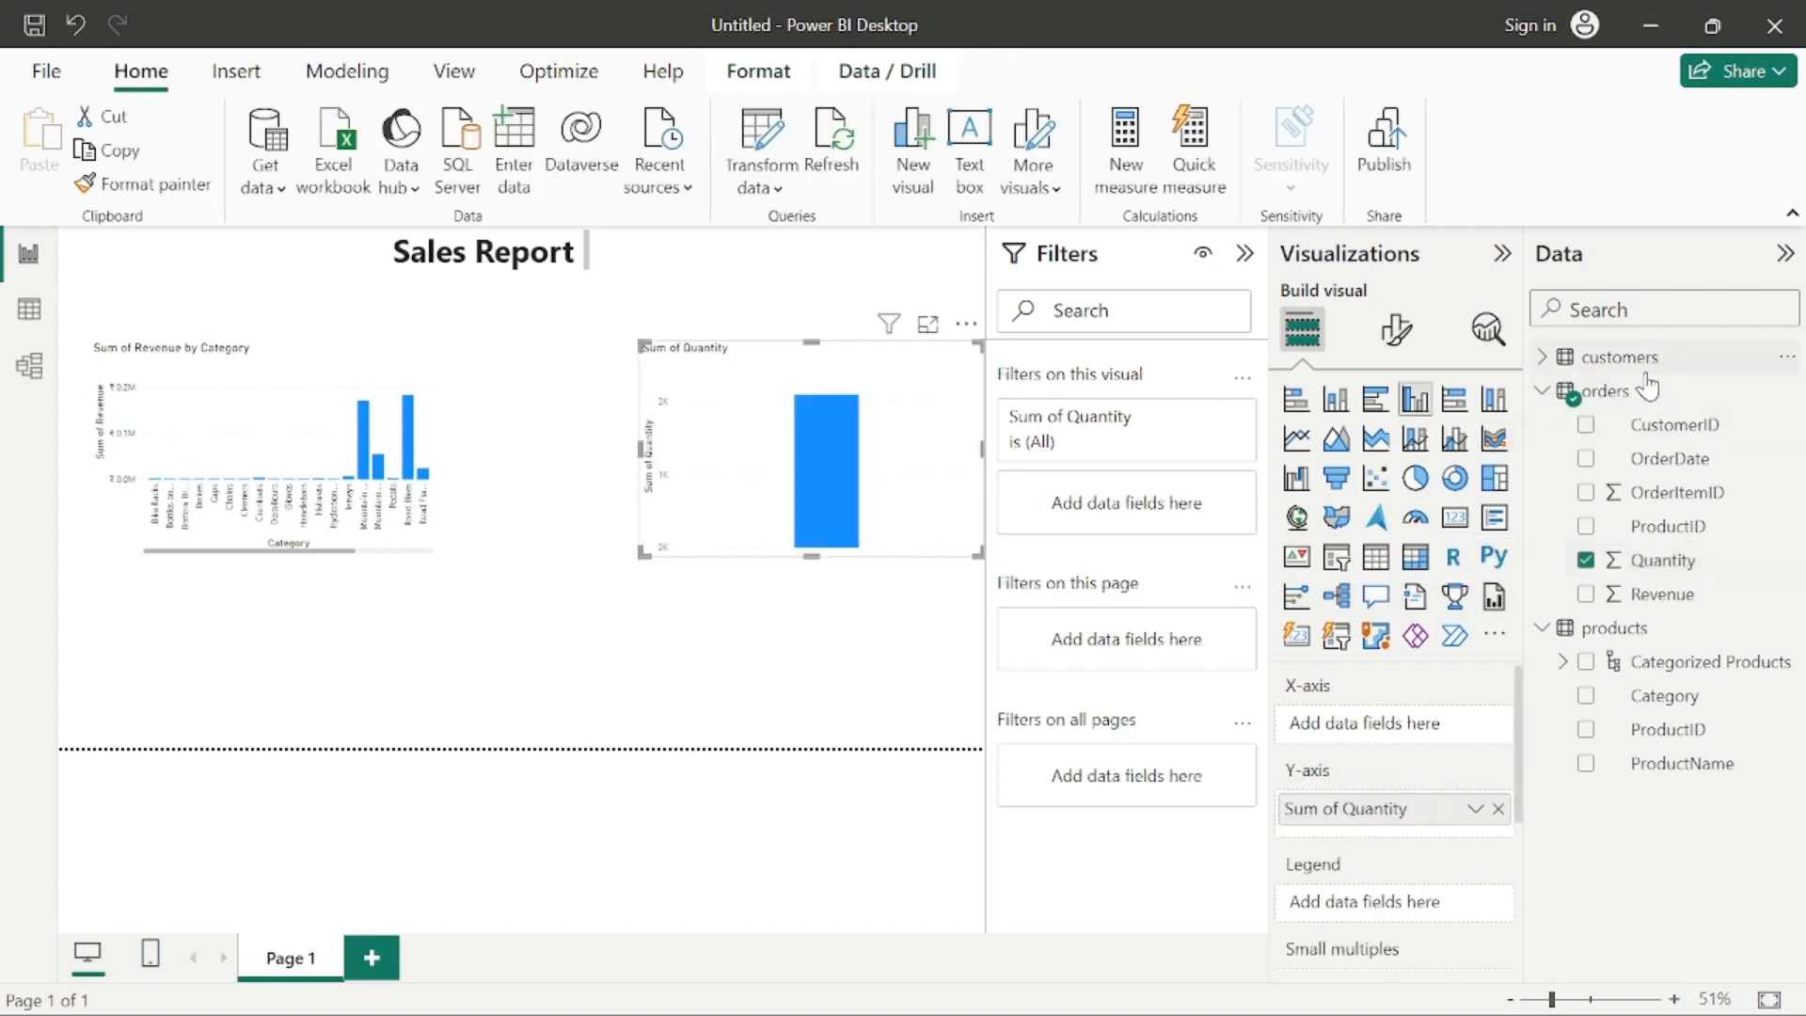
drag(1663, 696, 820, 487)
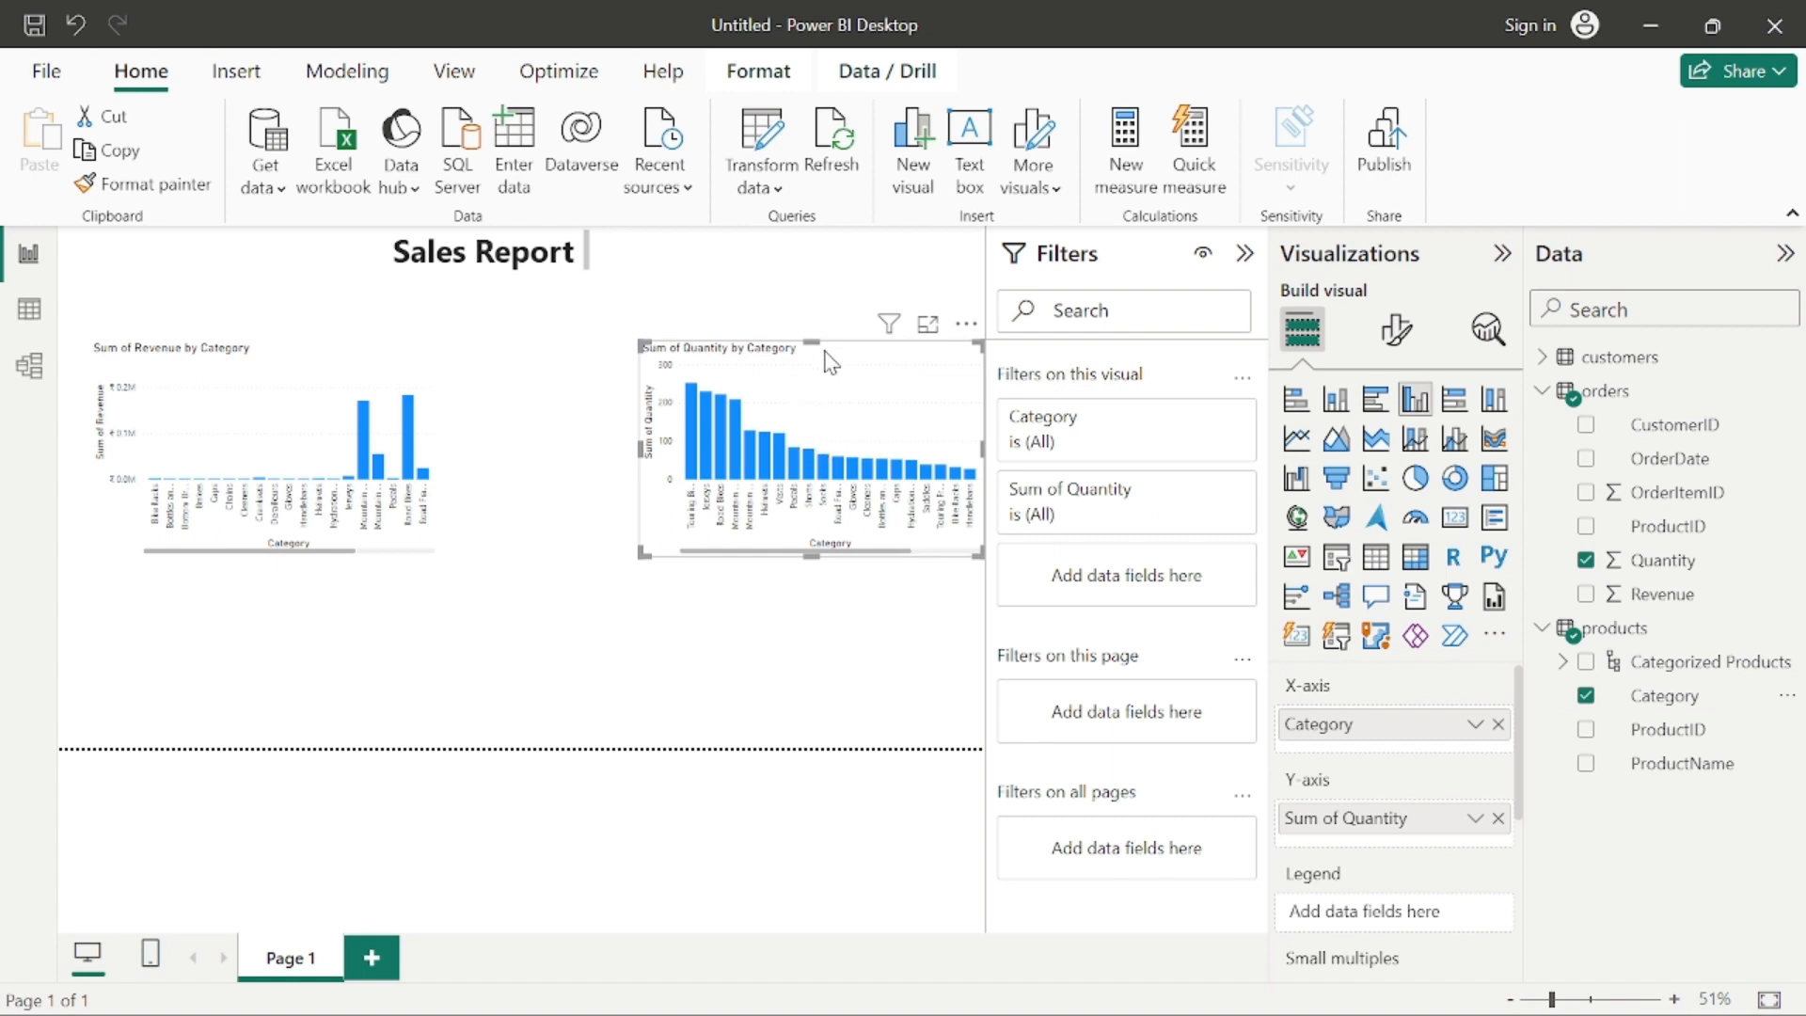
drag(836, 349, 721, 361)
click(414, 437)
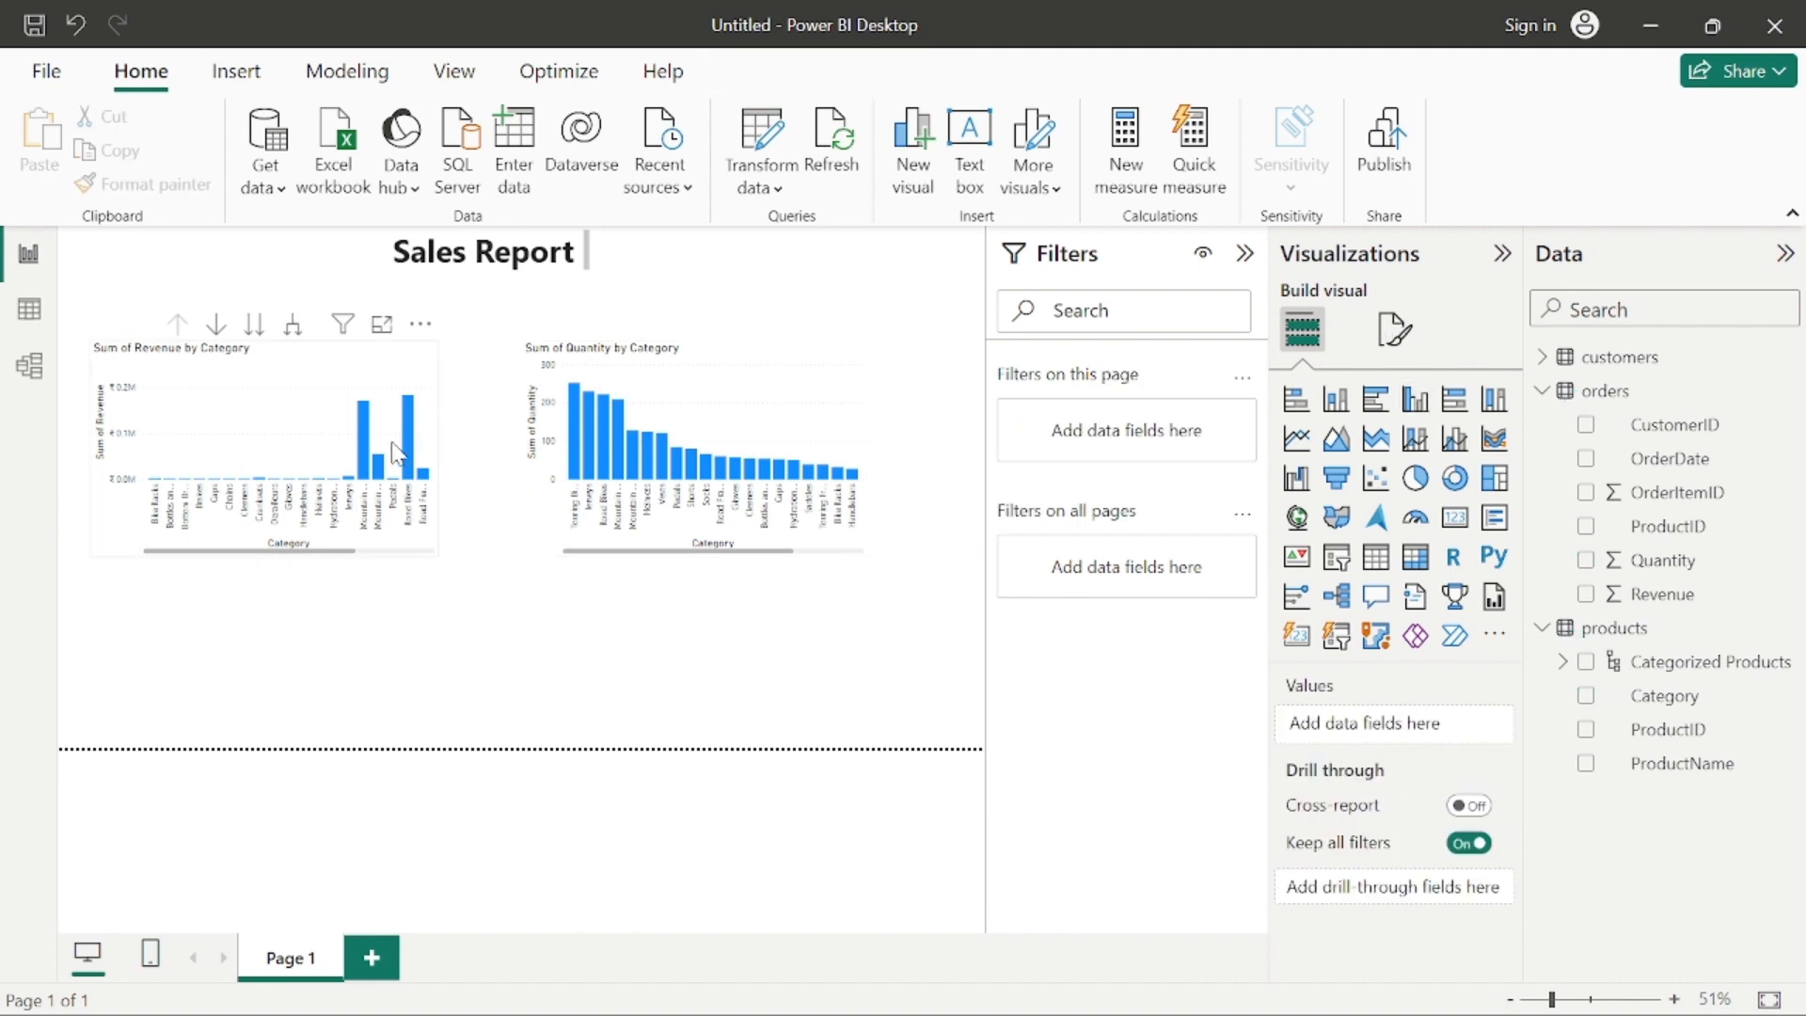
drag(679, 431, 613, 429)
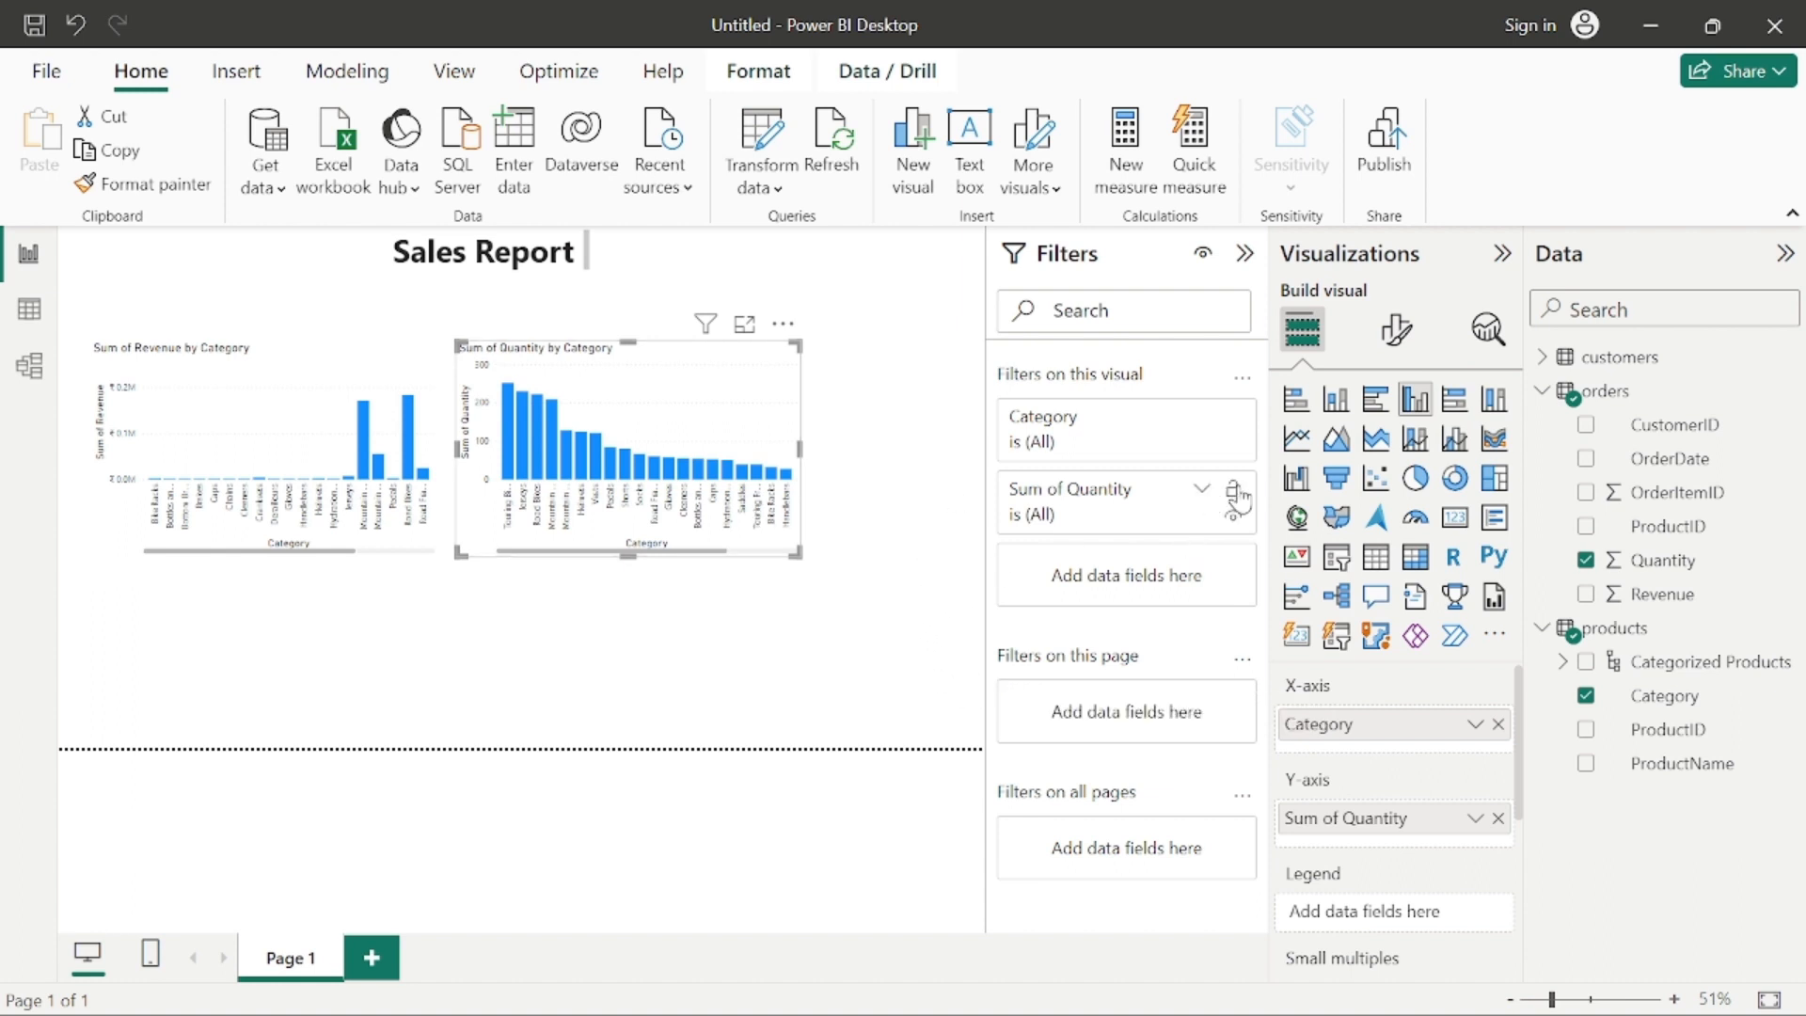
Step: Convert the quantity by category visual to a pie chart, enlarge it and place it at the page's right edge
click(1416, 480)
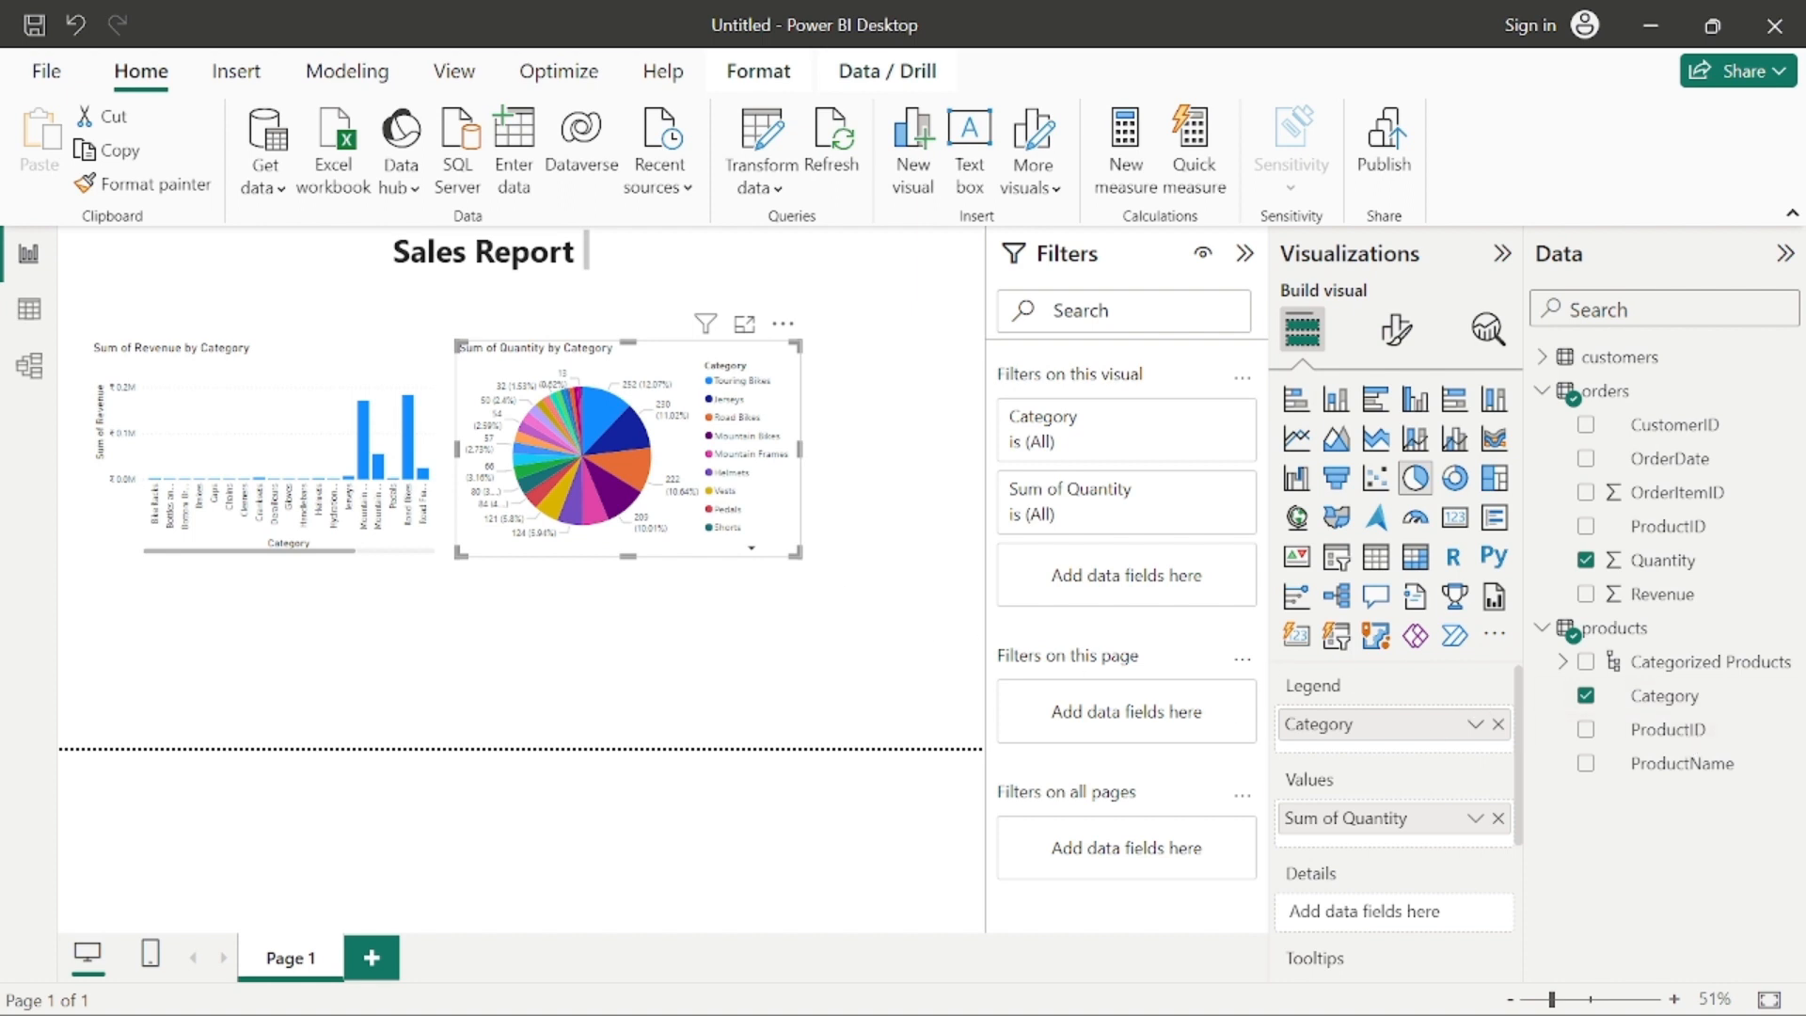
drag(673, 372, 750, 346)
drag(873, 526, 973, 565)
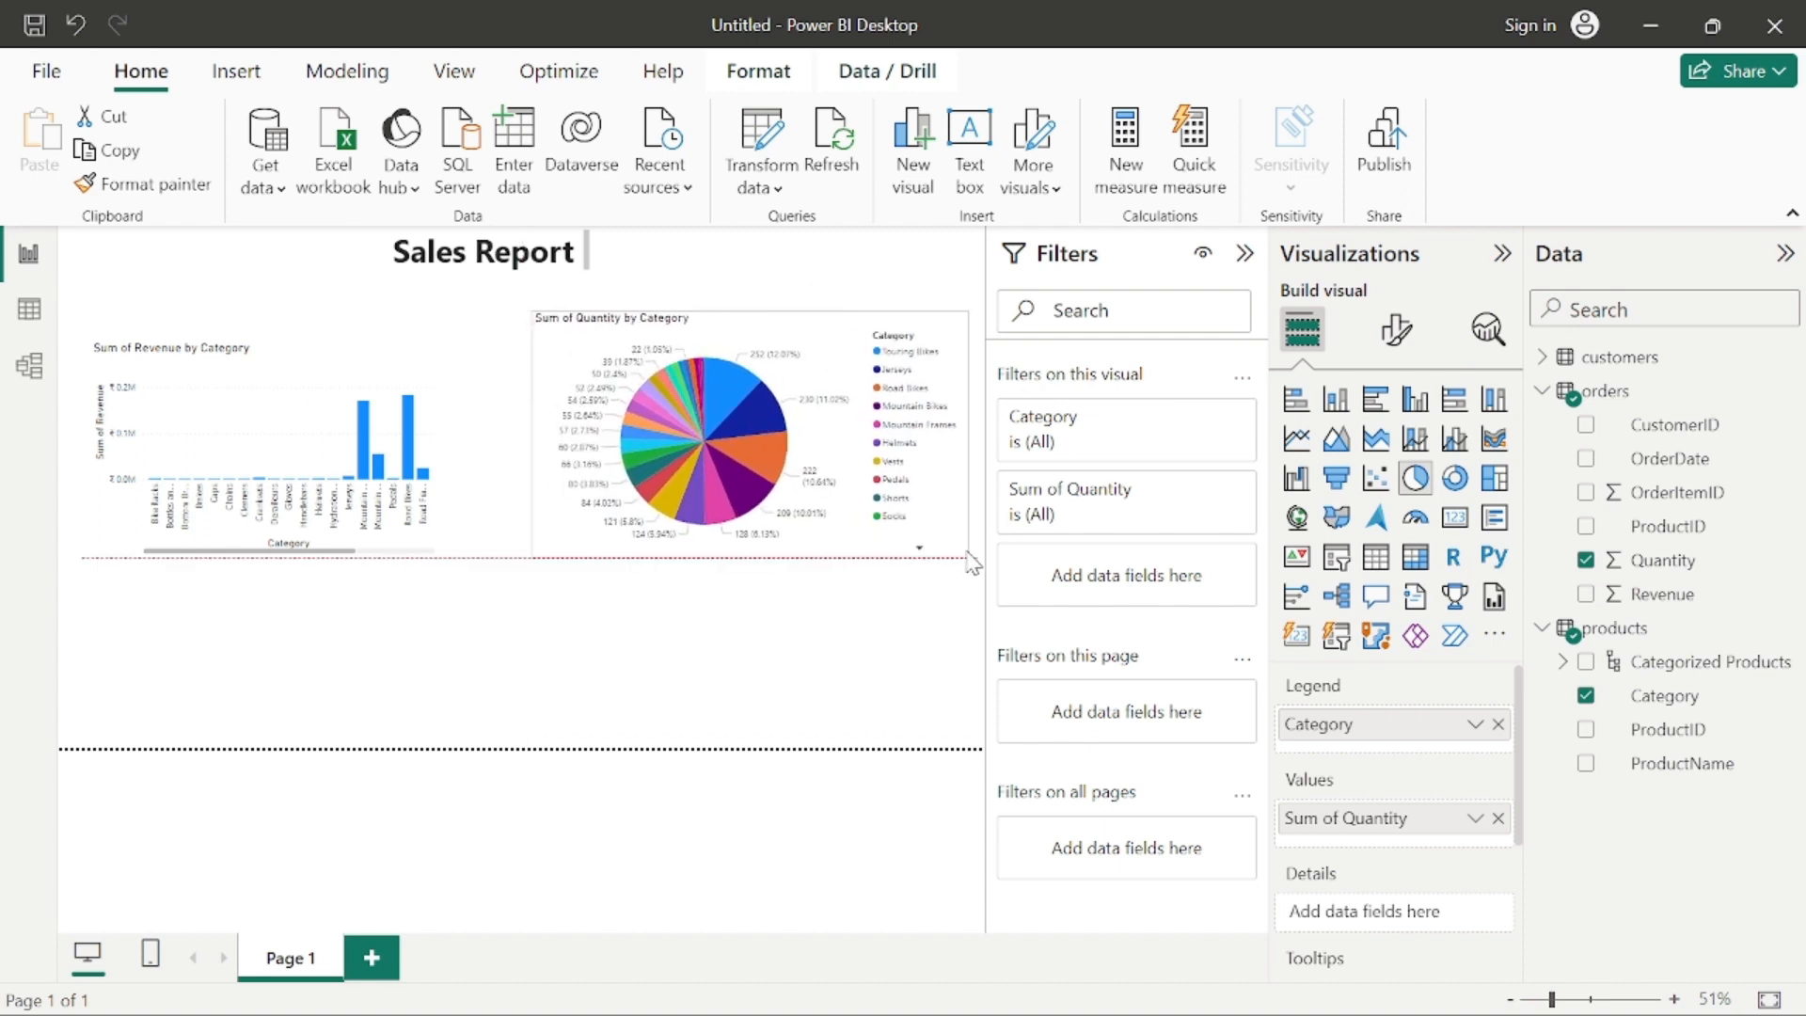
drag(896, 502, 908, 482)
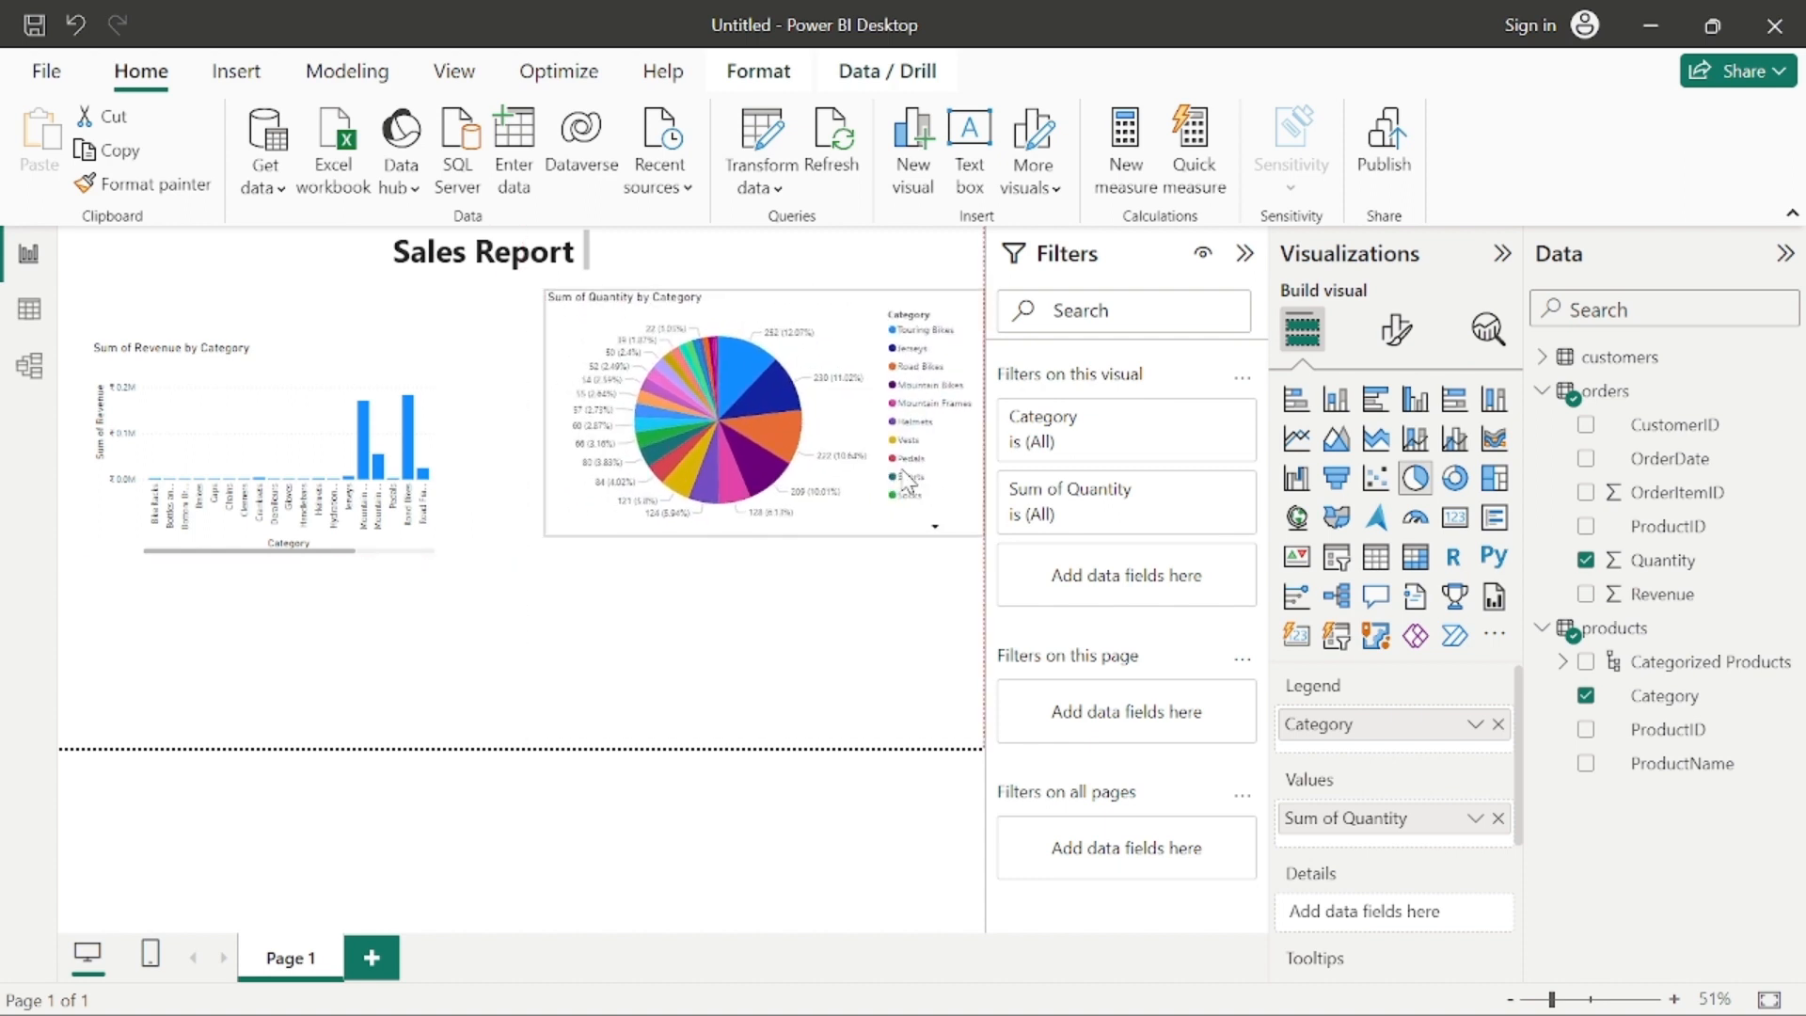
Step: Move the revenue by category column chart to the page's upper left corner and enlarge it up to the pie chart
drag(334, 475, 298, 414)
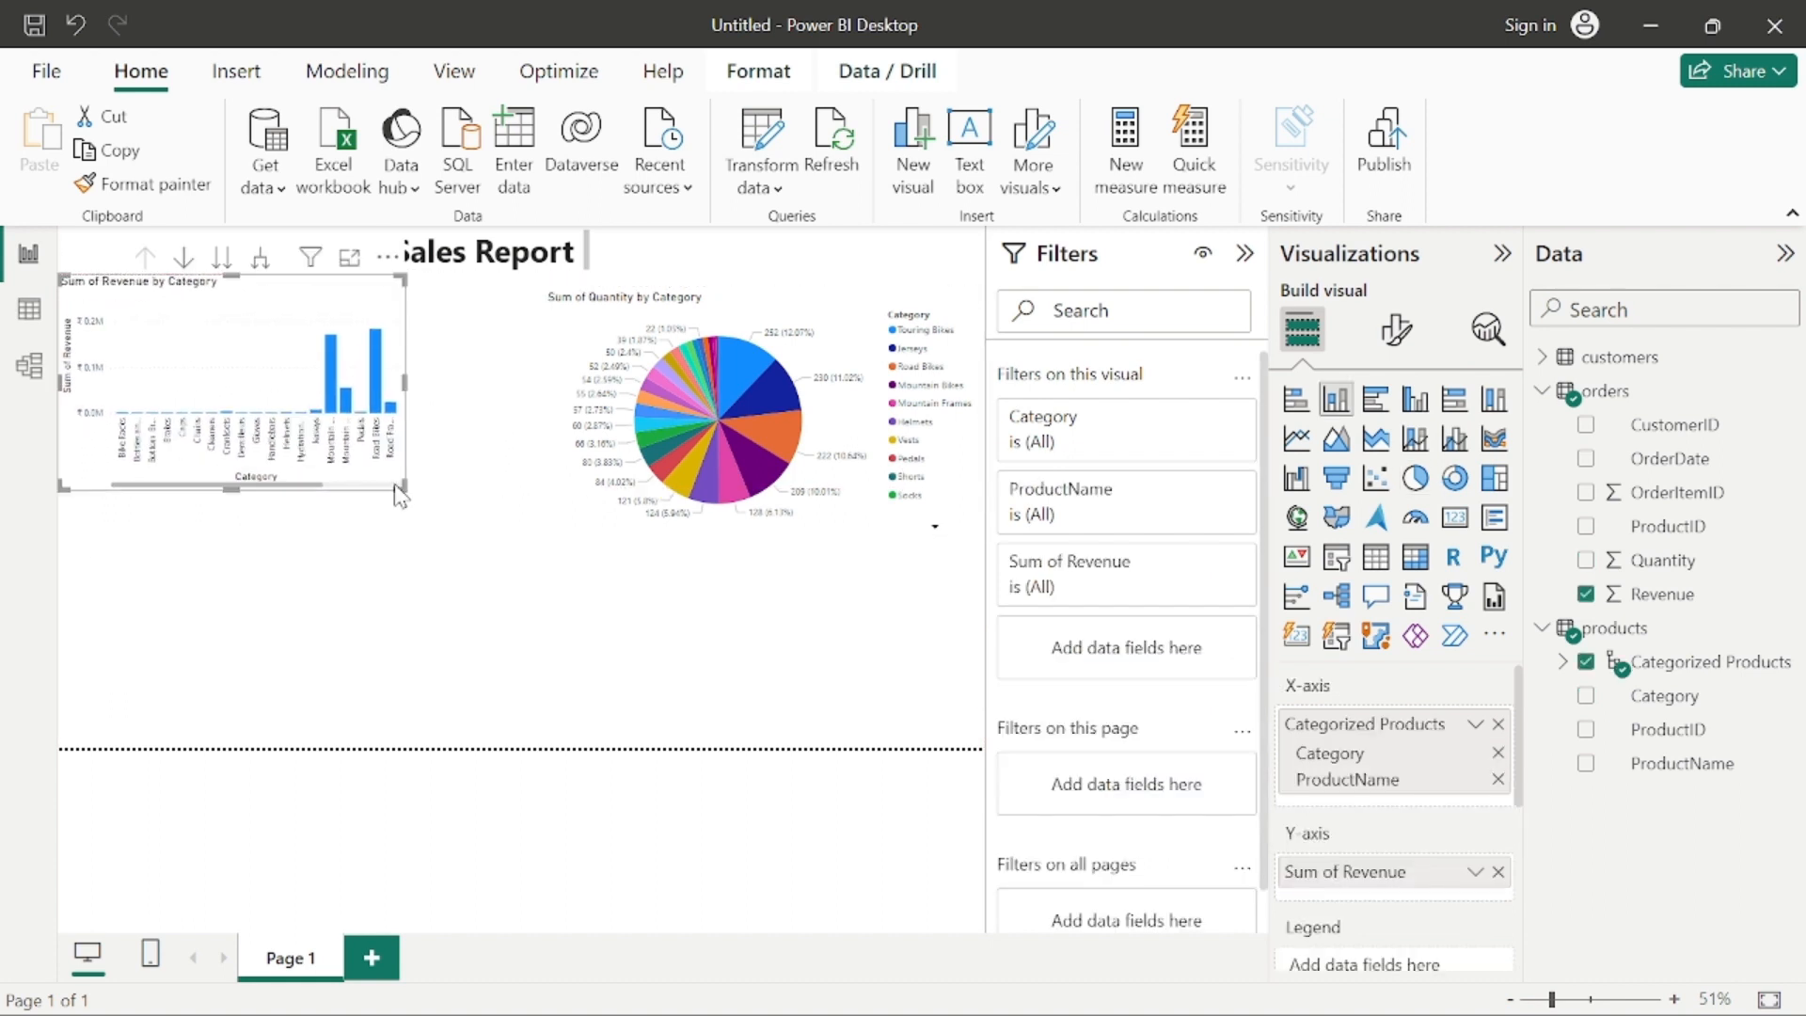
drag(396, 488, 508, 537)
click(585, 612)
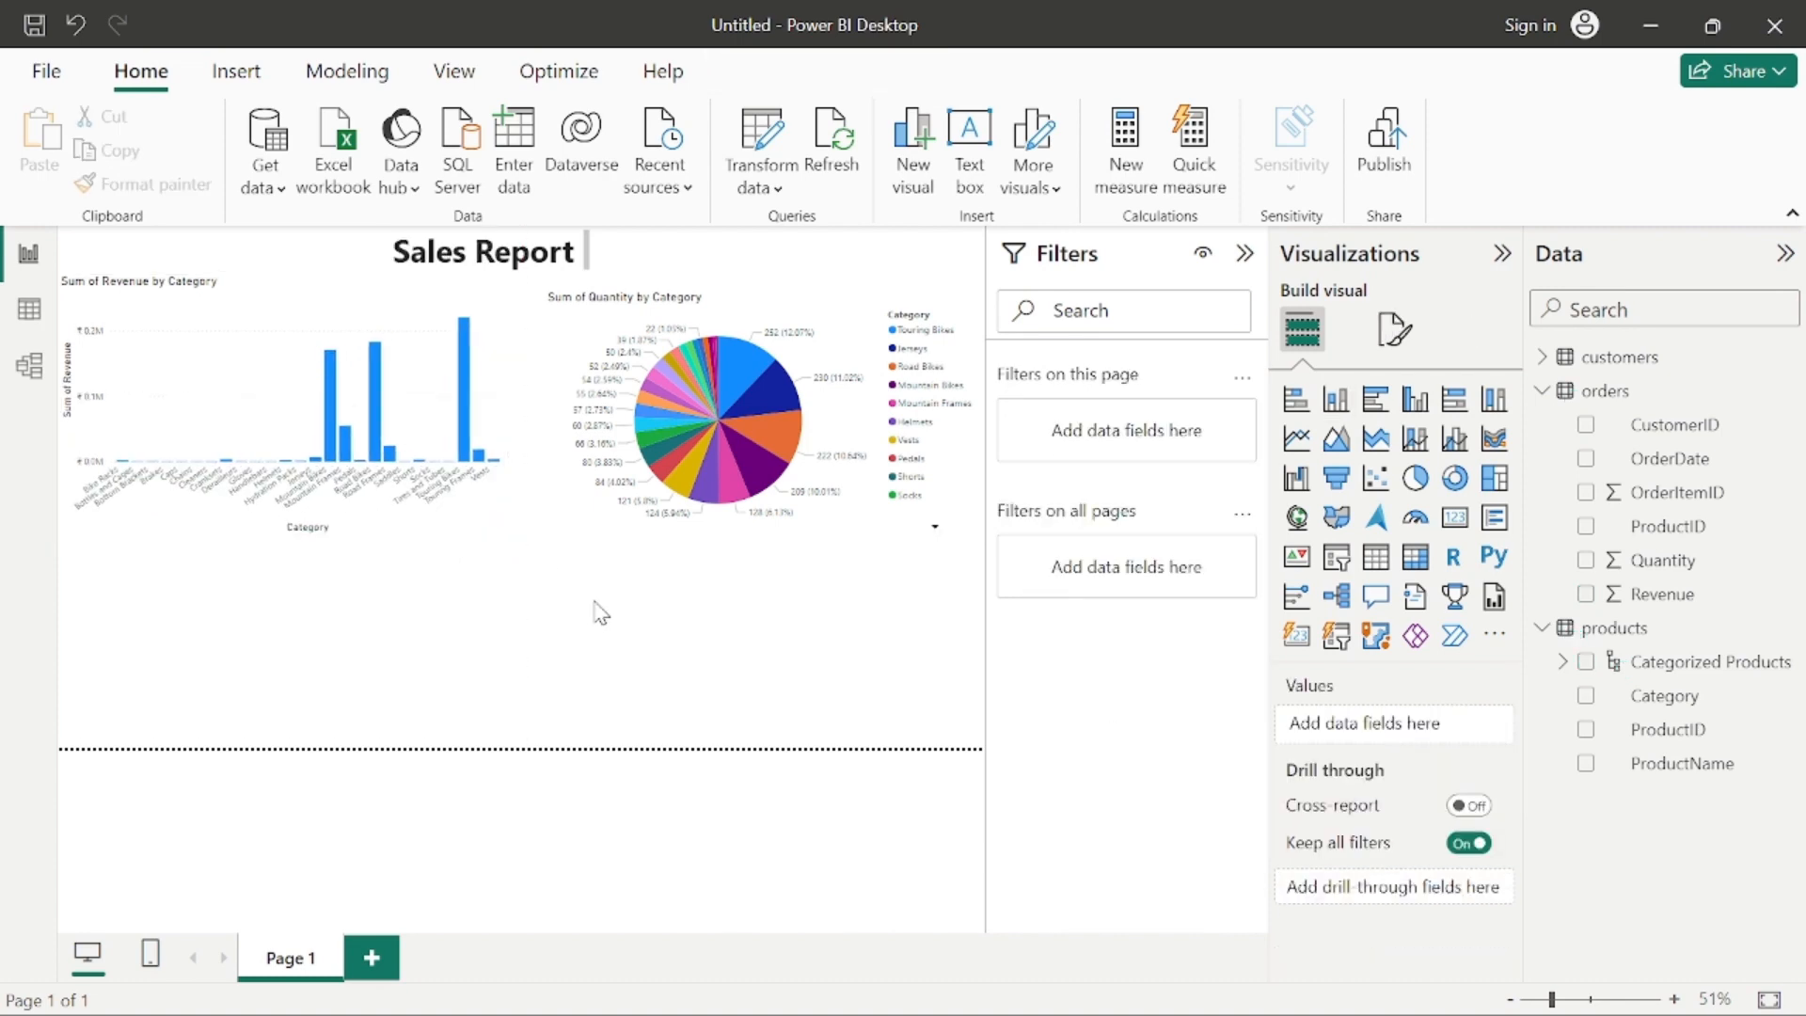
Step: Cross-highlight the Helmets slice in the pie chart, clear the highlight, and examine the quantity shares by category
click(713, 450)
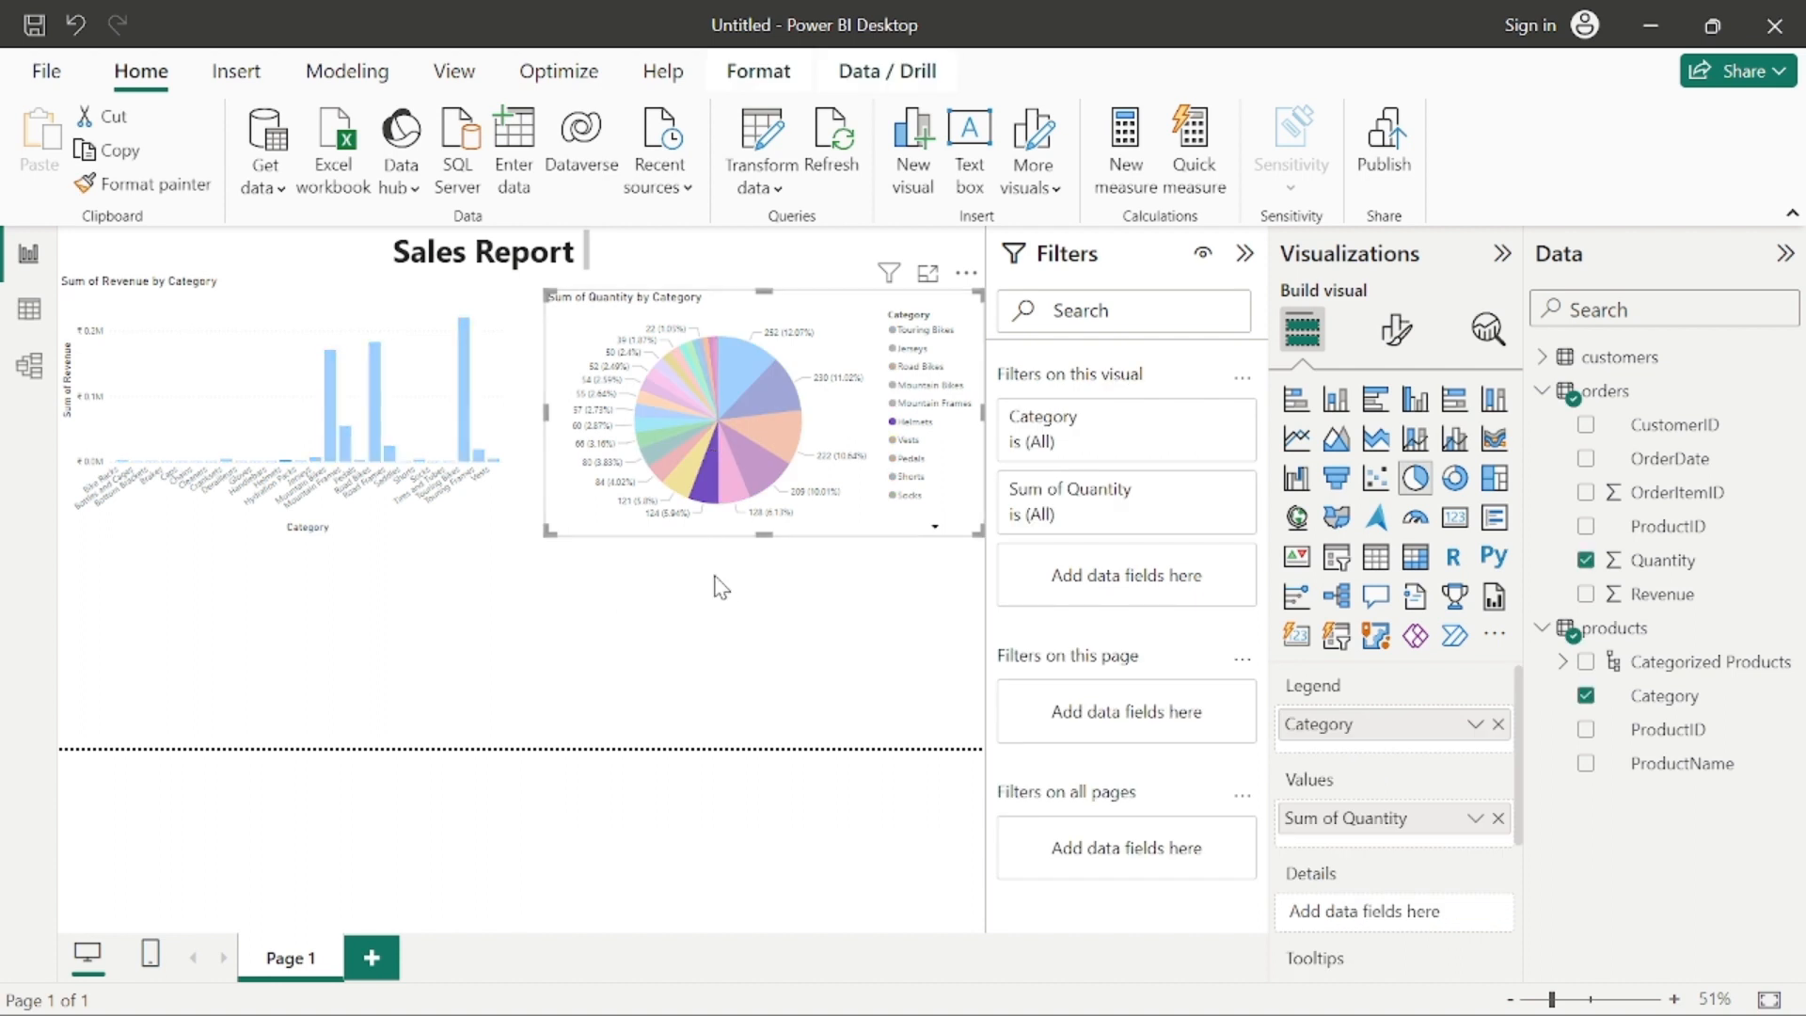
click(805, 621)
click(715, 480)
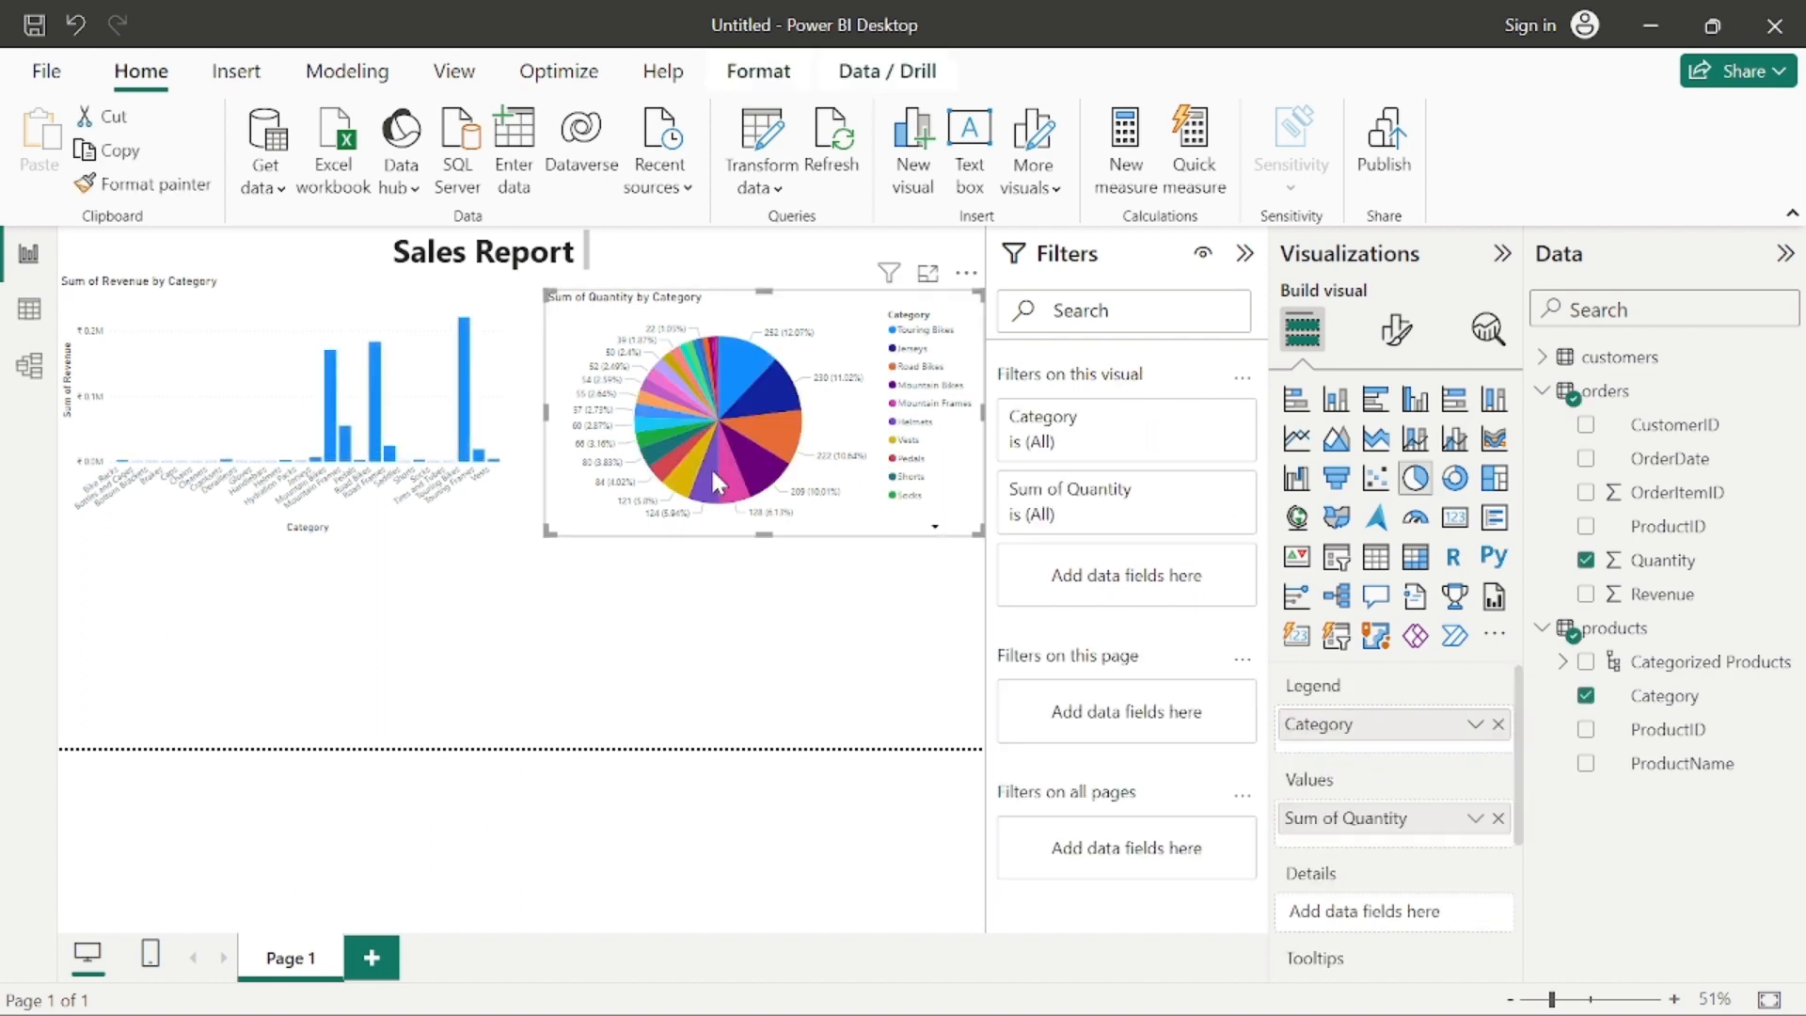
mouse_move(770, 383)
click(663, 632)
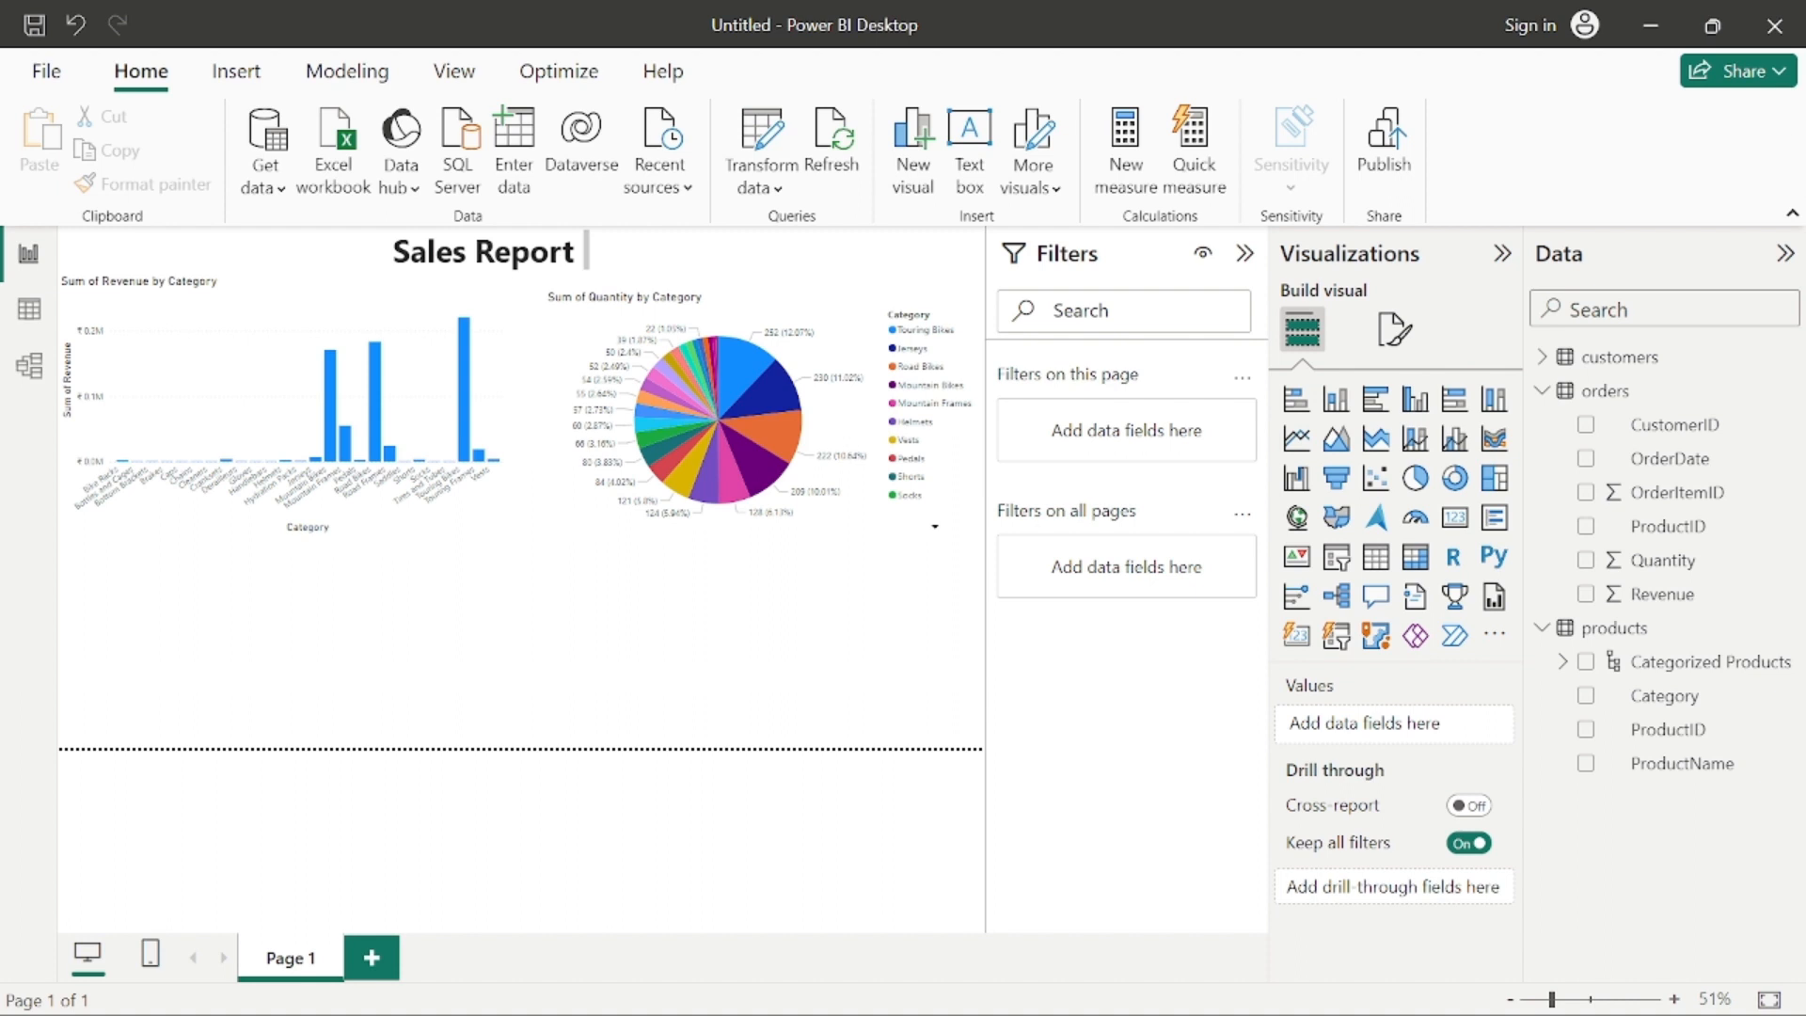
Step: Add a map of the customers City field with the orders Revenue as its value, placed directly below the pie chart
click(1547, 356)
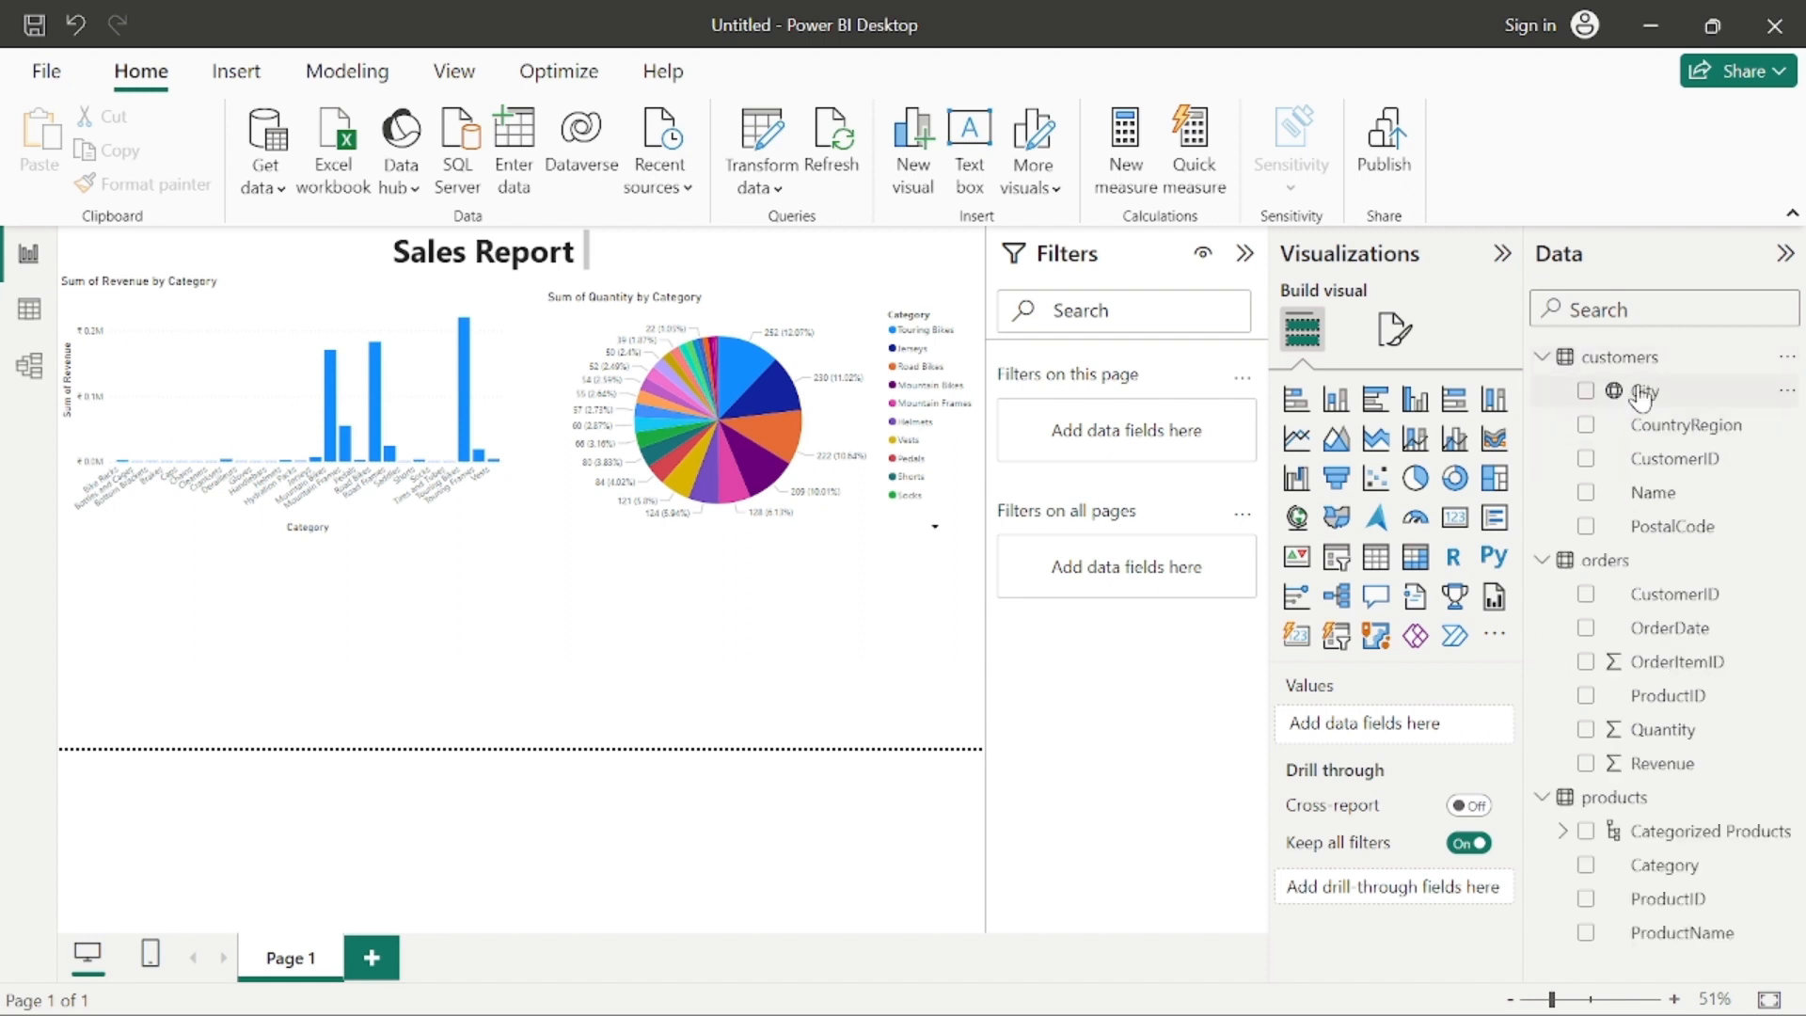
click(1678, 398)
drag(712, 607, 577, 650)
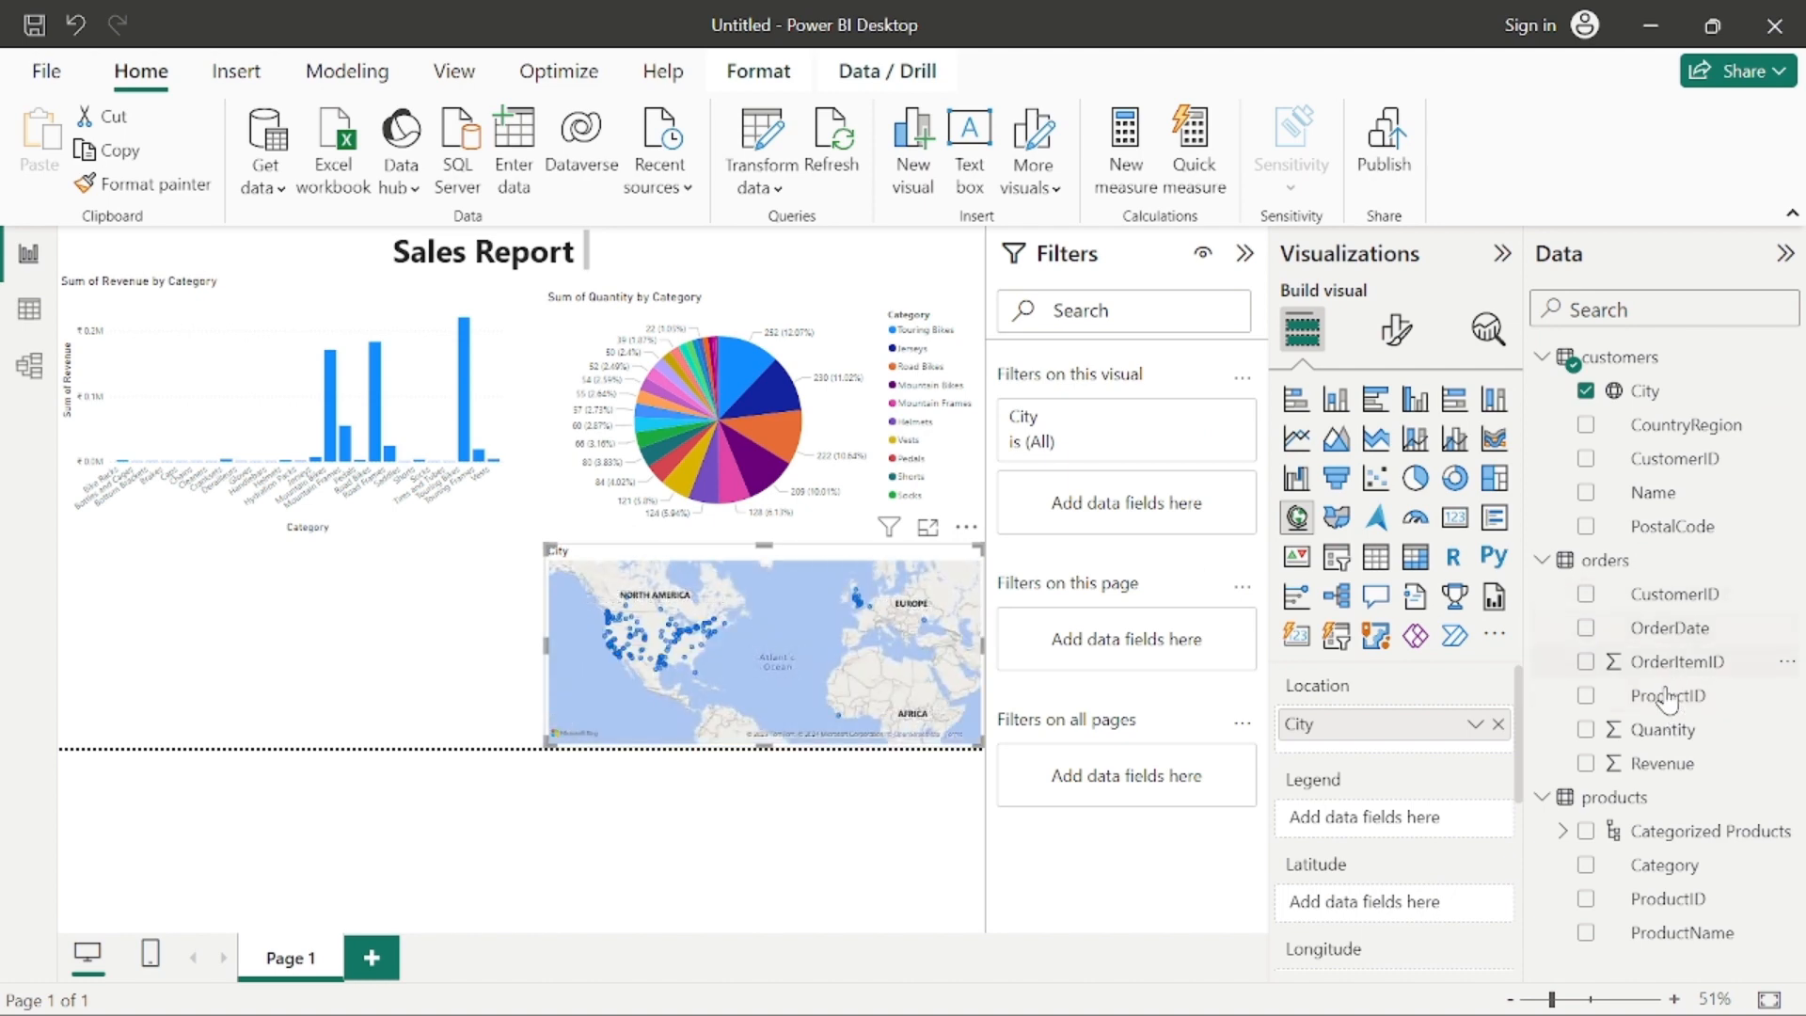
drag(1655, 762, 769, 625)
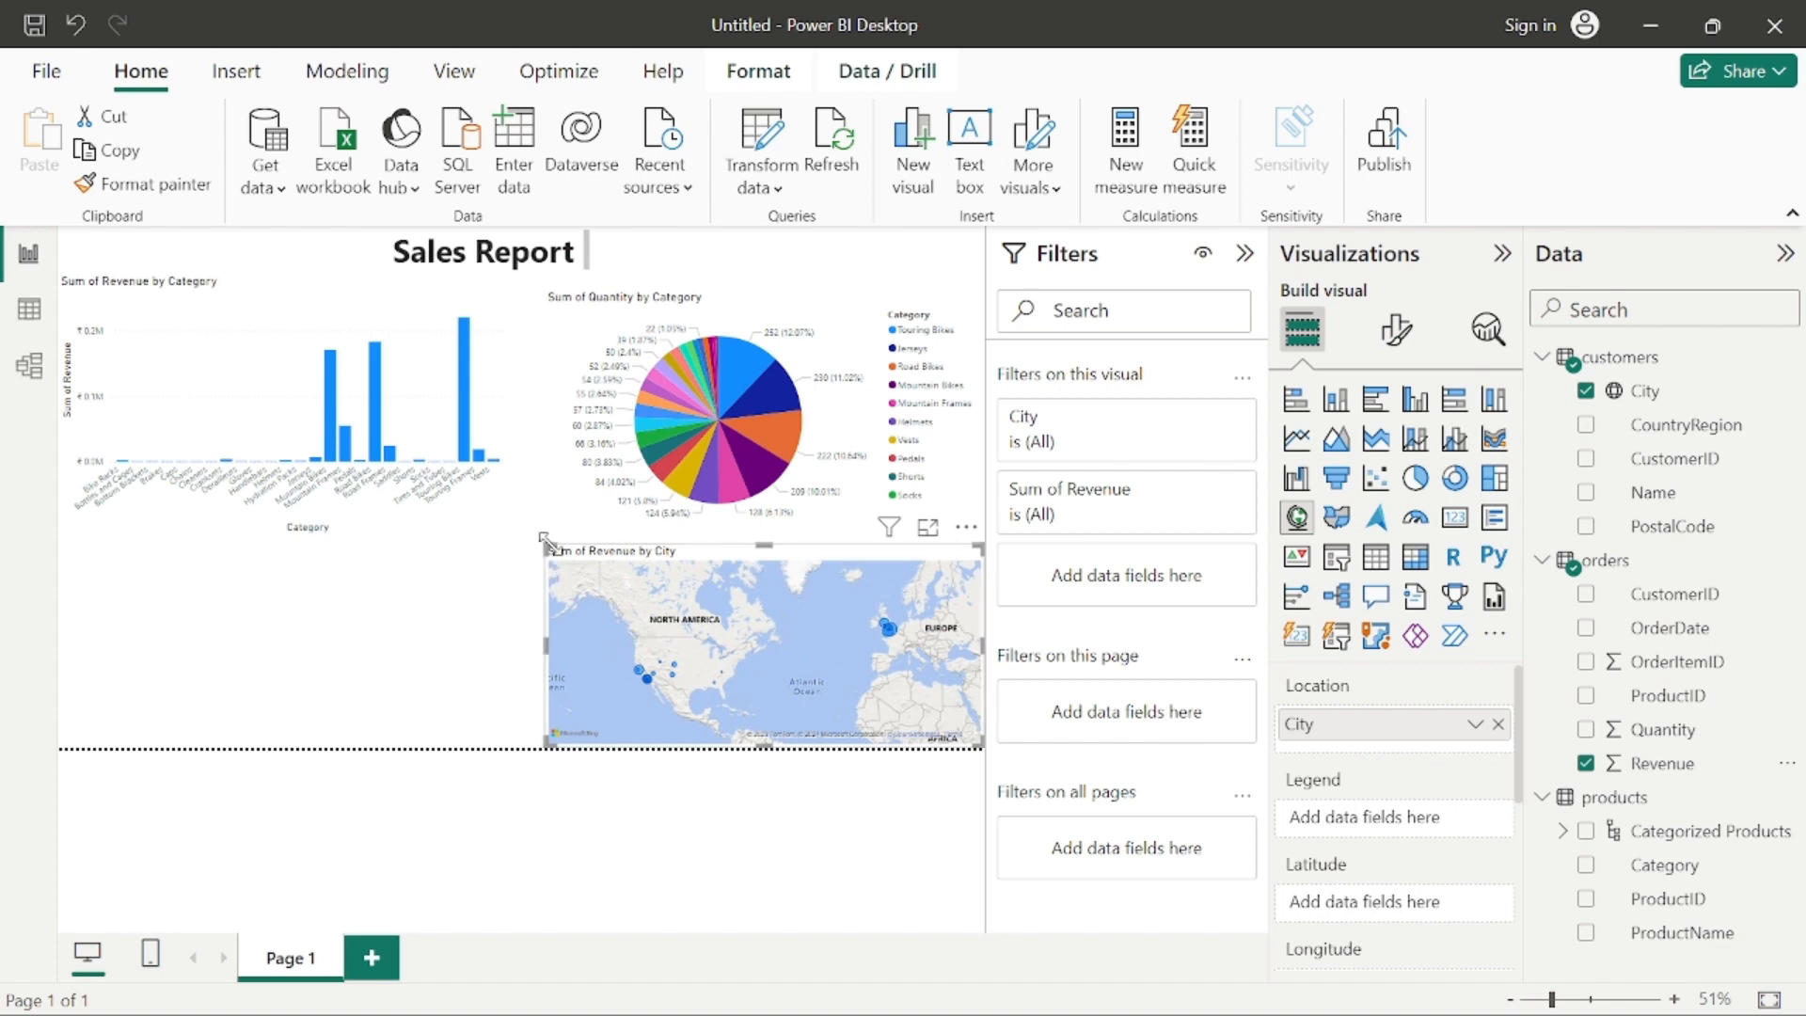
drag(542, 539, 542, 532)
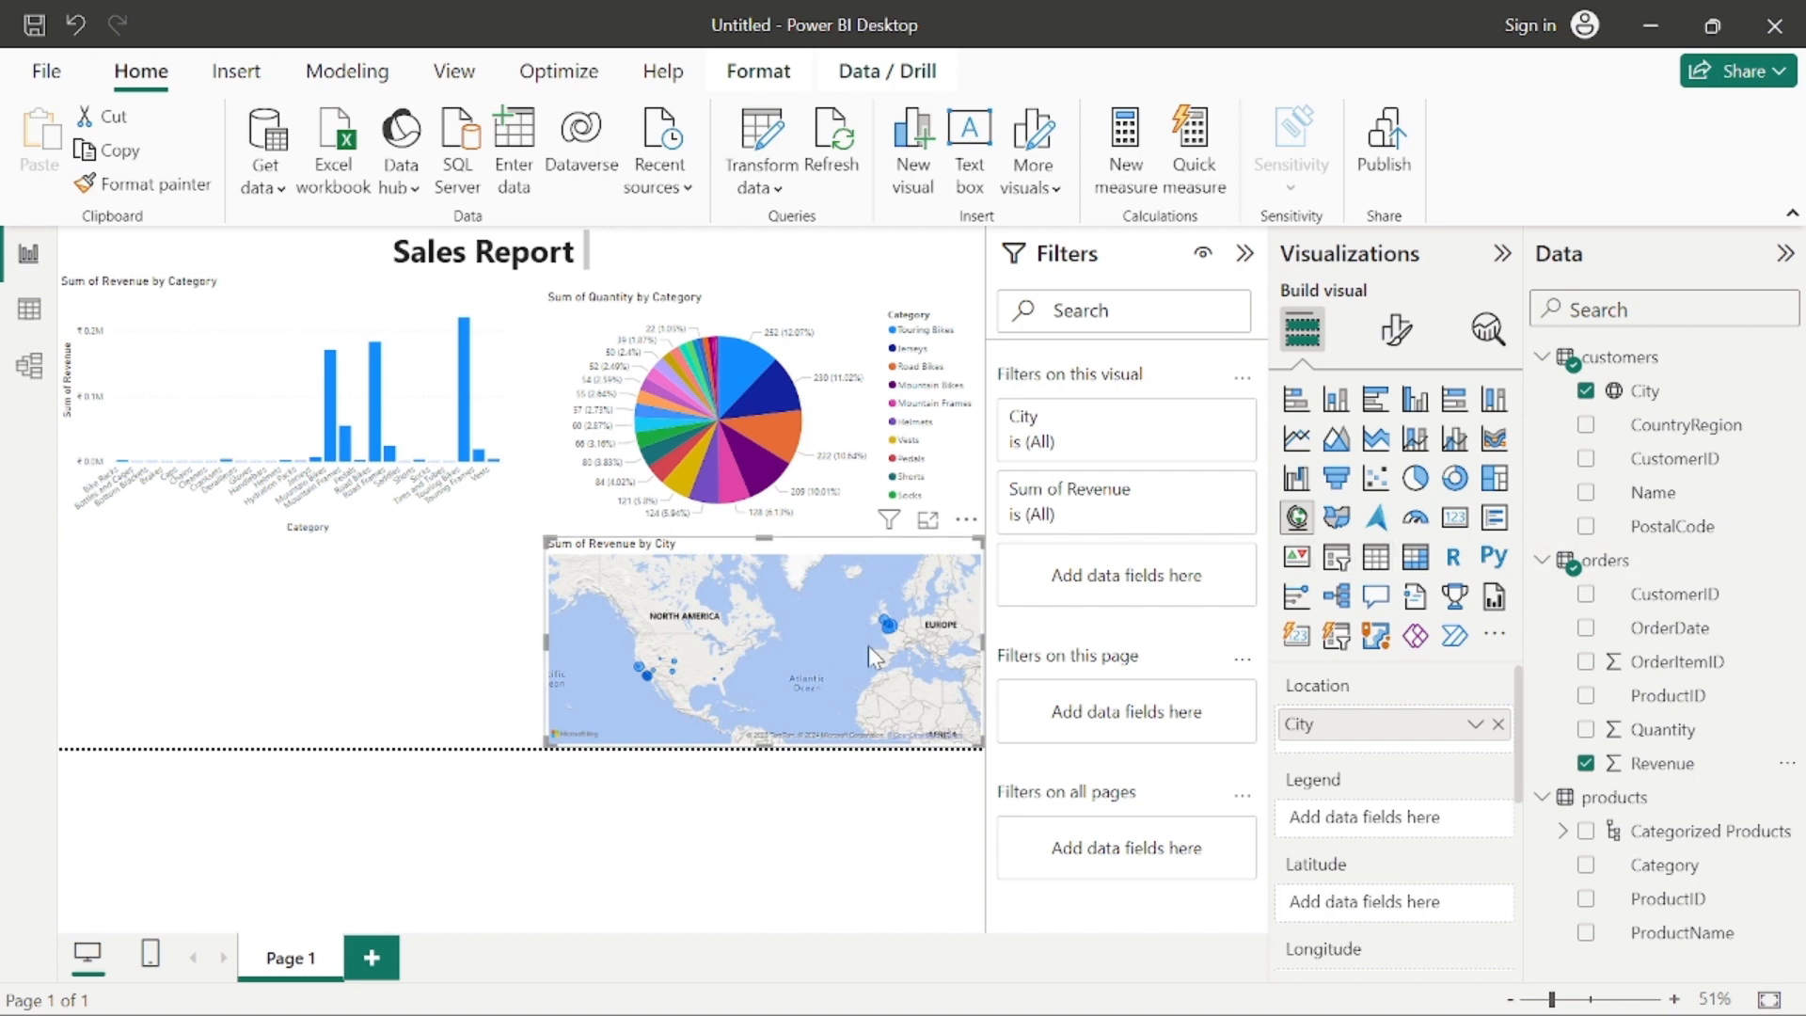
Step: Collapse the Filters, Visualizations and Data panes to give the report canvas more room
mouse_move(851, 652)
click(1244, 253)
click(1501, 254)
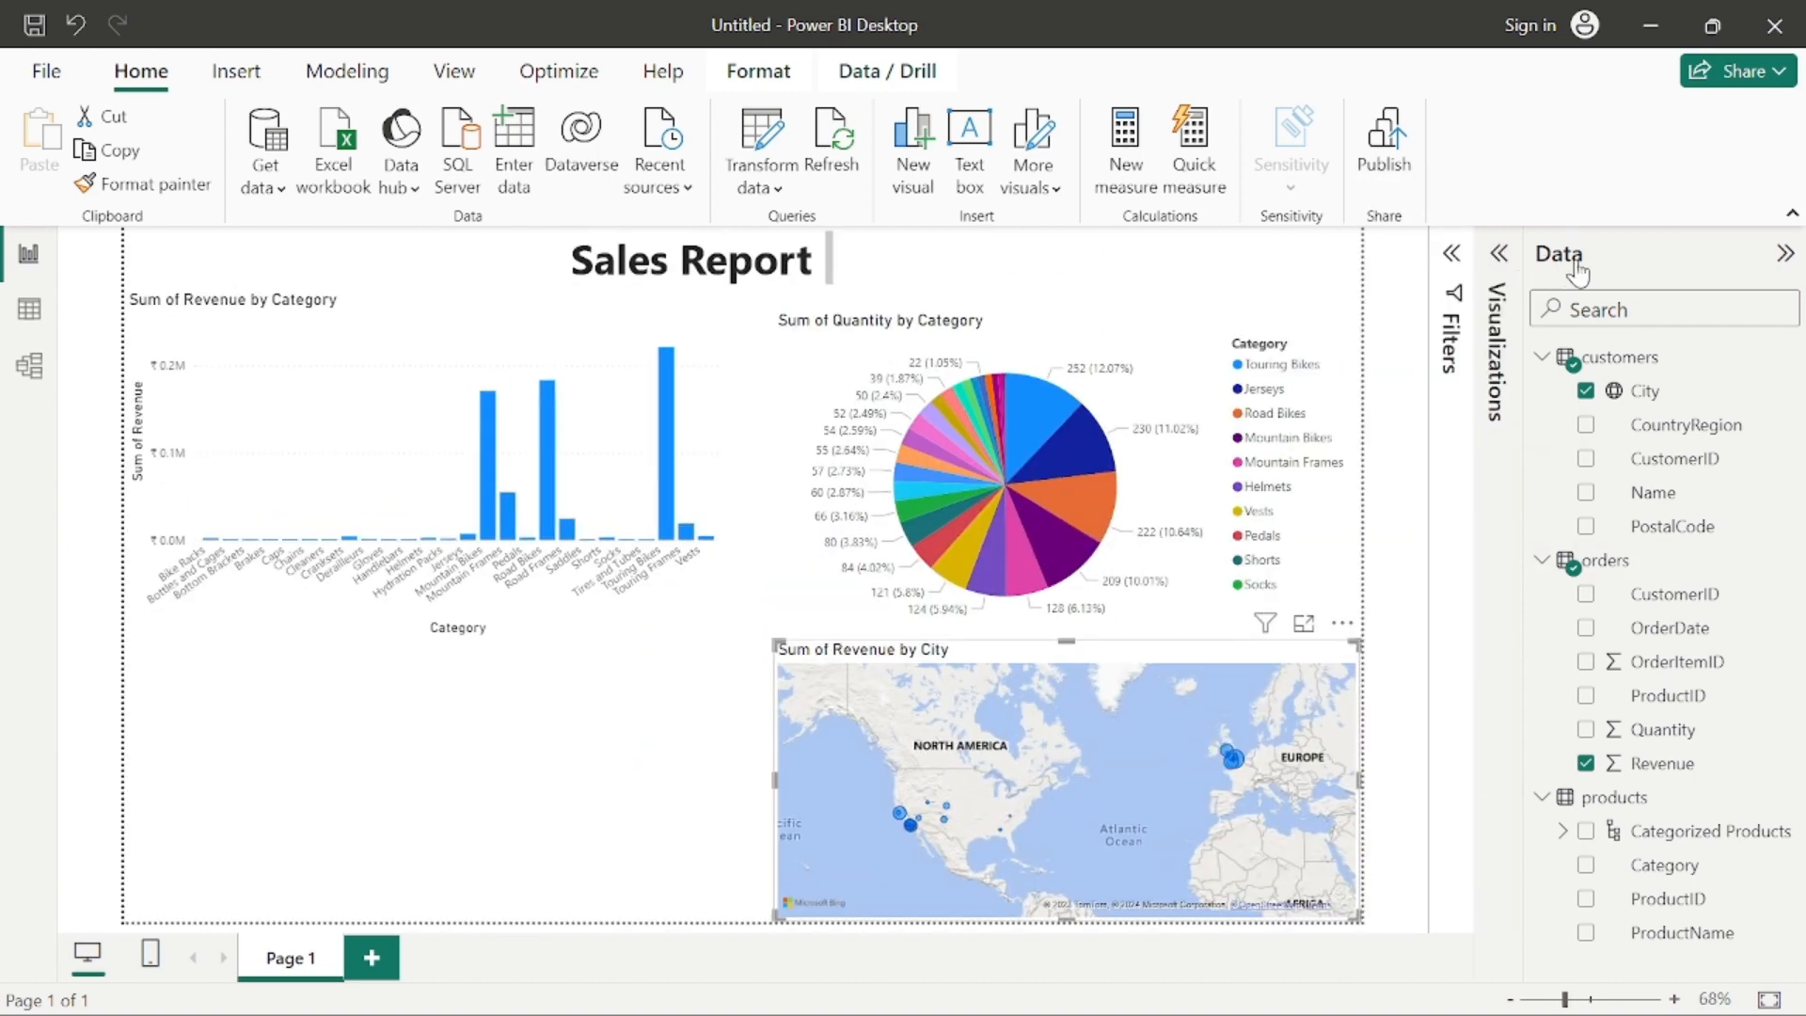
click(1783, 256)
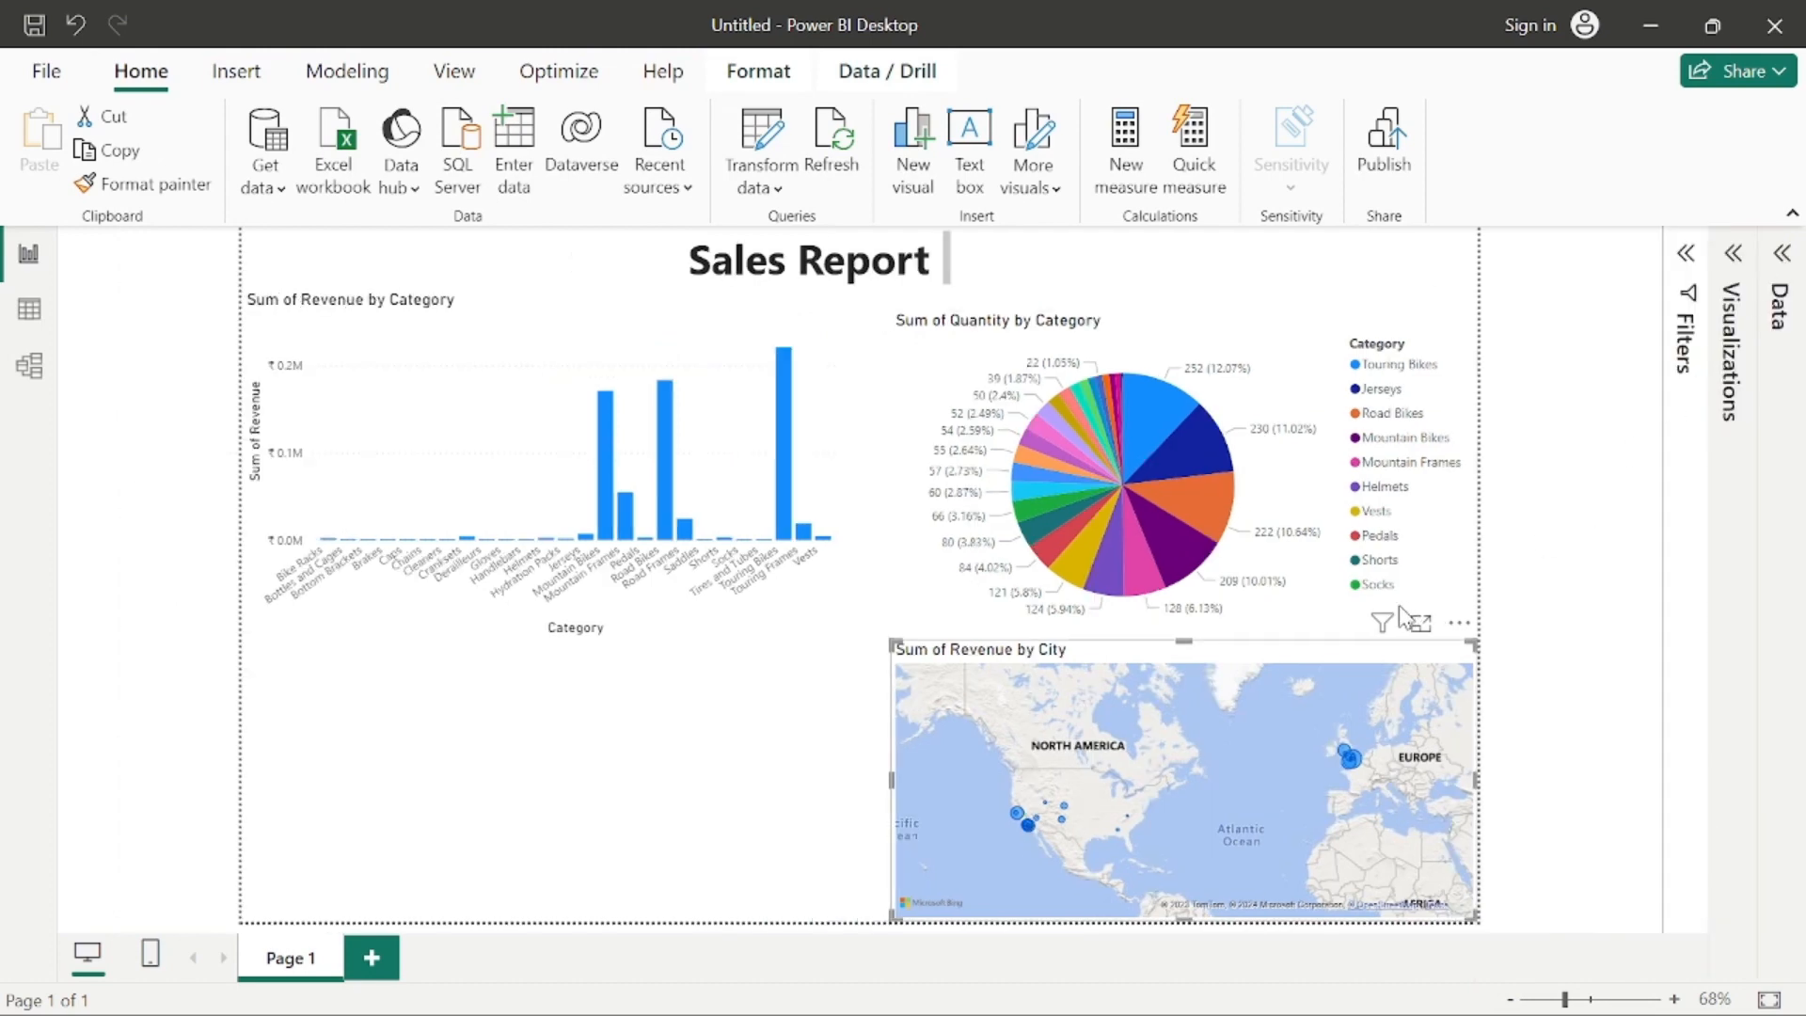
Step: Shrink the revenue by category chart and shift it towards the page's centre, moving the pie chart slightly left
drag(647, 532, 649, 565)
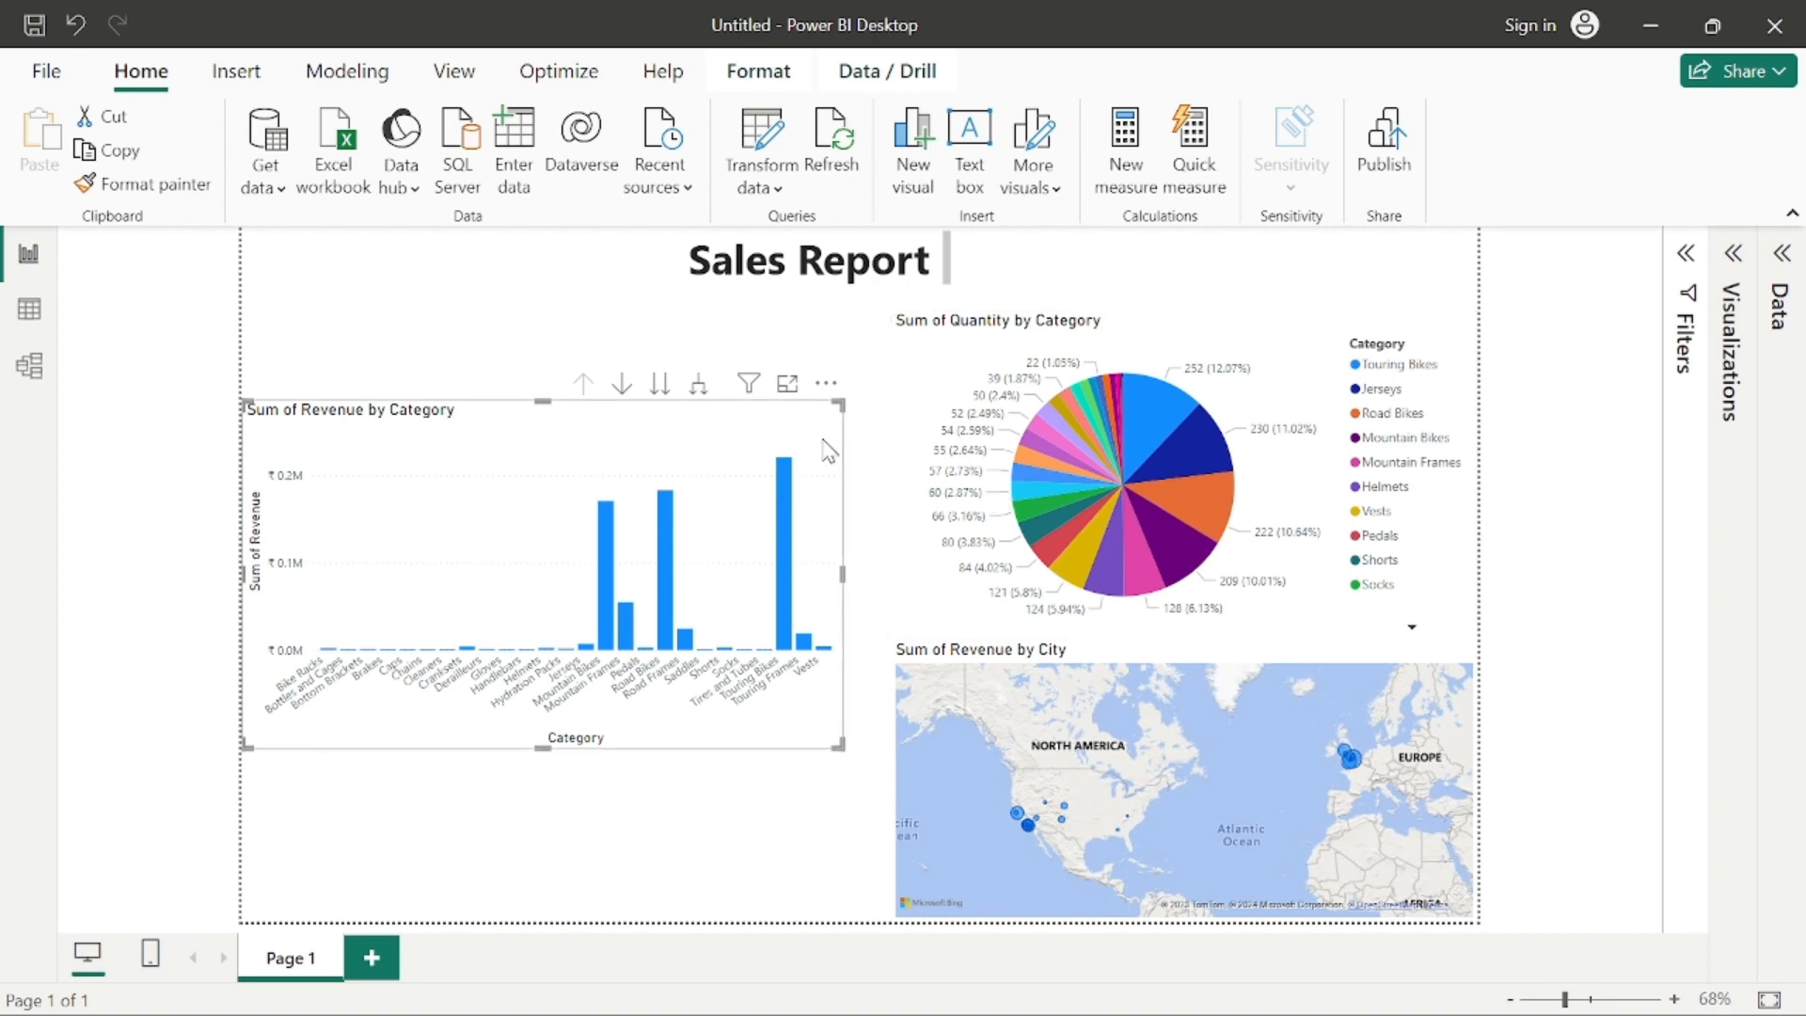
drag(837, 406, 612, 602)
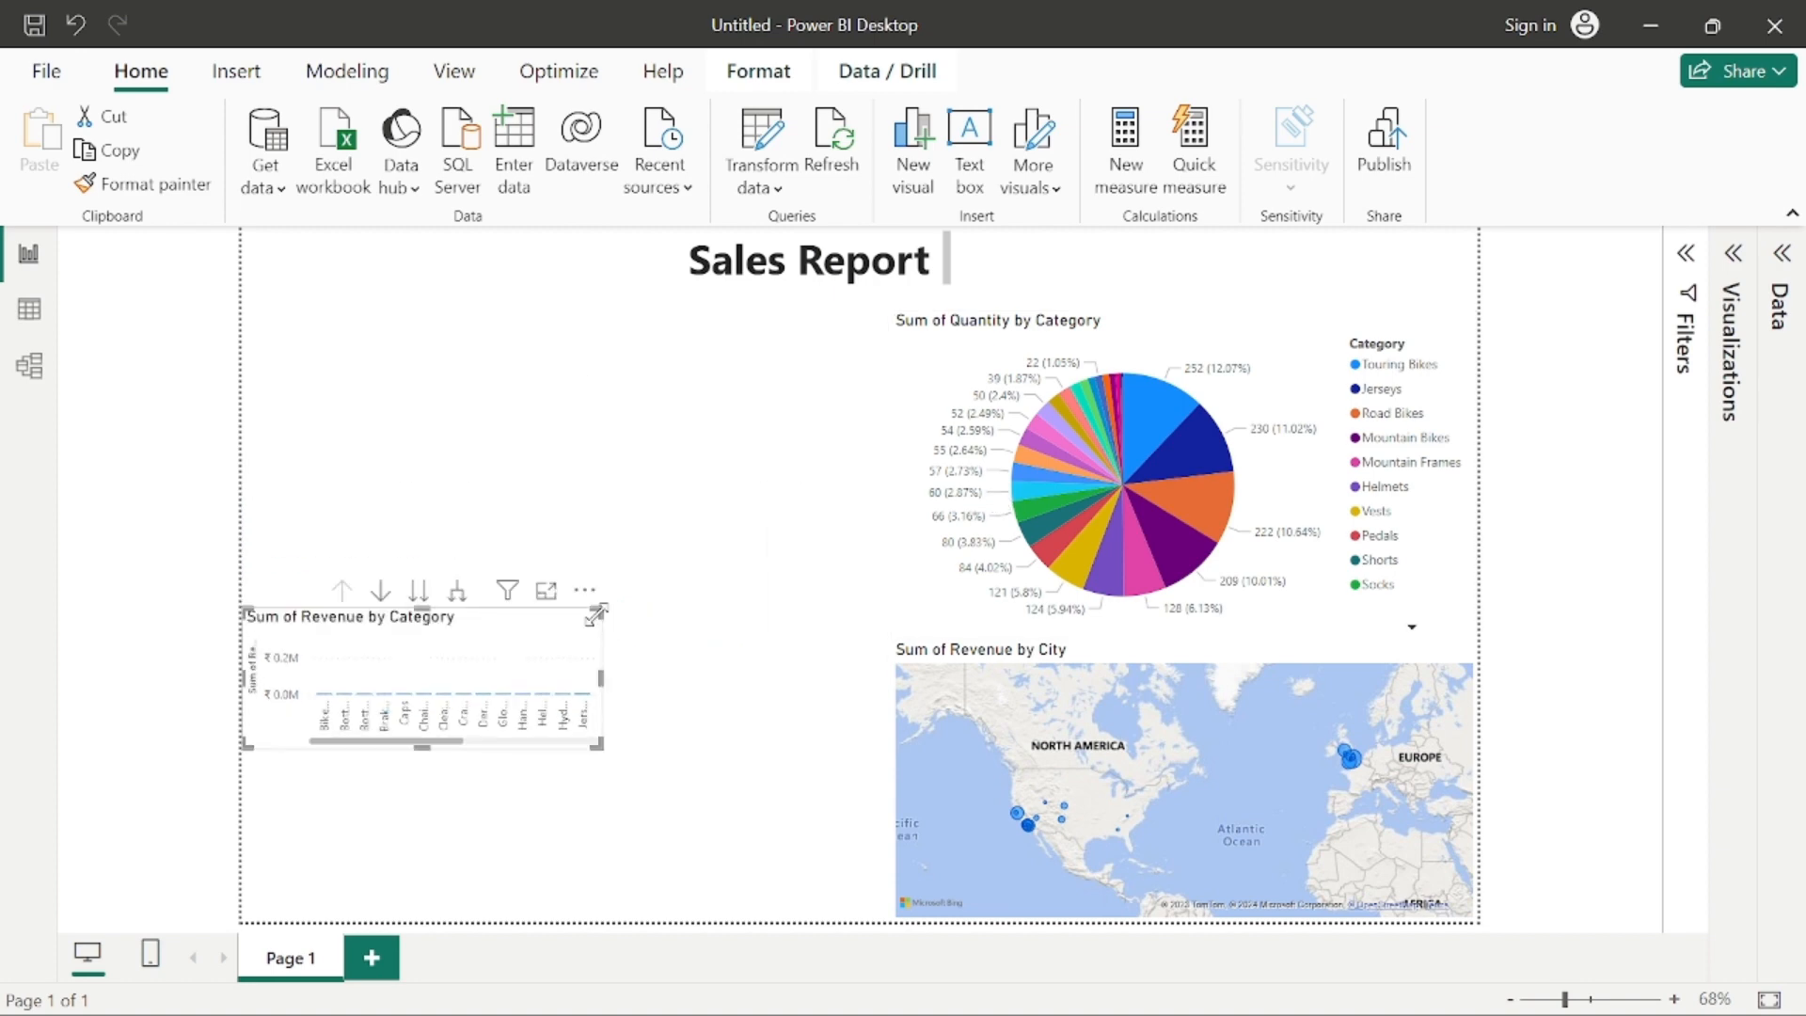
mouse_move(1100, 466)
mouse_down()
mouse_move(536, 475)
mouse_move(1101, 475)
mouse_up()
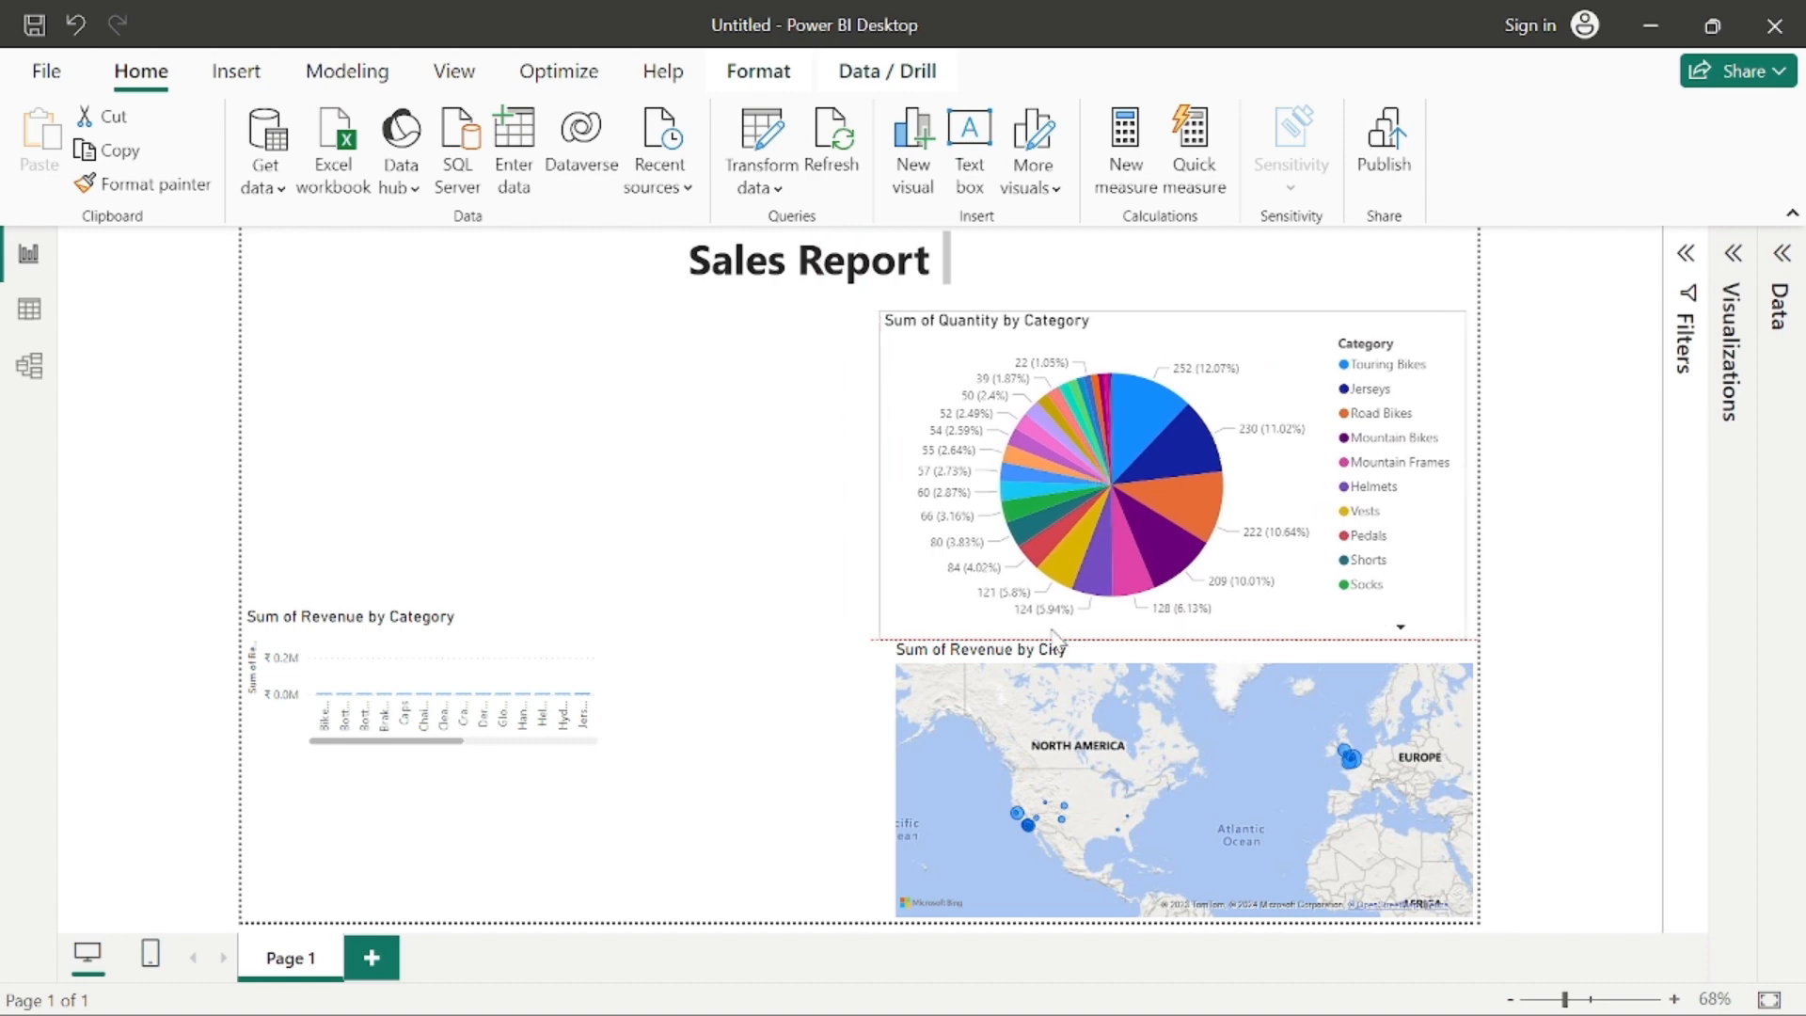
drag(1054, 636, 1054, 640)
drag(532, 685, 766, 440)
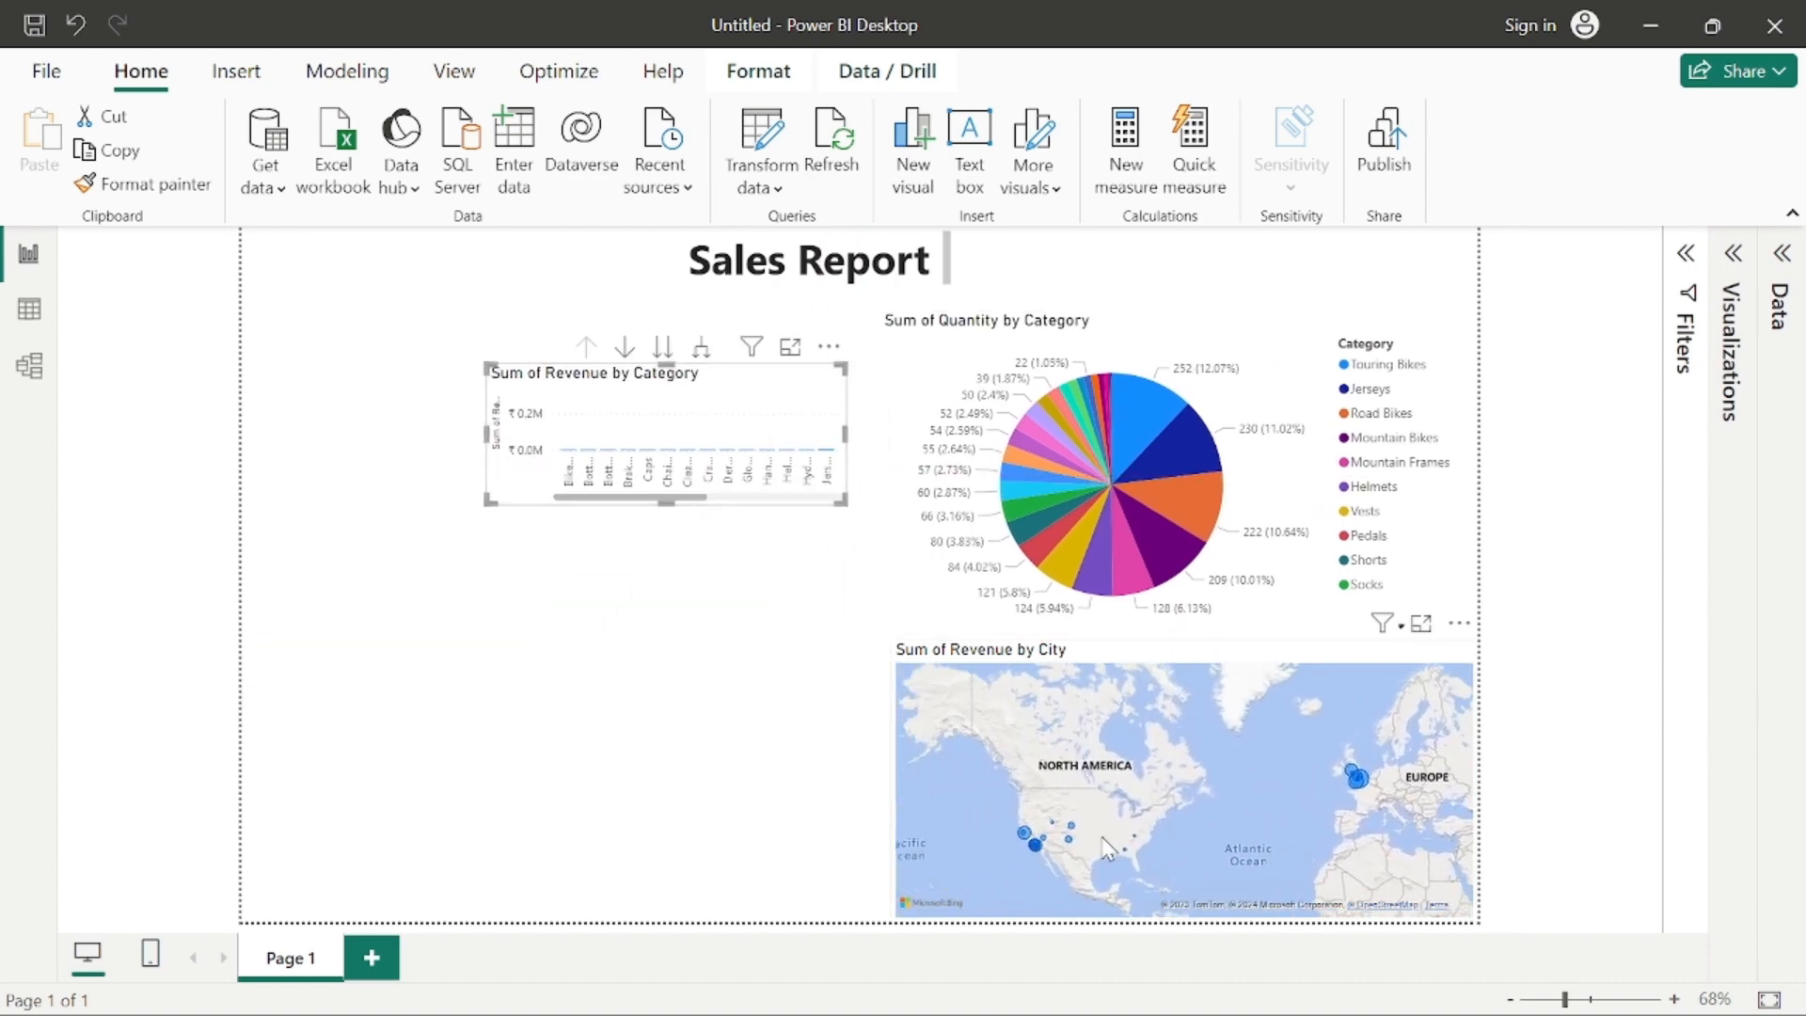
Step: Rearrange the visuals with the map on the left, the pie chart at lower right and the widened revenue column chart above it
click(1138, 832)
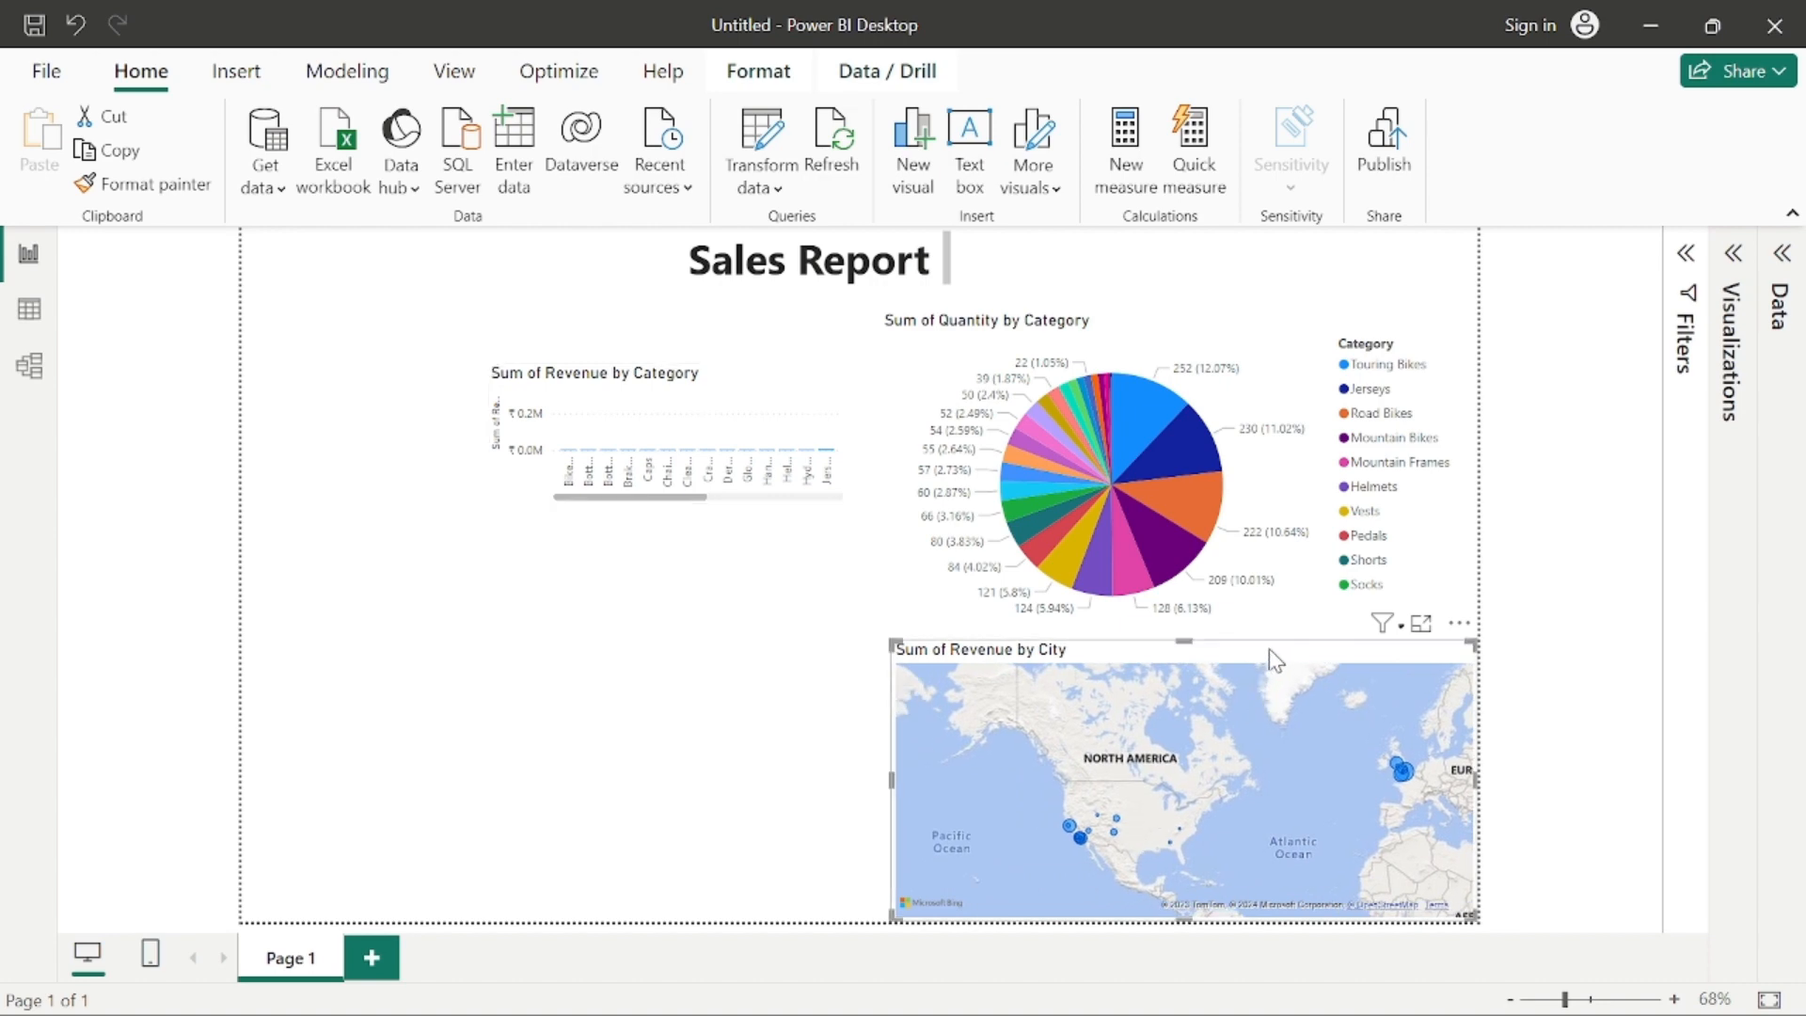
drag(1247, 727, 595, 562)
drag(1094, 496, 1110, 772)
drag(738, 443, 1345, 538)
drag(1137, 470, 908, 359)
click(835, 386)
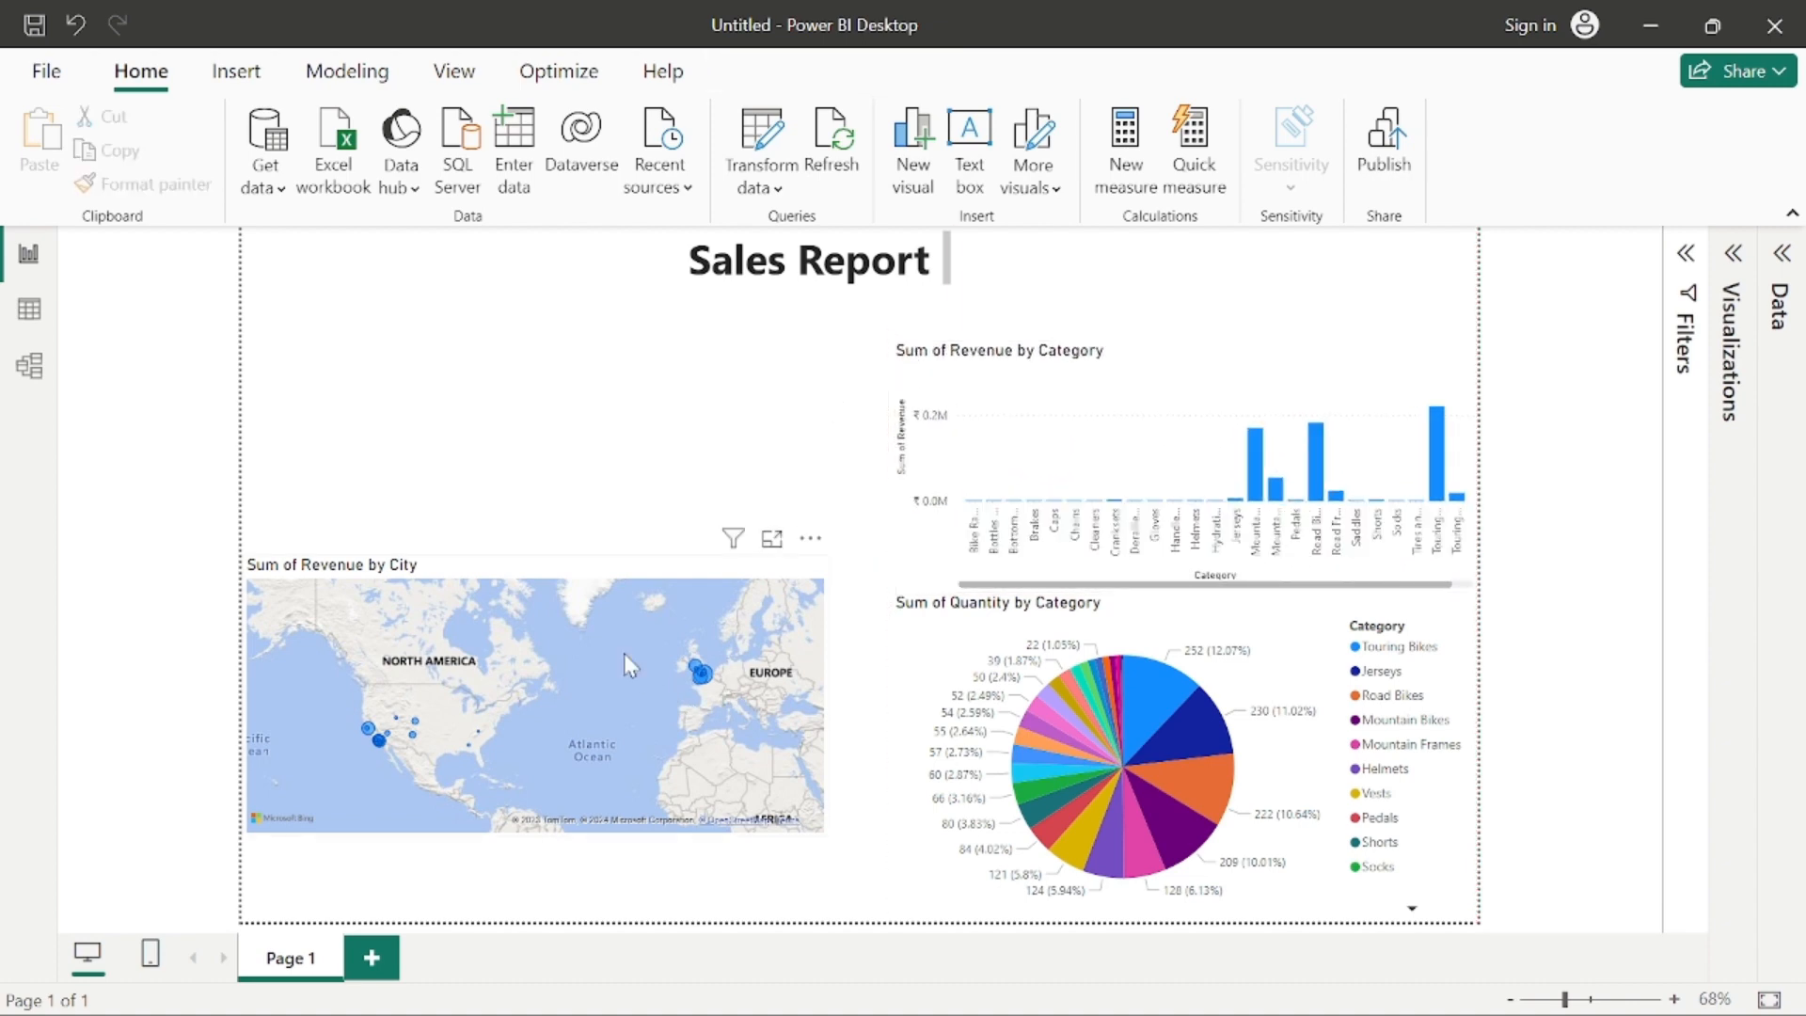
Step: Move the revenue by city map up below the title and enlarge it to fill the page's left half
drag(569, 570, 567, 351)
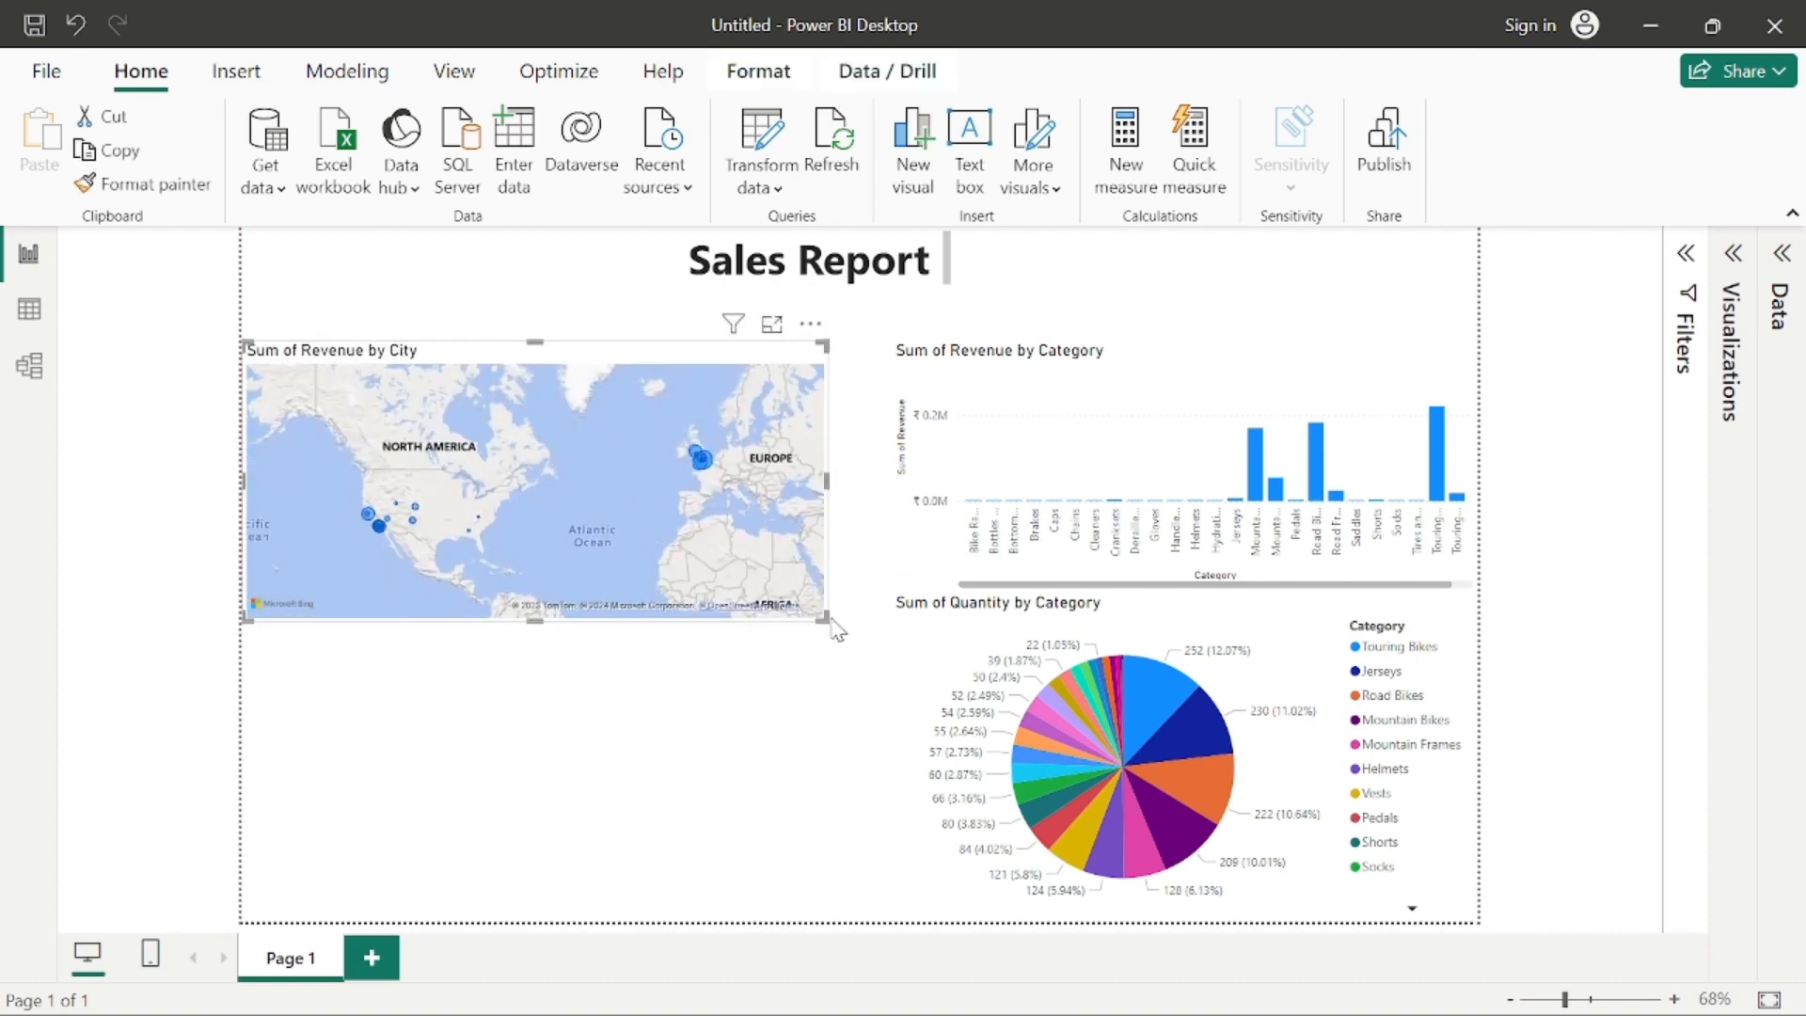
drag(834, 631, 890, 928)
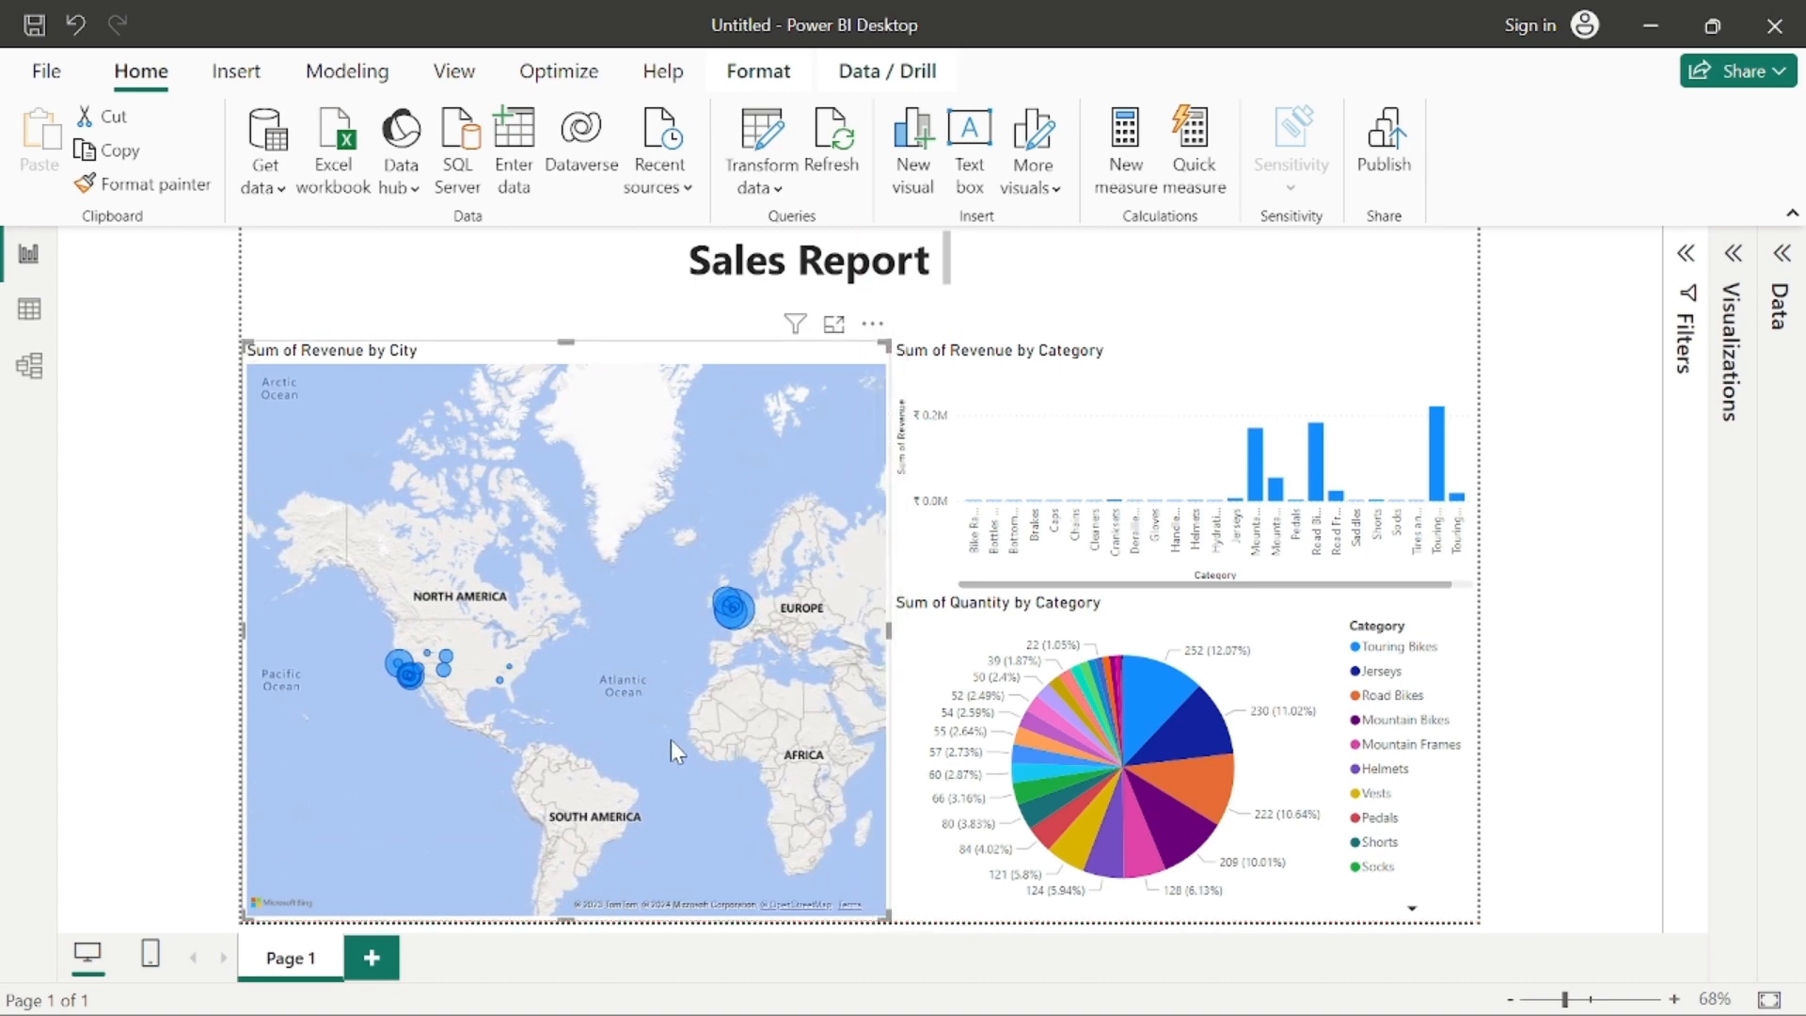
Step: Pan and zoom the map to southern England to examine the revenue bubbles of the cities around London
drag(730, 724, 655, 651)
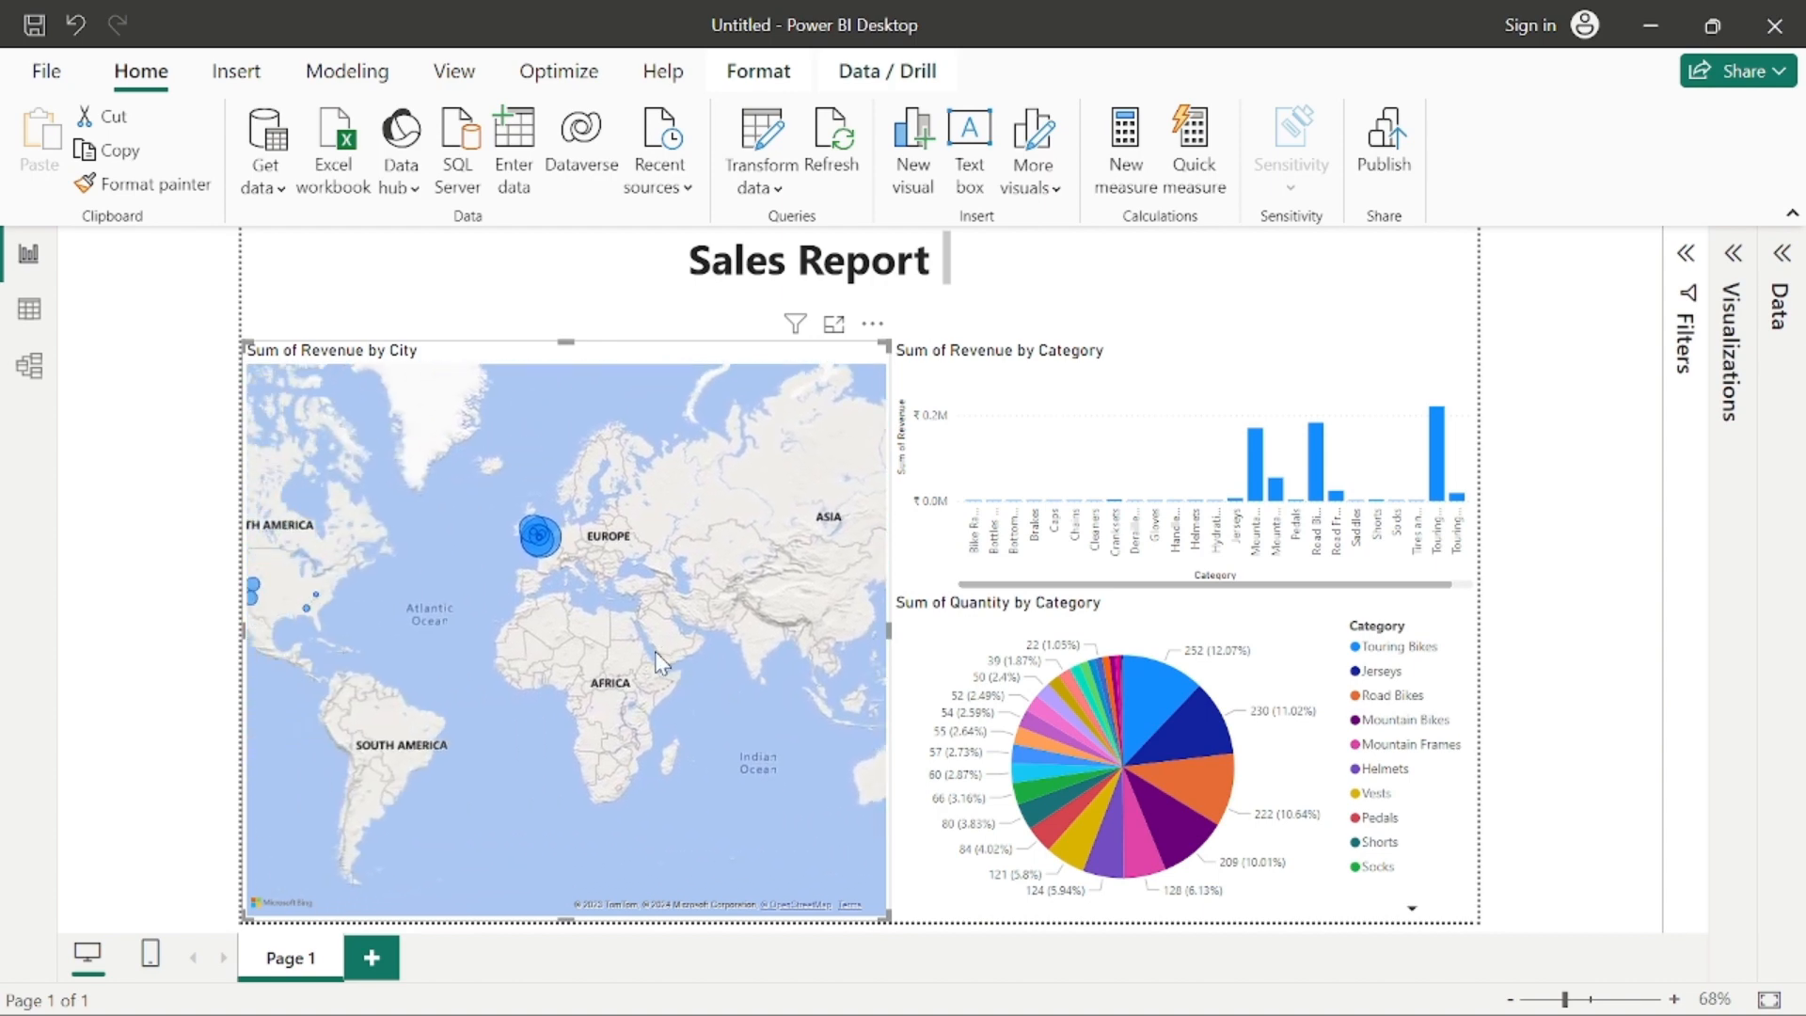
drag(496, 632, 606, 637)
scroll(606, 637, up, 6)
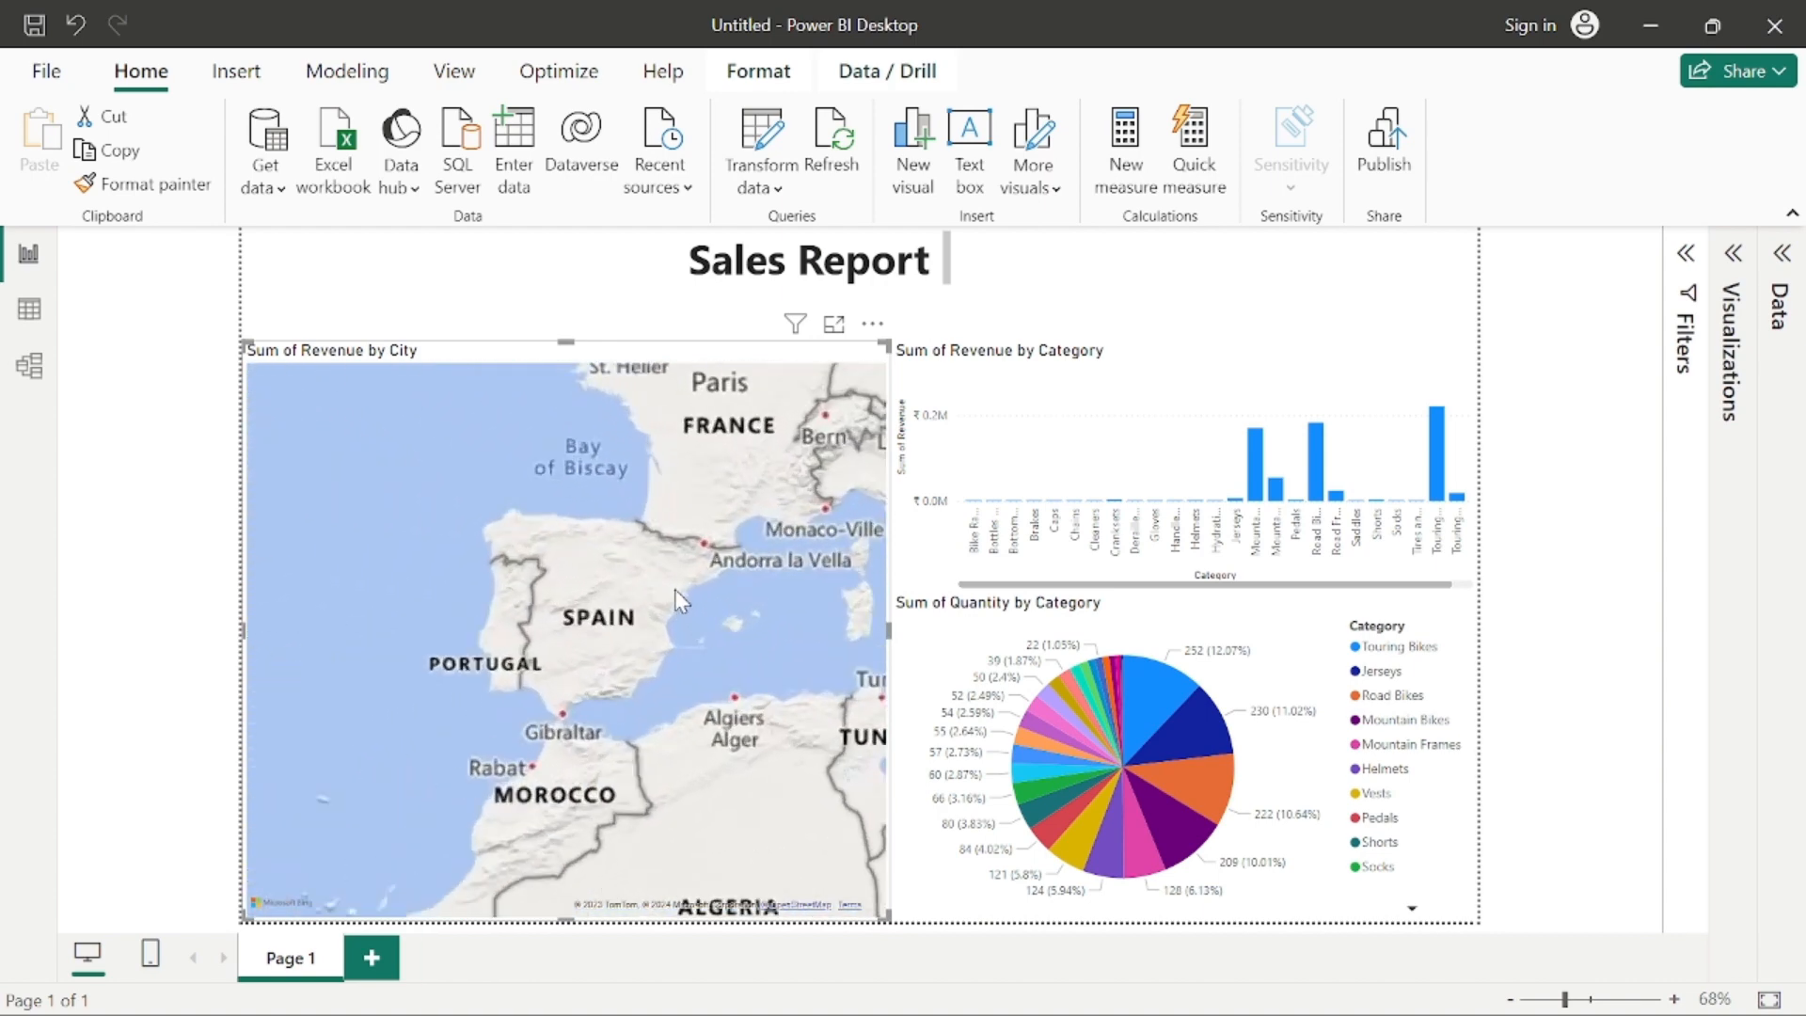
scroll(623, 664, up, 4)
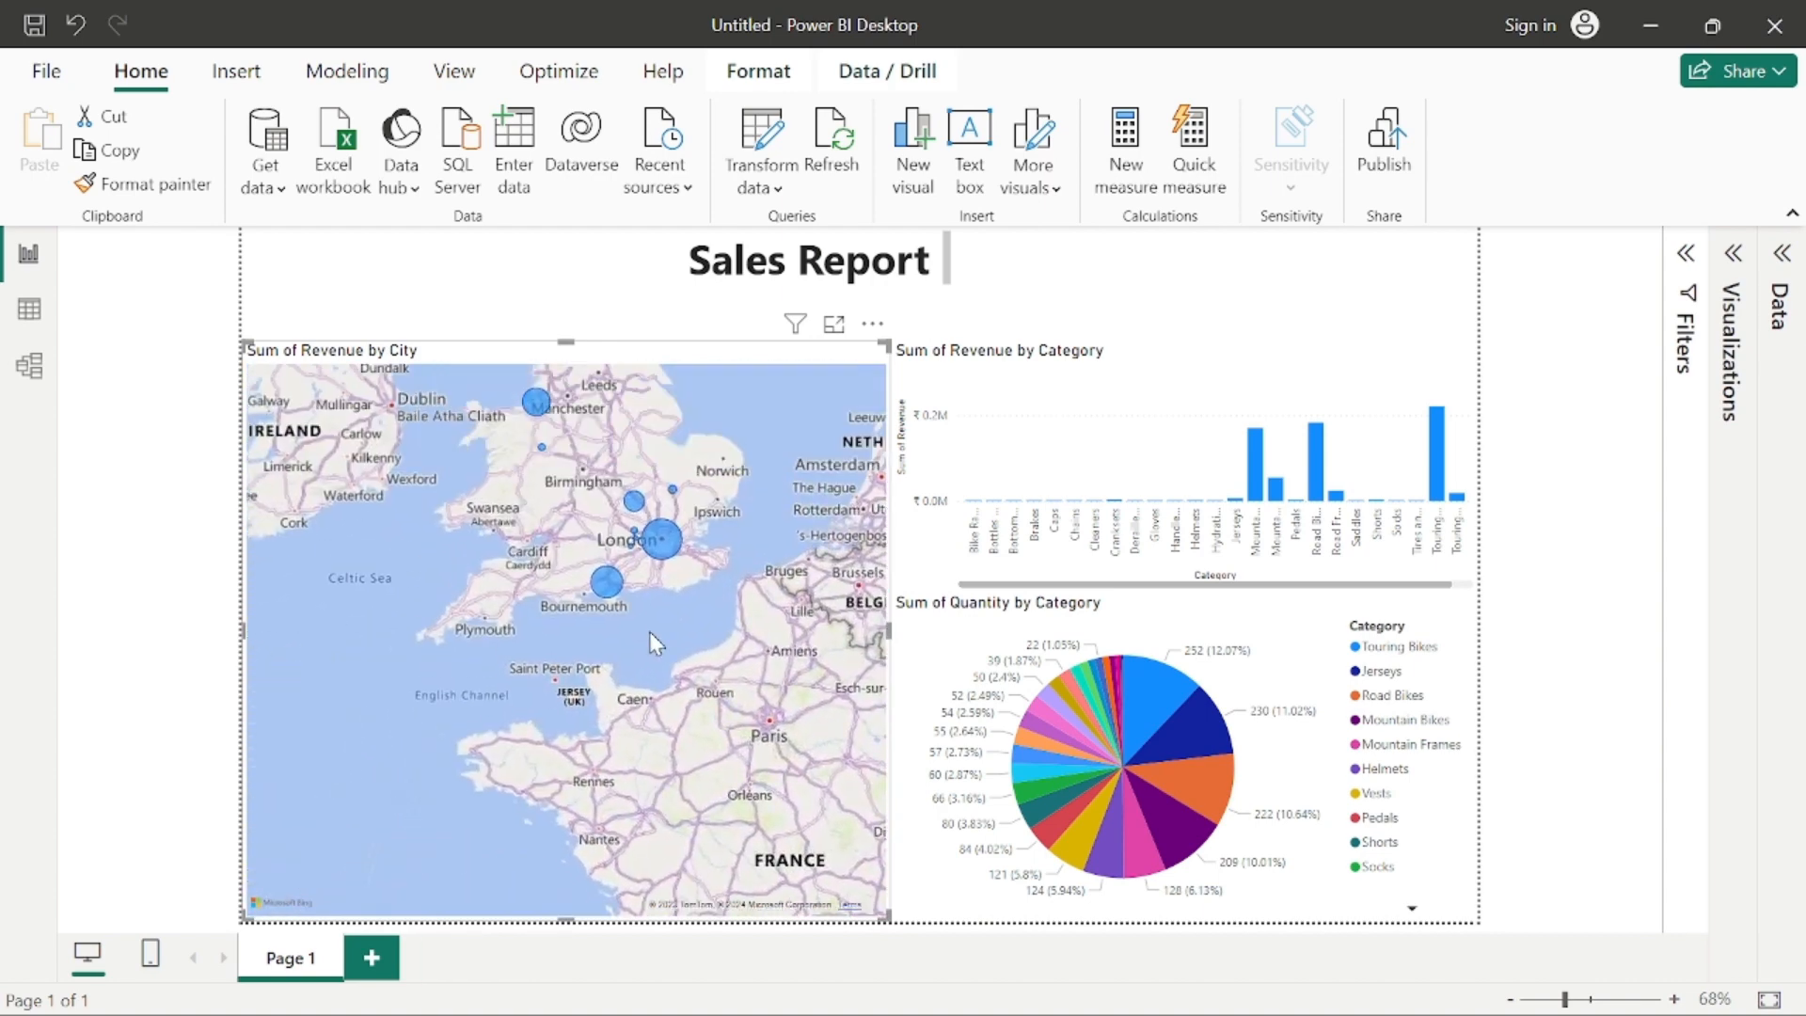
Step: Cross-highlight the category charts from individual UK and US city bubbles on the revenue map, inspect Abingdon's bubble, and clear the selection
click(664, 547)
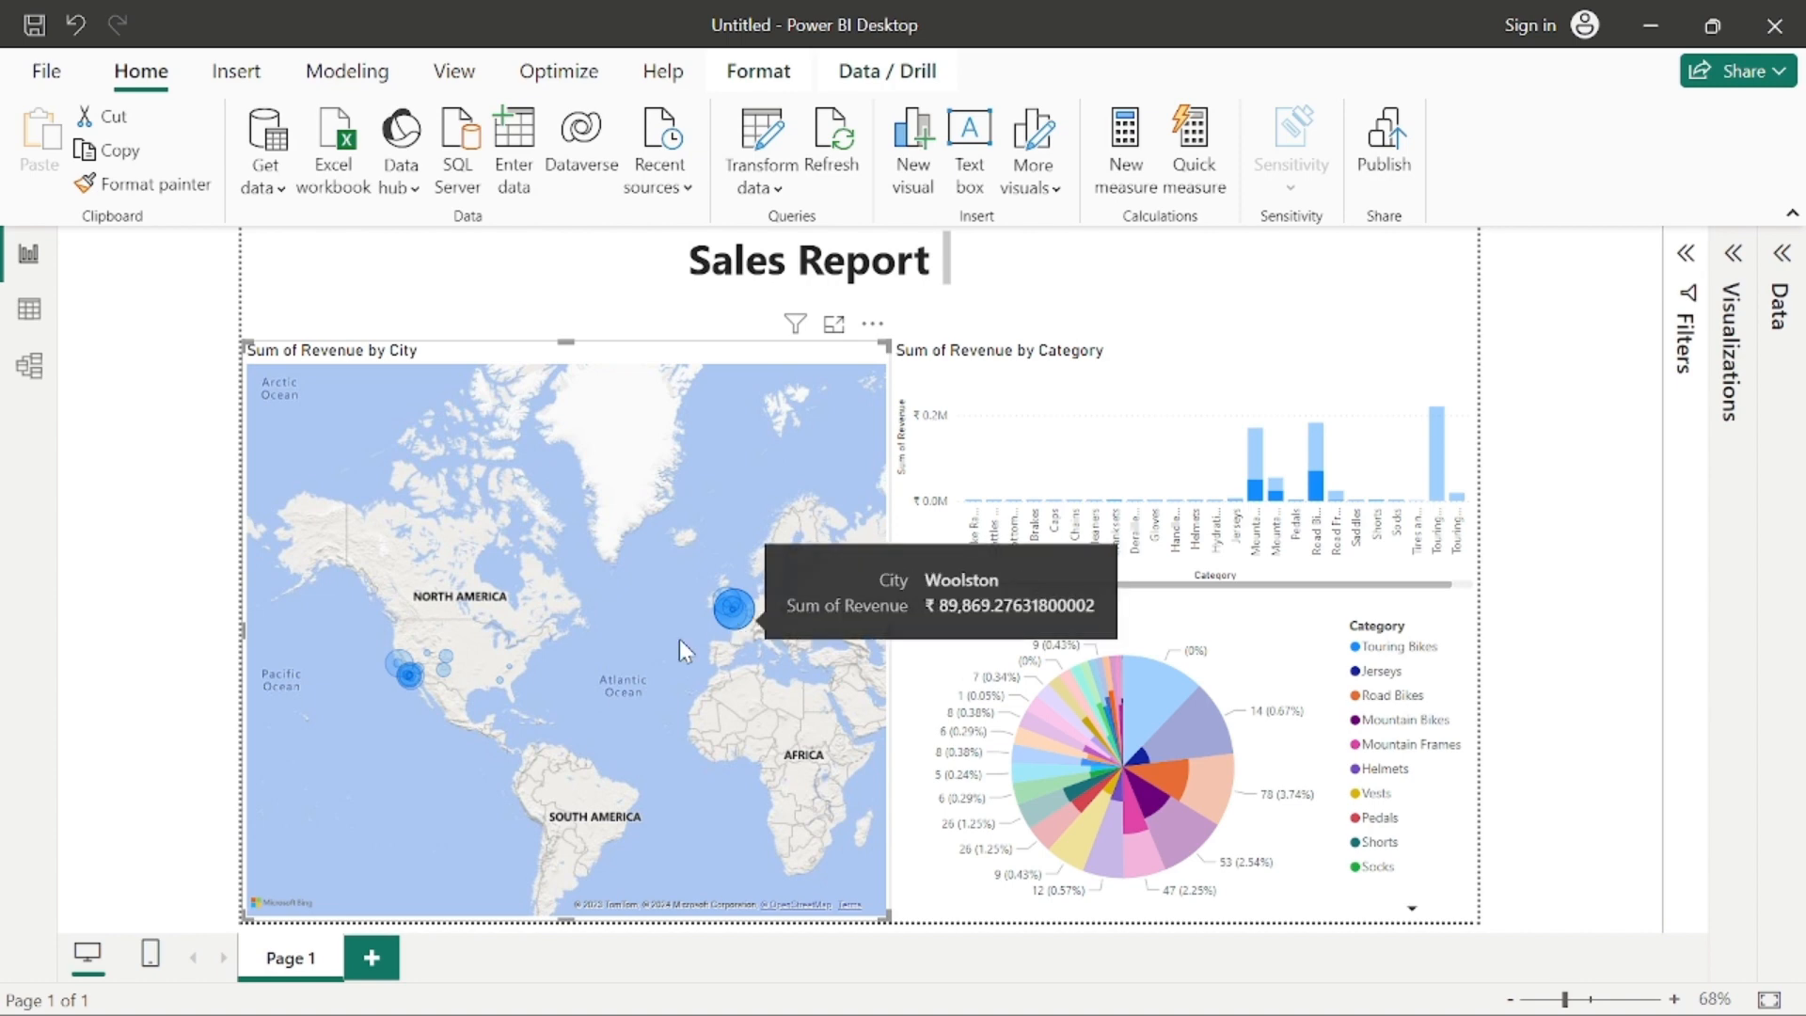
click(735, 611)
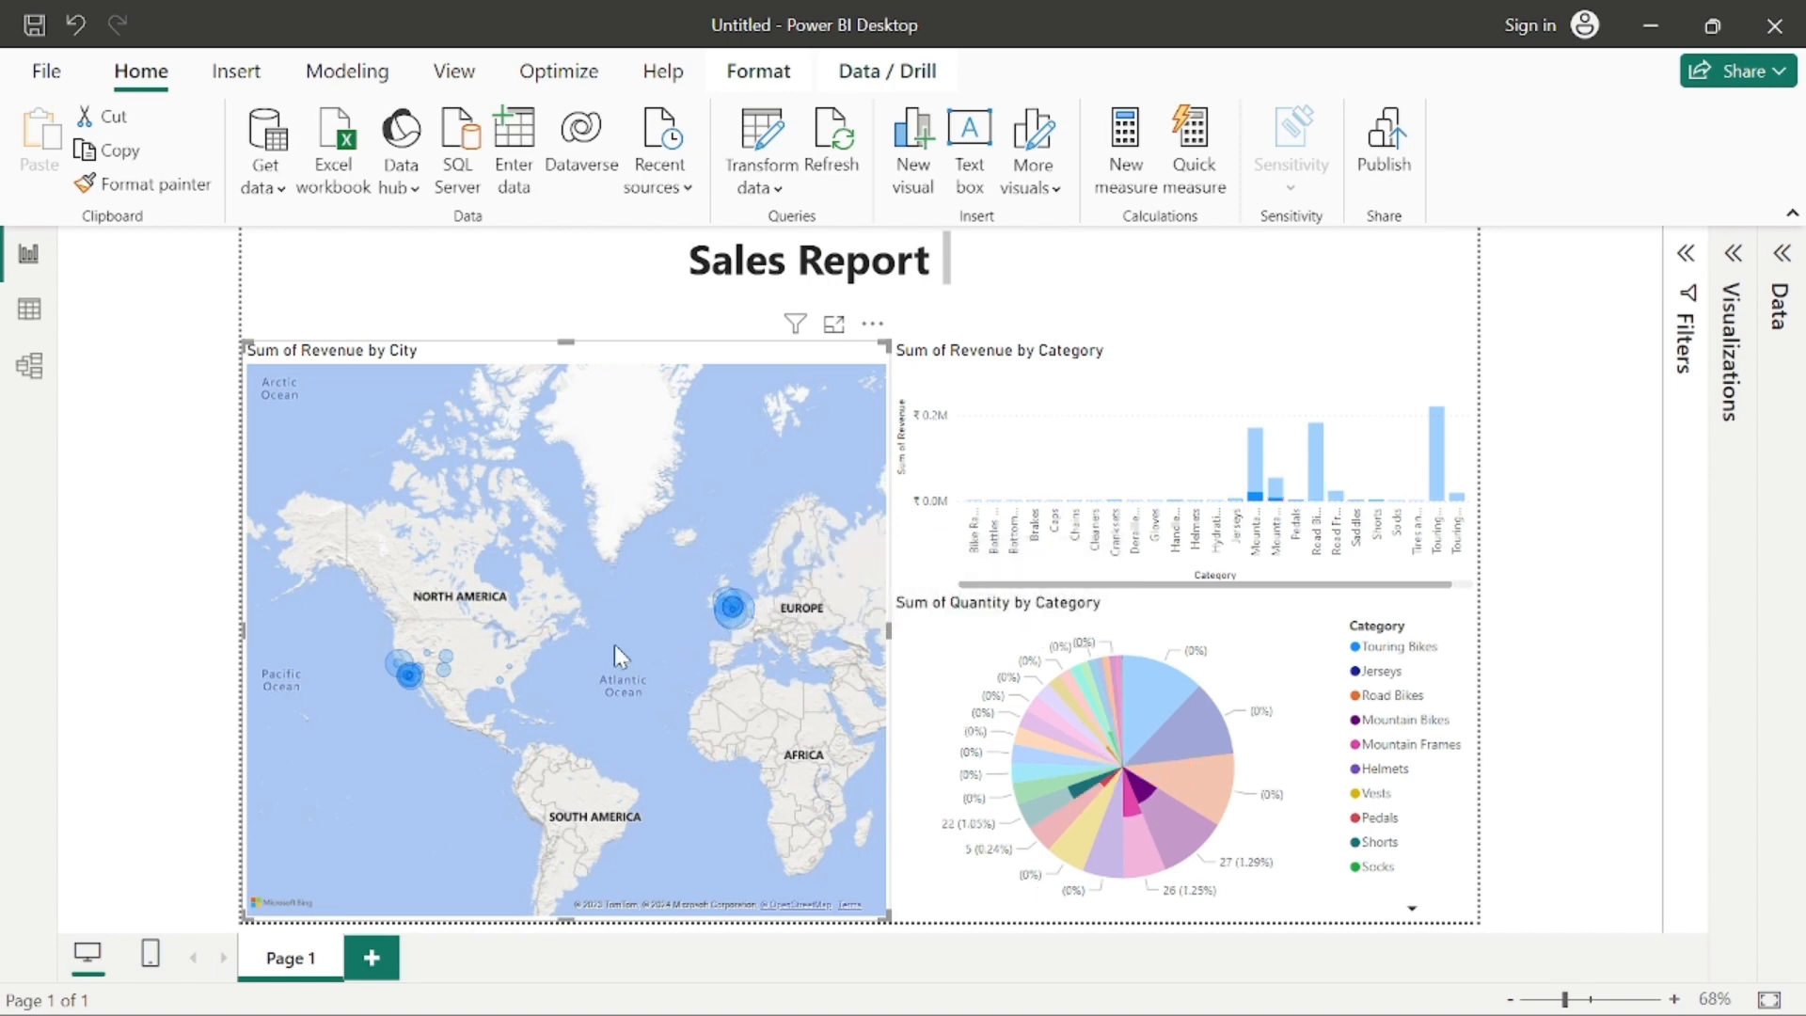
click(509, 676)
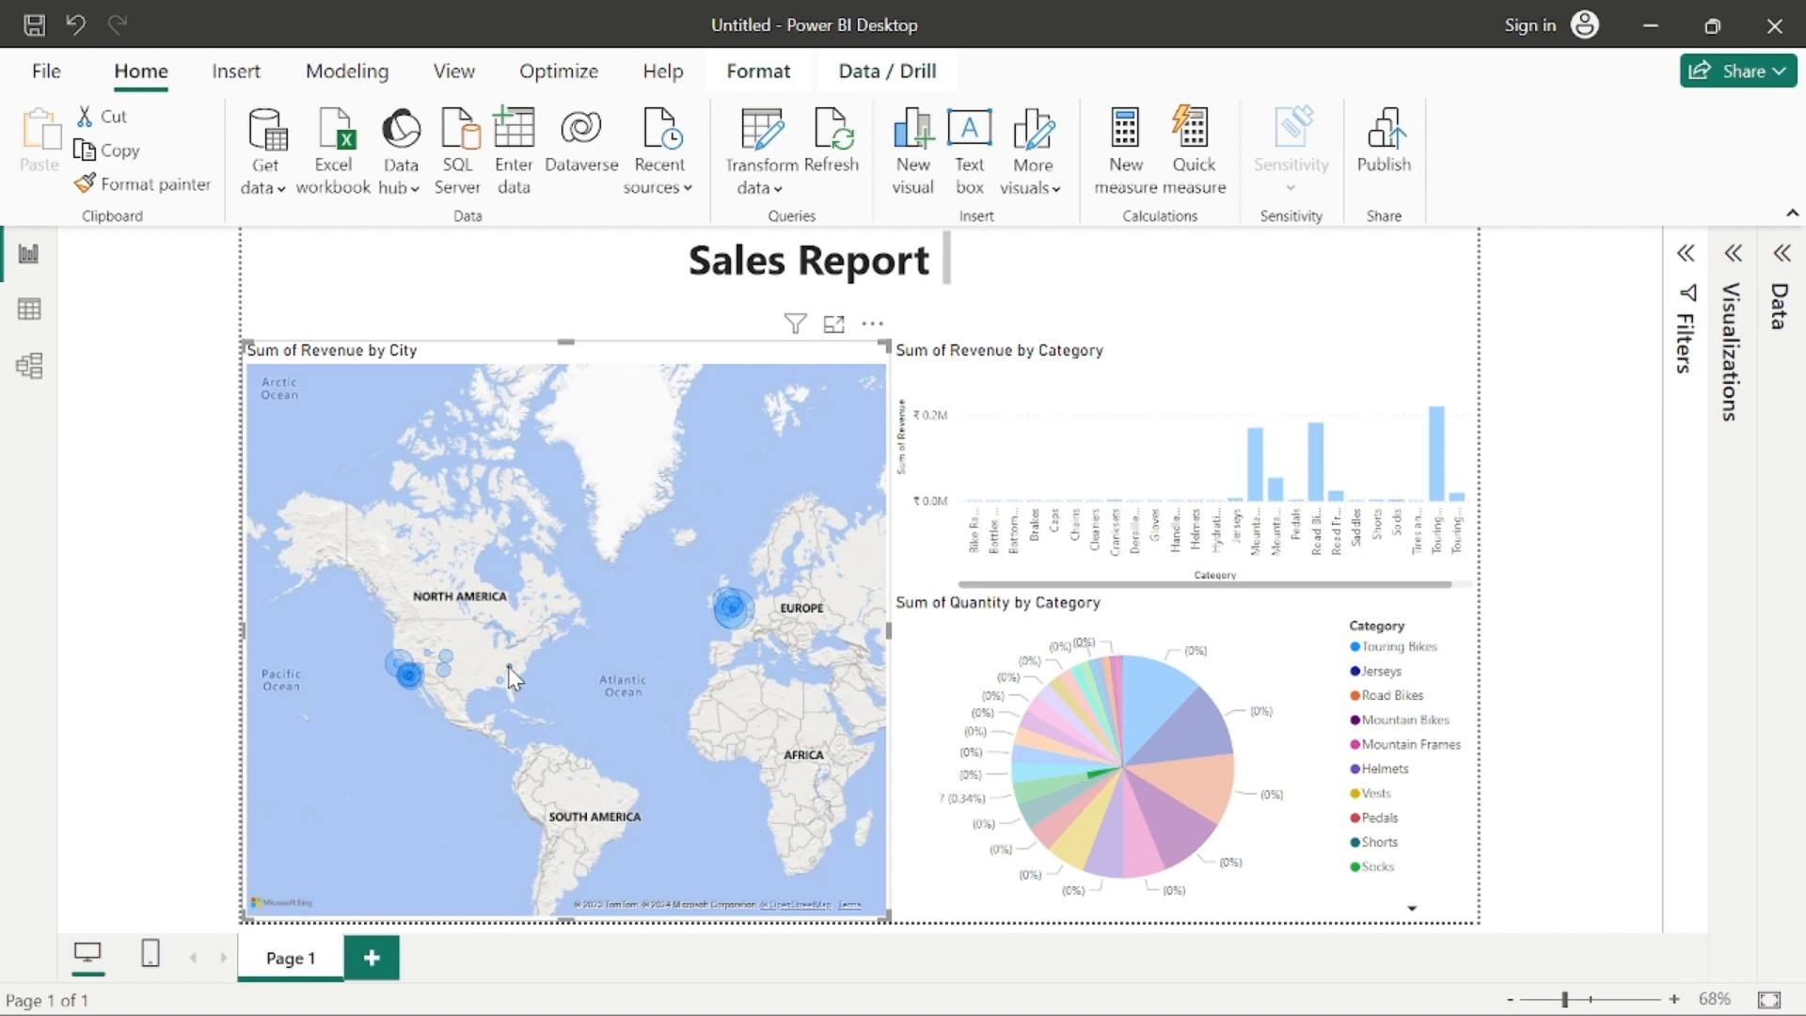
scroll(568, 658, up, 5)
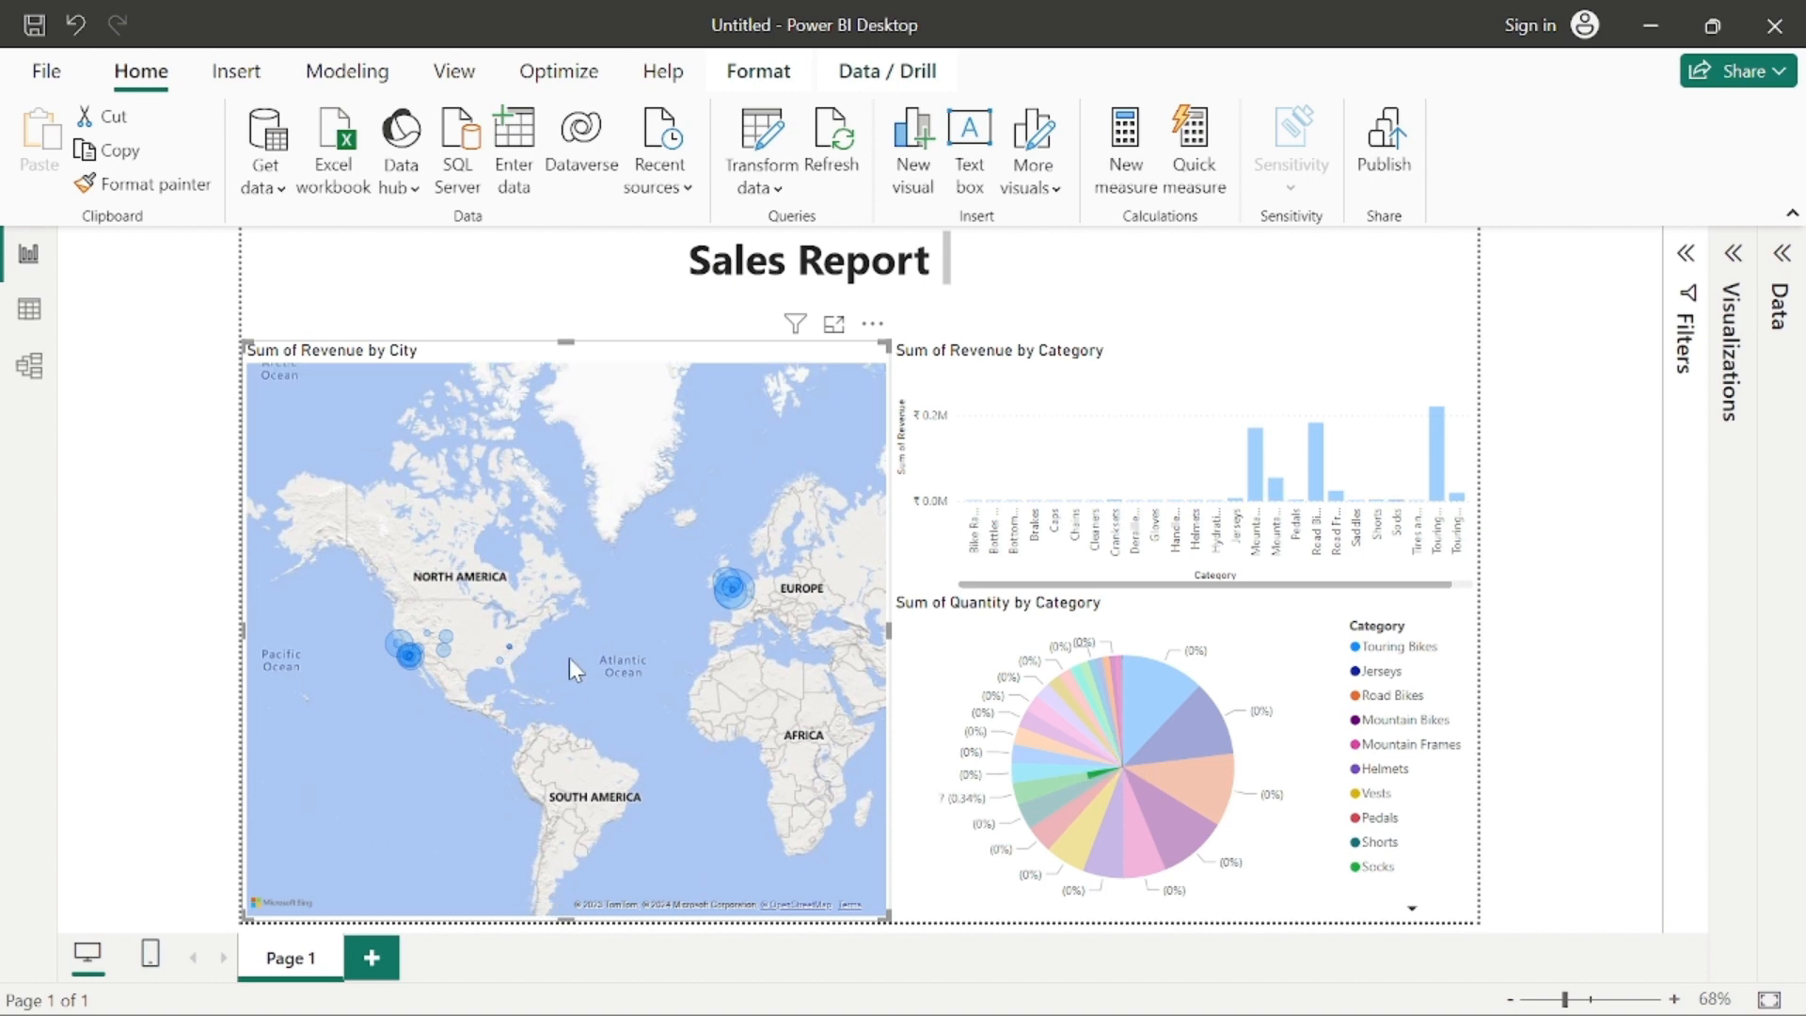
drag(412, 578, 517, 664)
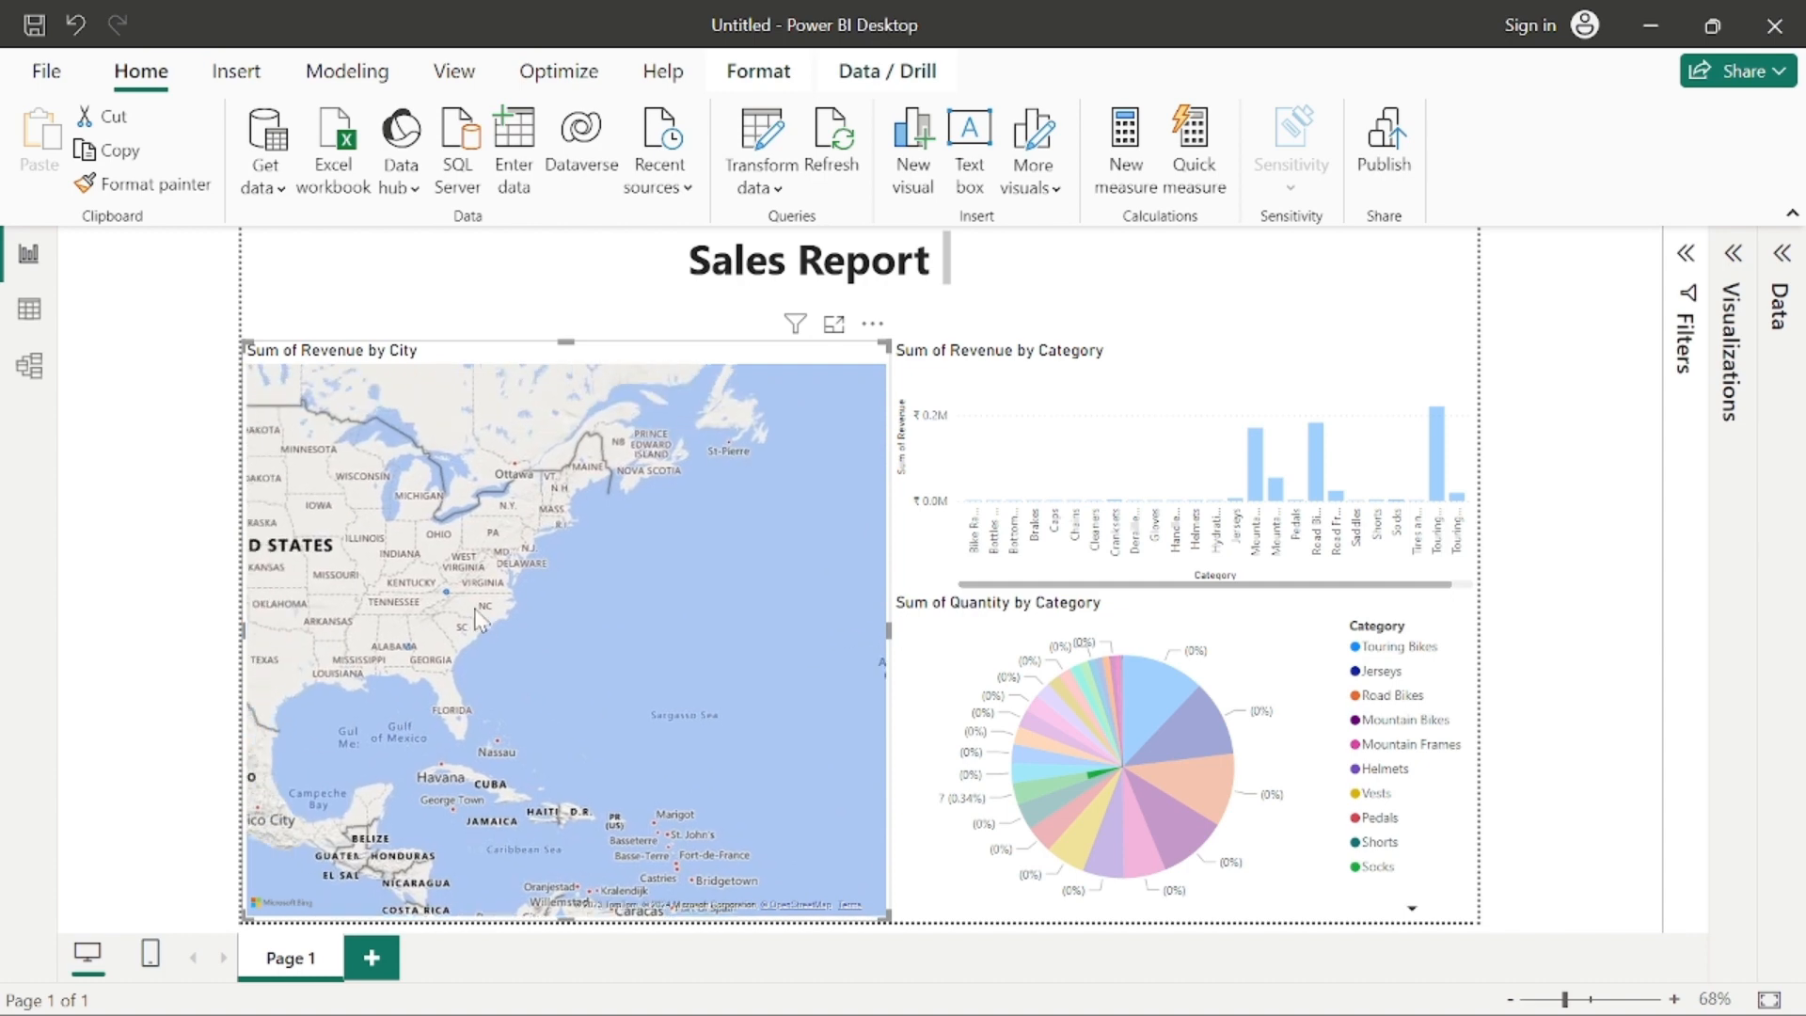
mouse_move(445, 596)
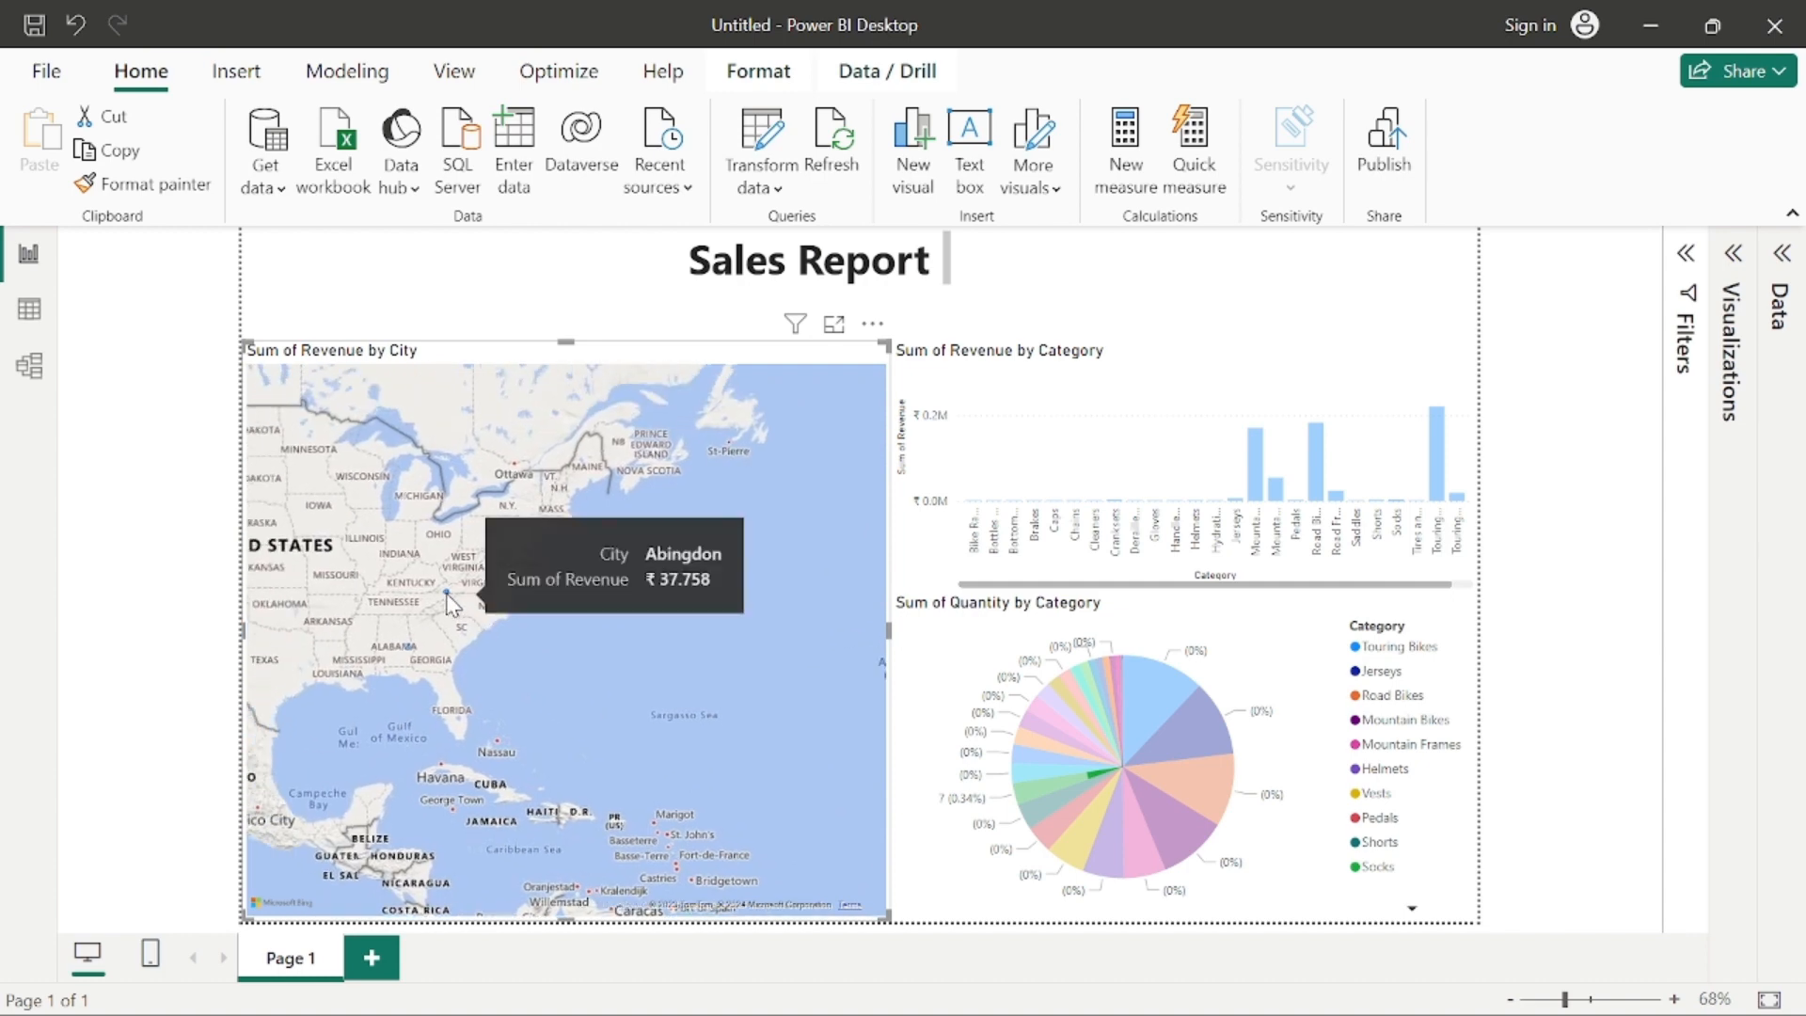
scroll(499, 642, down, 5)
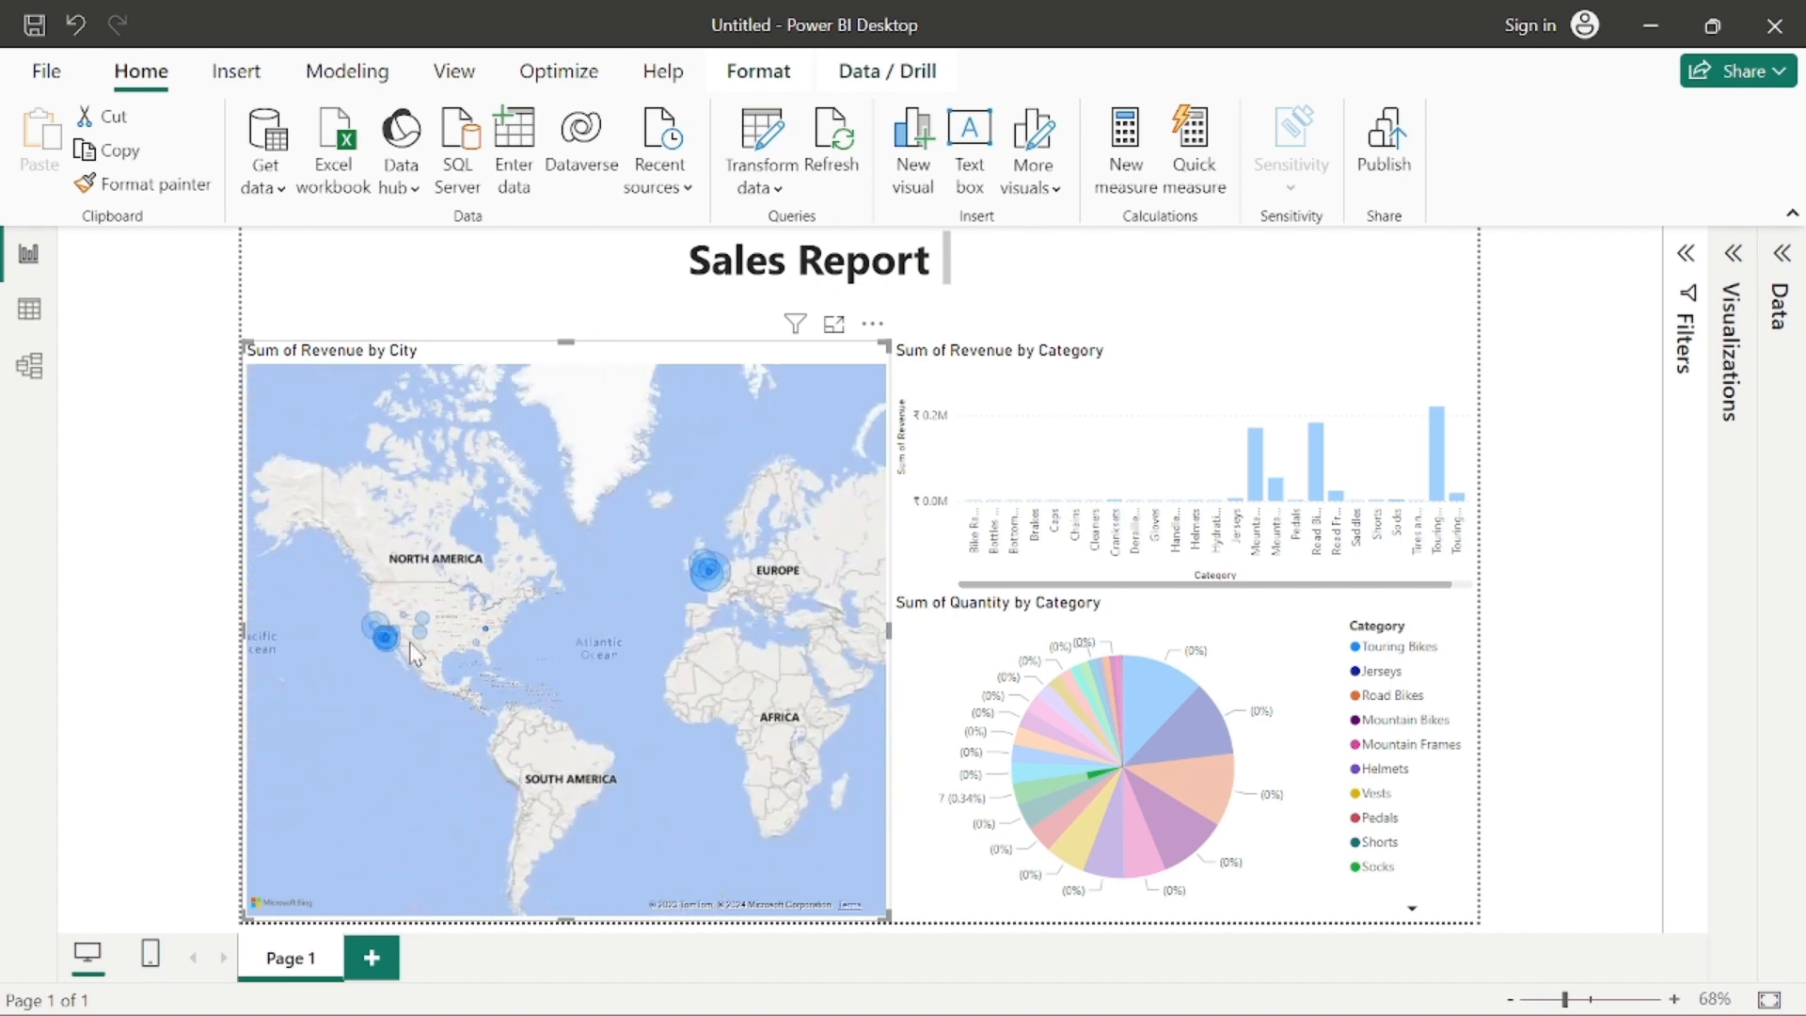
click(381, 643)
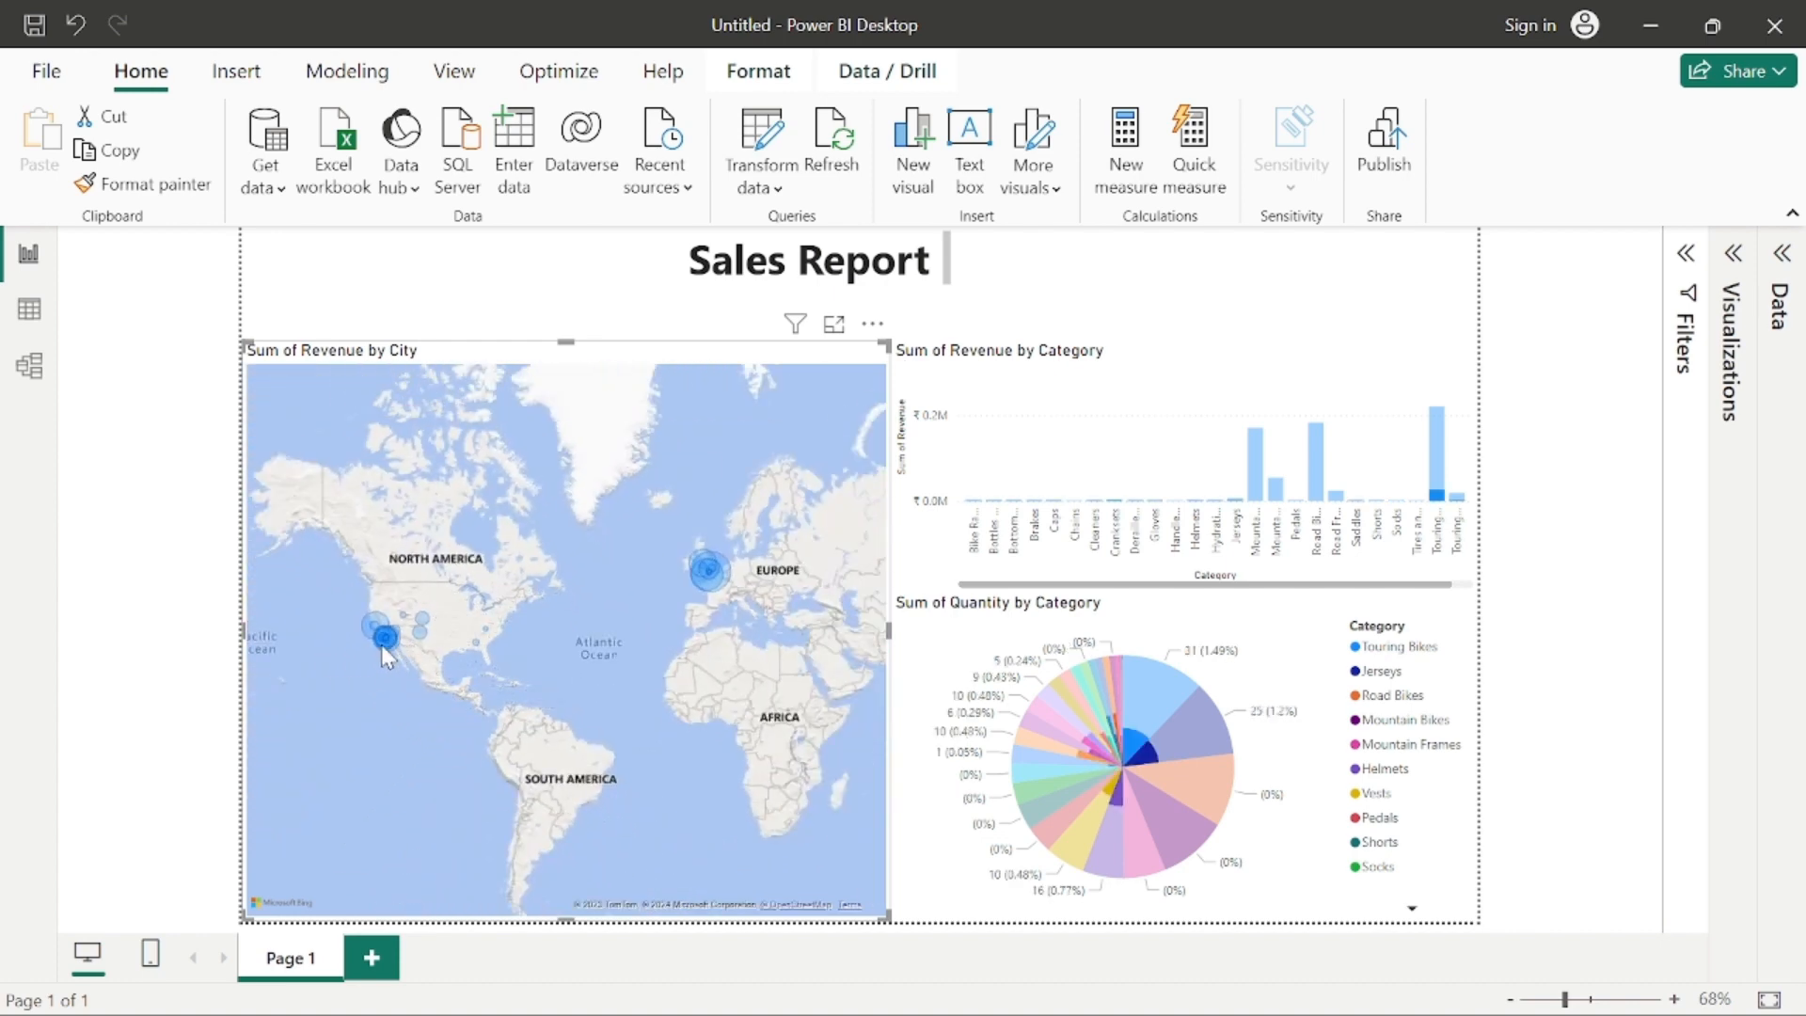
click(630, 588)
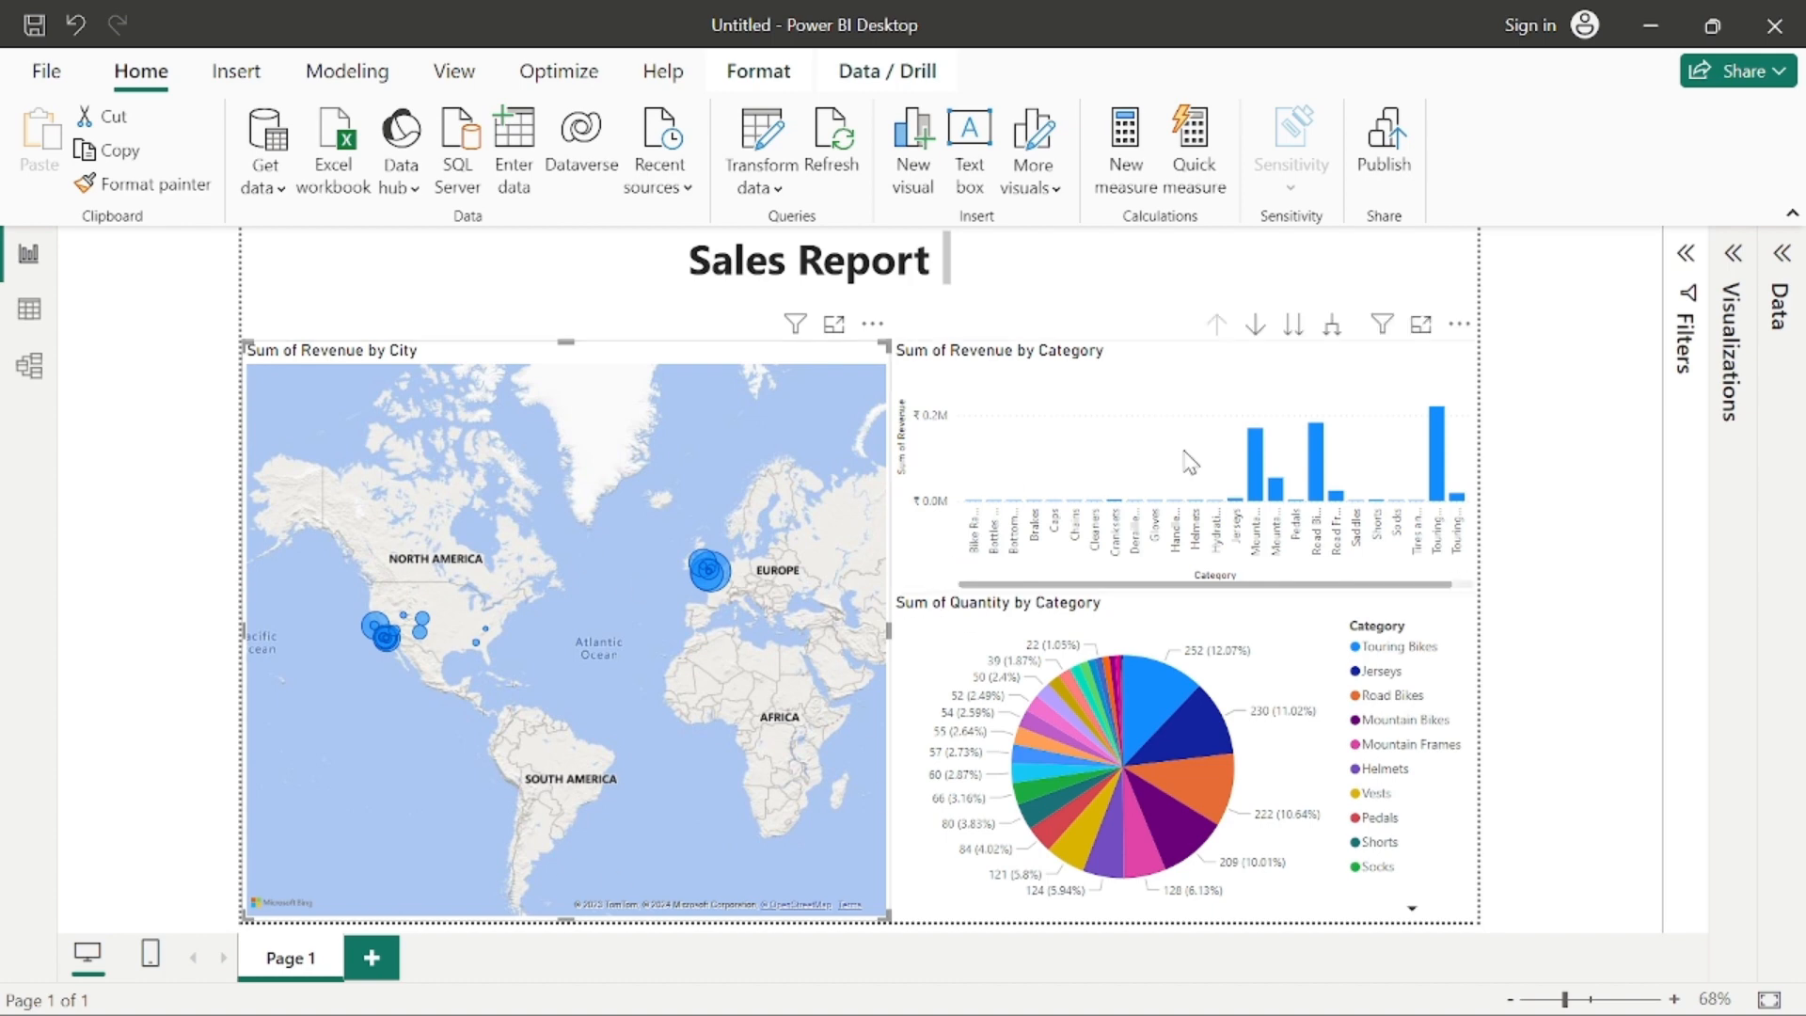
Step: Explore the revenue chart's hierarchy at the ProductName level and expanded to Category with ProductName, returning to Category each time
mouse_move(1161, 717)
click(1256, 325)
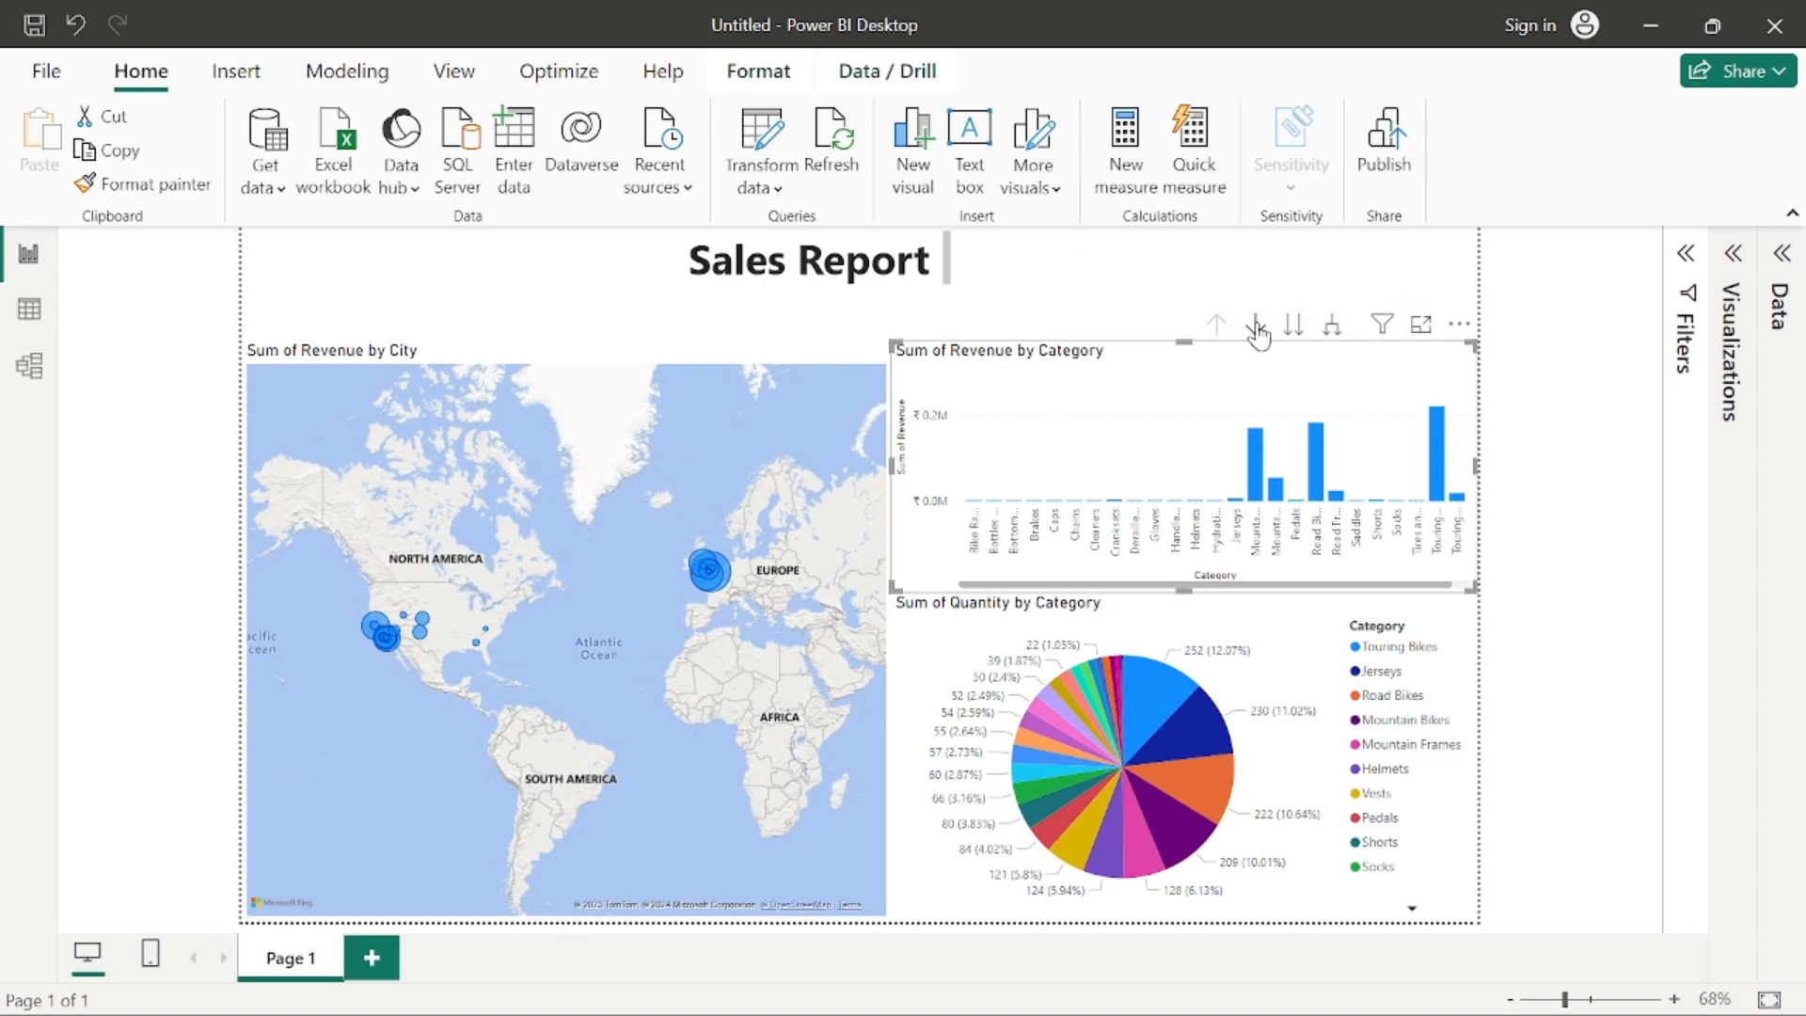
click(1293, 325)
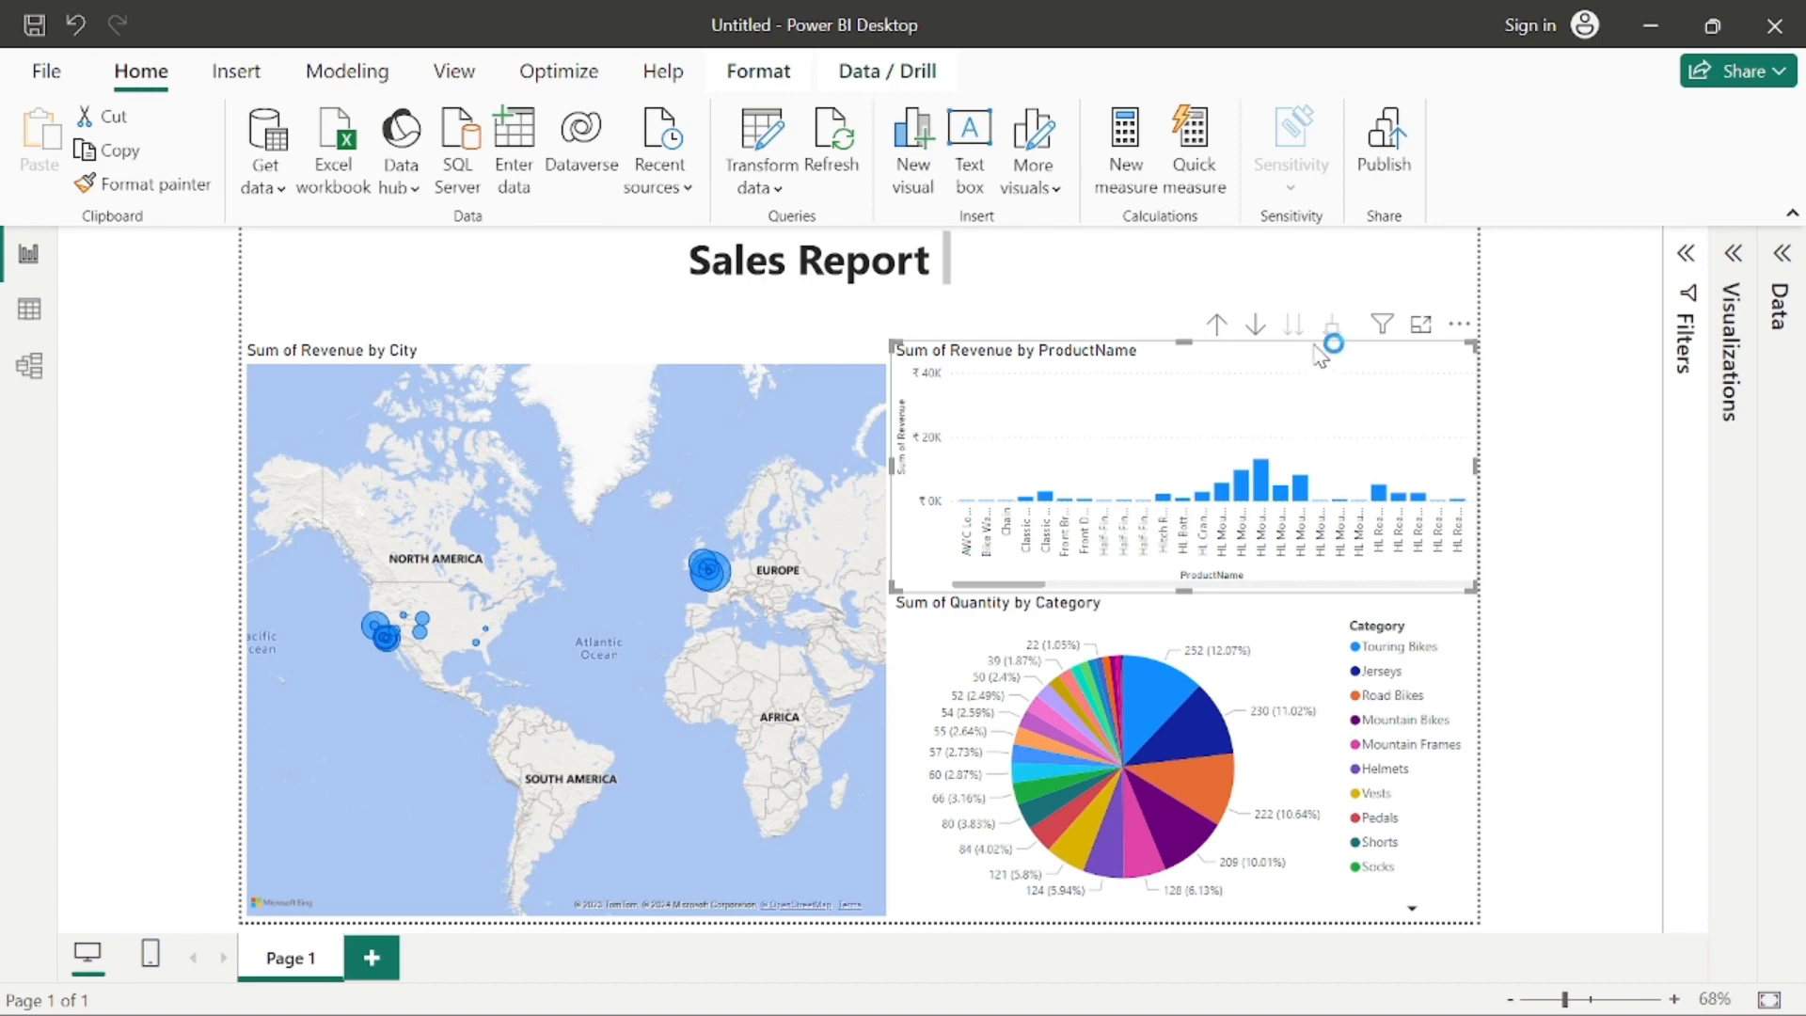
click(1255, 326)
click(1216, 324)
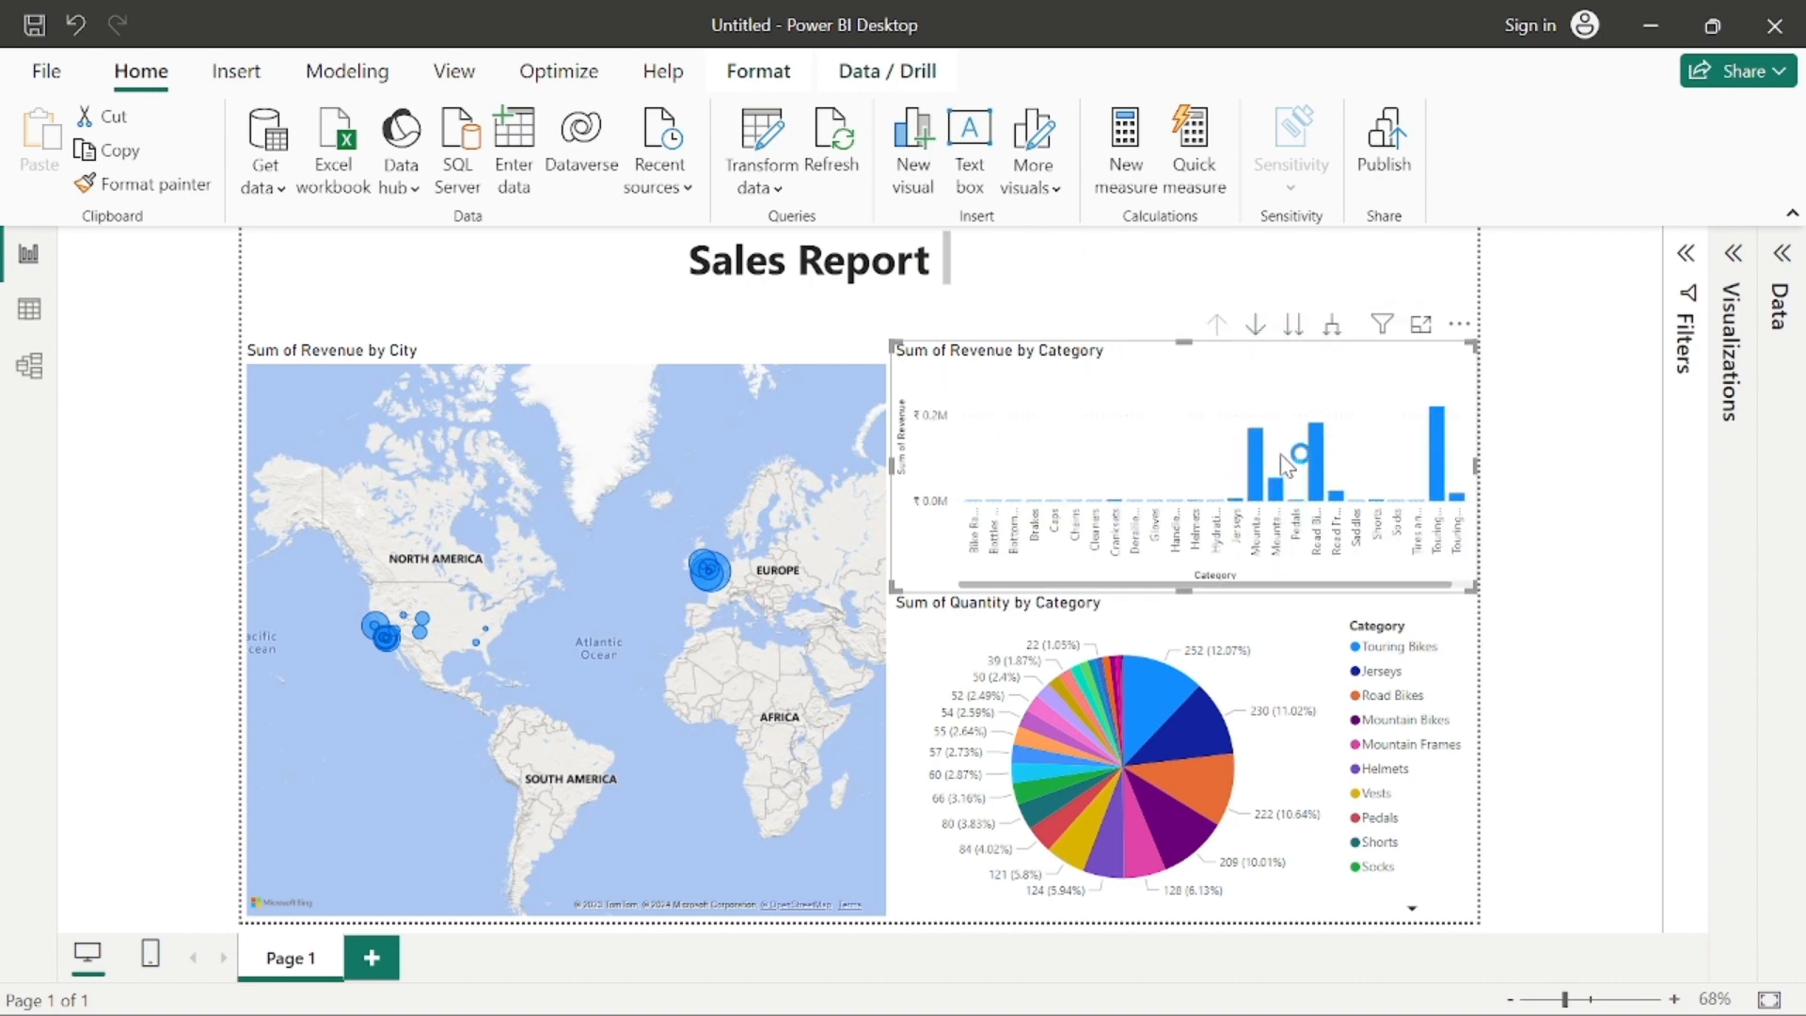
click(1331, 325)
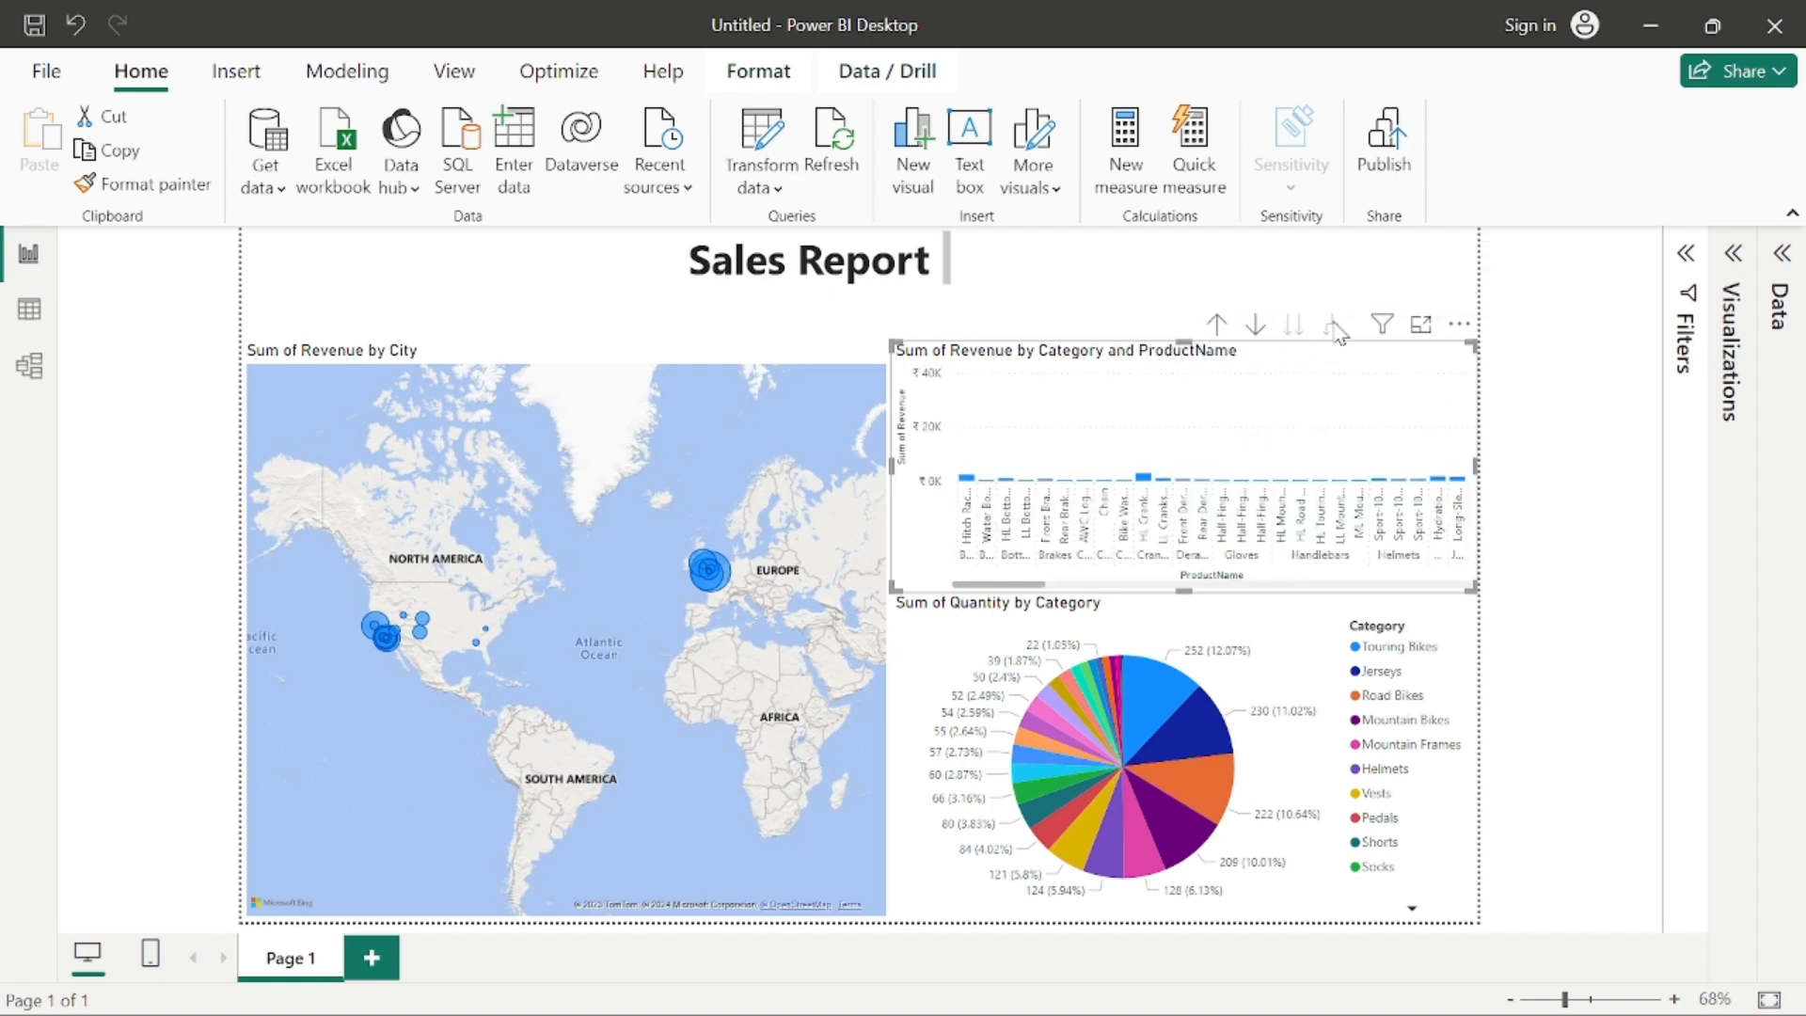
click(1218, 325)
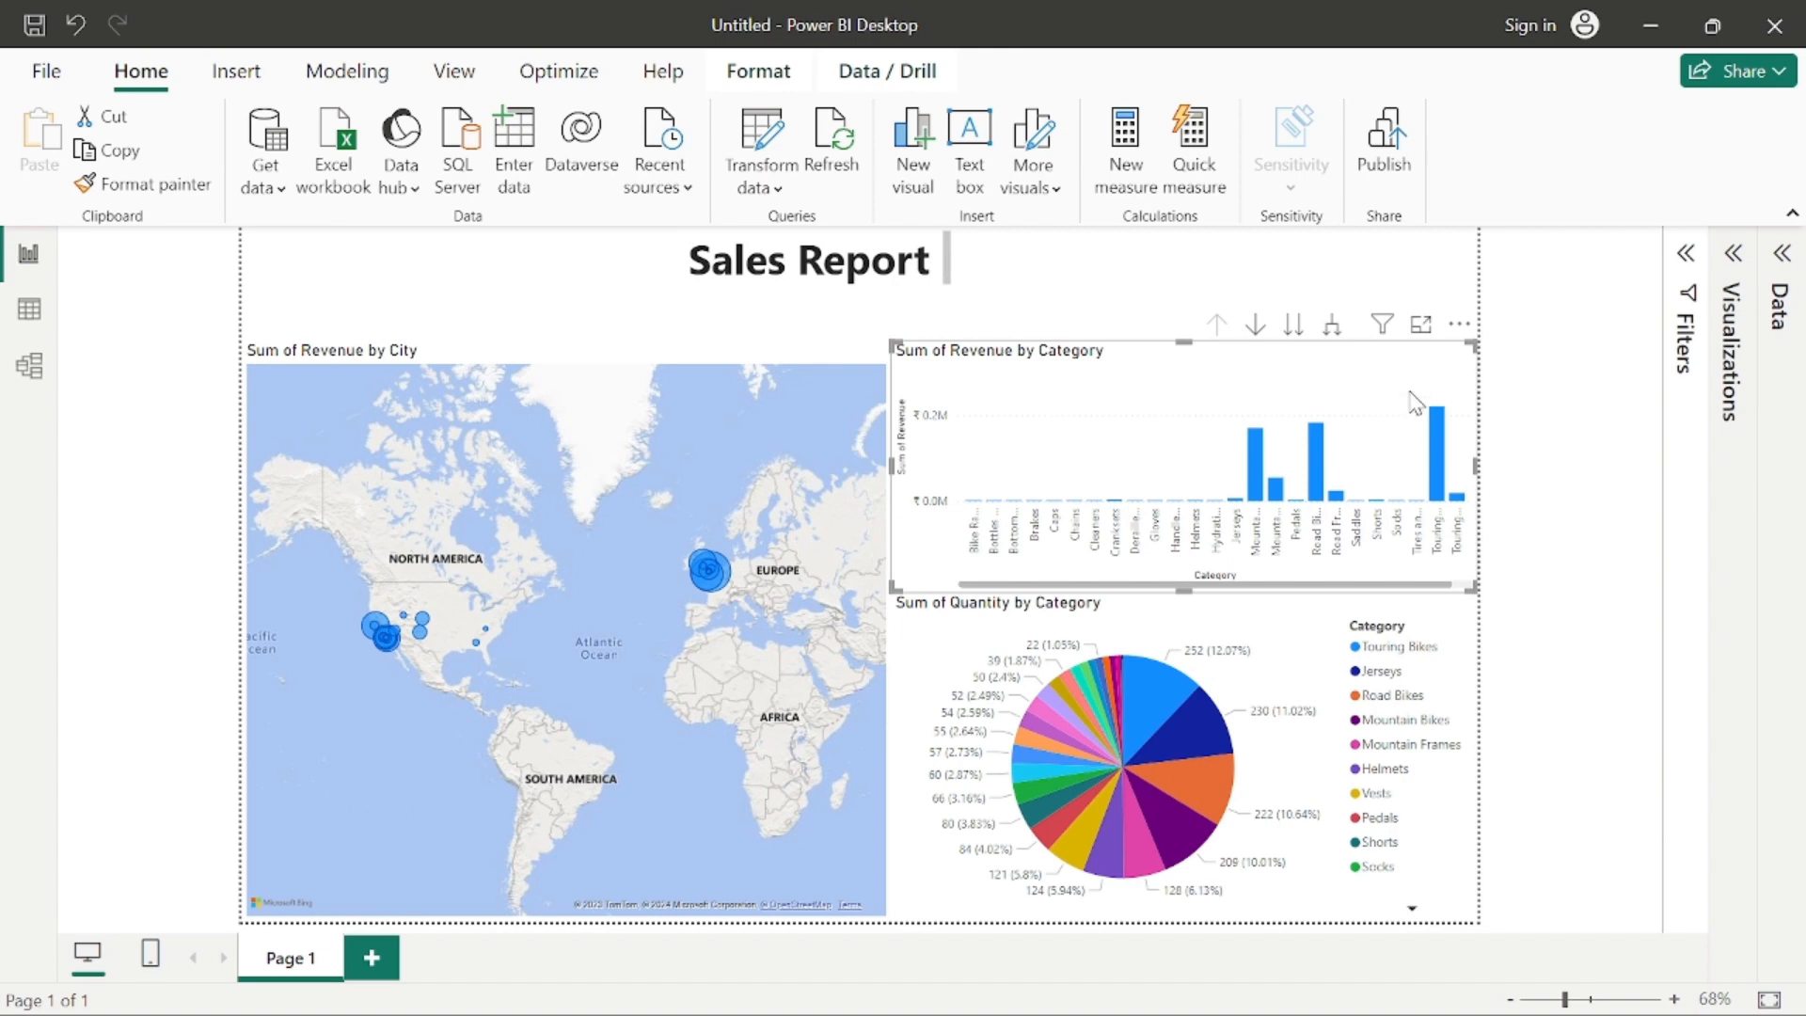
Step: Sort the revenue column chart's axis by Category in descending order, and switch it back to ascending
click(1456, 329)
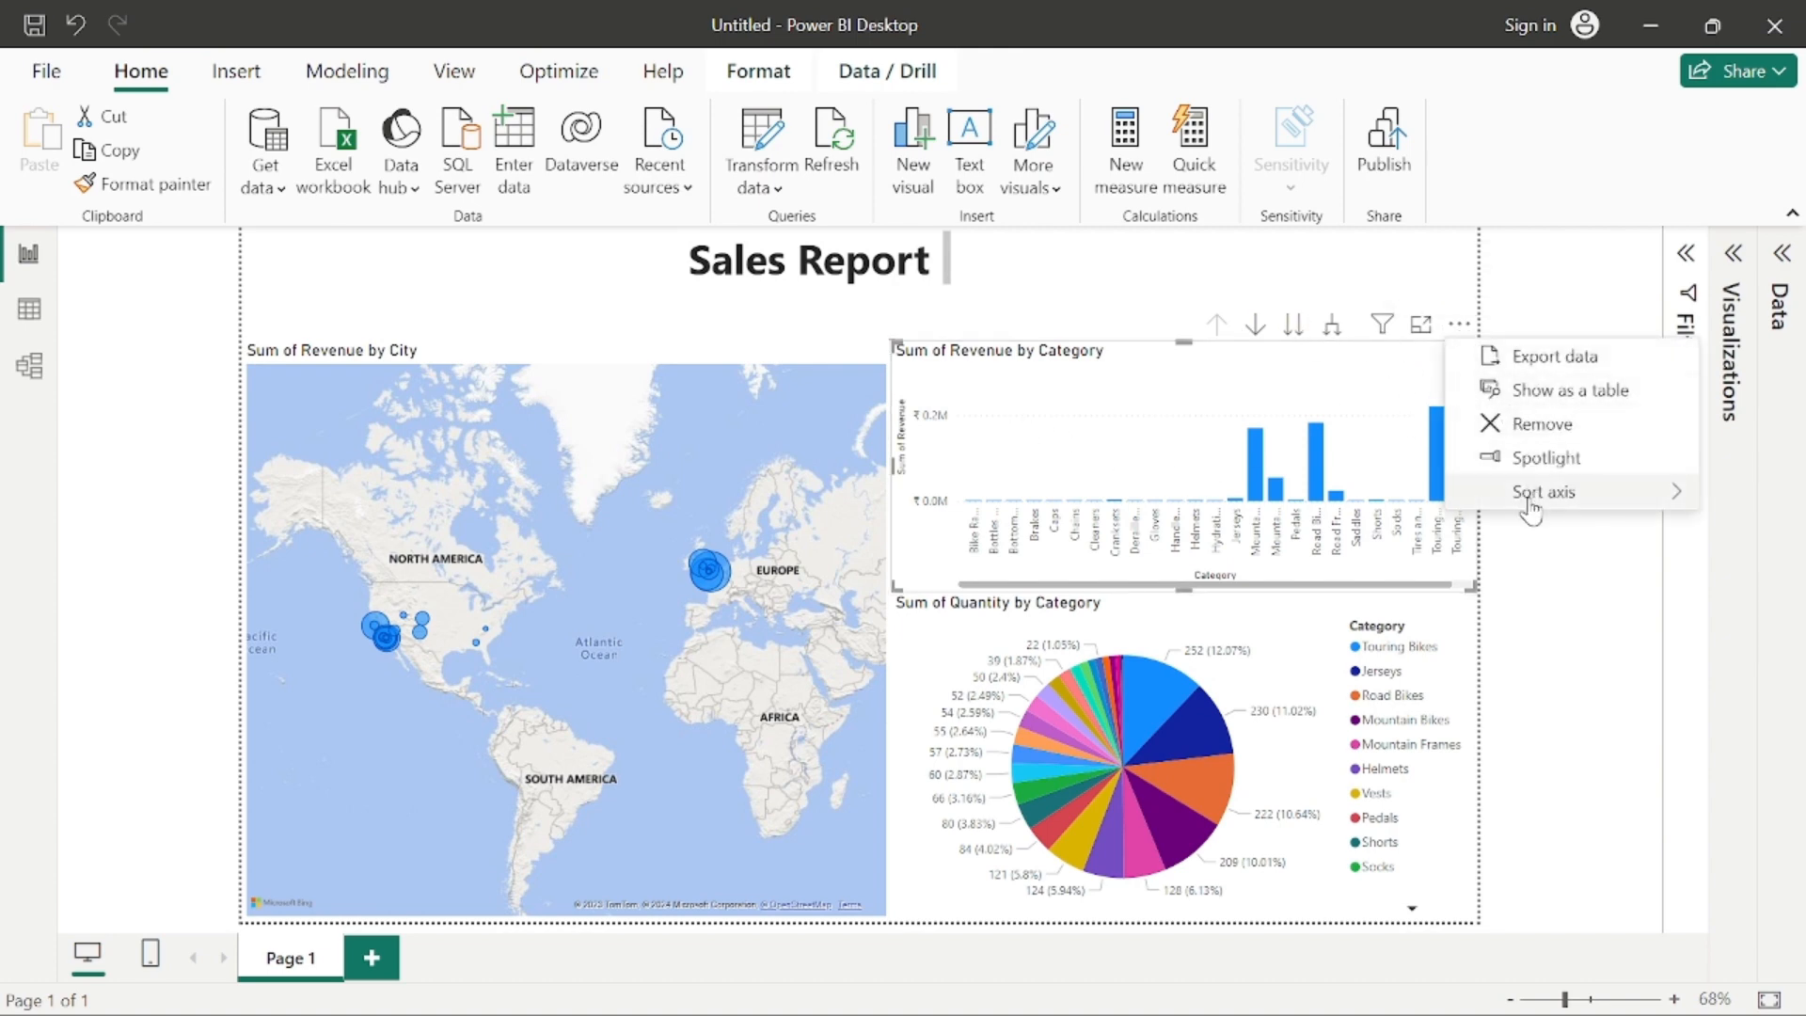
mouse_move(1511, 508)
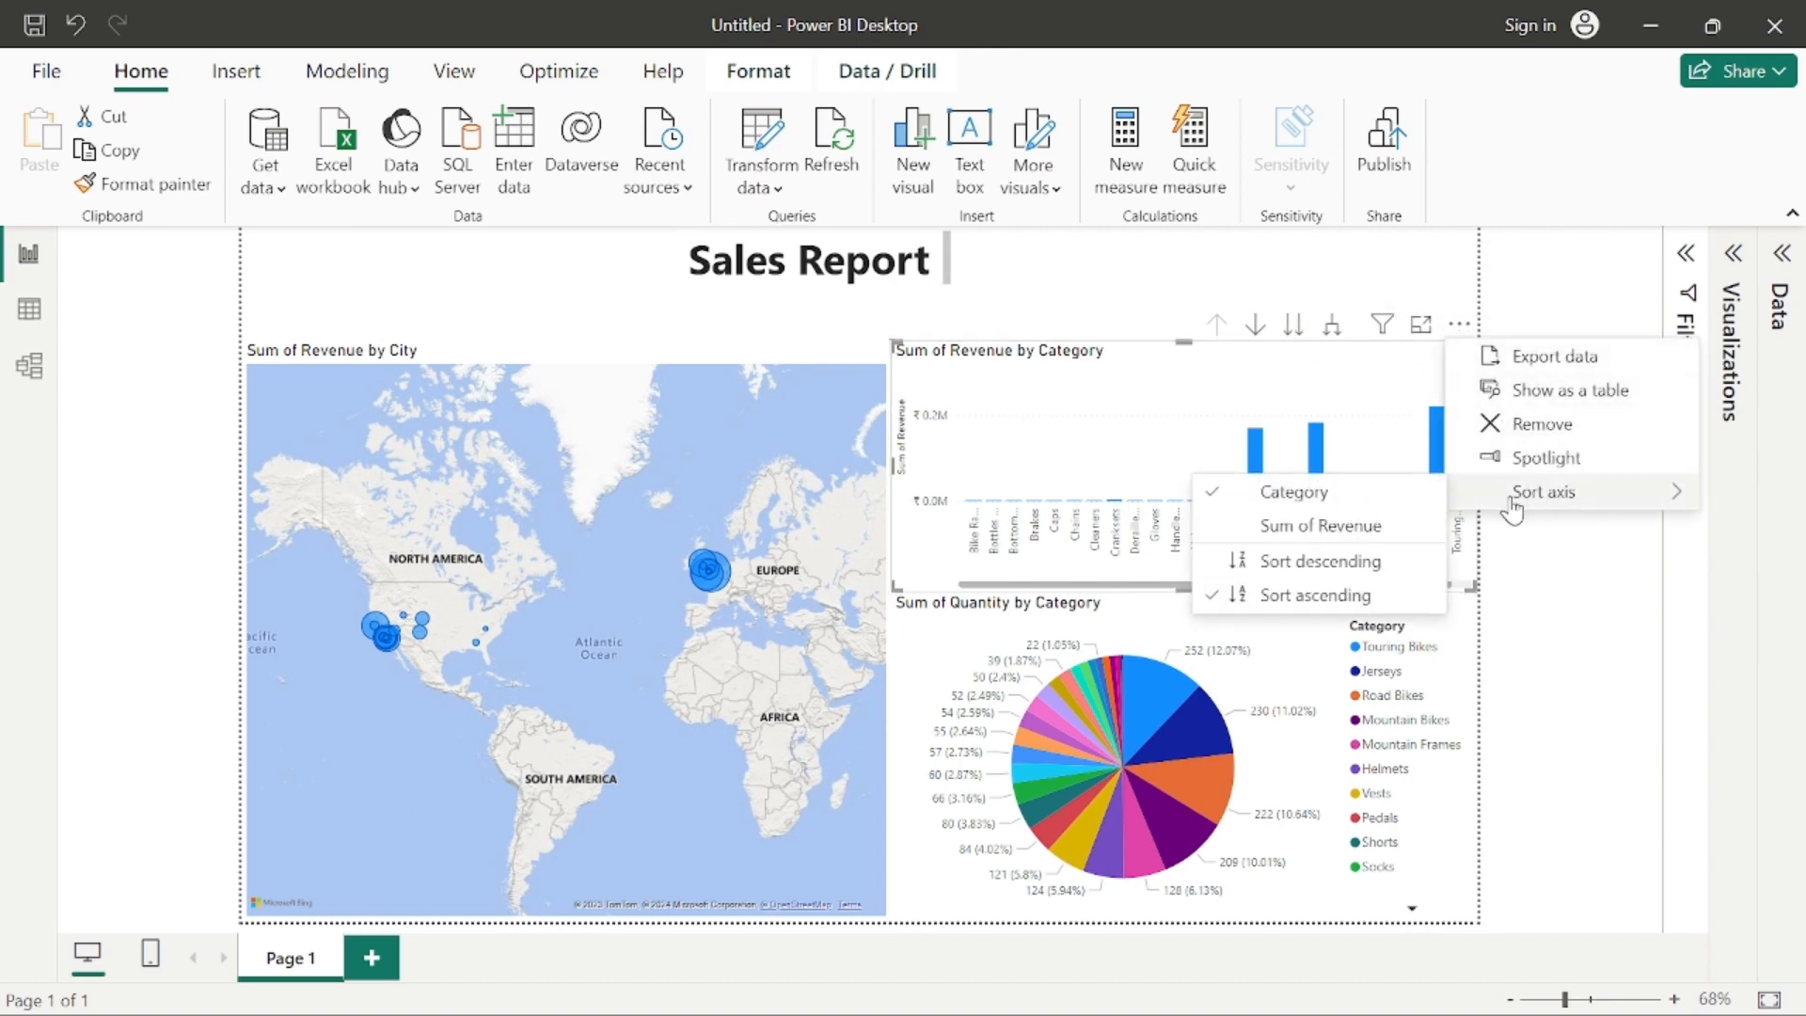
click(1353, 593)
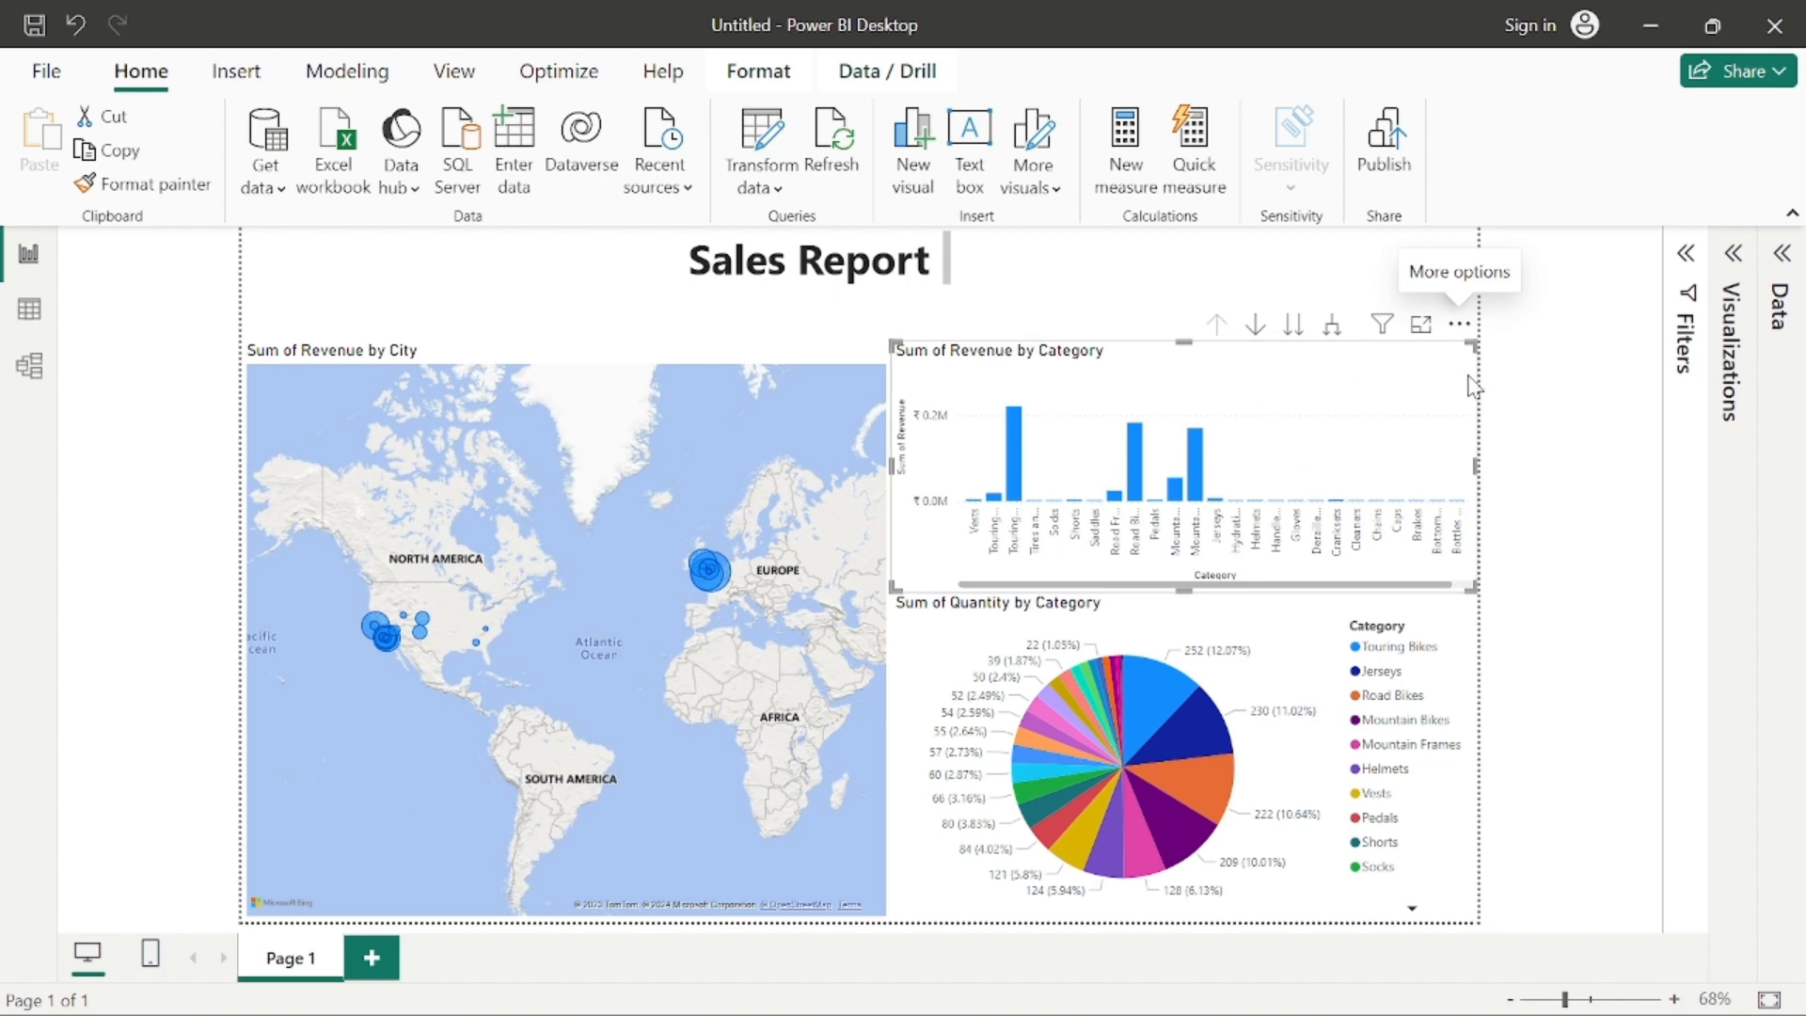
click(1459, 324)
mouse_move(1517, 503)
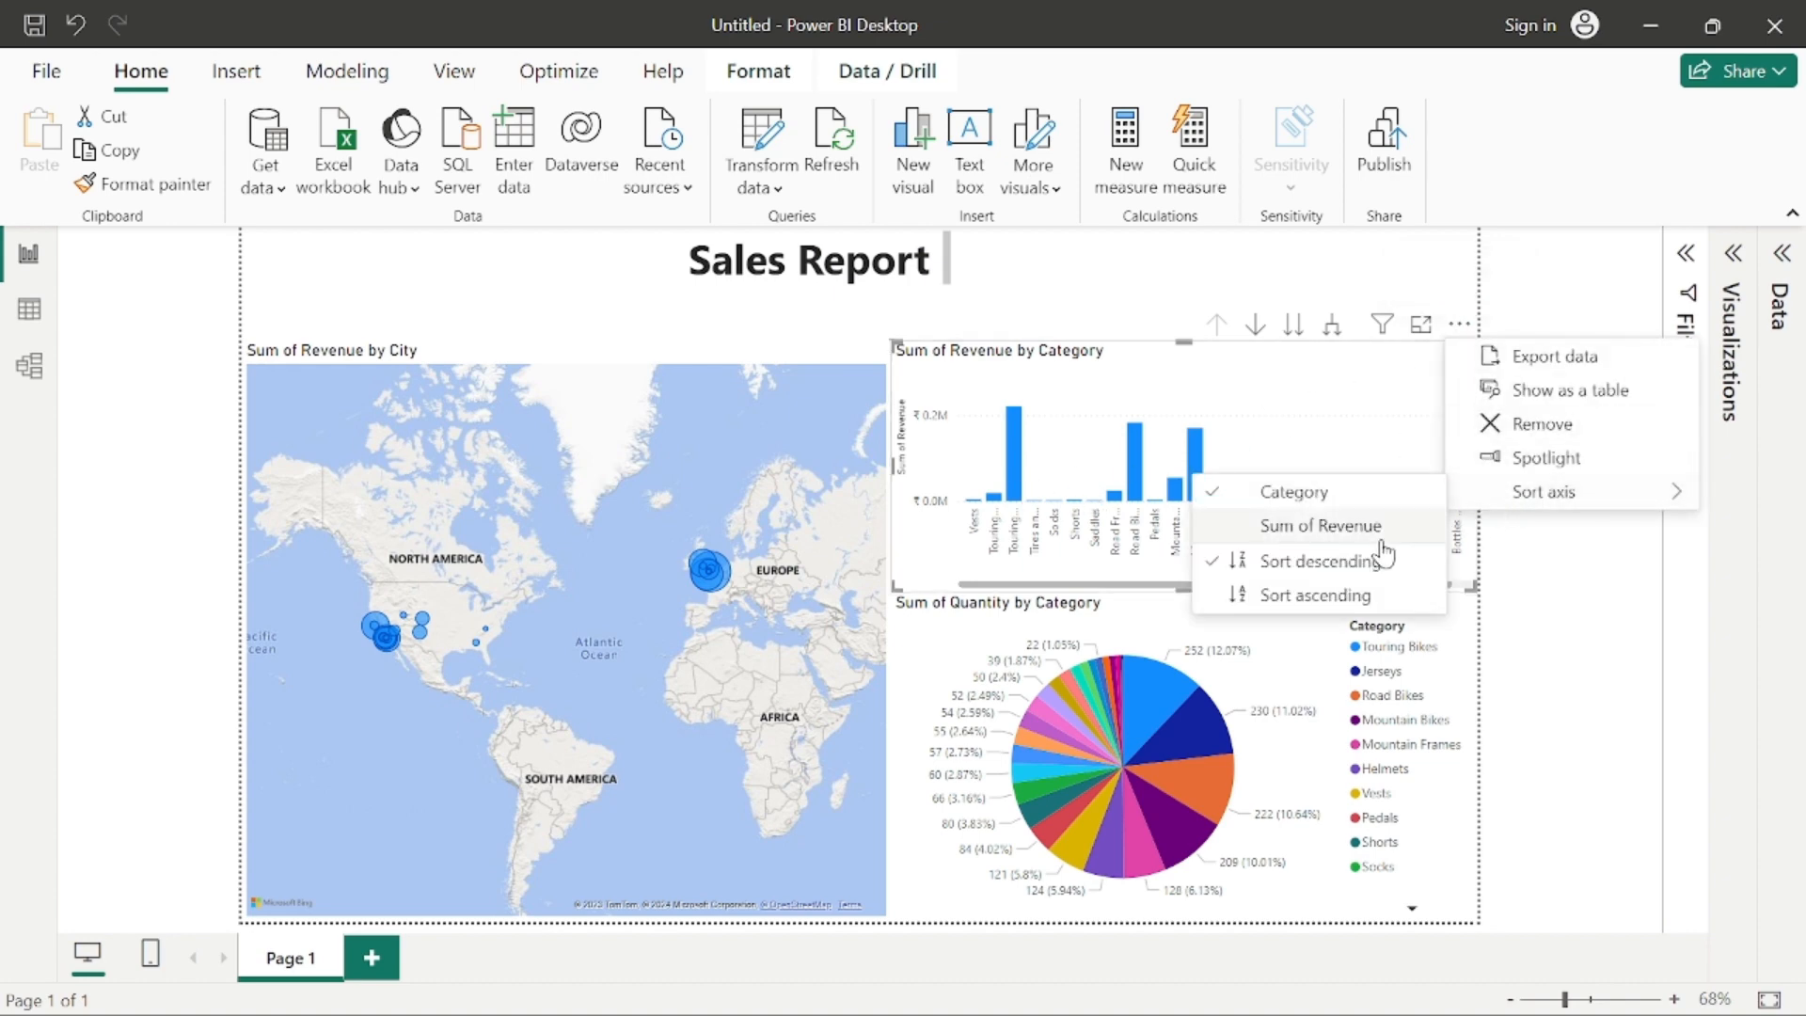
click(1295, 597)
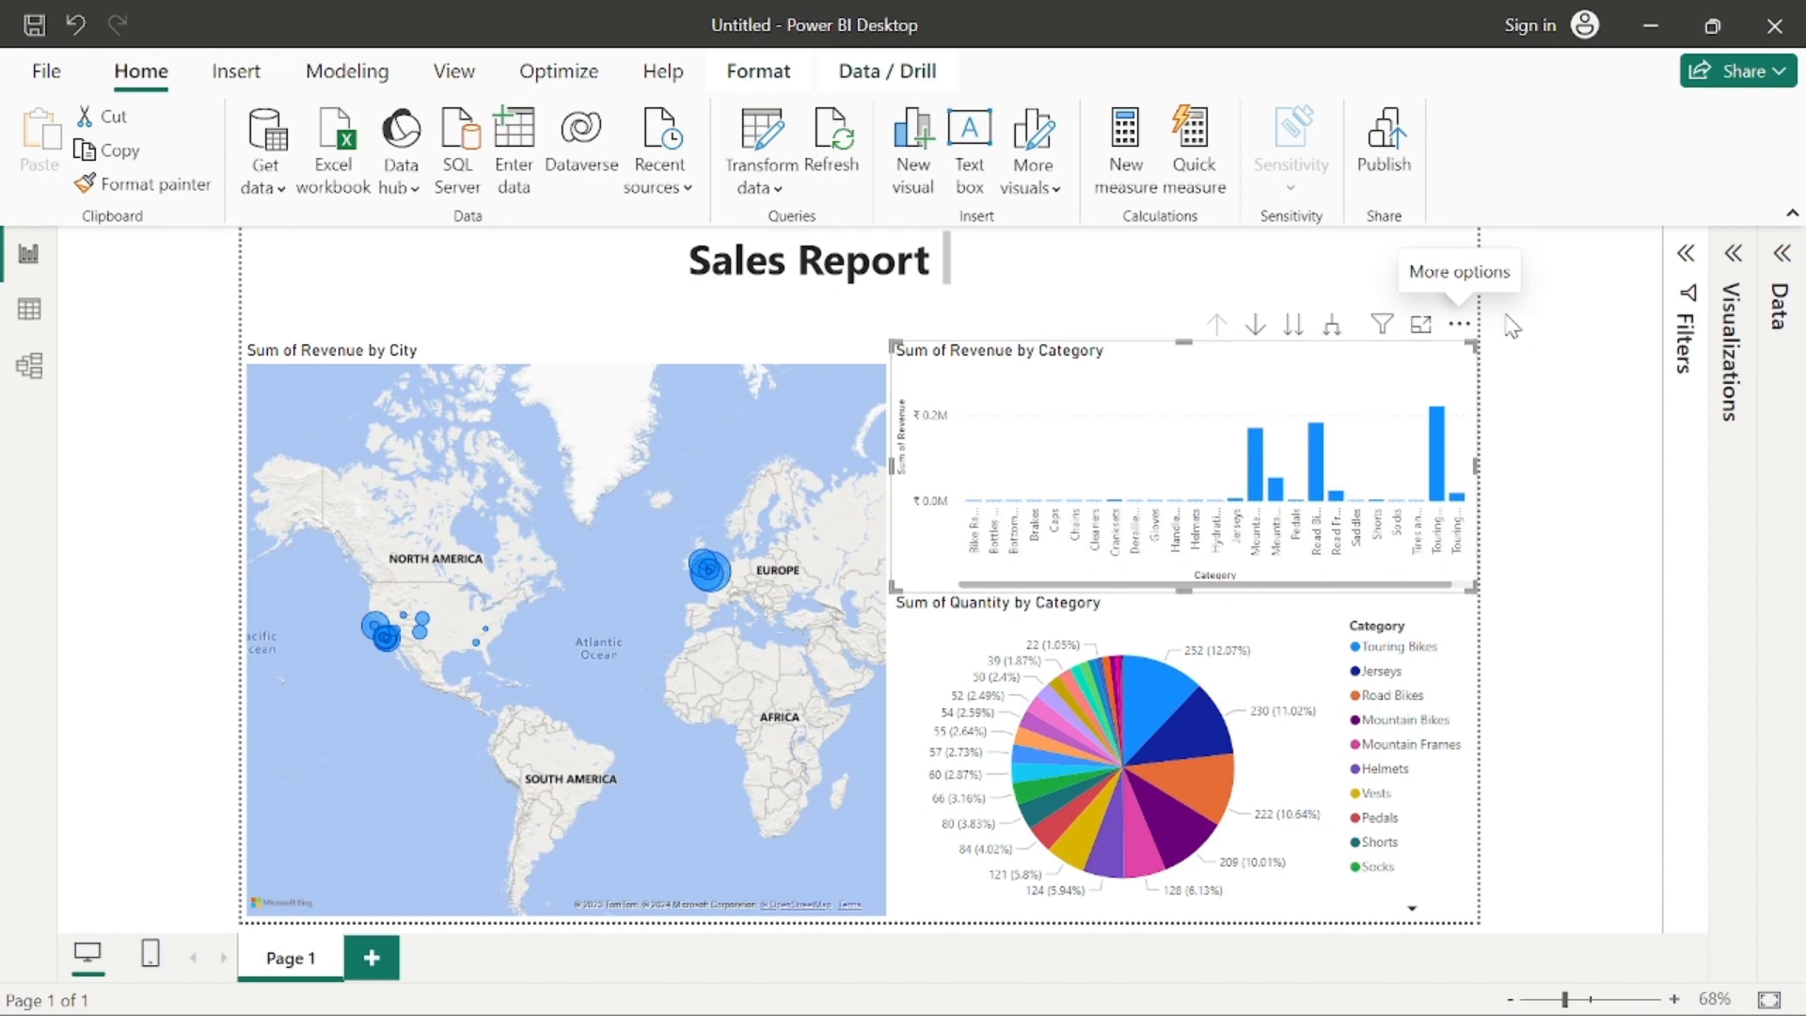
Step: Sort the revenue by category column chart by Sum of Revenue in descending order and deselect the chart
click(1459, 324)
mouse_move(1528, 496)
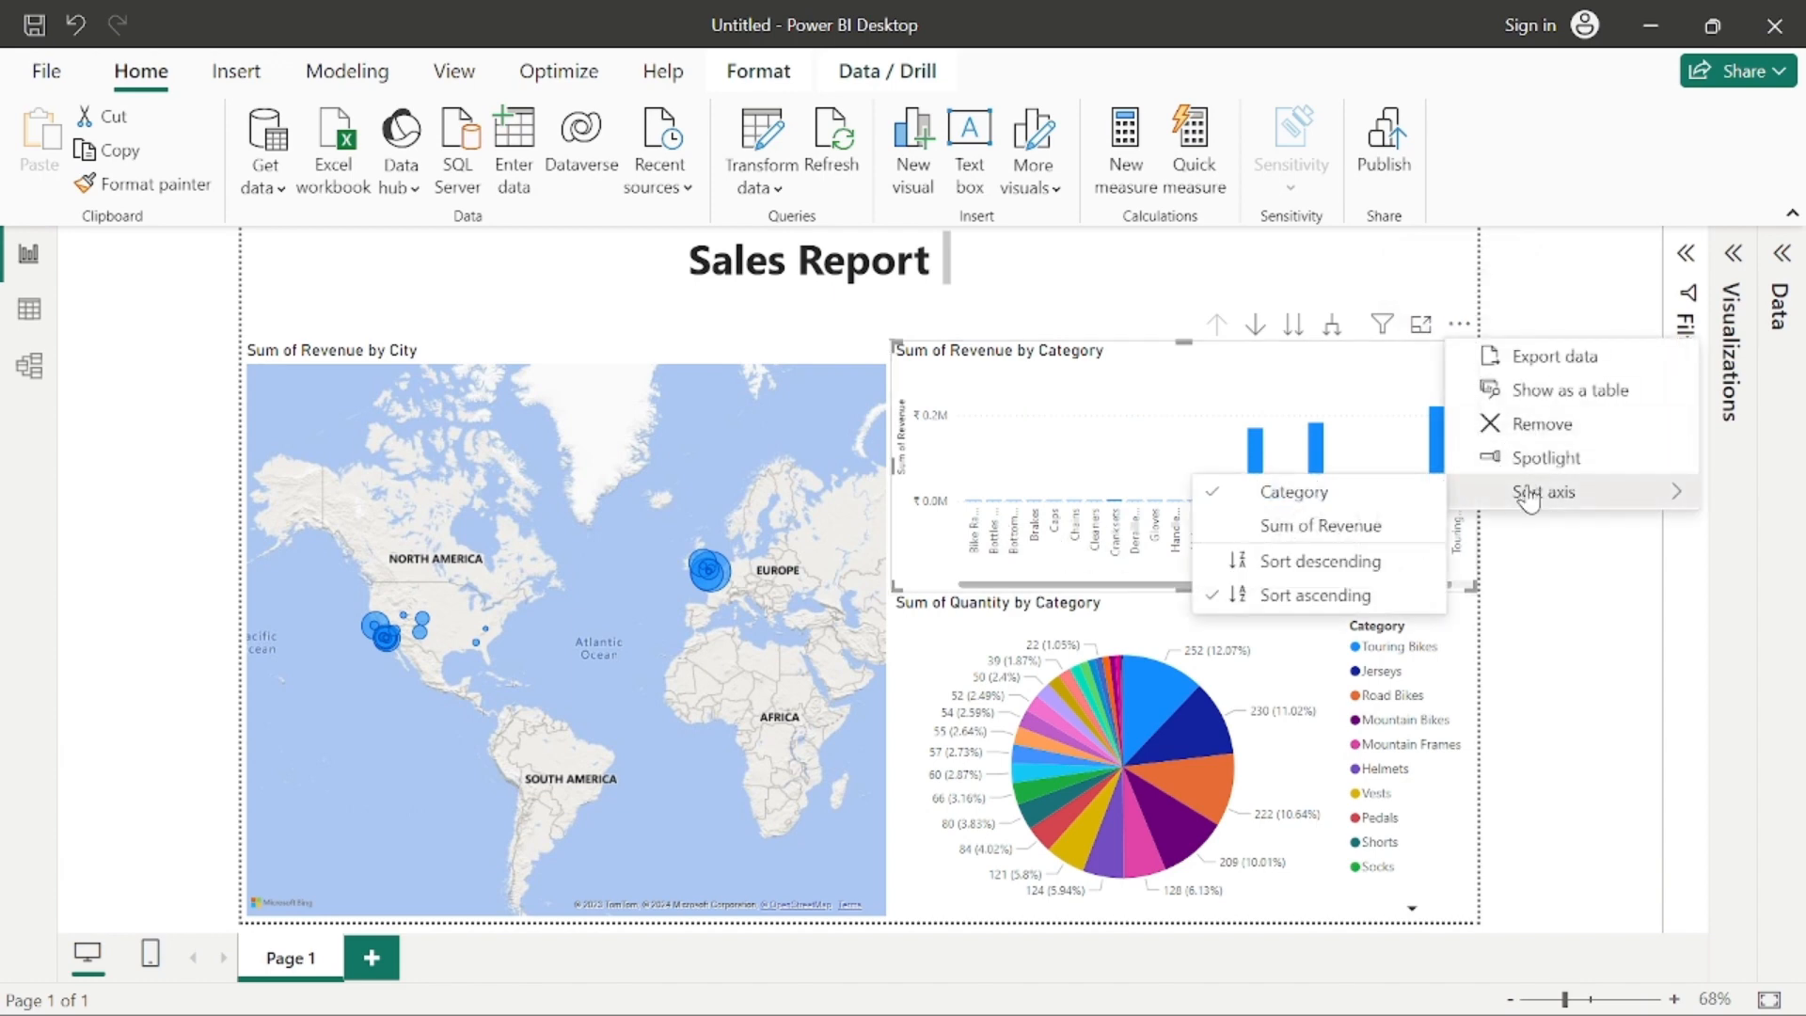
click(1336, 532)
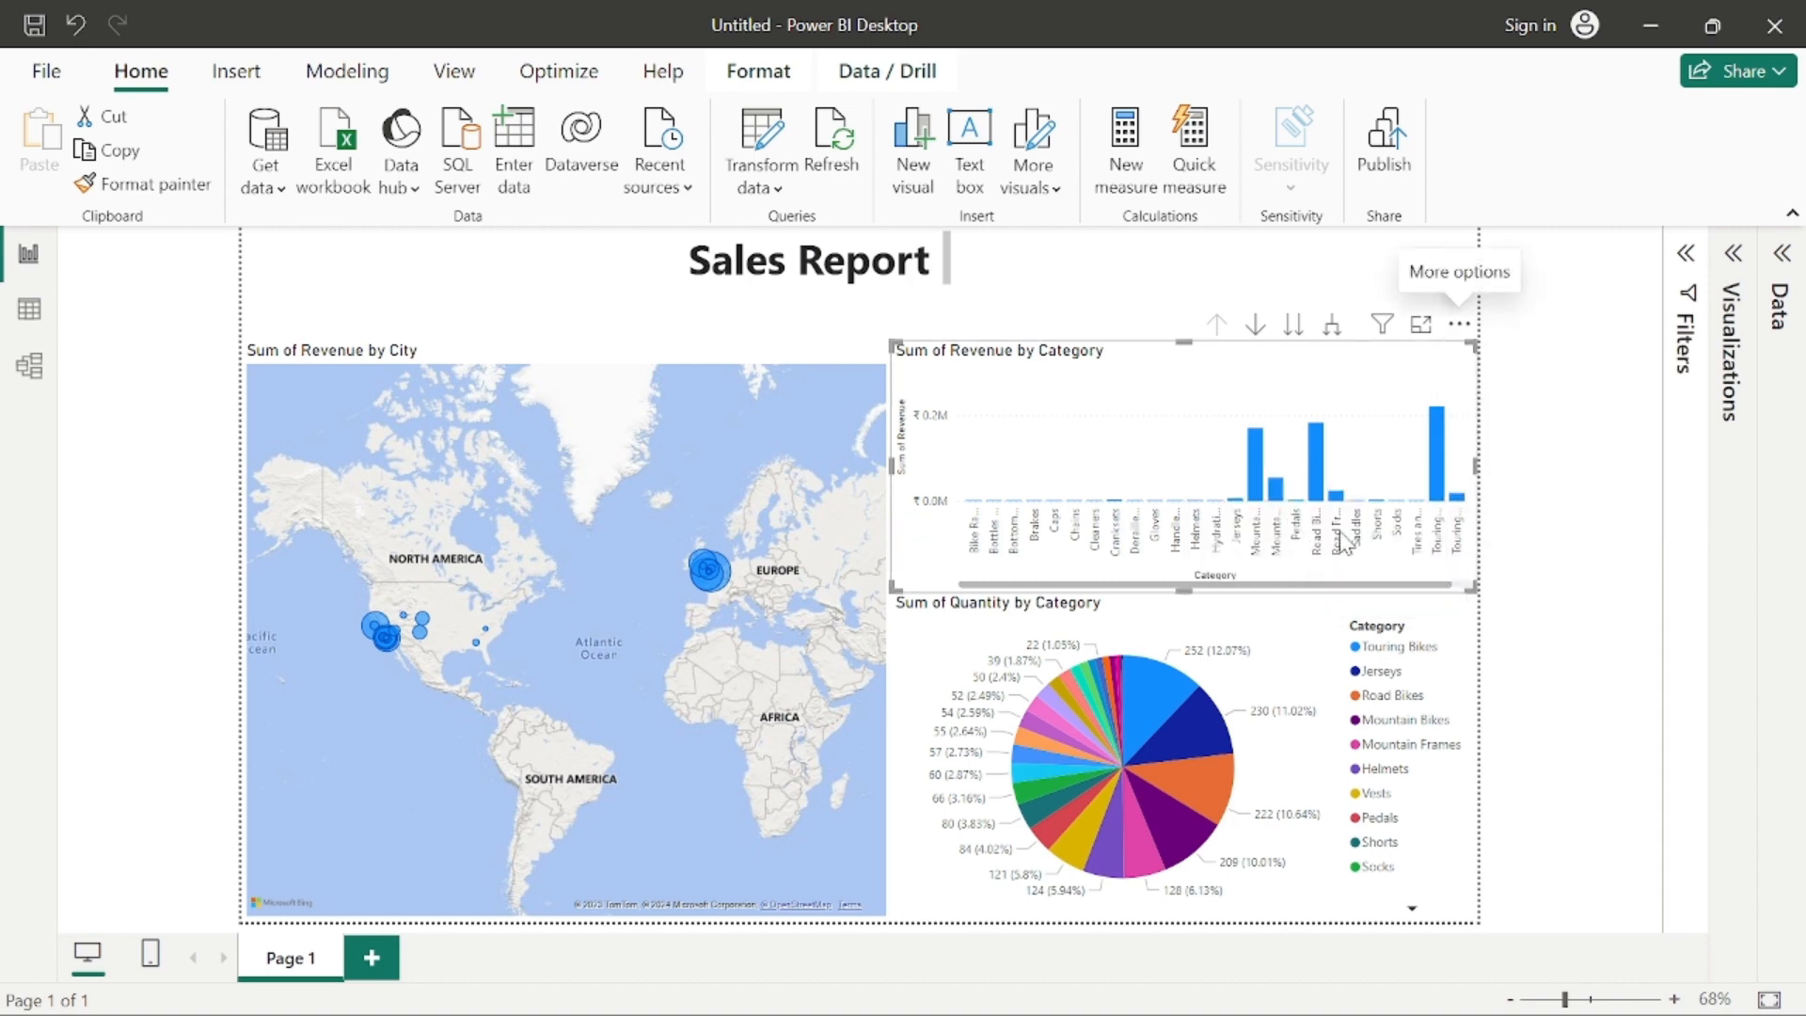
click(1459, 324)
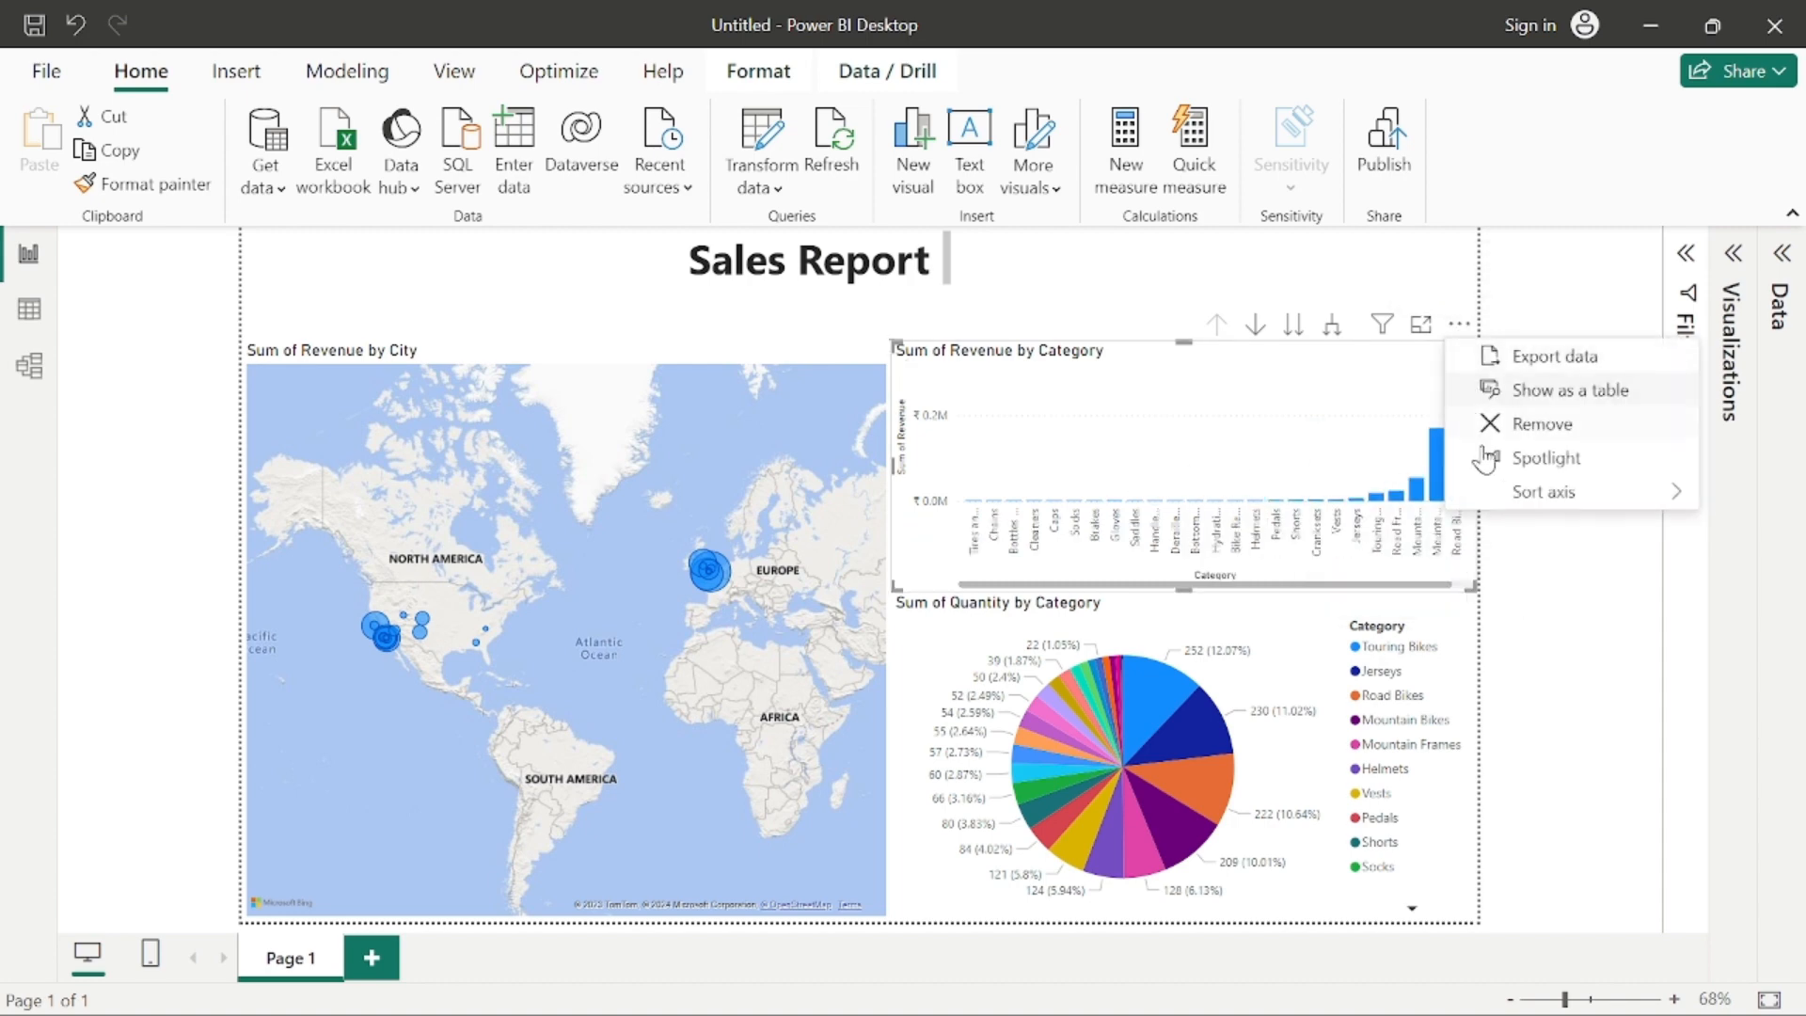
mouse_move(1511, 489)
click(1369, 564)
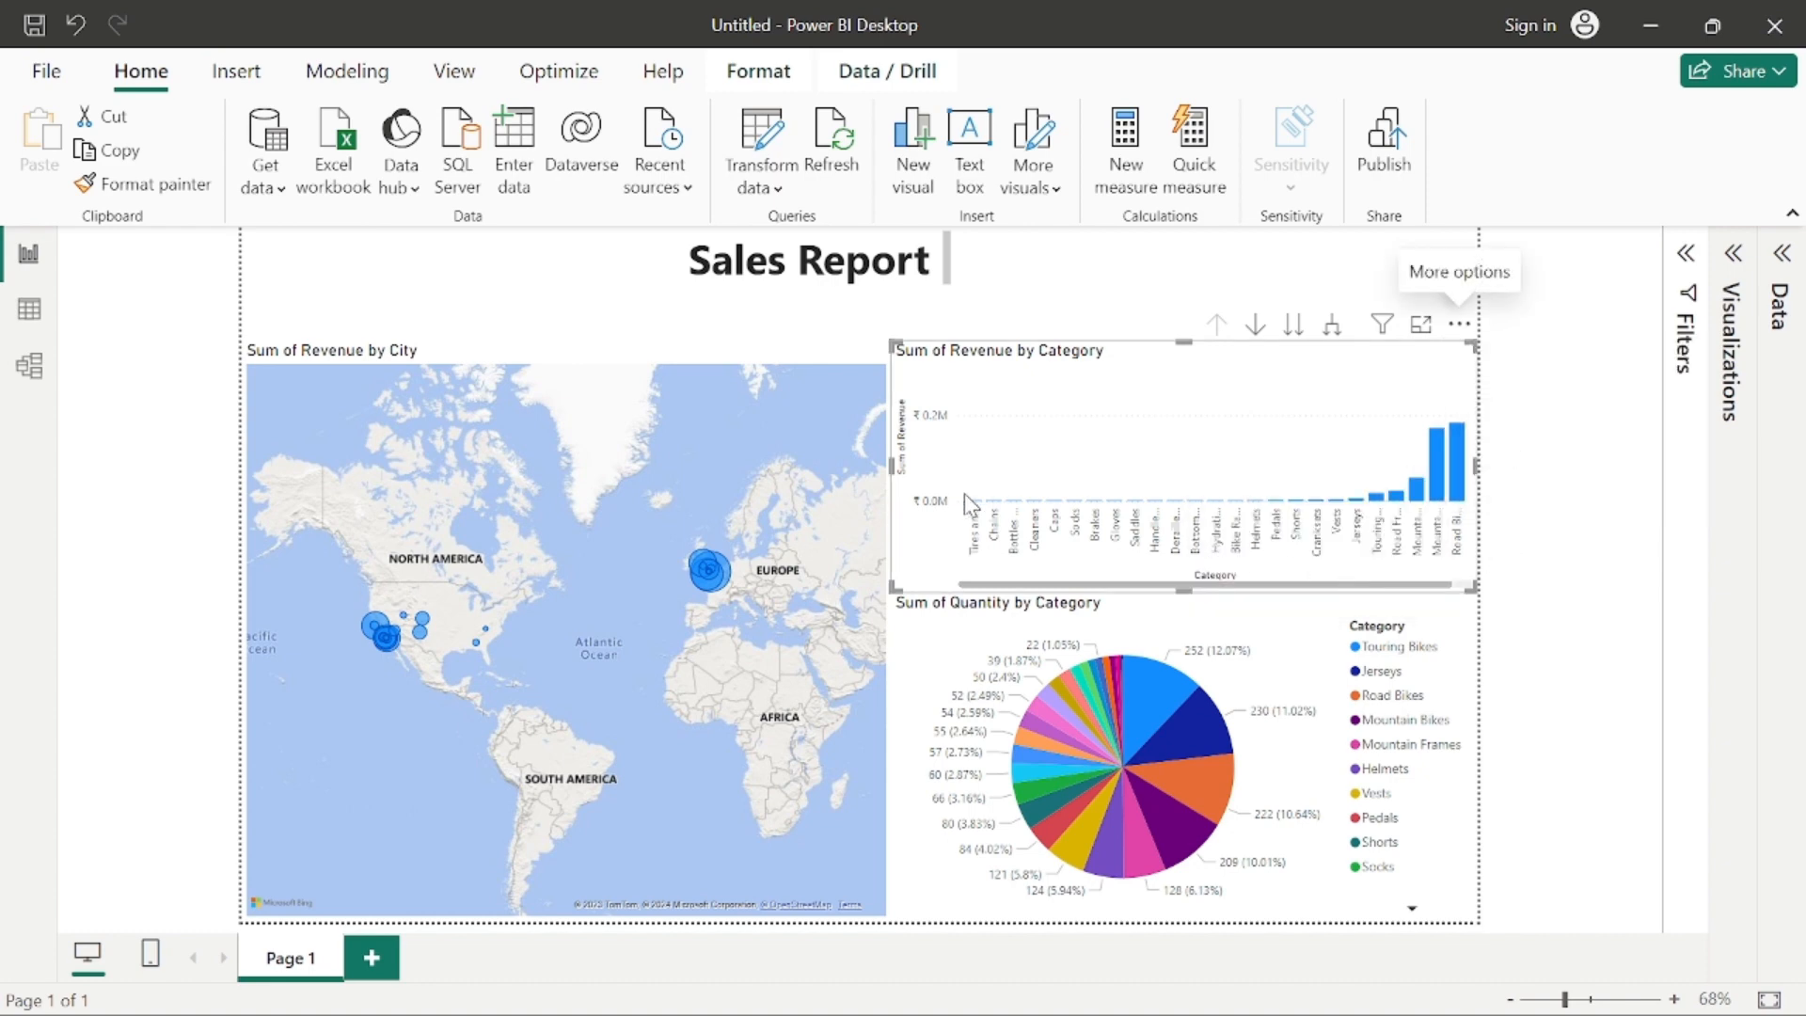
click(1550, 344)
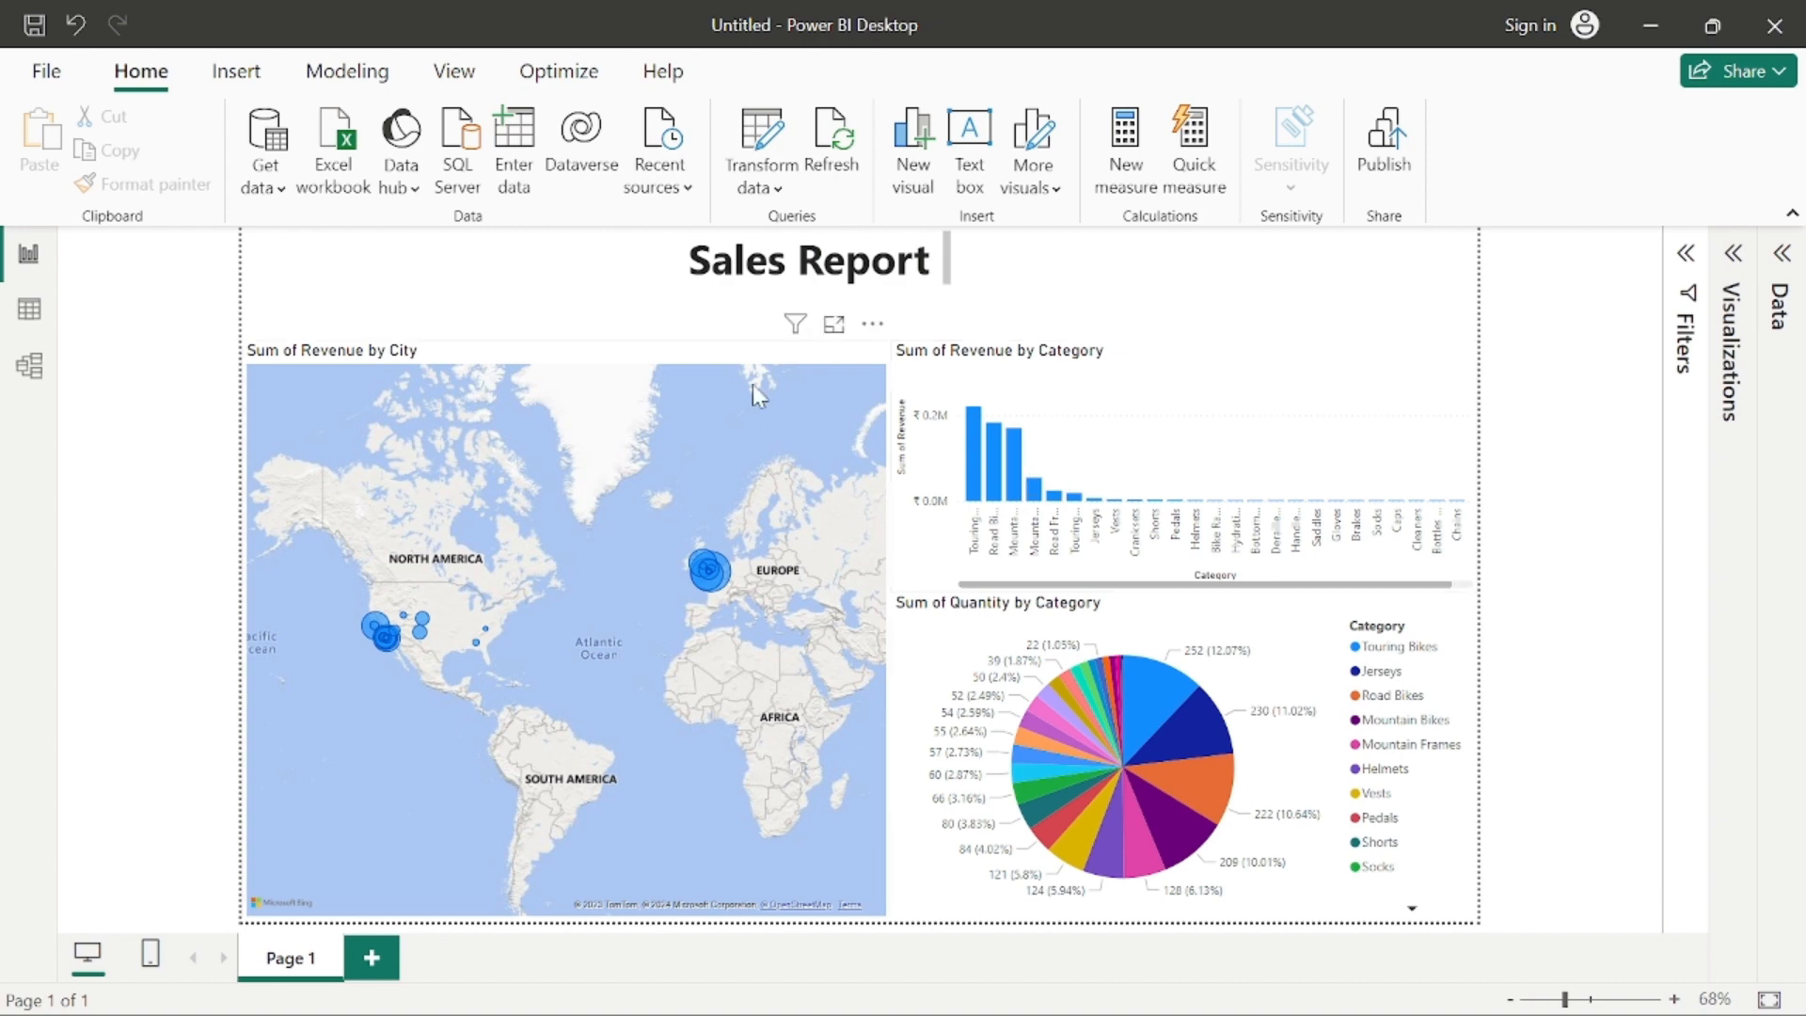
Step: Save the report in the Downloads folder as a .pbix file named demo_reportfor_sales
click(47, 74)
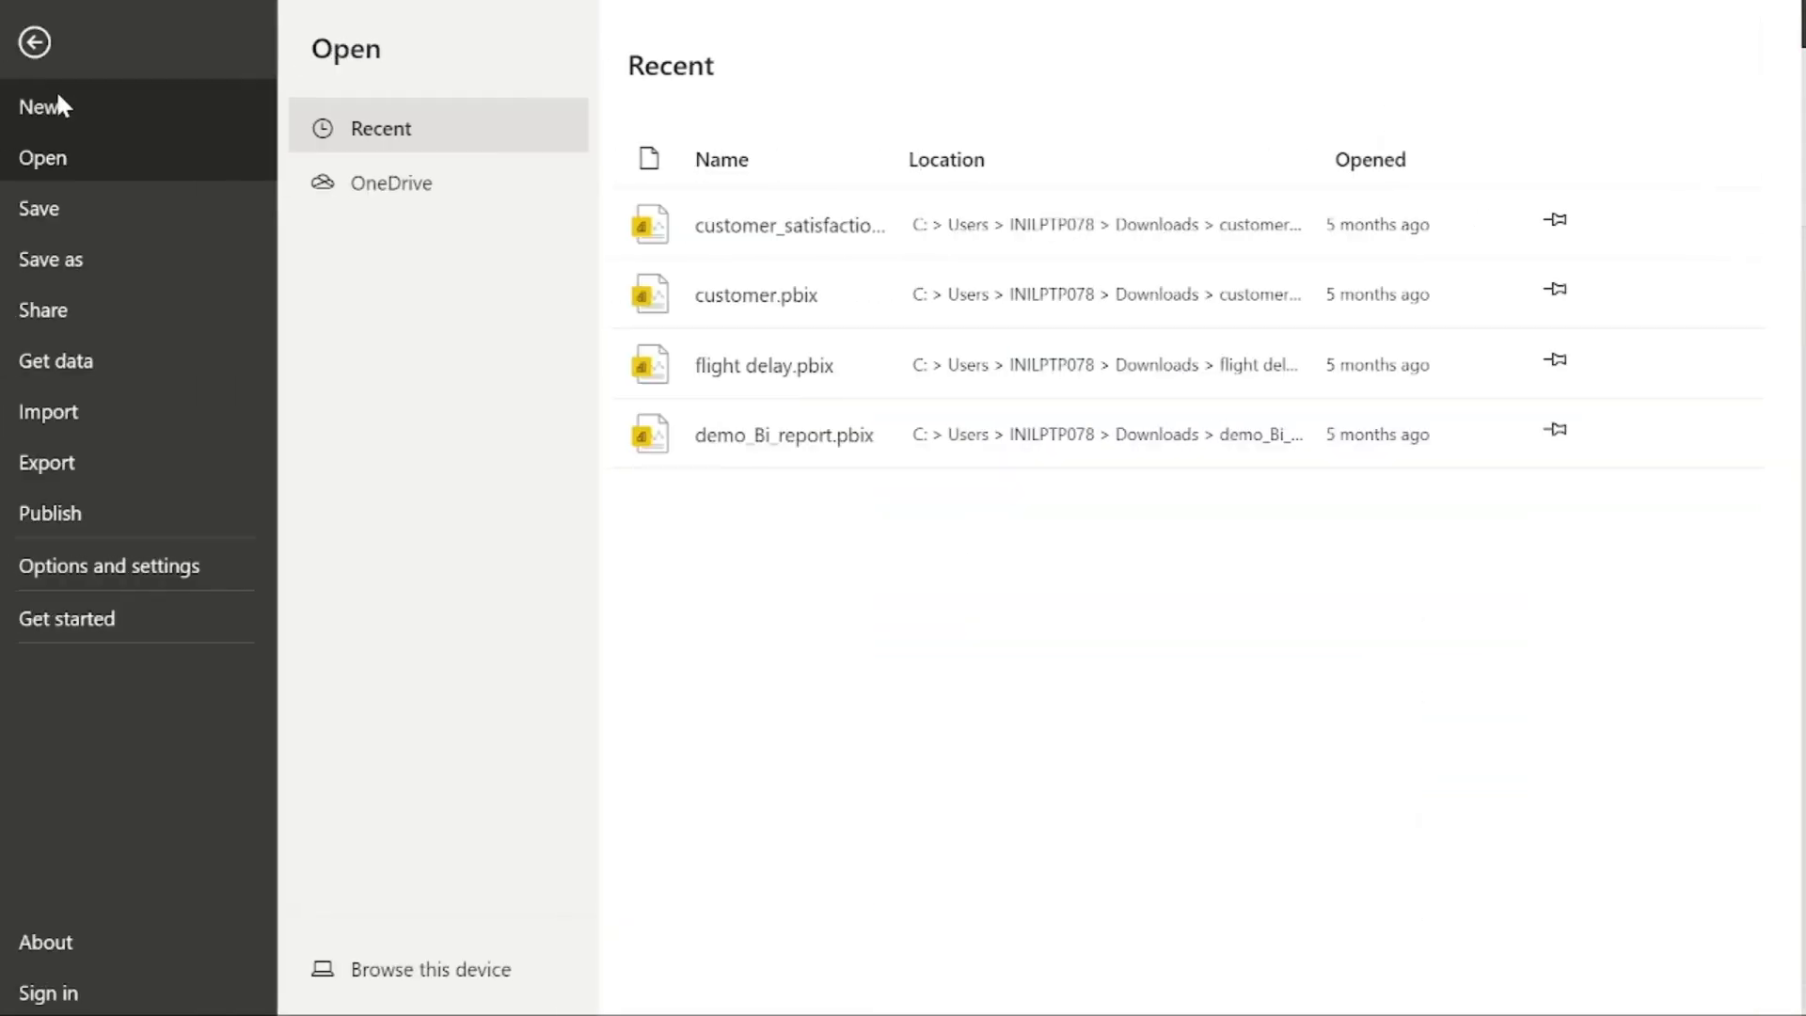
click(43, 208)
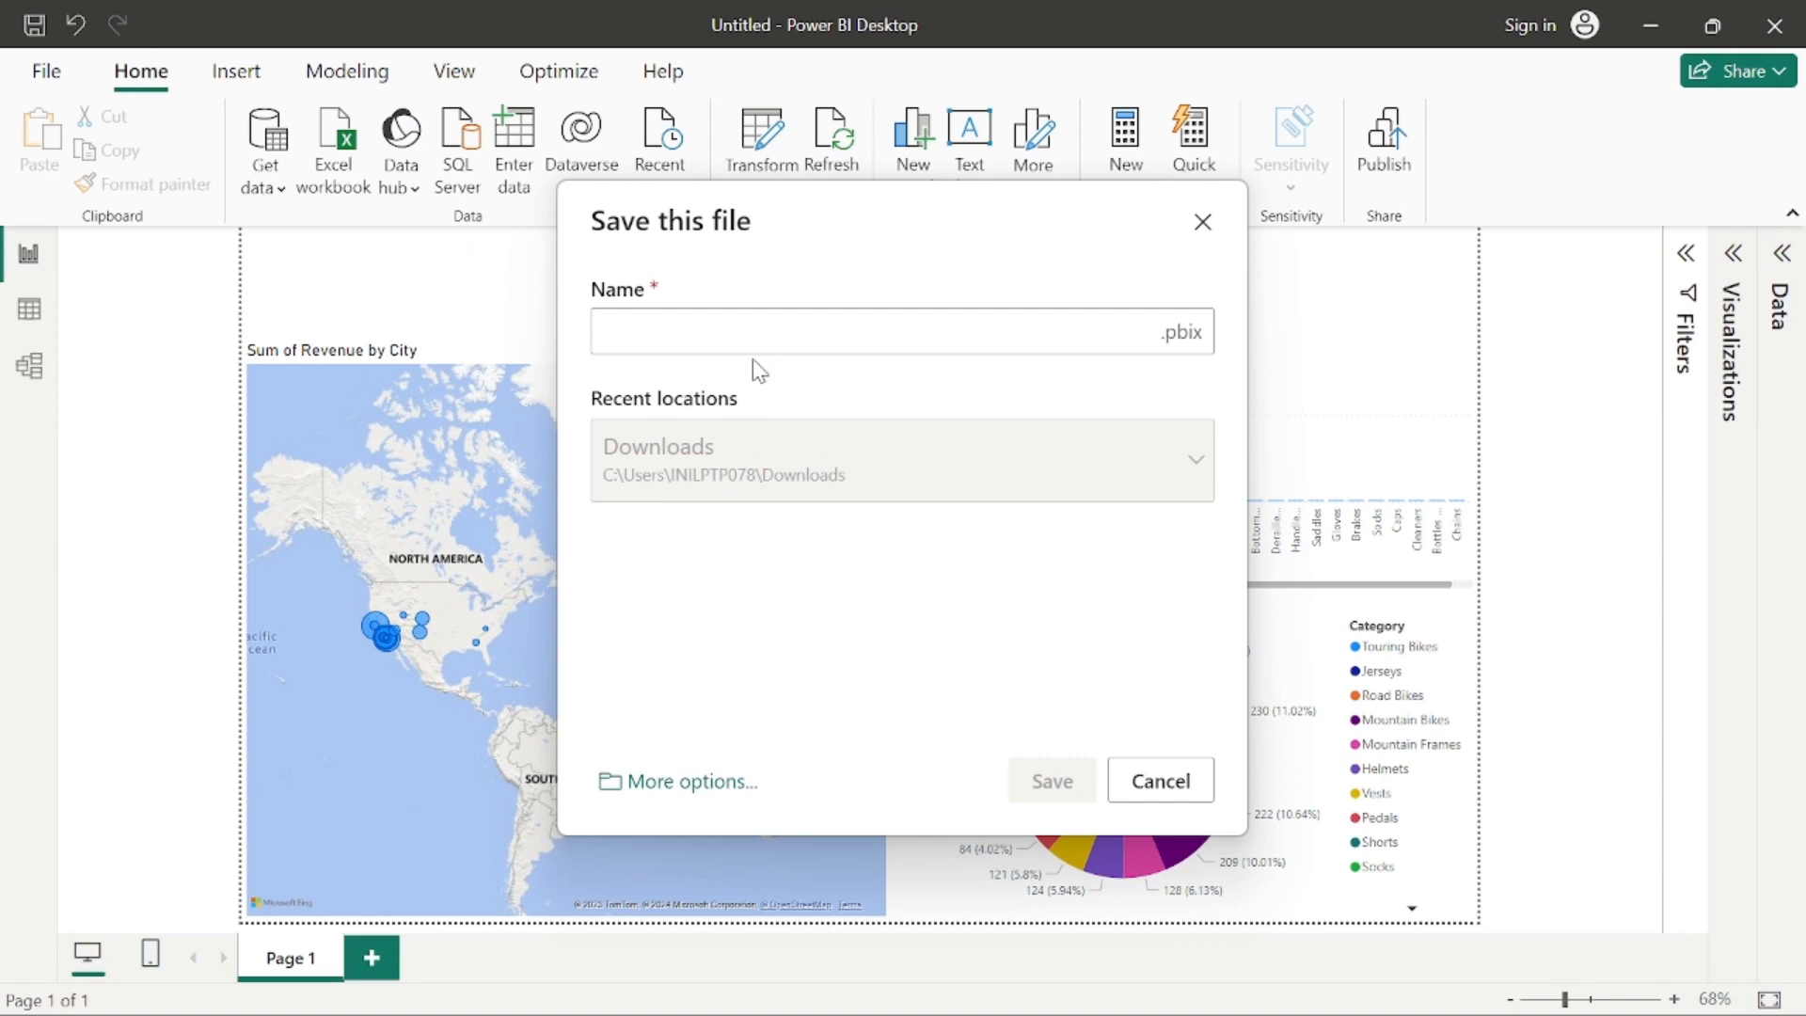
click(703, 325)
text(demo_repo)
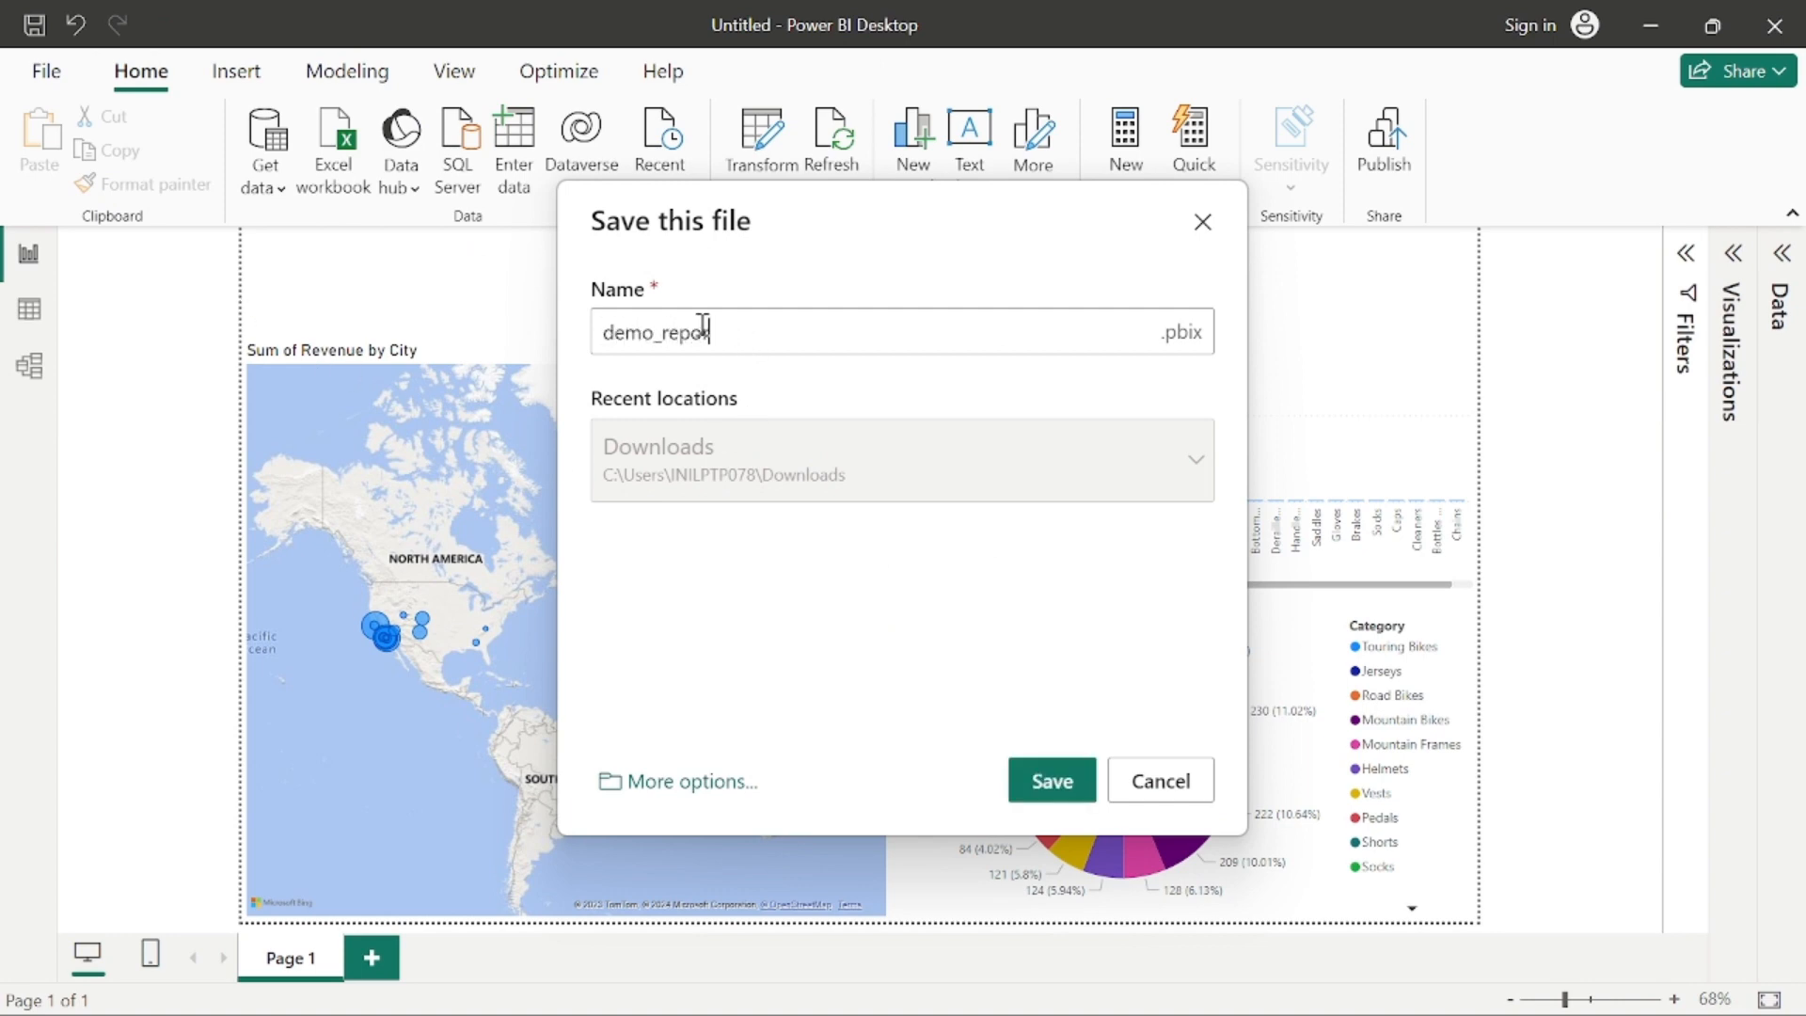
text(rtfor sa)
key(BackSpace)
key(BackSpace)
key(BackSpace)
text(_sales)
click(1052, 781)
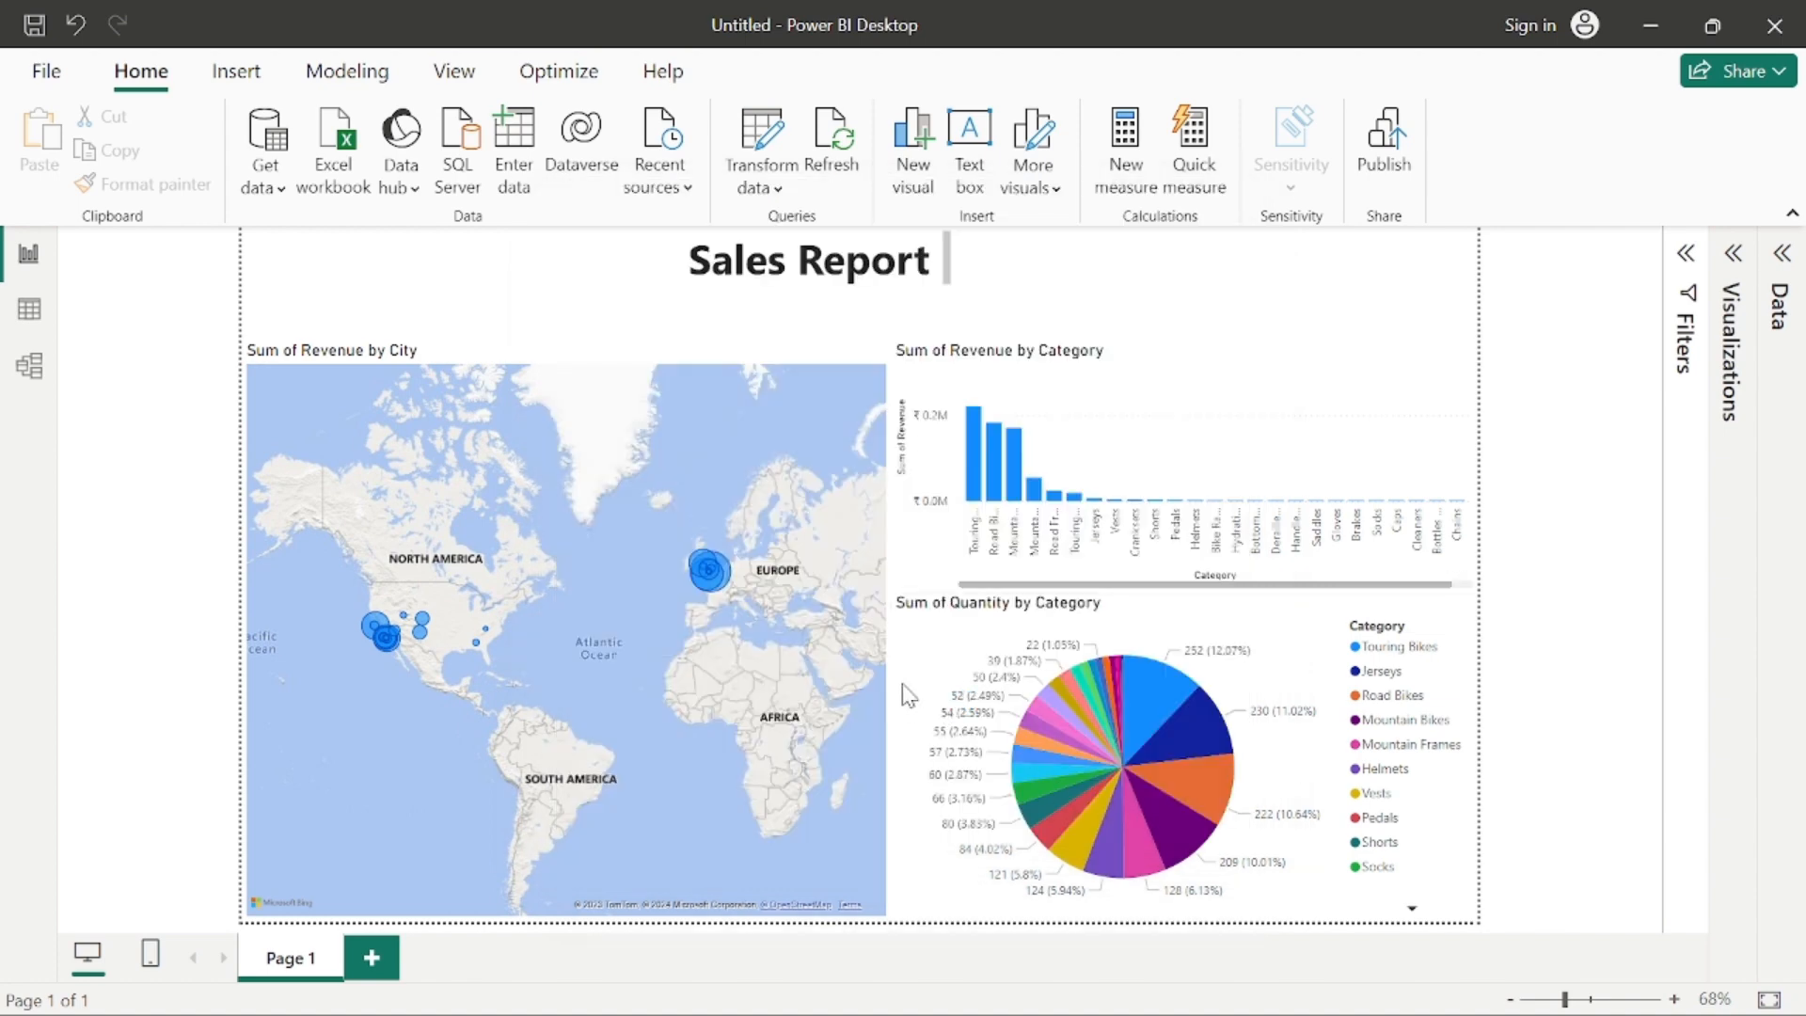